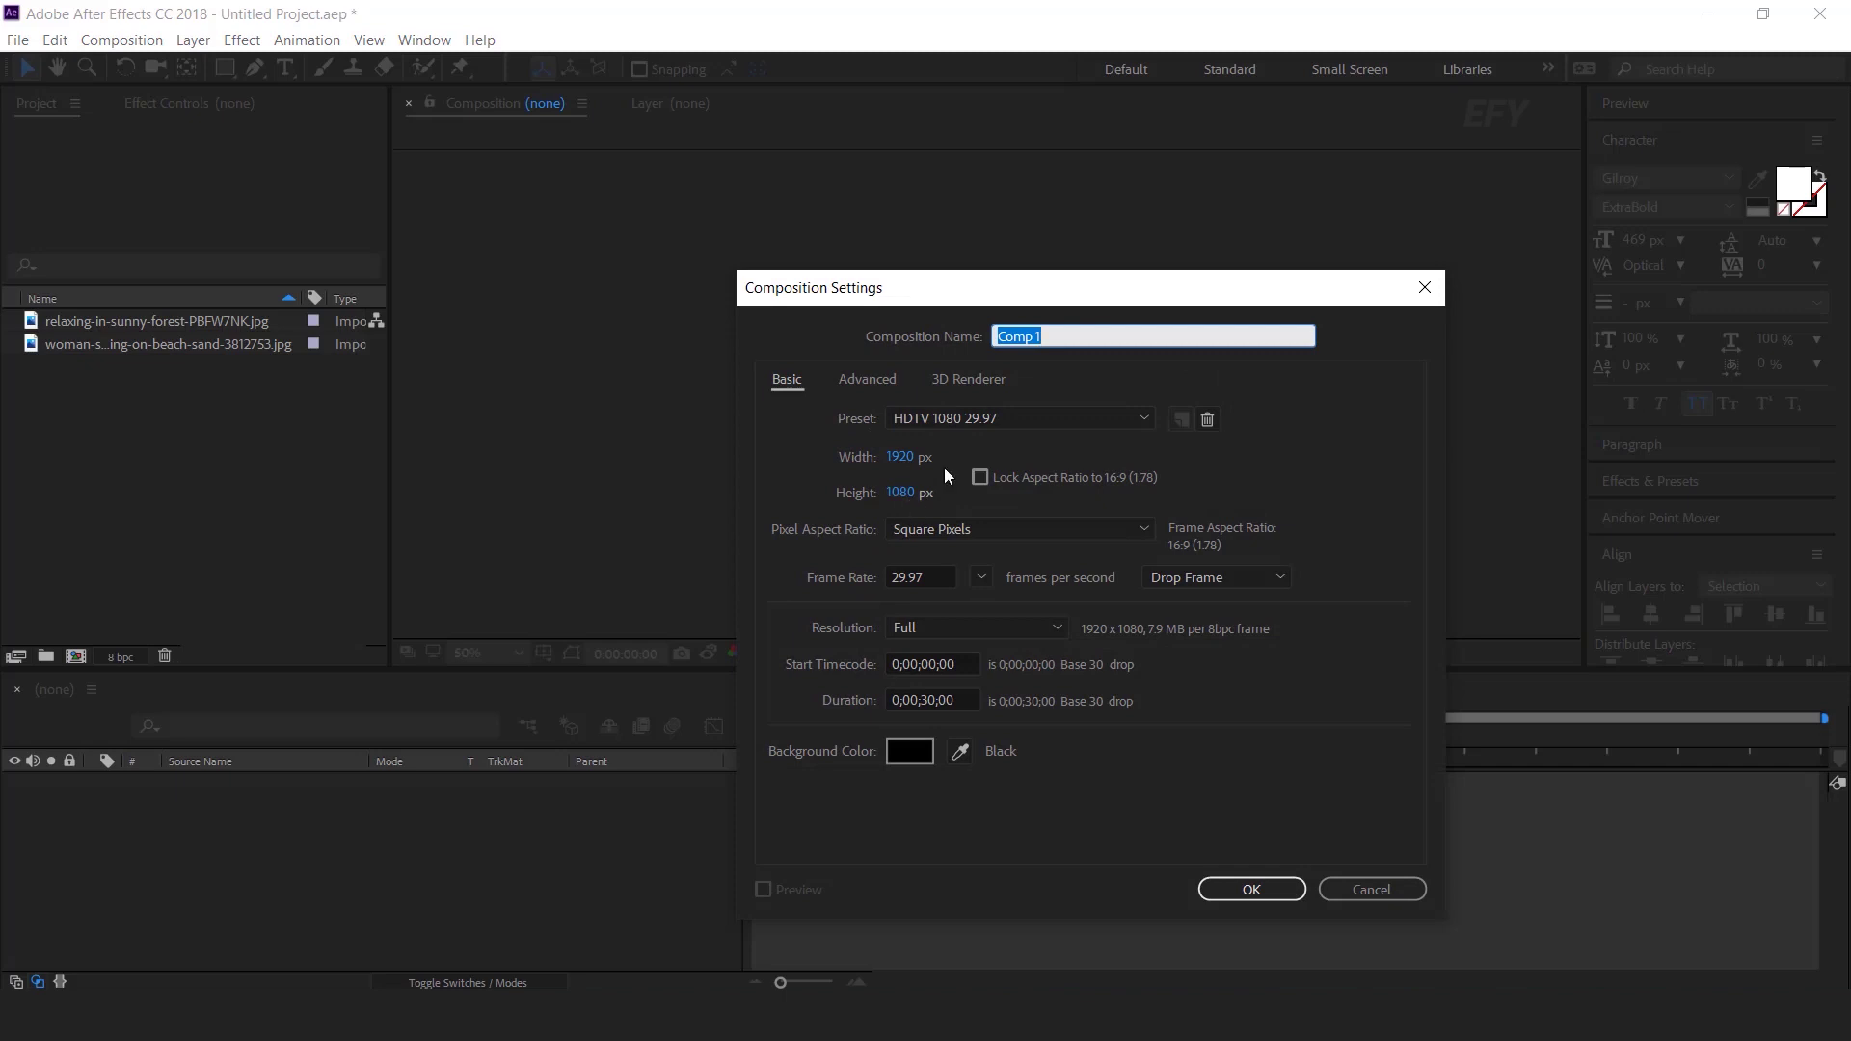
- Create the new 1920 x 1080 composition with the name main comp
{"action": "type", "text": "main comp"}
{"action": "key", "text": "Return"}
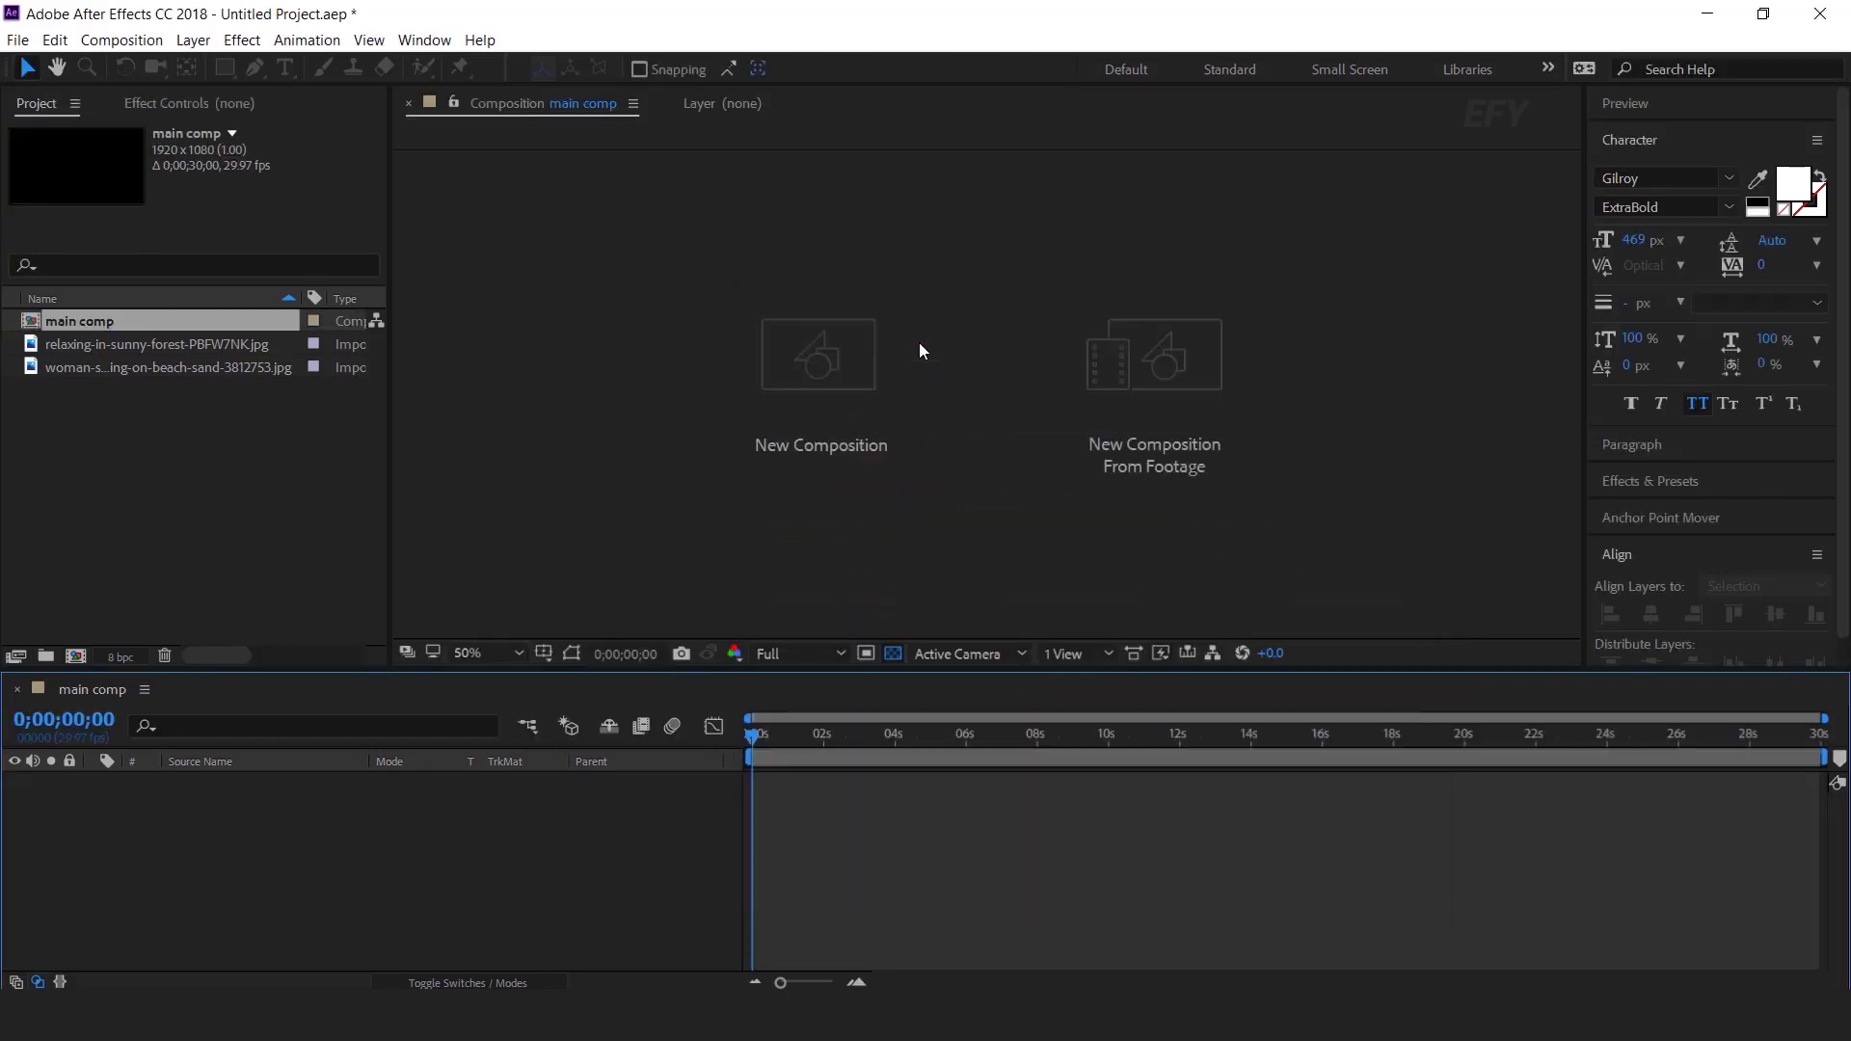
- Choose the Rectangle tool and set its shape fill color to white, FFFFFF
{"action": "left_click", "coordinate": [224, 68]}
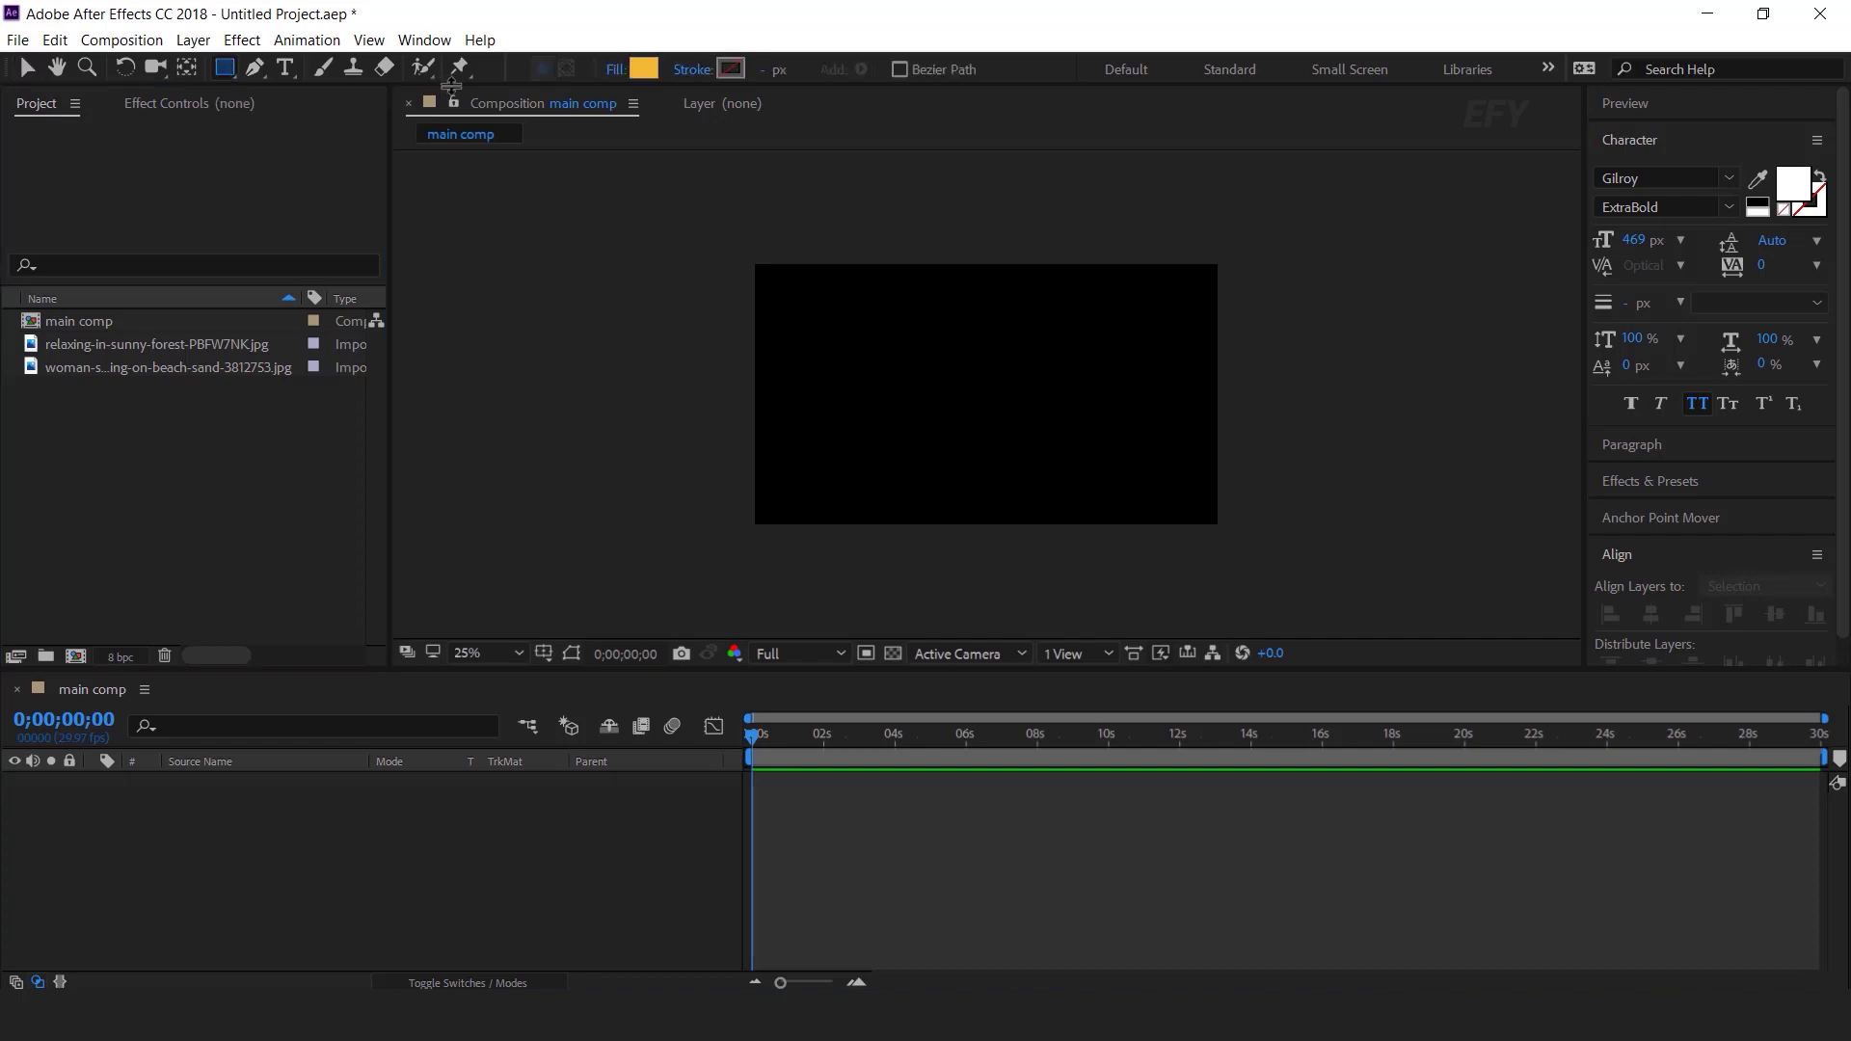
{"action": "left_click", "coordinate": [640, 68]}
{"action": "left_click_drag", "start_coordinate": [91, 219], "coordinate": [44, 195]}
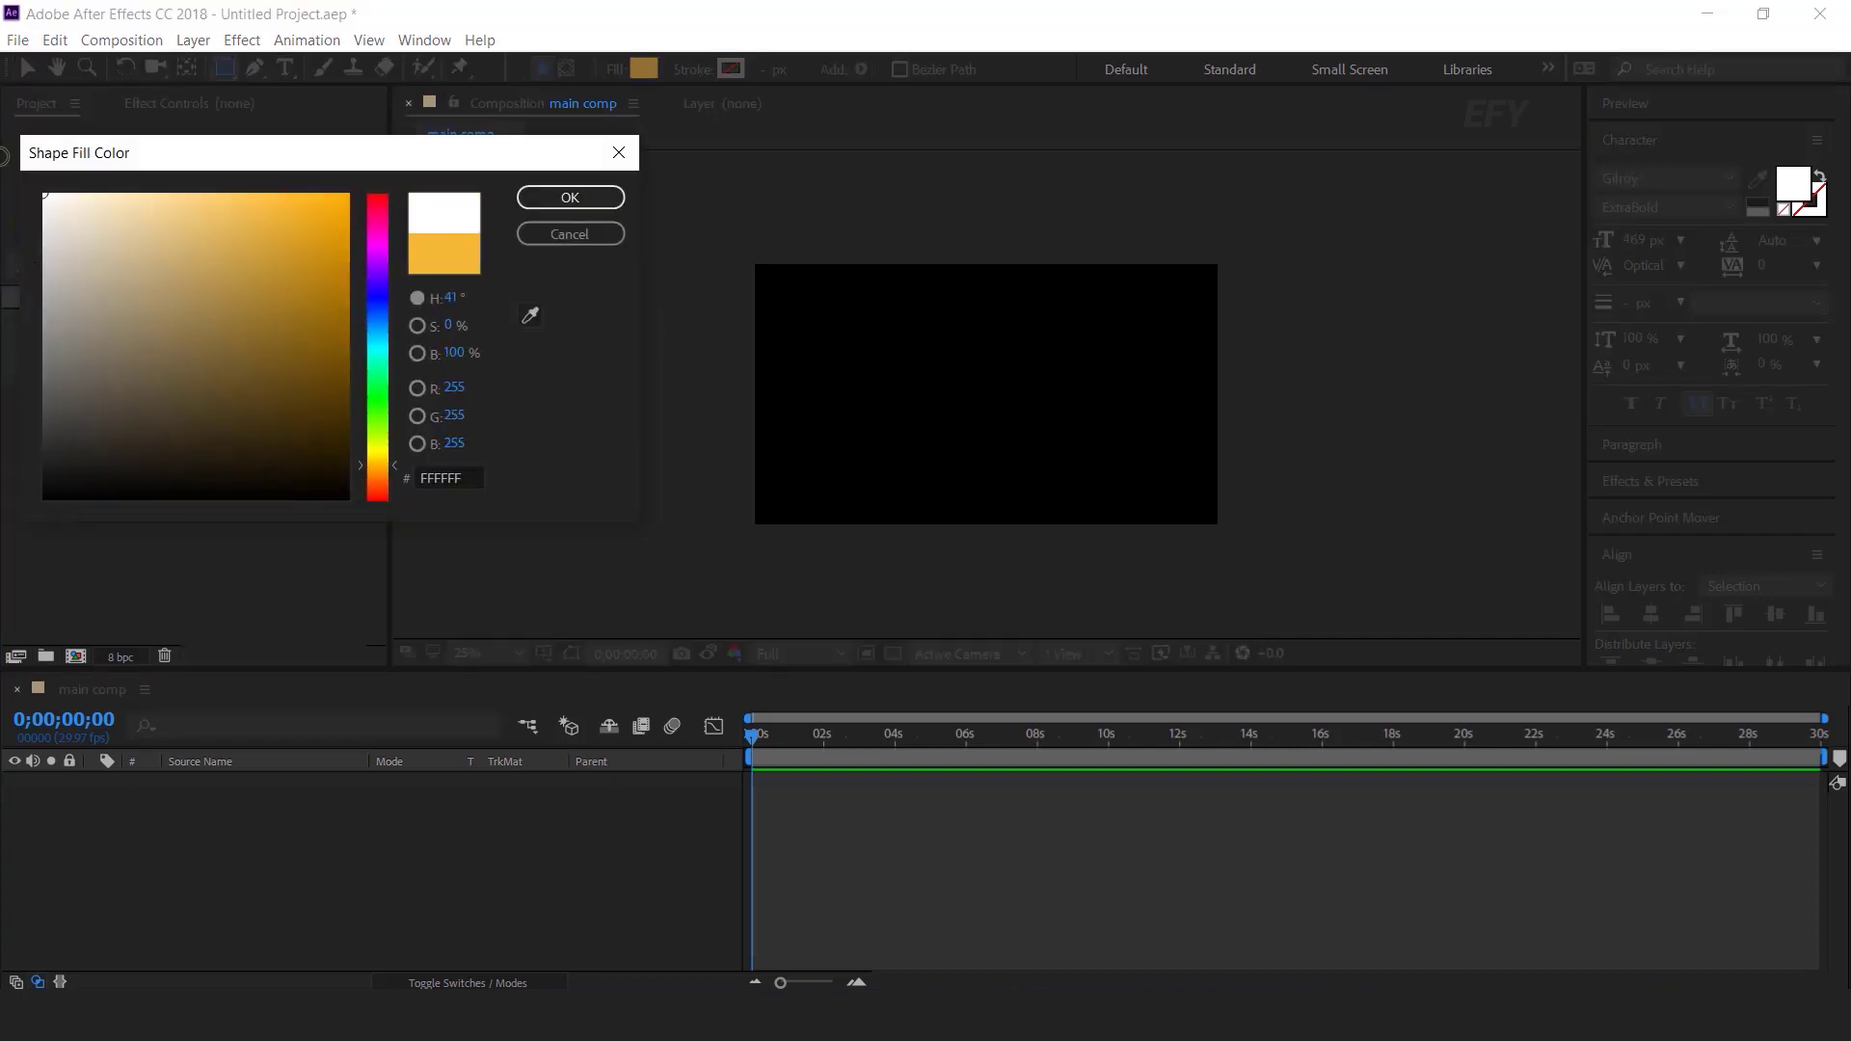
{"action": "left_click", "coordinate": [583, 199]}
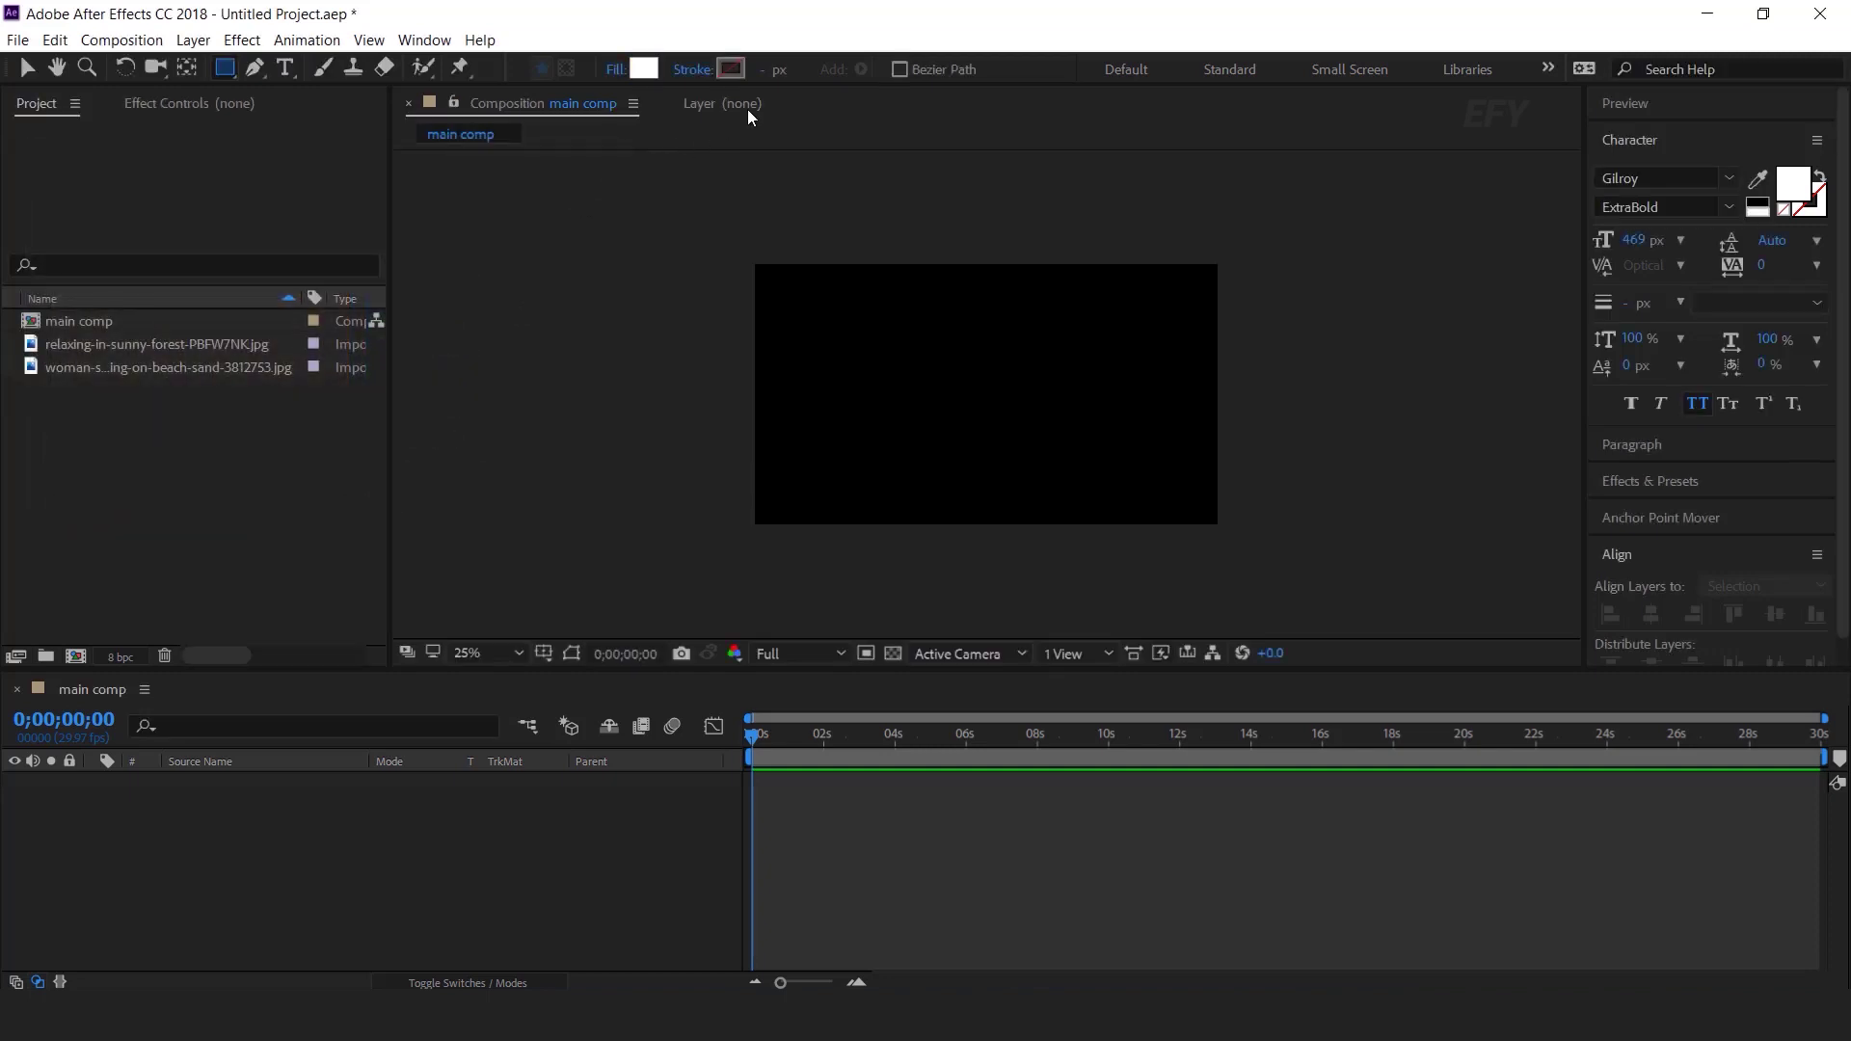
- Draw a small white square in the upper-left corner of the composition
{"action": "key", "text": "period"}
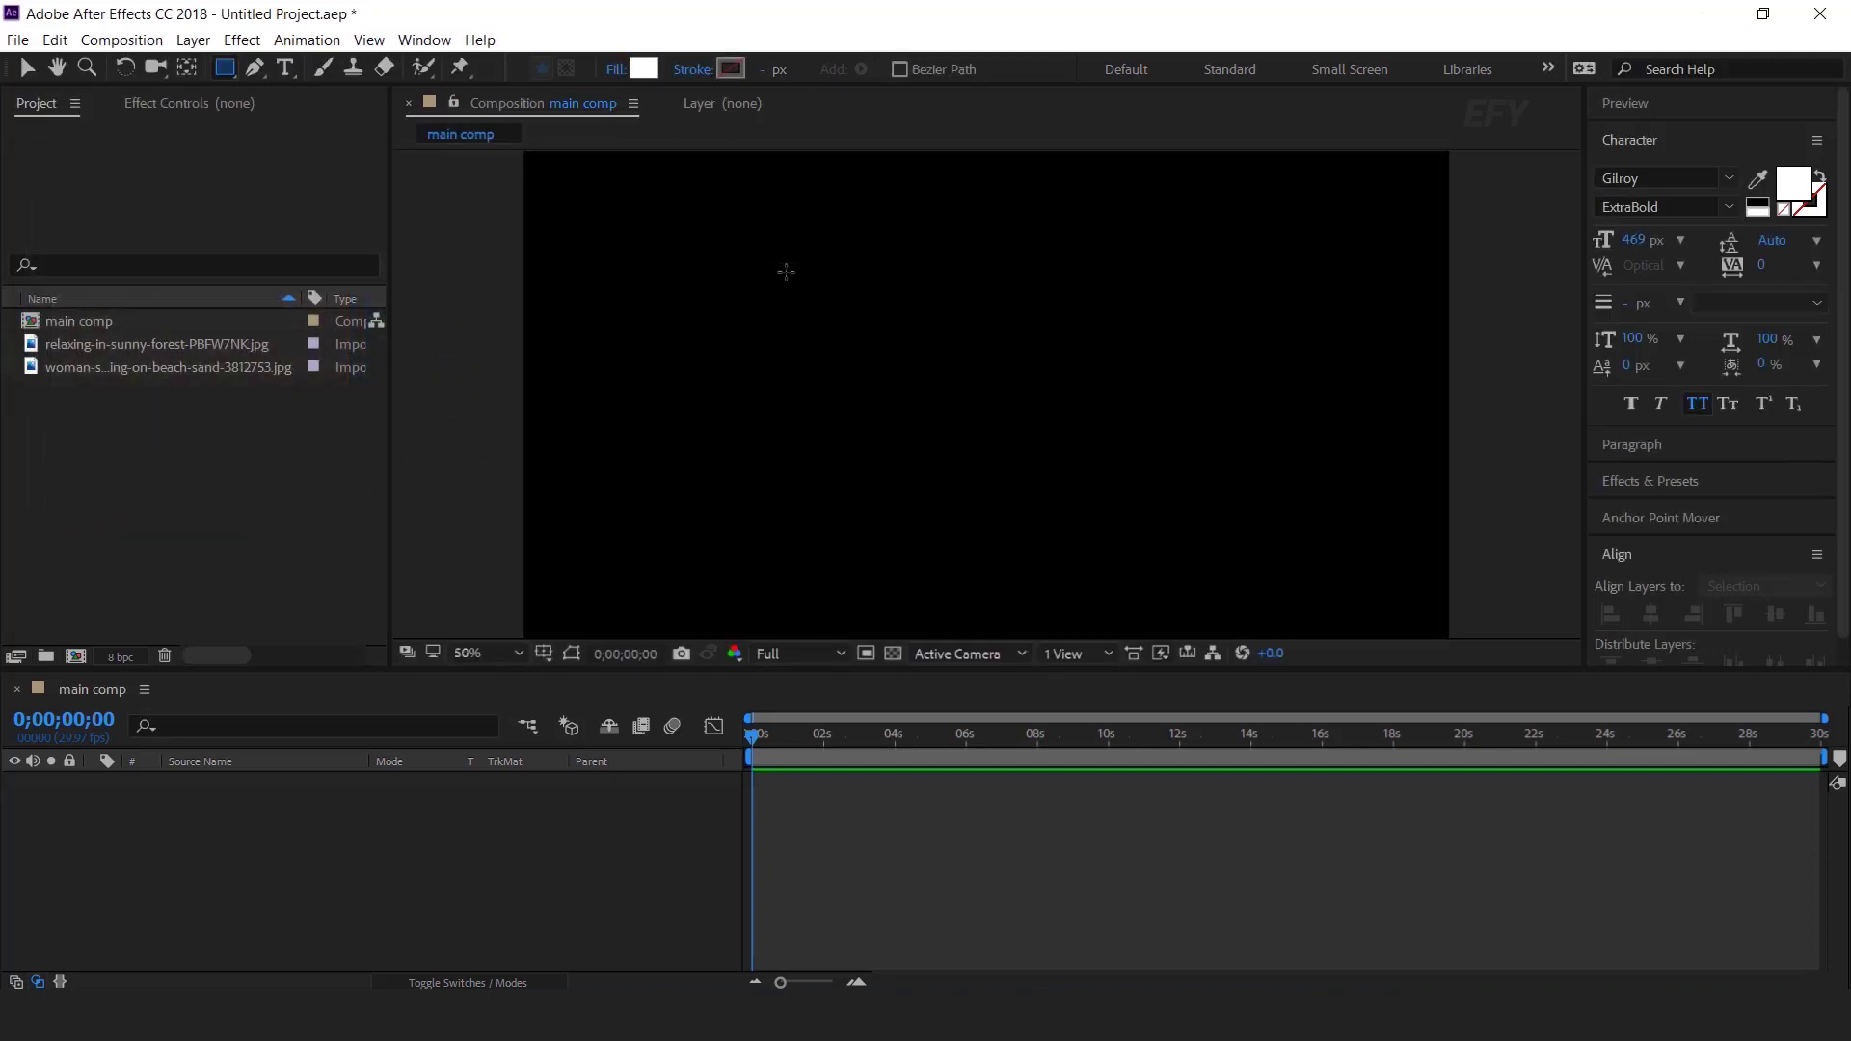
{"action": "key", "text": "h"}
{"action": "key", "text": "q"}
{"action": "mouse_move", "coordinate": [530, 197]}
{"action": "left_mouse_down"}
{"action": "mouse_move", "coordinate": [575, 267]}
{"action": "mouse_move", "coordinate": [642, 309]}
{"action": "left_mouse_up"}
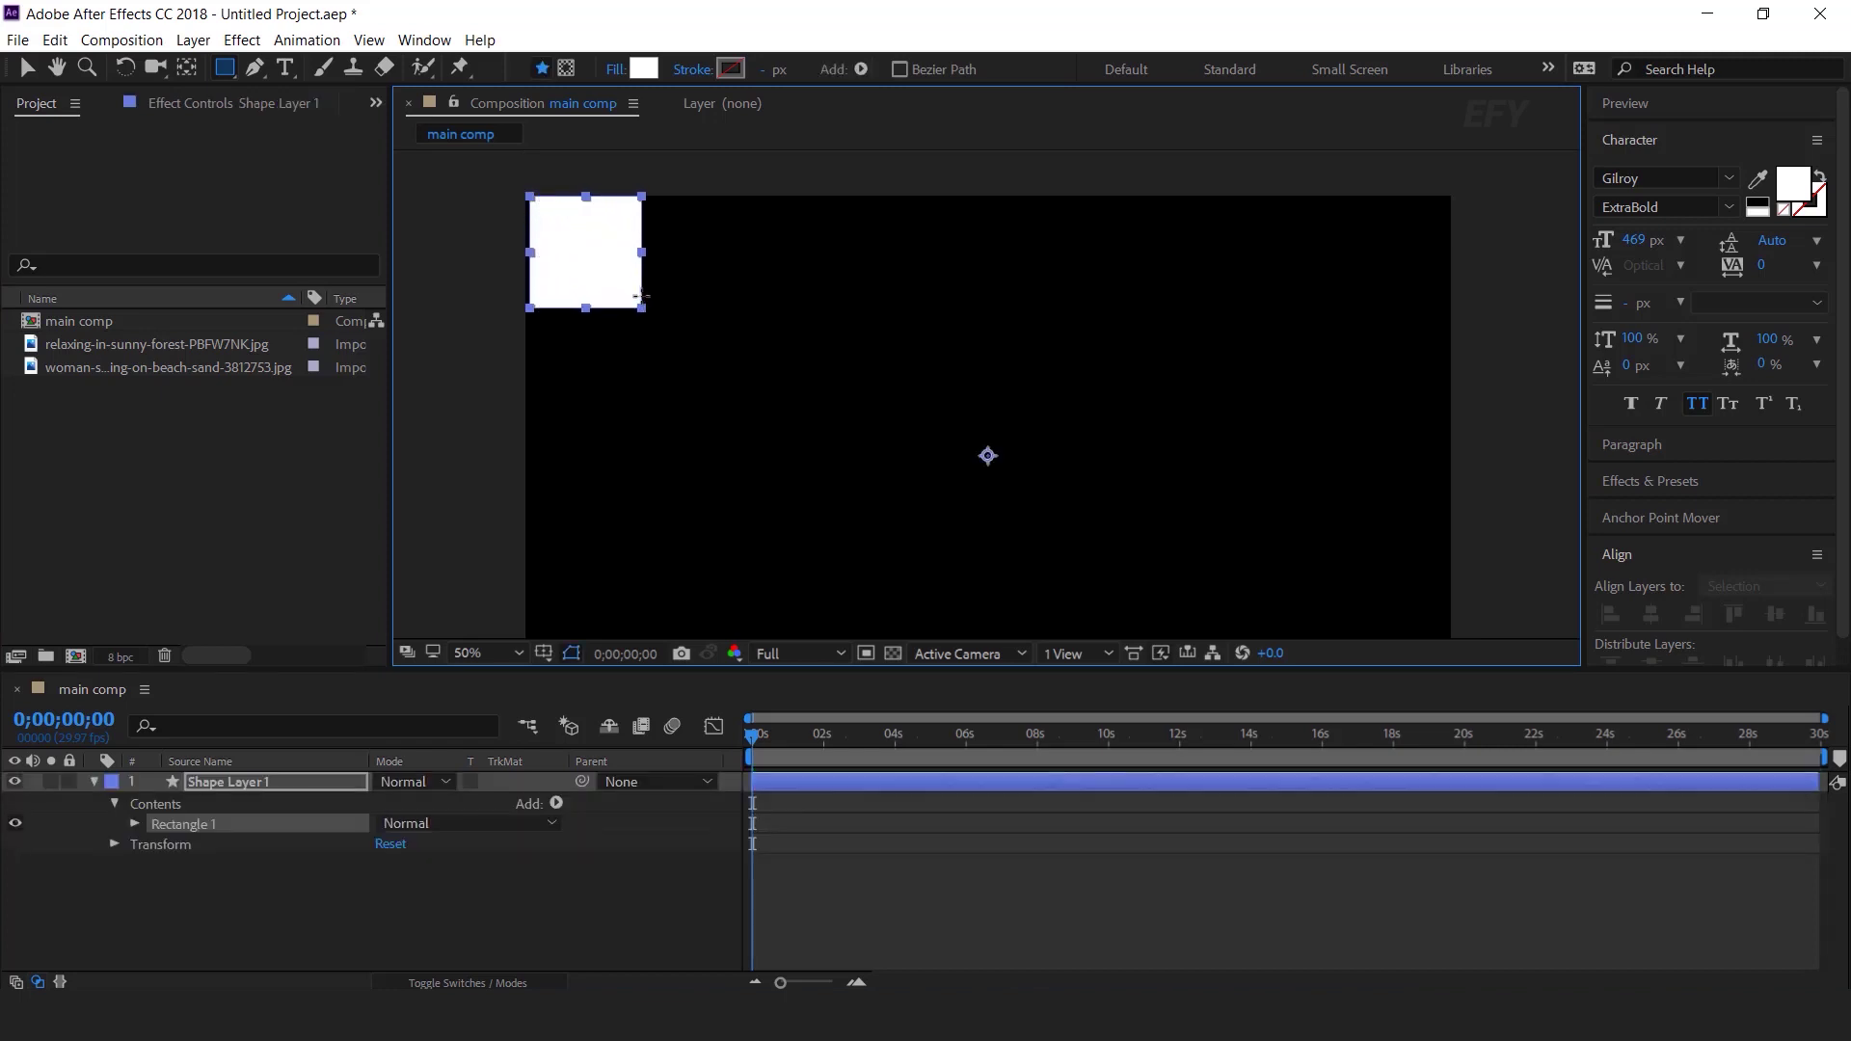
- Move the anchor point of the square's layer to the center of the square
{"action": "left_click", "coordinate": [1643, 143]}
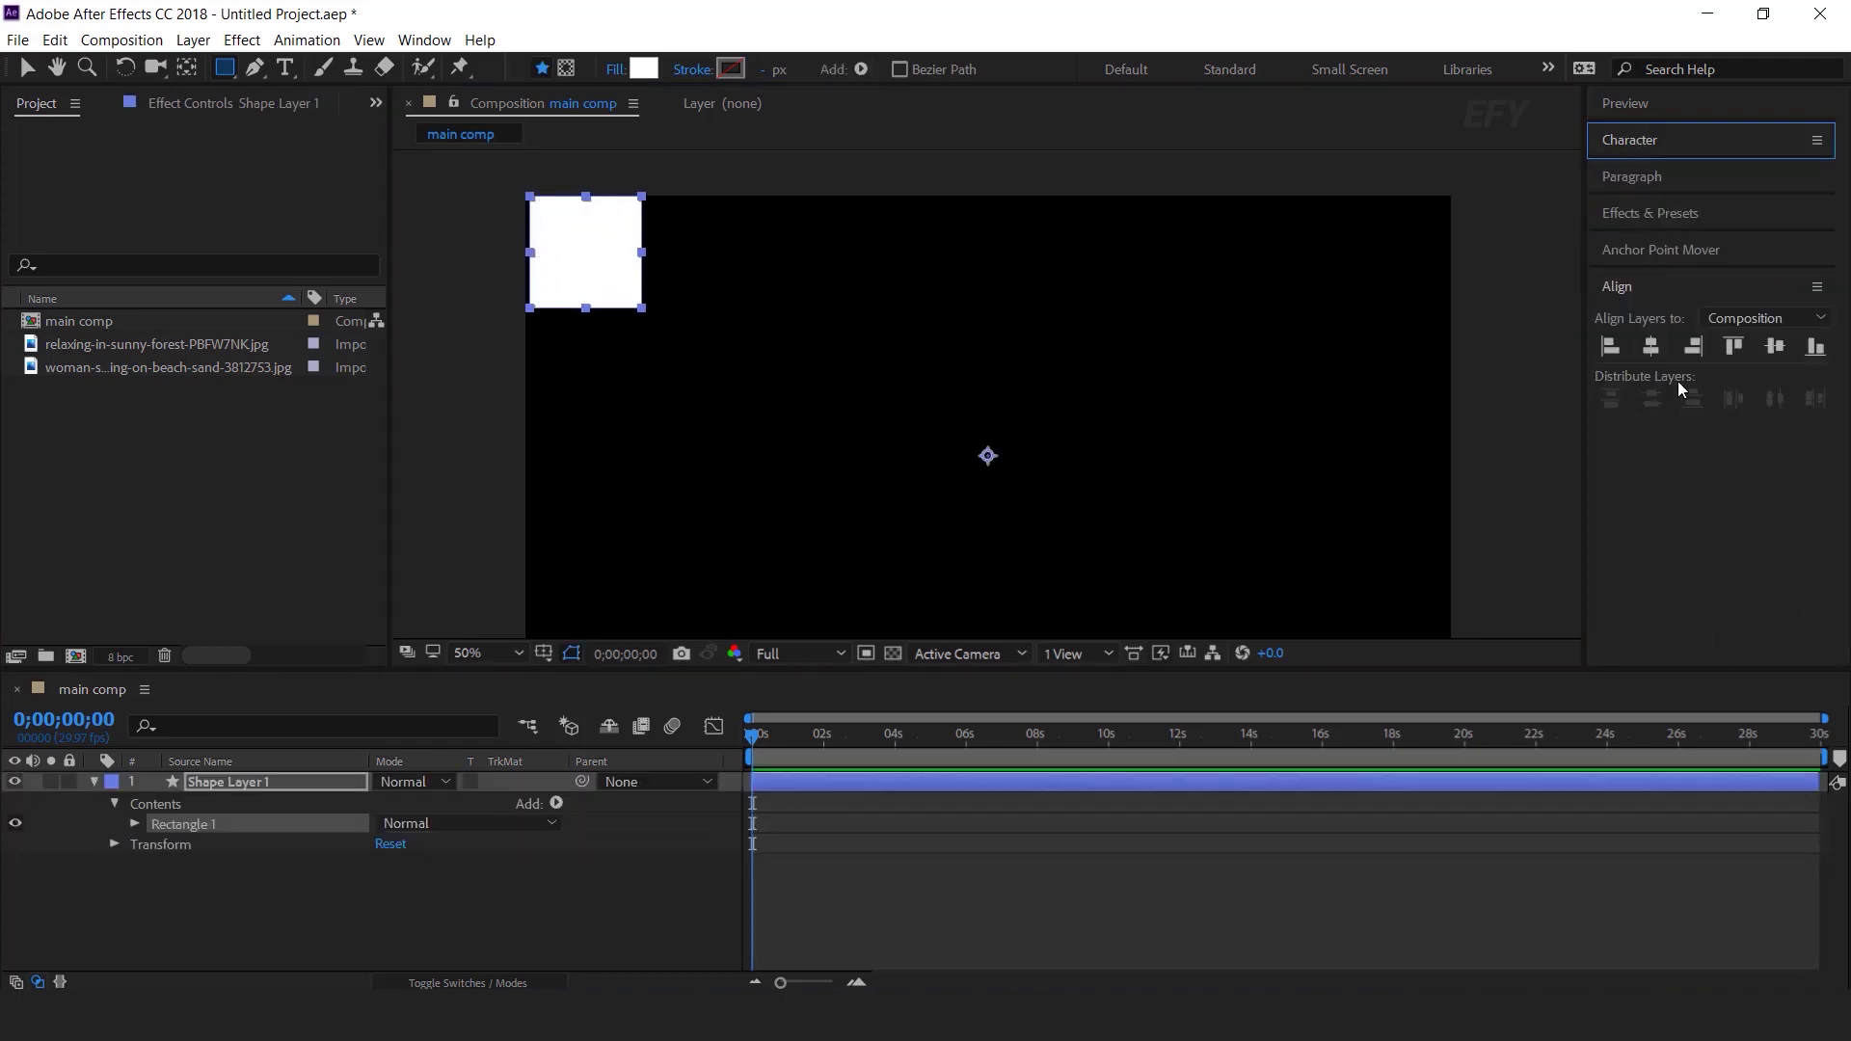
{"action": "left_click", "coordinate": [1640, 252]}
{"action": "left_click", "coordinate": [1652, 332]}
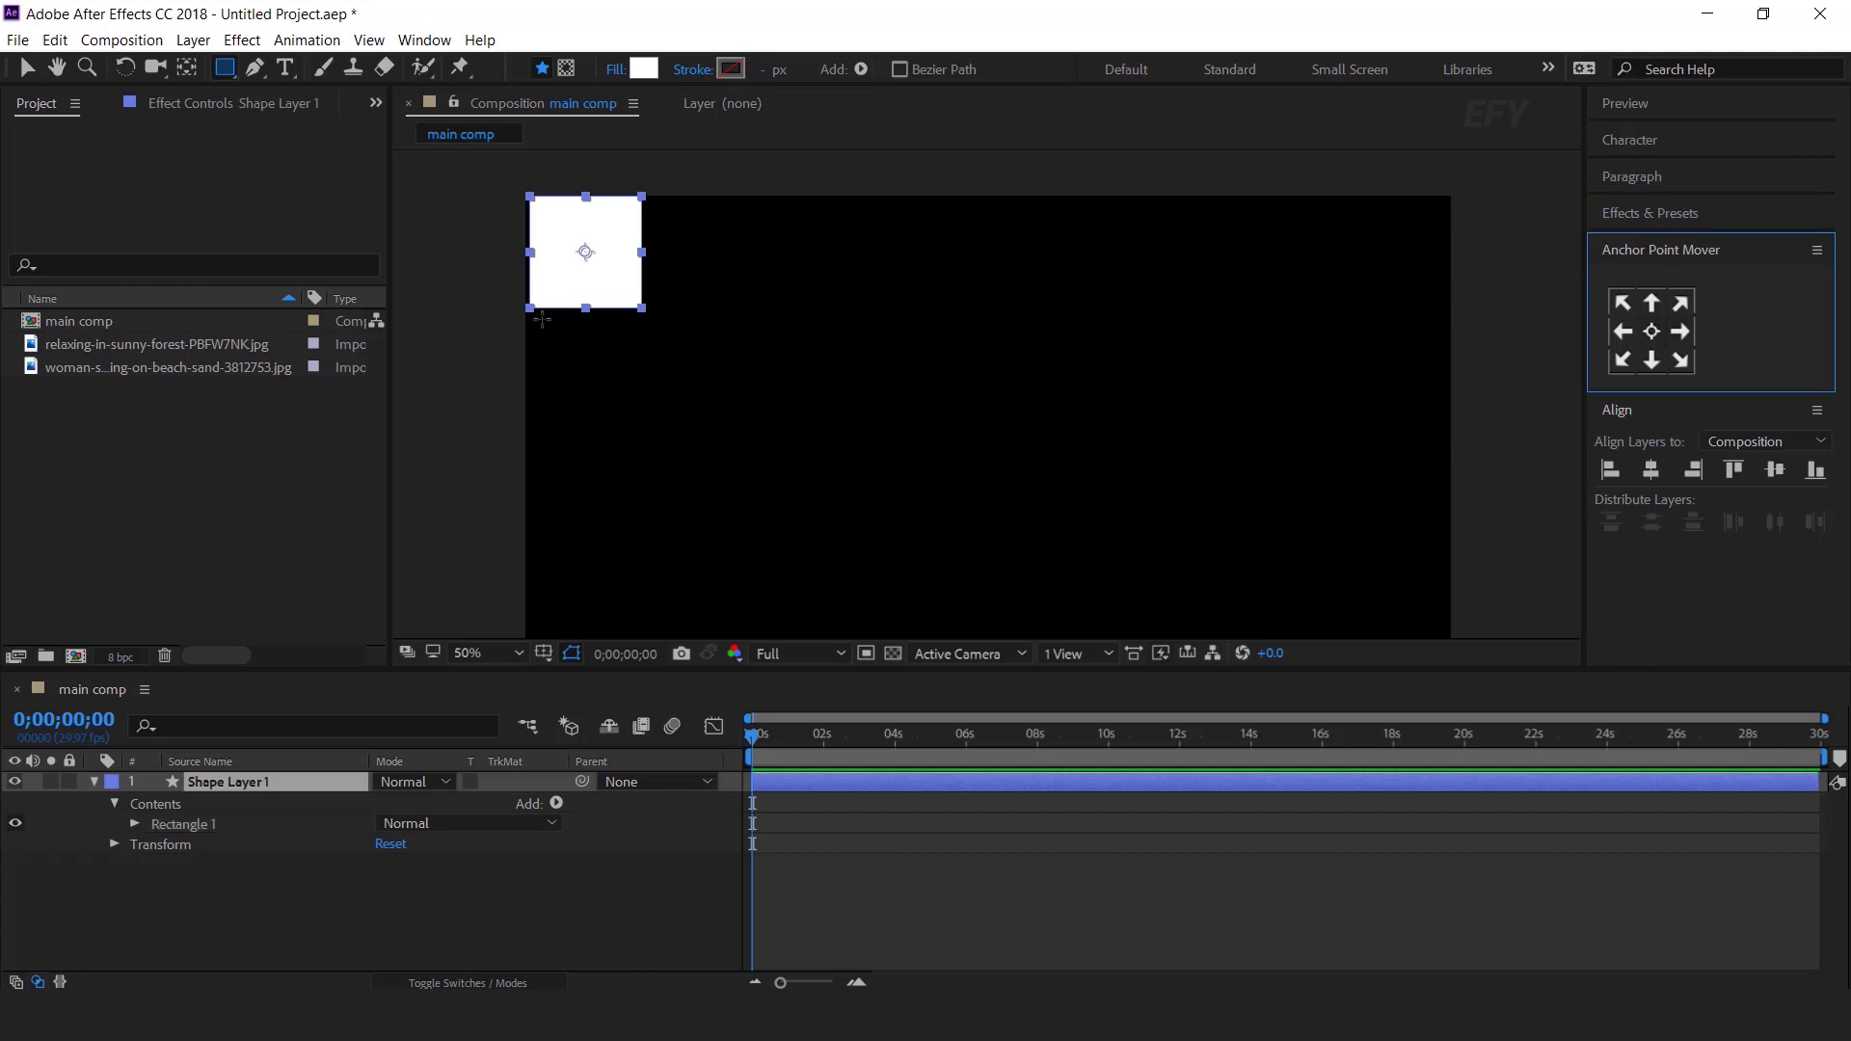
- Align the square to the left and top edges of the composition
{"action": "left_click", "coordinate": [28, 72]}
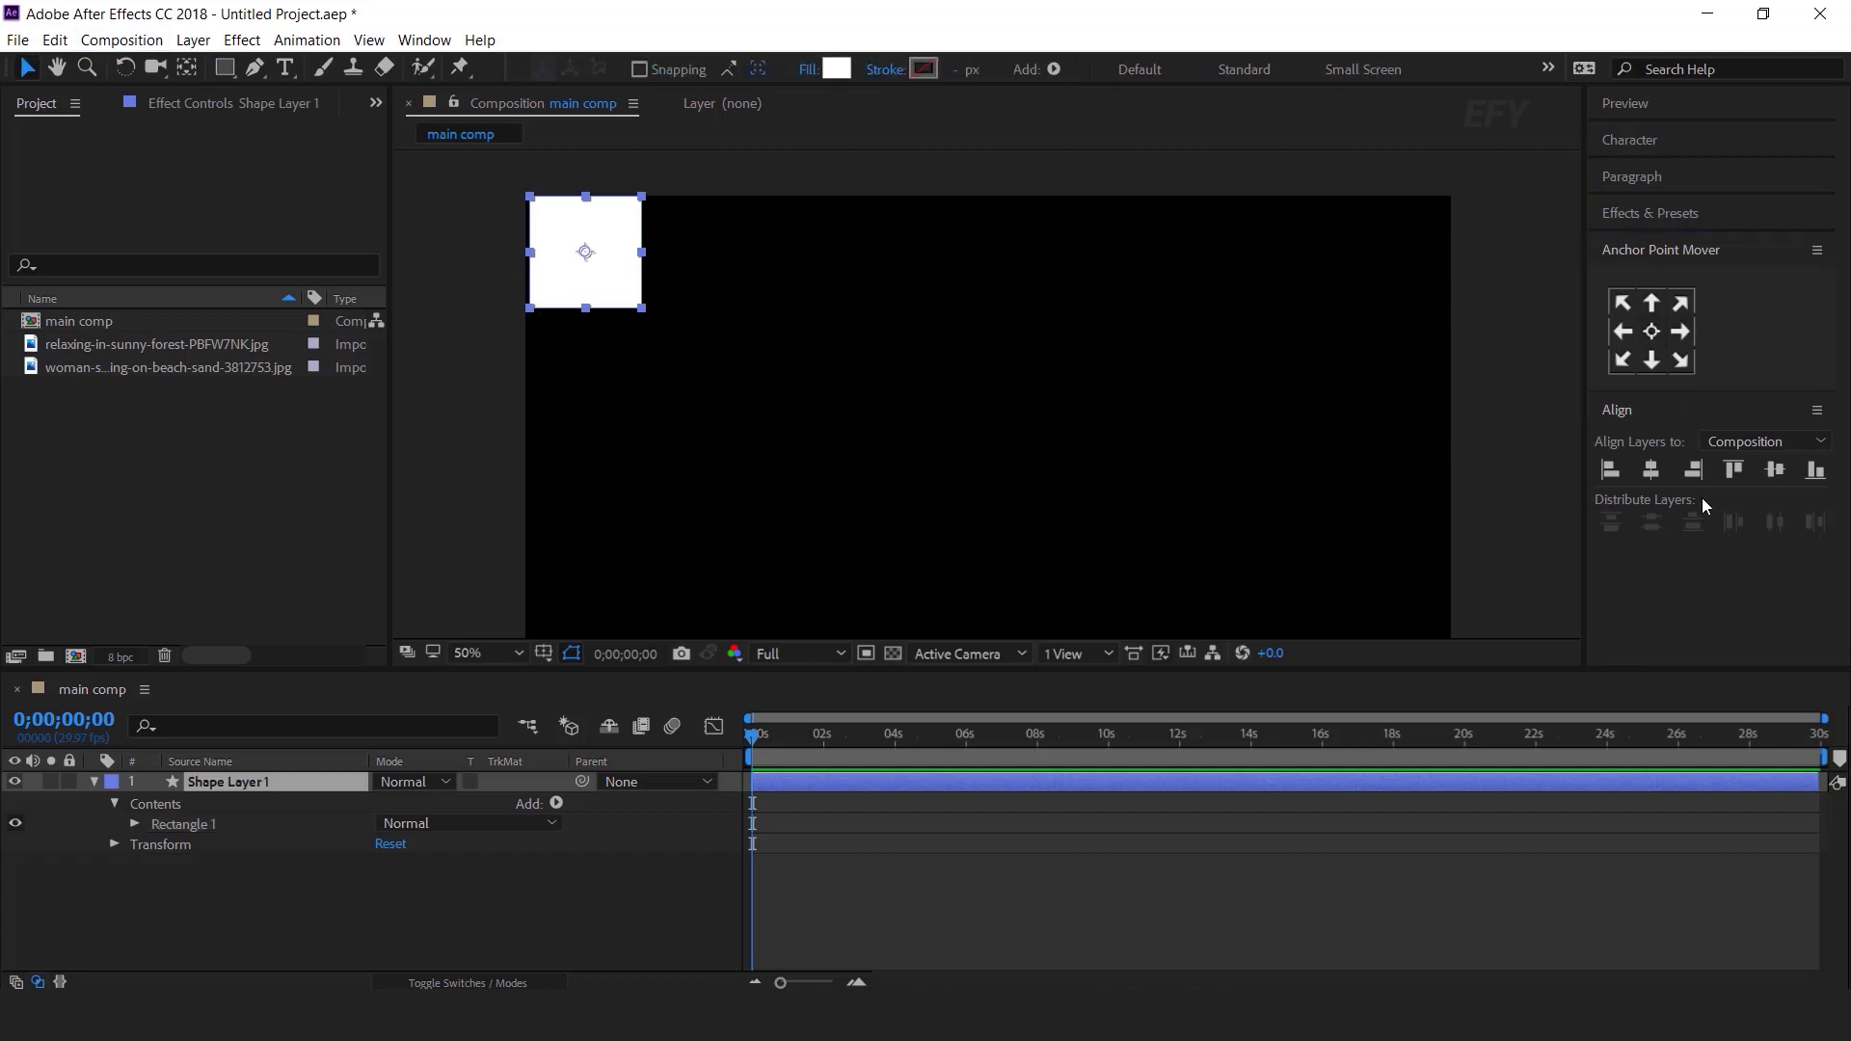
{"action": "left_click", "coordinate": [1609, 475]}
{"action": "left_click", "coordinate": [1735, 471]}
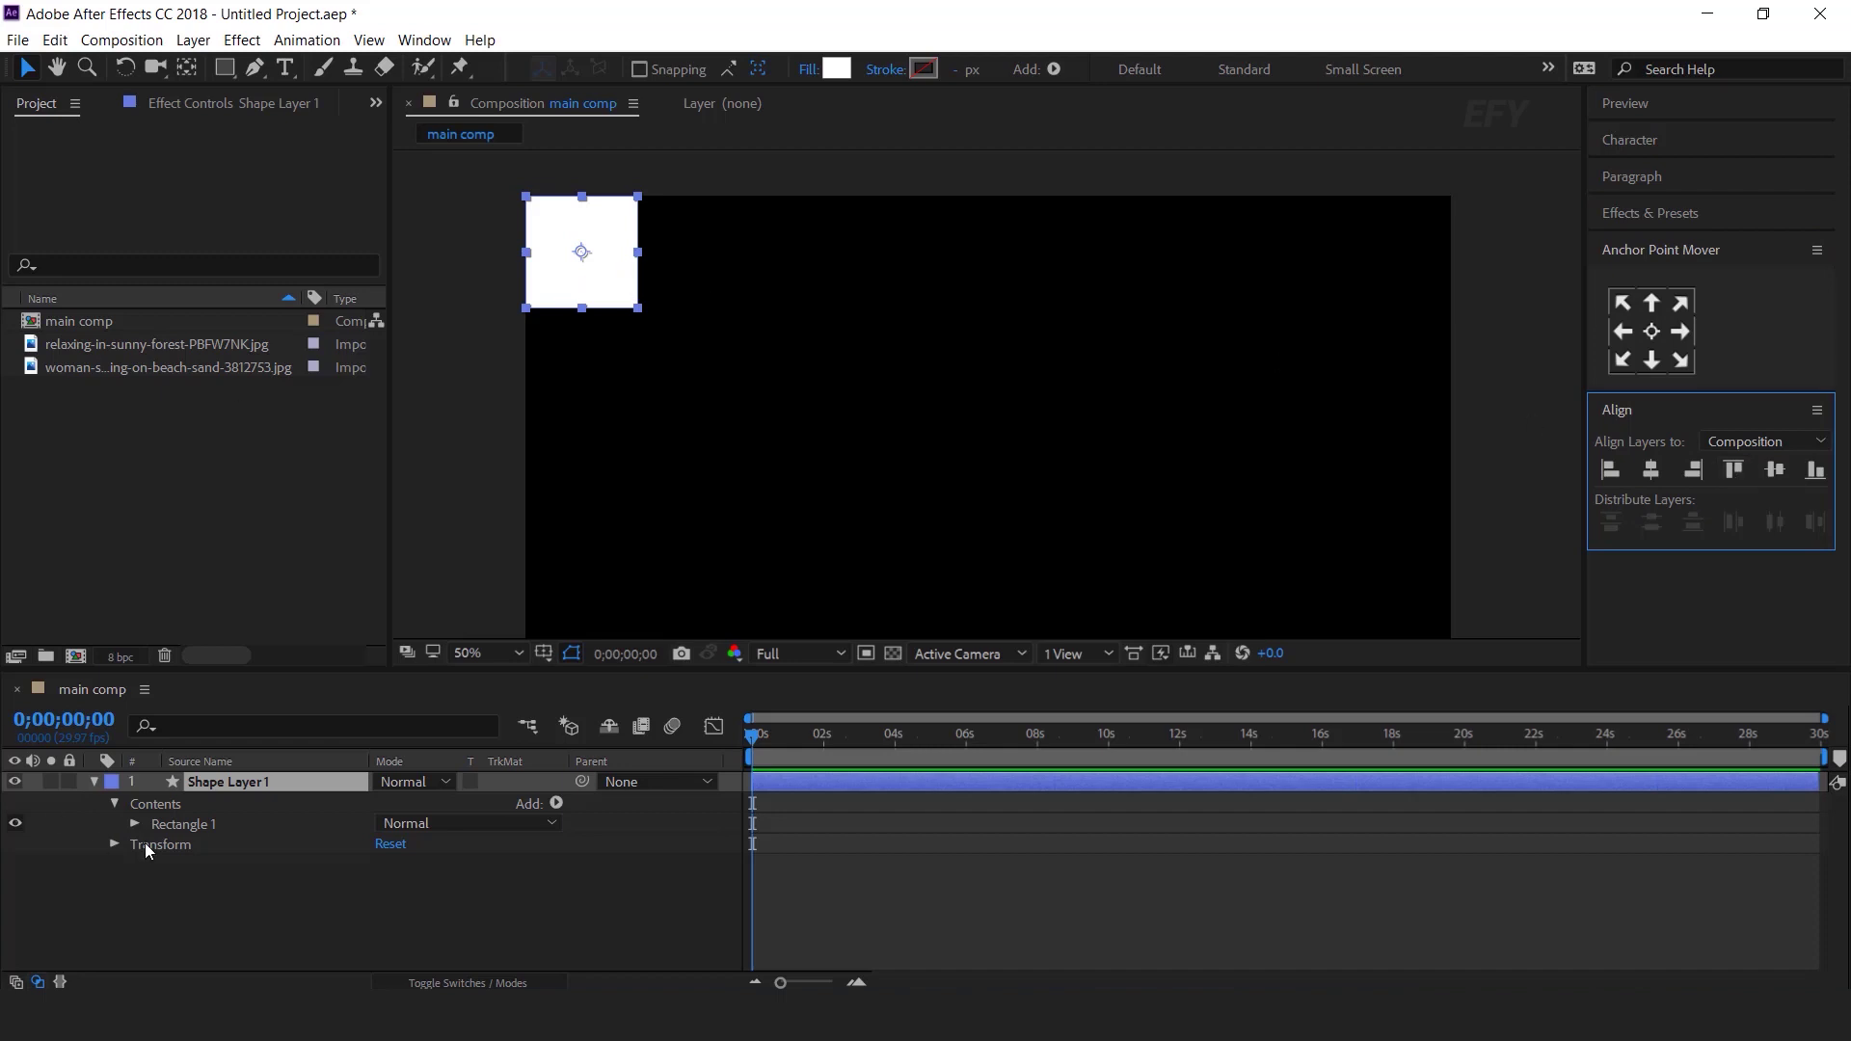
- Set the opacity of the square's shape layer to 20%
{"action": "left_click", "coordinate": [212, 779]}
{"action": "key", "text": "t"}
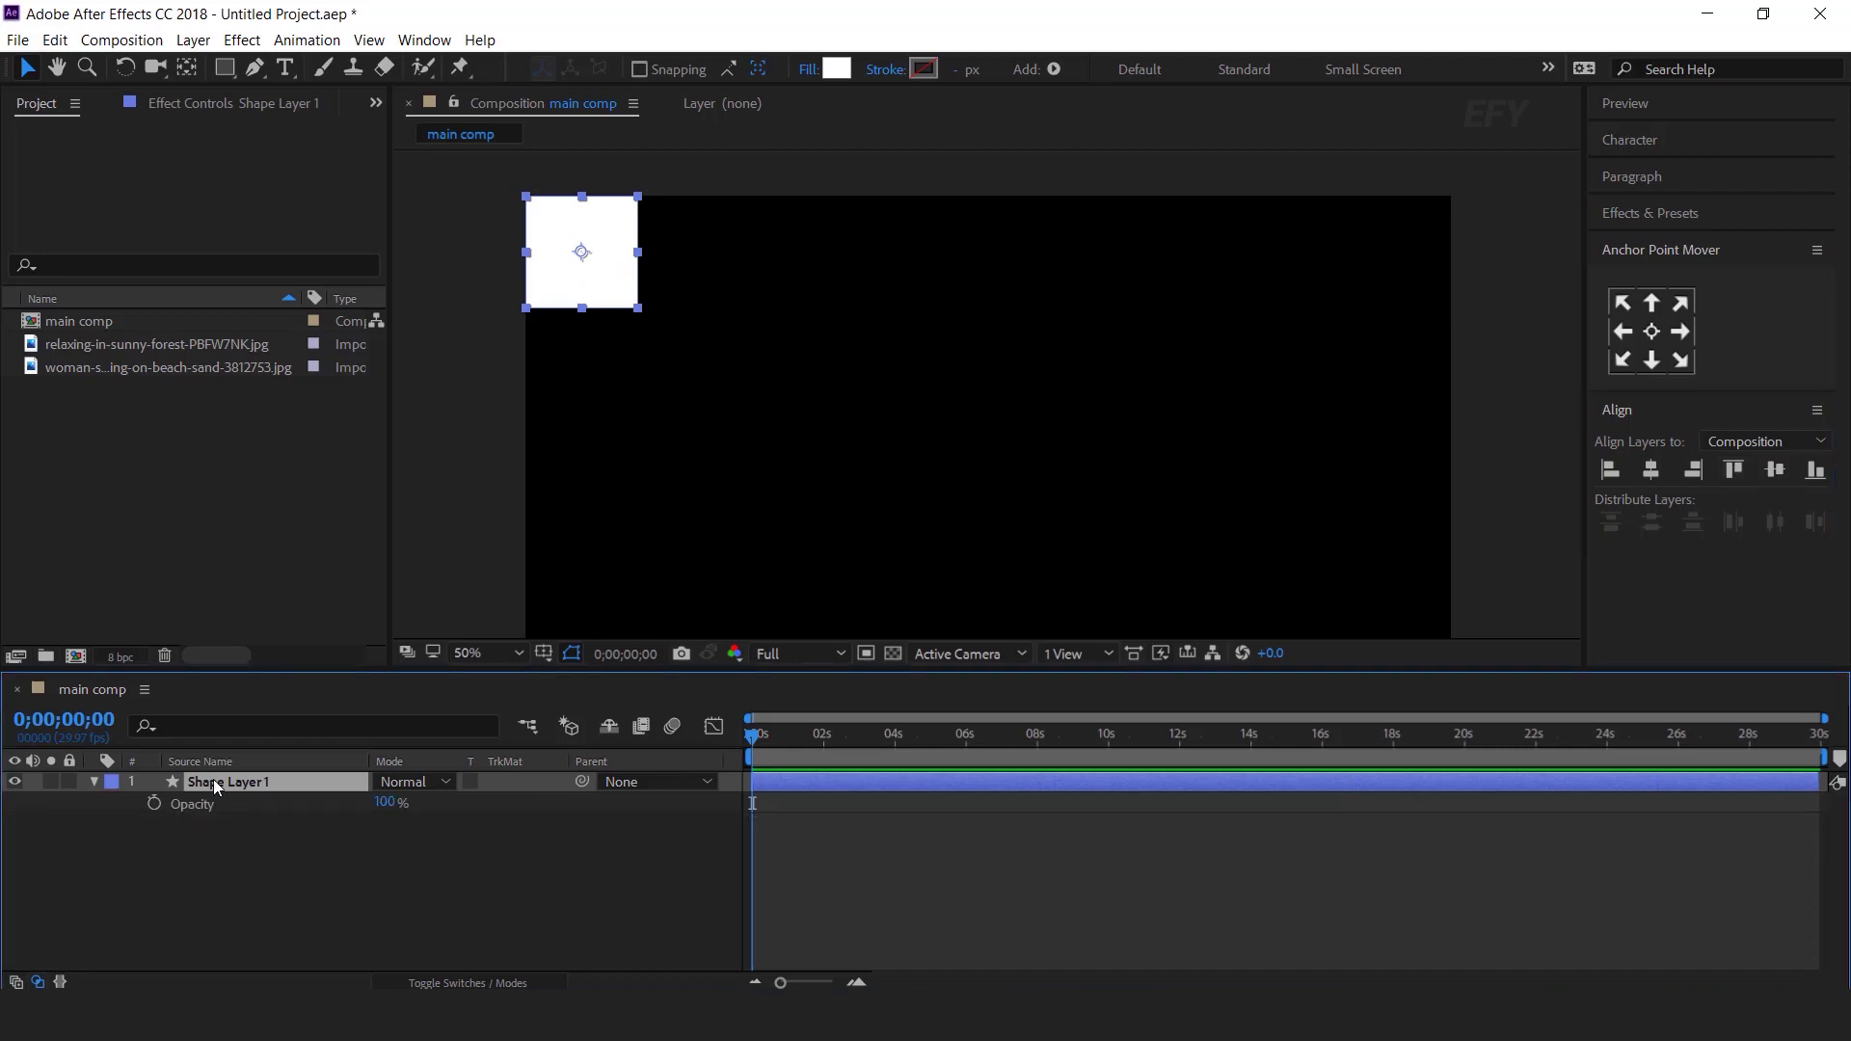
{"action": "left_click", "coordinate": [388, 804]}
{"action": "key", "text": "Return"}
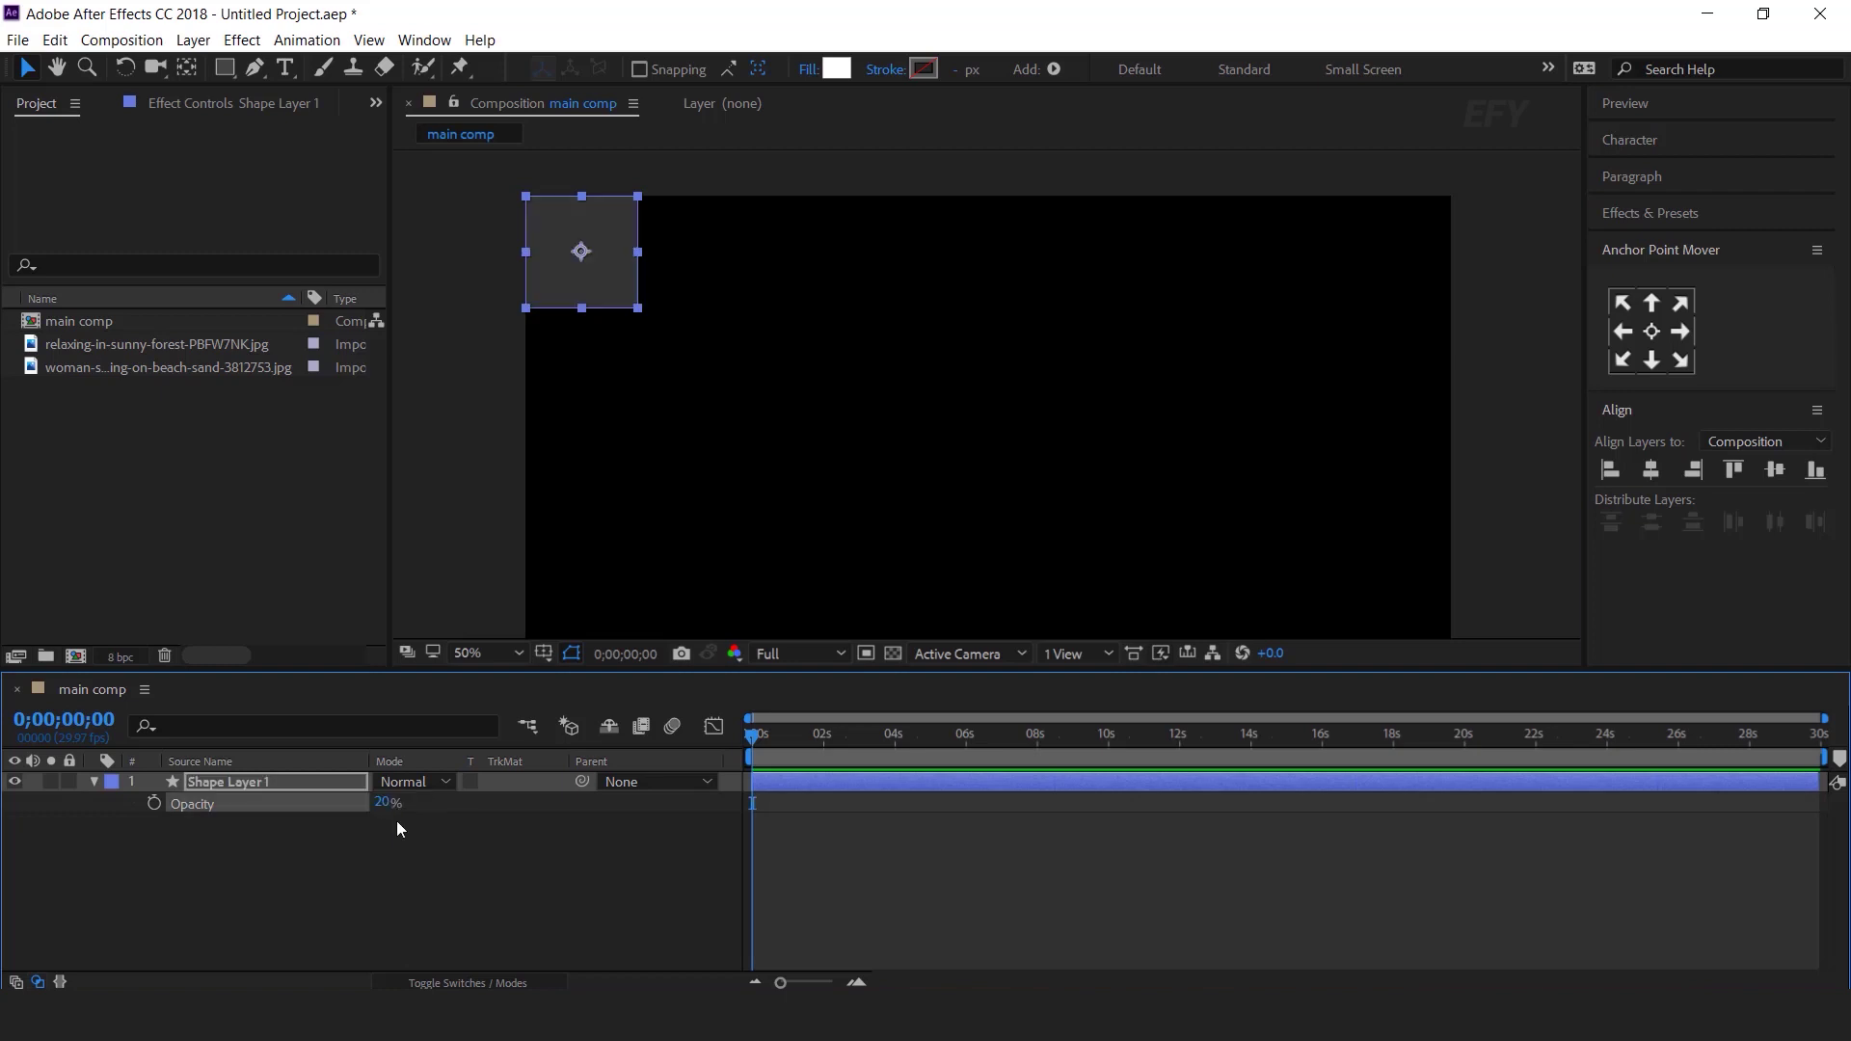
- Add the expression wiggle(1,8) to the square's opacity and preview the flicker
{"action": "left_click", "coordinate": [155, 804], "text": "alt"}
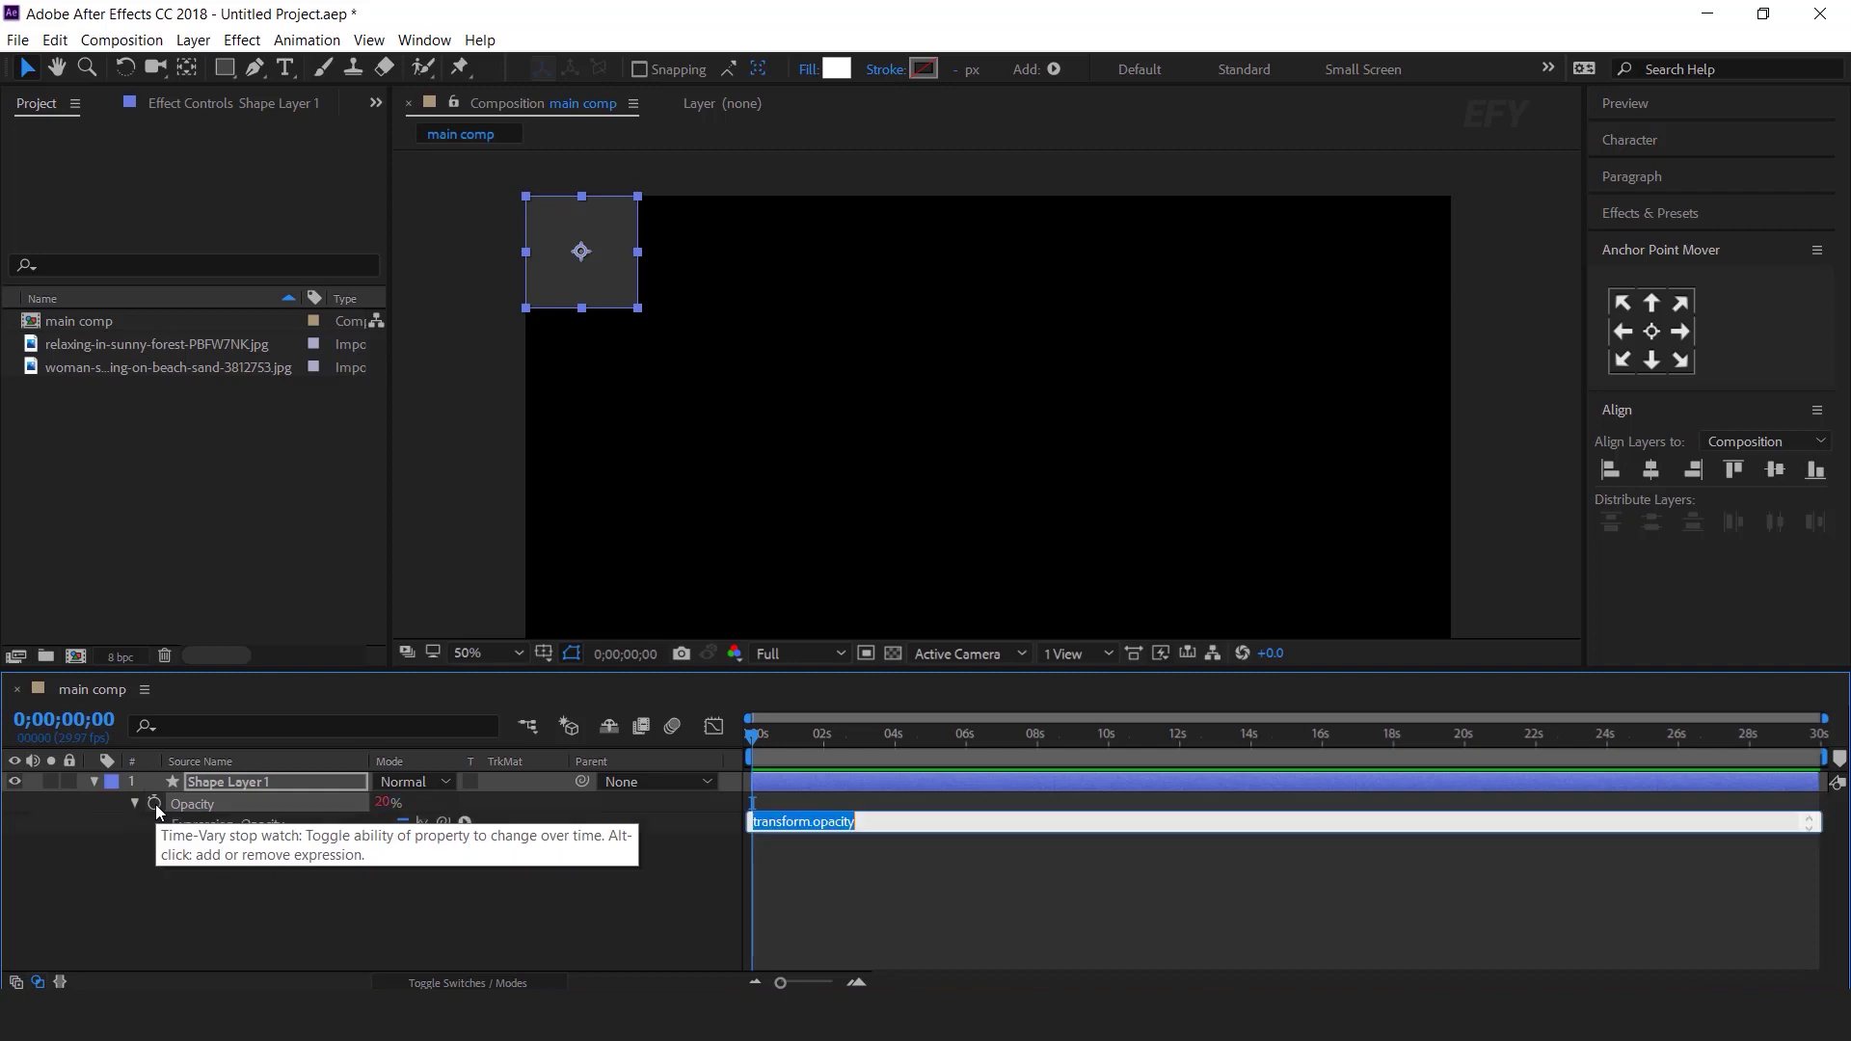
{"action": "type", "text": "wiggle(1,8"}
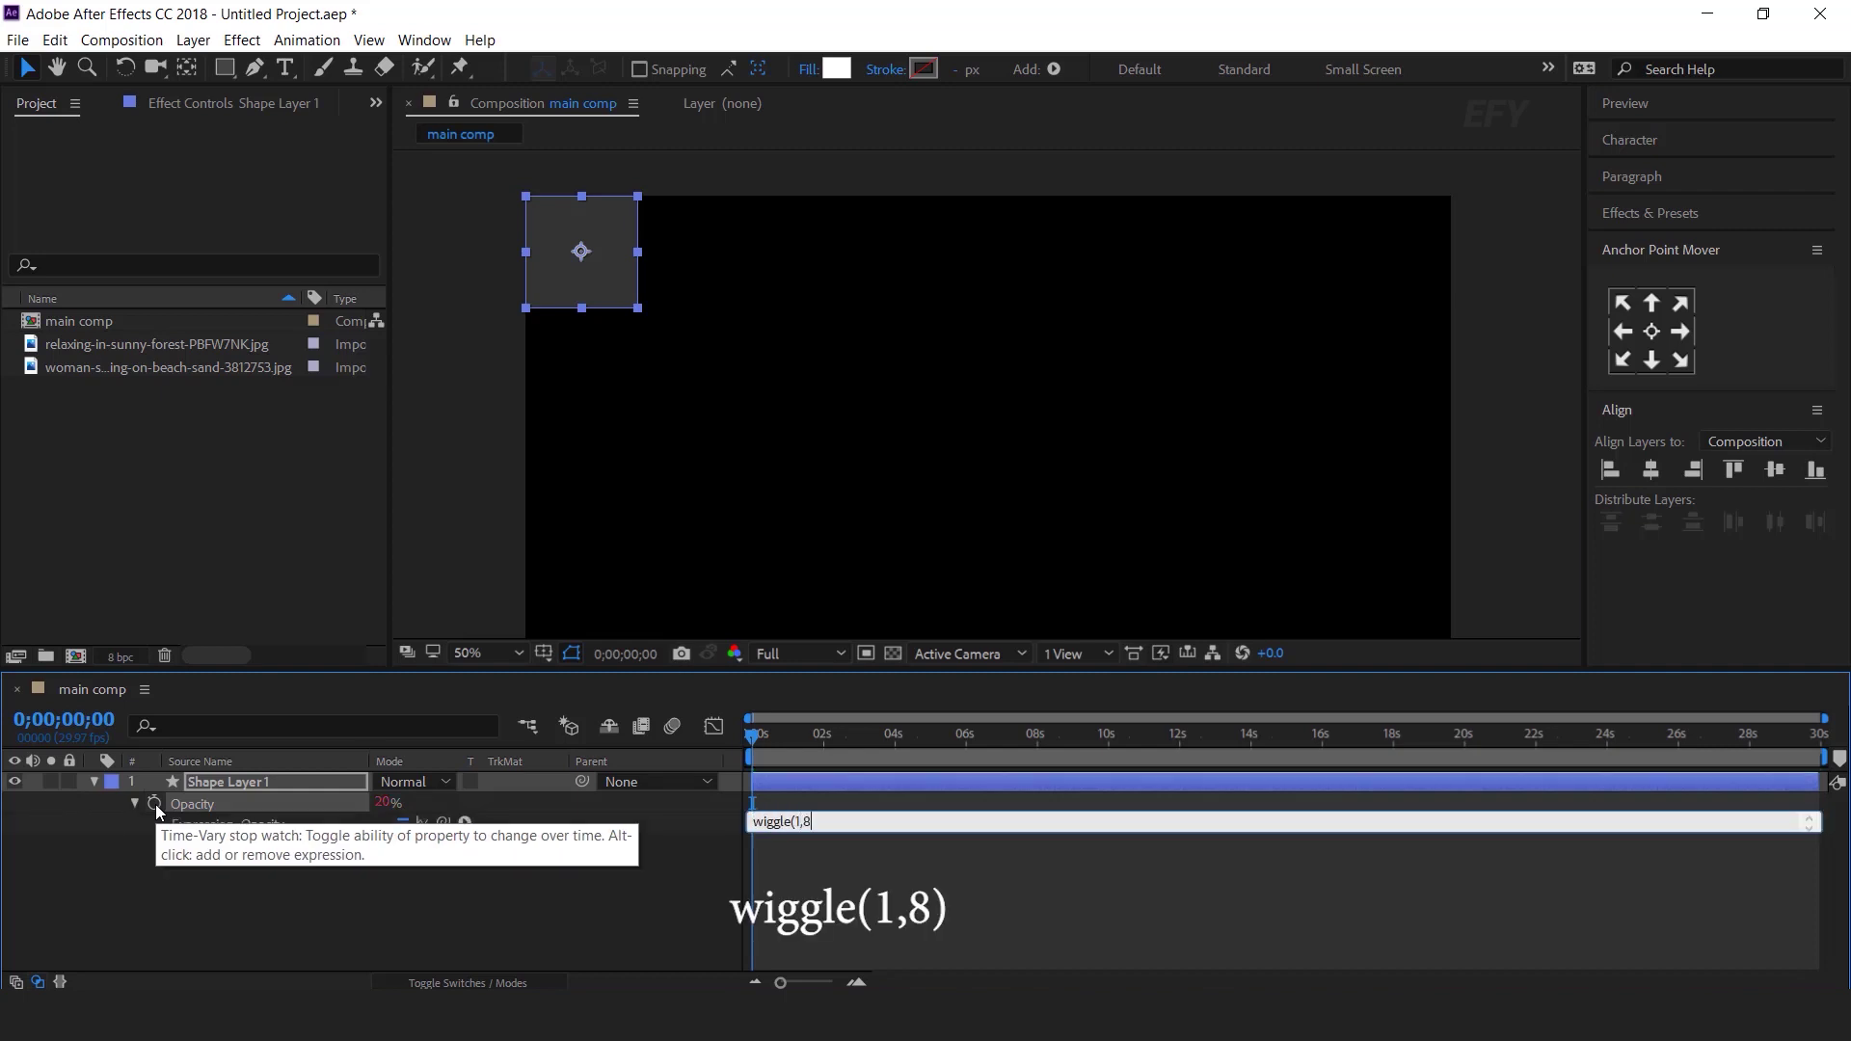
{"action": "left_click", "coordinate": [267, 851]}
{"action": "key", "text": "space"}
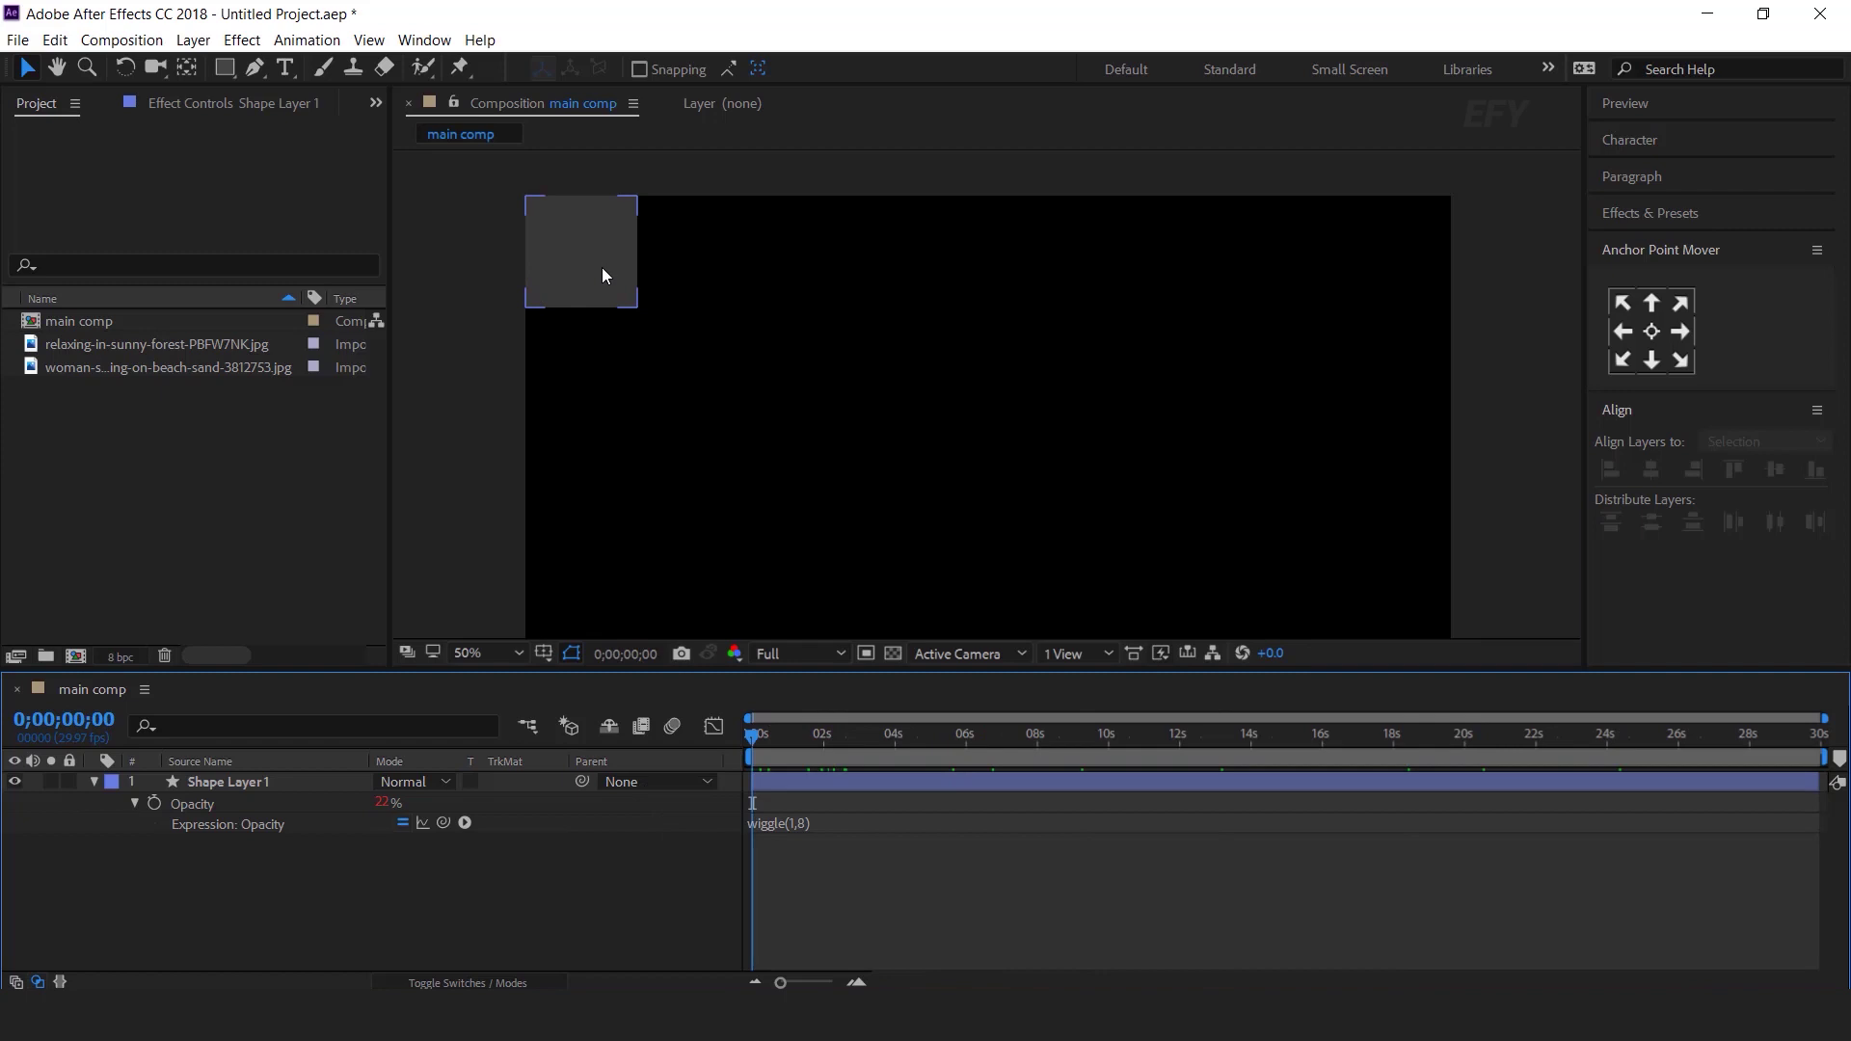
- Duplicate the square's layer and place the copy just right of the original
{"action": "left_click", "coordinate": [243, 783]}
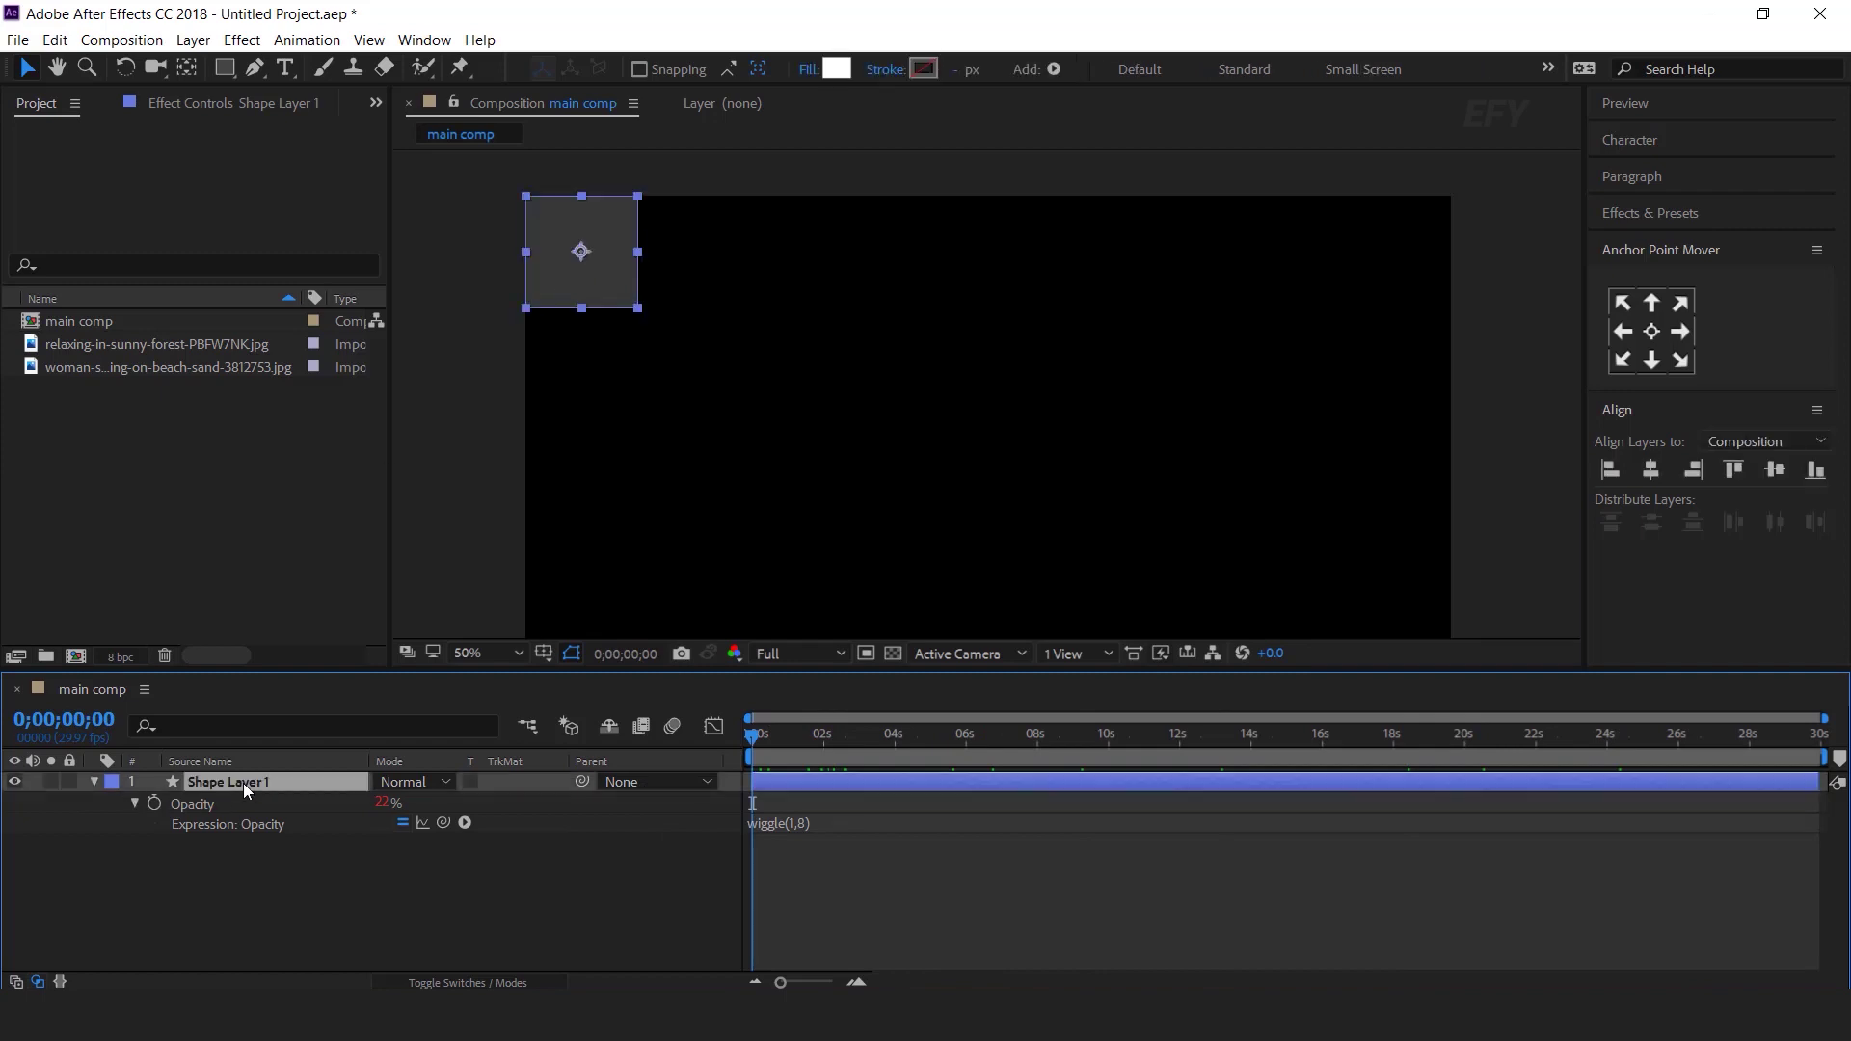
{"action": "key", "text": "ctrl+d"}
{"action": "left_click_drag", "start_coordinate": [580, 253], "coordinate": [697, 252]}
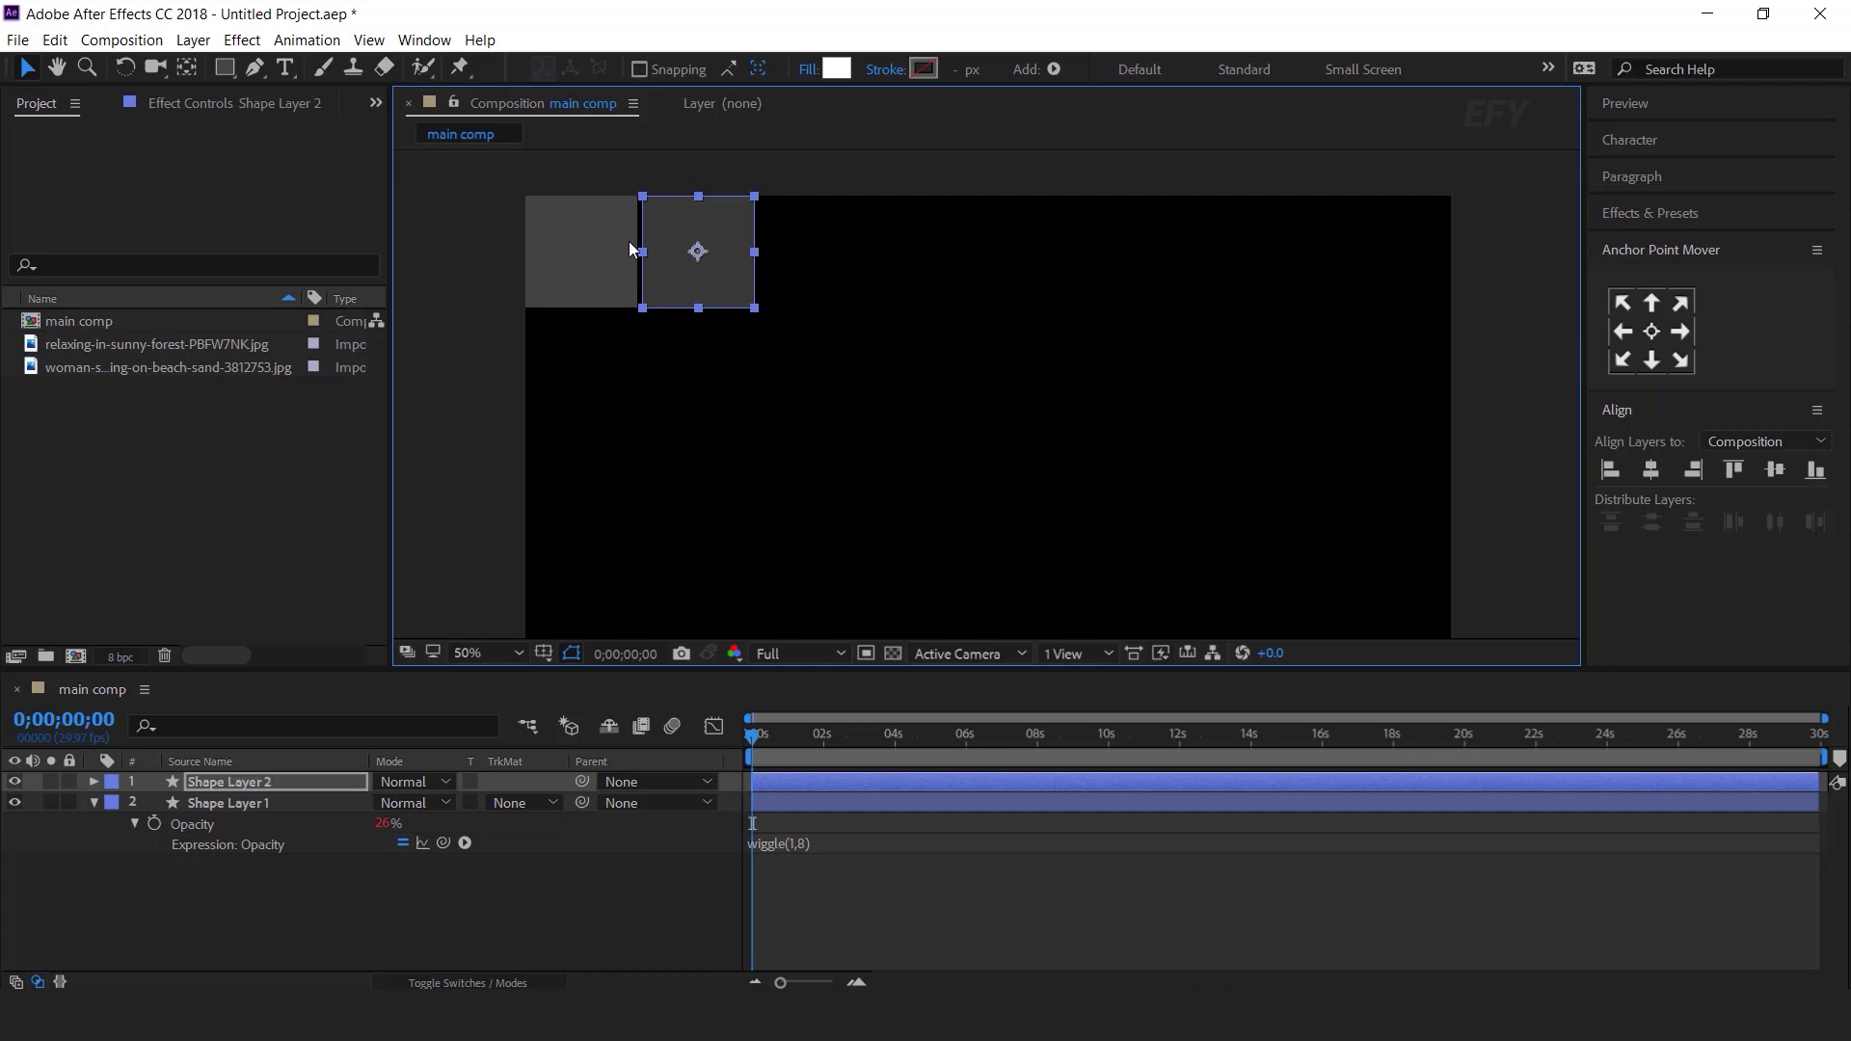
- Nudge the second square horizontally so only a thin gap separates it from the first
{"action": "scroll", "coordinate": [633, 249], "scroll_direction": "up", "scroll_amount": 6}
{"action": "key", "text": "v"}
{"action": "key", "text": "shift+Left"}
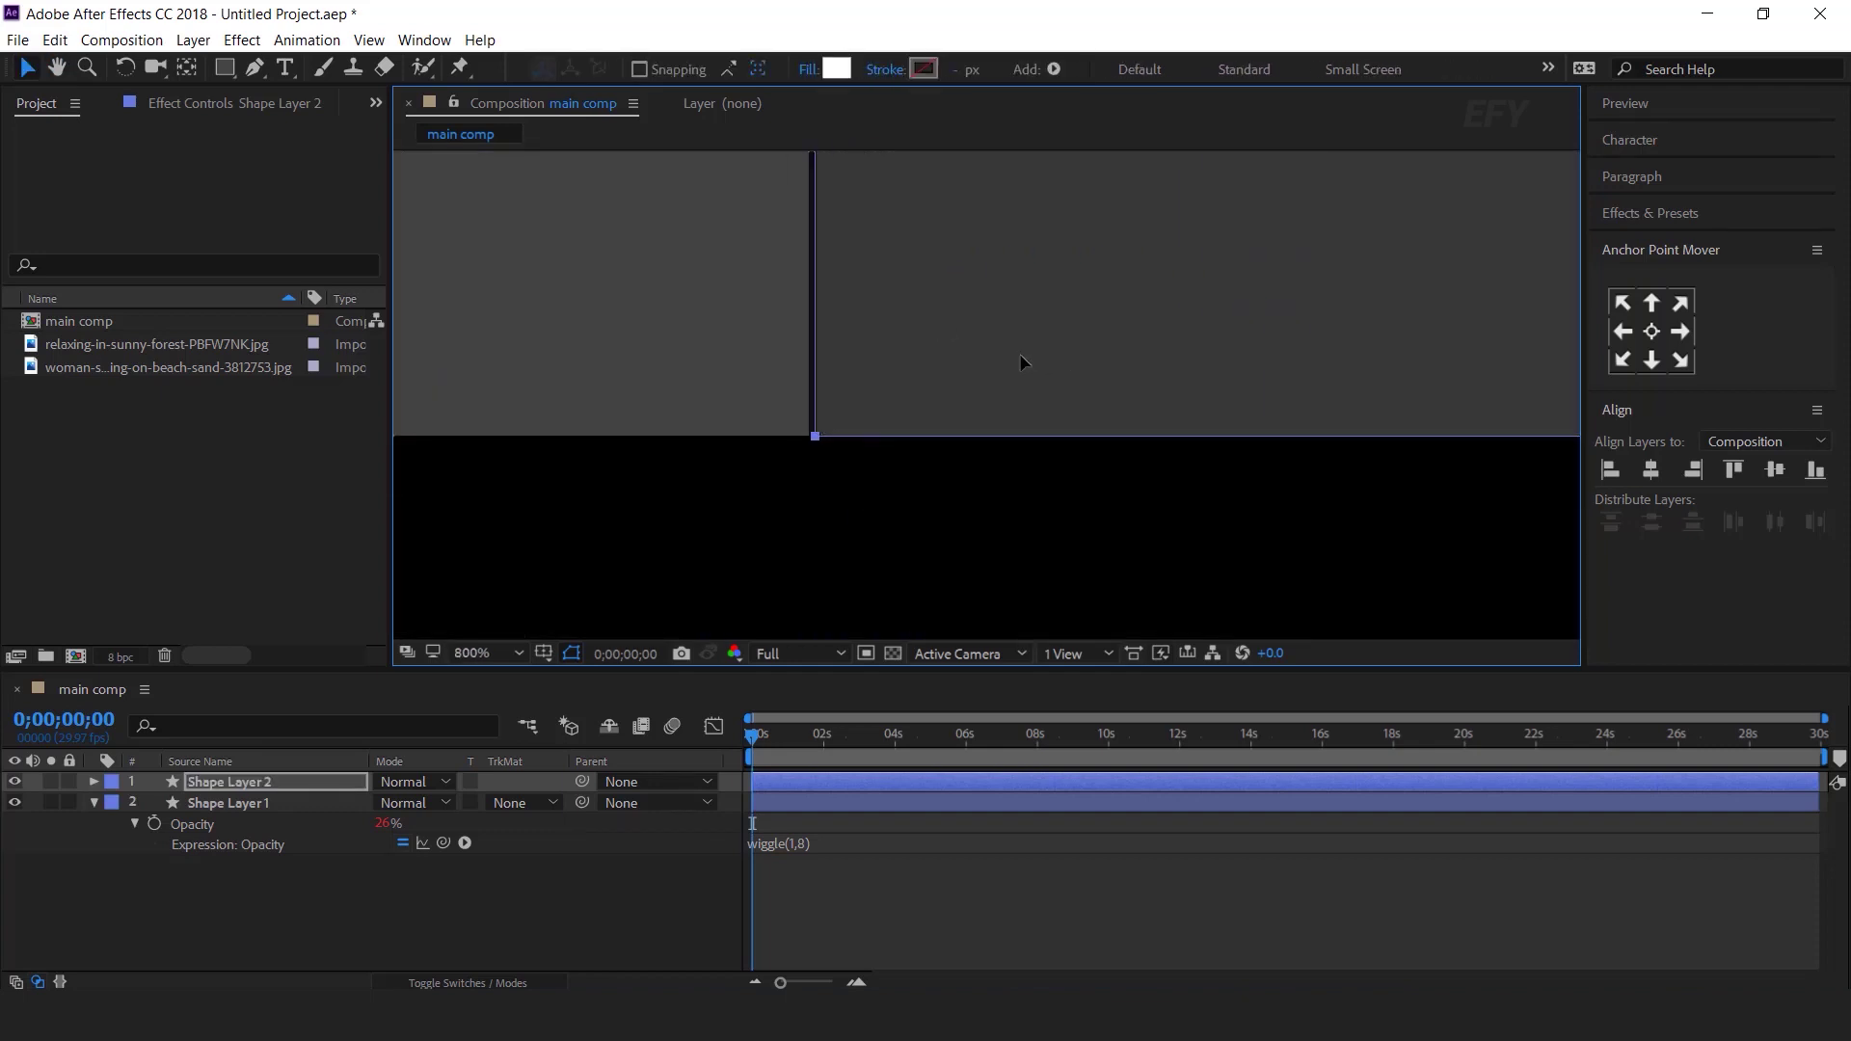
{"action": "key", "text": "Right"}
{"action": "left_click", "coordinate": [666, 917]}
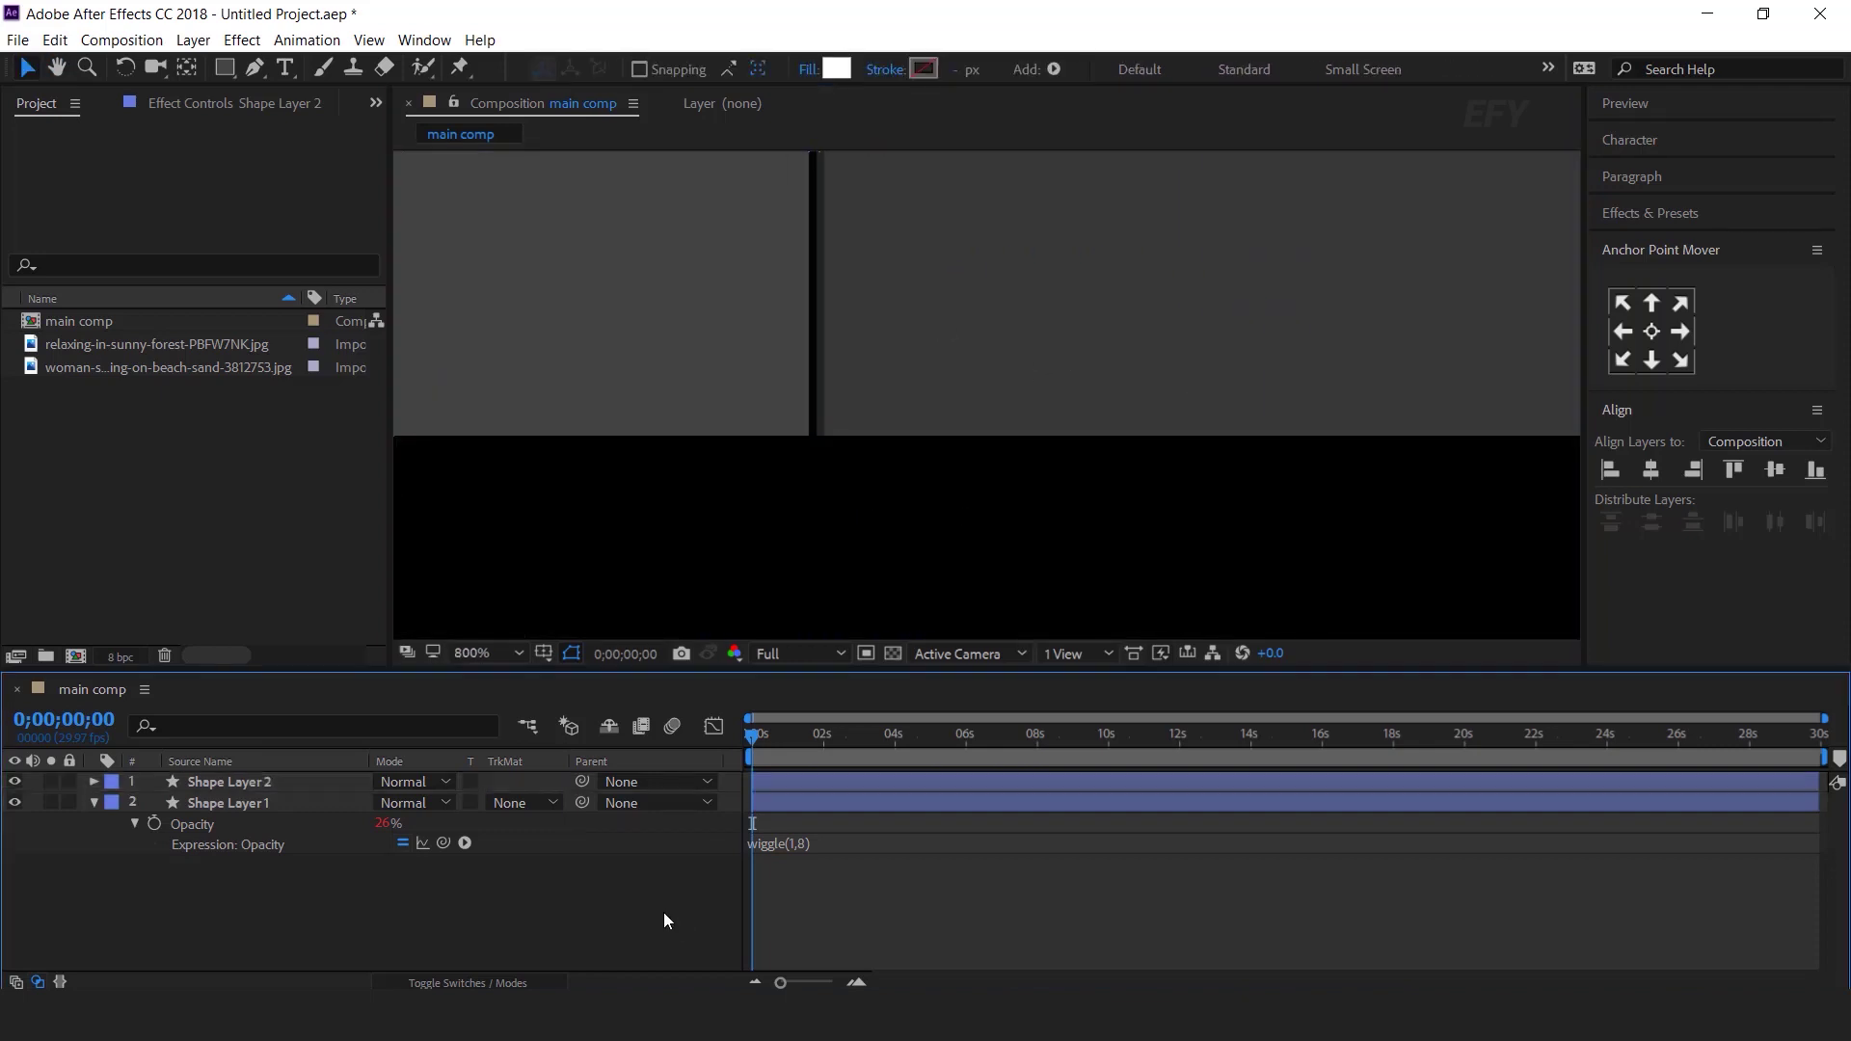
{"action": "left_click", "coordinate": [867, 331]}
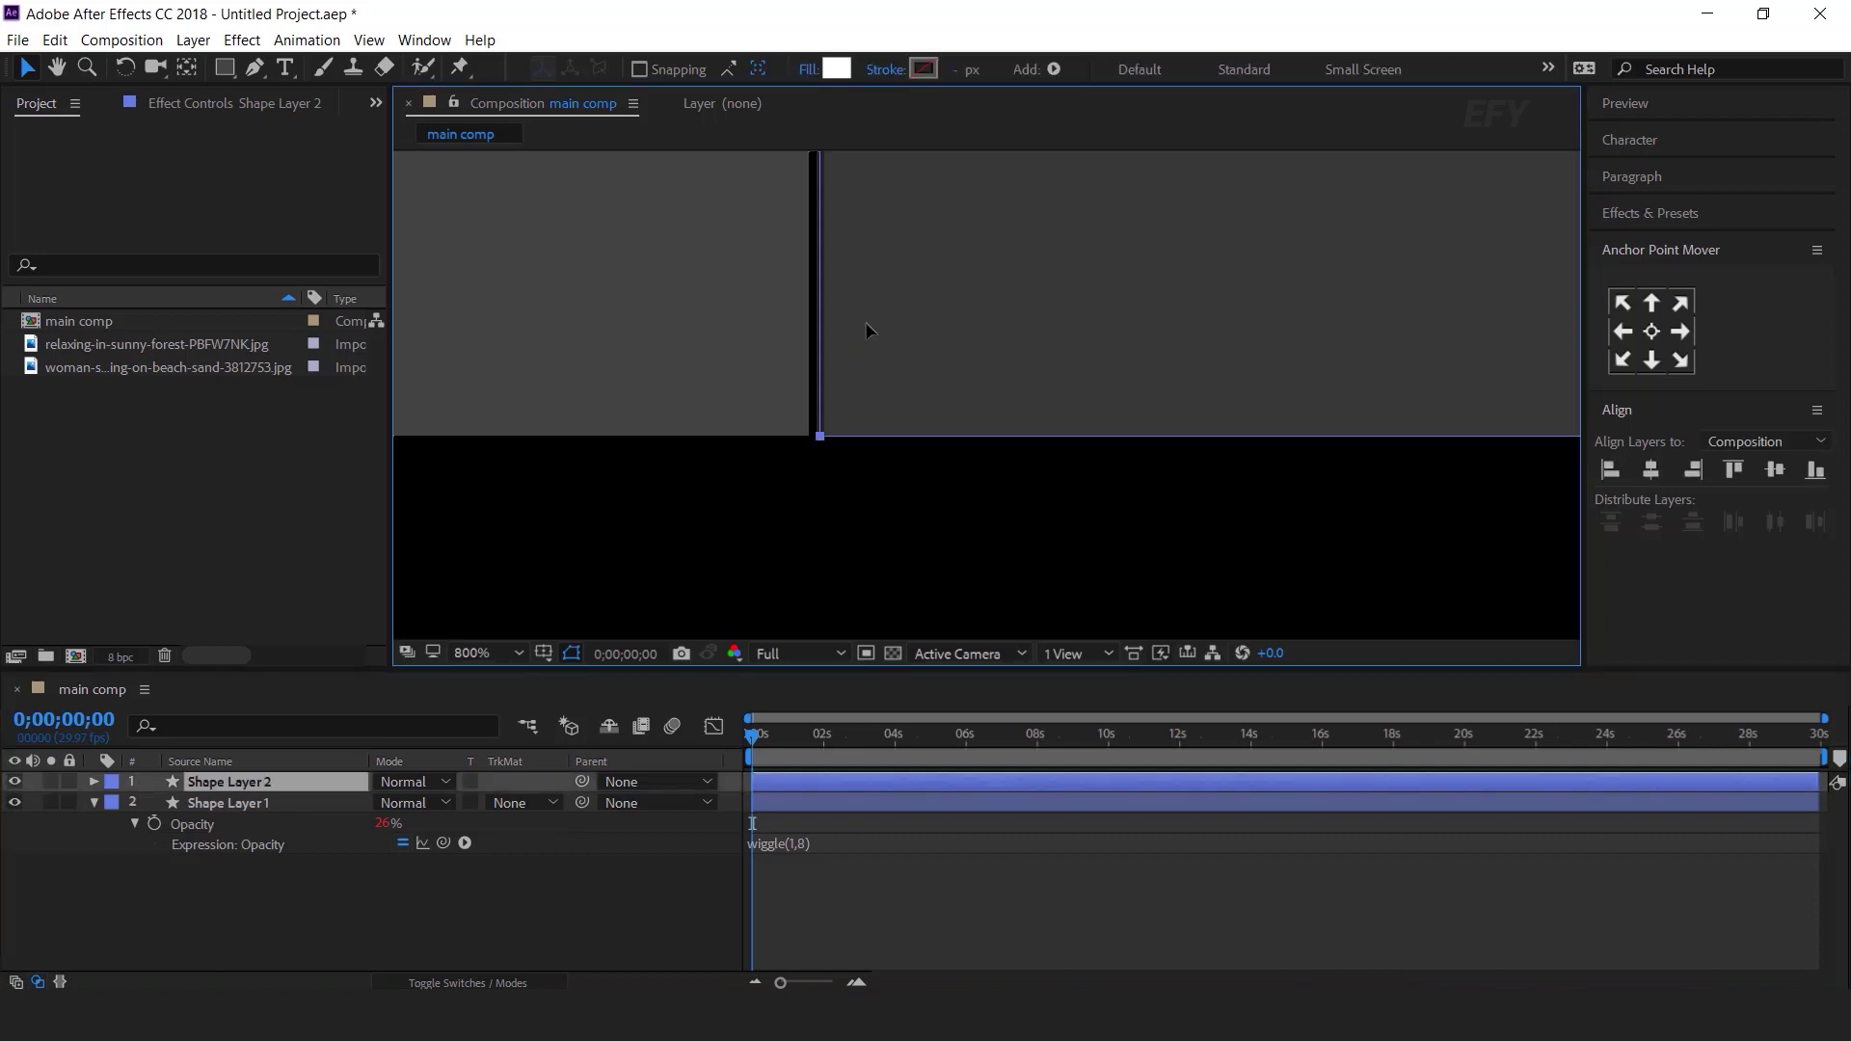
{"action": "left_click", "coordinate": [726, 876]}
{"action": "scroll", "coordinate": [1195, 396], "scroll_direction": "down", "scroll_amount": 4}
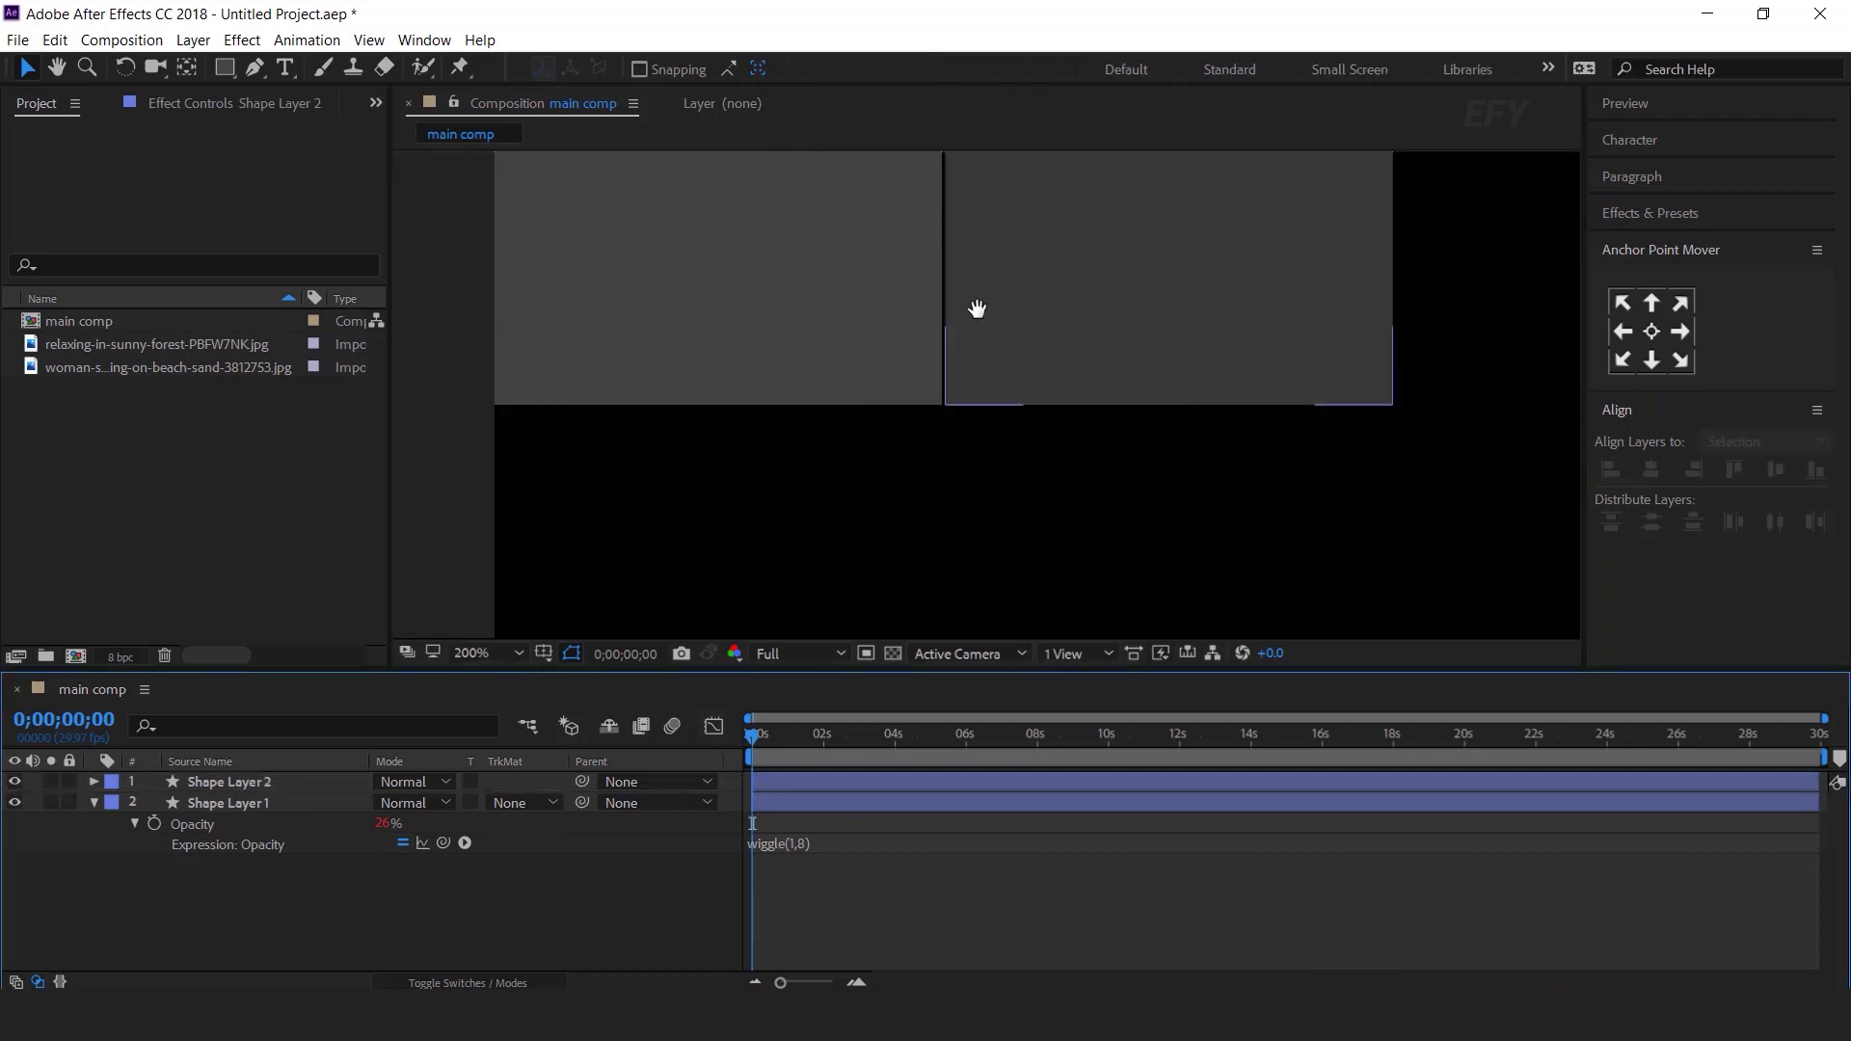
{"action": "scroll", "coordinate": [835, 322], "scroll_direction": "down", "scroll_amount": 2}
{"action": "left_click", "coordinate": [617, 453]}
- Duplicate both square layers, move the copies below the originals in the layer order, and place them right of the first pair
{"action": "left_click", "coordinate": [94, 802]}
{"action": "left_click", "coordinate": [255, 803]}
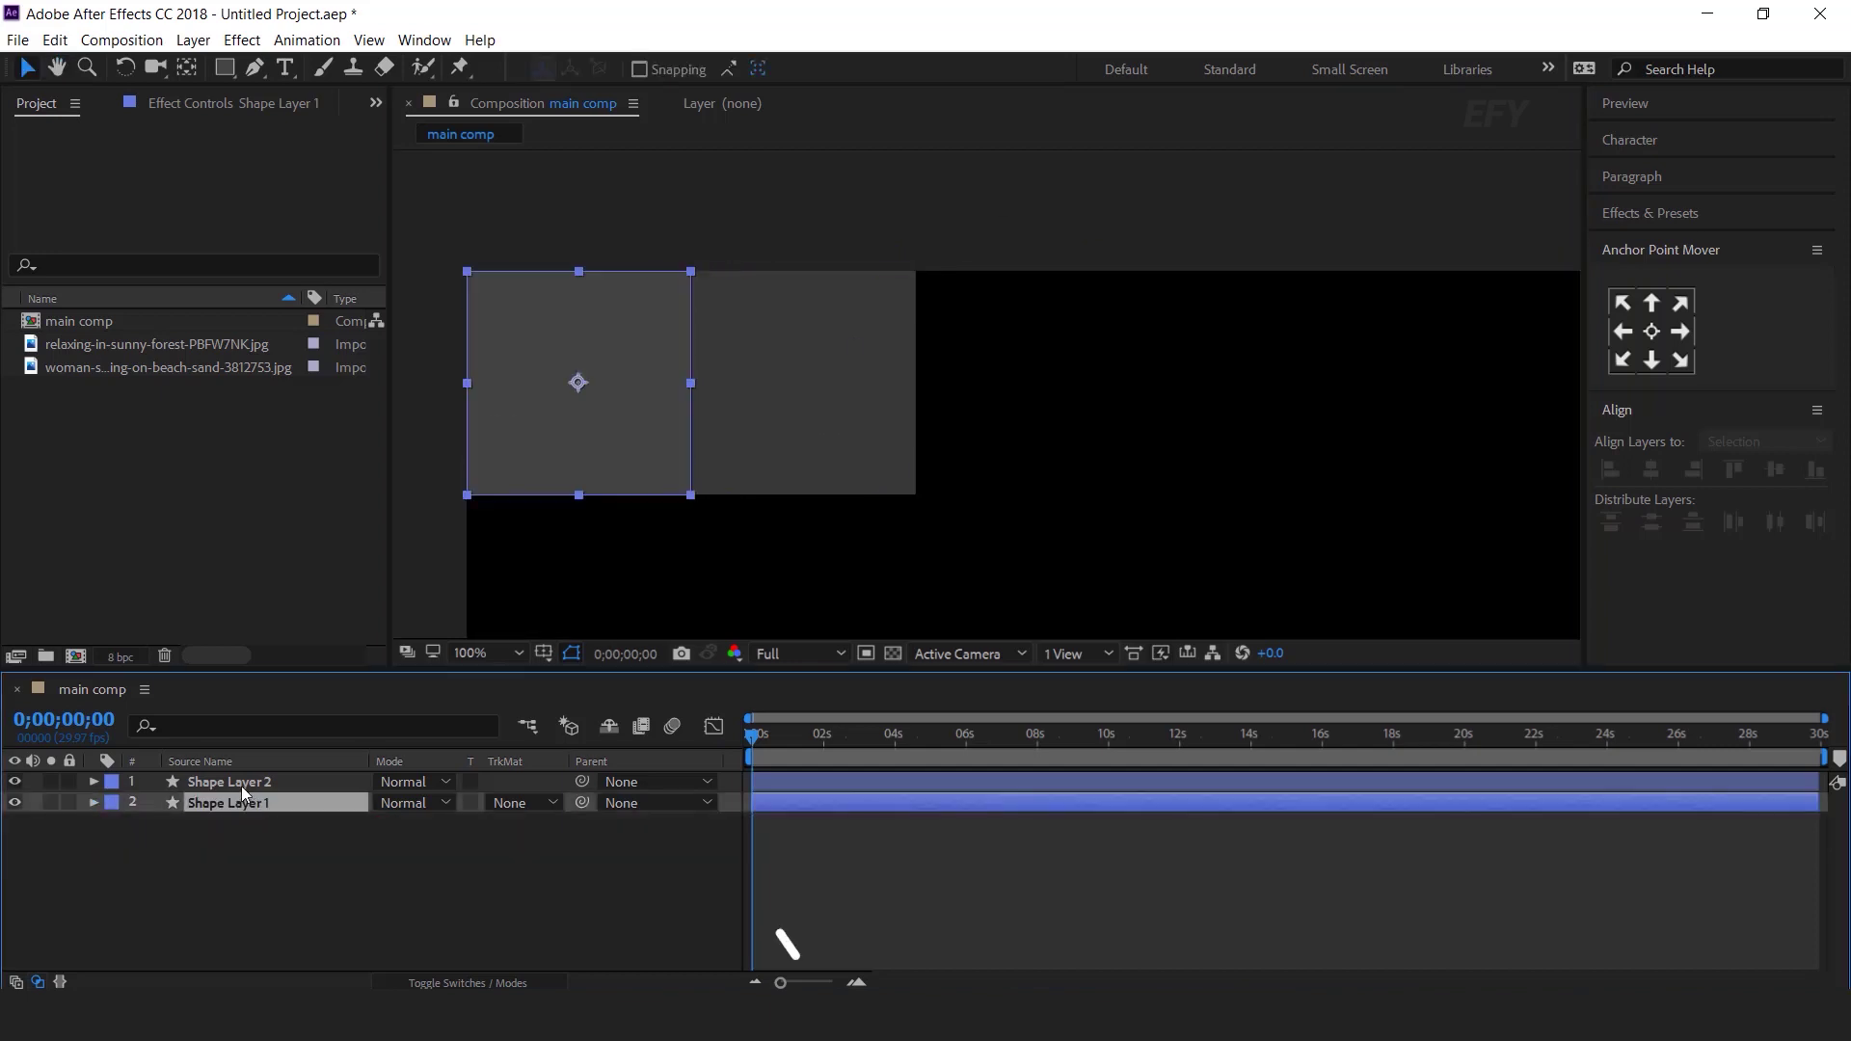
{"action": "left_click", "coordinate": [245, 789], "text": "shift"}
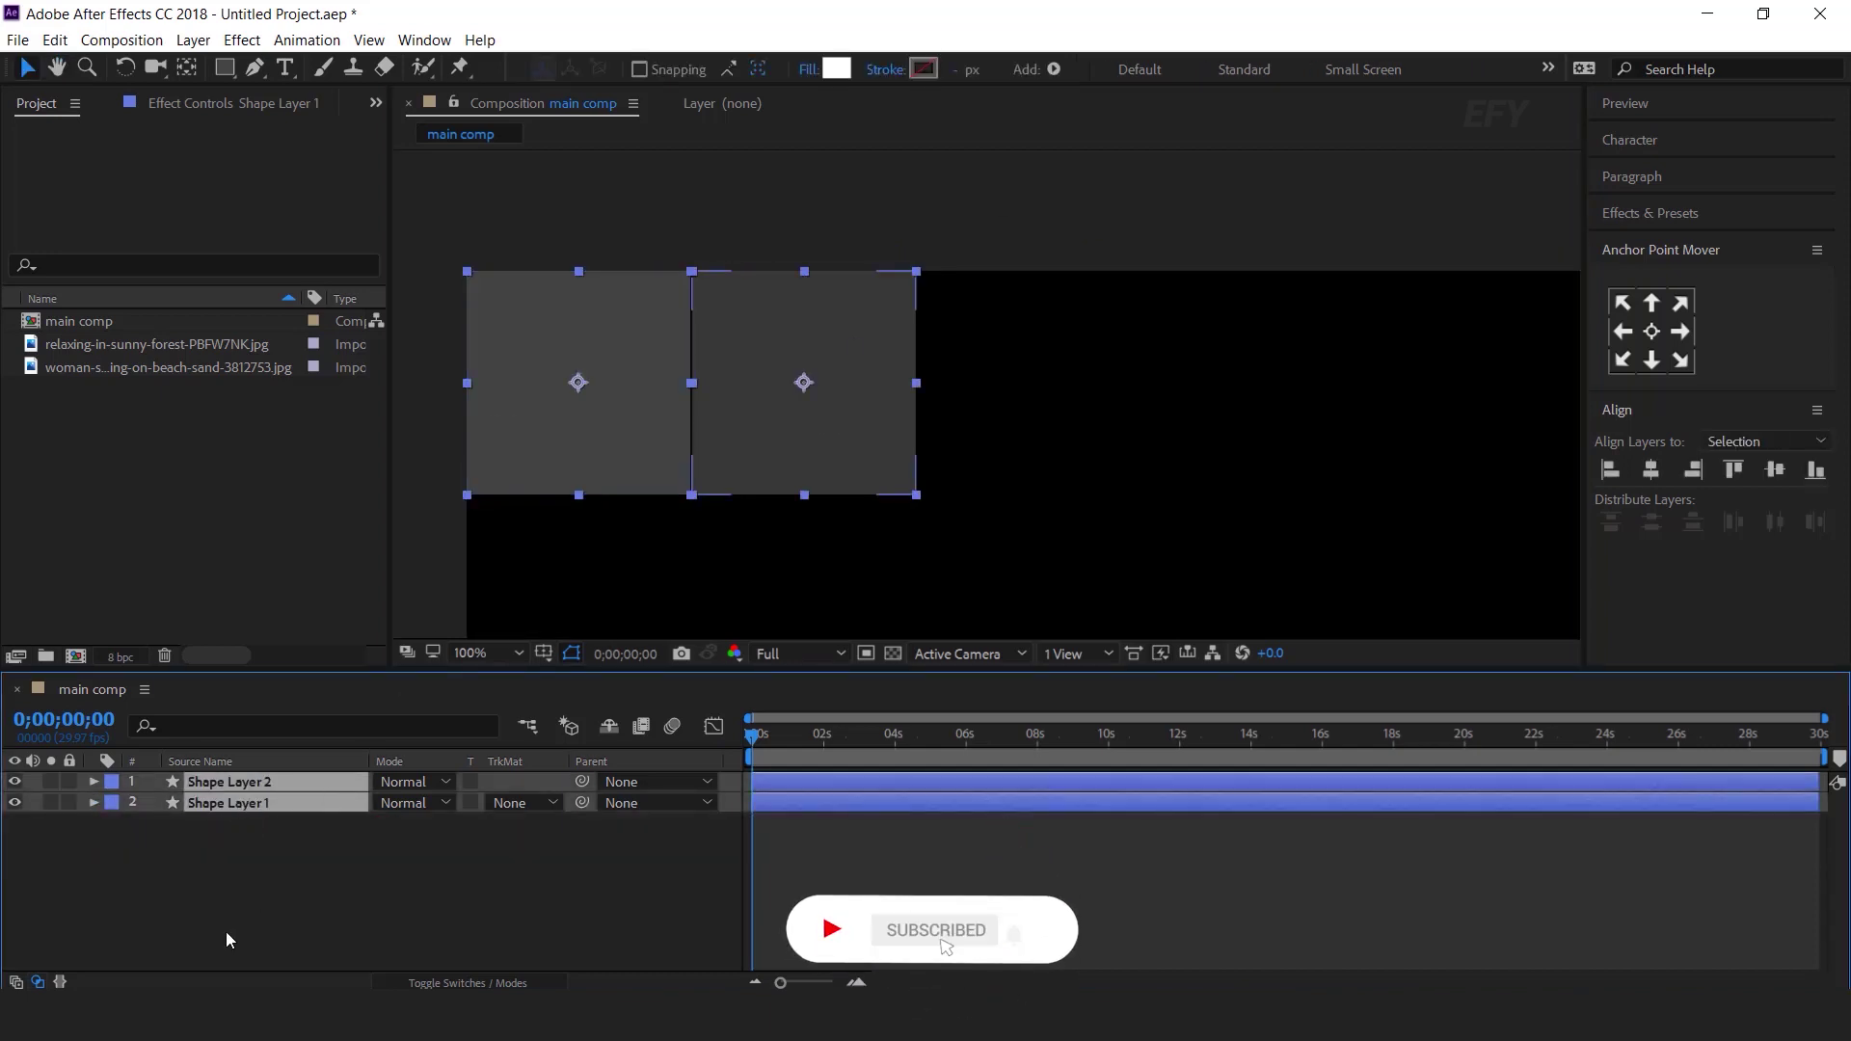
{"action": "key", "text": "ctrl+d"}
{"action": "left_click_drag", "start_coordinate": [252, 822], "coordinate": [262, 866]}
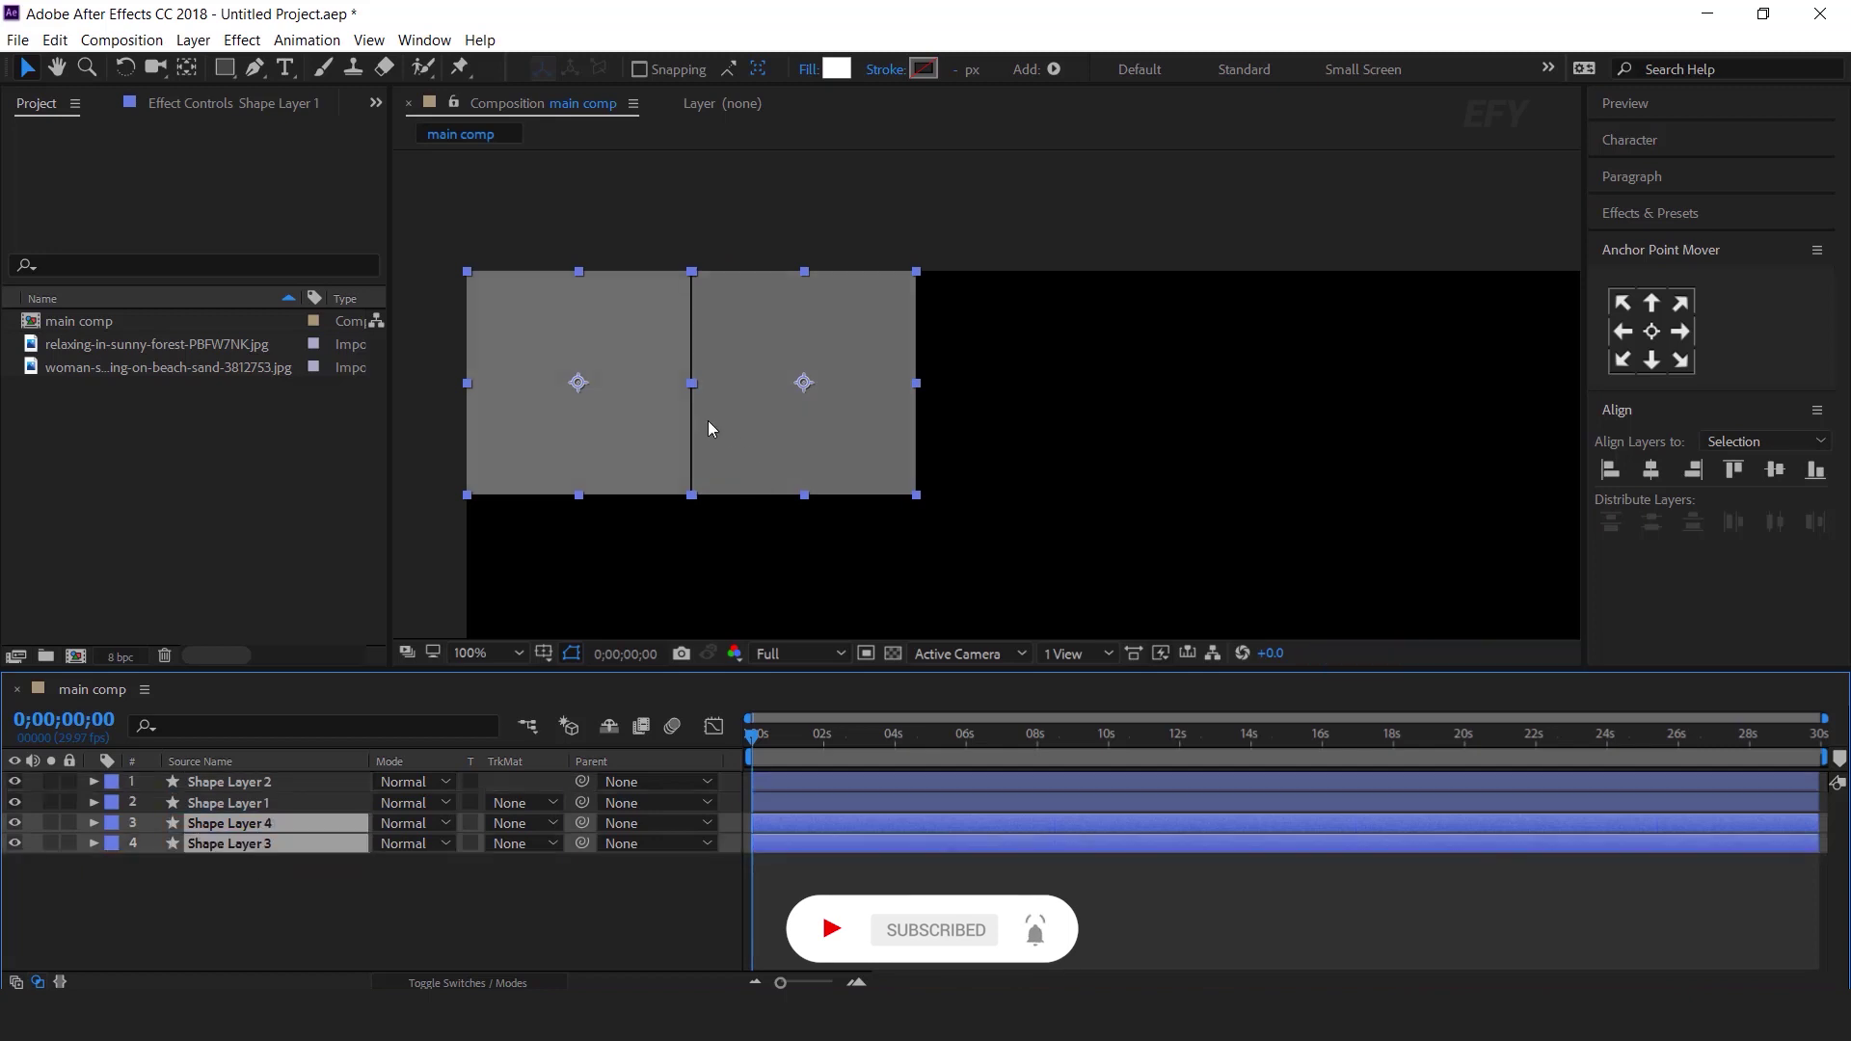
{"action": "left_click_drag", "start_coordinate": [653, 447], "coordinate": [1010, 448]}
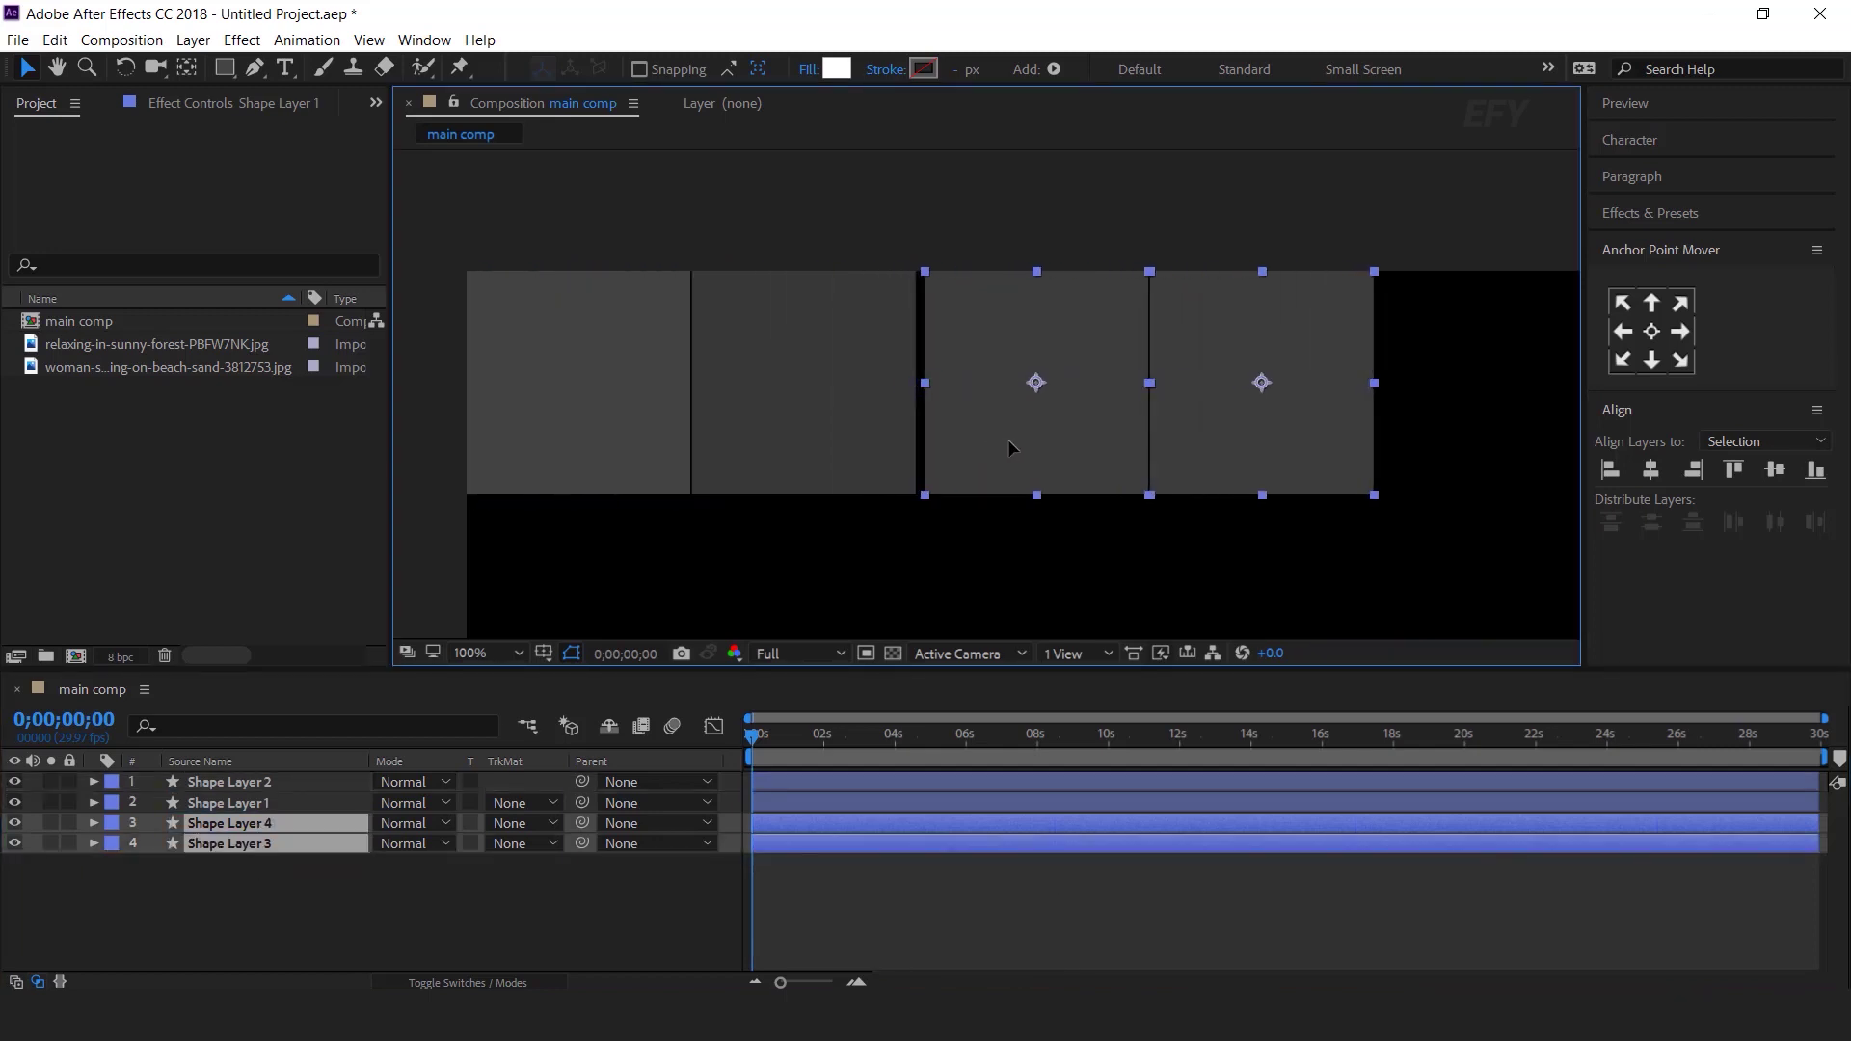
- Nudge the copied pair left until its gap to the second square matches the thin gap between the others
{"action": "scroll", "coordinate": [1116, 521], "scroll_direction": "up", "scroll_amount": 4}
{"action": "left_click_drag", "start_coordinate": [1116, 521], "coordinate": [1116, 479]}
{"action": "key", "text": "Left"}
{"action": "key", "text": "Left"}
{"action": "key", "text": "Left"}
{"action": "key", "text": "Left"}
{"action": "key", "text": "Left"}
{"action": "key", "text": "Left"}
{"action": "key", "text": "Left"}
{"action": "key", "text": "Left"}
{"action": "key", "text": "Right"}
{"action": "key", "text": "Right"}
{"action": "scroll", "coordinate": [1013, 487], "scroll_direction": "down", "scroll_amount": 4}
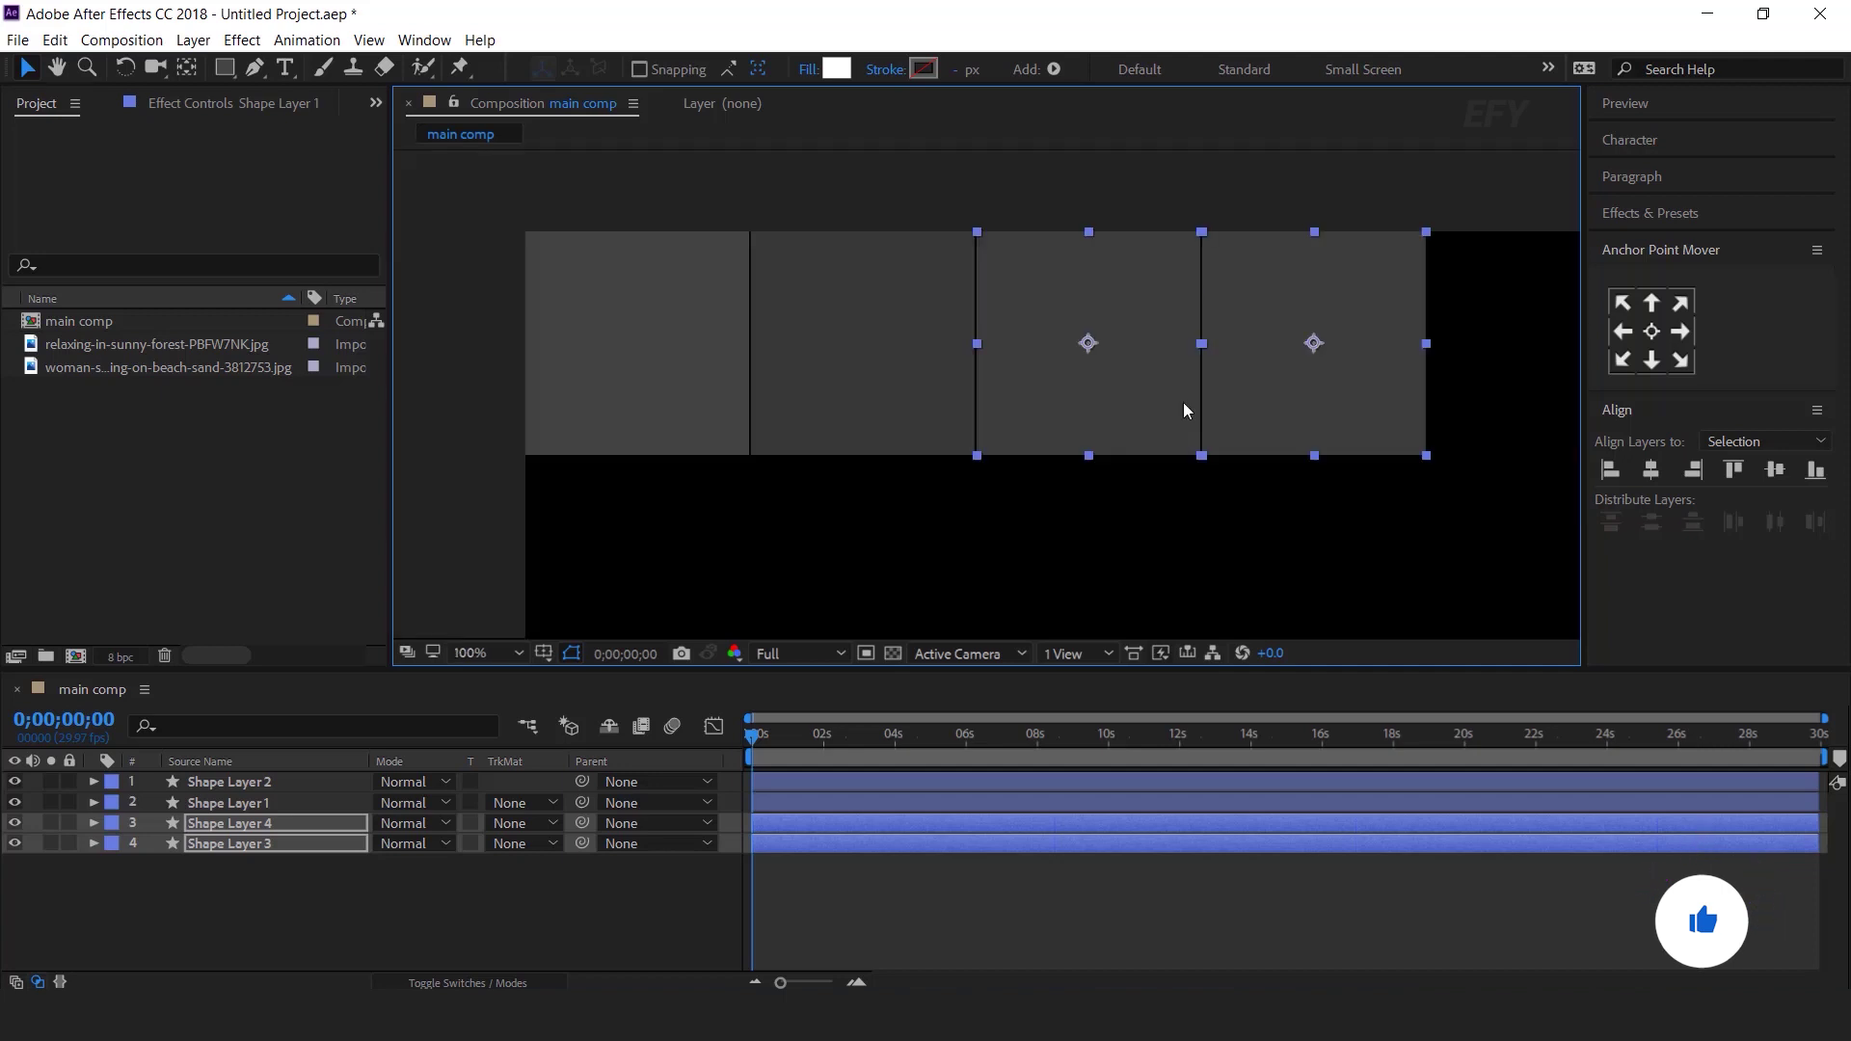
{"action": "scroll", "coordinate": [1183, 402], "scroll_direction": "down", "scroll_amount": 2}
{"action": "left_click", "coordinate": [1271, 221]}
- Duplicate all four squares, move the copies to the end of the layer order, and place them right of the originals
{"action": "scroll", "coordinate": [1039, 219], "scroll_direction": "right", "scroll_amount": 3}
{"action": "left_click_drag", "start_coordinate": [515, 297], "coordinate": [1234, 347]}
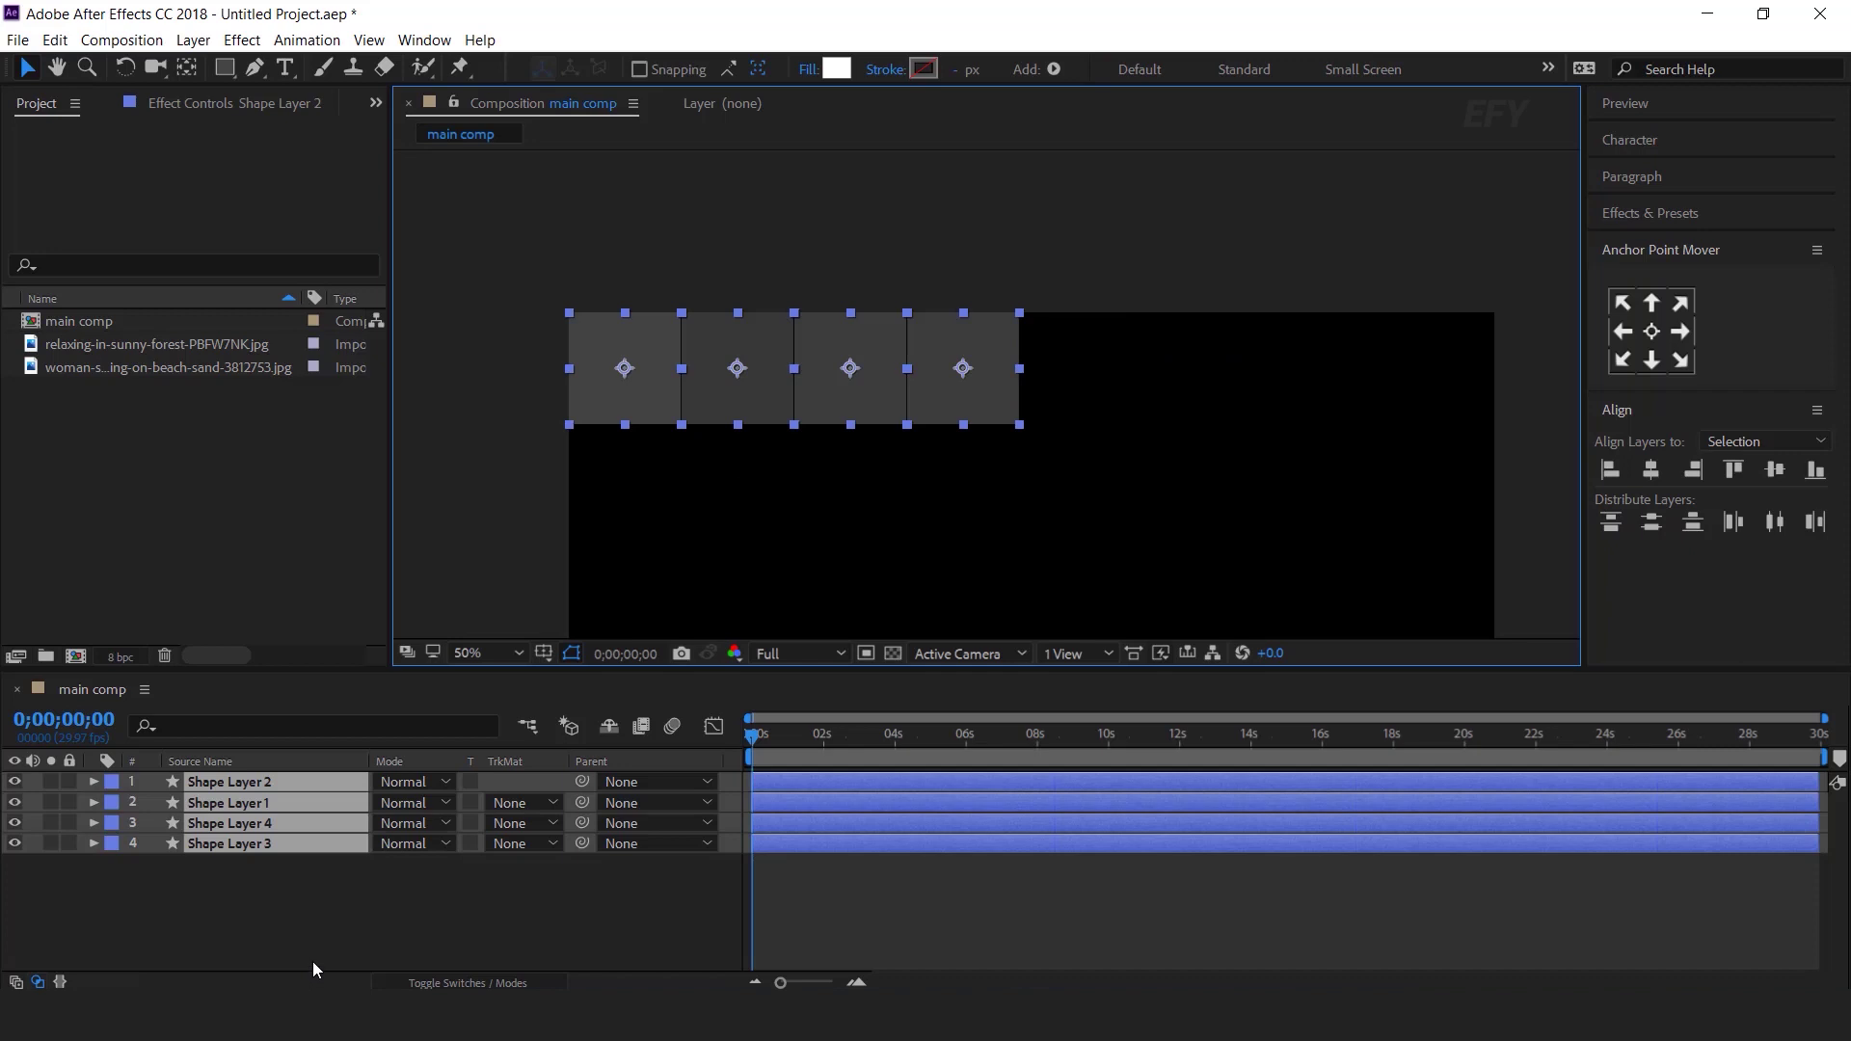
{"action": "key", "text": "ctrl+d"}
{"action": "left_click_drag", "start_coordinate": [251, 901], "coordinate": [257, 940]}
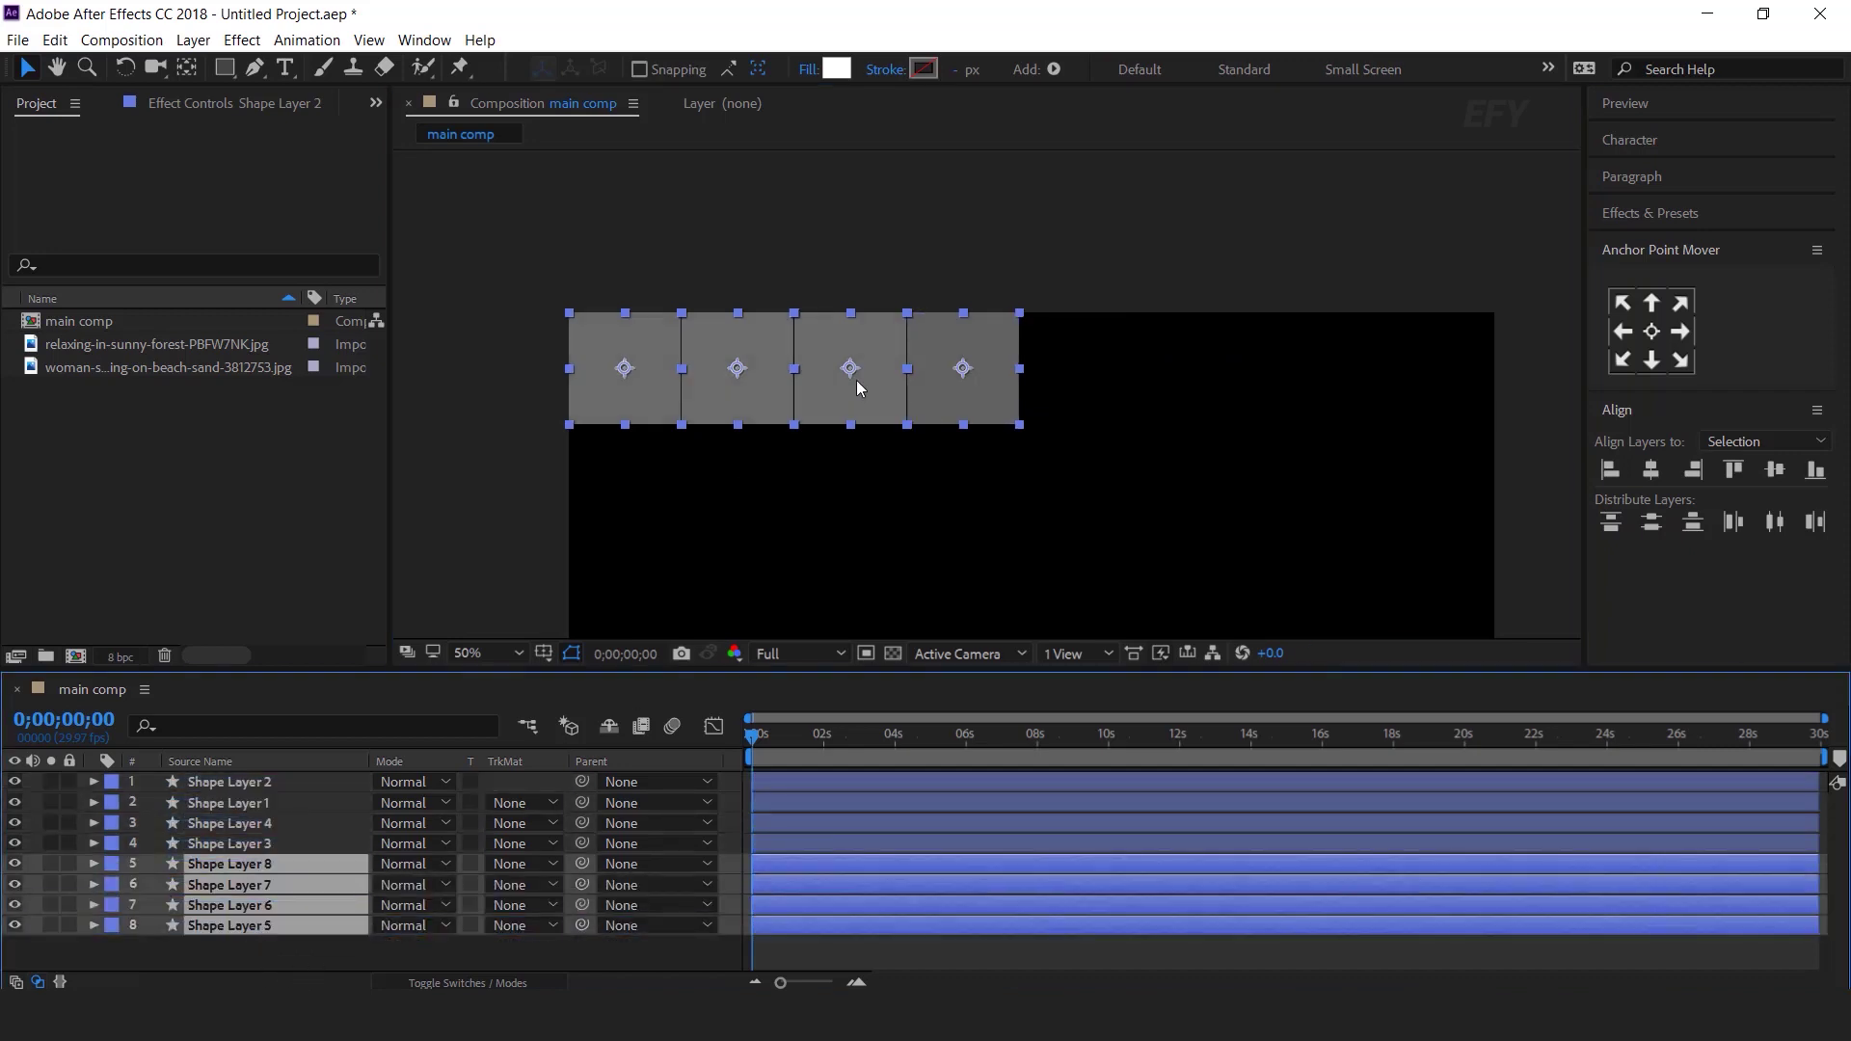
{"action": "left_click_drag", "start_coordinate": [628, 417], "coordinate": [1079, 417]}
- Fine-tune the four copied squares horizontally to leave the same thin gap after the fourth square
{"action": "scroll", "coordinate": [1024, 326], "scroll_direction": "up", "scroll_amount": 6}
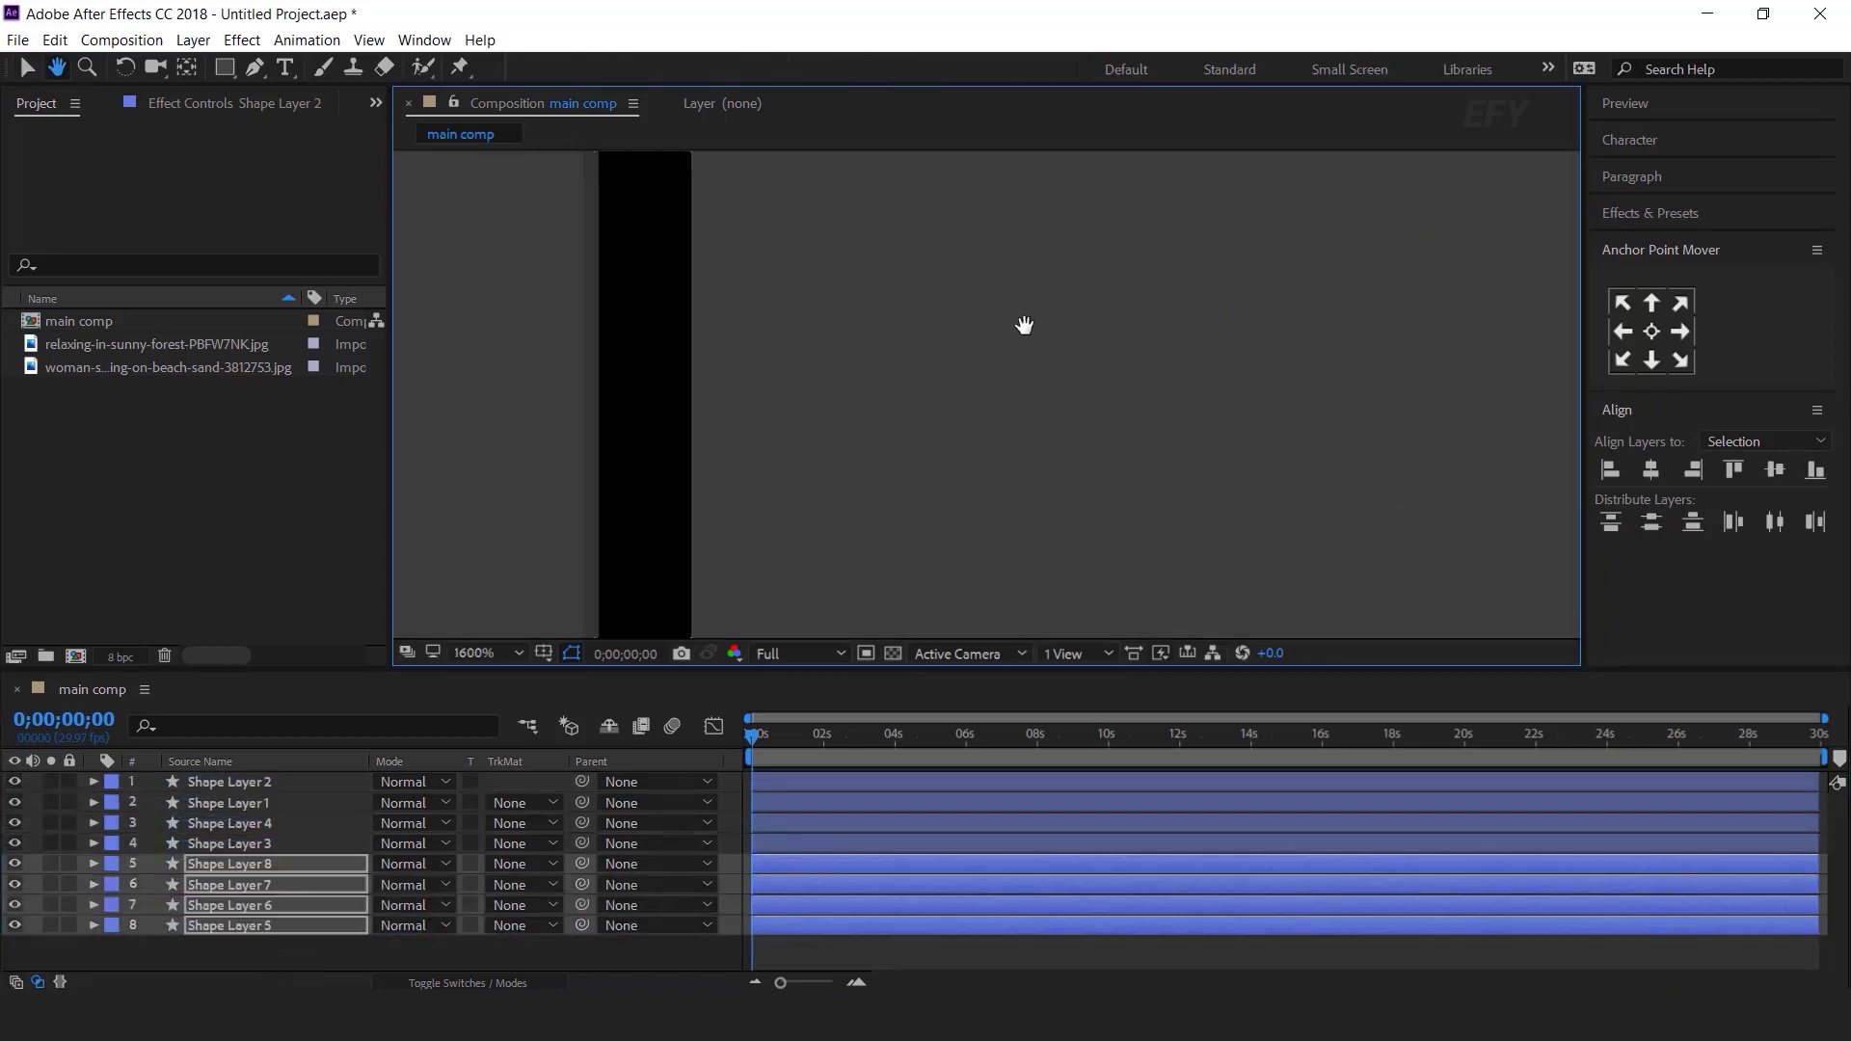
{"action": "scroll", "coordinate": [1024, 326], "scroll_direction": "down", "scroll_amount": 3}
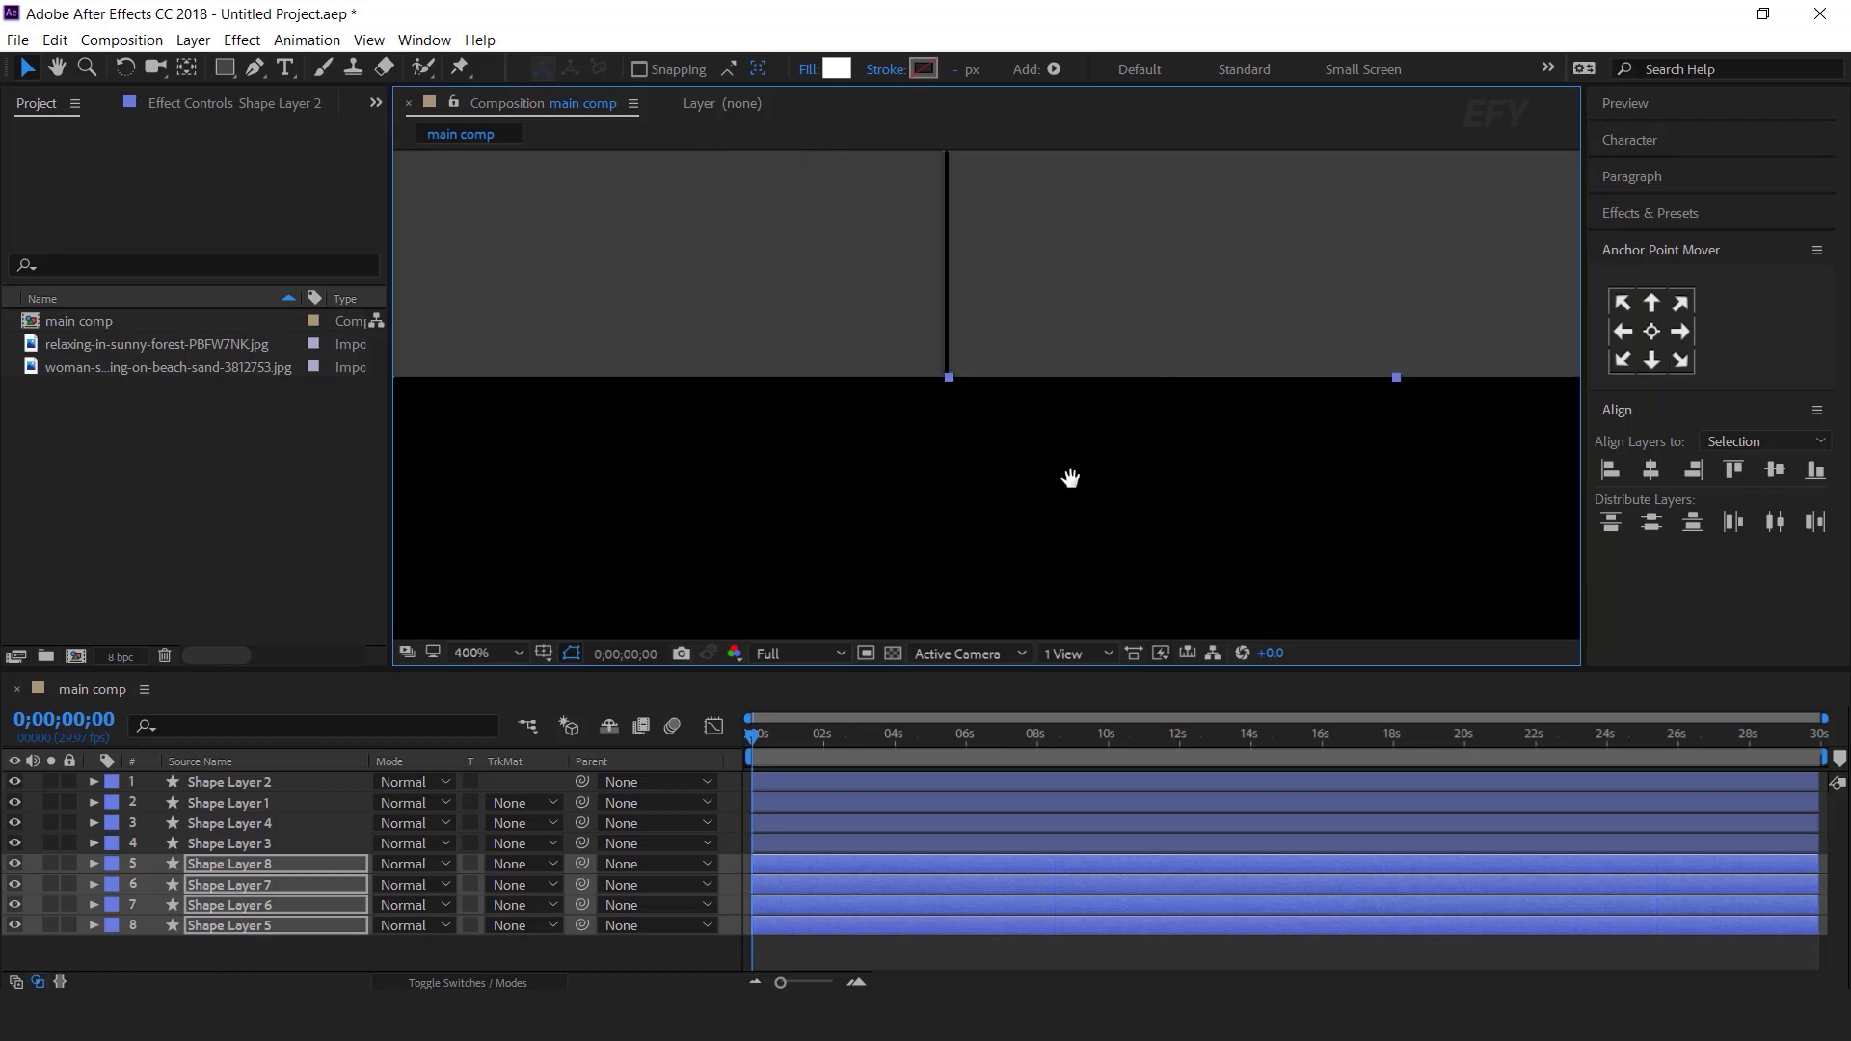
{"action": "scroll", "coordinate": [1071, 479], "scroll_direction": "down", "scroll_amount": 7}
{"action": "left_click", "coordinate": [1408, 202]}
- Duplicate the whole row of eight squares and move the copies below the originals in the layer order
{"action": "left_click", "coordinate": [253, 926]}
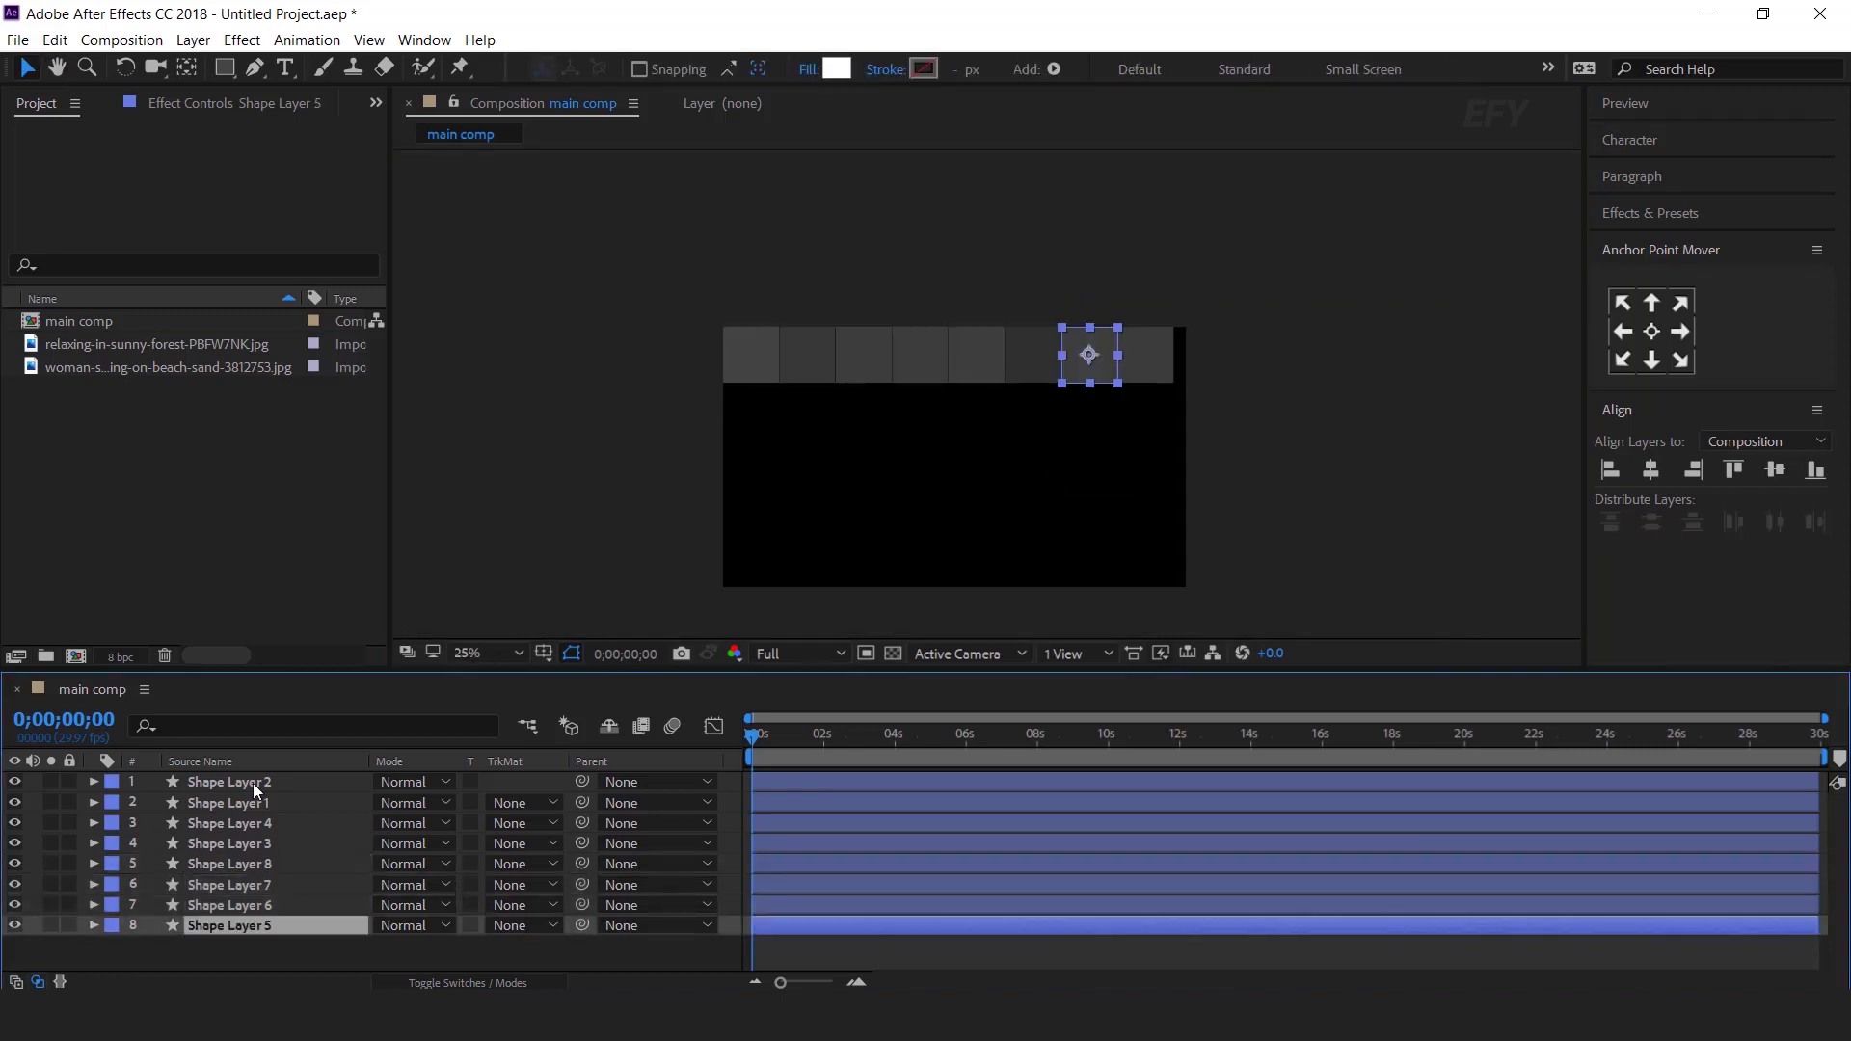
{"action": "key", "text": "ctrl+a"}
{"action": "key", "text": "ctrl+d"}
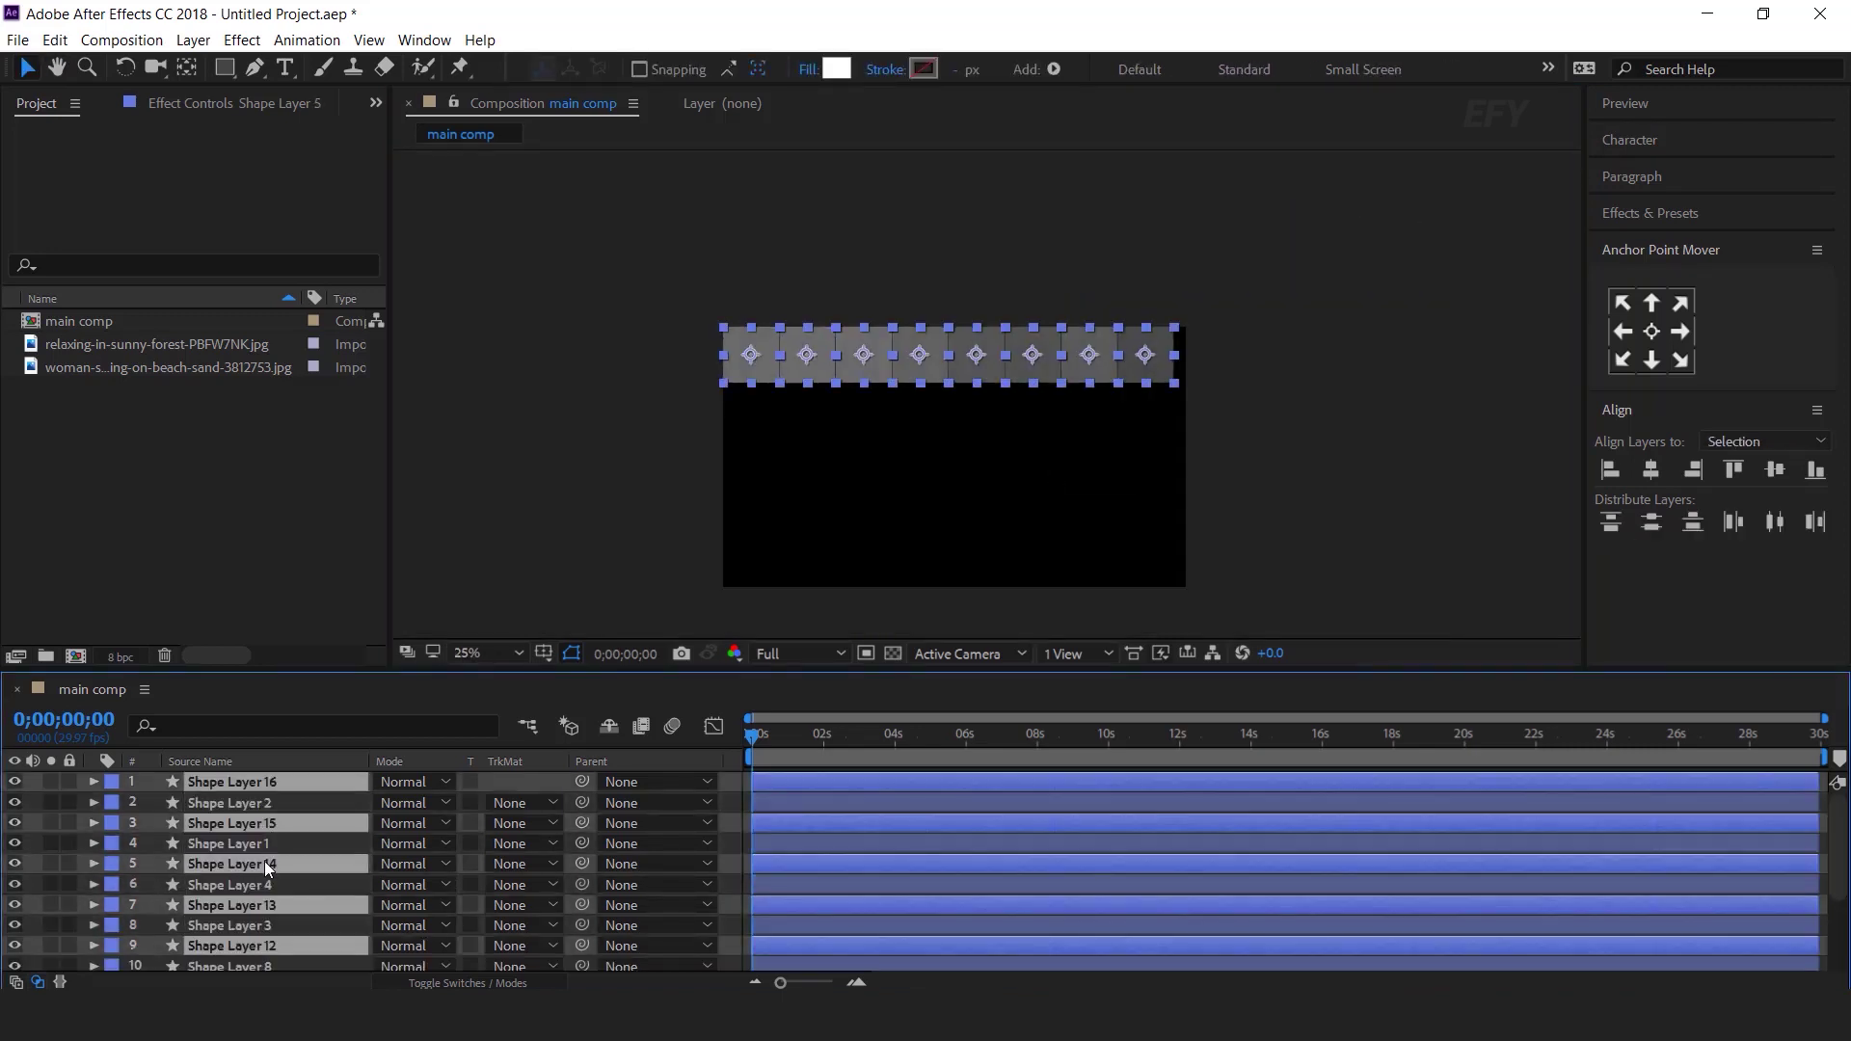
{"action": "left_click_drag", "start_coordinate": [264, 864], "coordinate": [268, 982]}
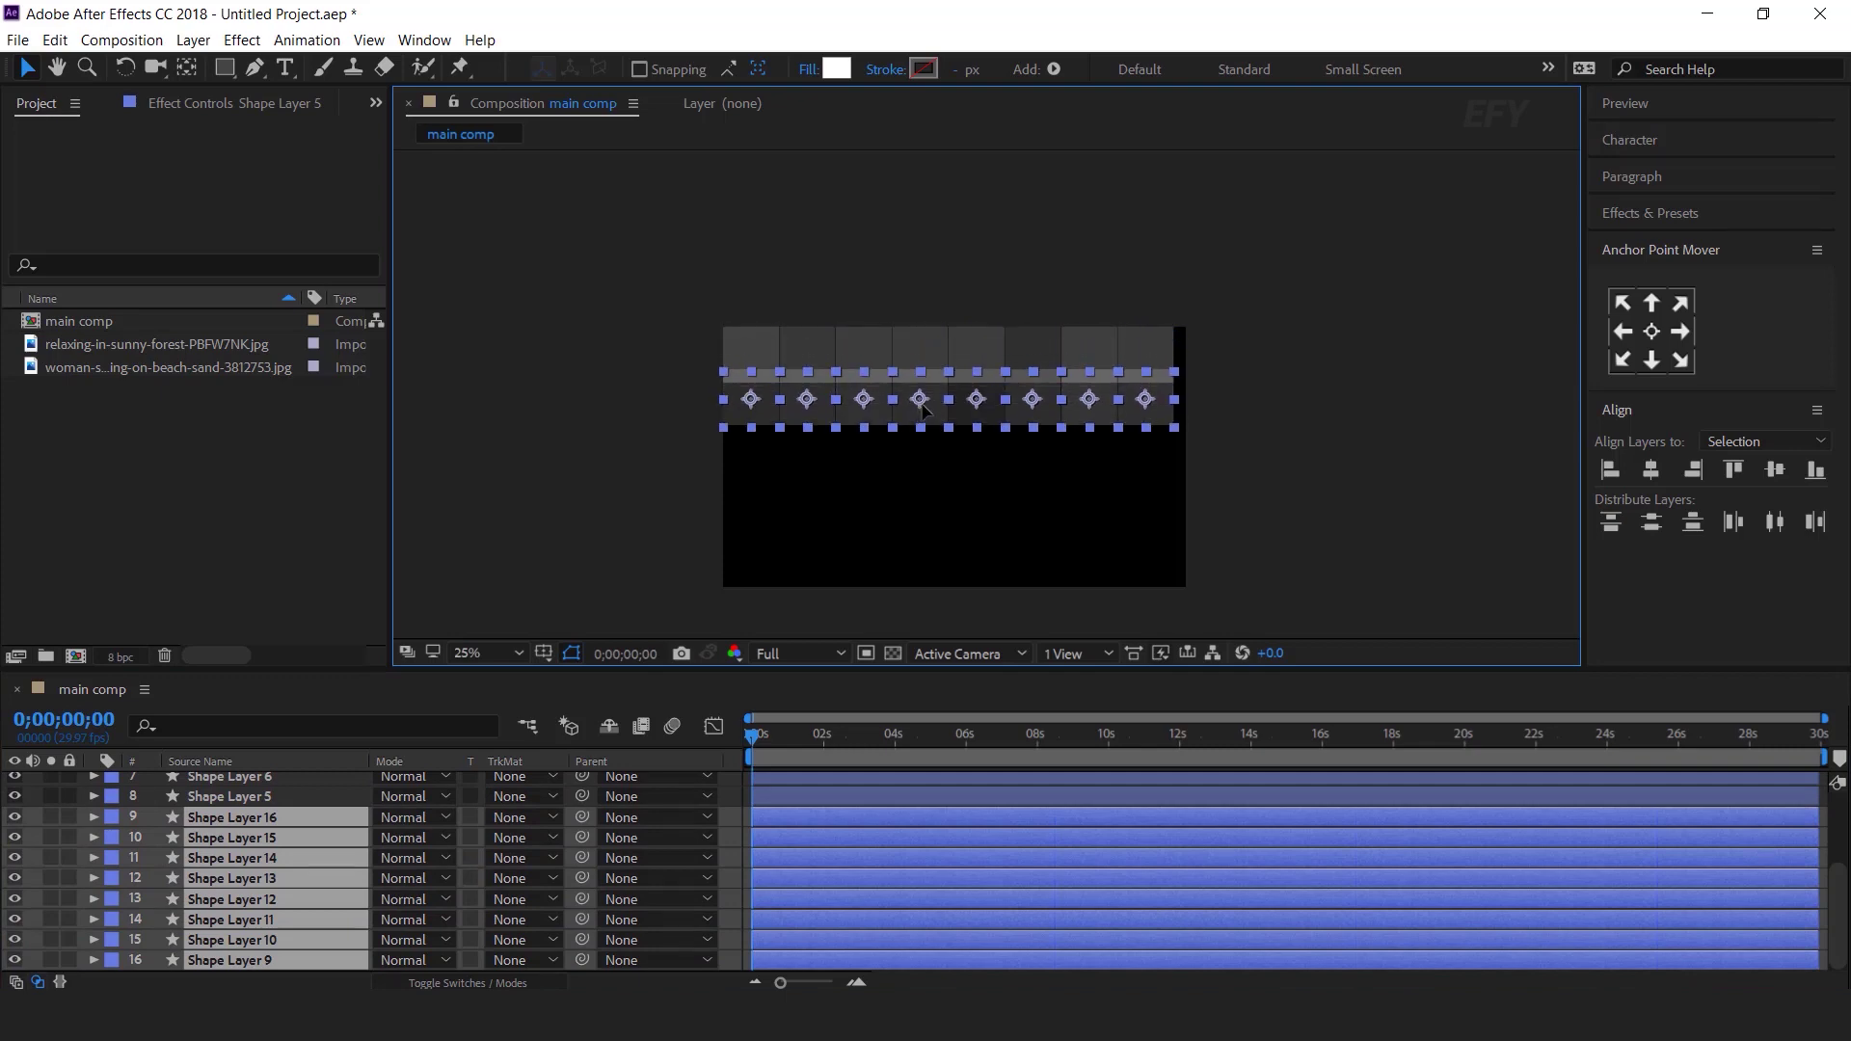
- Position the copied row directly beneath the first row of squares, separated by a matching thin gap
{"action": "scroll", "coordinate": [919, 403], "scroll_direction": "up", "scroll_amount": 5}
{"action": "key", "text": "v"}
{"action": "scroll", "coordinate": [939, 287], "scroll_direction": "up", "scroll_amount": 2}
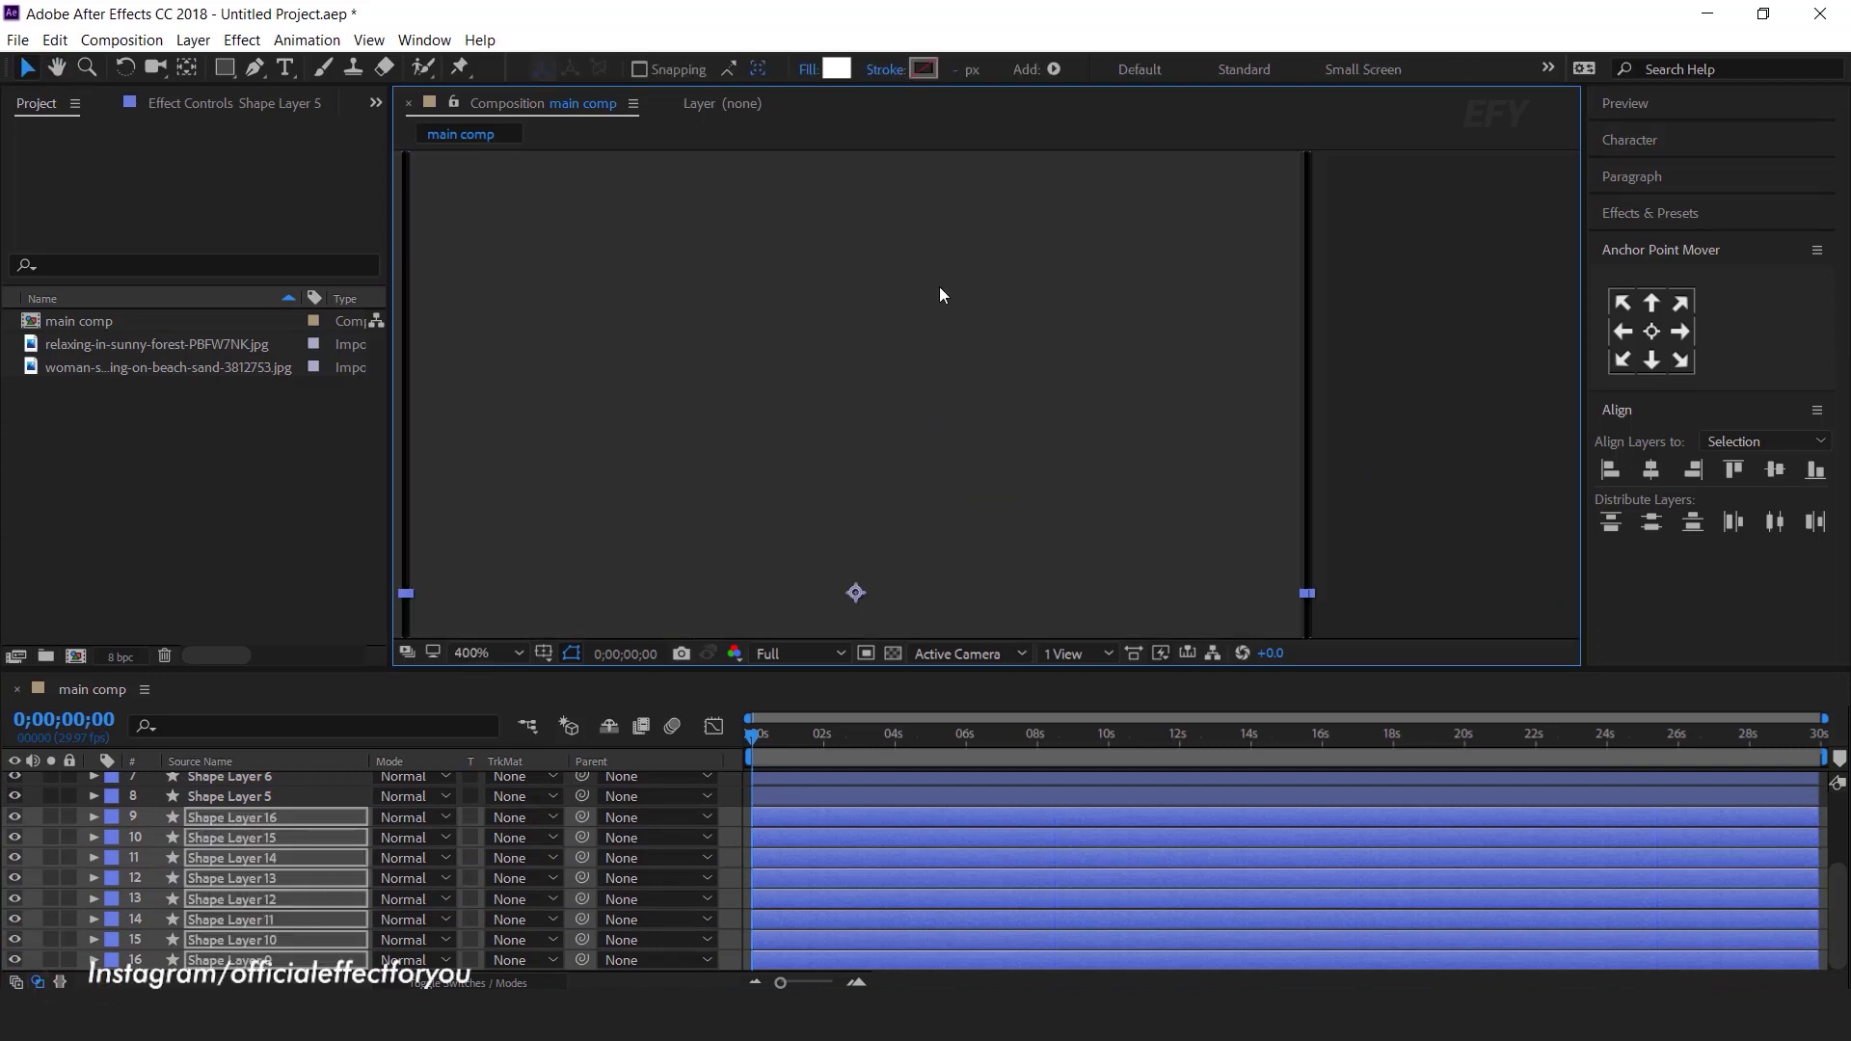
{"action": "scroll", "coordinate": [928, 391], "scroll_direction": "down", "scroll_amount": 8}
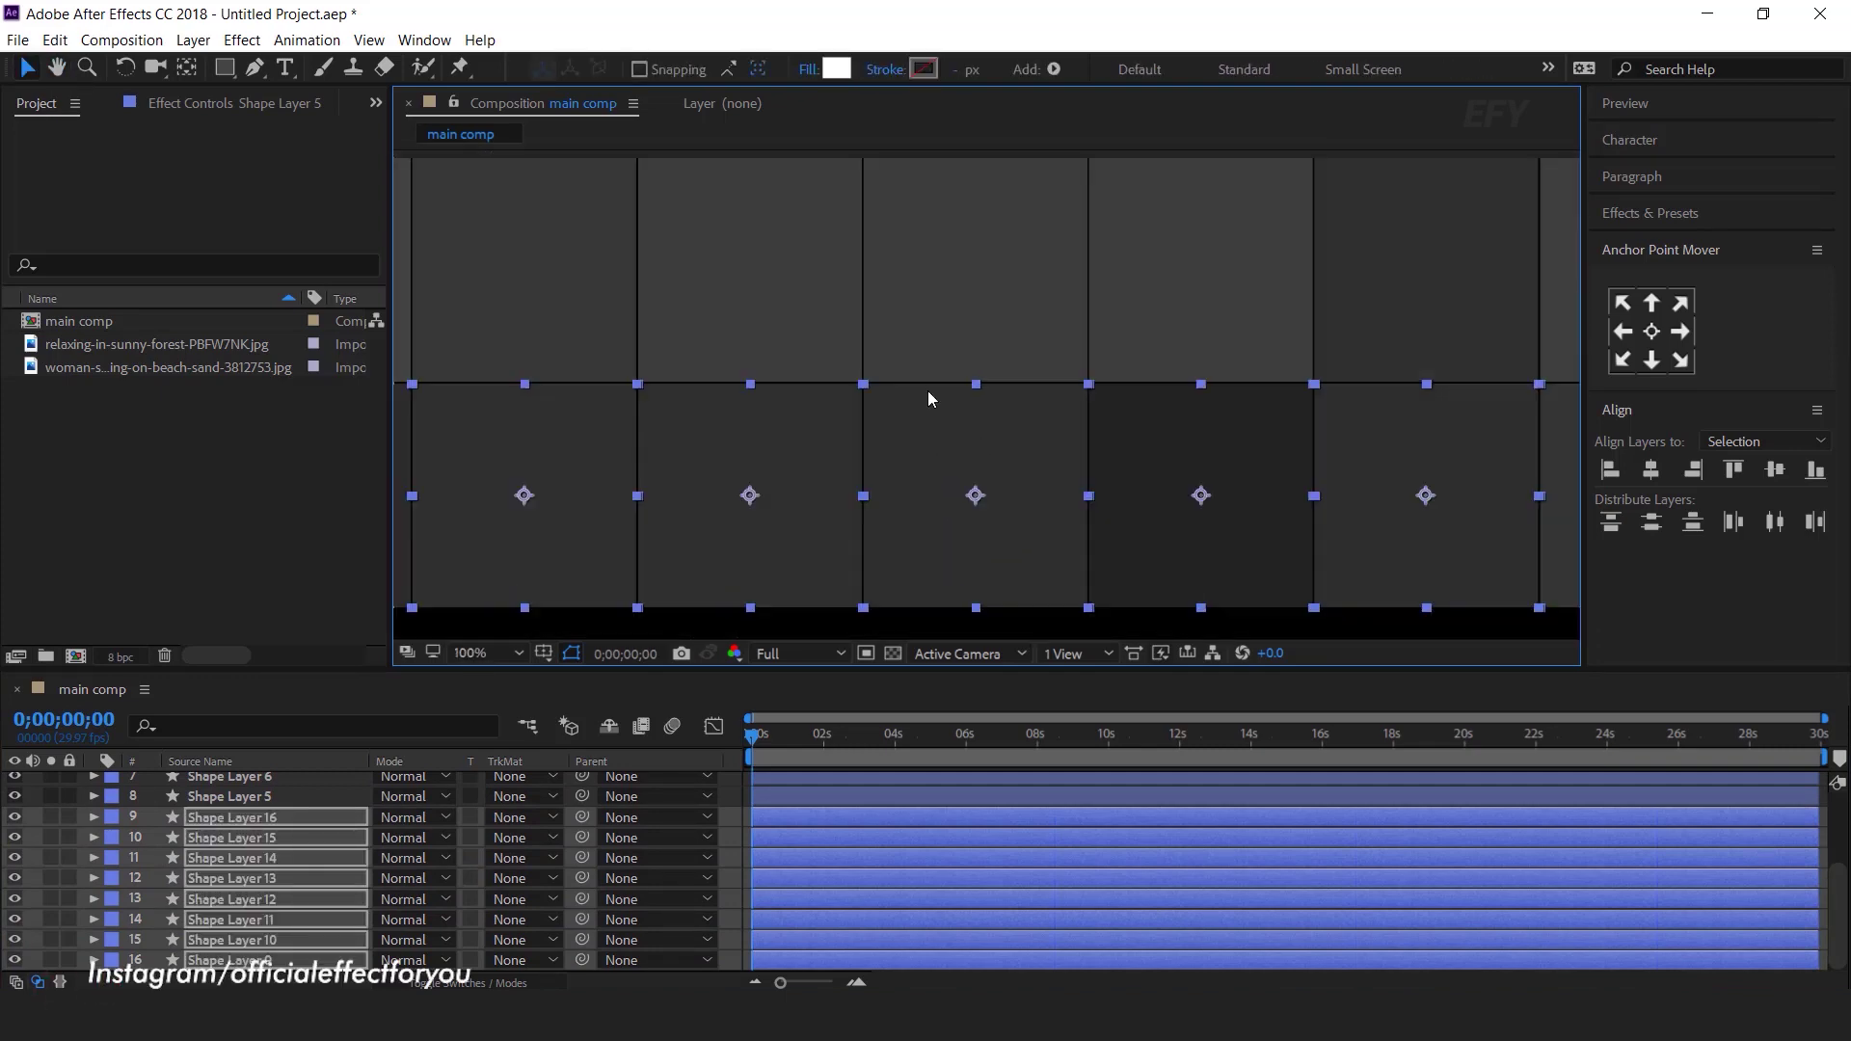
- Duplicate the second row of eight squares and move the copies to the end of the layer order
{"action": "scroll", "coordinate": [1384, 322], "scroll_direction": "down", "scroll_amount": 1}
{"action": "left_click", "coordinate": [1414, 305]}
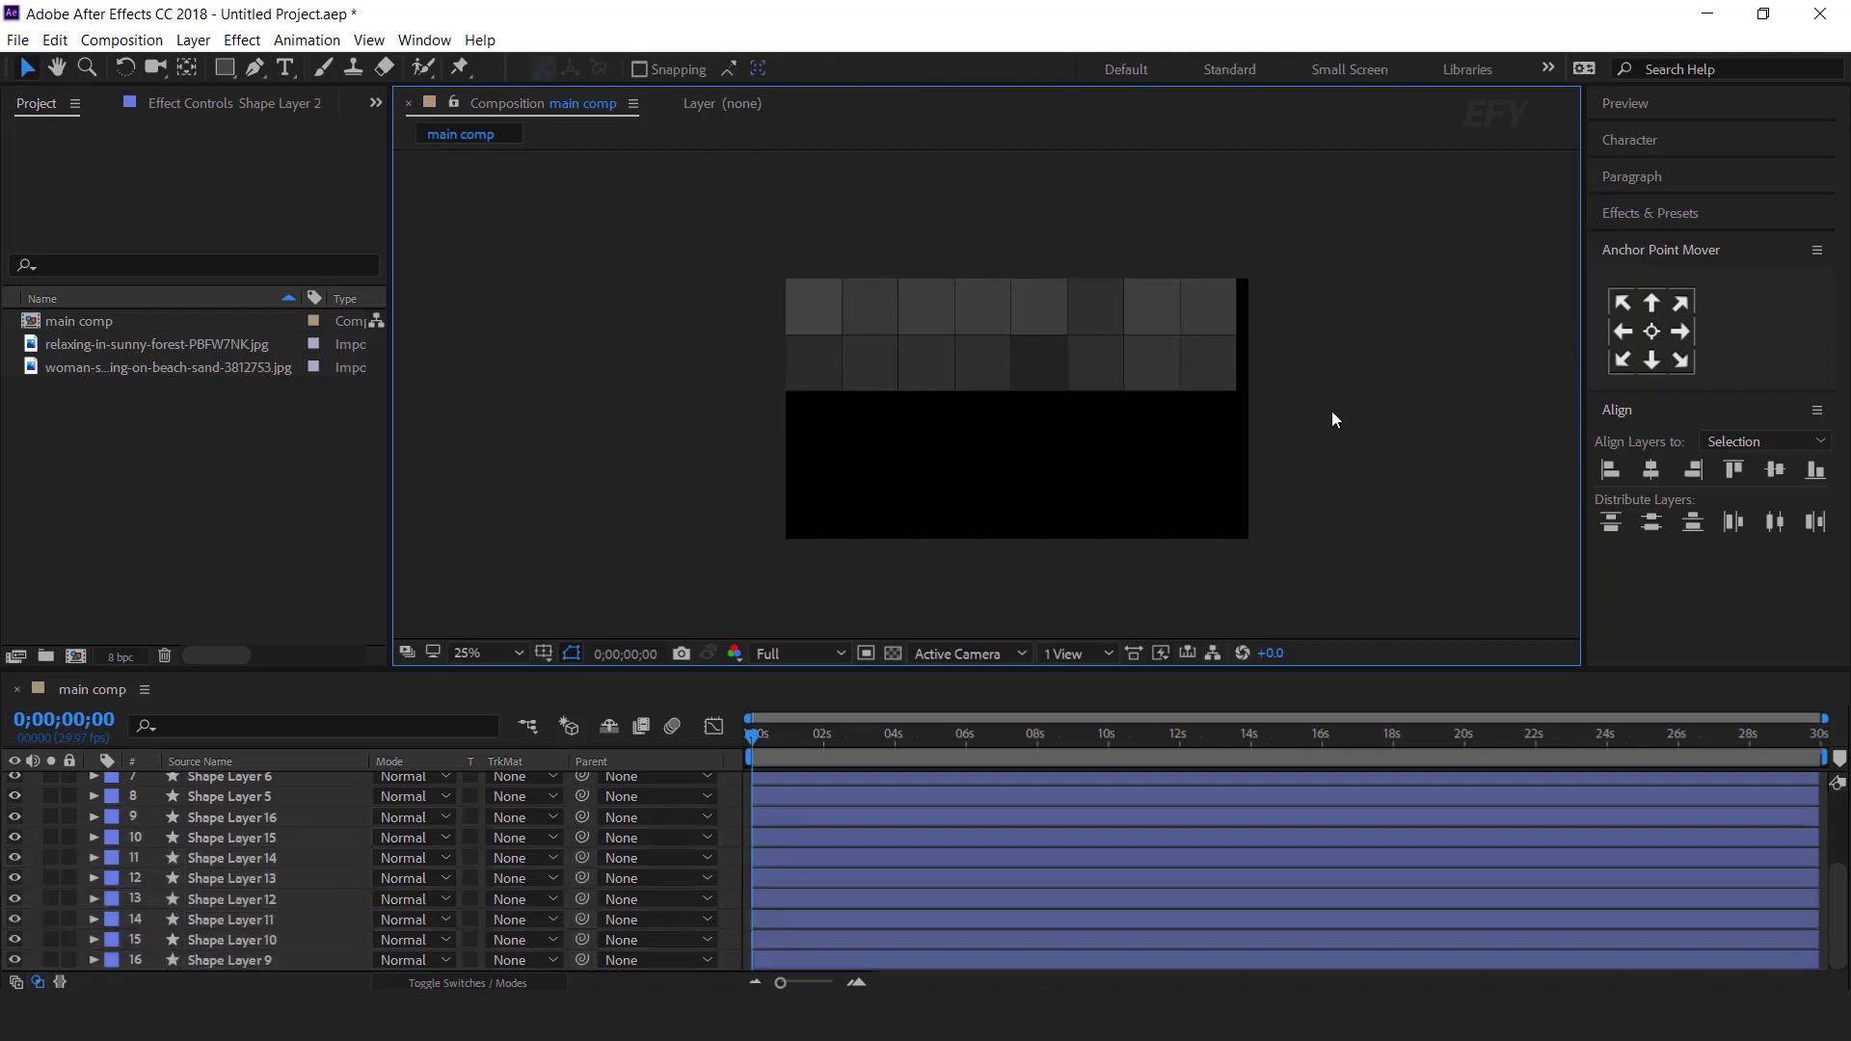
{"action": "left_click_drag", "start_coordinate": [682, 353], "coordinate": [1397, 400]}
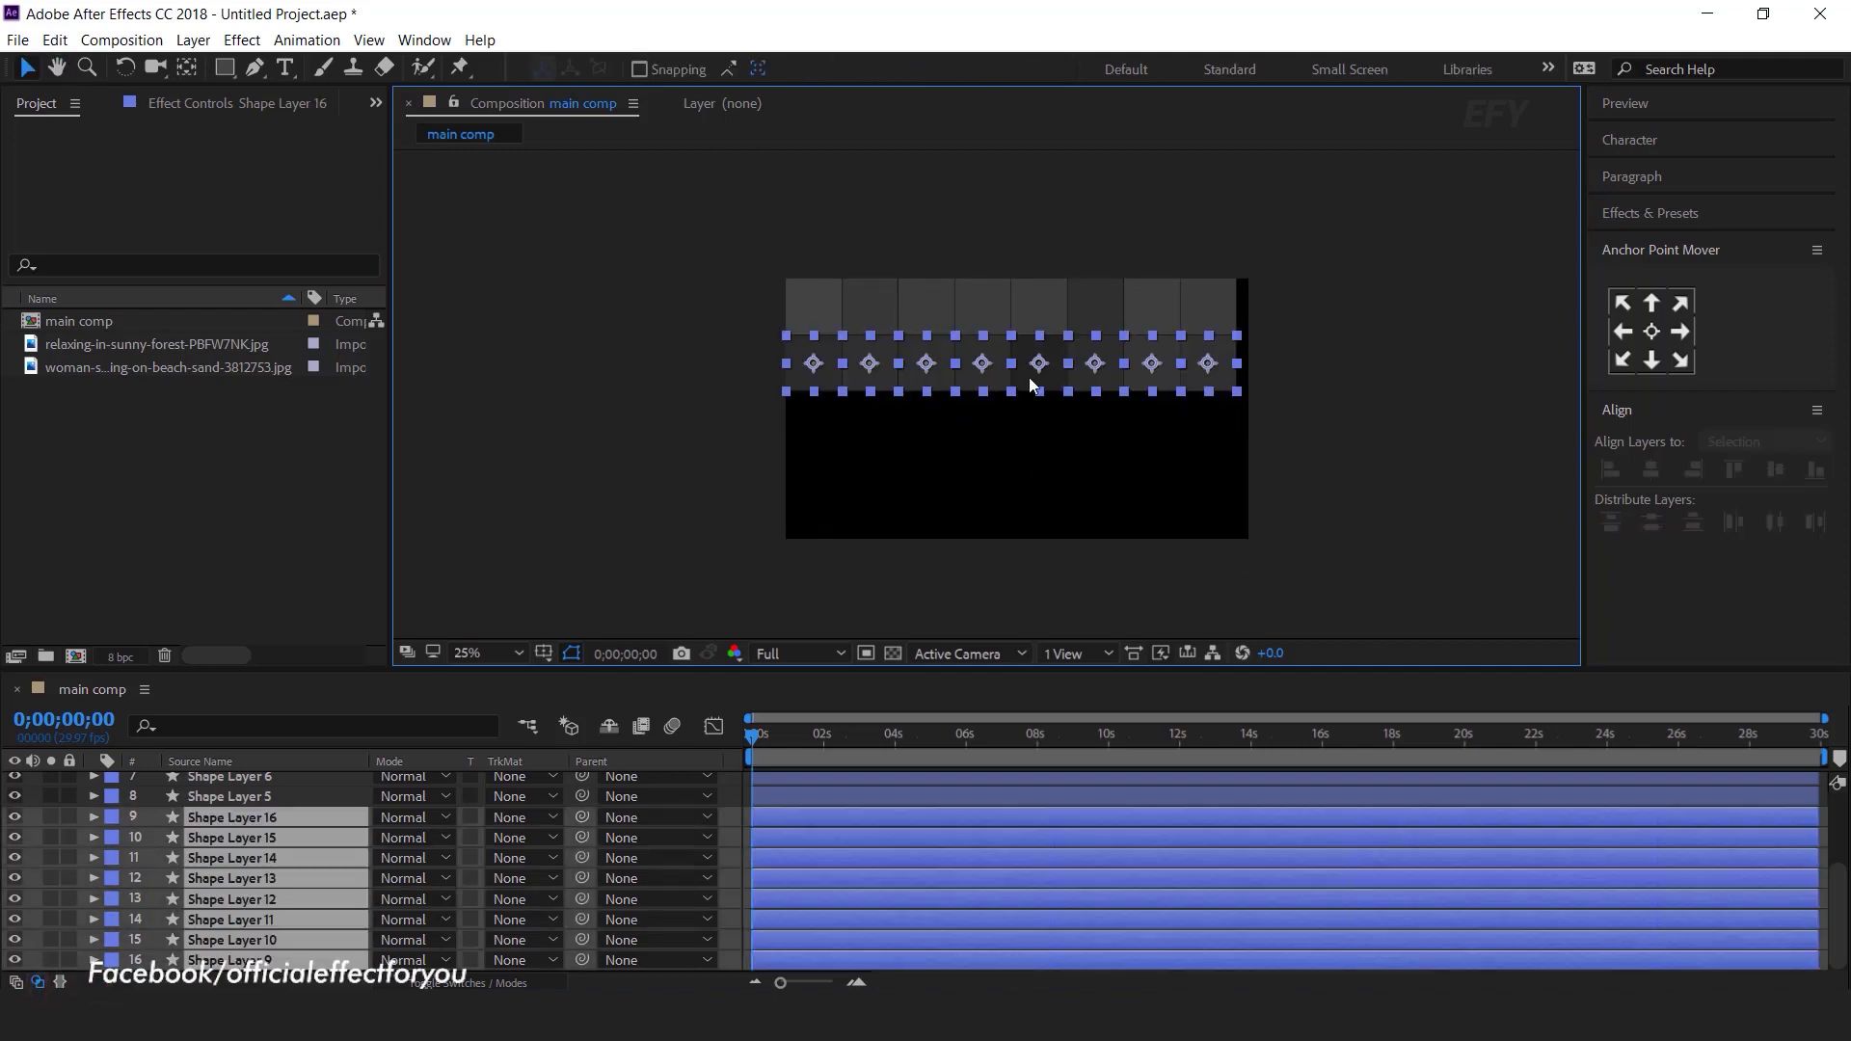
{"action": "key", "text": "ctrl+d"}
{"action": "scroll", "coordinate": [280, 911], "scroll_direction": "down", "scroll_amount": 3}
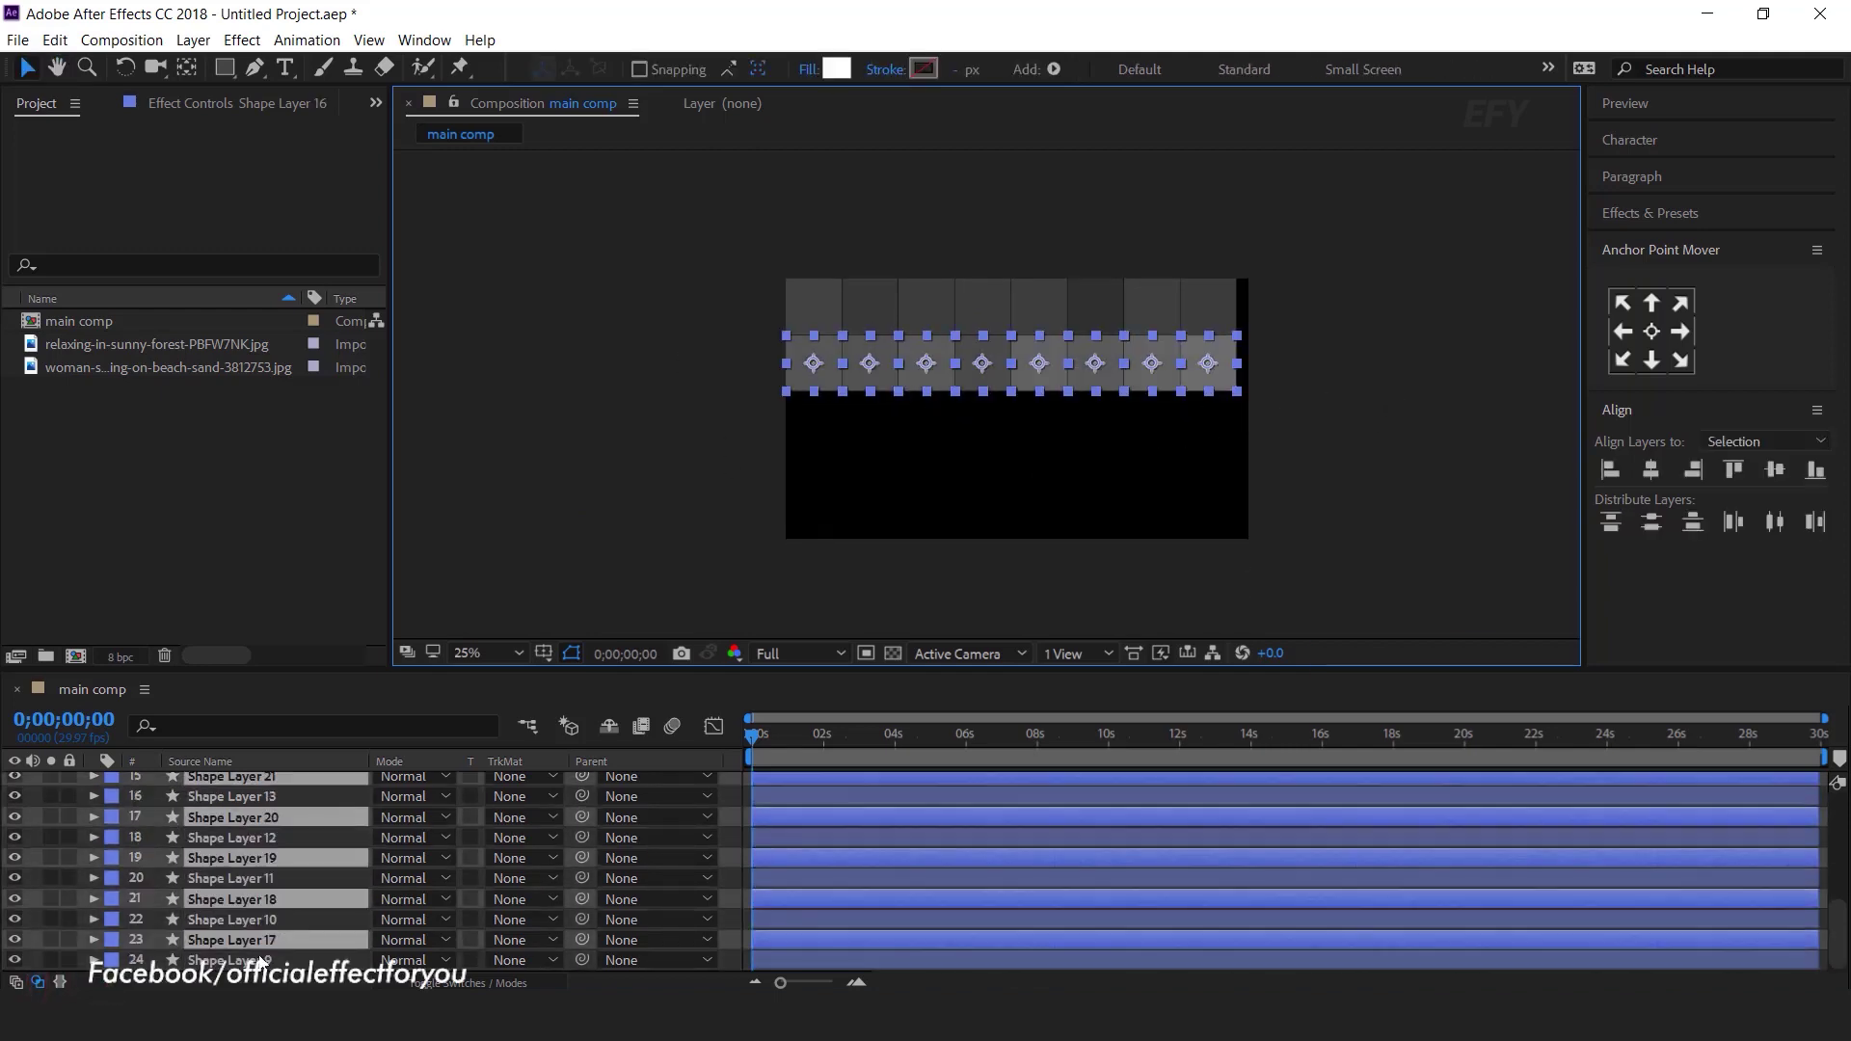
{"action": "left_click_drag", "start_coordinate": [276, 969], "coordinate": [275, 970]}
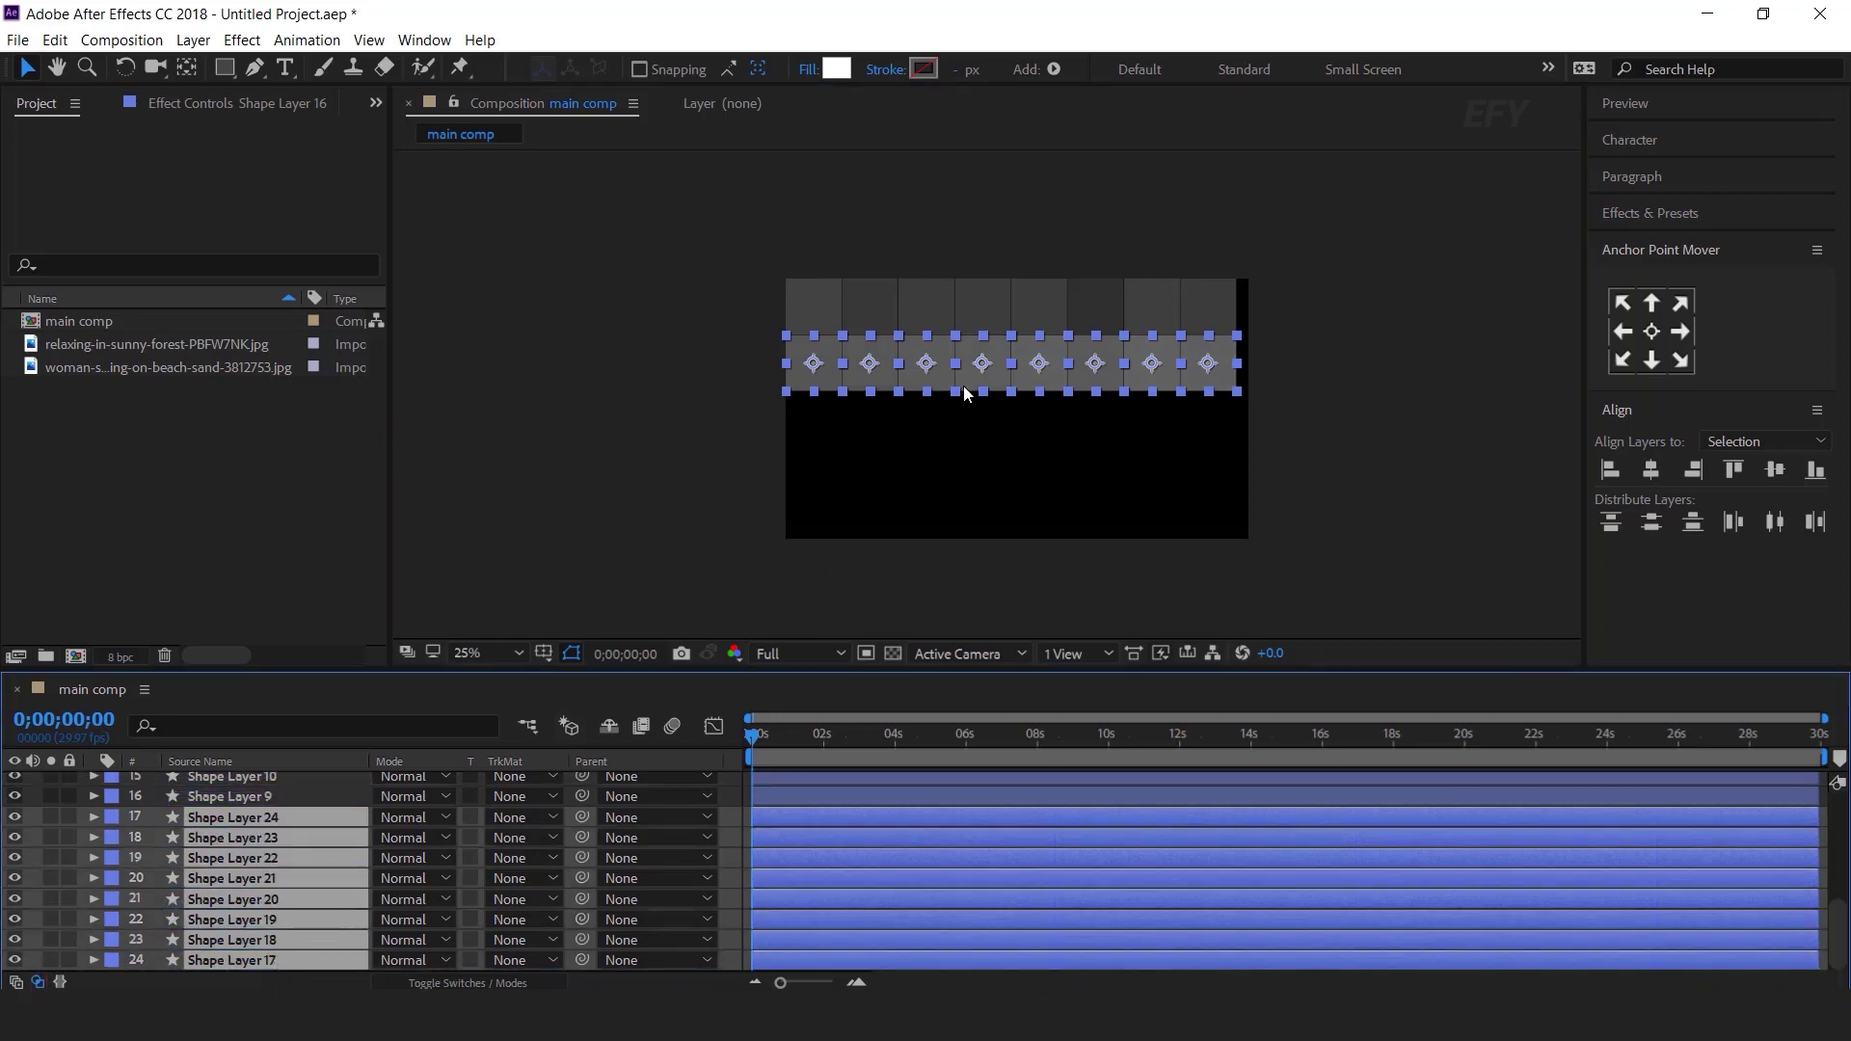
- Position the copied squares directly beneath the second row as a third row, separated by the same thin gap
{"action": "scroll", "coordinate": [965, 395], "scroll_direction": "up", "scroll_amount": 2}
{"action": "left_click_drag", "start_coordinate": [1014, 309], "coordinate": [992, 409]}
{"action": "scroll", "coordinate": [992, 405], "scroll_direction": "up", "scroll_amount": 2}
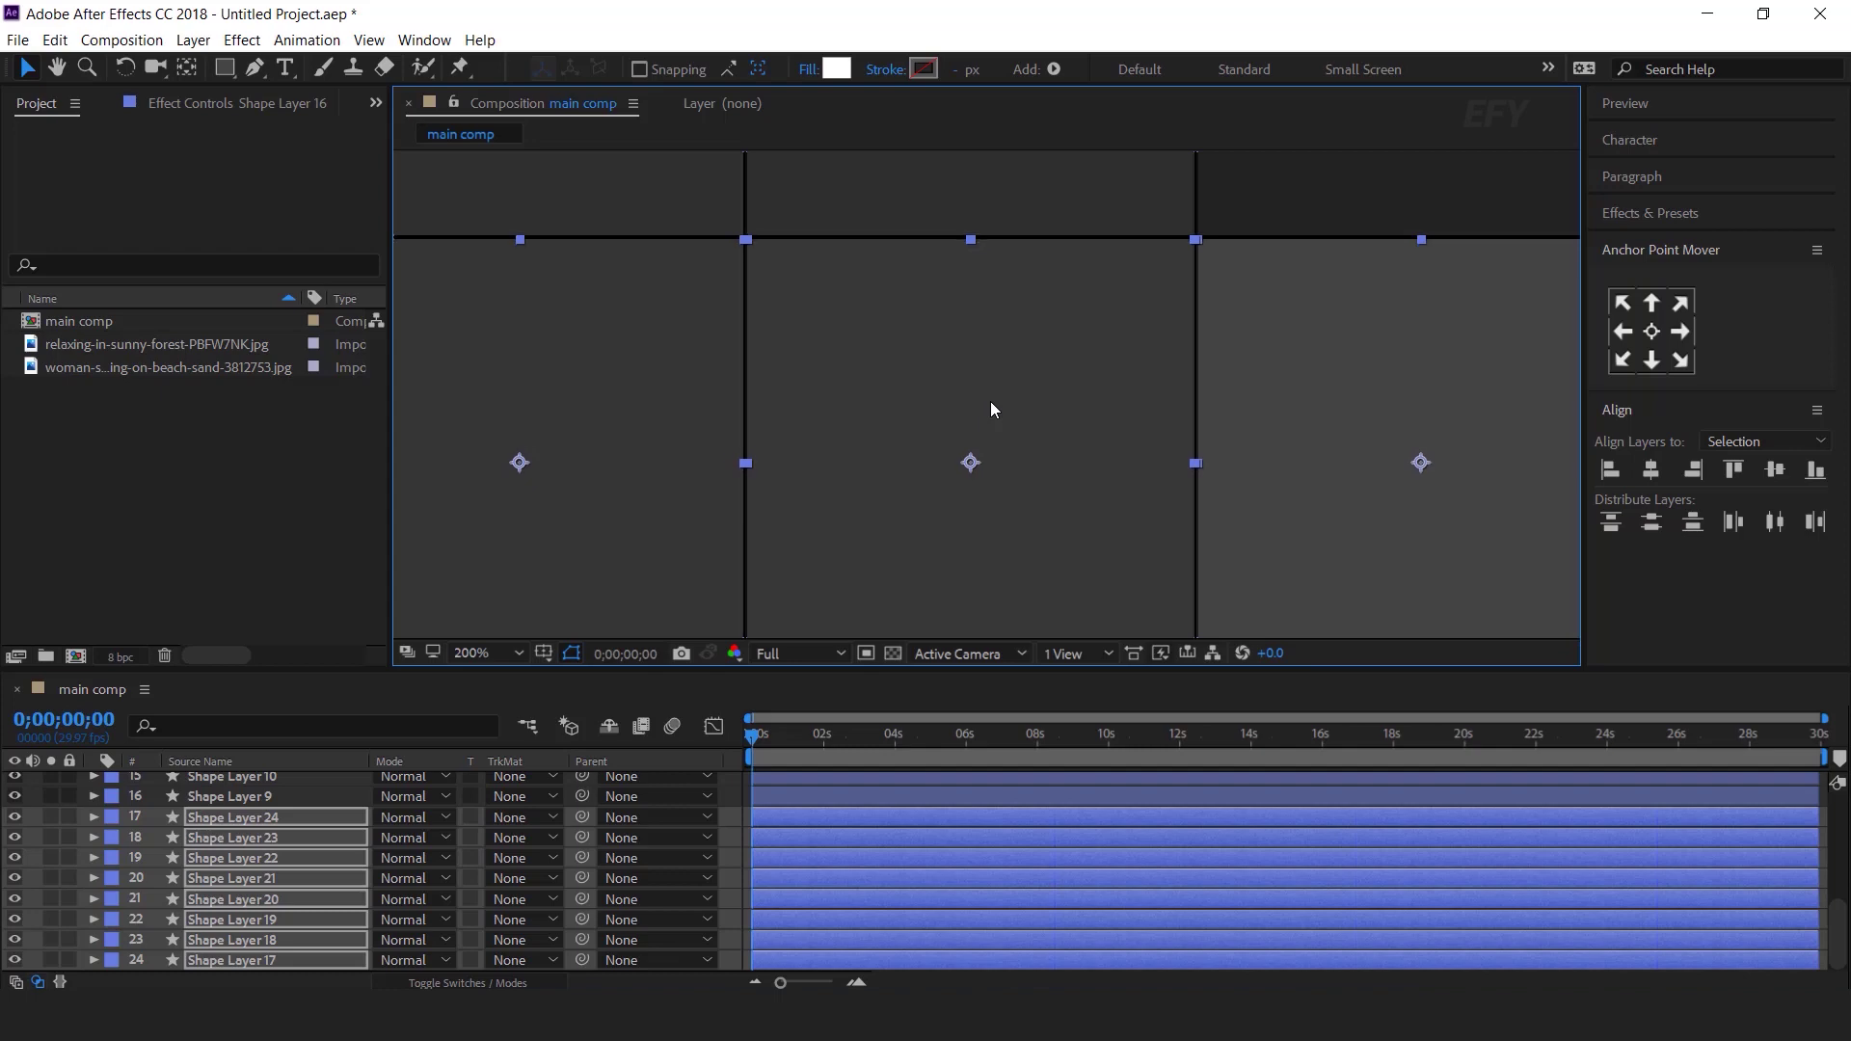
{"action": "scroll", "coordinate": [920, 396], "scroll_direction": "down", "scroll_amount": 6}
{"action": "left_click", "coordinate": [1315, 228]}
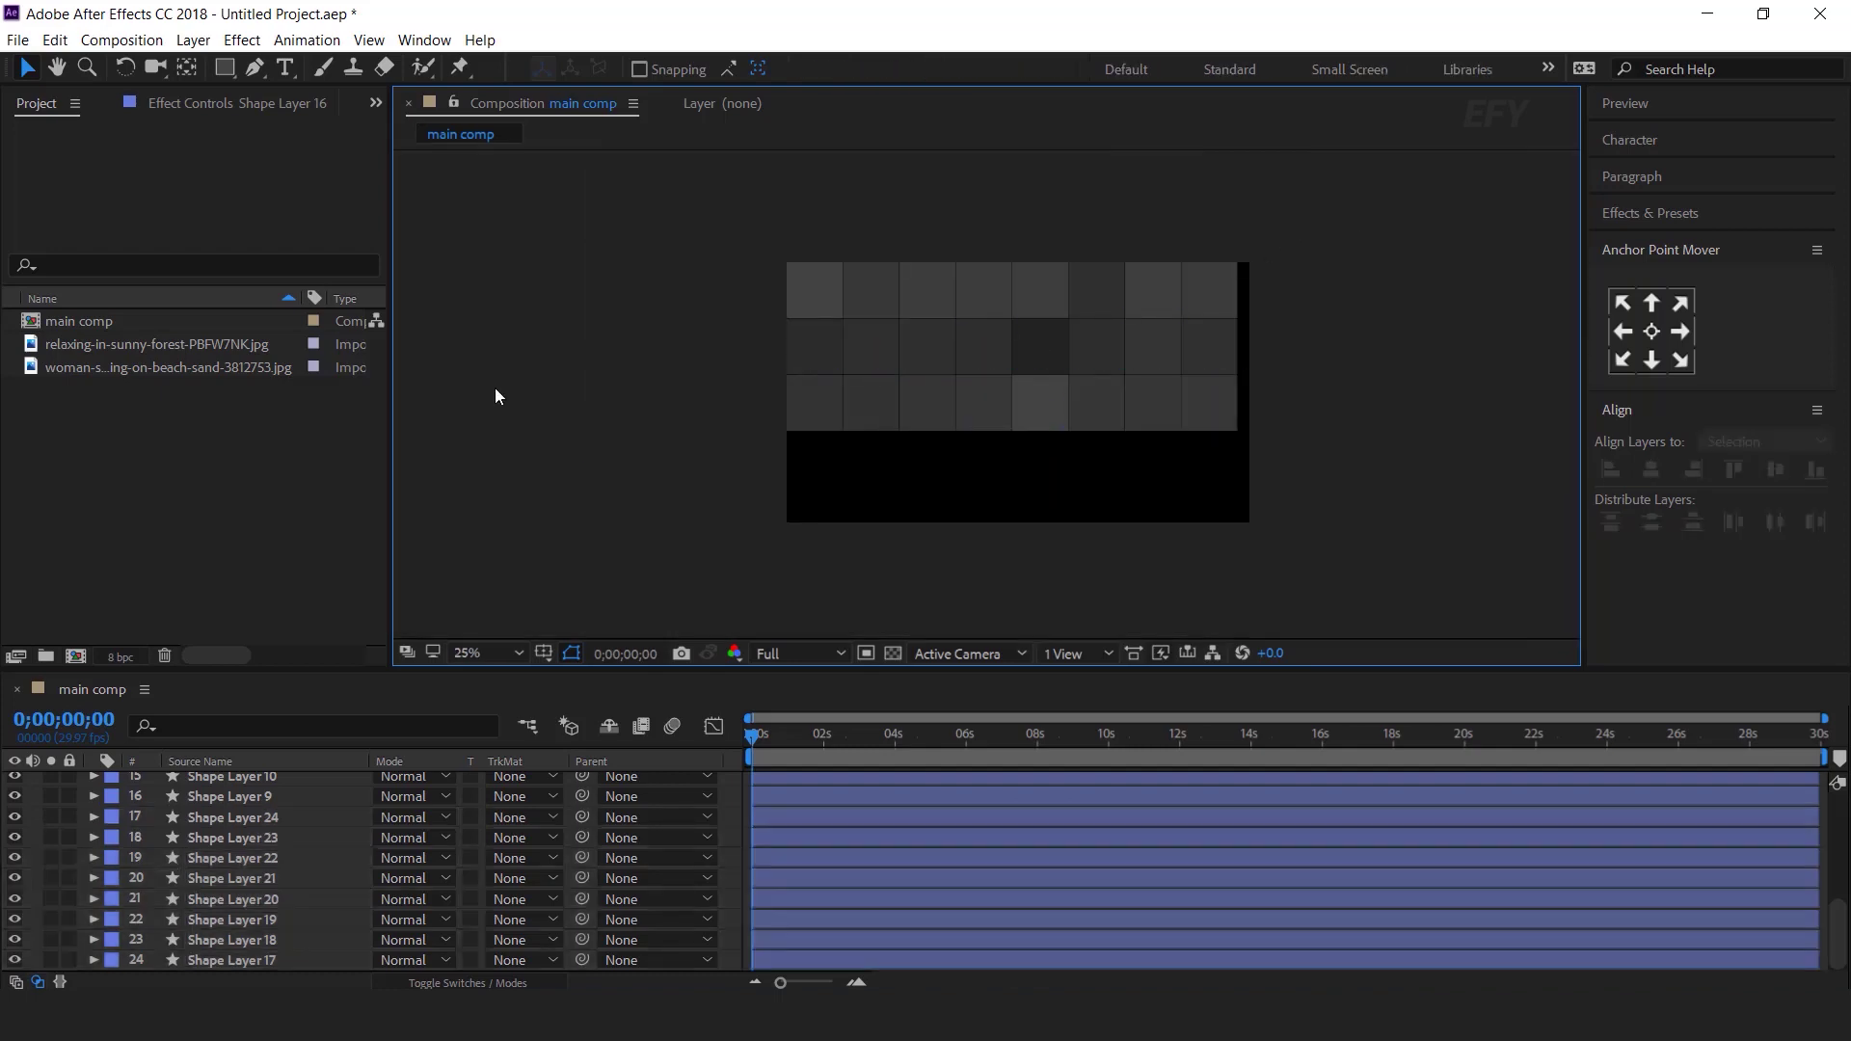
- Create a null object and parent all 24 shape layers to it
{"action": "right_click", "coordinate": [561, 400]}
{"action": "mouse_move", "coordinate": [600, 415]}
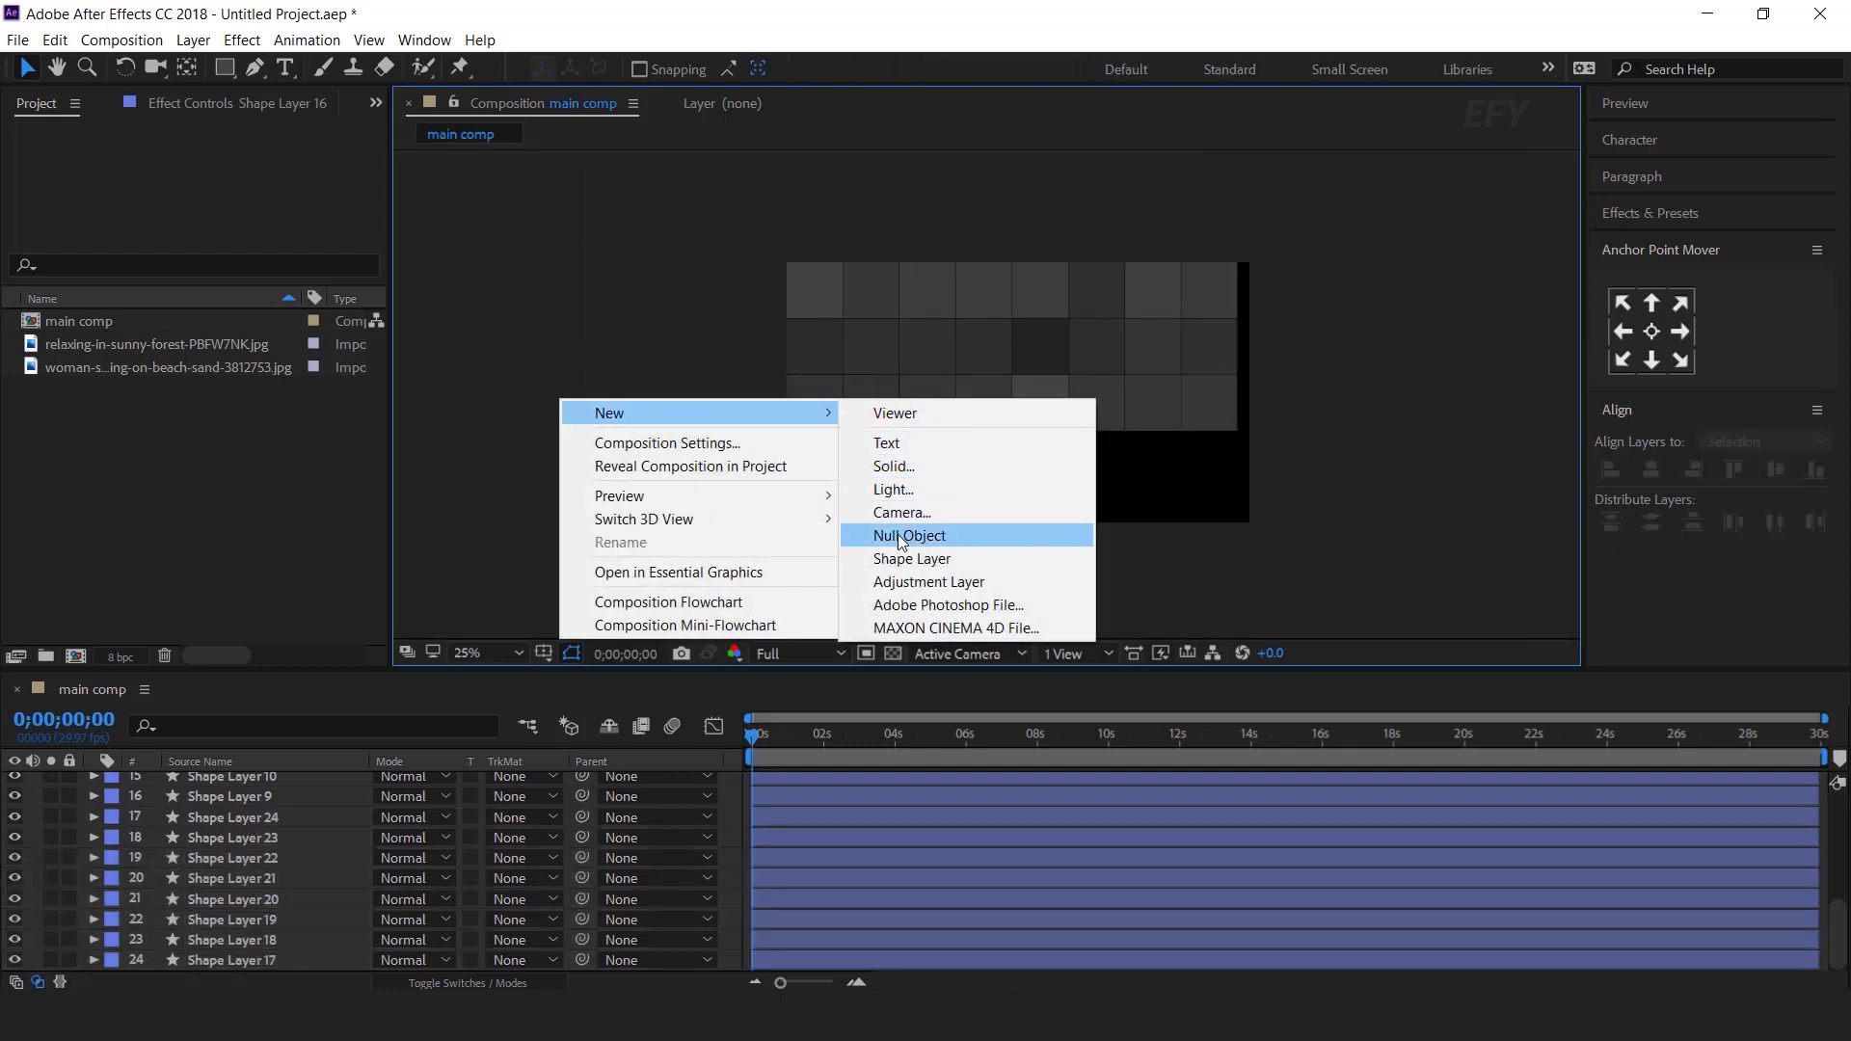
{"action": "left_click", "coordinate": [901, 533]}
{"action": "left_click", "coordinate": [235, 802]}
{"action": "scroll", "coordinate": [253, 839], "scroll_direction": "down", "scroll_amount": 5}
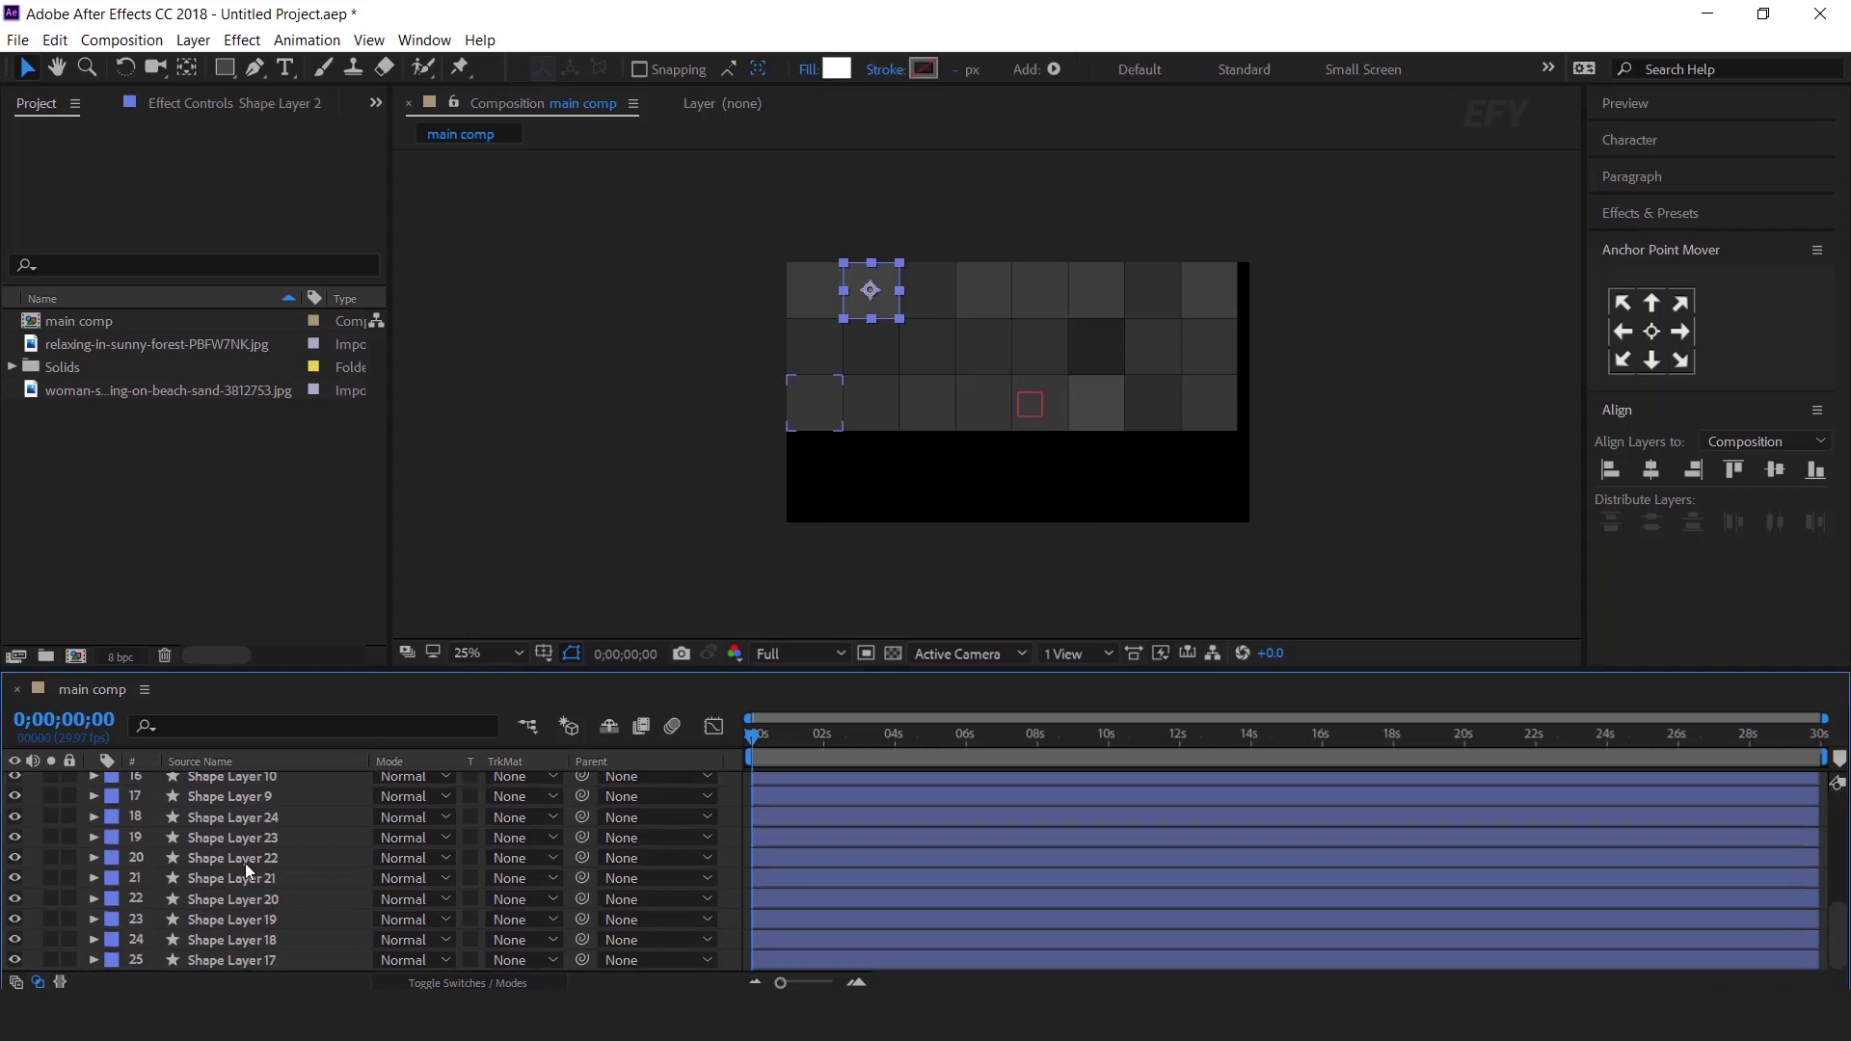
{"action": "left_click", "coordinate": [250, 961], "text": "shift"}
{"action": "scroll", "coordinate": [479, 812], "scroll_direction": "up", "scroll_amount": 5}
{"action": "left_click_drag", "start_coordinate": [245, 801], "coordinate": [204, 785]}
- Scale the null to 104.6% and set its position to 987, 746, so the grid spans the frame width and sits vertically centred
{"action": "left_click", "coordinate": [212, 784]}
{"action": "key", "text": "s"}
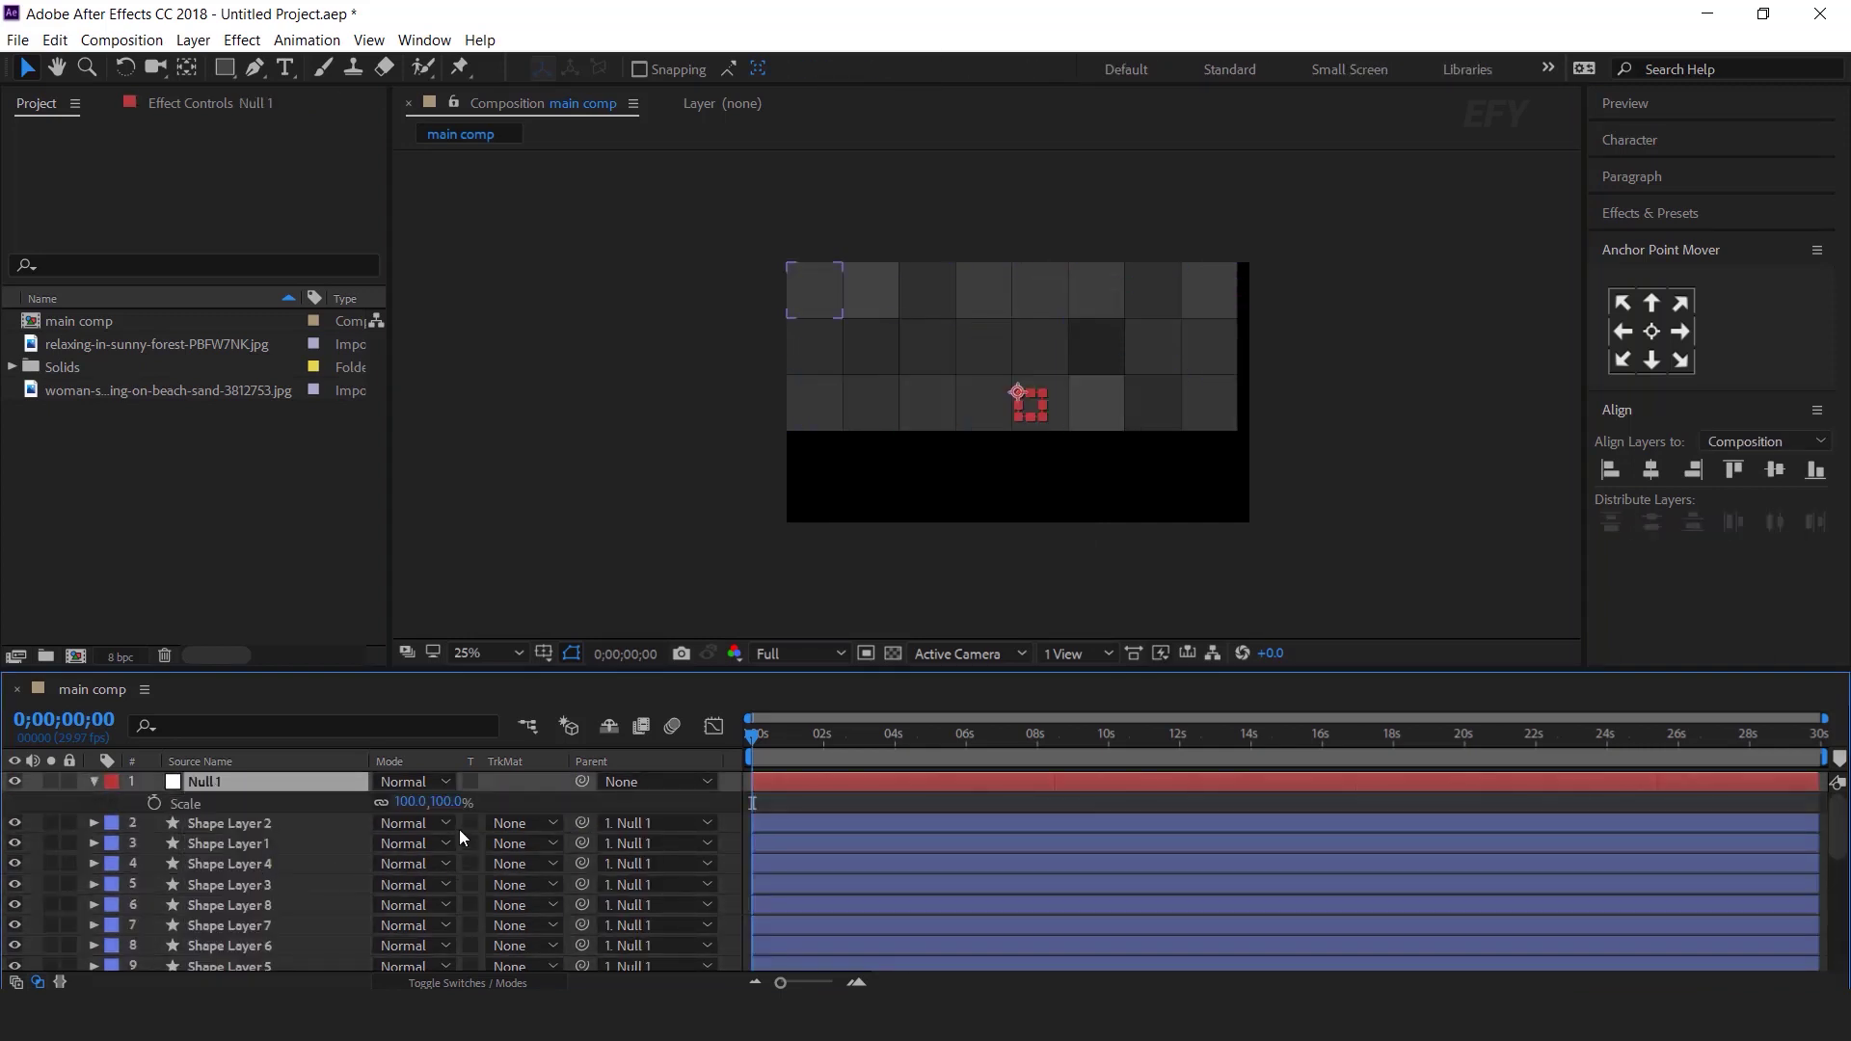
{"action": "left_click_drag", "start_coordinate": [442, 810], "coordinate": [479, 802]}
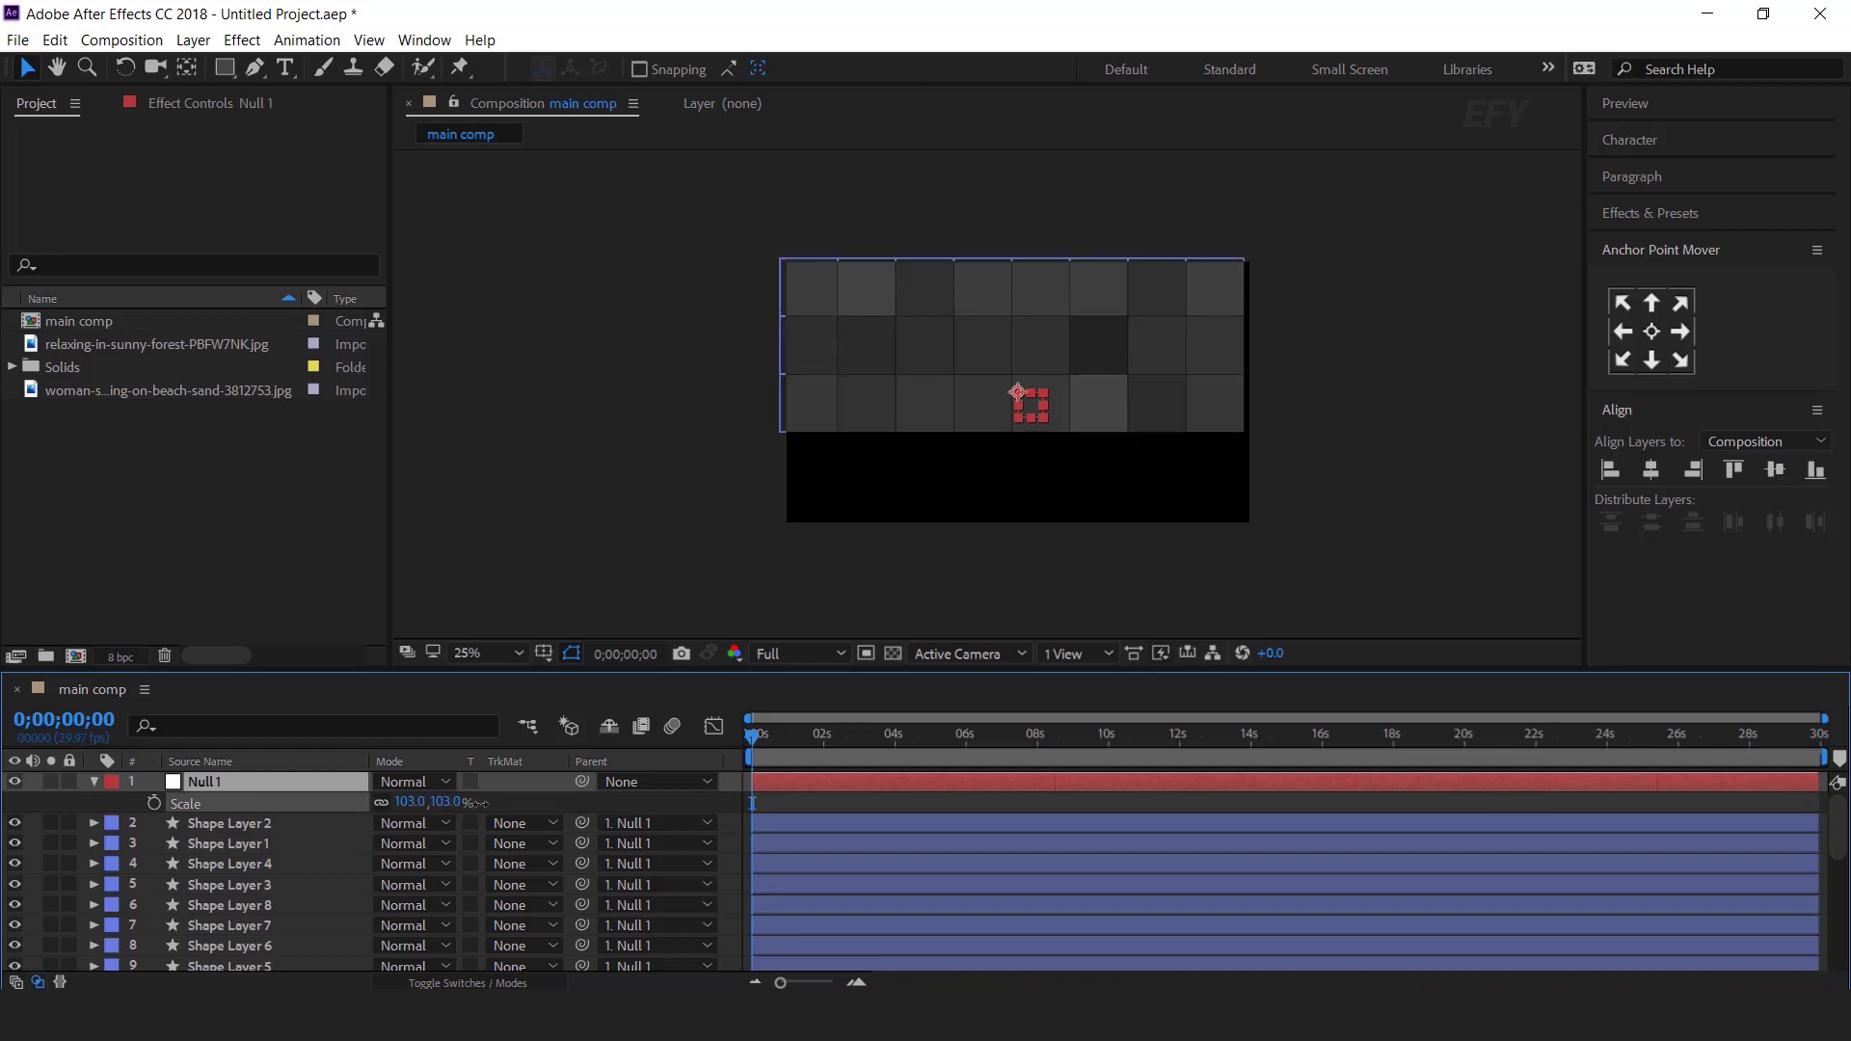
{"action": "left_click", "coordinate": [272, 783]}
{"action": "key", "text": "shift+p"}
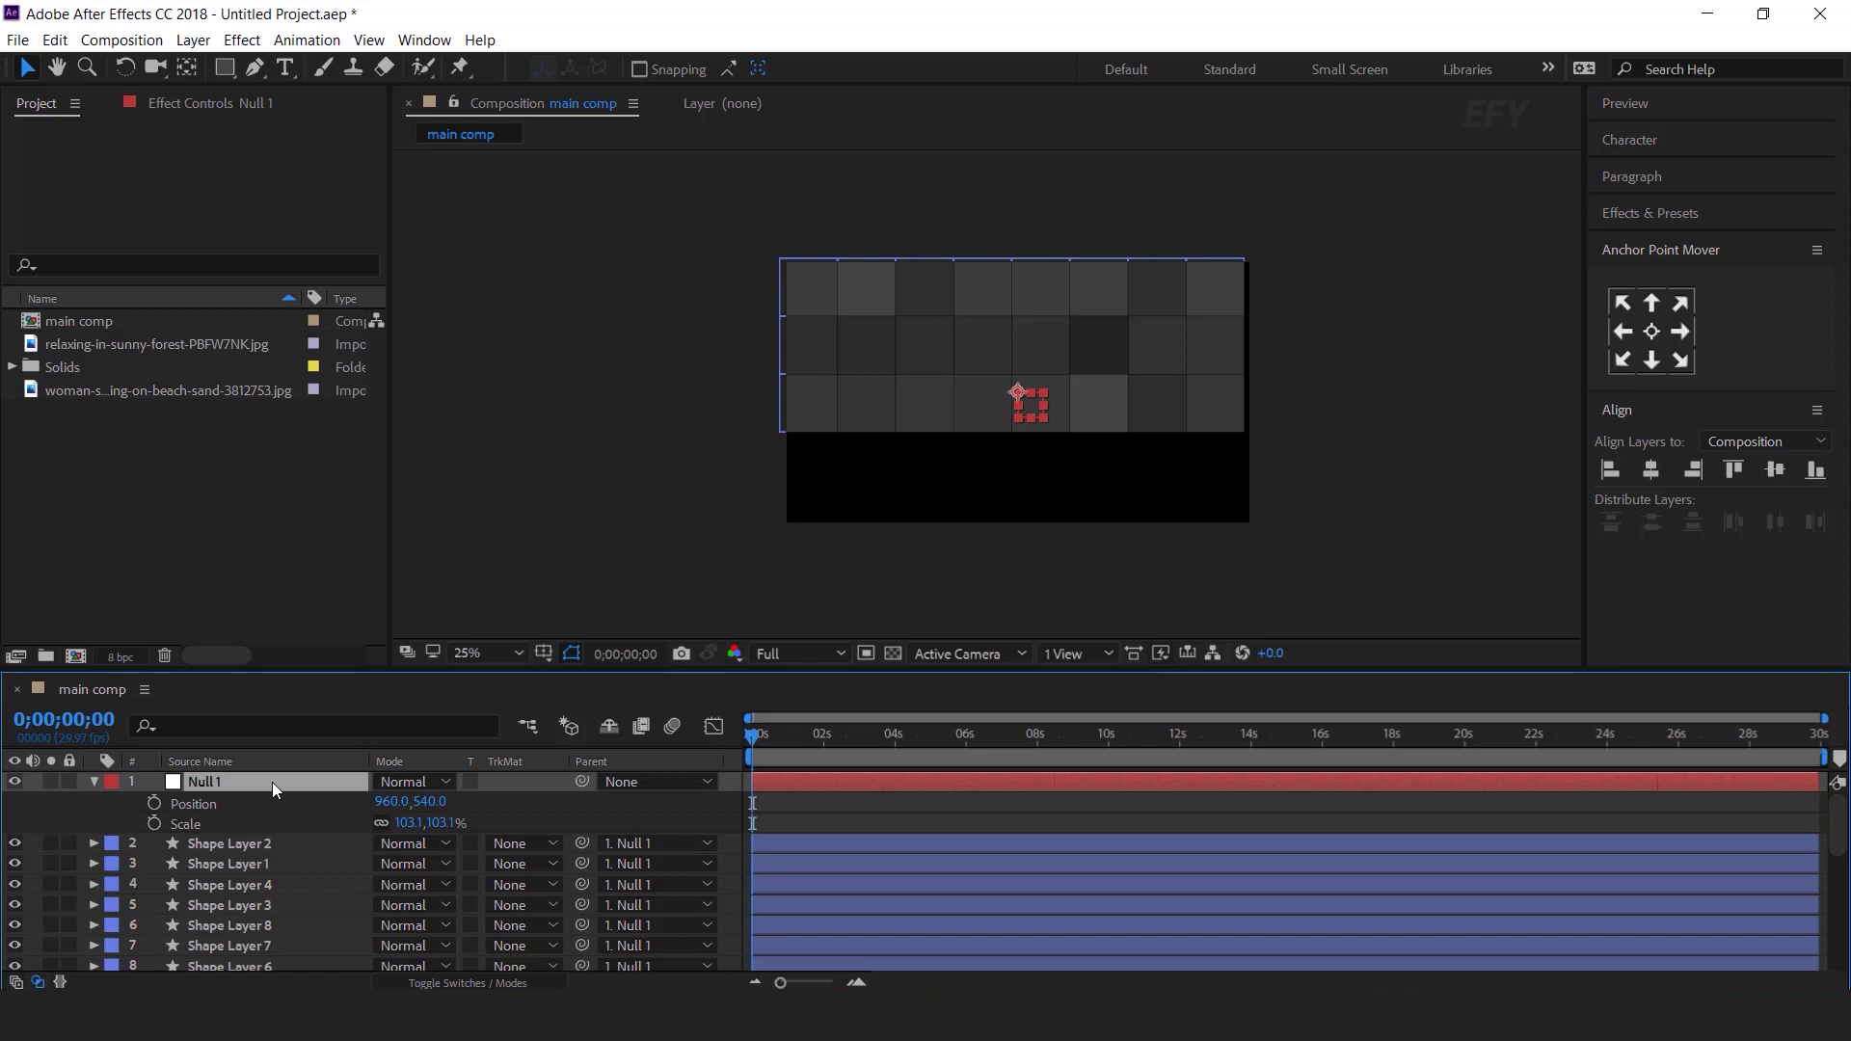
{"action": "left_click_drag", "start_coordinate": [449, 804], "coordinate": [683, 771]}
{"action": "left_click_drag", "start_coordinate": [378, 801], "coordinate": [435, 801]}
{"action": "left_click", "coordinate": [1360, 368]}
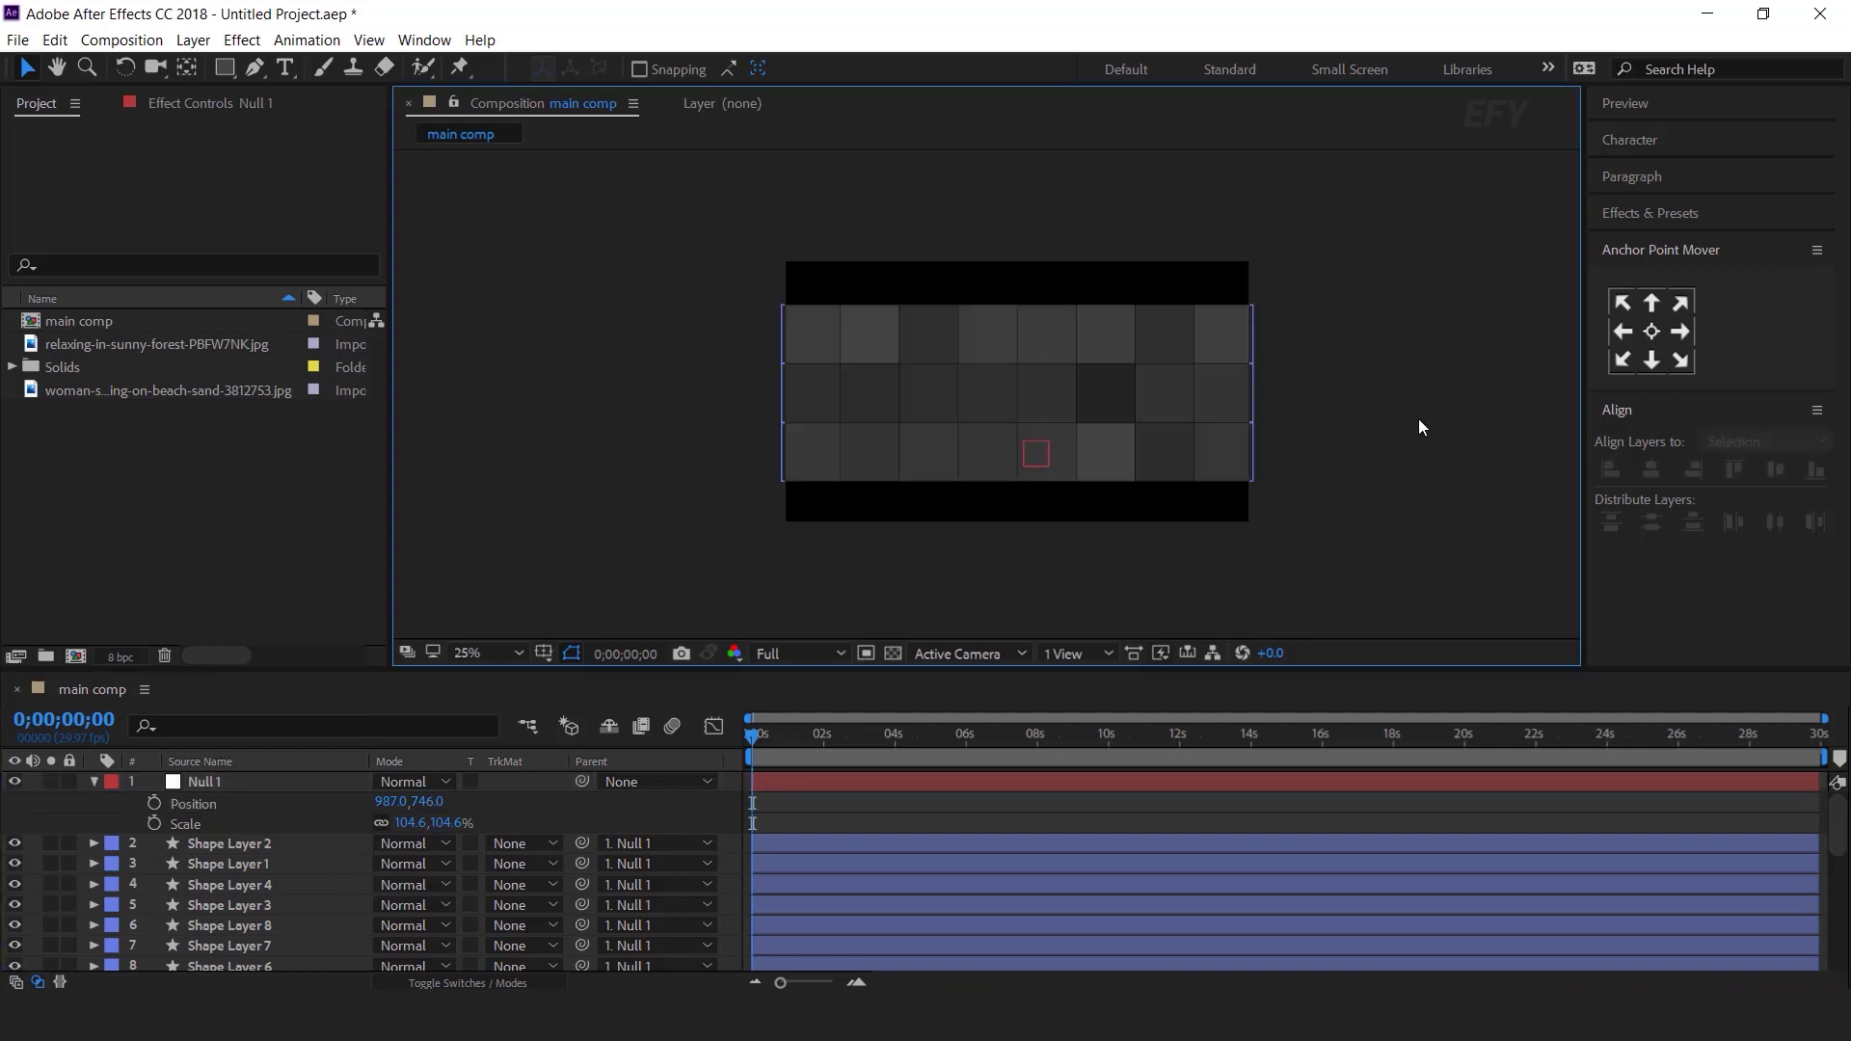
- Pre-compose the null and all shape layers into a new composition named "square box"
{"action": "left_click", "coordinate": [95, 782]}
{"action": "key", "text": "ctrl+a"}
{"action": "right_click", "coordinate": [263, 776]}
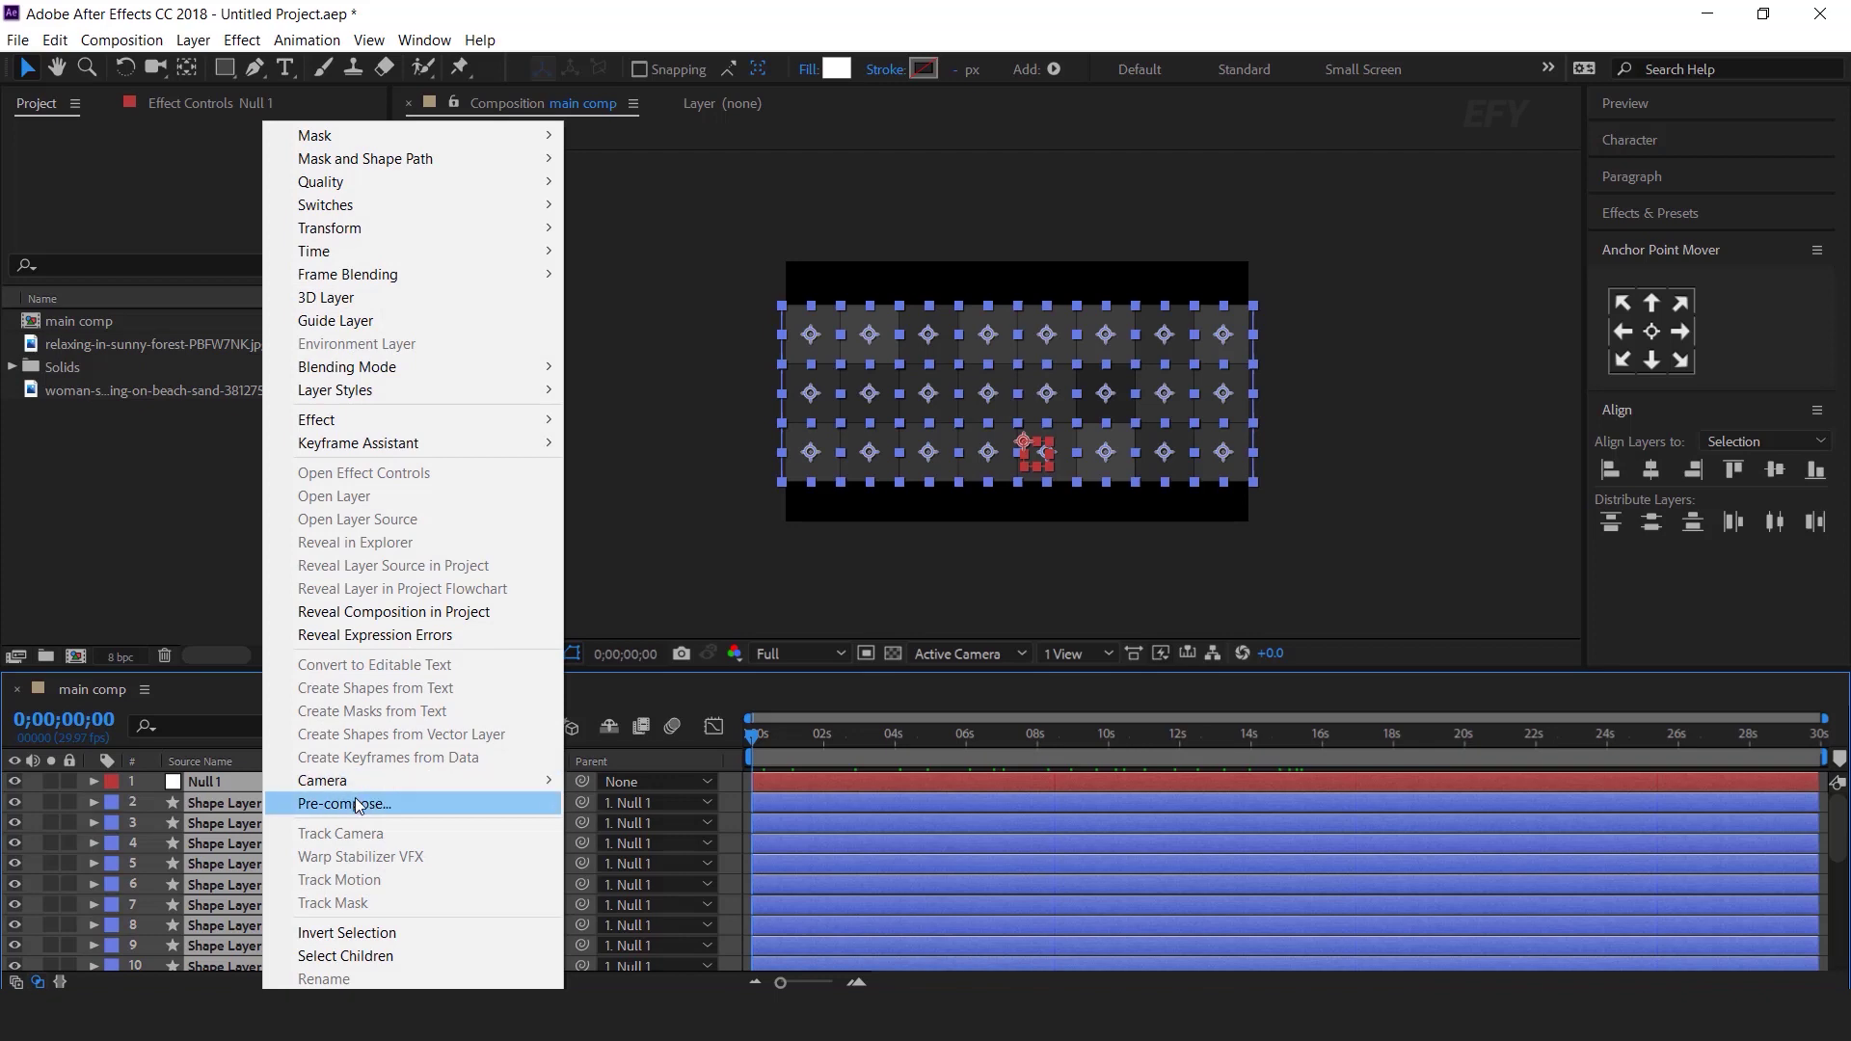
{"action": "left_click", "coordinate": [344, 804]}
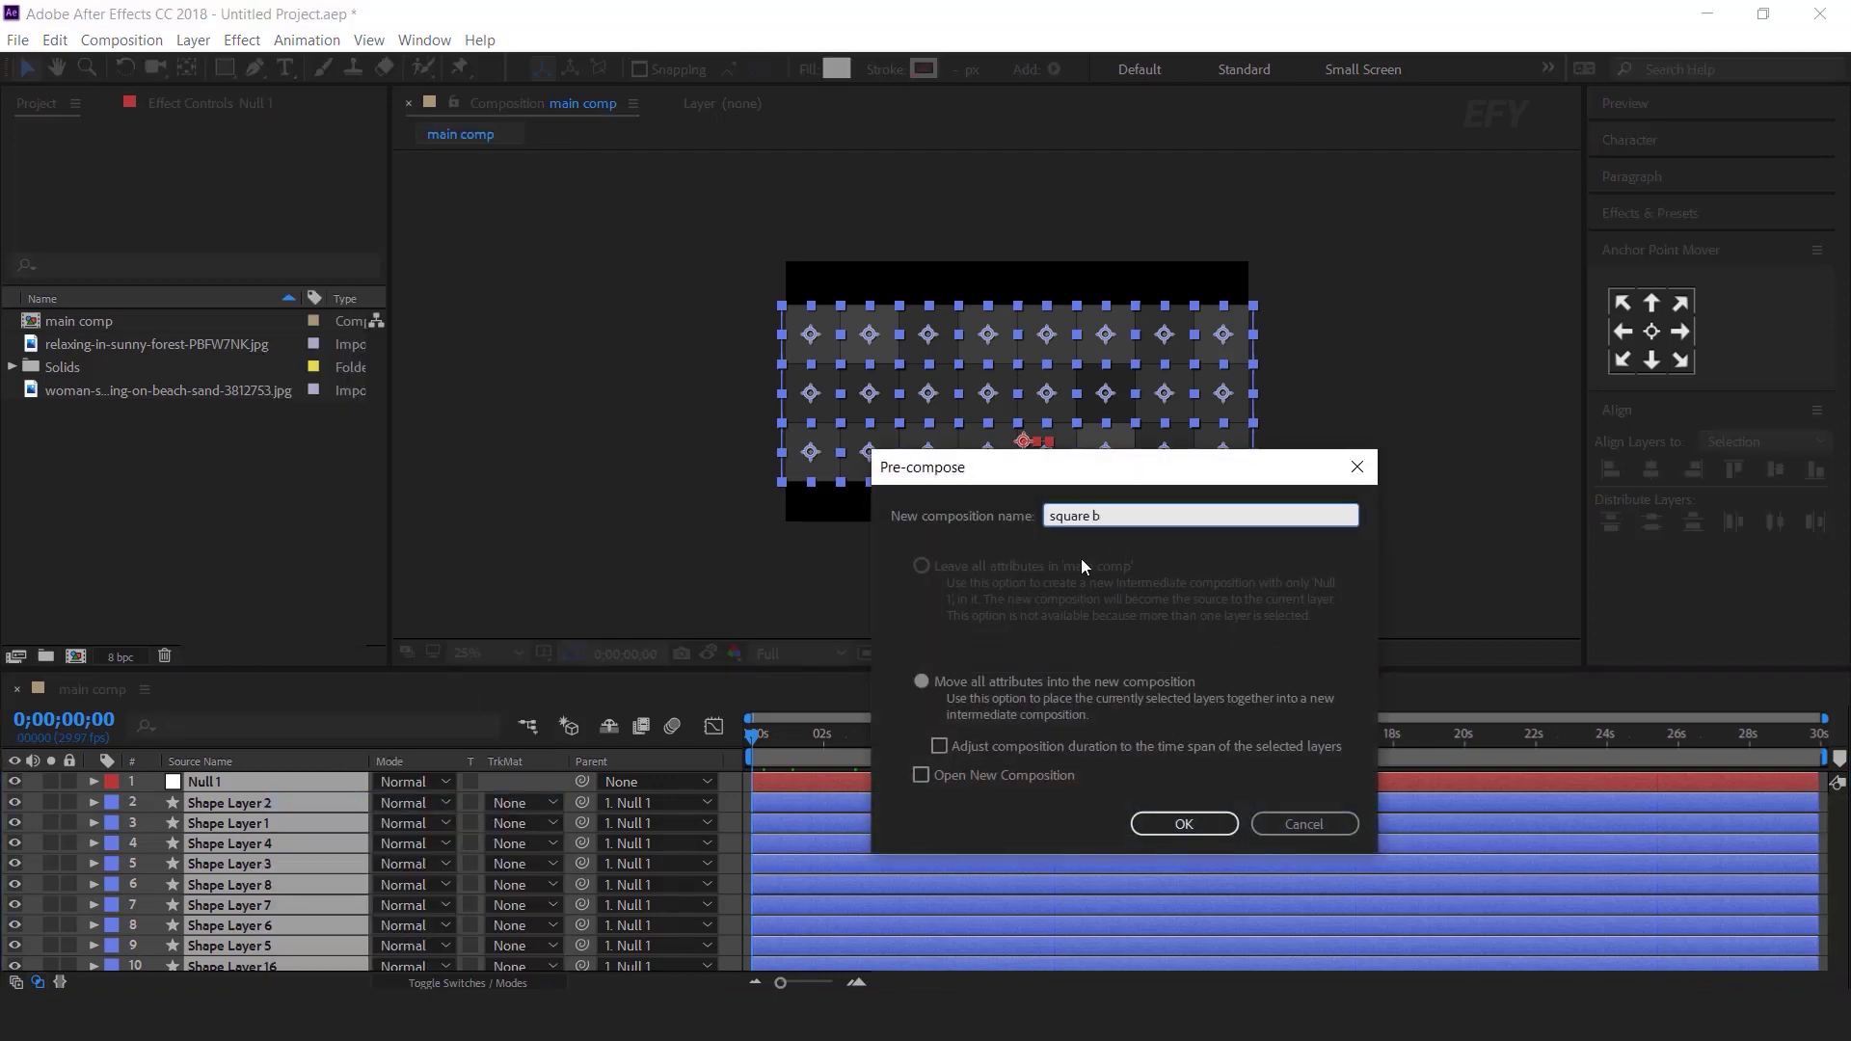
{"action": "key", "text": "Return"}
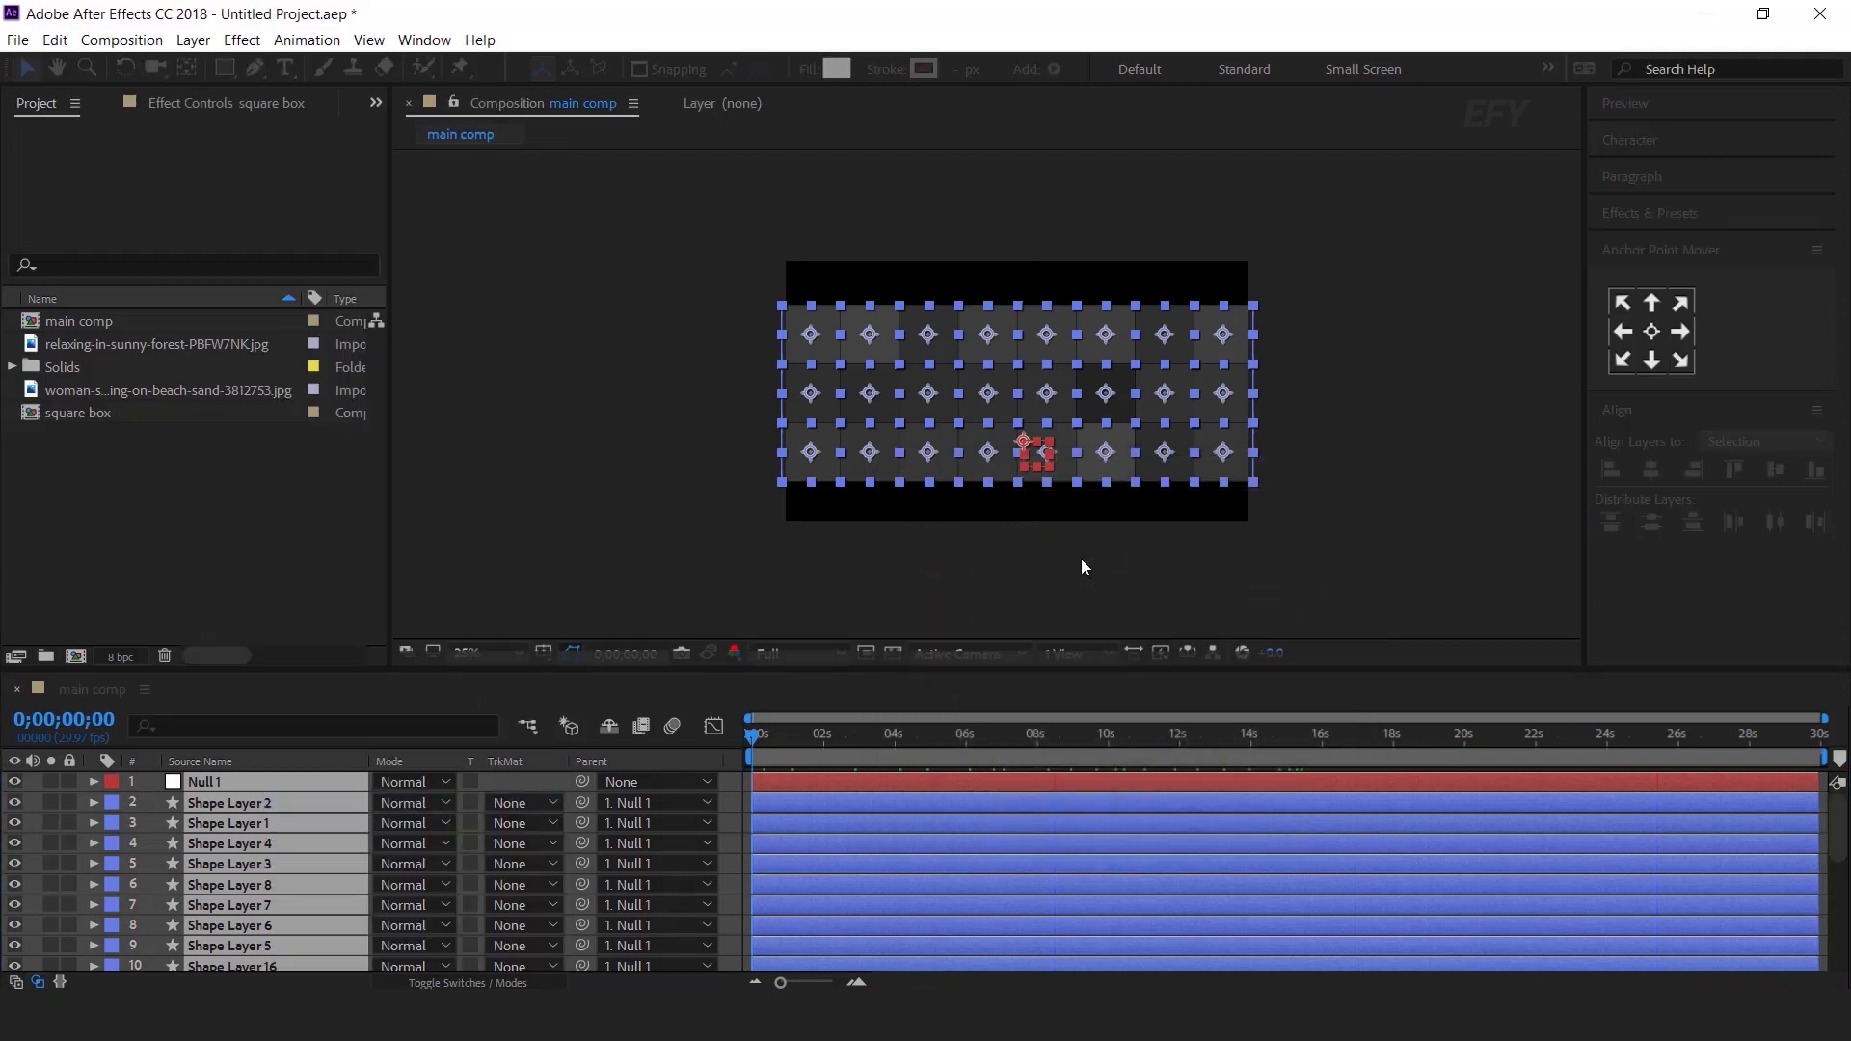
- Show the layer switches and enable Collapse Transformations for the square box layer
{"action": "left_click", "coordinate": [15, 981]}
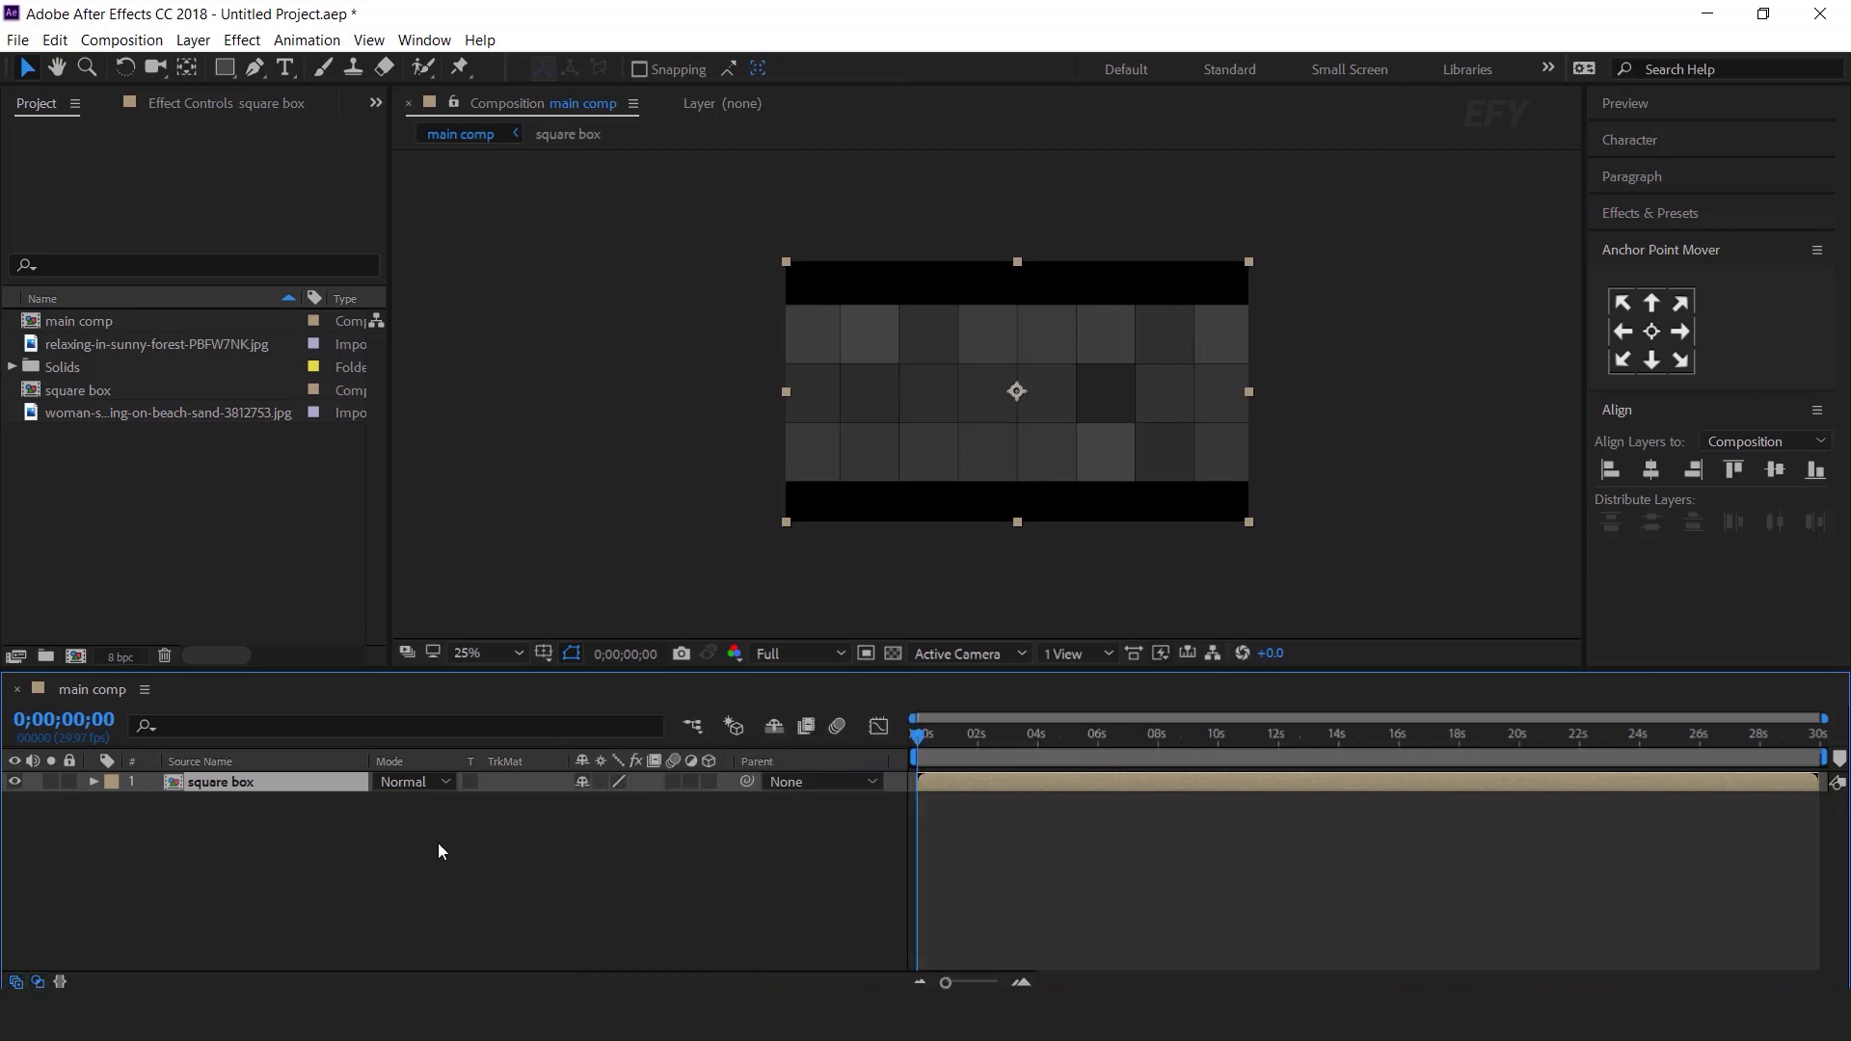
{"action": "left_click", "coordinate": [599, 783]}
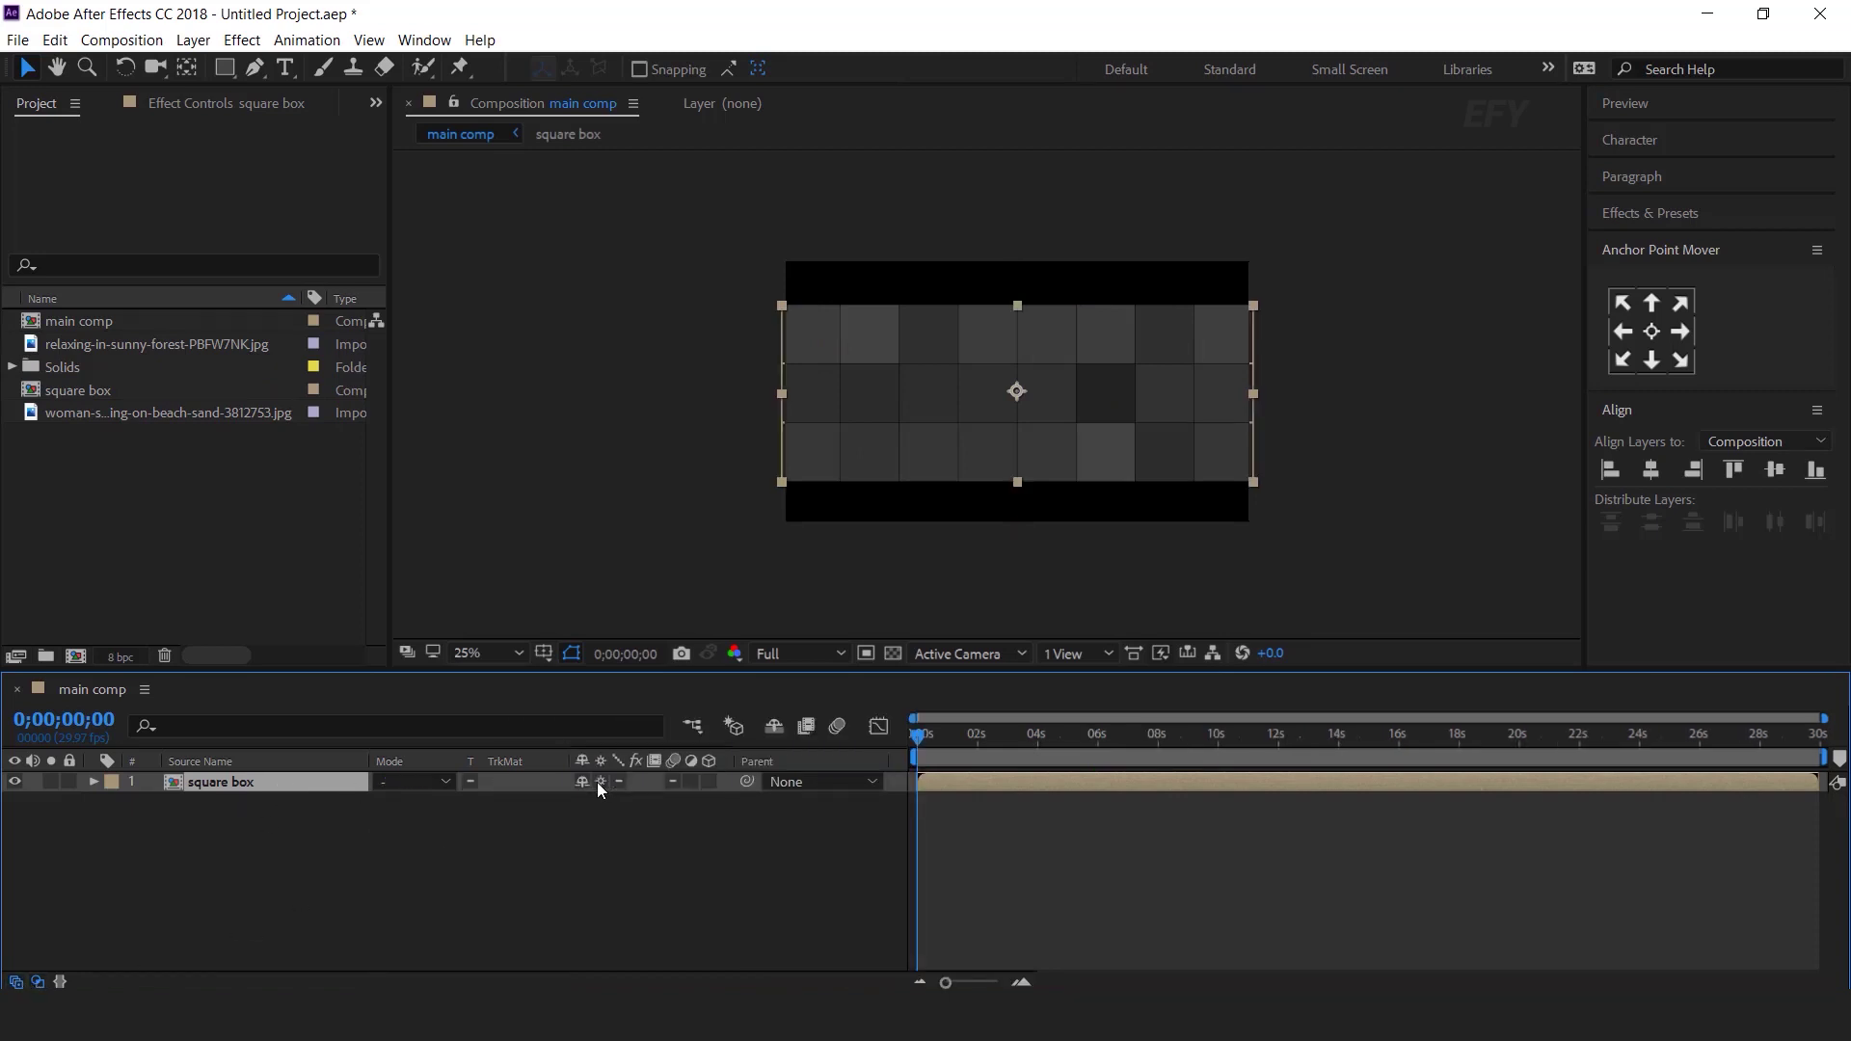
{"action": "left_click", "coordinate": [659, 843]}
- Add relaxing-in-sunny-forest-PBFW7NK.jpg beneath the square box layer and scale it to 32.6%
{"action": "left_click_drag", "start_coordinate": [49, 345], "coordinate": [281, 841]}
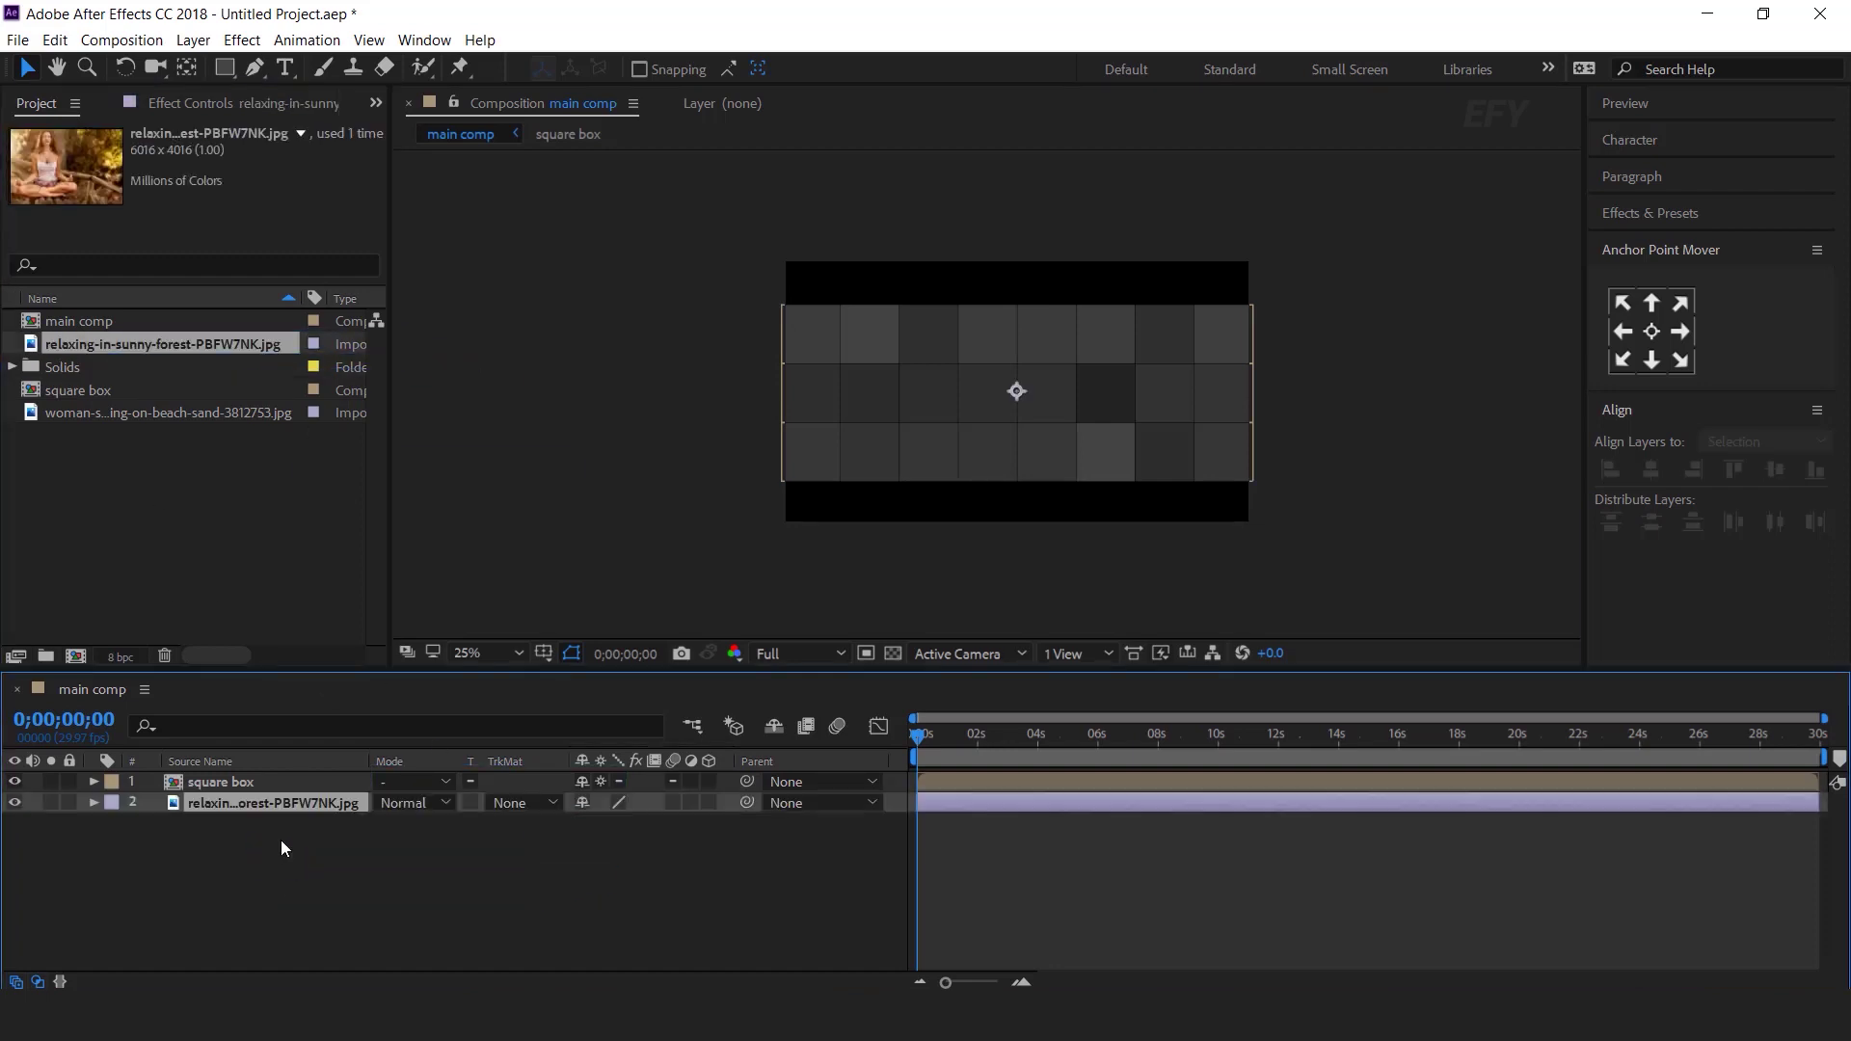
{"action": "key", "text": "s"}
{"action": "left_click_drag", "start_coordinate": [648, 827], "coordinate": [536, 834]}
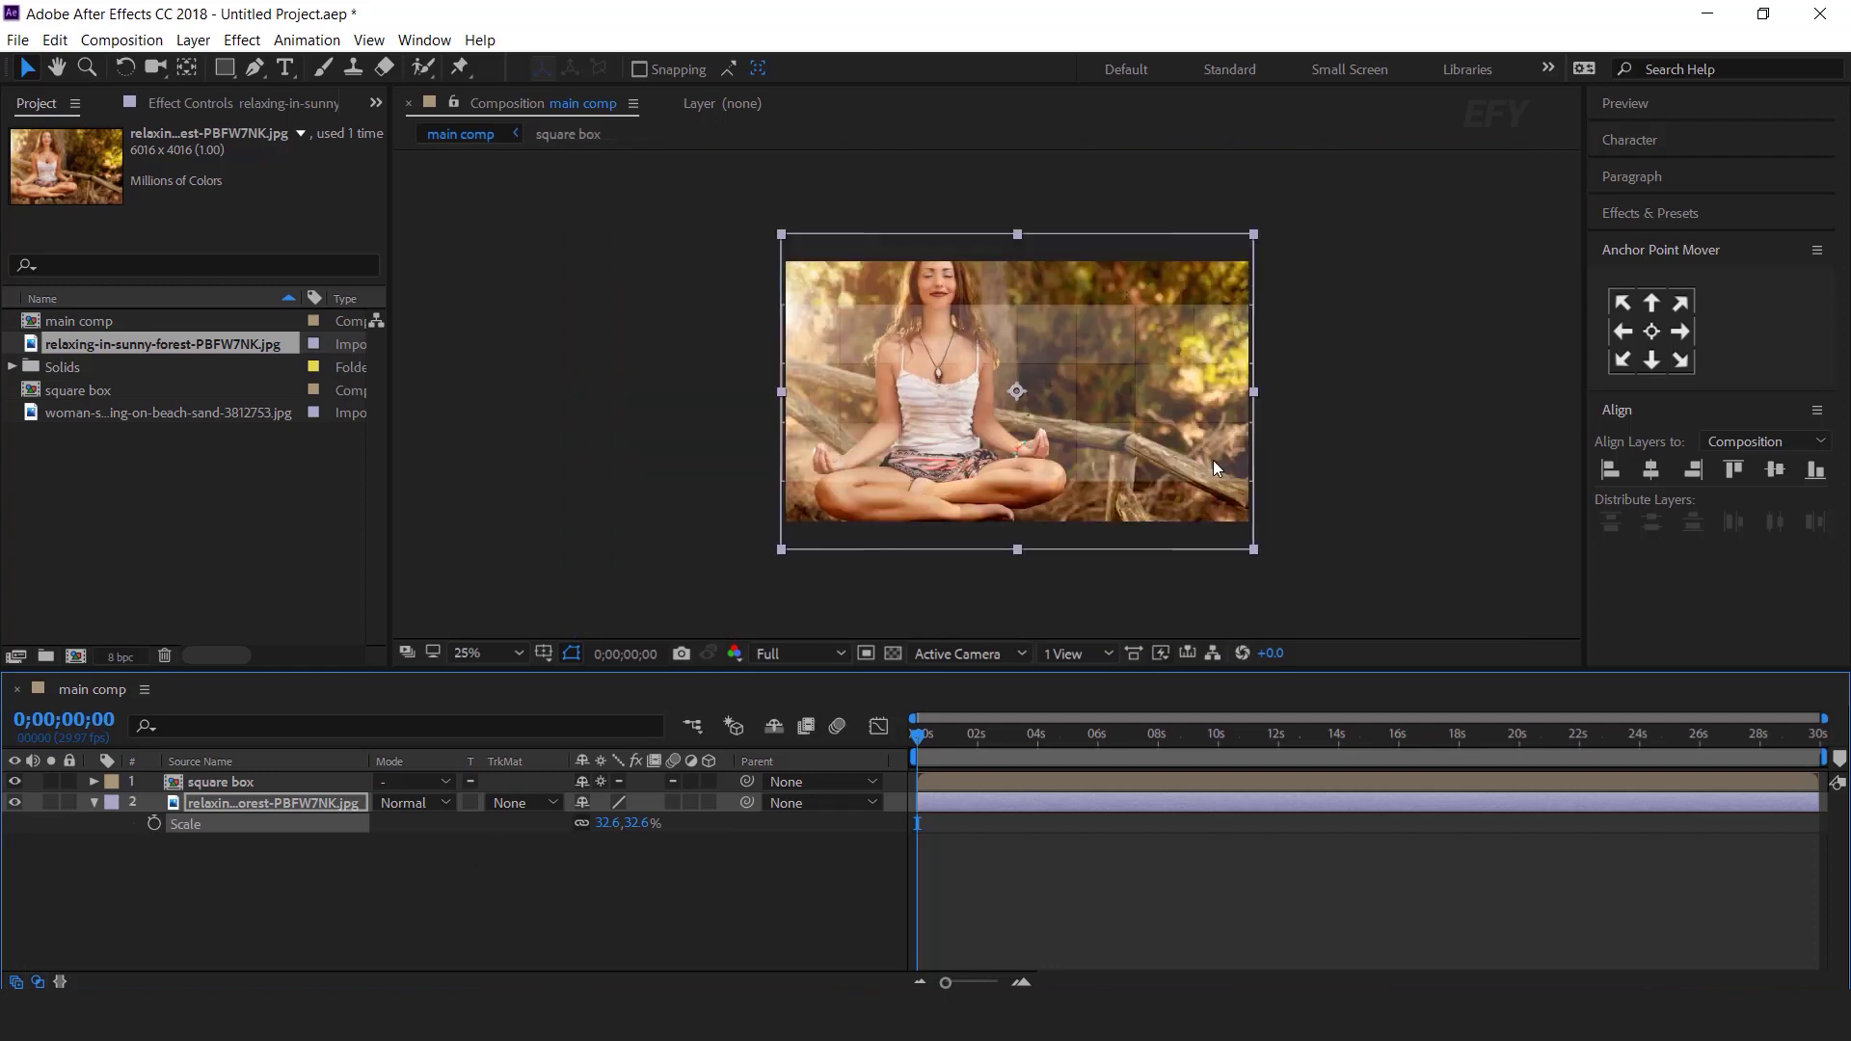
- Move the forest image down to bring the woman's face into the grid area, and apply the Motion Tile effect to it
{"action": "scroll", "coordinate": [986, 275], "scroll_direction": "up", "scroll_amount": 2}
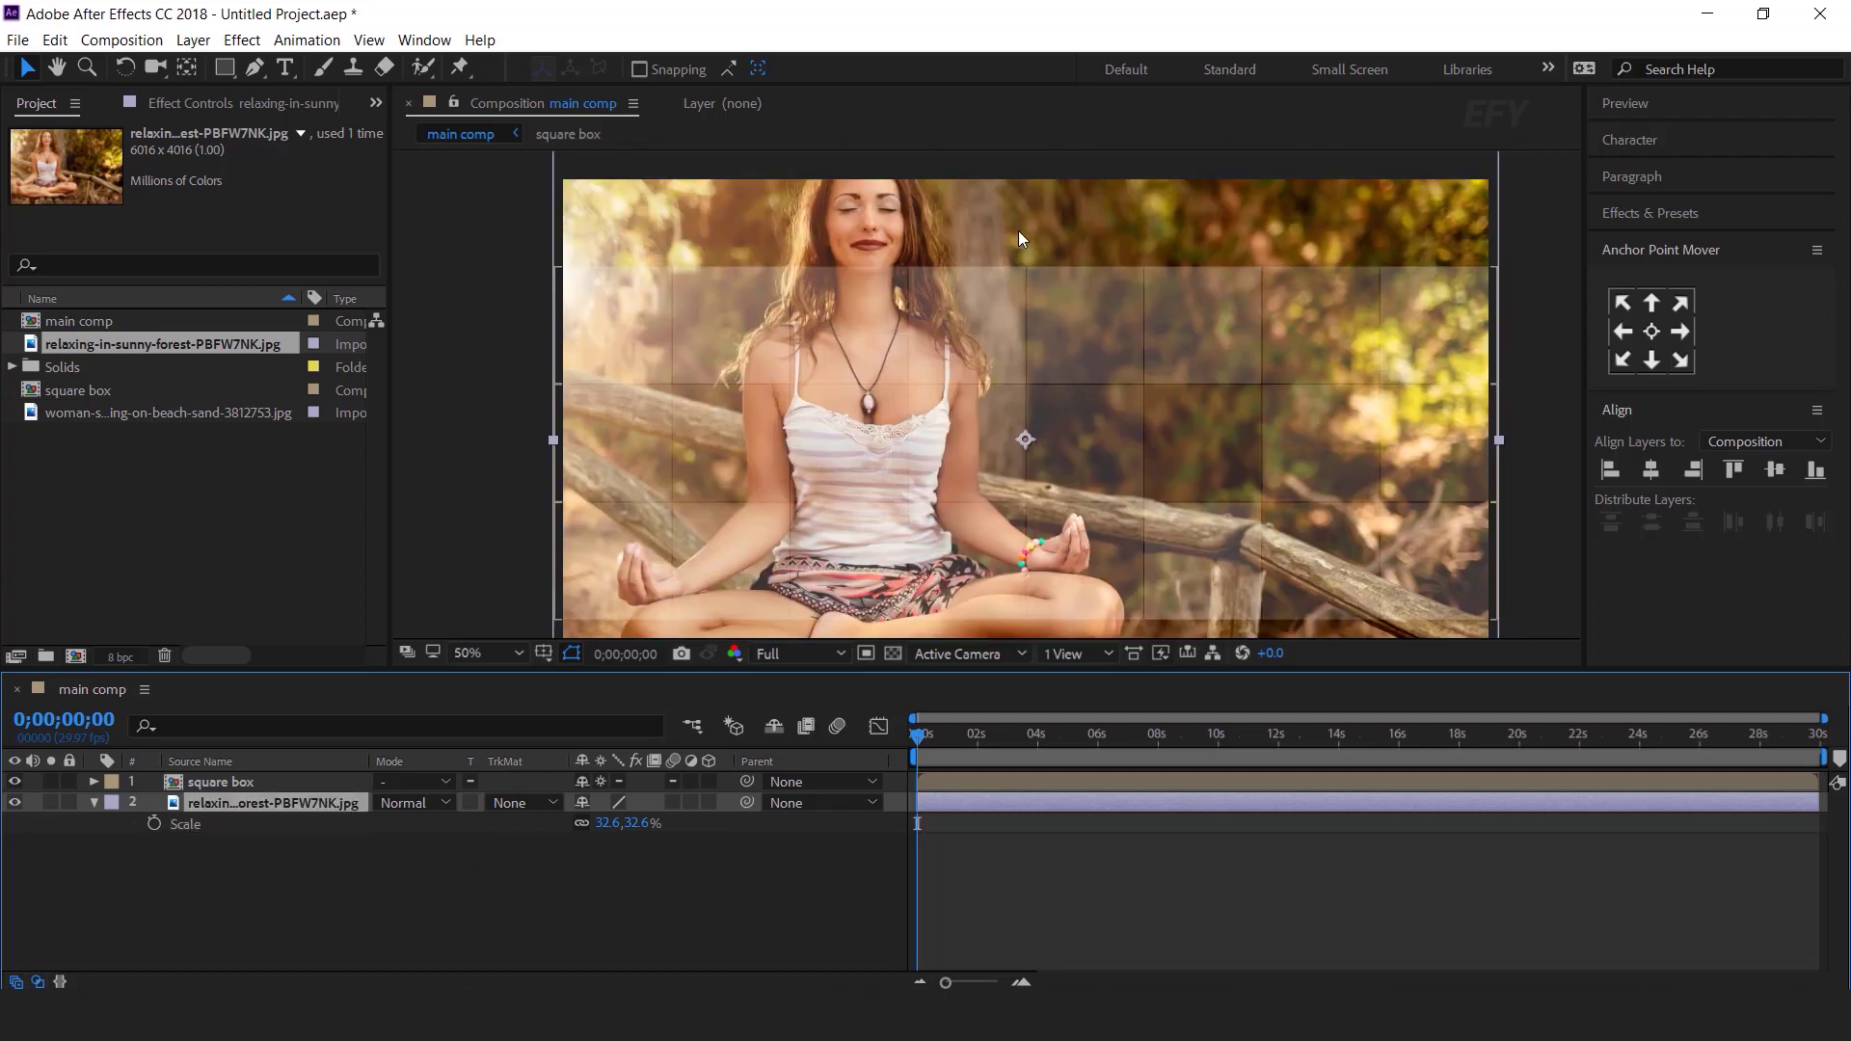
{"action": "left_click_drag", "start_coordinate": [1013, 246], "coordinate": [1041, 348]}
{"action": "left_click", "coordinate": [274, 826]}
{"action": "key", "text": "ctrl+space"}
{"action": "type", "text": "motion"}
{"action": "key", "text": "Return"}
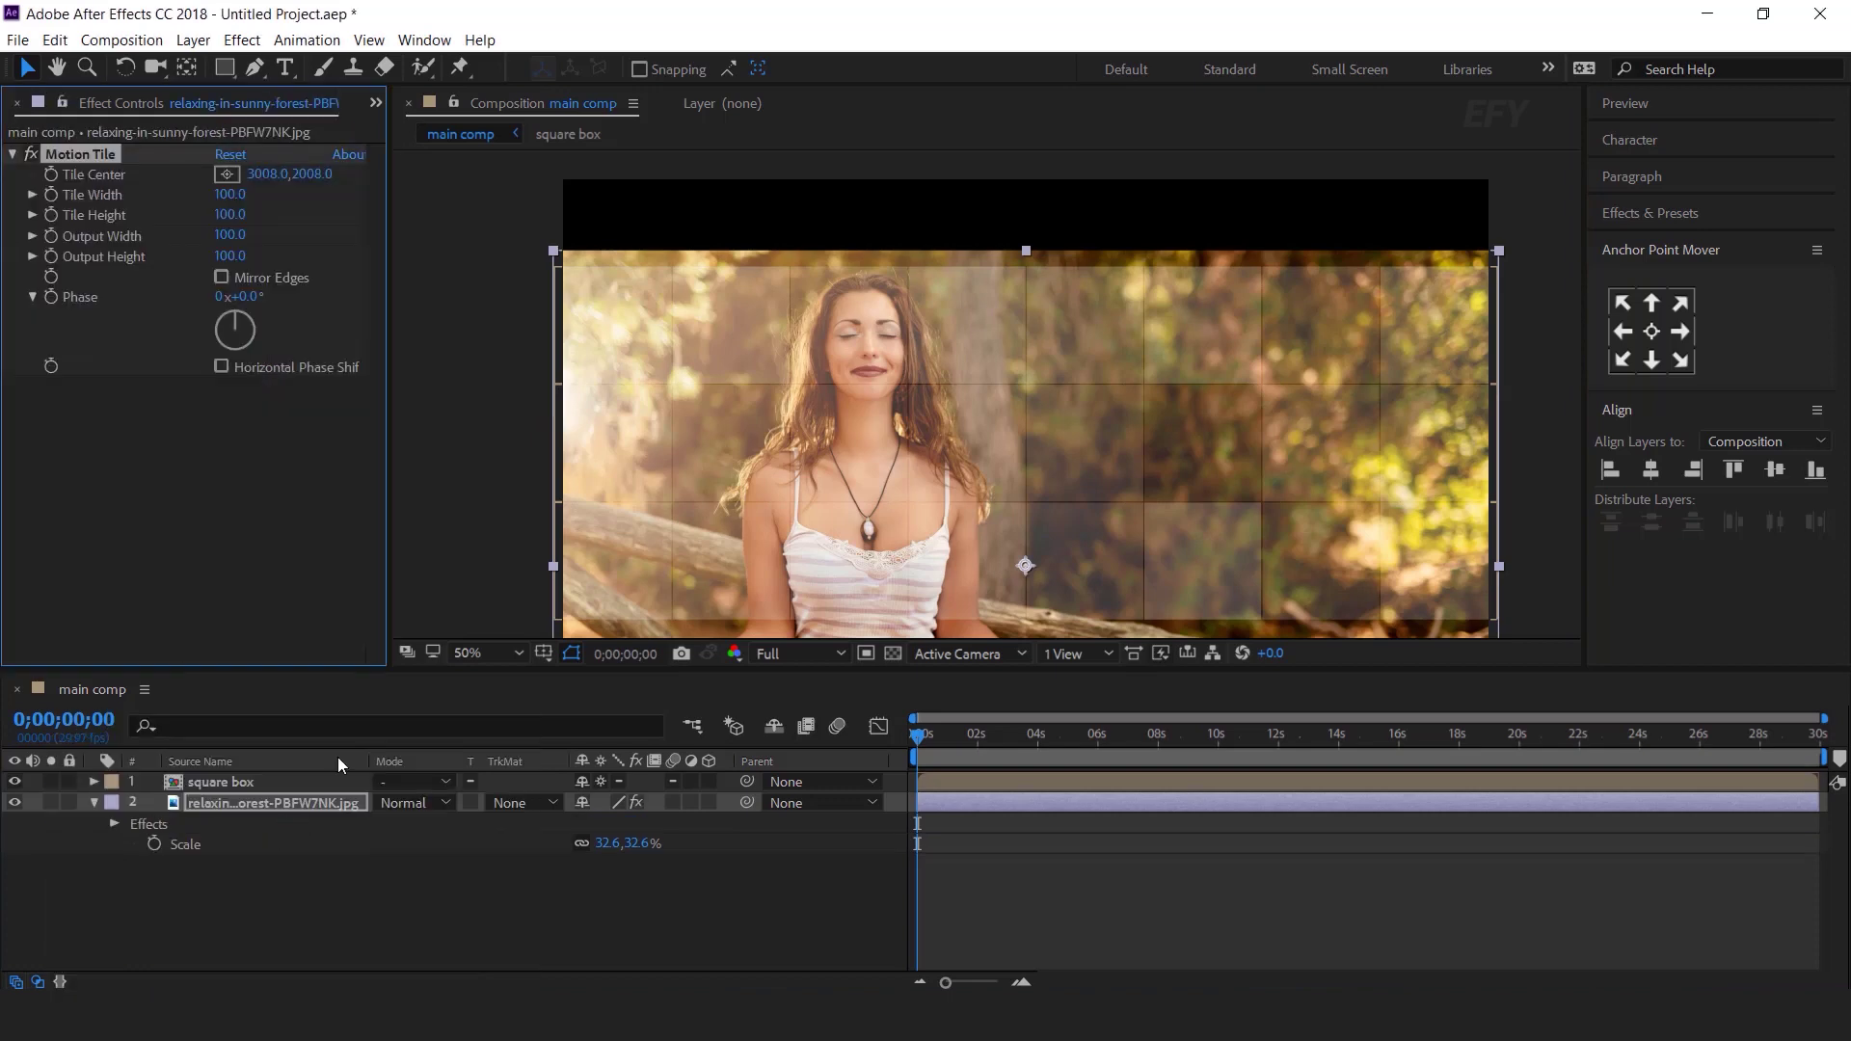
- Set Motion Tile's output width and output height to 200 and enable Mirror Edges
{"action": "left_click", "coordinate": [229, 236]}
{"action": "type", "text": "200"}
{"action": "key", "text": "Return"}
{"action": "left_click", "coordinate": [227, 257]}
{"action": "type", "text": "200"}
{"action": "key", "text": "Return"}
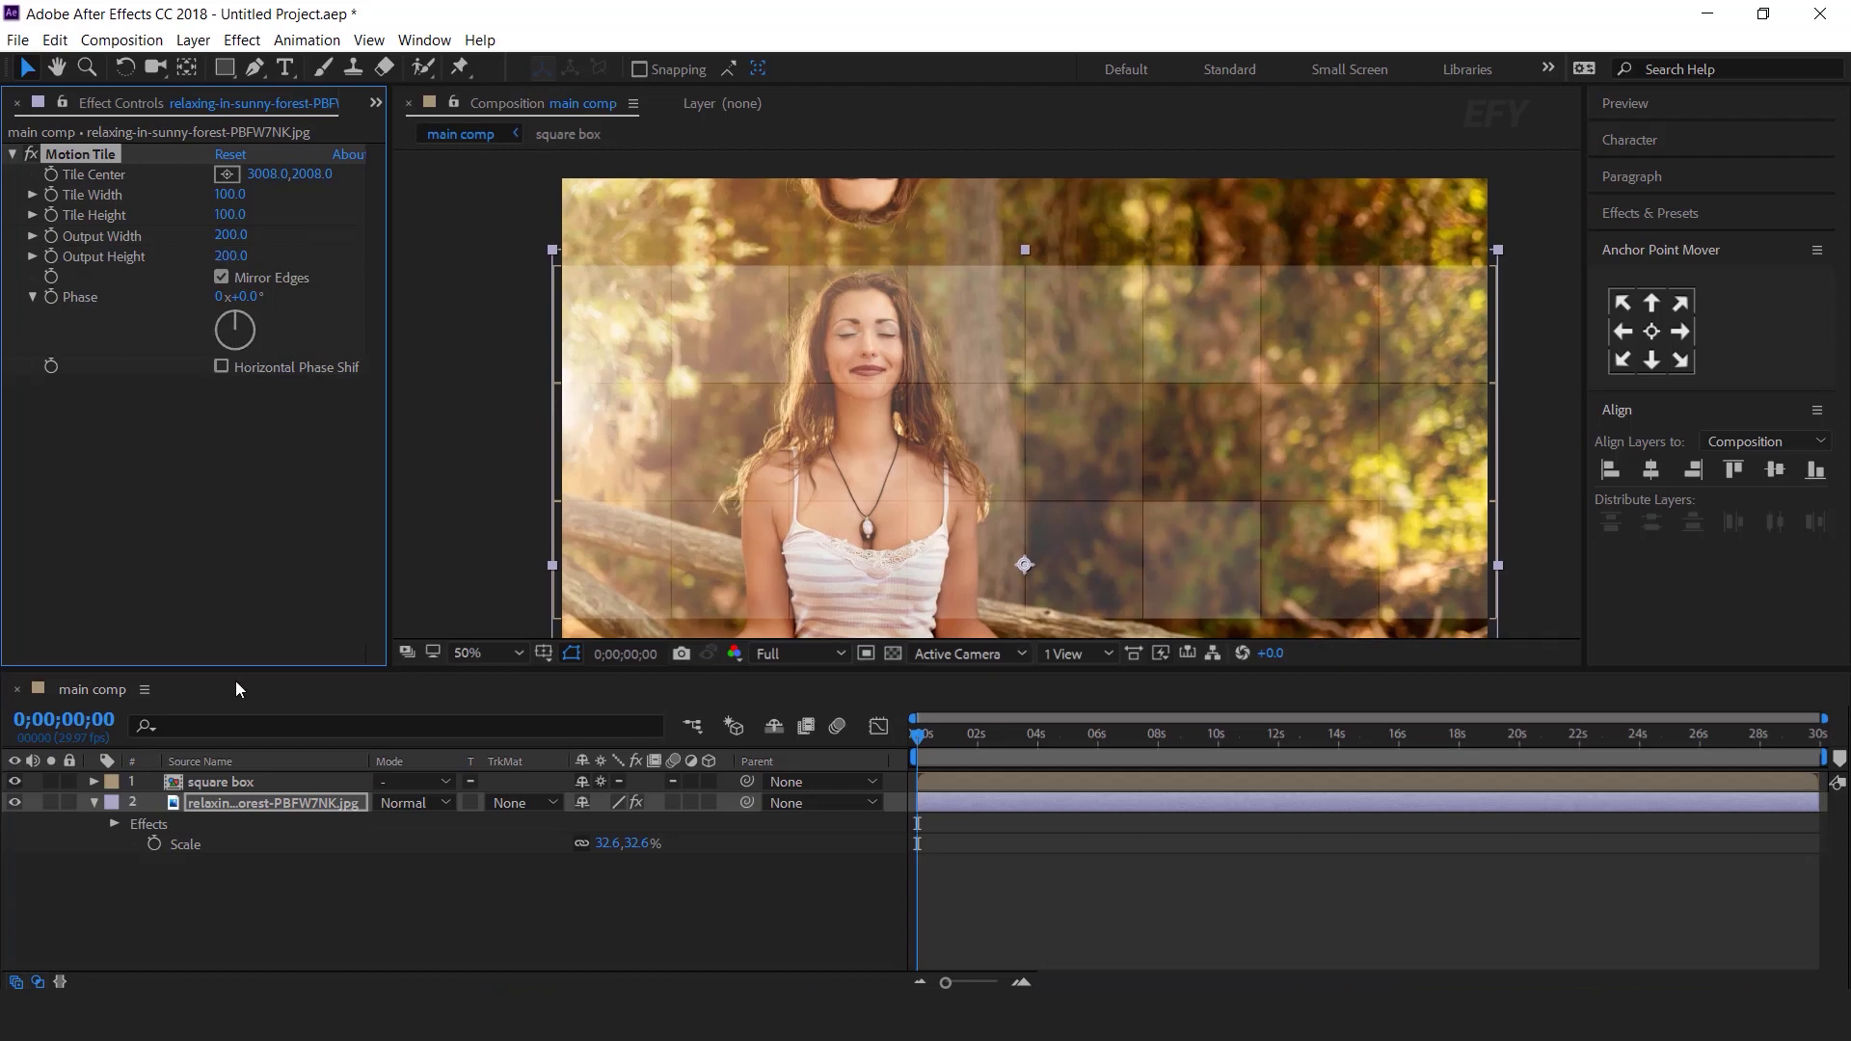
{"action": "left_click", "coordinate": [349, 877]}
- Animate the forest image's scale with a keyframe at the start and one of 34.3% at 0;00;13;27
{"action": "left_click", "coordinate": [218, 804]}
{"action": "key", "text": "s"}
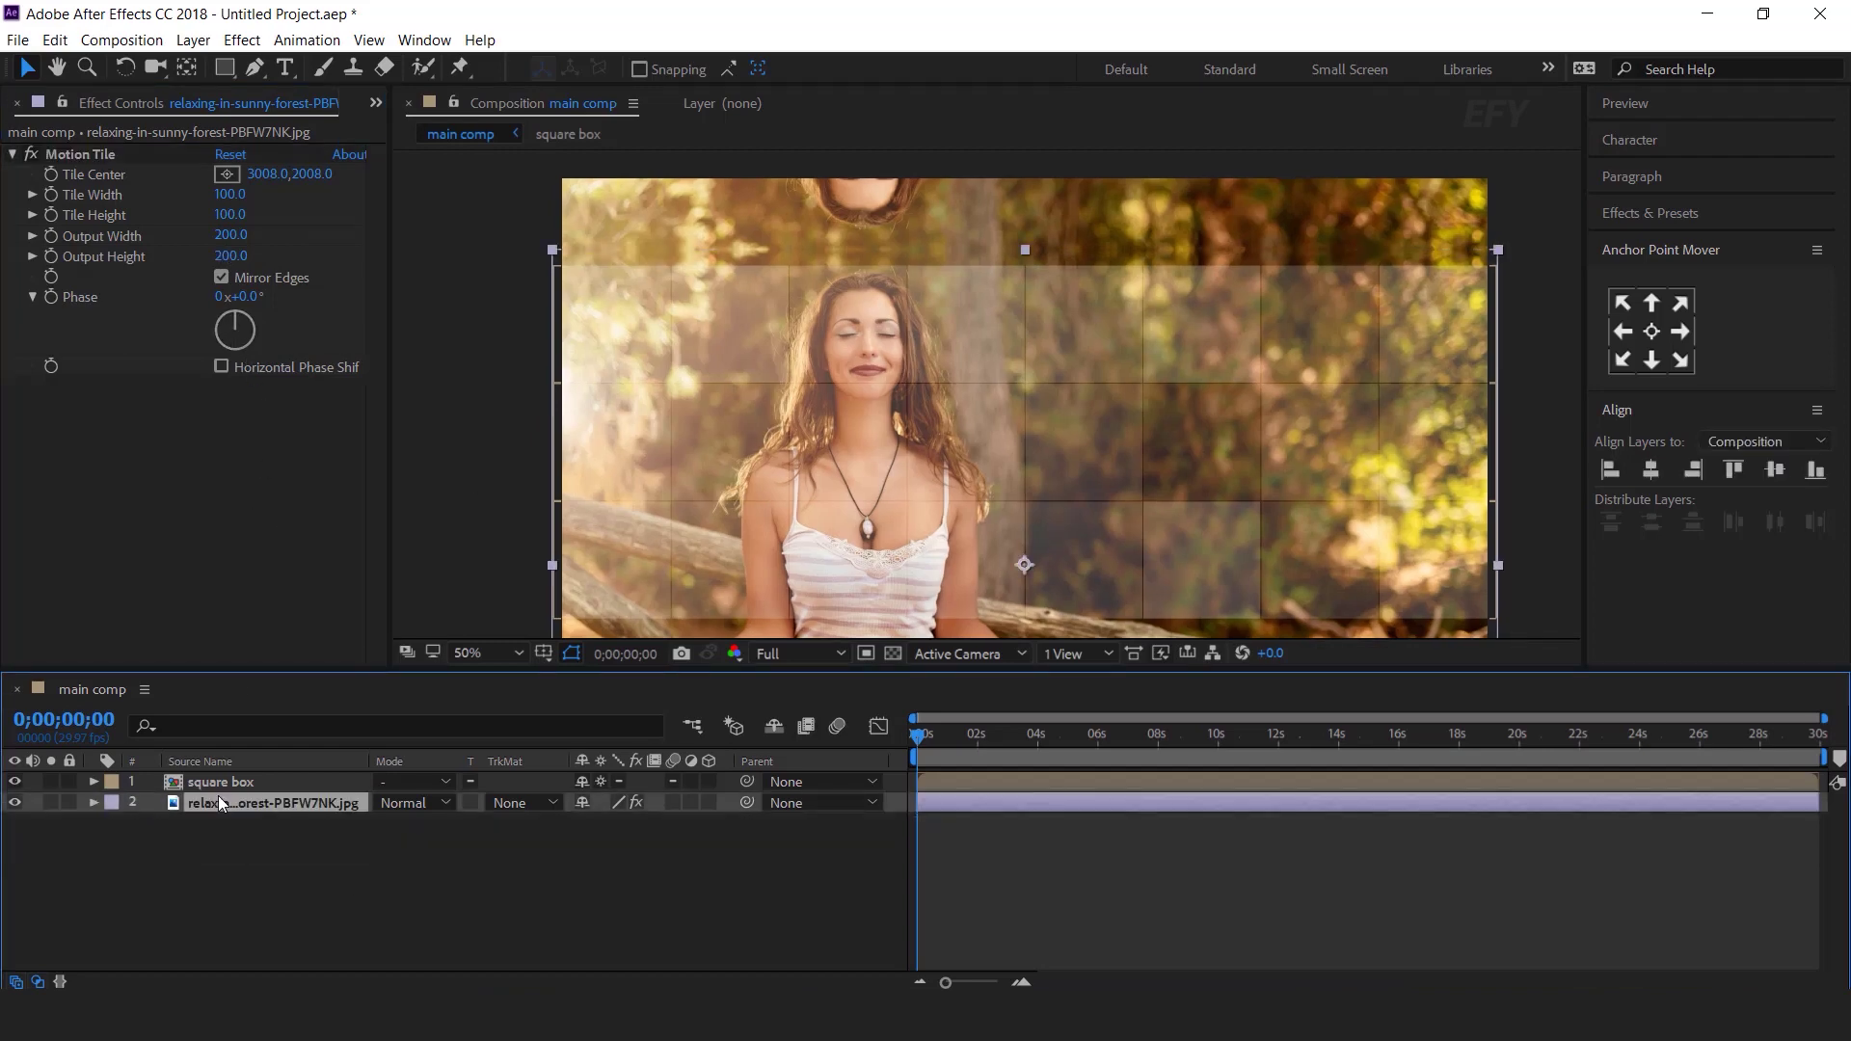
{"action": "left_click", "coordinate": [155, 825]}
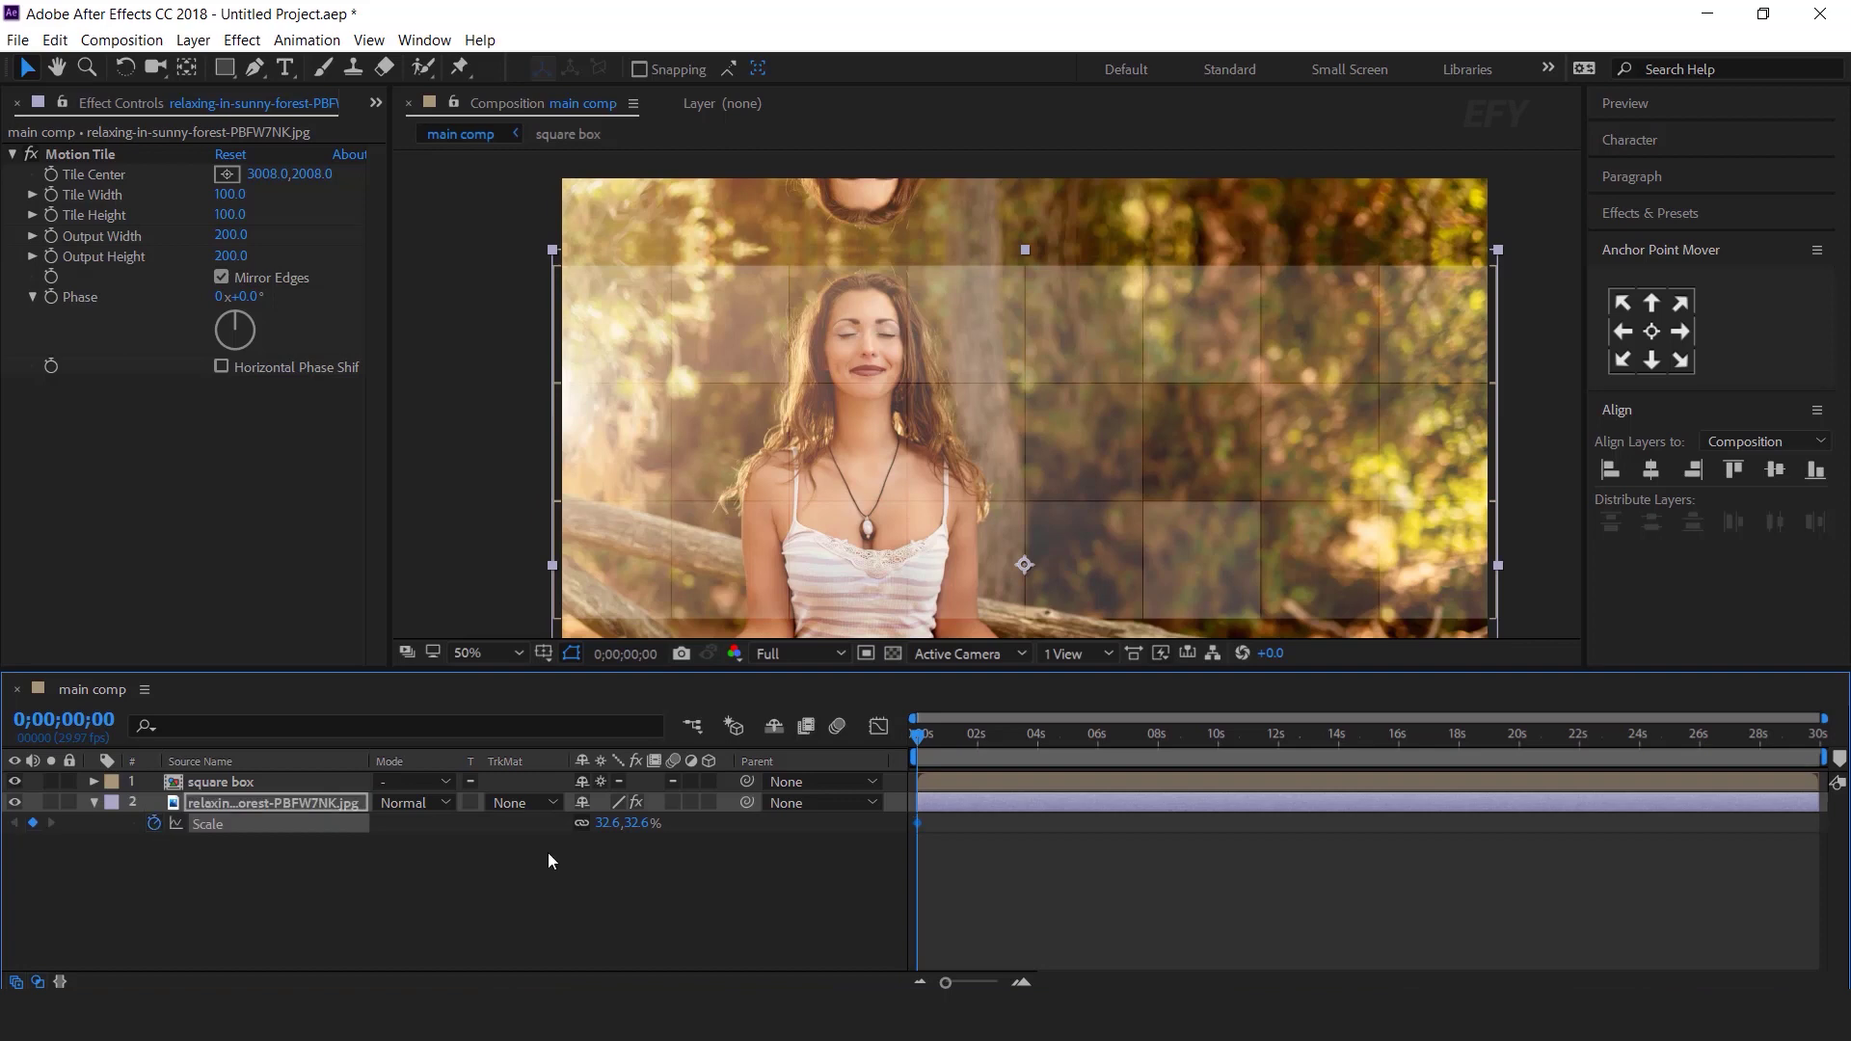
{"action": "left_click_drag", "start_coordinate": [916, 731], "coordinate": [1335, 745]}
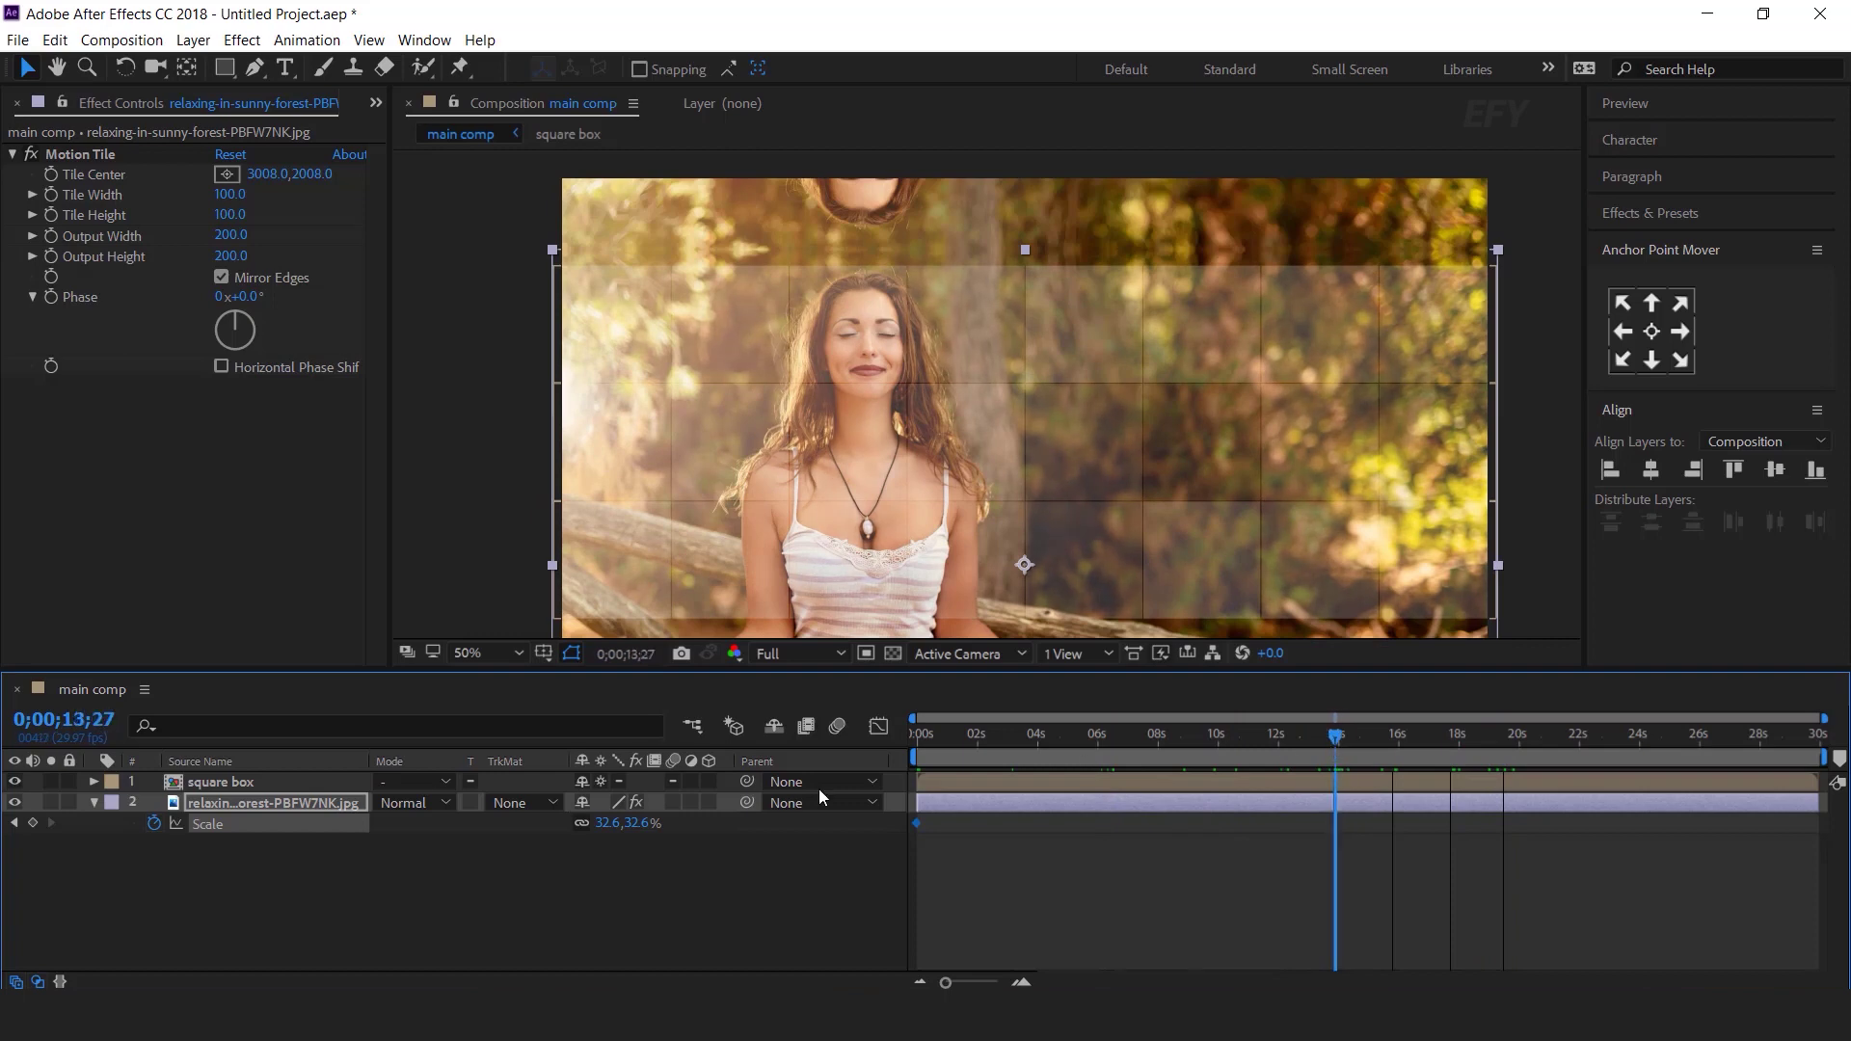
{"action": "left_click_drag", "start_coordinate": [641, 825], "coordinate": [637, 823]}
{"action": "left_click_drag", "start_coordinate": [642, 822], "coordinate": [655, 822]}
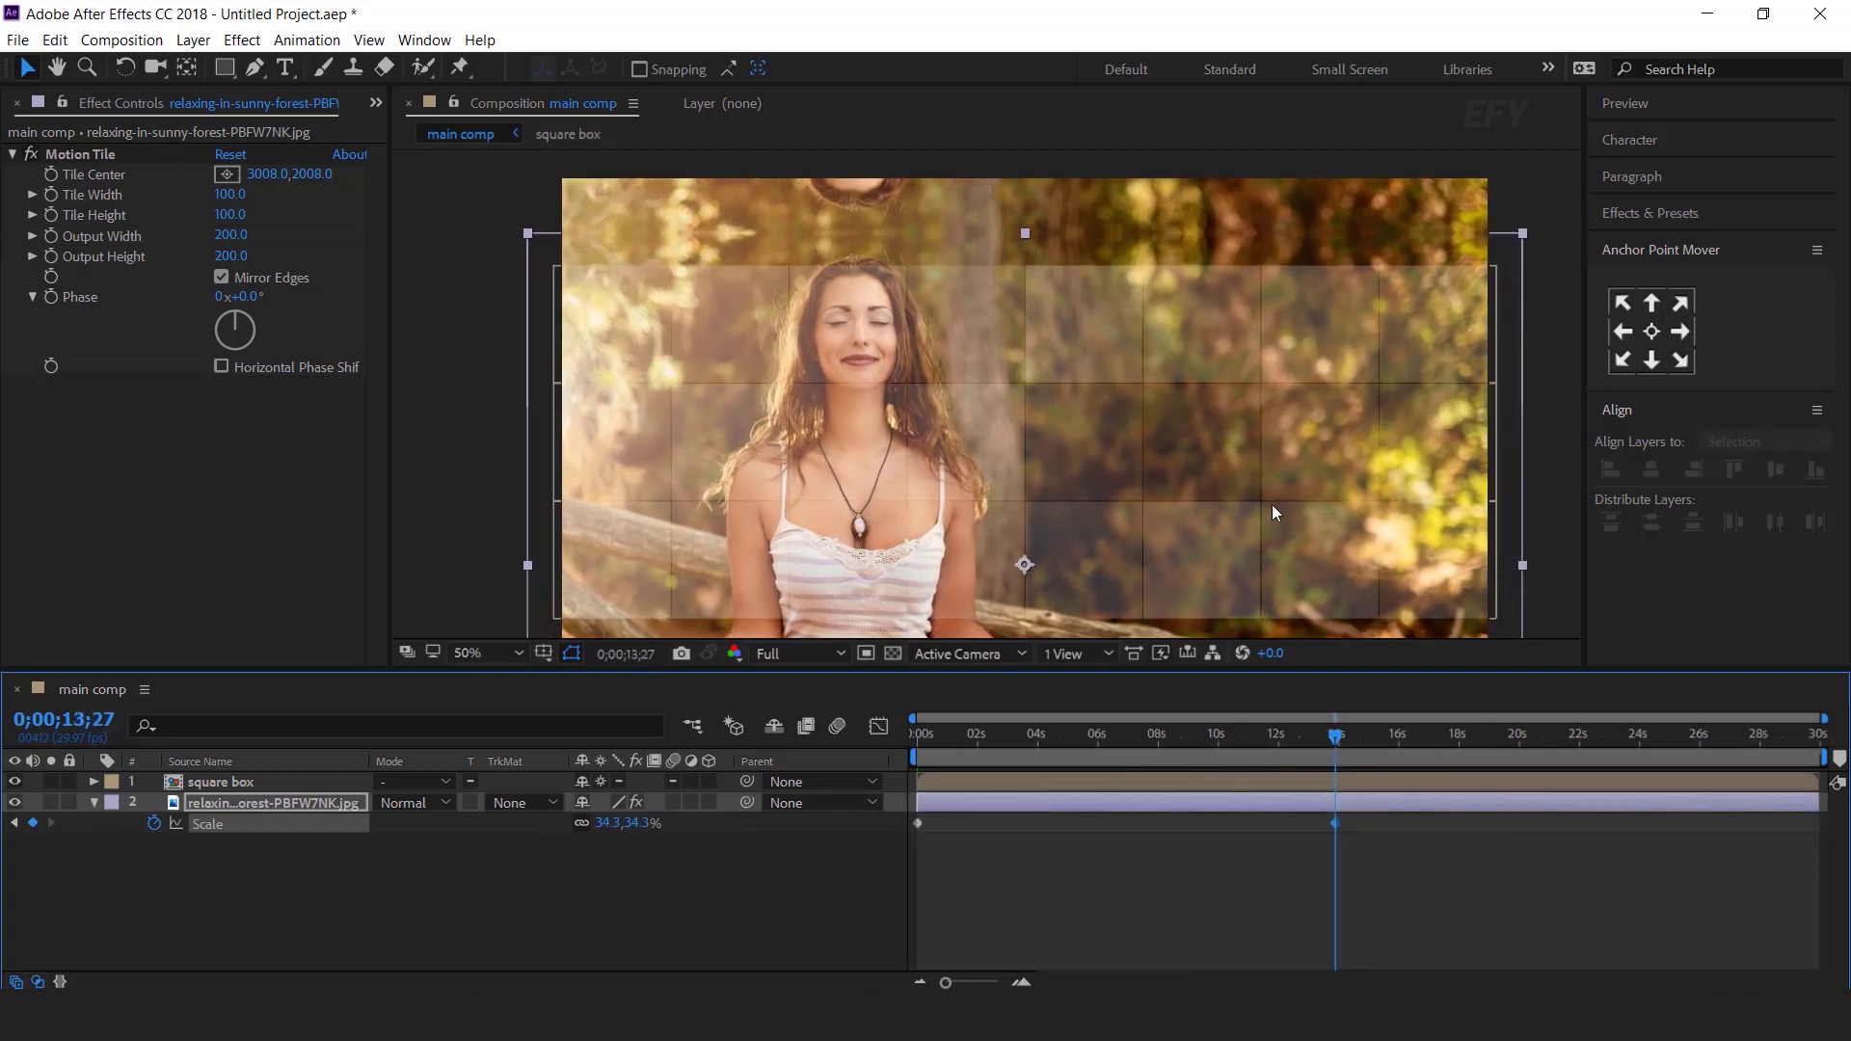
- Reduce the forest image's scale at the first keyframe to 29.7%
{"action": "left_click_drag", "start_coordinate": [946, 734], "coordinate": [771, 762]}
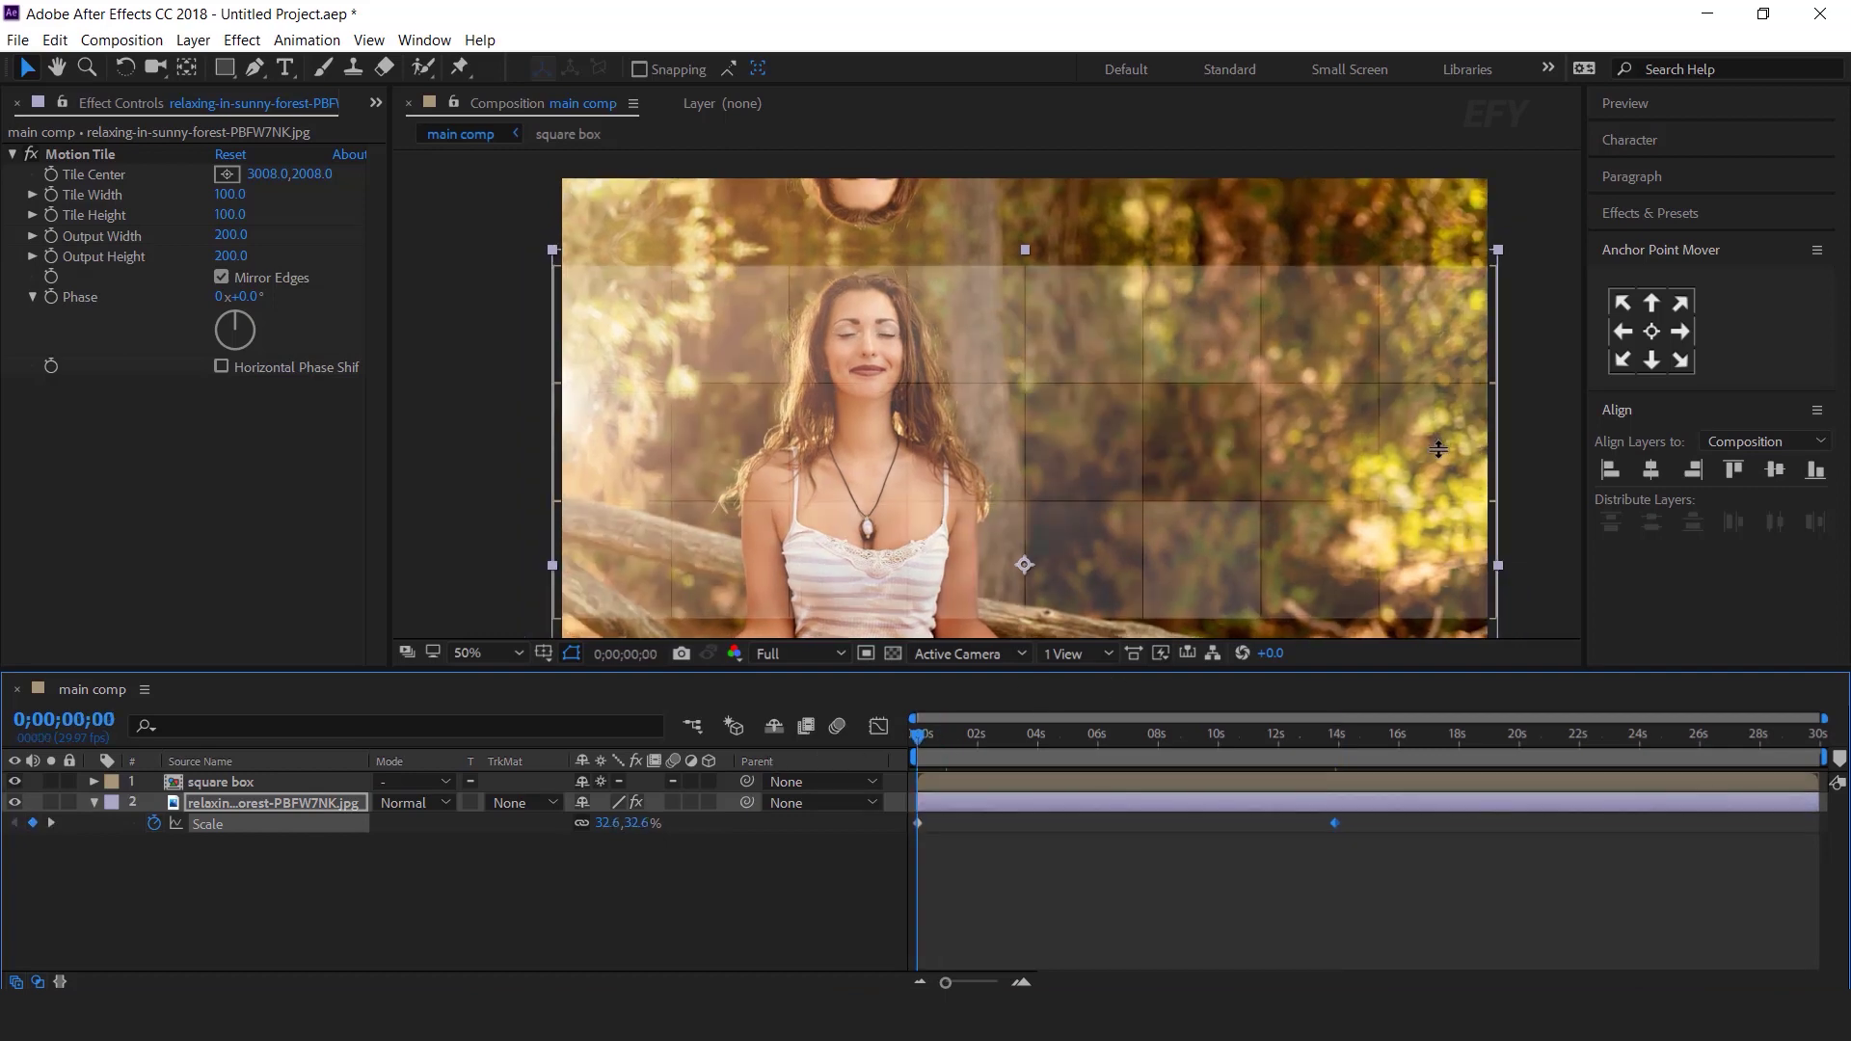
{"action": "left_click_drag", "start_coordinate": [1497, 566], "coordinate": [1459, 568]}
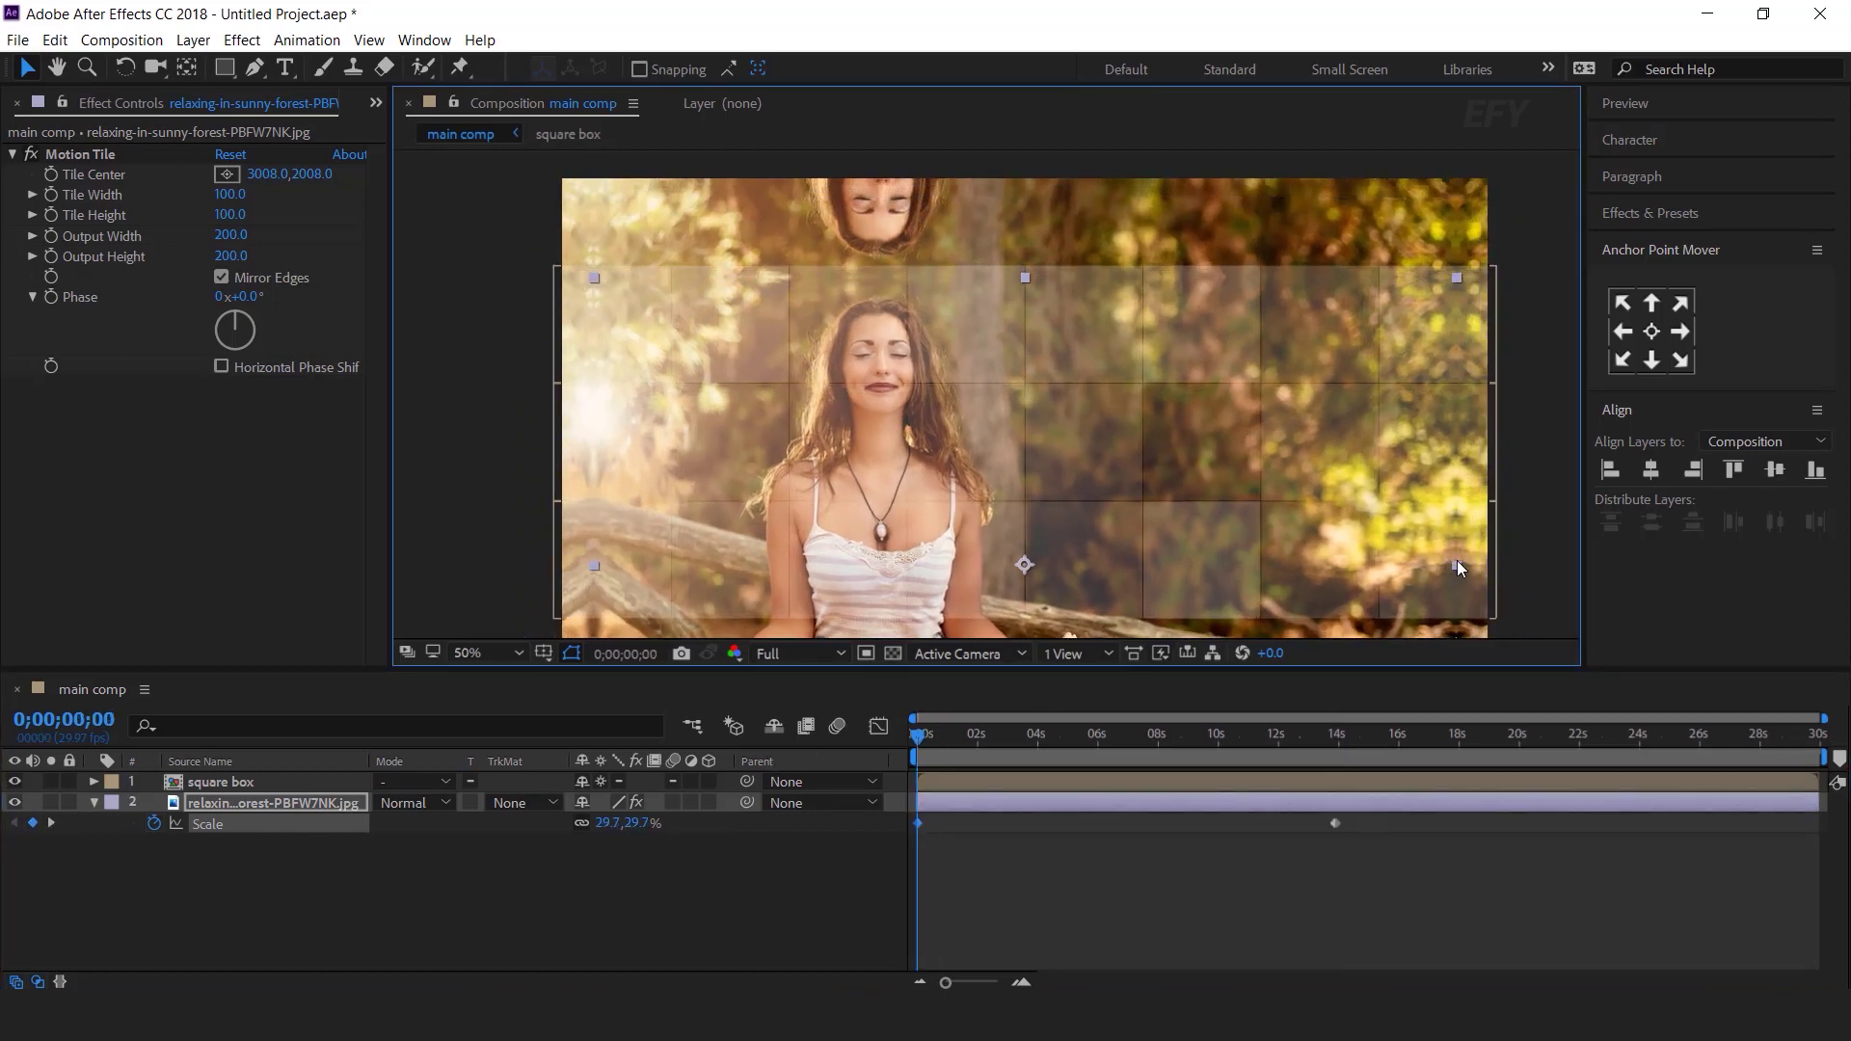
{"action": "left_click", "coordinate": [738, 878]}
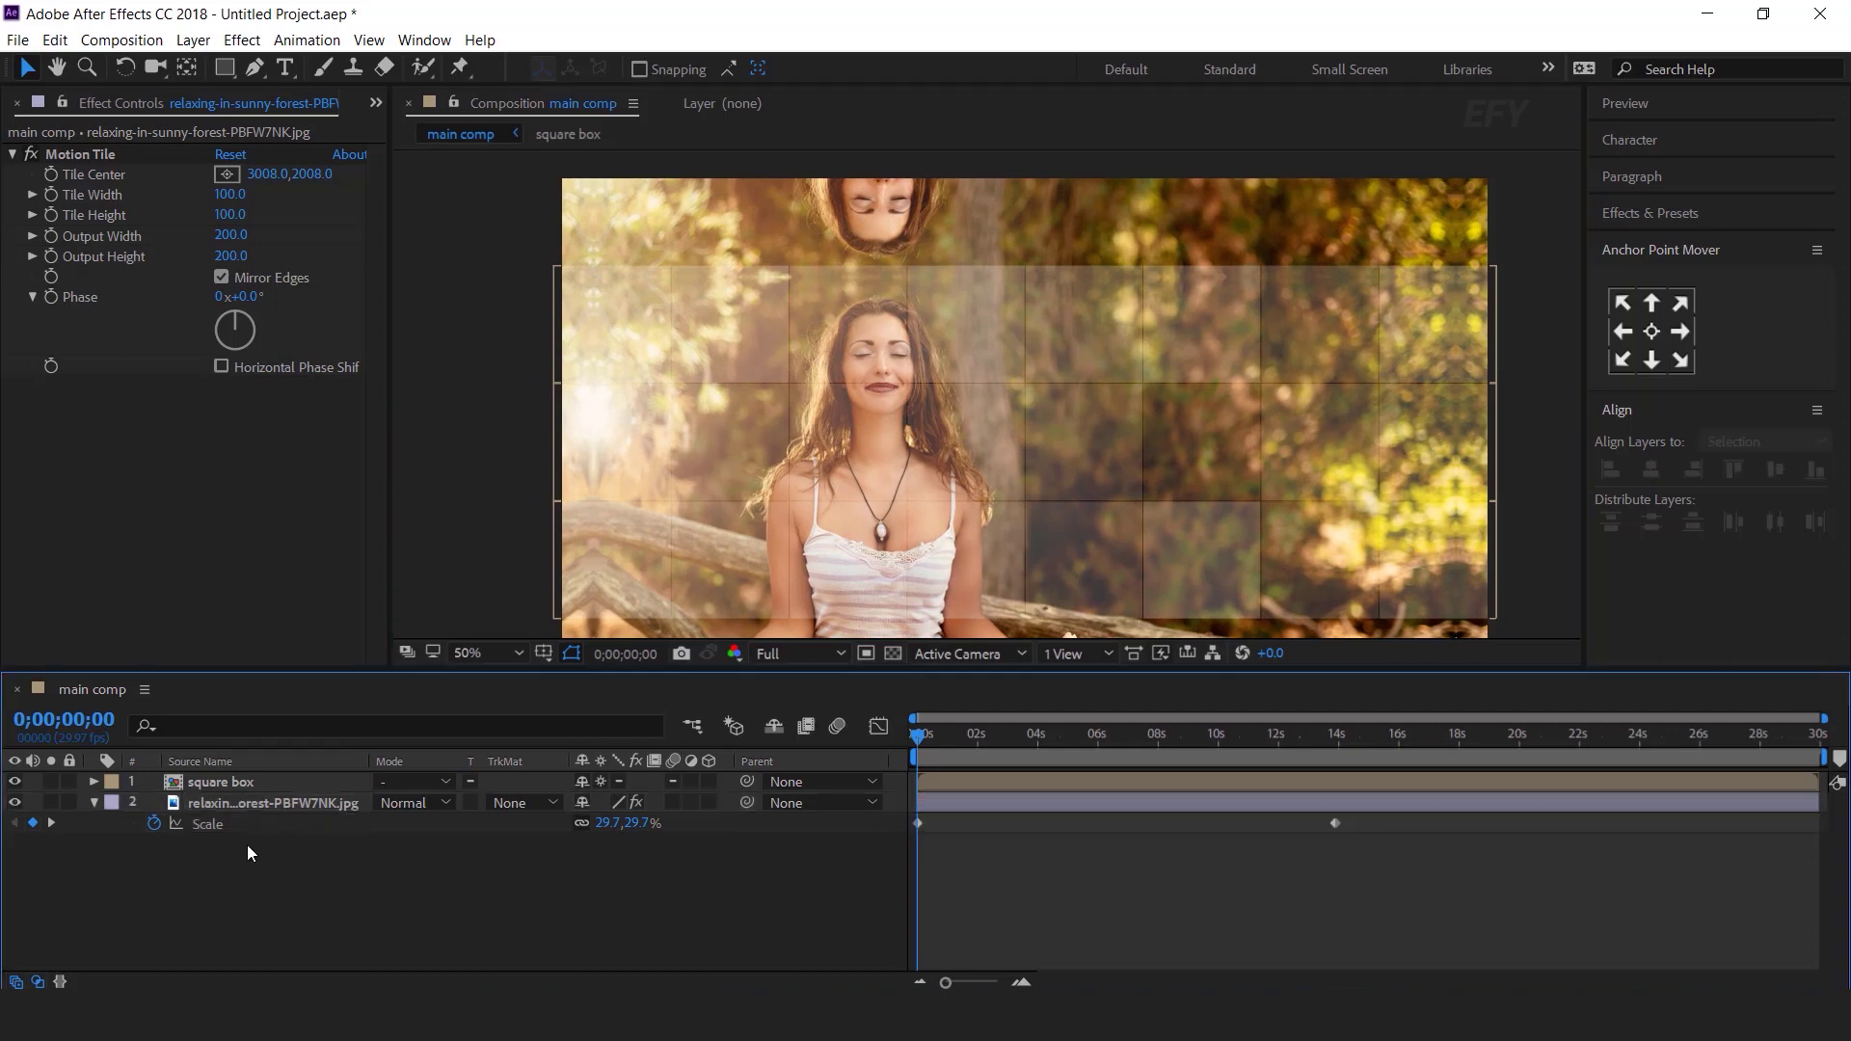
- Pre-compose the square box and forest image layers into a new composition named "Image 1"
{"action": "left_click", "coordinate": [93, 802]}
{"action": "left_click_drag", "start_coordinate": [454, 901], "coordinate": [217, 773]}
{"action": "right_click", "coordinate": [300, 801]}
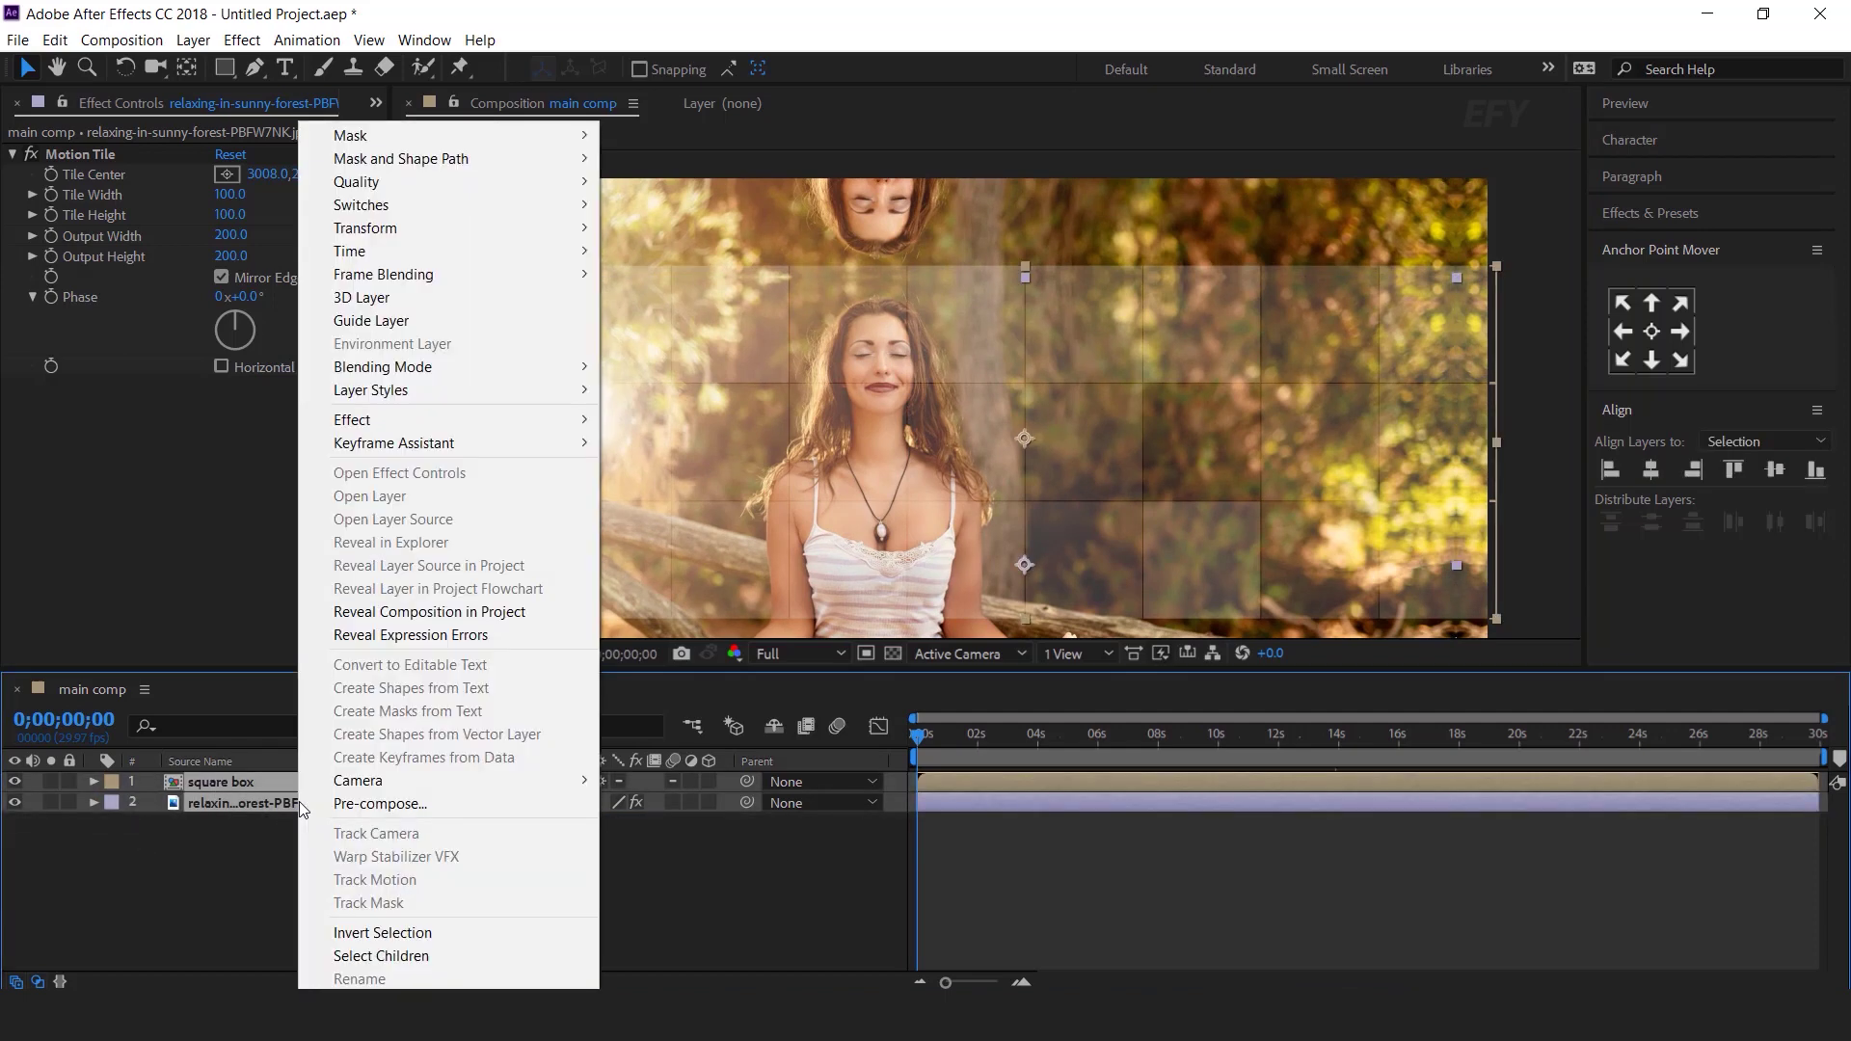
{"action": "left_click", "coordinate": [403, 806]}
{"action": "left_click", "coordinate": [1149, 512]}
{"action": "left_click_drag", "start_coordinate": [1149, 512], "coordinate": [976, 514]}
{"action": "type", "text": "Image 1"}
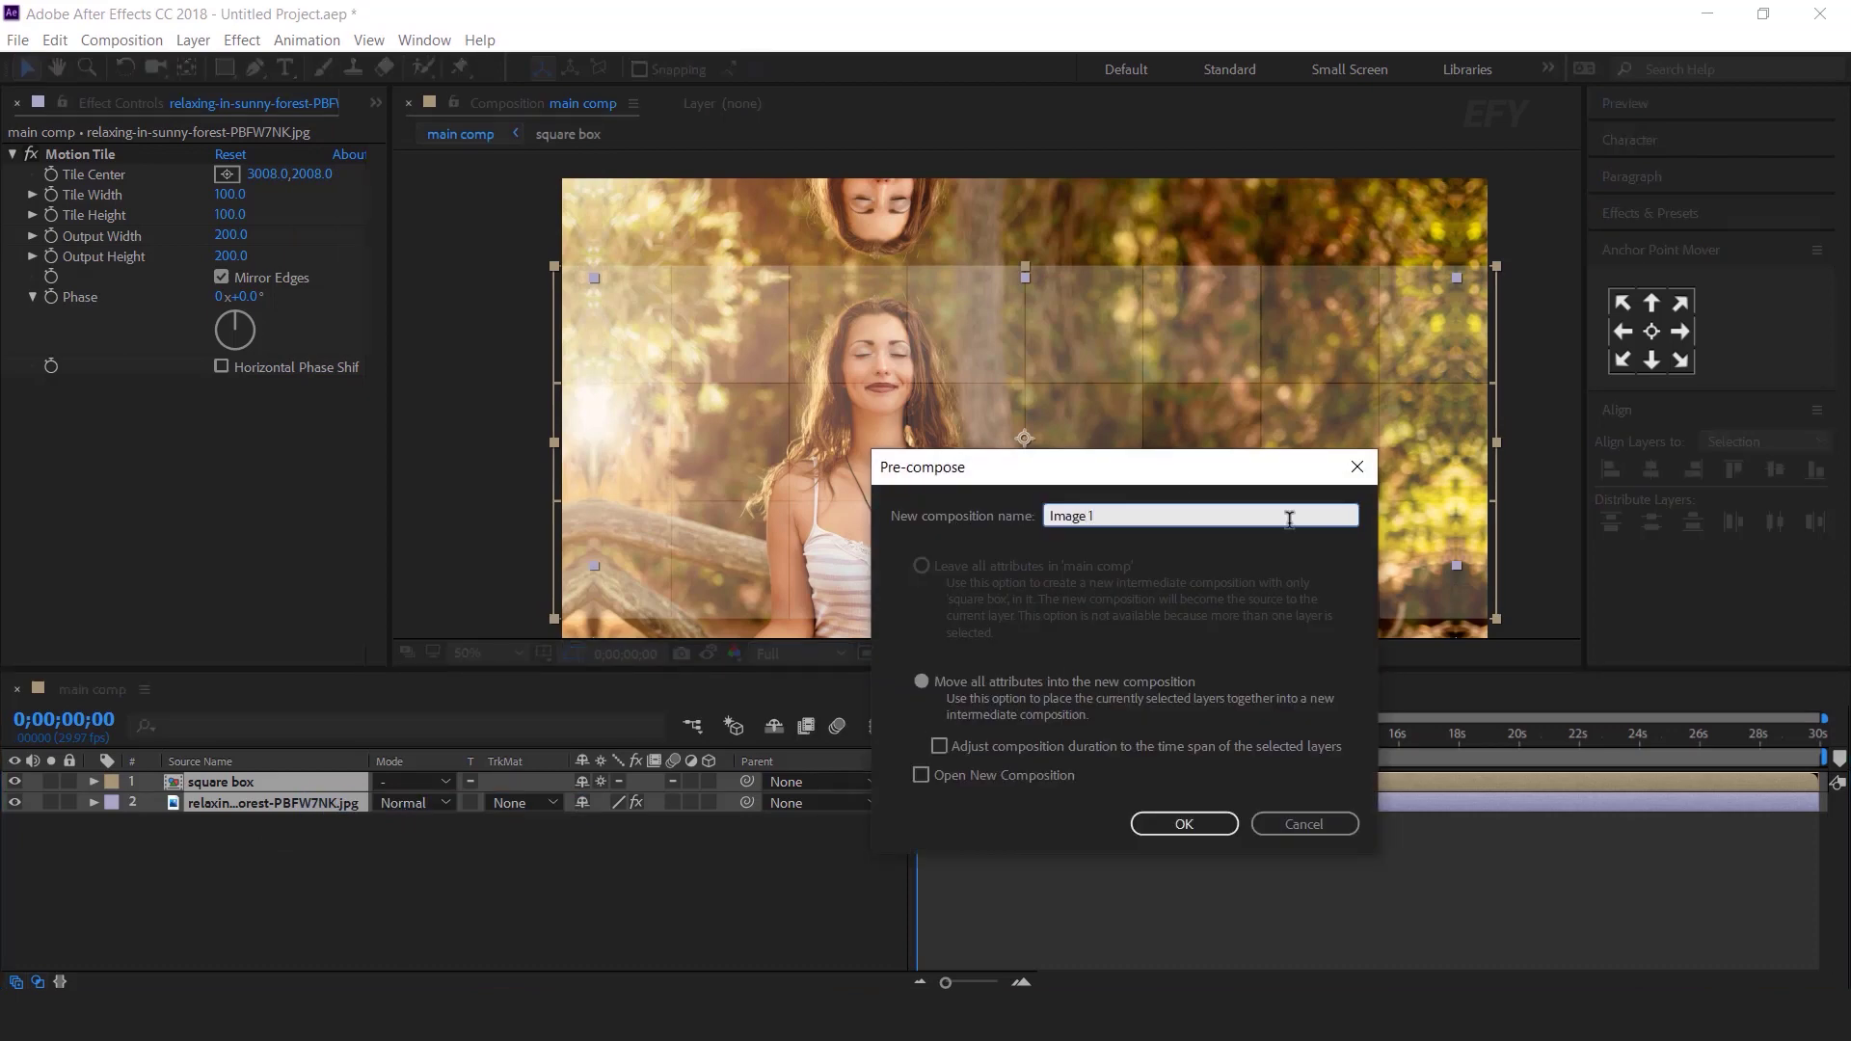
{"action": "key", "text": "Return"}
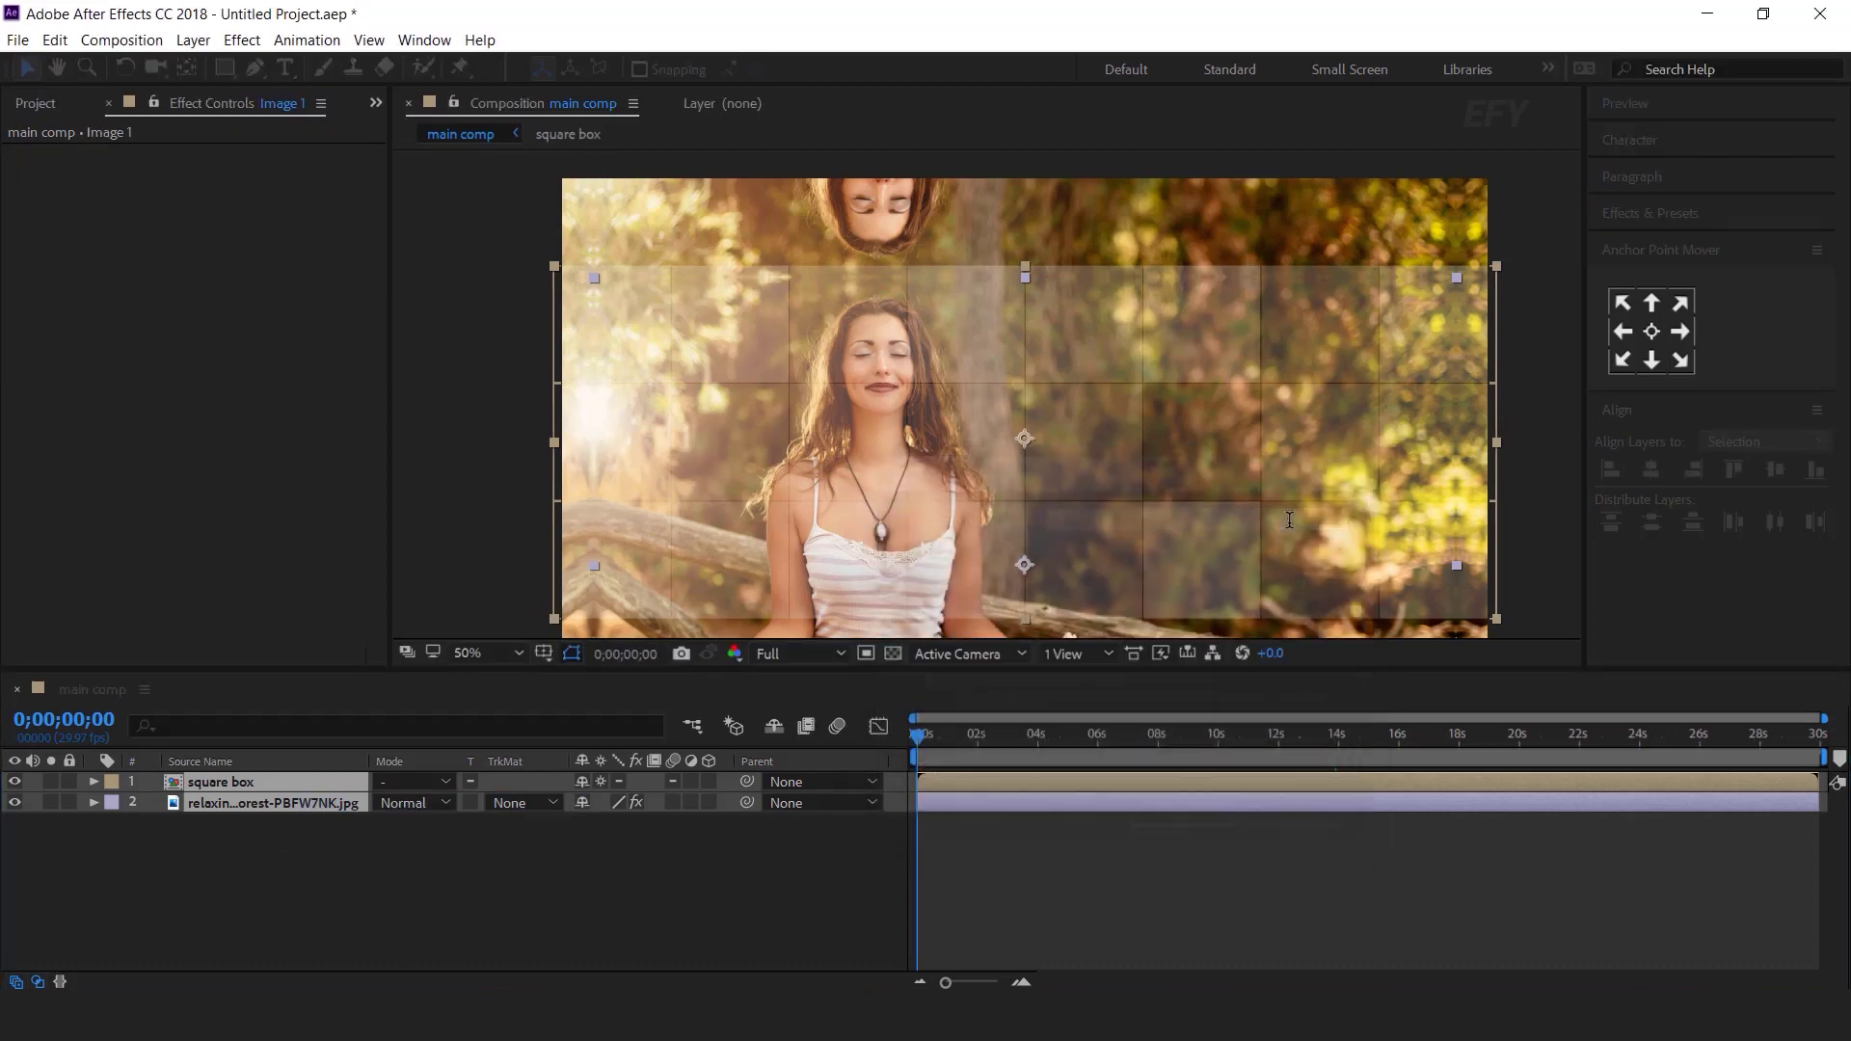
{"action": "left_click", "coordinate": [682, 857]}
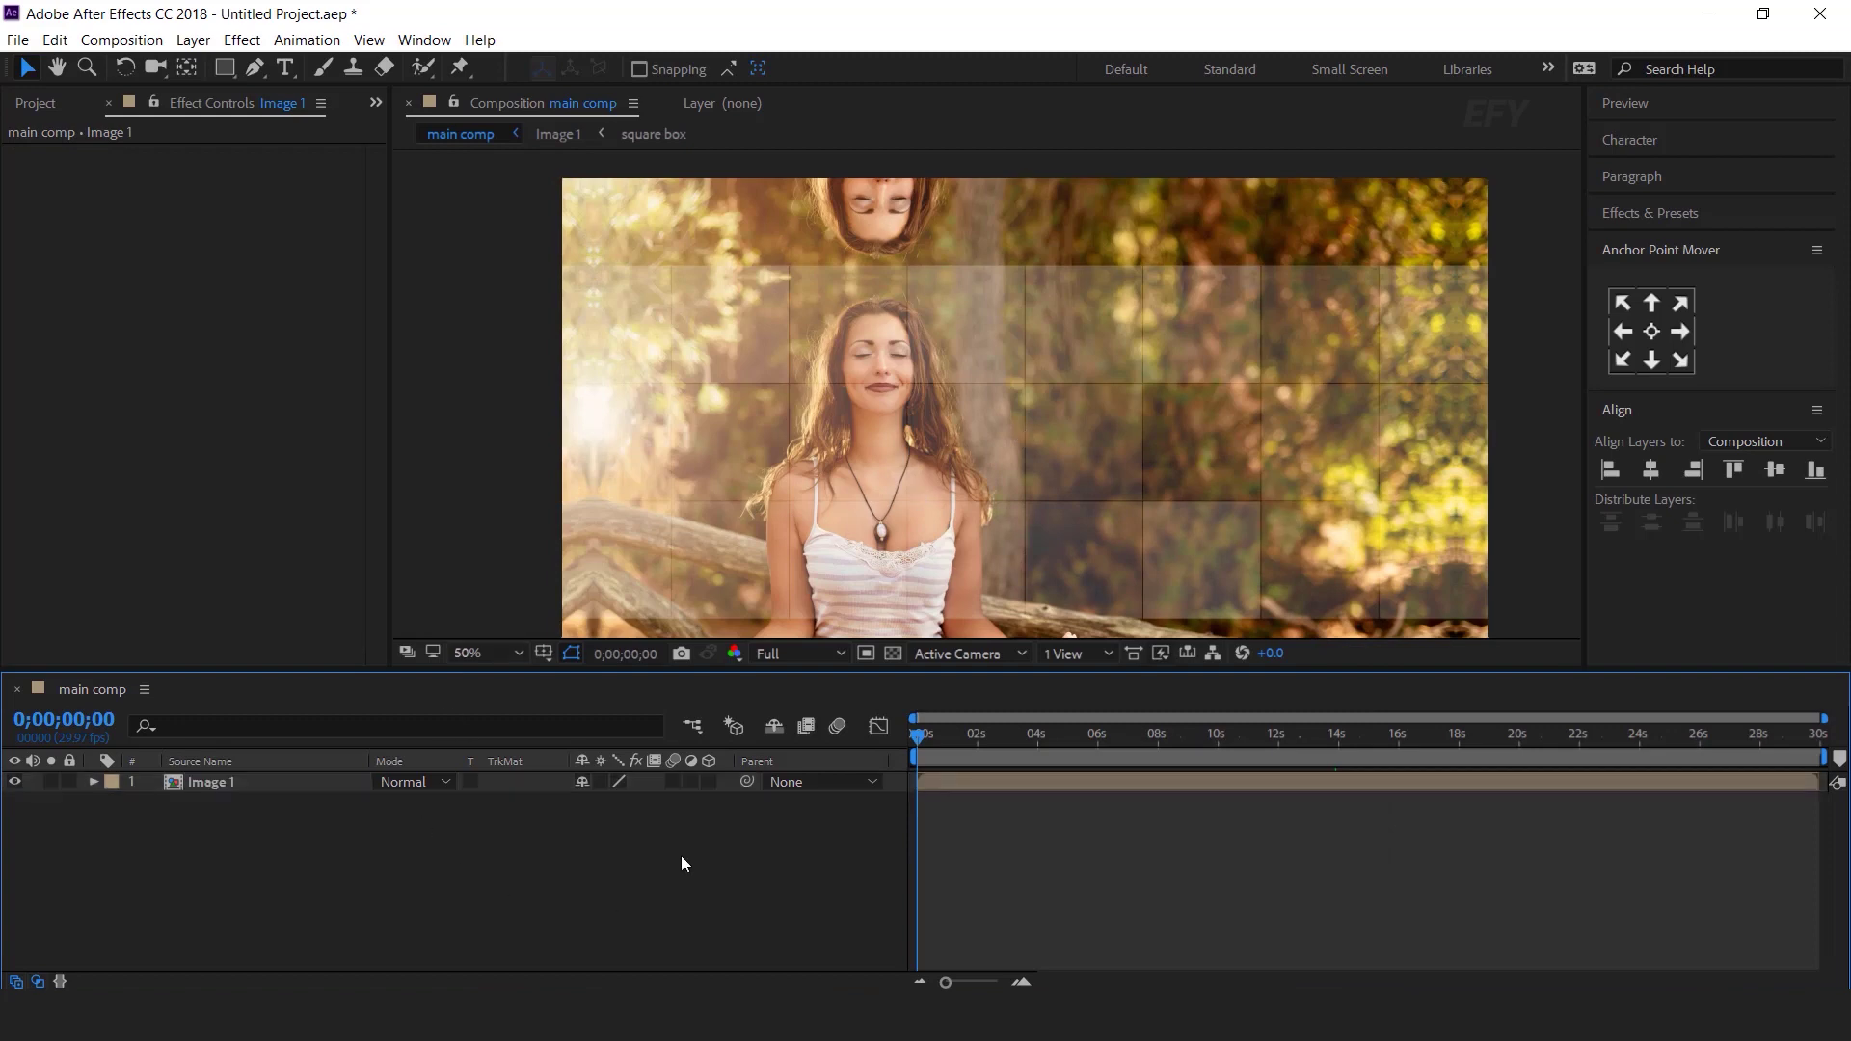
- Duplicate the square box composition among the project items
{"action": "left_click", "coordinate": [29, 104]}
{"action": "left_click", "coordinate": [145, 566]}
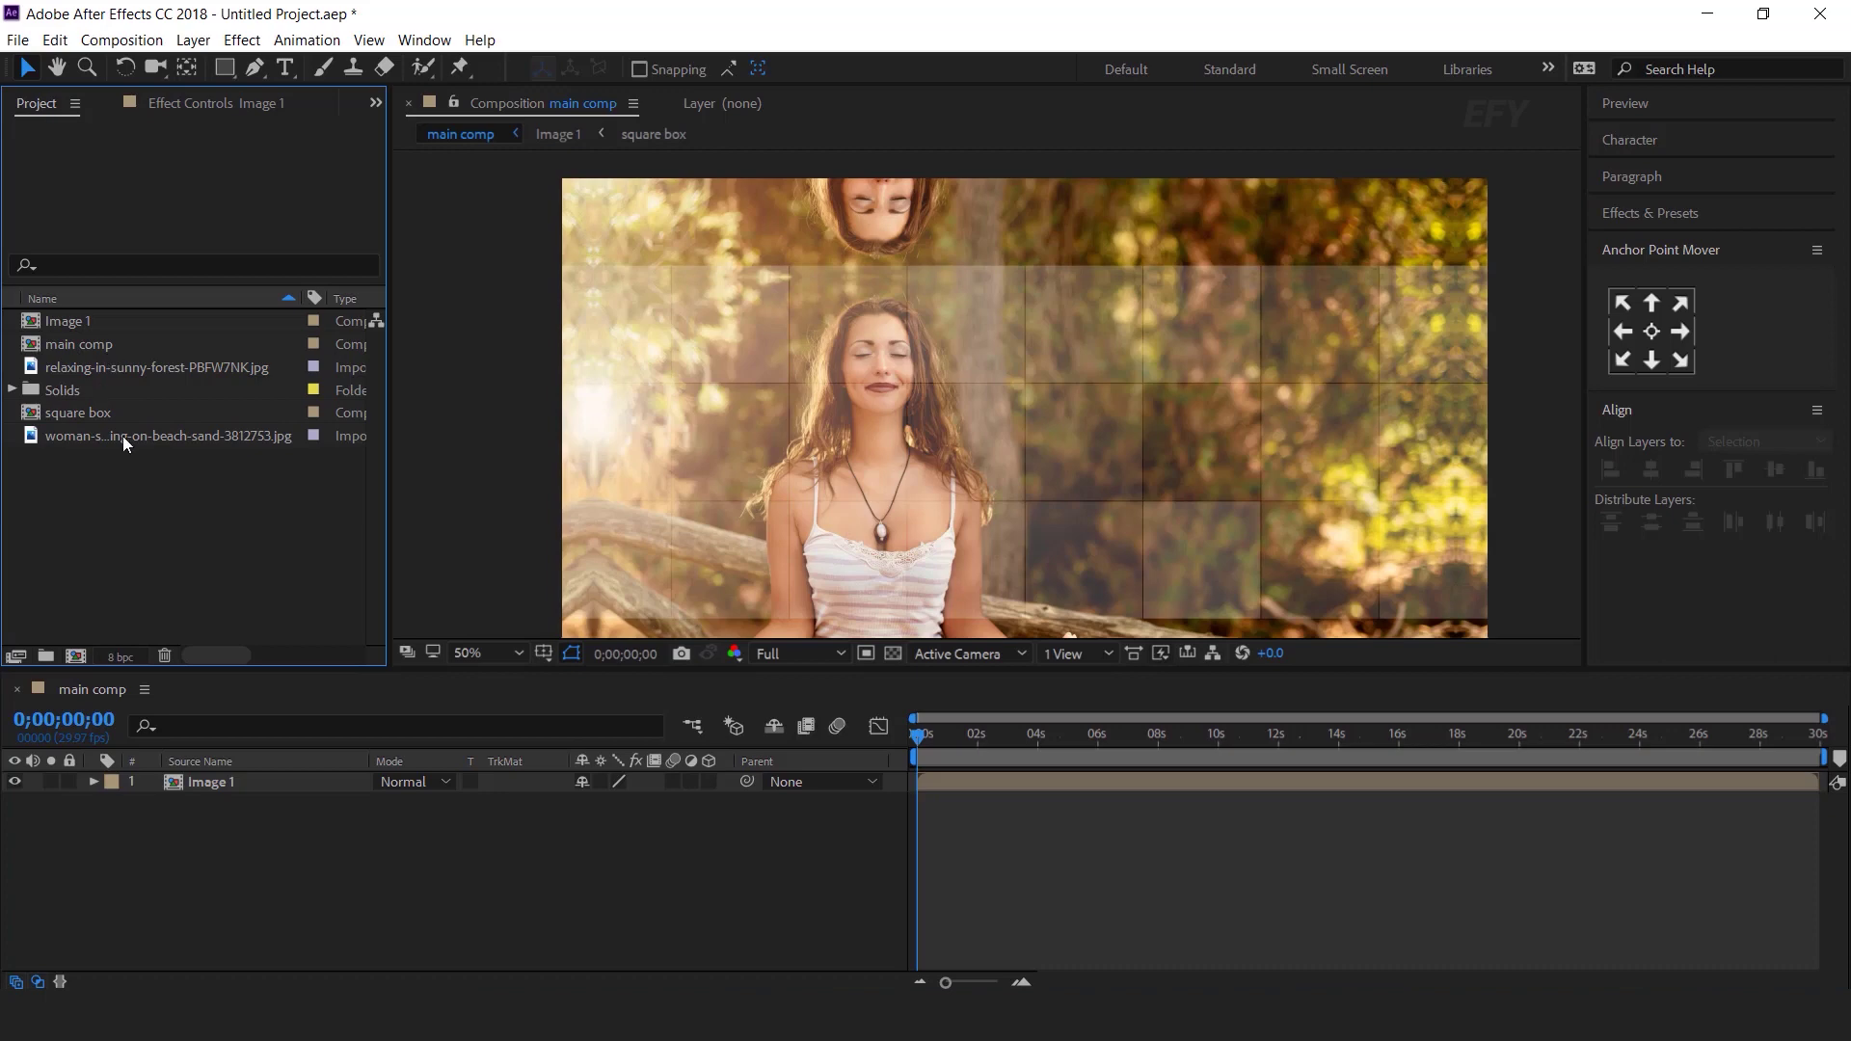
{"action": "left_click", "coordinate": [69, 414]}
{"action": "key", "text": "ctrl+d"}
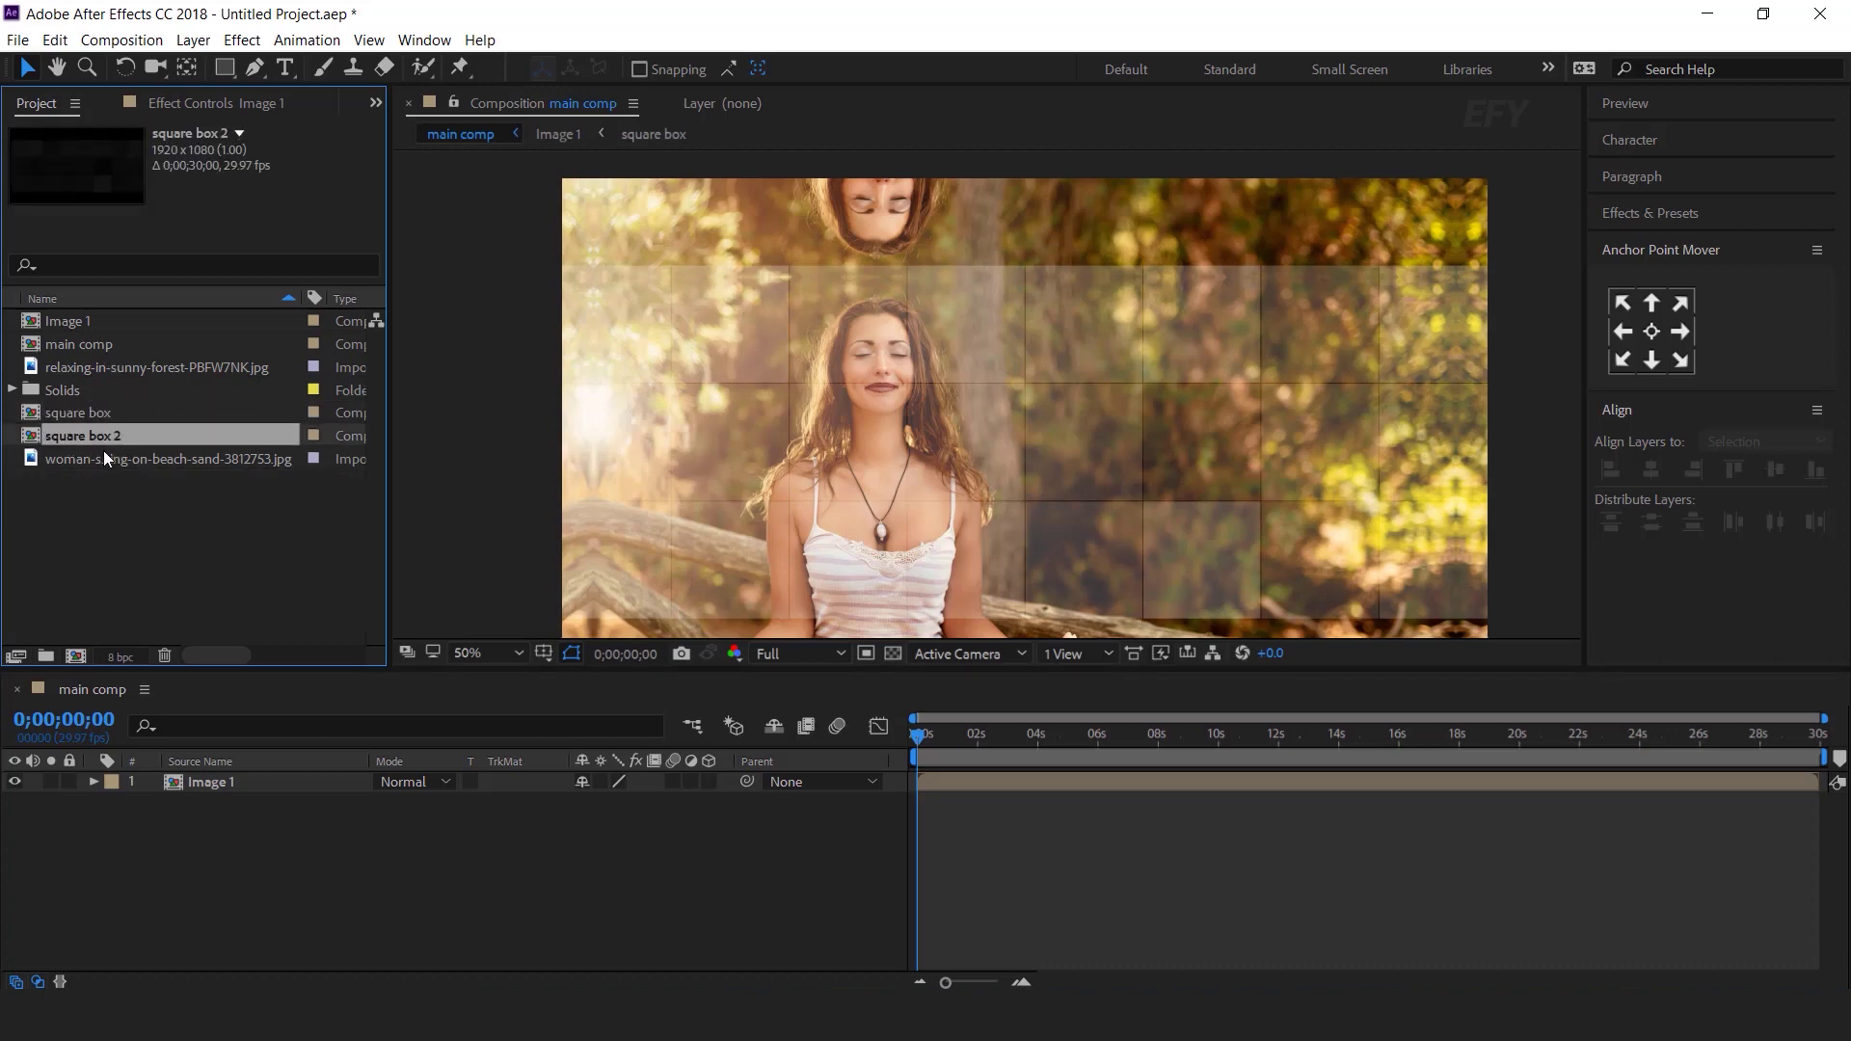
- Rename the duplicated square box composition to "transition 1" and open it in the timeline
{"action": "key", "text": "Return"}
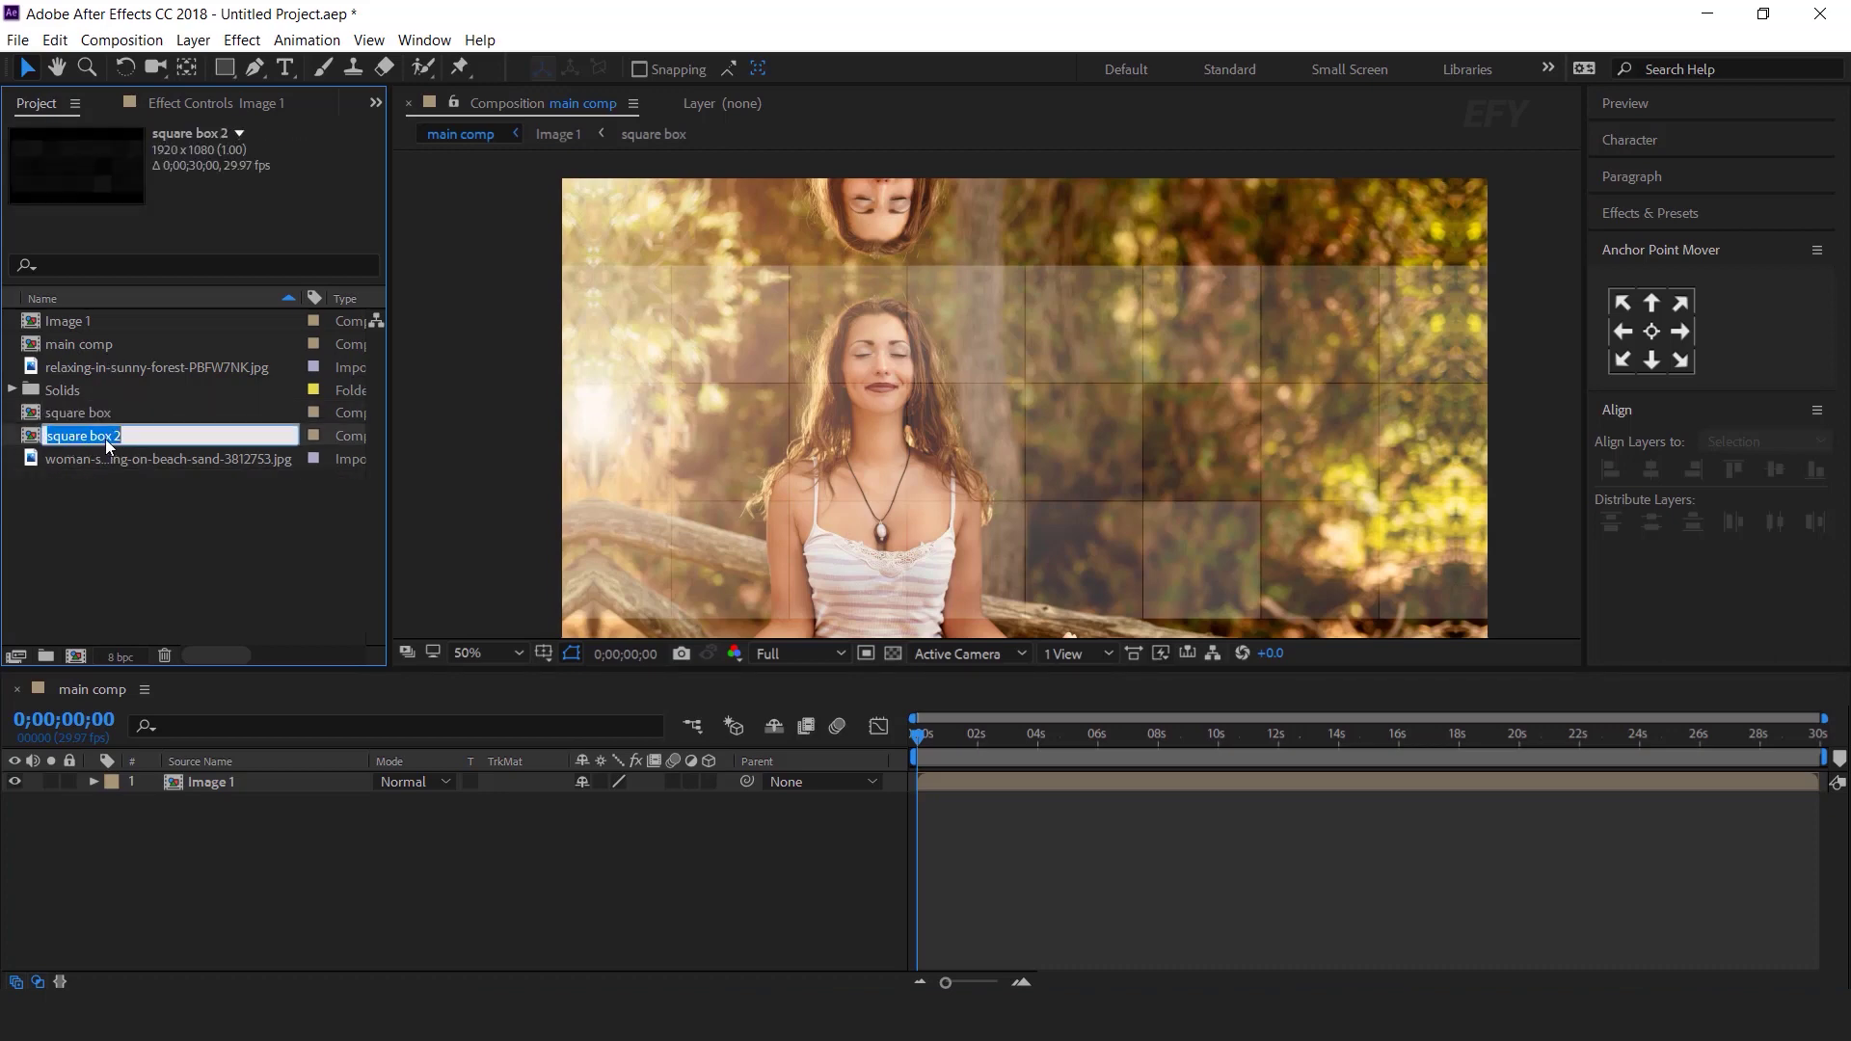
{"action": "type", "text": "transition 1"}
{"action": "key", "text": "Return"}
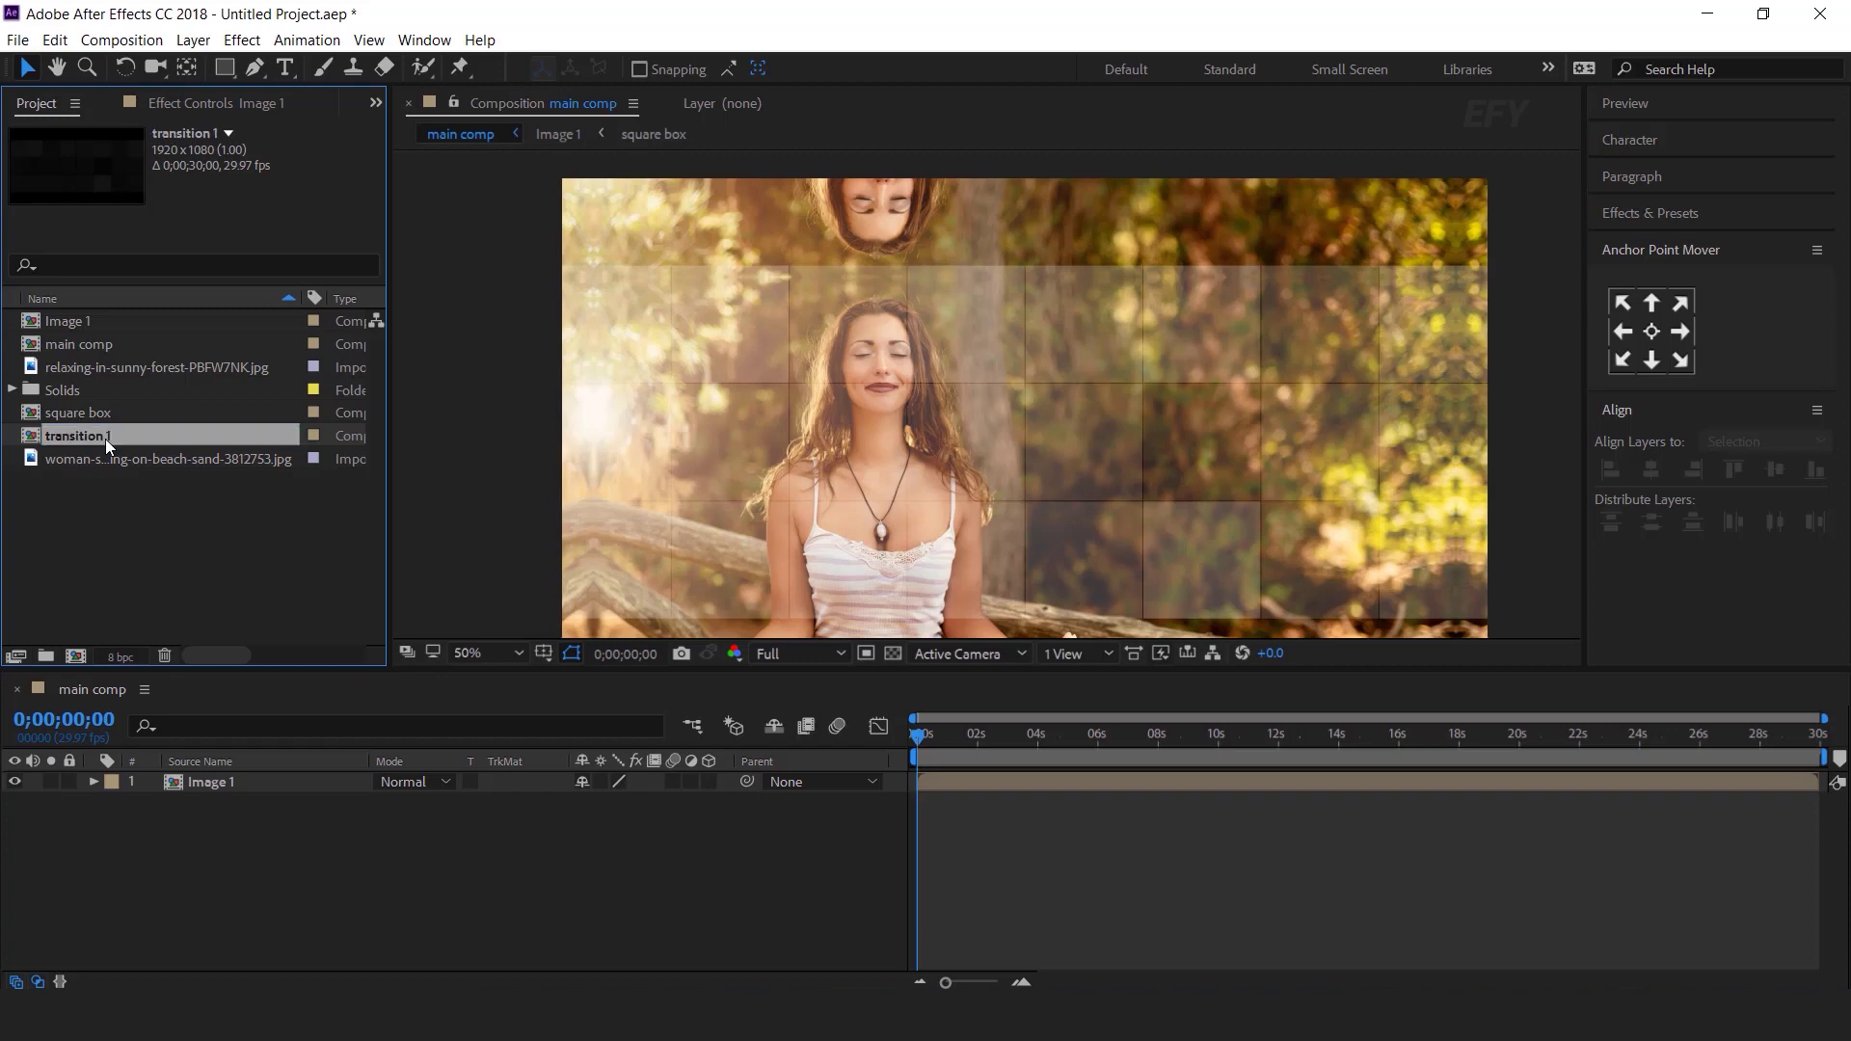
{"action": "double_click", "coordinate": [106, 437]}
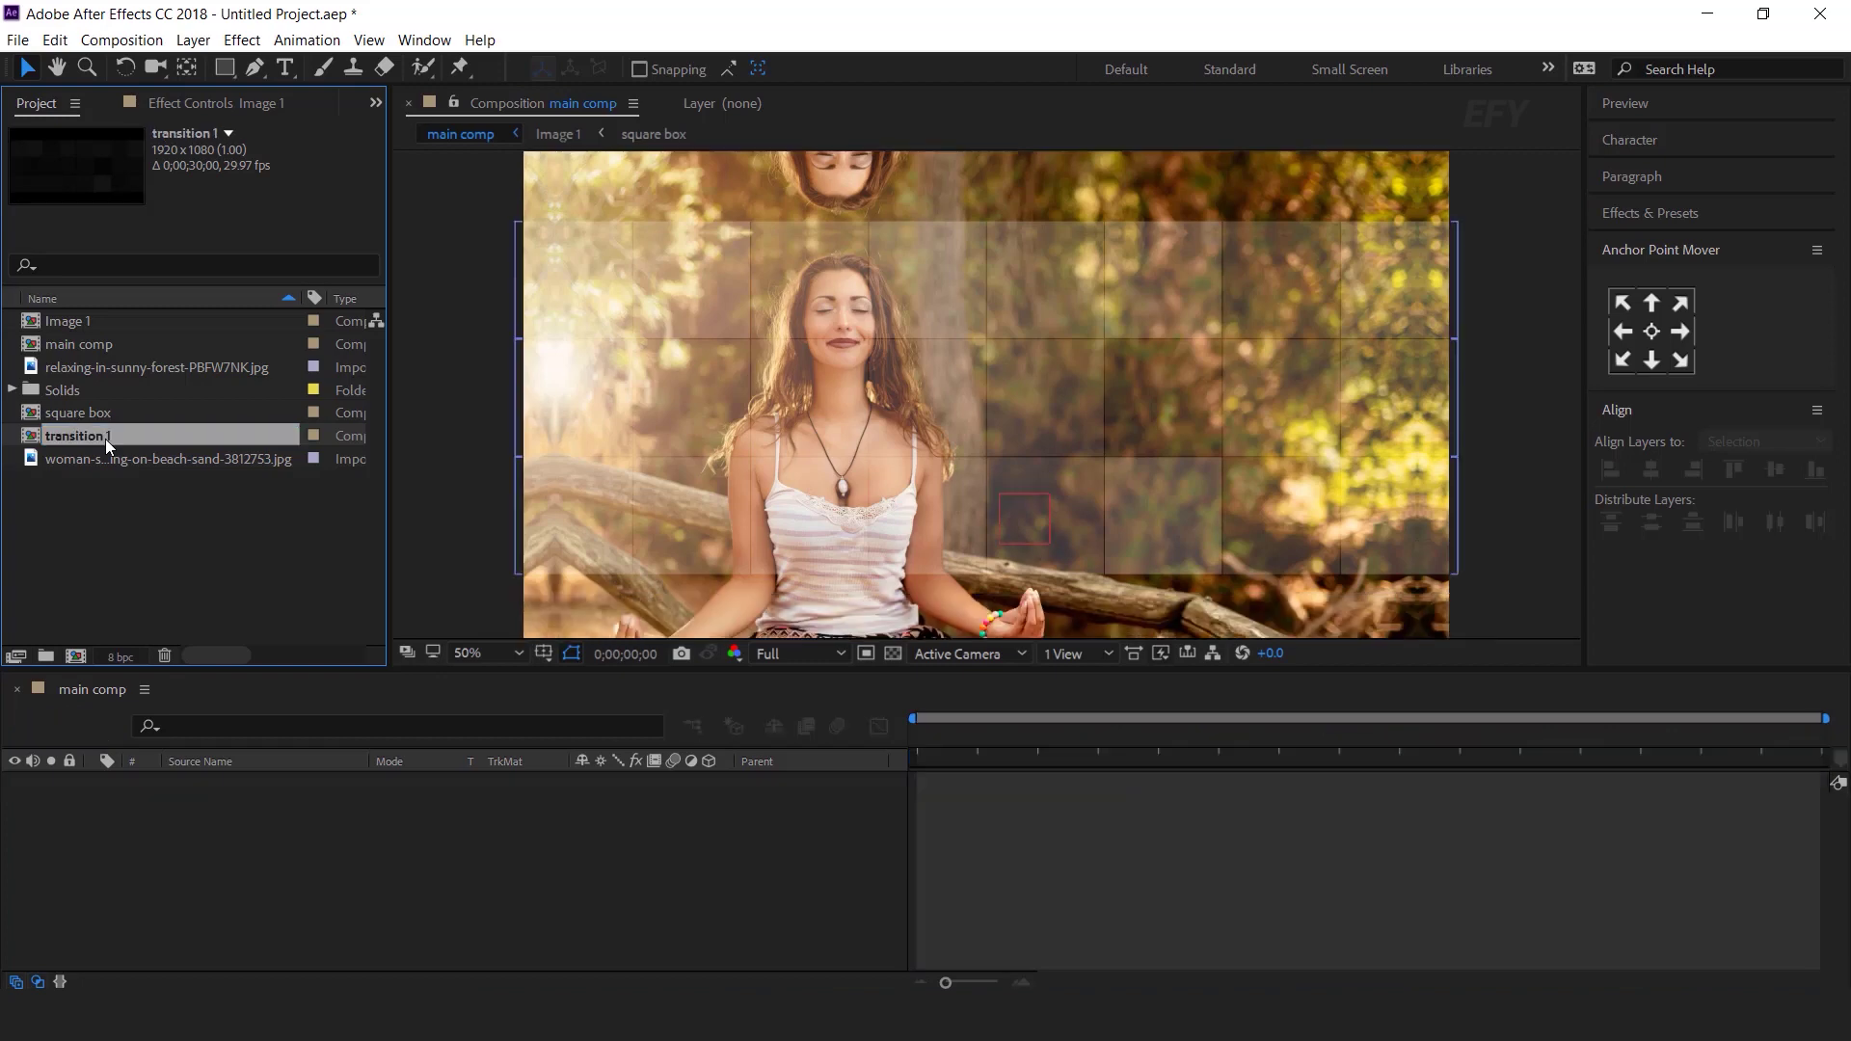
- Remove the opacity expressions from all the square shape layers in transition 1 and return their opacity to 100%
{"action": "left_click", "coordinate": [246, 801]}
{"action": "scroll", "coordinate": [246, 802], "scroll_direction": "down", "scroll_amount": 5}
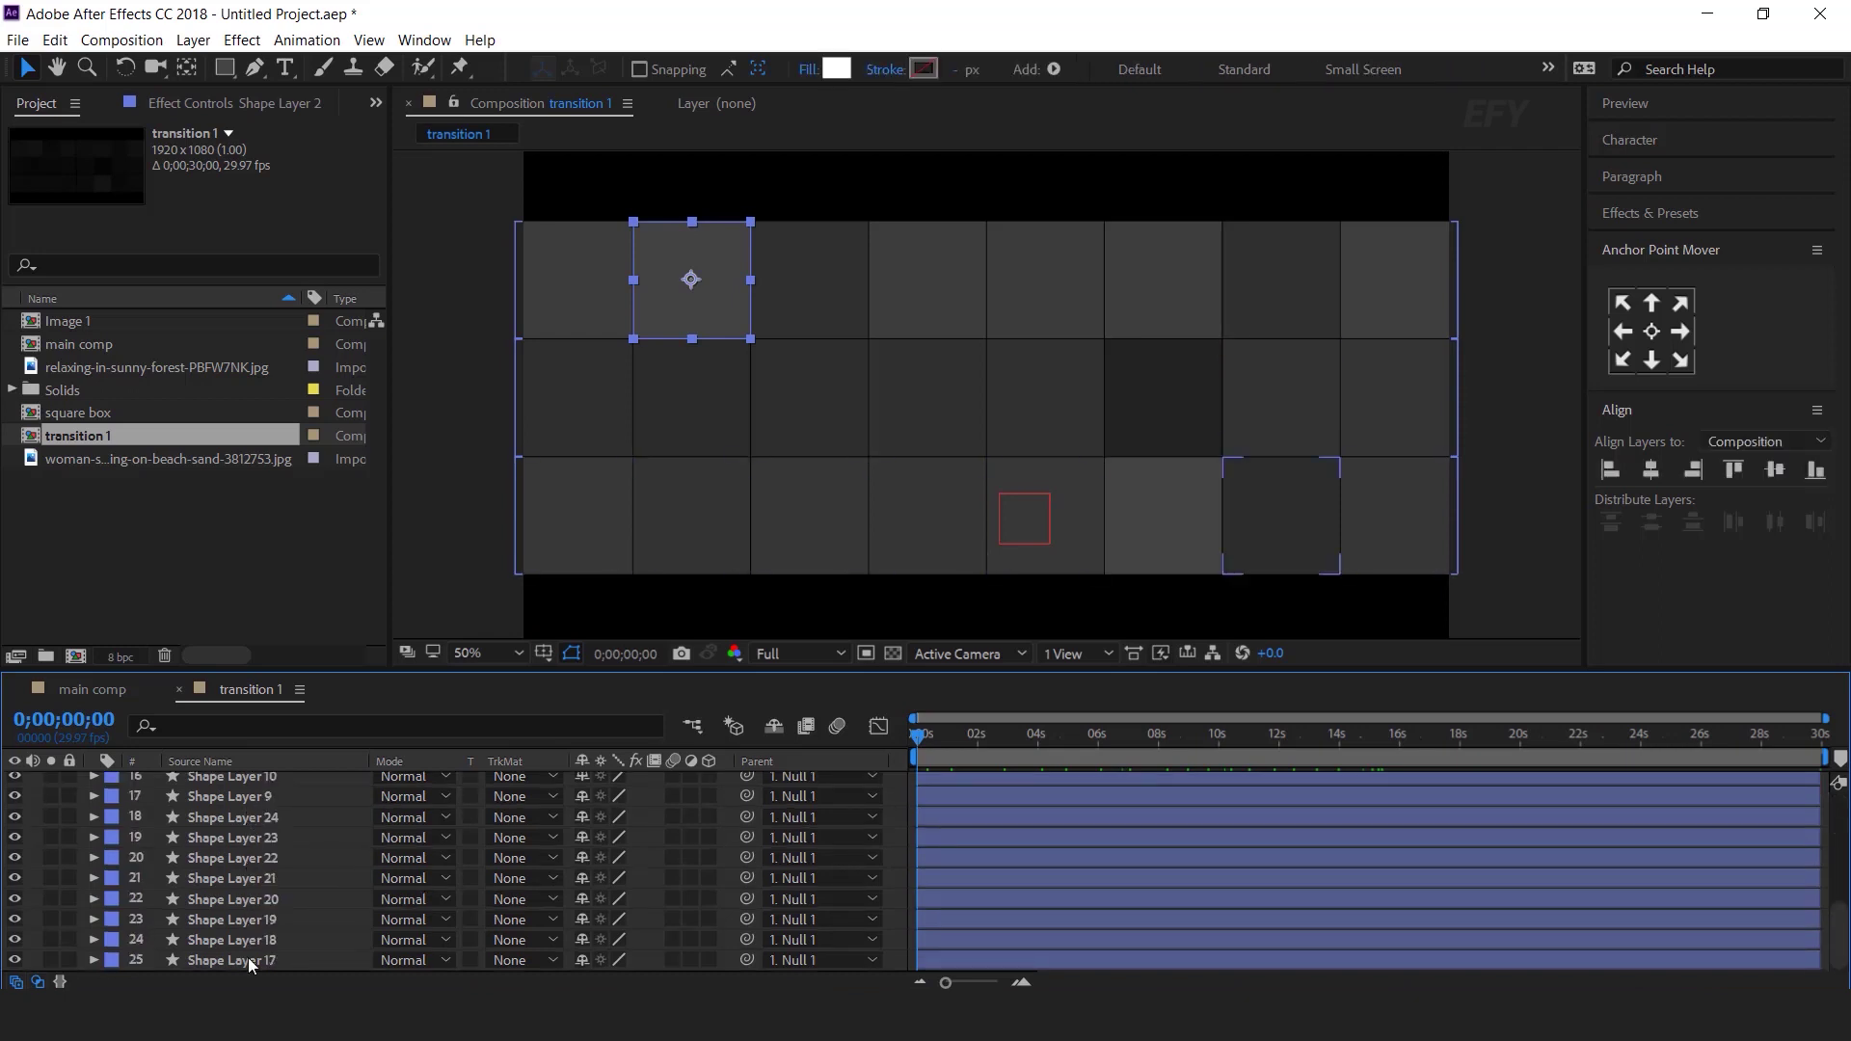
{"action": "left_click", "coordinate": [247, 958], "text": "shift"}
{"action": "key", "text": "t"}
{"action": "scroll", "coordinate": [287, 881], "scroll_direction": "up", "scroll_amount": 10}
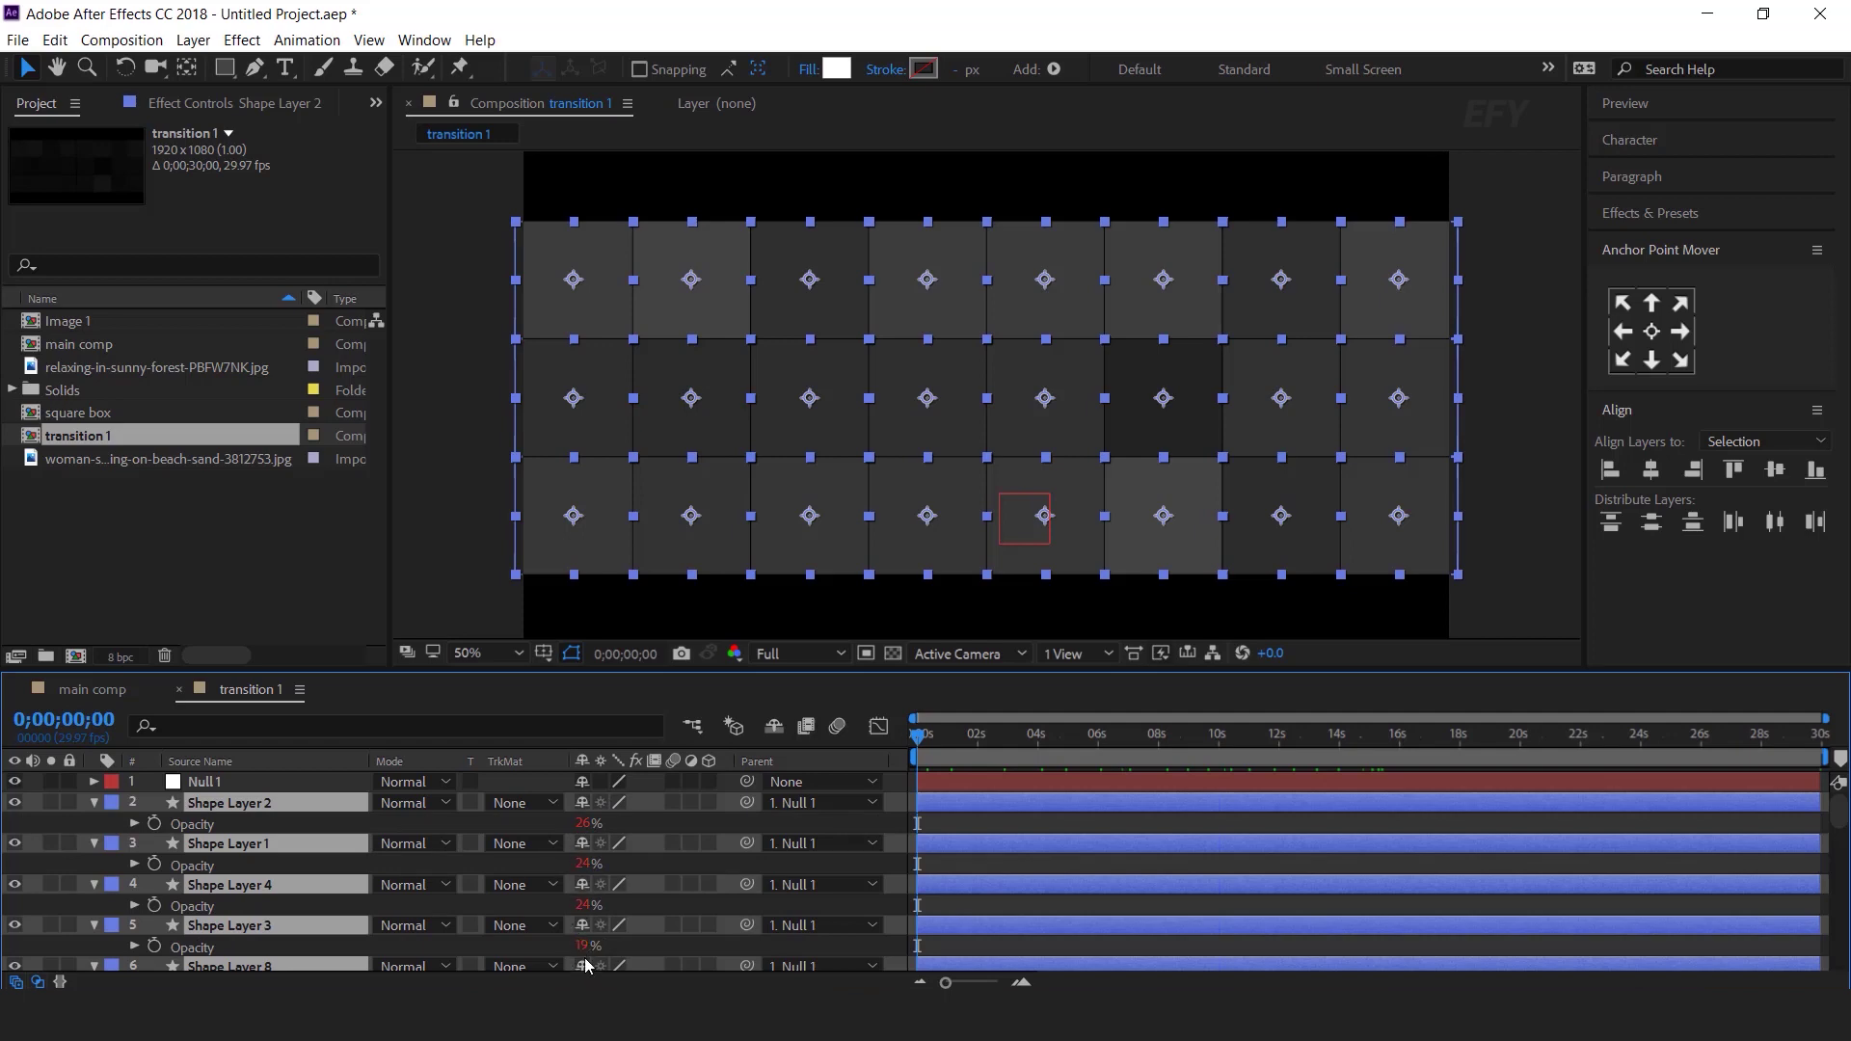
{"action": "left_click", "coordinate": [355, 802], "text": "ctrl"}
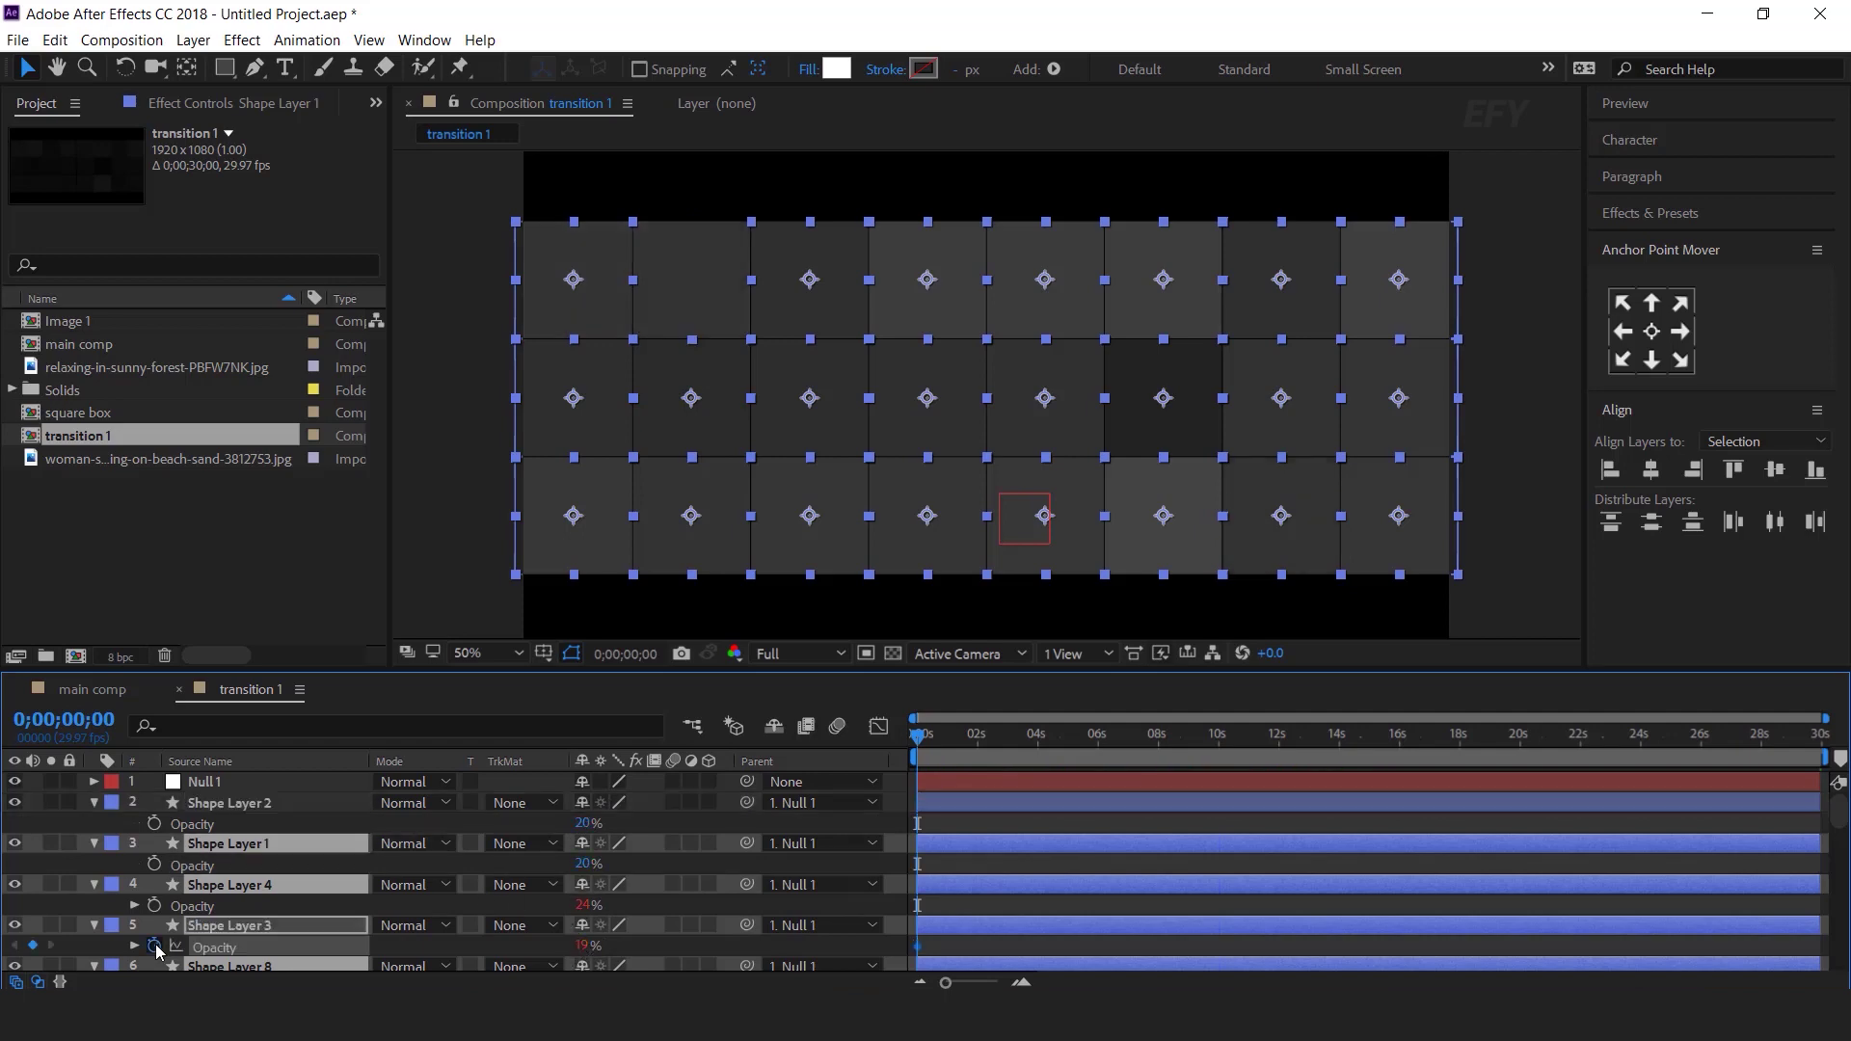
{"action": "left_click", "coordinate": [154, 947]}
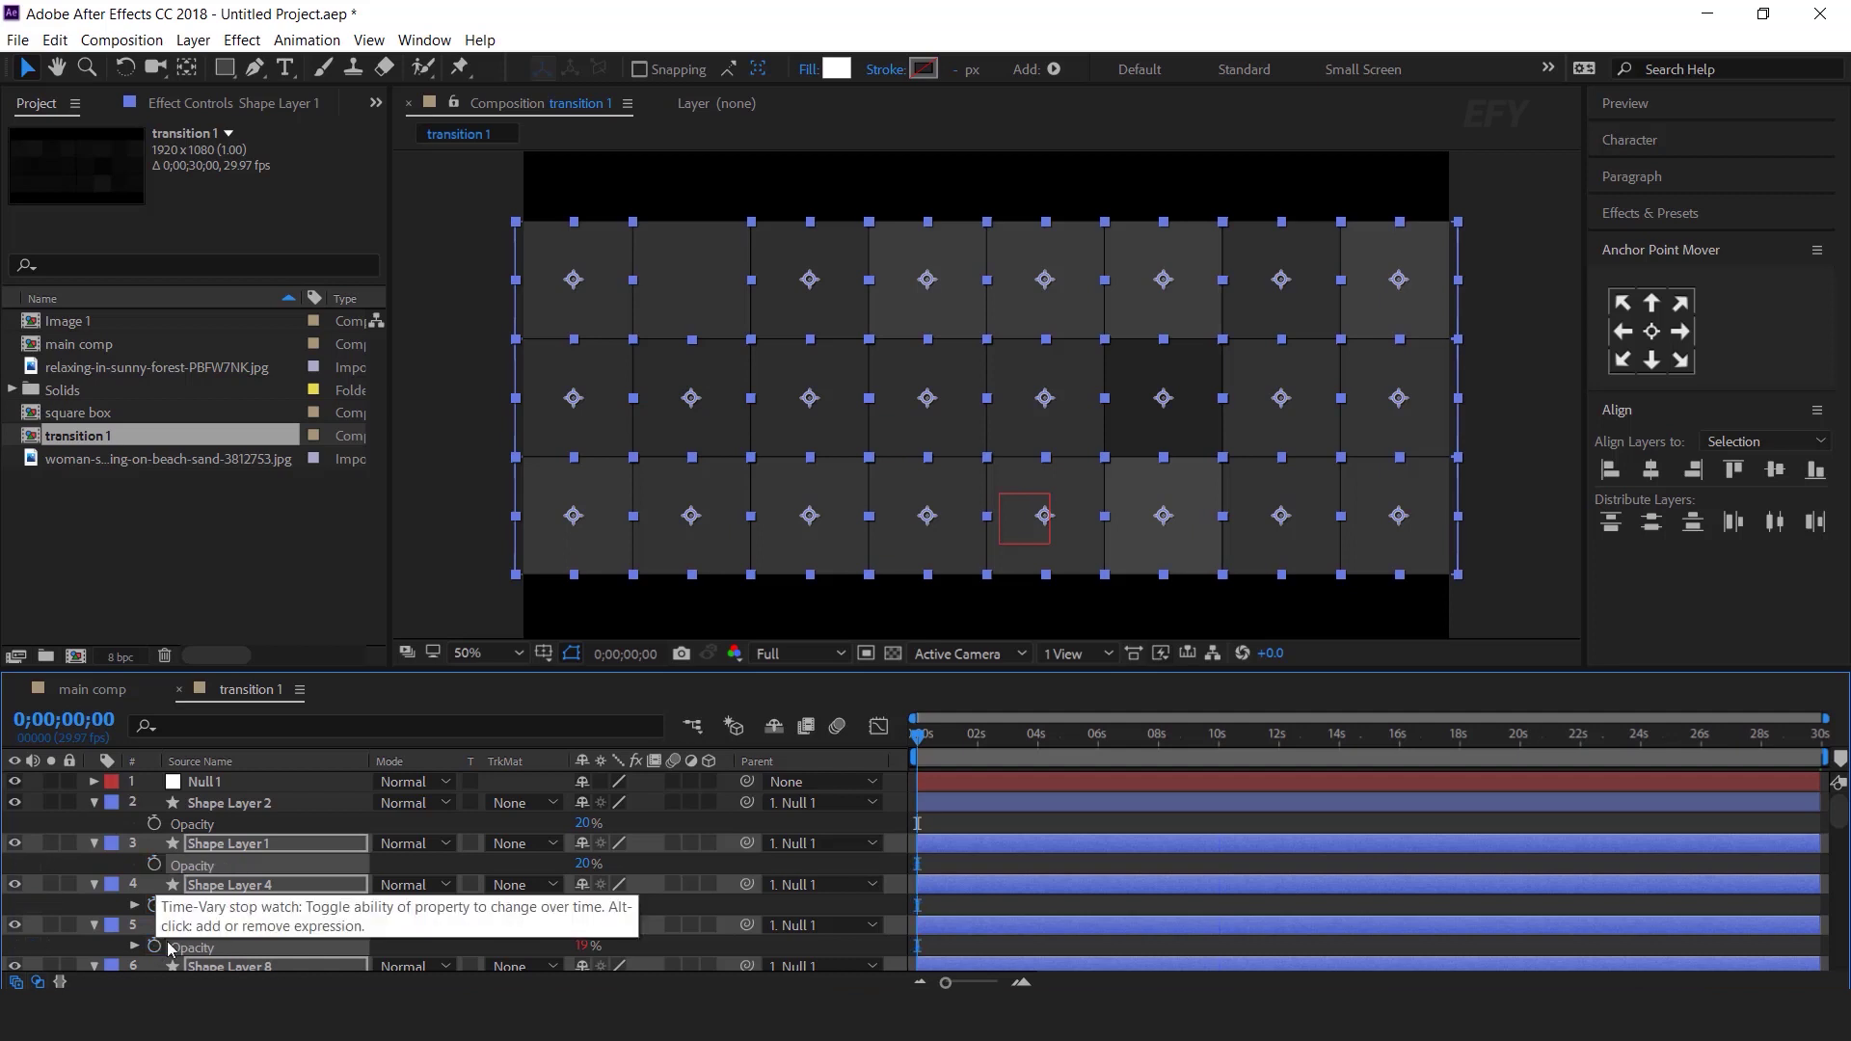
{"action": "scroll", "coordinate": [522, 928], "scroll_direction": "down", "scroll_amount": 10}
{"action": "scroll", "coordinate": [309, 899], "scroll_direction": "up", "scroll_amount": 3}
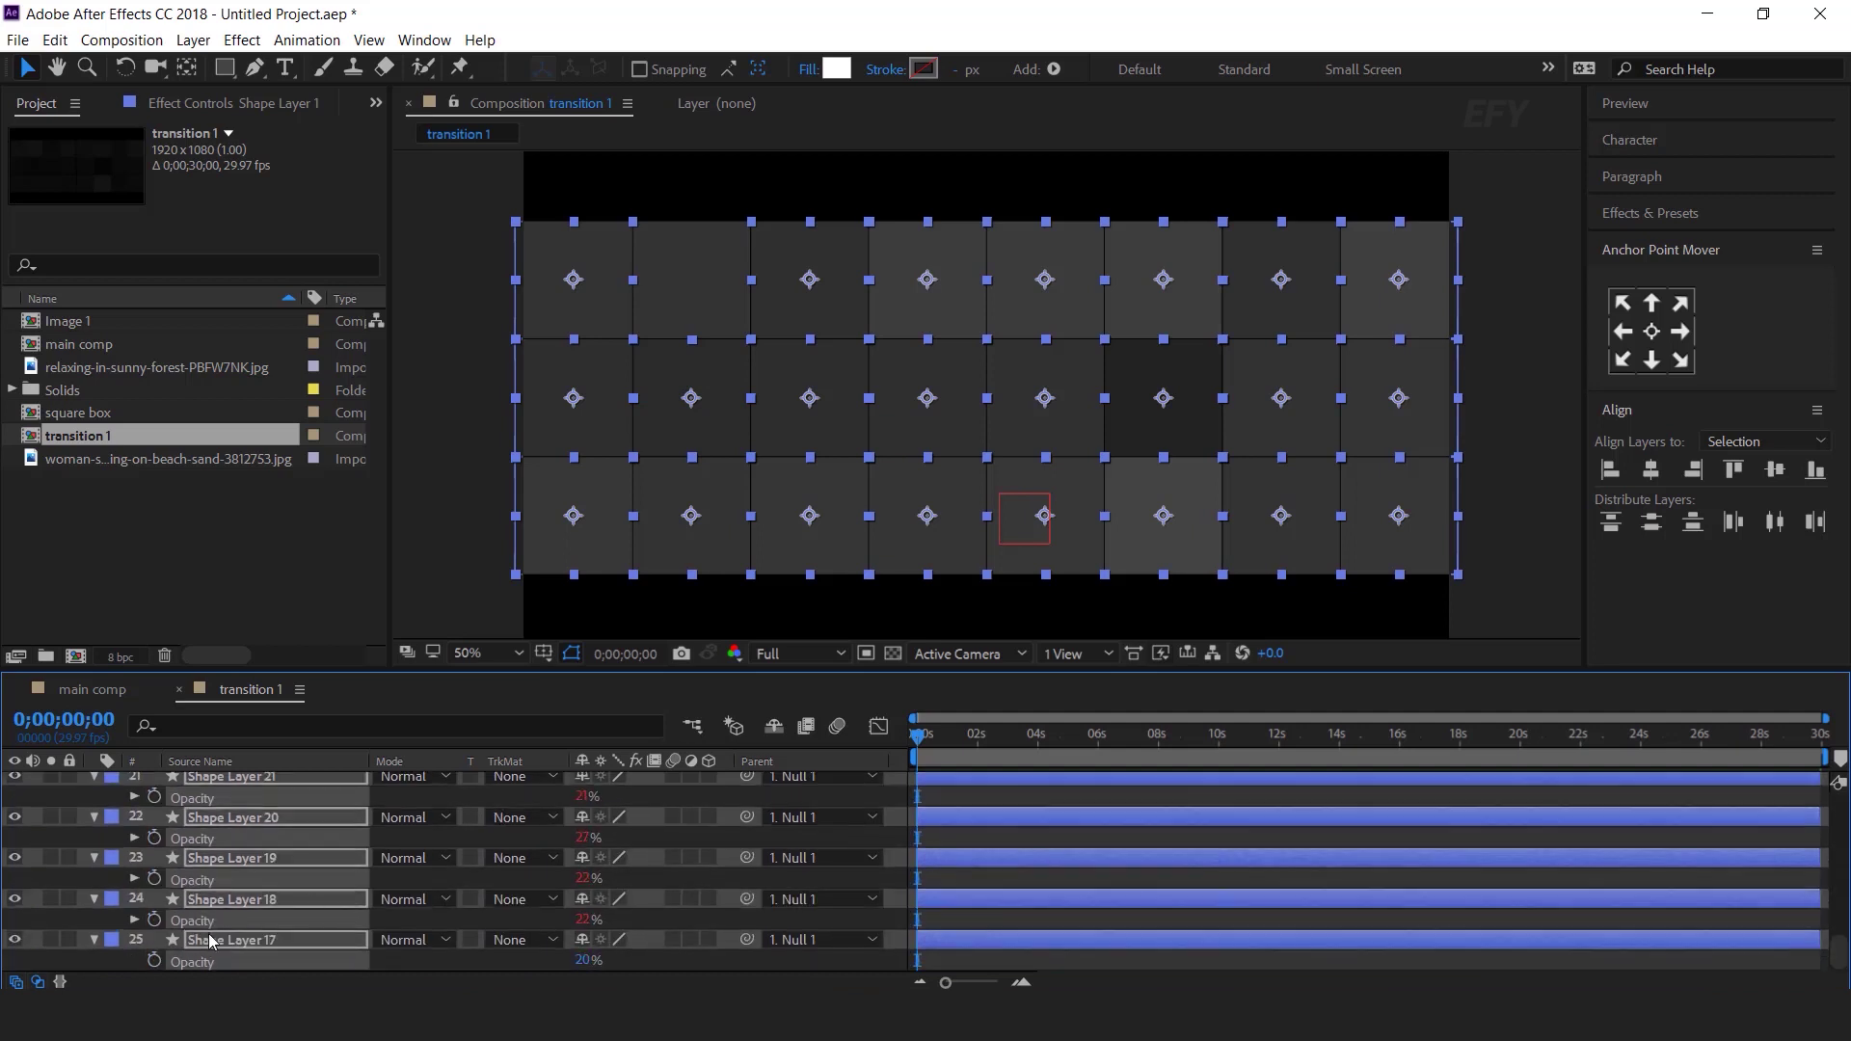
{"action": "scroll", "coordinate": [230, 935], "scroll_direction": "down", "scroll_amount": 3}
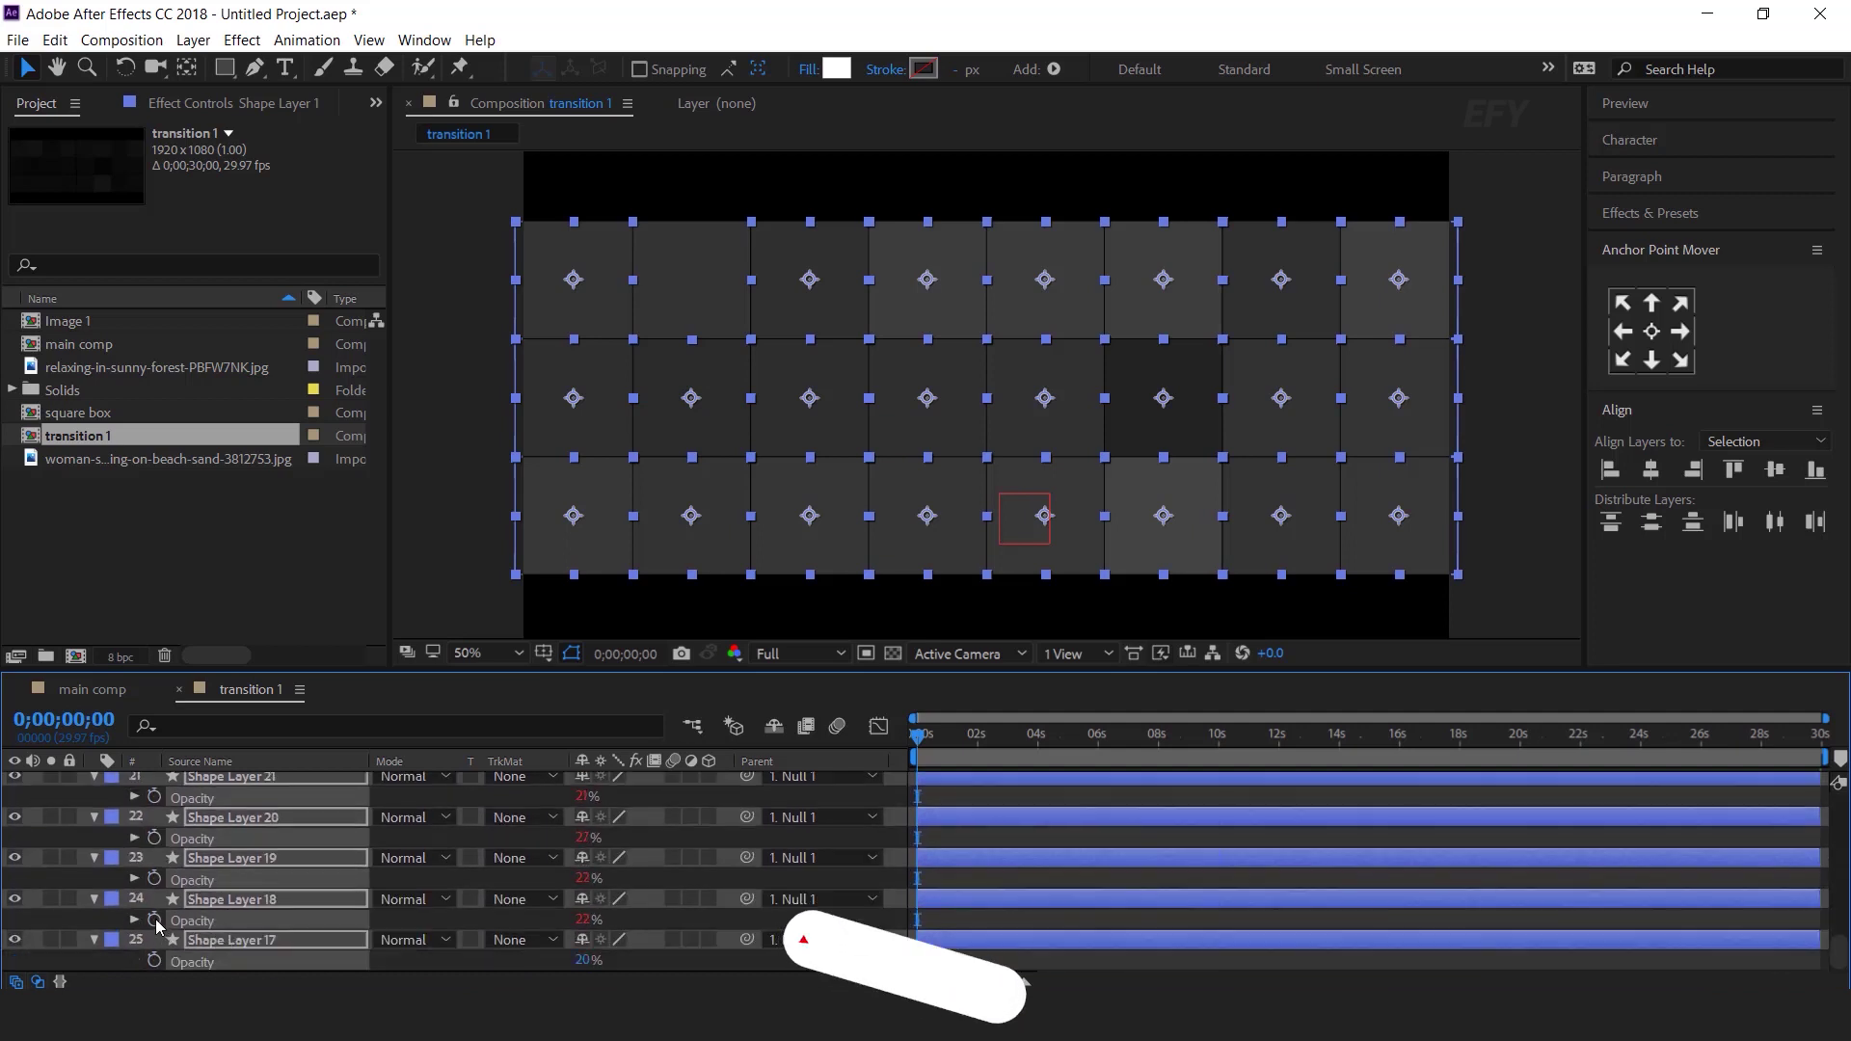
{"action": "left_click", "coordinate": [154, 919], "text": "alt"}
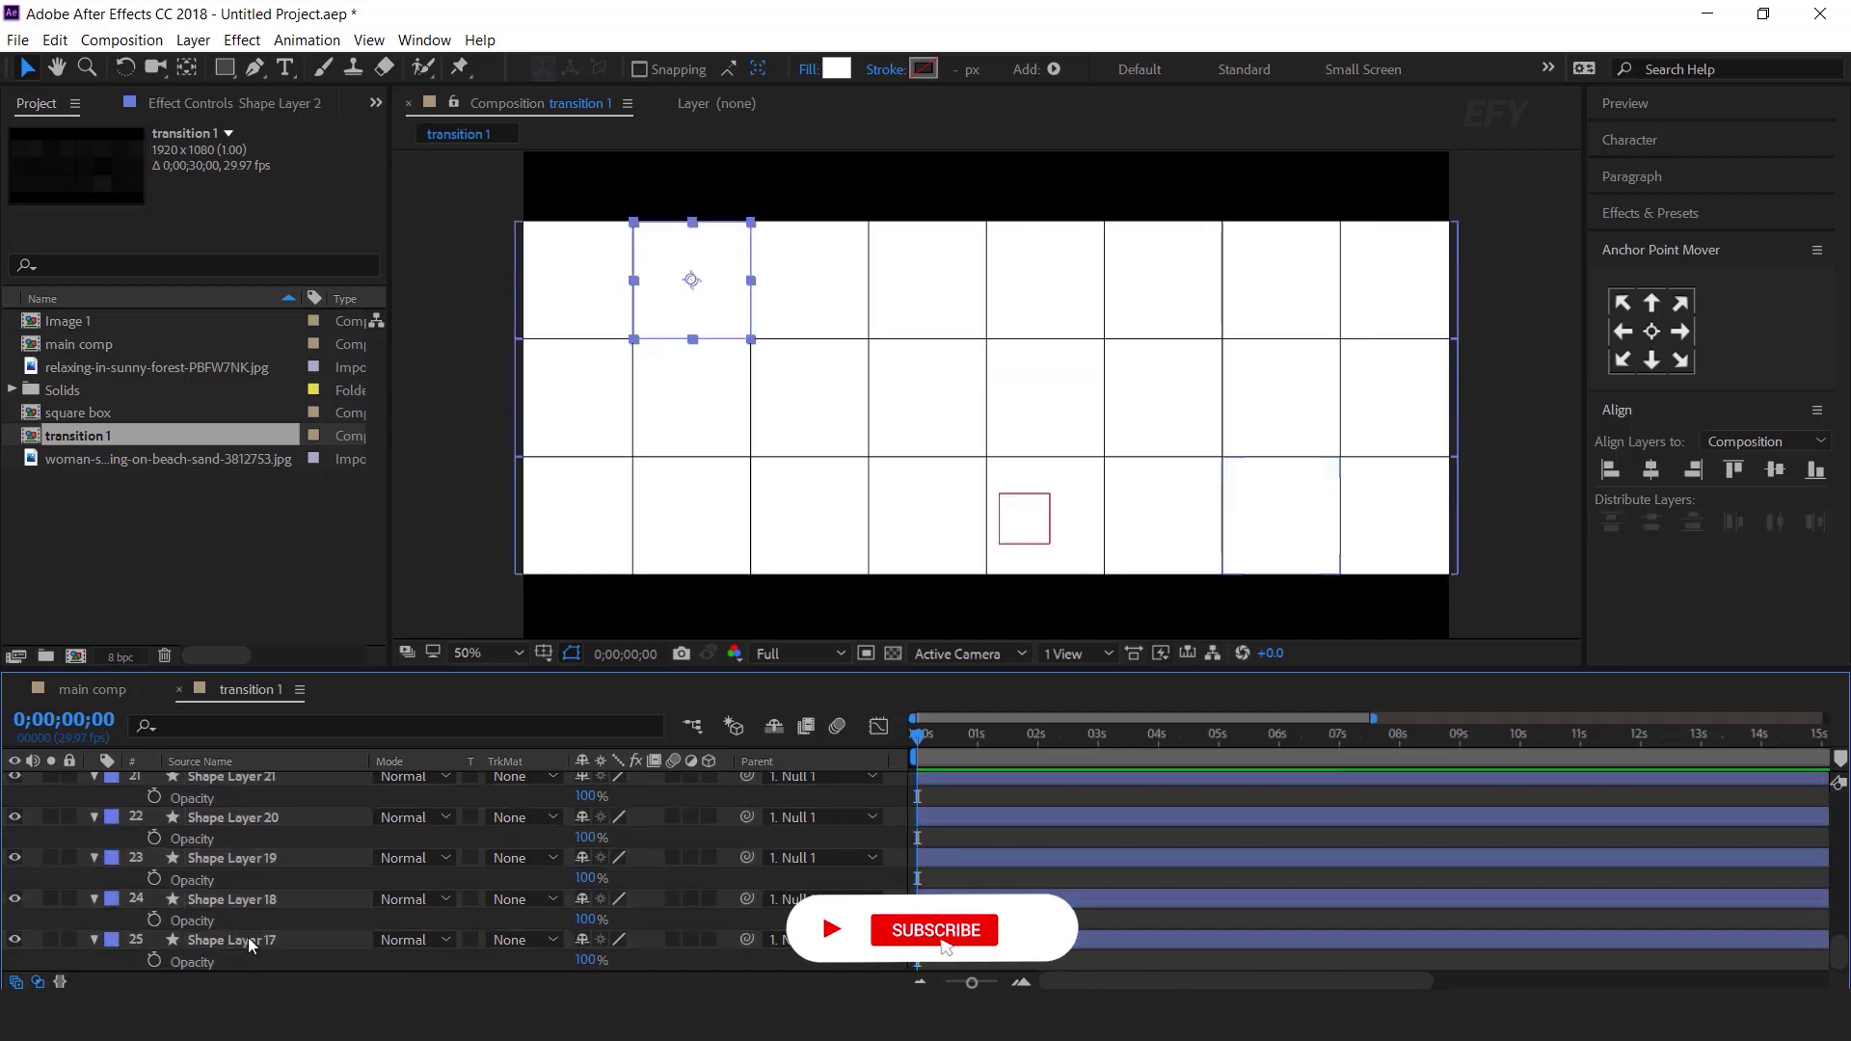
- Add an opacity keyframe of 0% at 0;00;00;00 to all the square shape layers
{"action": "key", "text": "ctrl+a"}
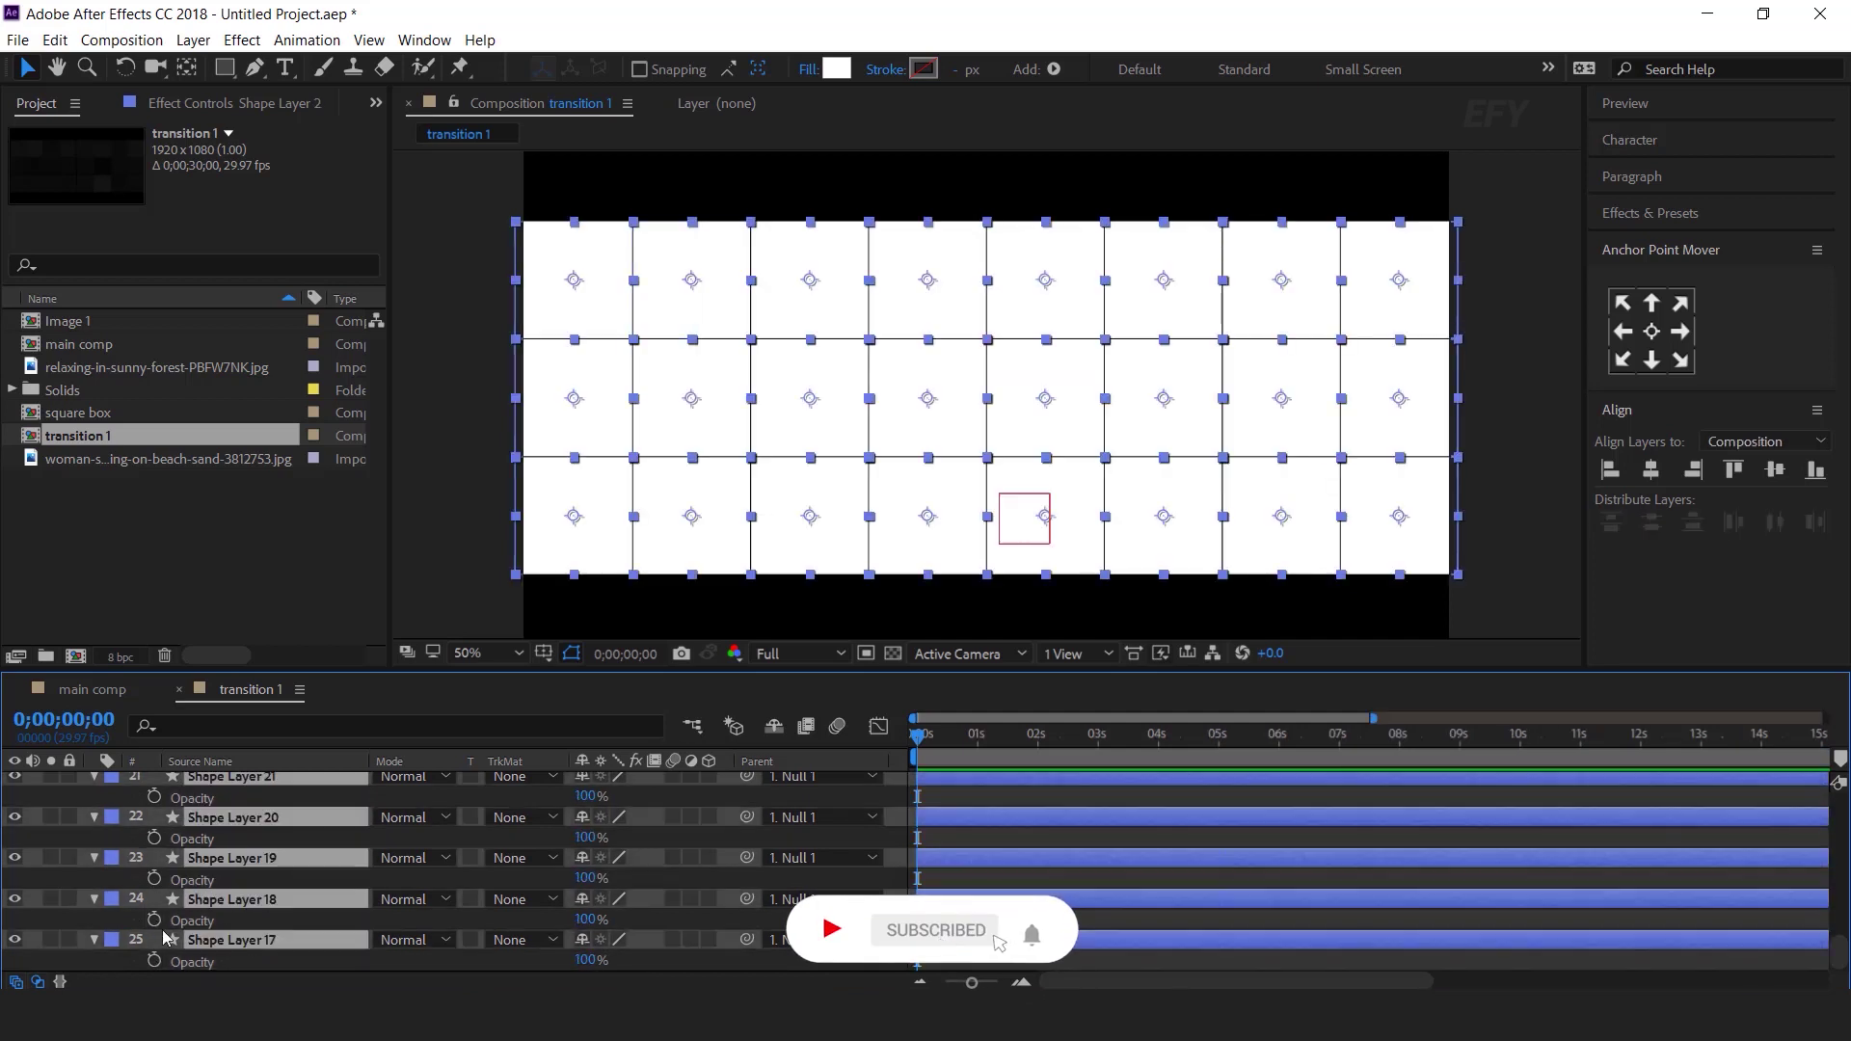
{"action": "left_click", "coordinate": [586, 919]}
{"action": "type", "text": "0"}
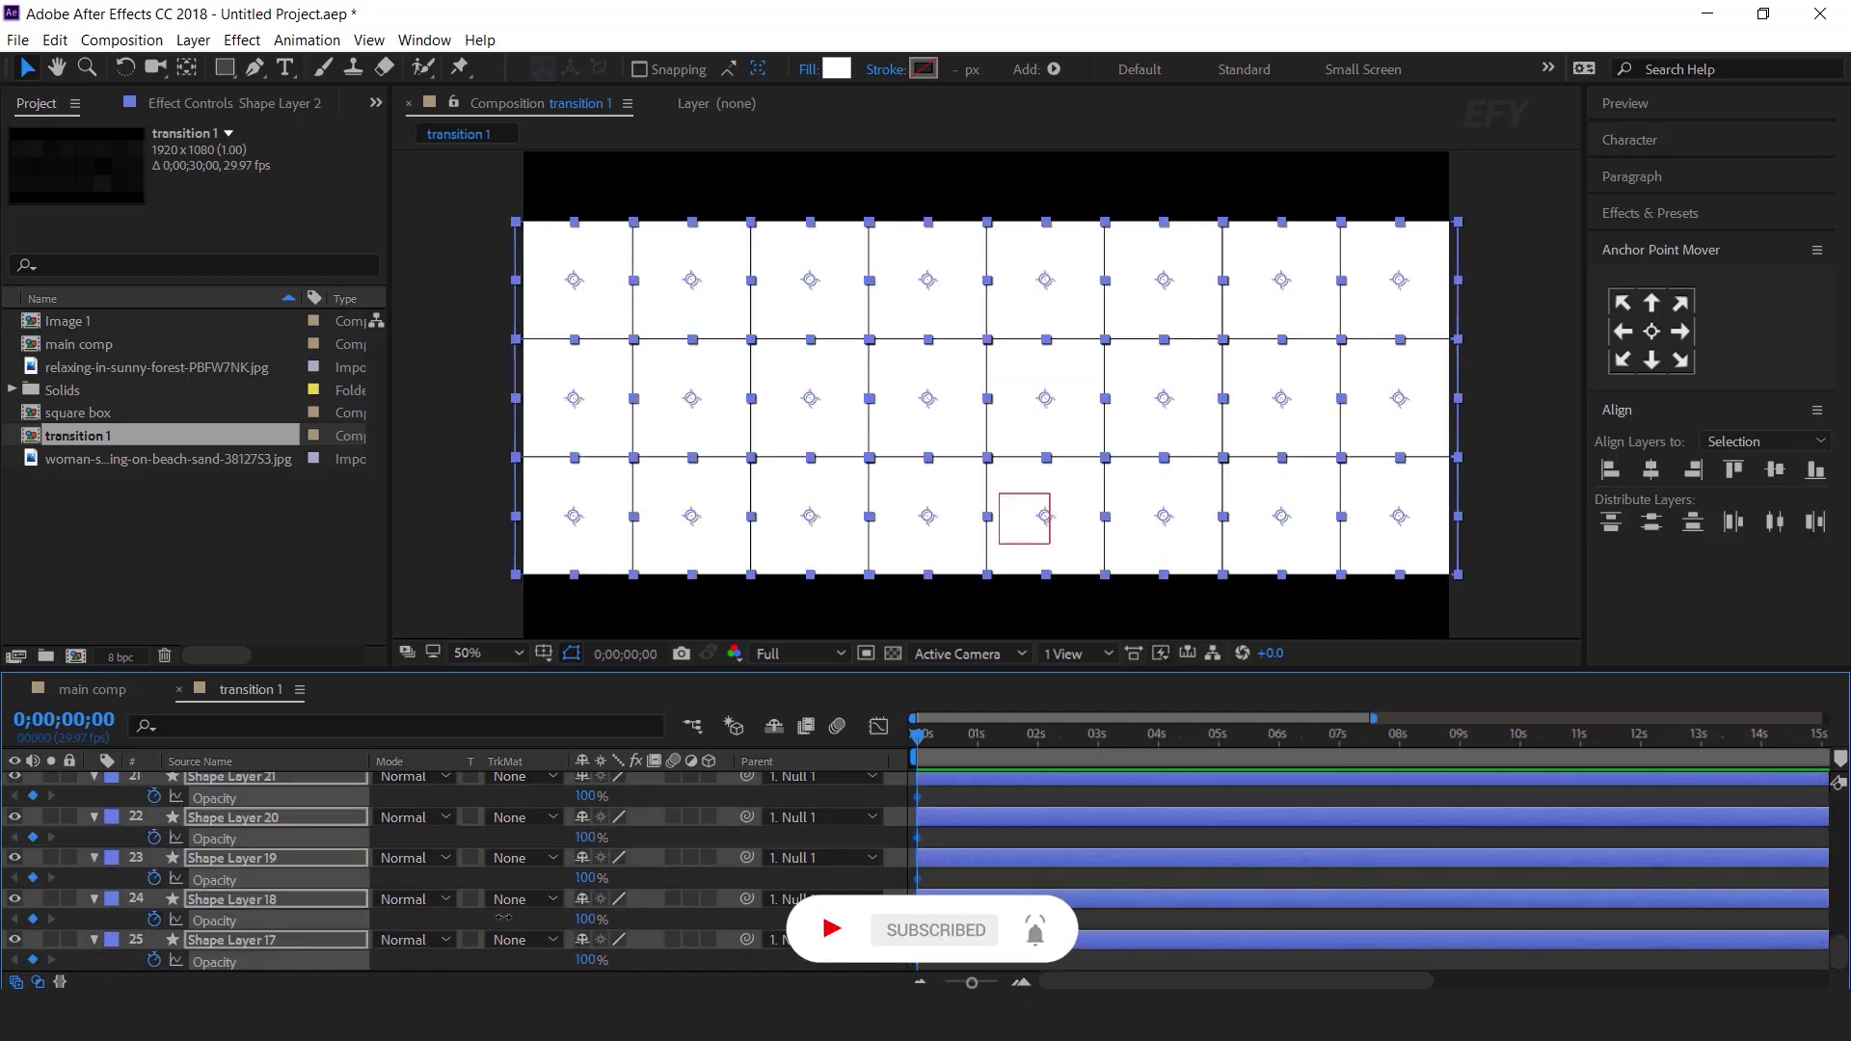
{"action": "key", "text": "Return"}
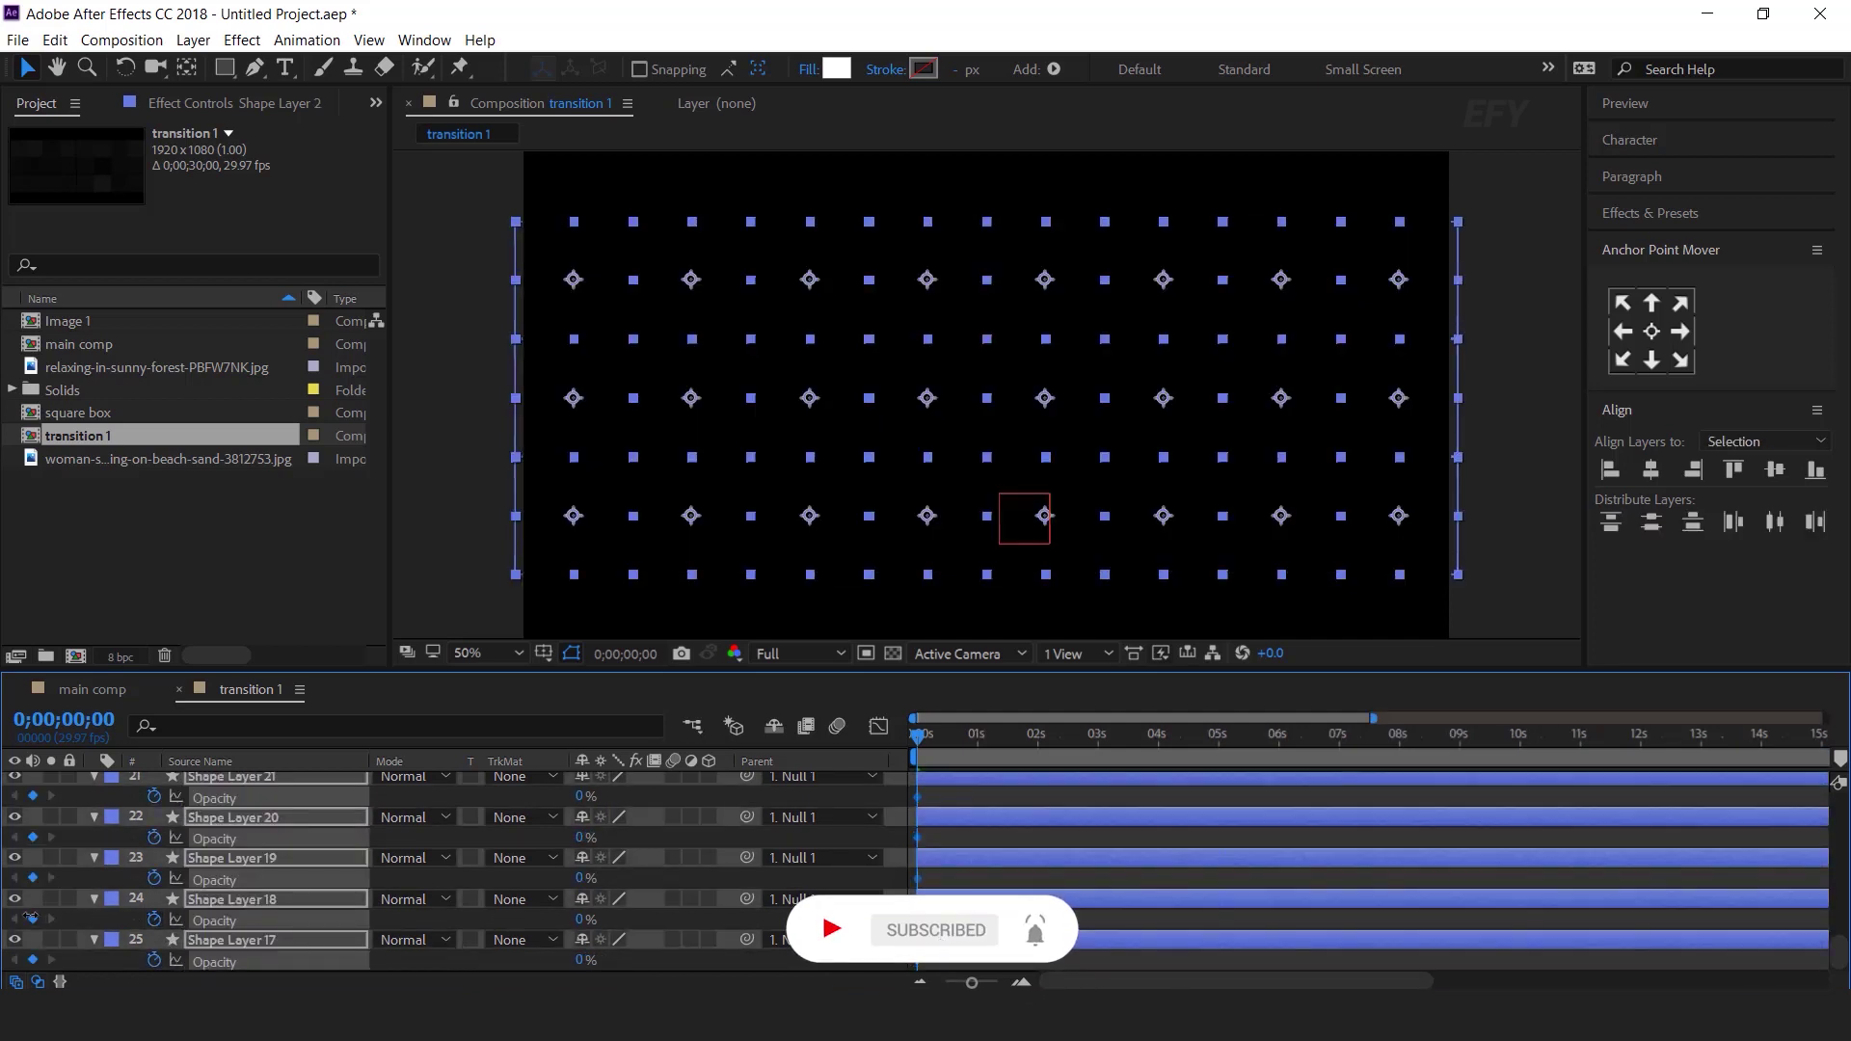
- Add an opacity keyframe of 100% at 0;00;01;00 to all the square shape layers
{"action": "left_click", "coordinate": [978, 744]}
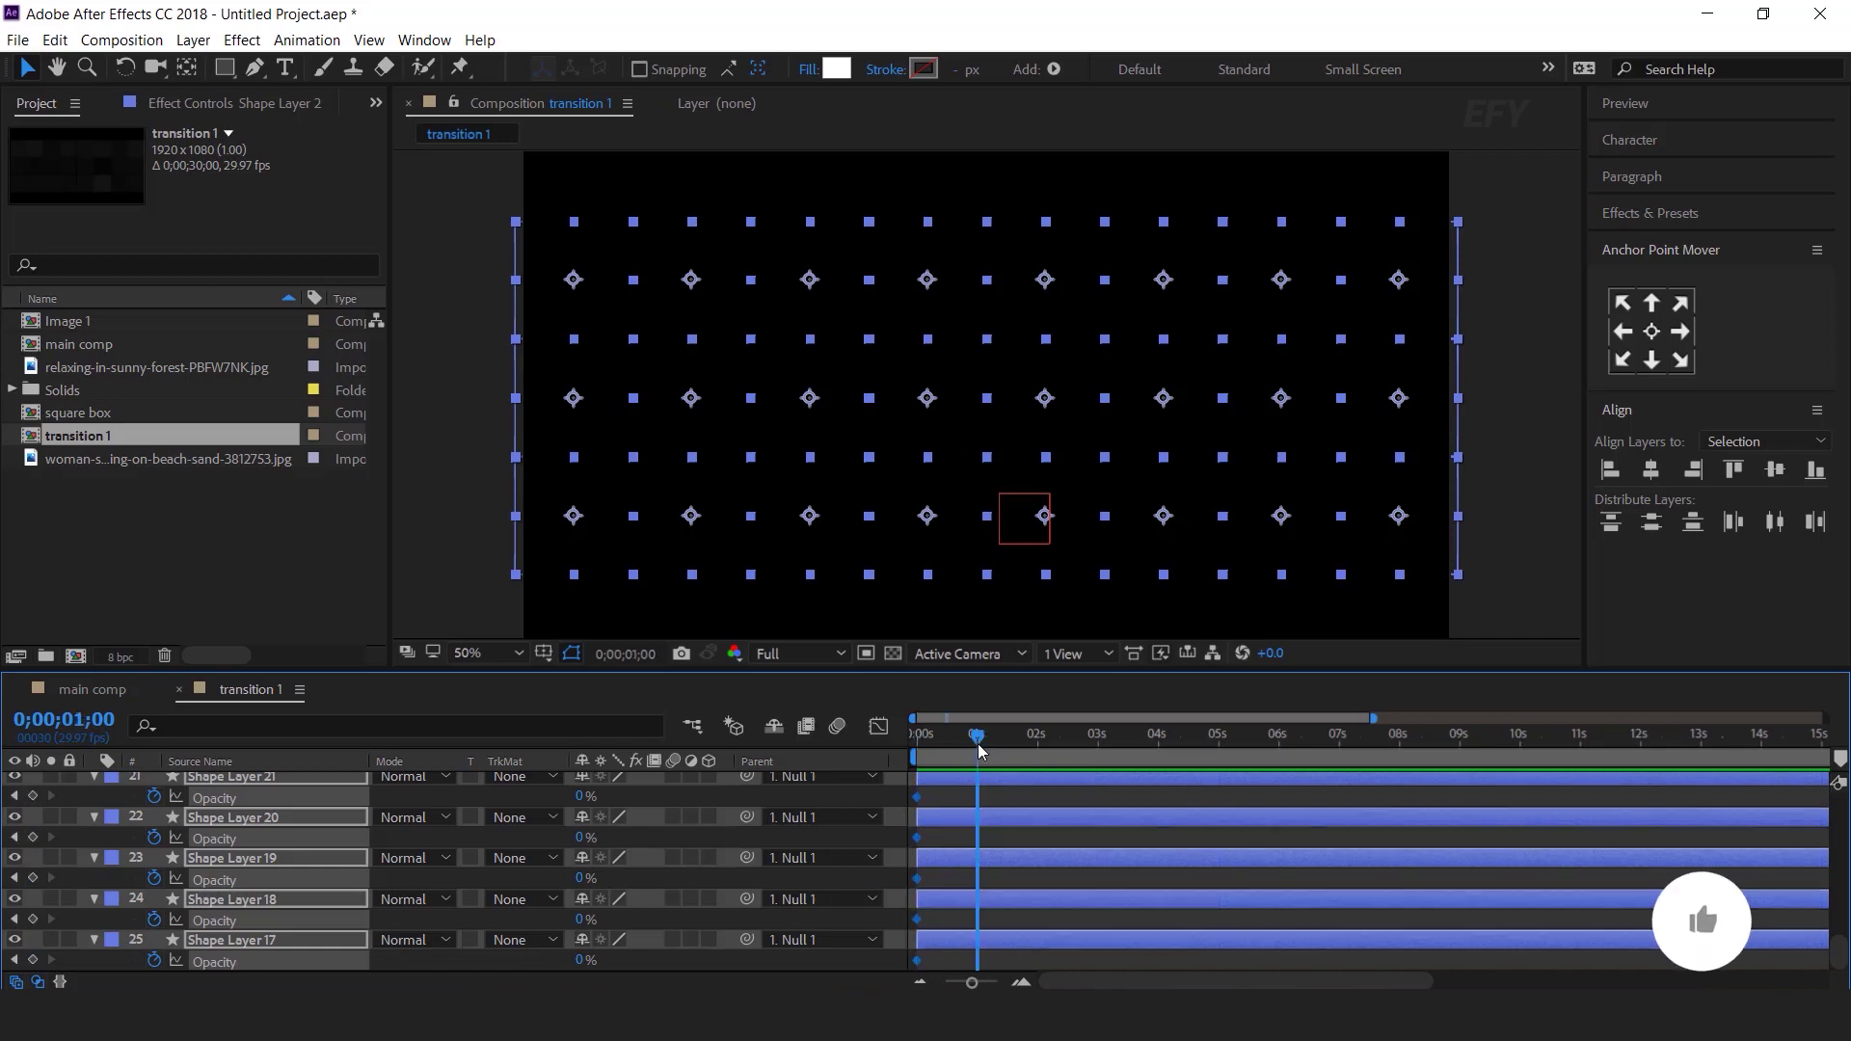
{"action": "left_click", "coordinate": [586, 921]}
{"action": "type", "text": "100"}
{"action": "key", "text": "Return"}
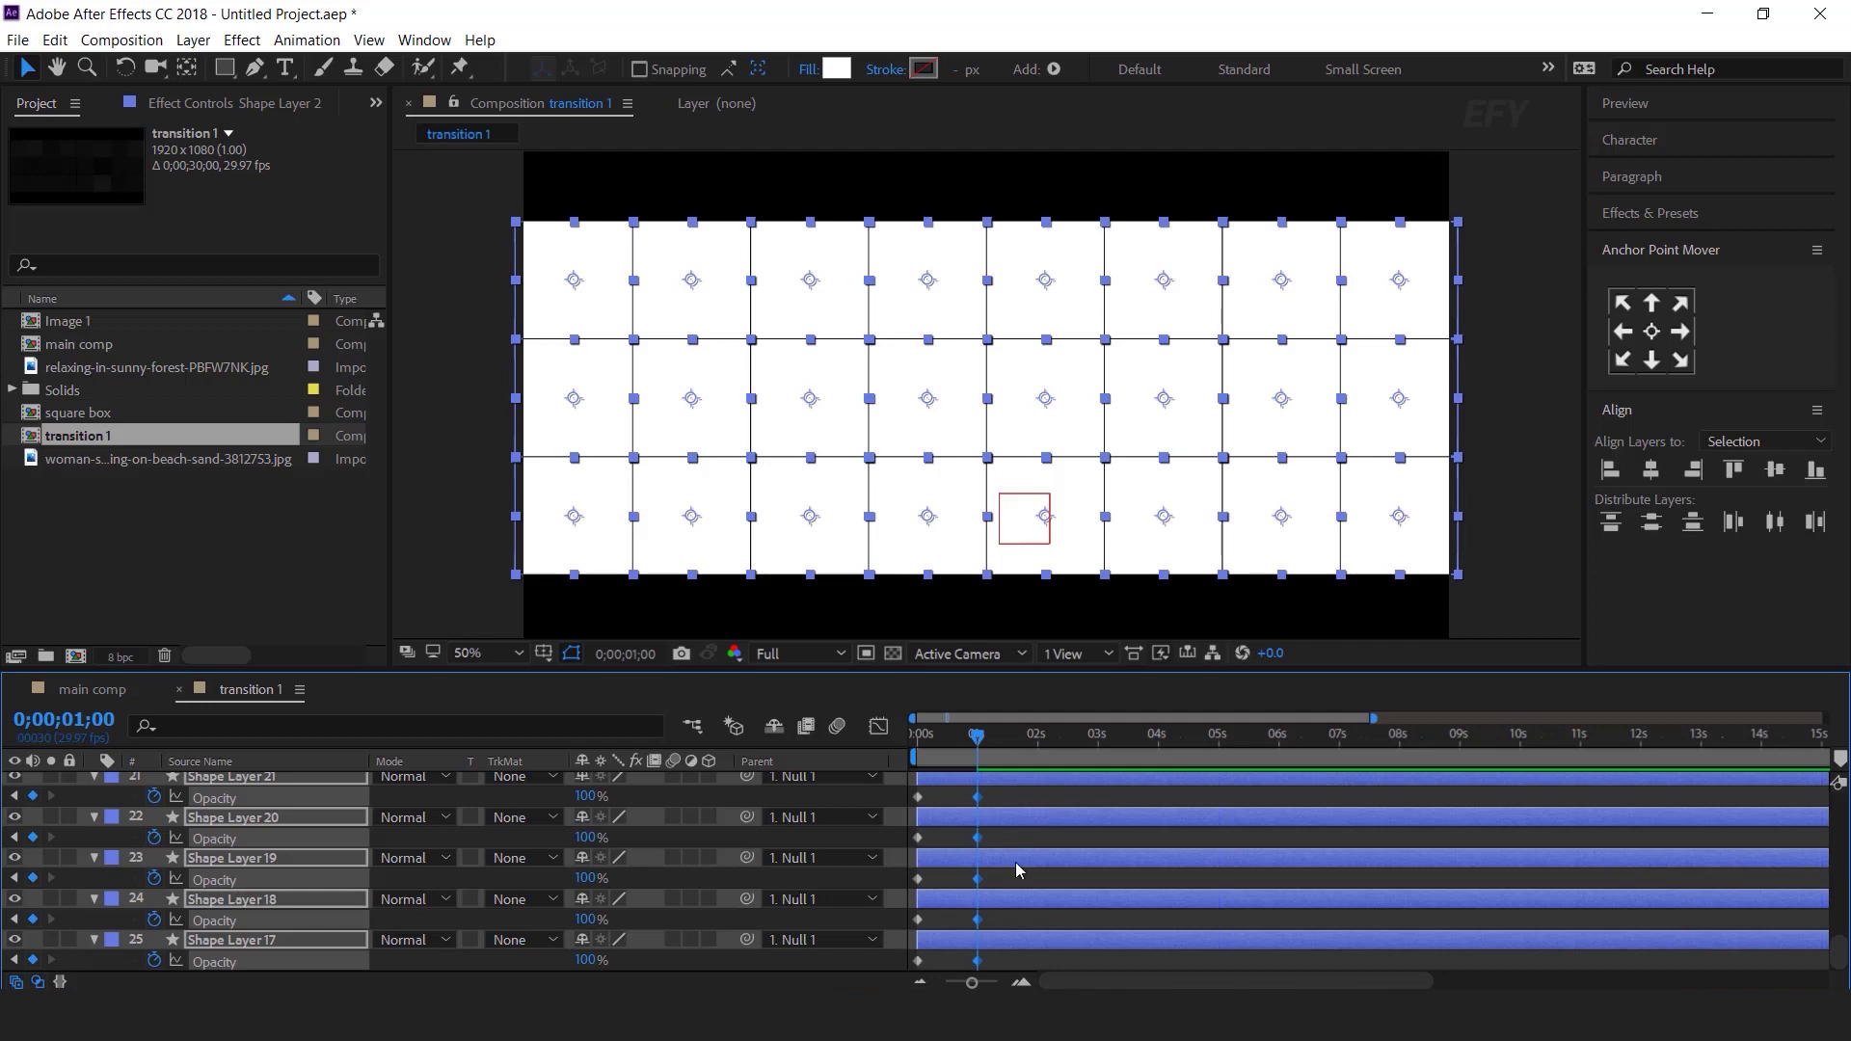
- Apply Easy Ease to the opacity keyframes of all the square shape layers
{"action": "left_click_drag", "start_coordinate": [1050, 964], "coordinate": [1009, 877]}
{"action": "scroll", "coordinate": [978, 878], "scroll_direction": "down", "scroll_amount": 3}
{"action": "right_click", "coordinate": [978, 878]}
{"action": "mouse_move", "coordinate": [1095, 975]}
{"action": "left_click", "coordinate": [1322, 835]}
{"action": "scroll", "coordinate": [1043, 959], "scroll_direction": "down", "scroll_amount": 5}
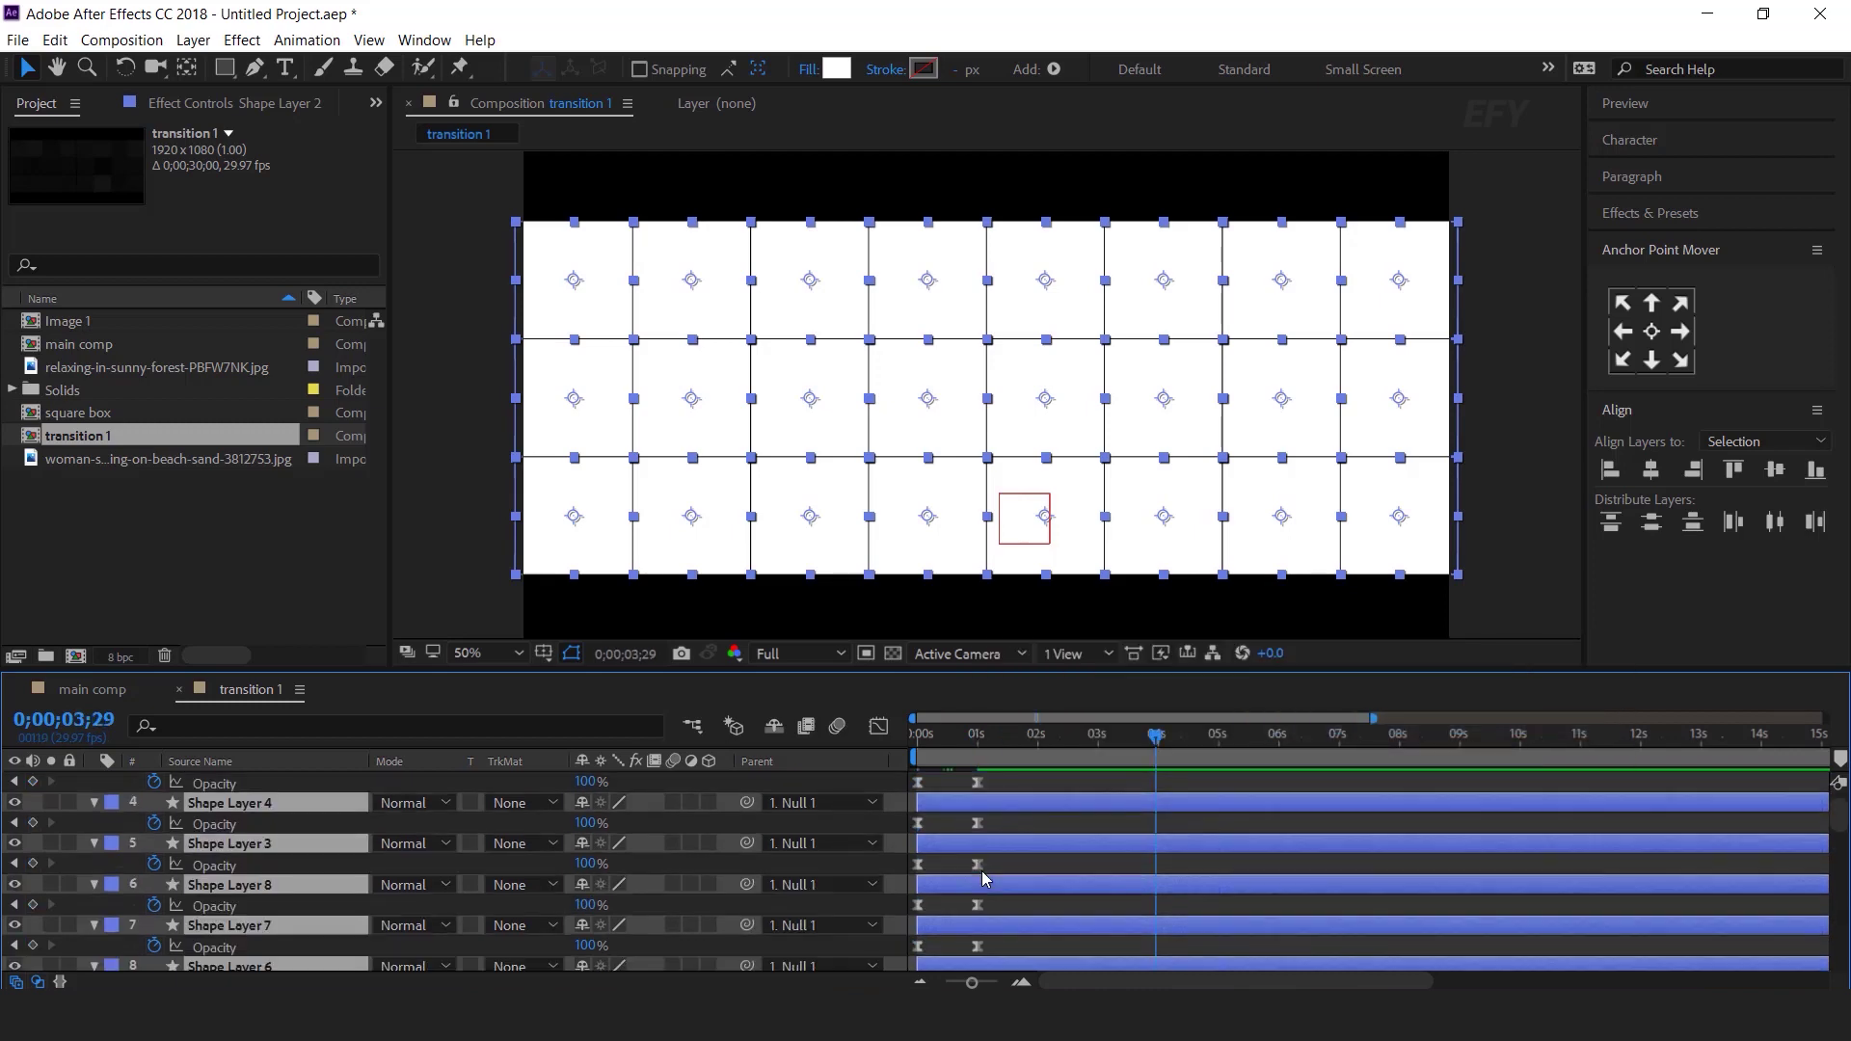
- Stagger the shape layers irregularly over about the first three seconds so the squares fade in at different times
{"action": "left_click", "coordinate": [1040, 905]}
{"action": "left_click_drag", "start_coordinate": [1032, 893], "coordinate": [1167, 893]}
{"action": "left_click_drag", "start_coordinate": [1037, 848], "coordinate": [1195, 807]}
{"action": "left_click", "coordinate": [1142, 806]}
{"action": "left_click_drag", "start_coordinate": [1030, 924], "coordinate": [1101, 922]}
{"action": "scroll", "coordinate": [1080, 920], "scroll_direction": "down", "scroll_amount": 4}
{"action": "left_click_drag", "start_coordinate": [1024, 813], "coordinate": [1126, 813]}
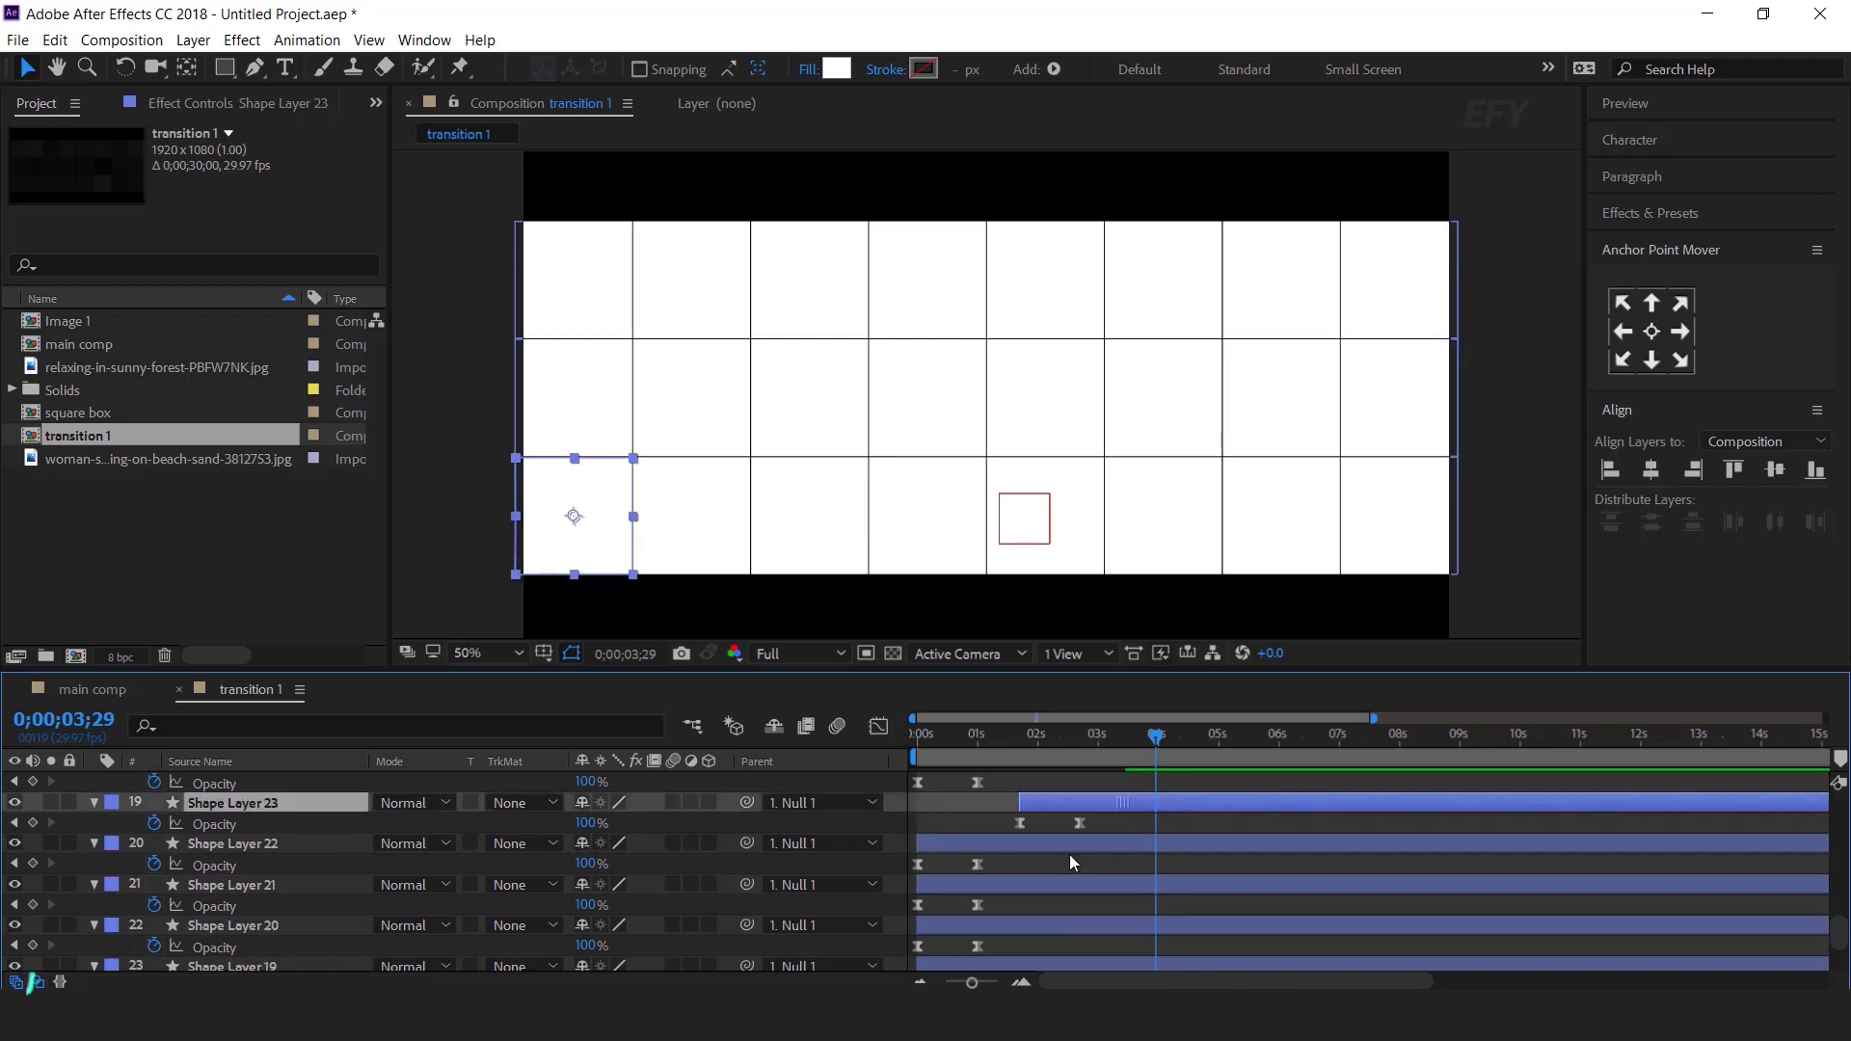
{"action": "left_click", "coordinate": [1090, 846]}
{"action": "left_click", "coordinate": [1029, 885]}
{"action": "left_click_drag", "start_coordinate": [1030, 882], "coordinate": [1166, 855]}
{"action": "scroll", "coordinate": [1022, 958], "scroll_direction": "down", "scroll_amount": 3}
{"action": "left_click", "coordinate": [1266, 898]}
{"action": "left_click", "coordinate": [1234, 940]}
{"action": "scroll", "coordinate": [1092, 923], "scroll_direction": "up", "scroll_amount": 4}
{"action": "left_click_drag", "start_coordinate": [1091, 923], "coordinate": [1184, 919]}
{"action": "left_click", "coordinate": [1130, 839]}
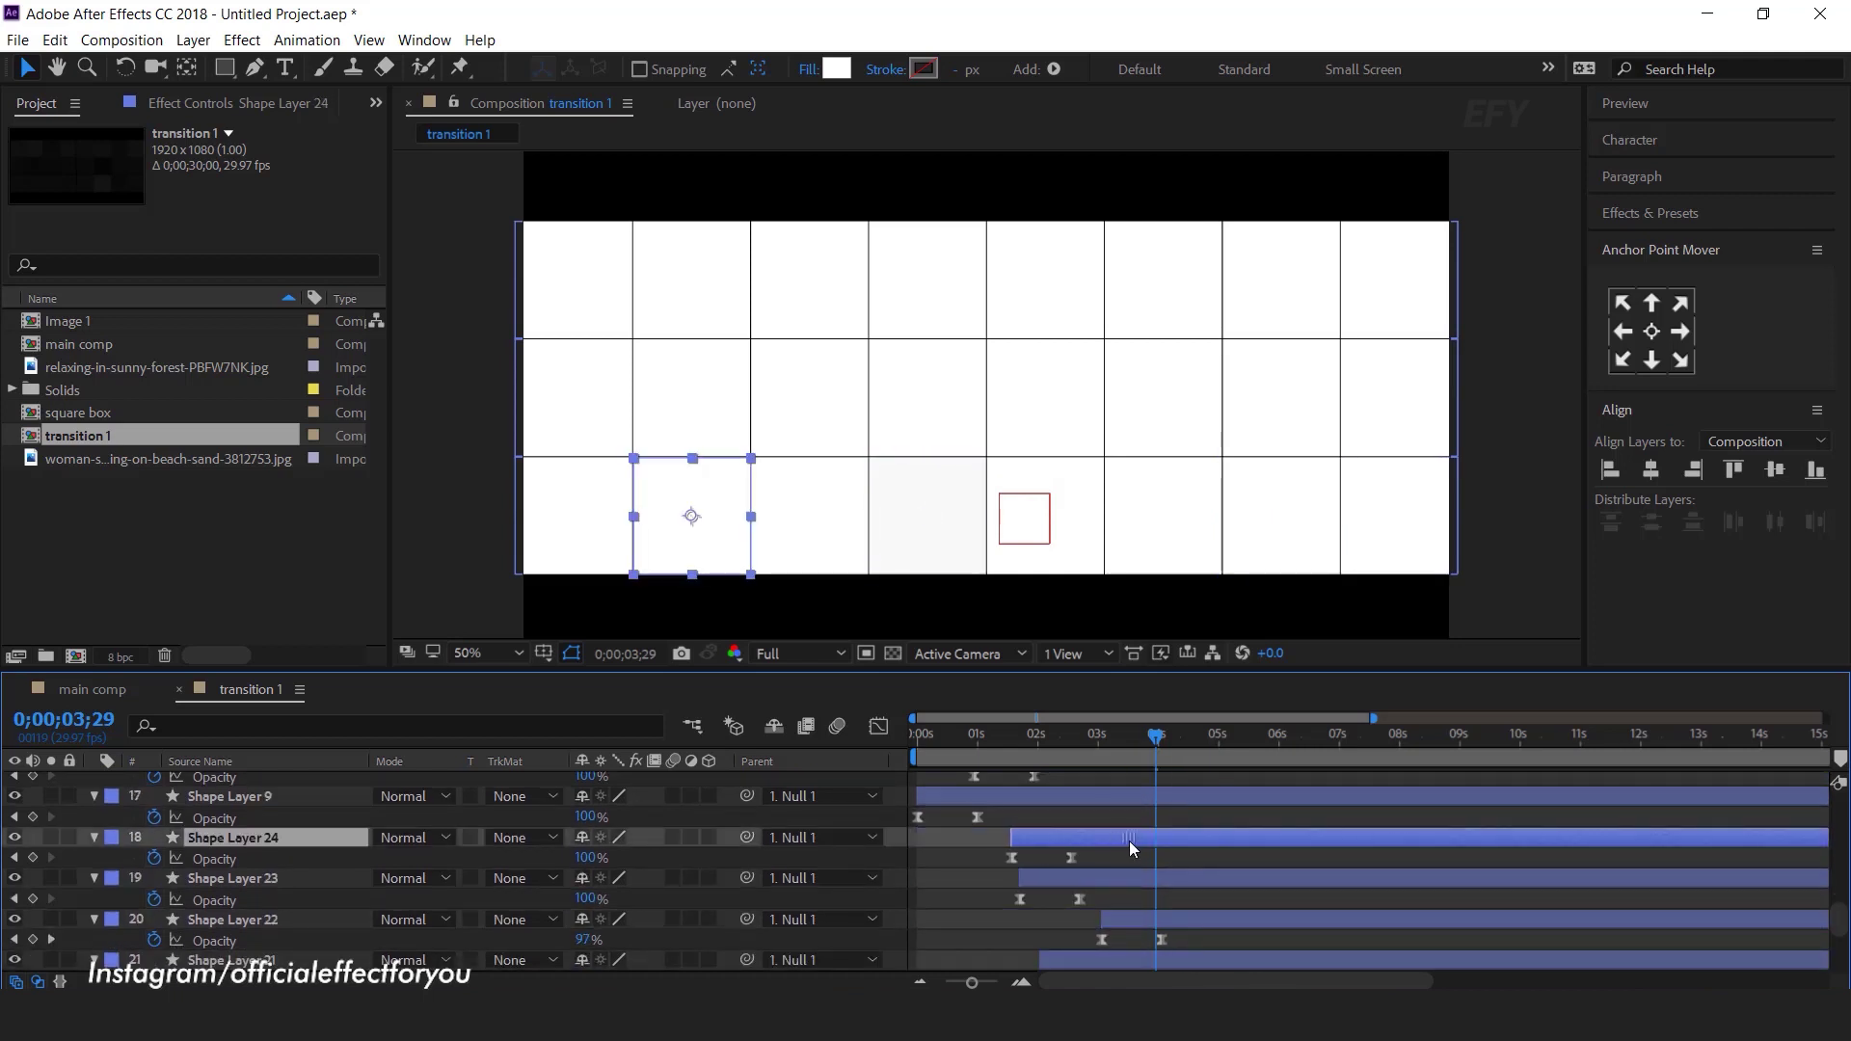
{"action": "scroll", "coordinate": [1074, 893], "scroll_direction": "up", "scroll_amount": 3}
{"action": "left_click", "coordinate": [1126, 879]}
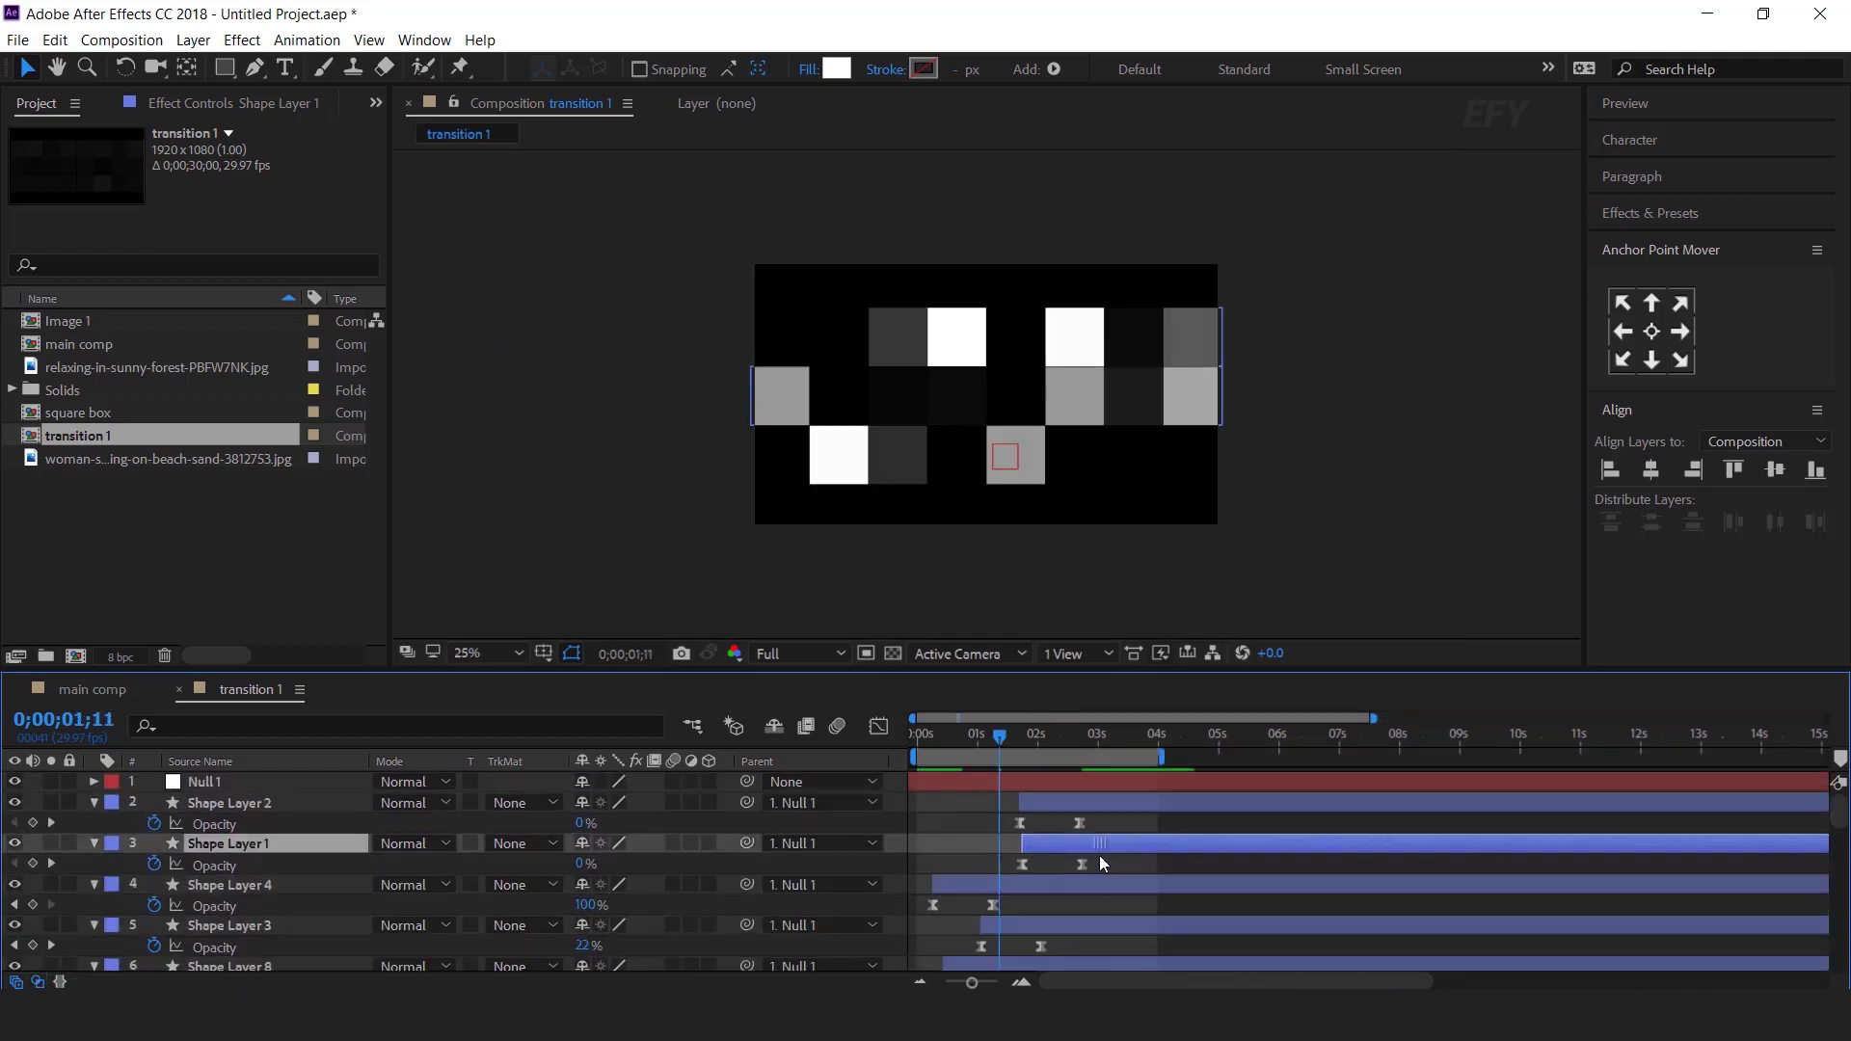
- Shift Shape Layer 1 to start at about one second and preview the staggered fade-in from the beginning
{"action": "left_click_drag", "start_coordinate": [1100, 854], "coordinate": [1061, 848]}
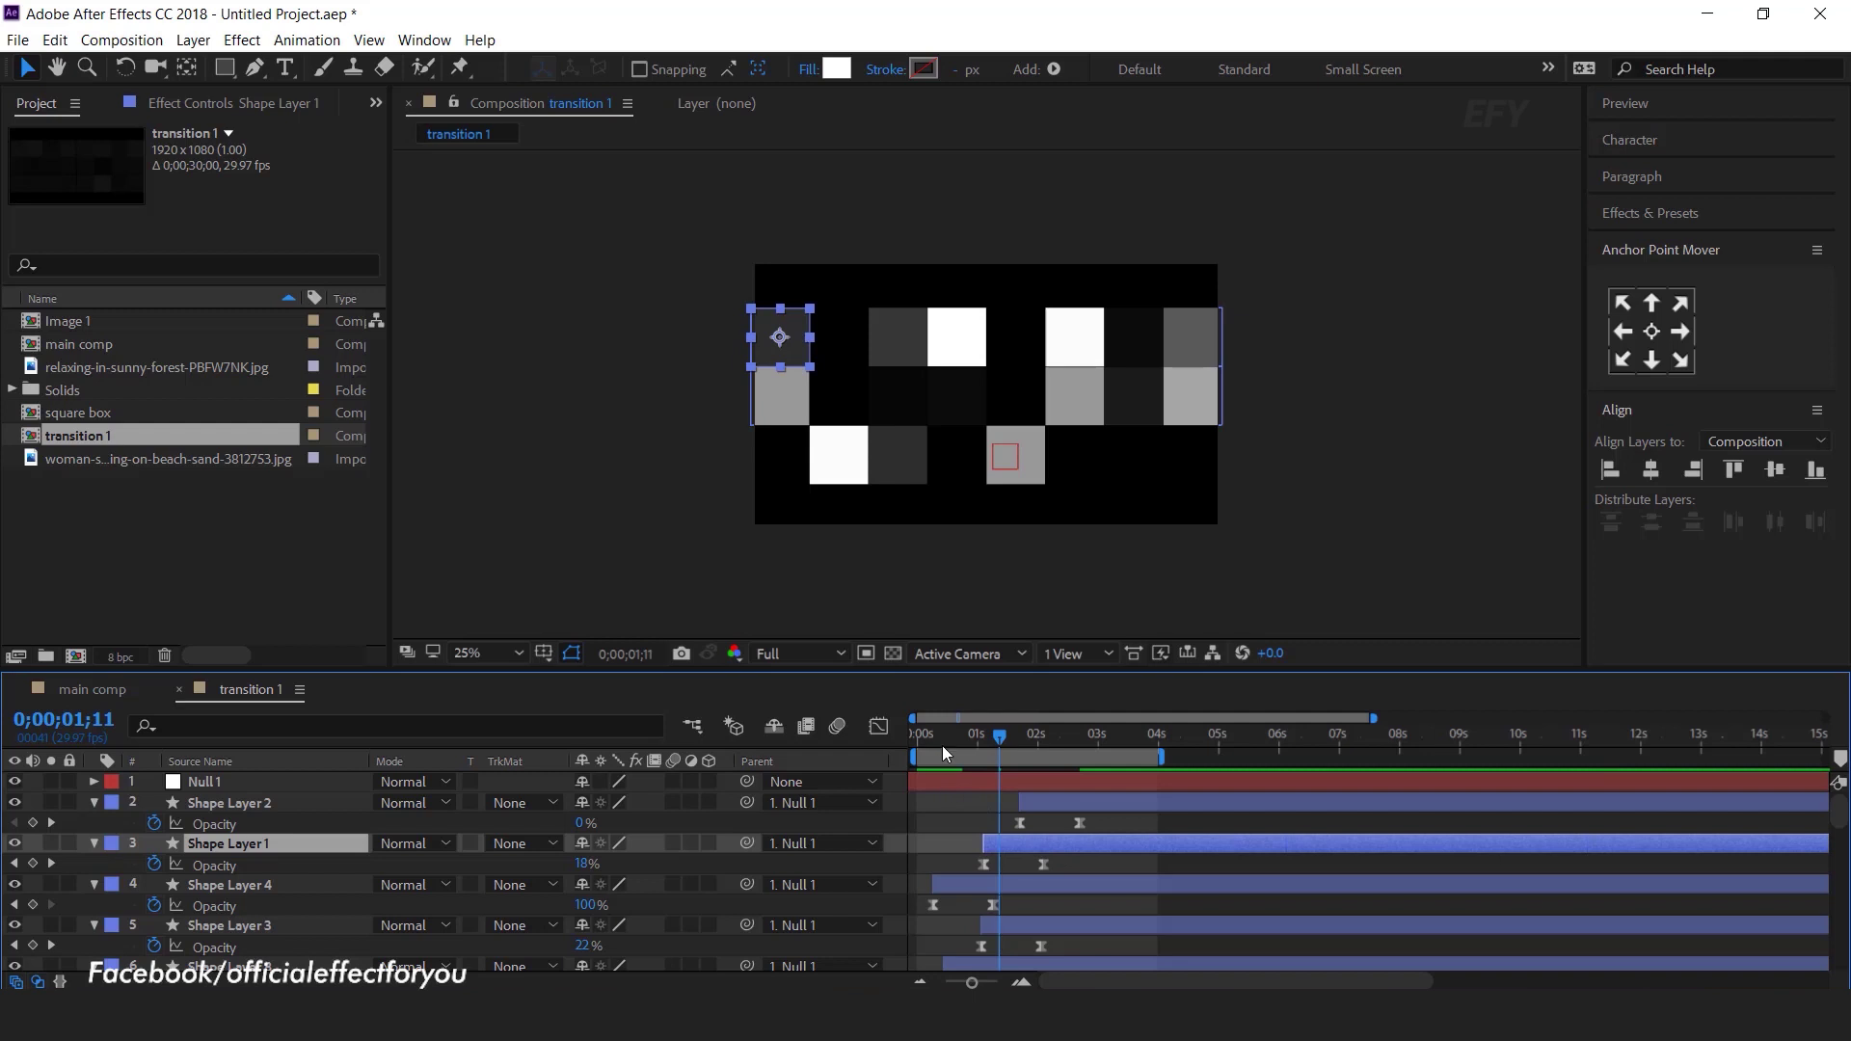
{"action": "left_click_drag", "start_coordinate": [941, 745], "coordinate": [918, 739]}
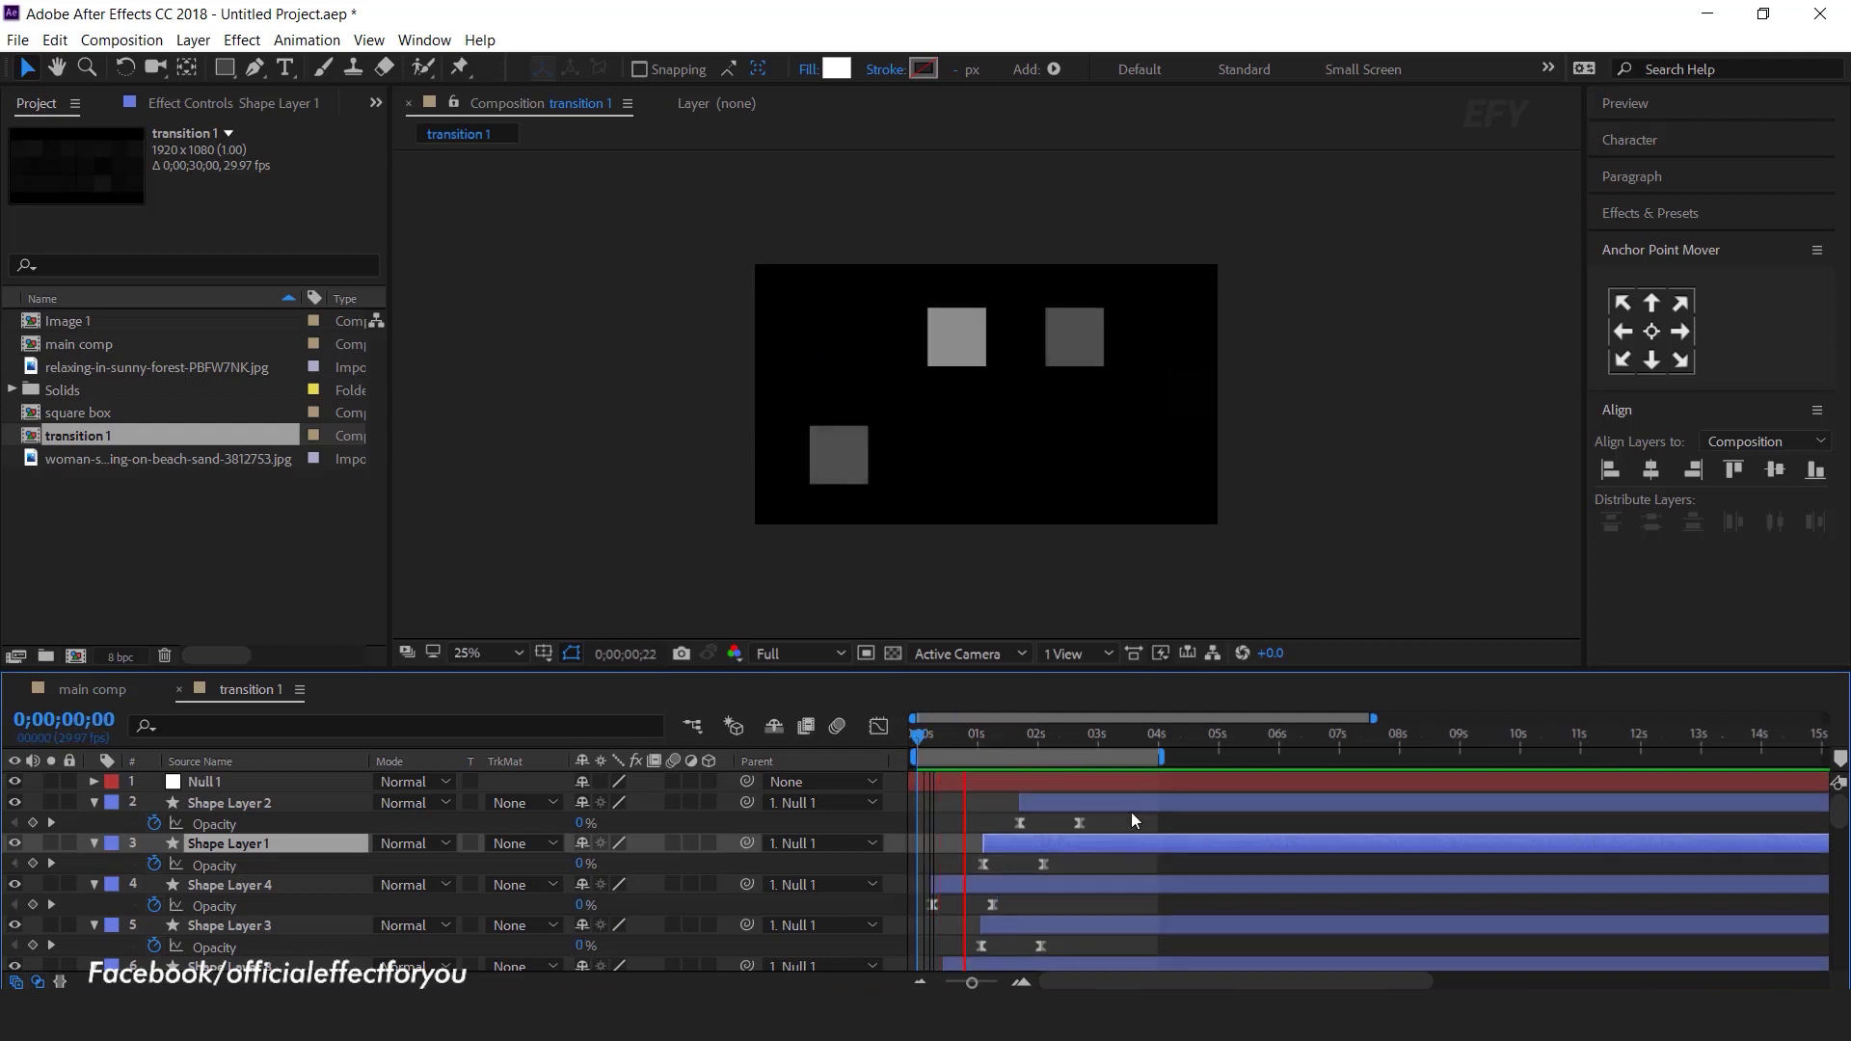
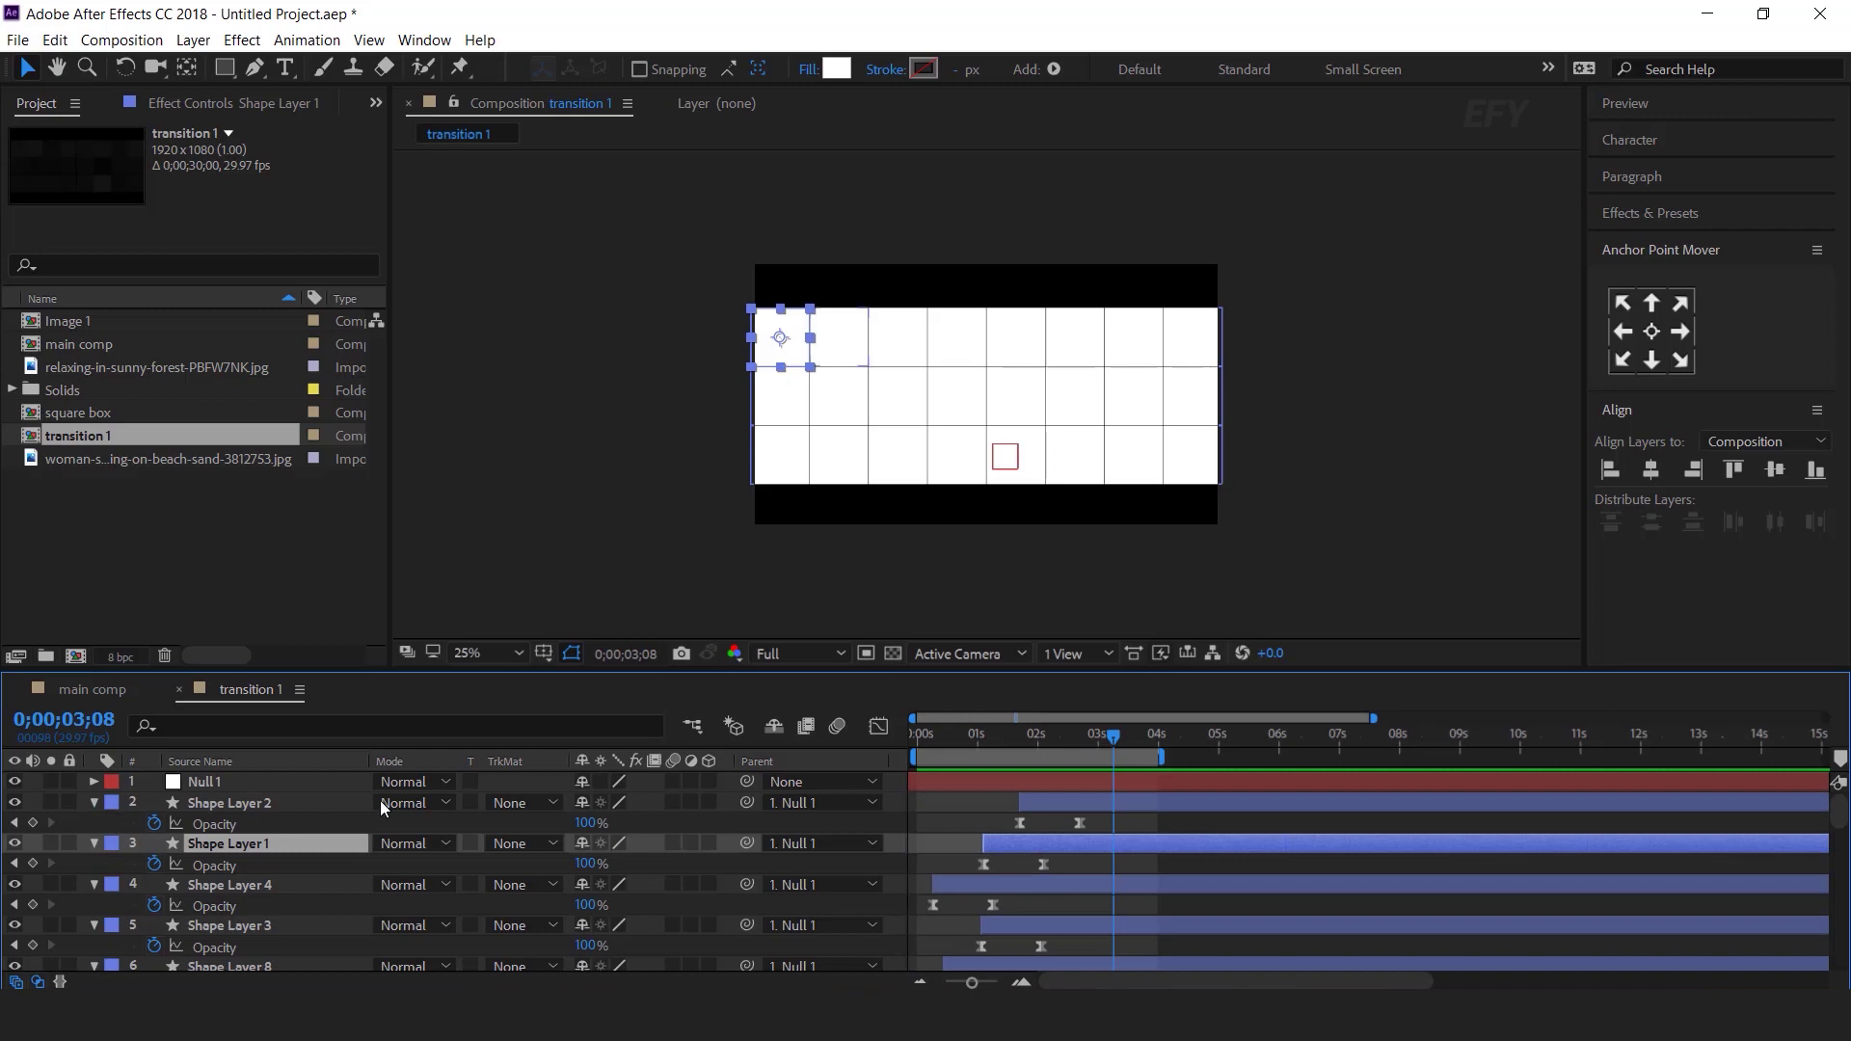
{"action": "left_click", "coordinate": [955, 808]}
- Place transition 1 above Image 1 in main comp and use it as Image 1's alpha matte
{"action": "left_click", "coordinate": [95, 689]}
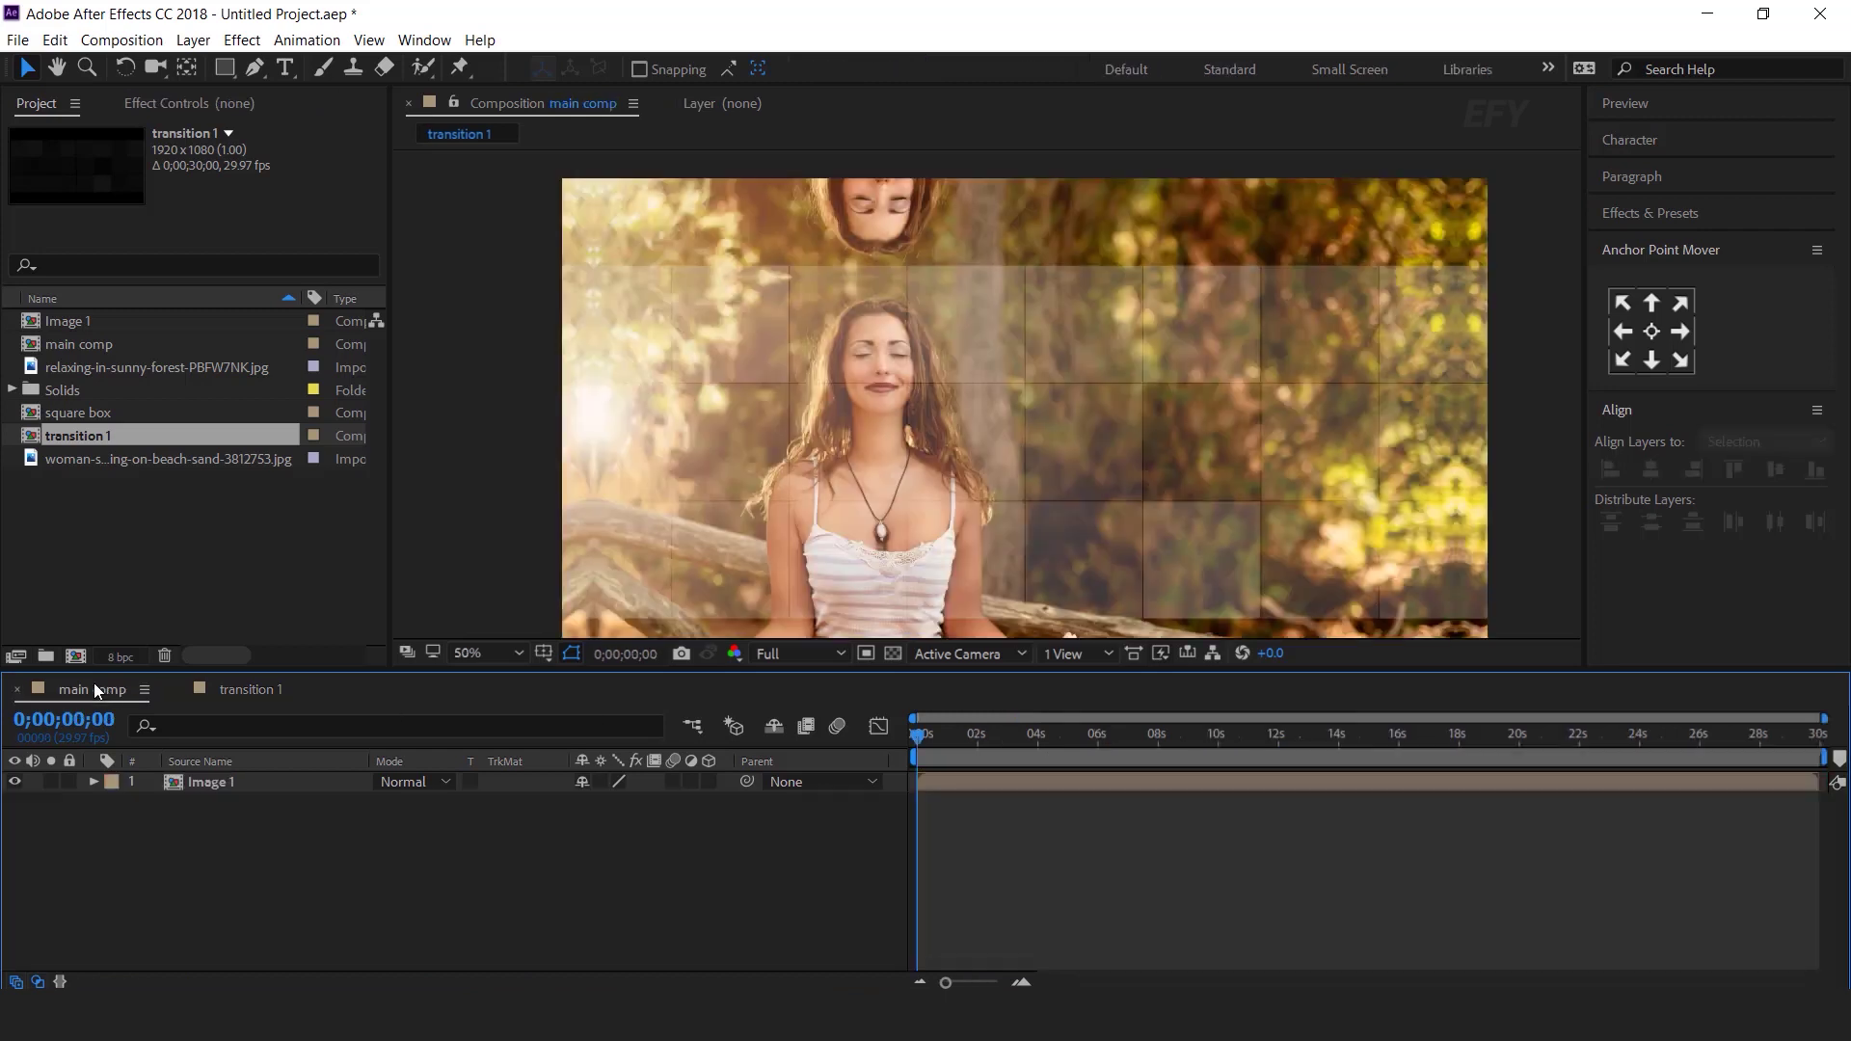
{"action": "left_click_drag", "start_coordinate": [65, 439], "coordinate": [294, 777]}
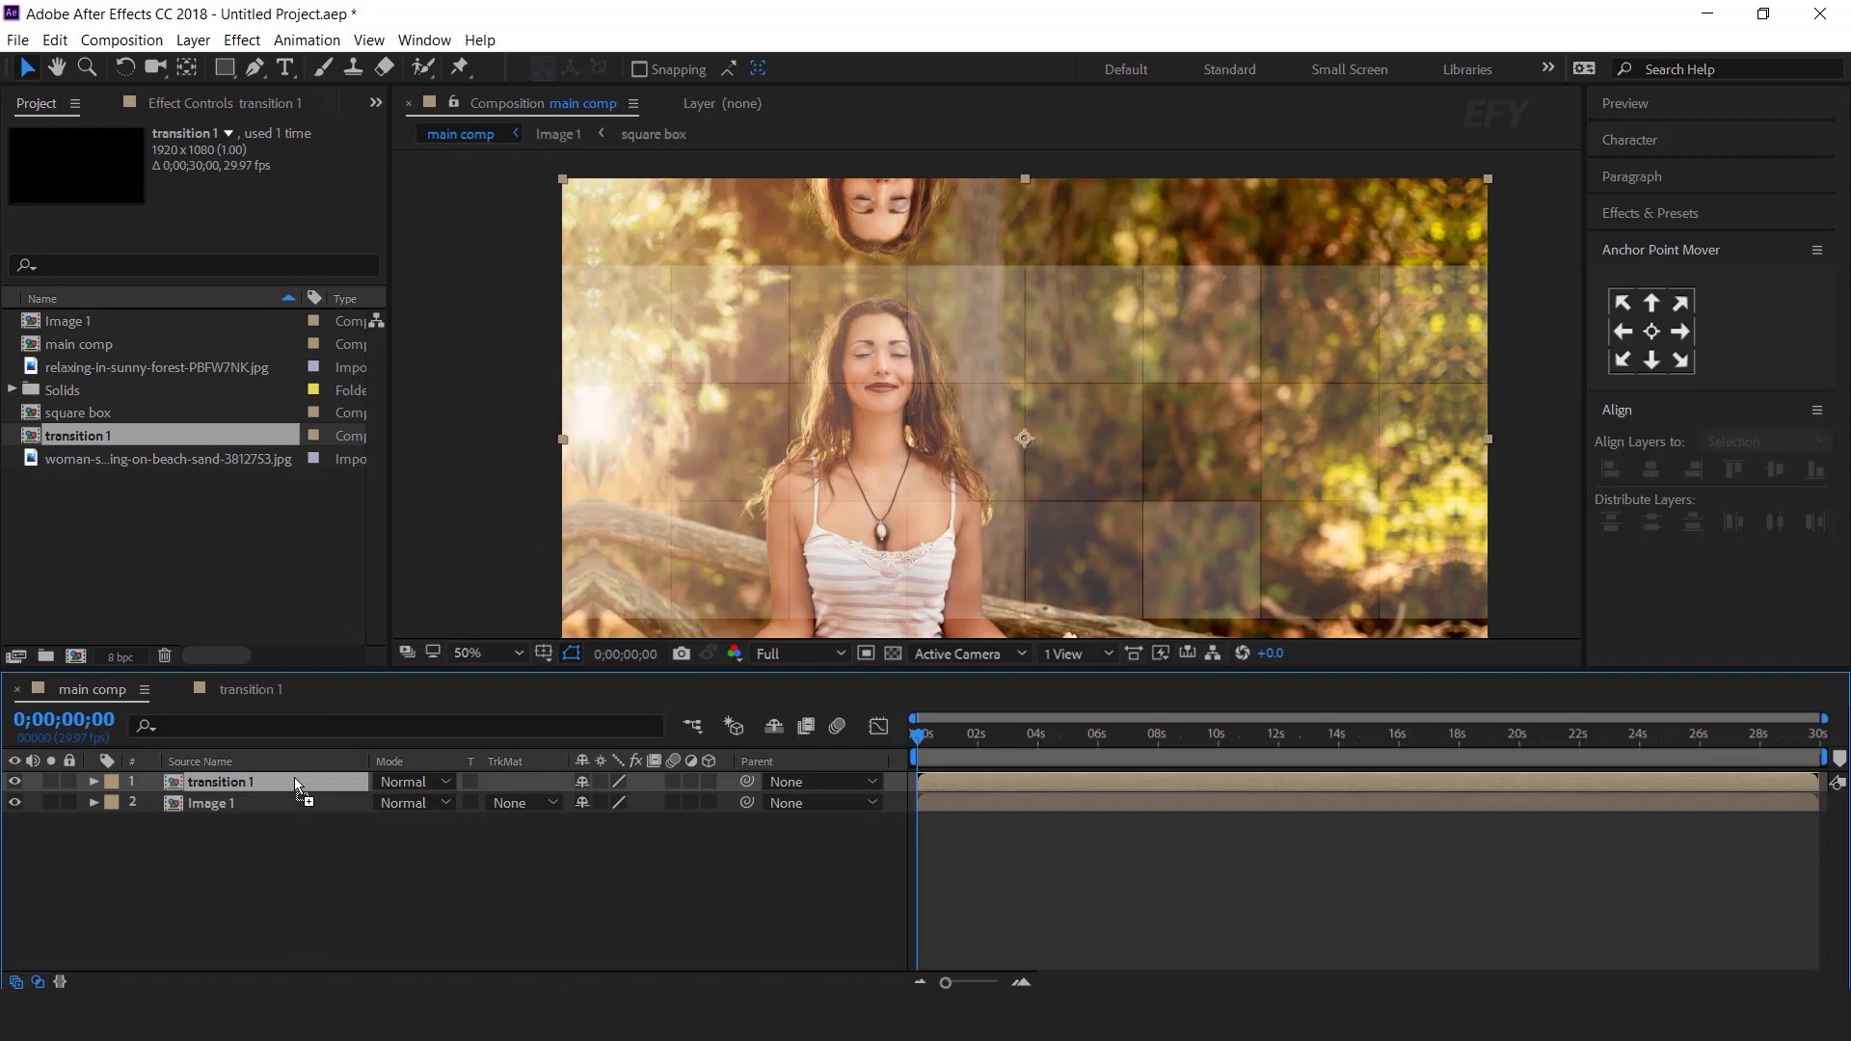
{"action": "left_click", "coordinate": [214, 806]}
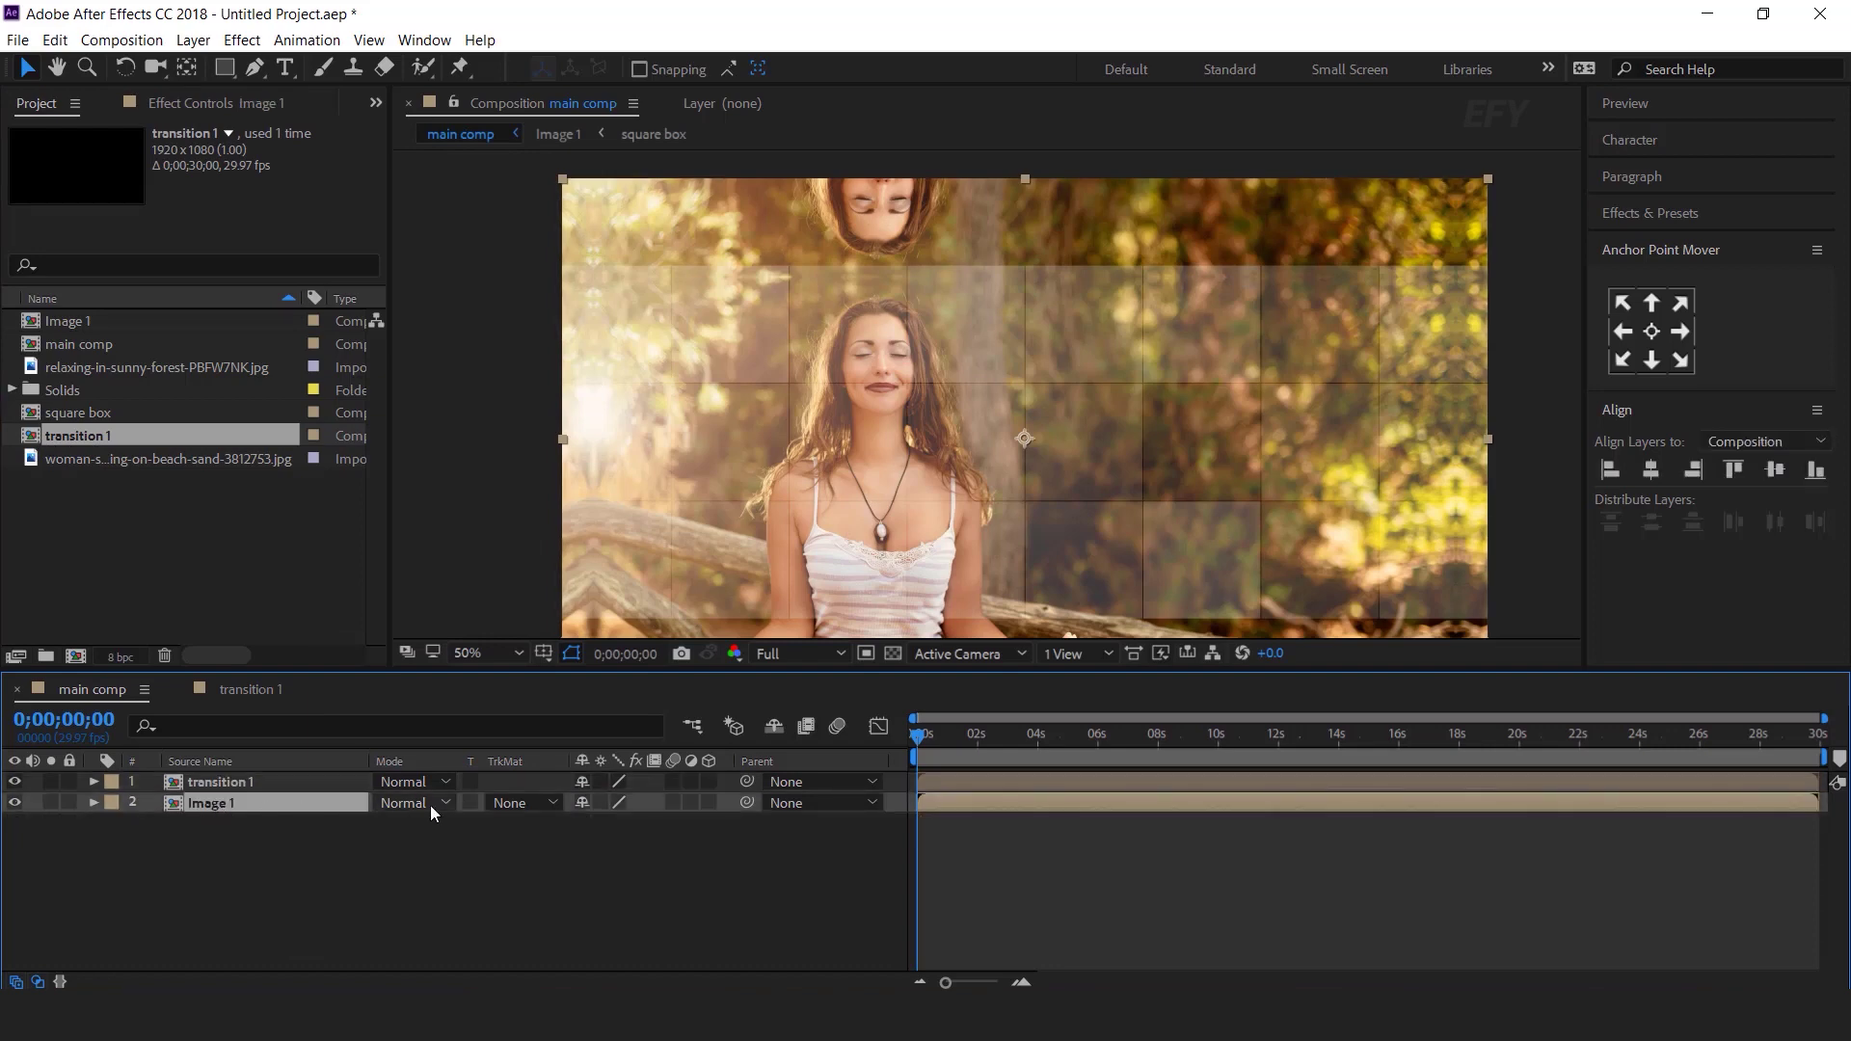
{"action": "left_click", "coordinate": [521, 802]}
{"action": "left_click", "coordinate": [585, 861]}
- Preview the square-by-square reveal of the forest image in main comp and check the frame at 0;00;07;29
{"action": "key", "text": "space"}
{"action": "key", "text": "space"}
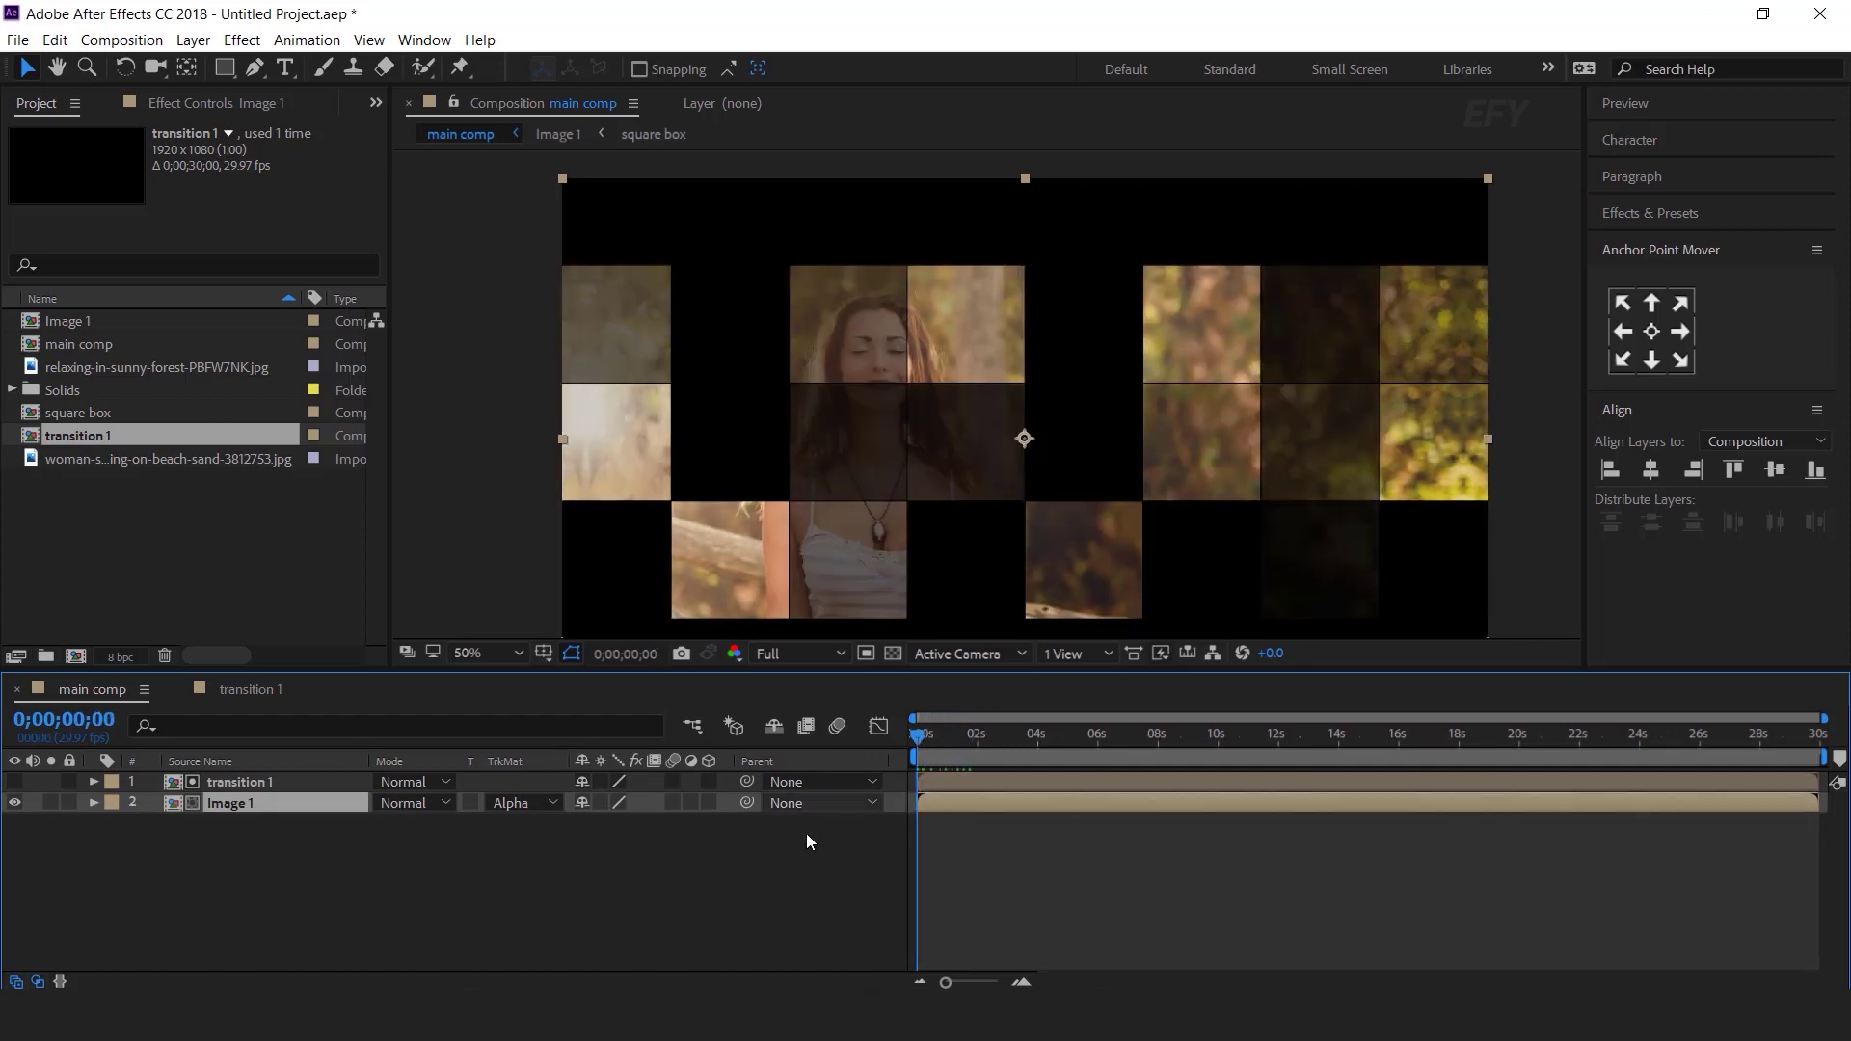
{"action": "key", "text": "space"}
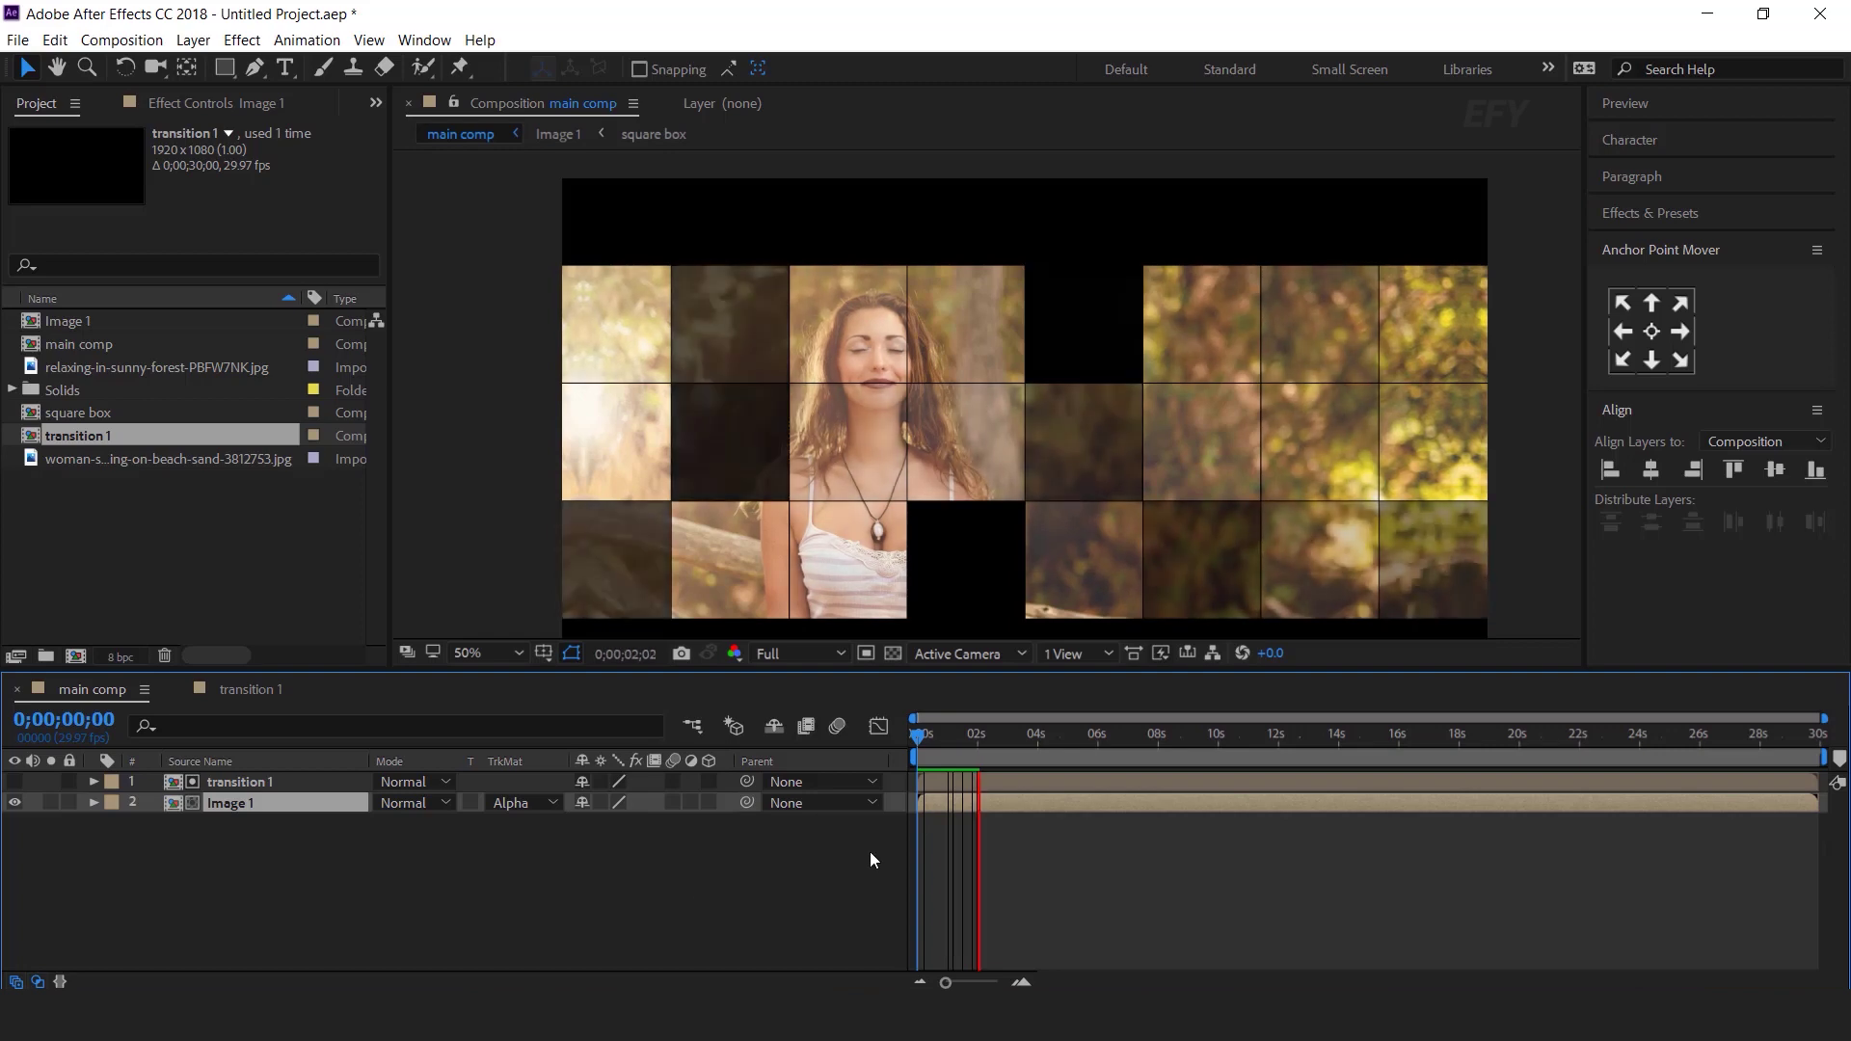
{"action": "left_click", "coordinate": [996, 737]}
{"action": "left_click_drag", "start_coordinate": [1043, 733], "coordinate": [1157, 735]}
{"action": "left_click", "coordinate": [258, 864]}
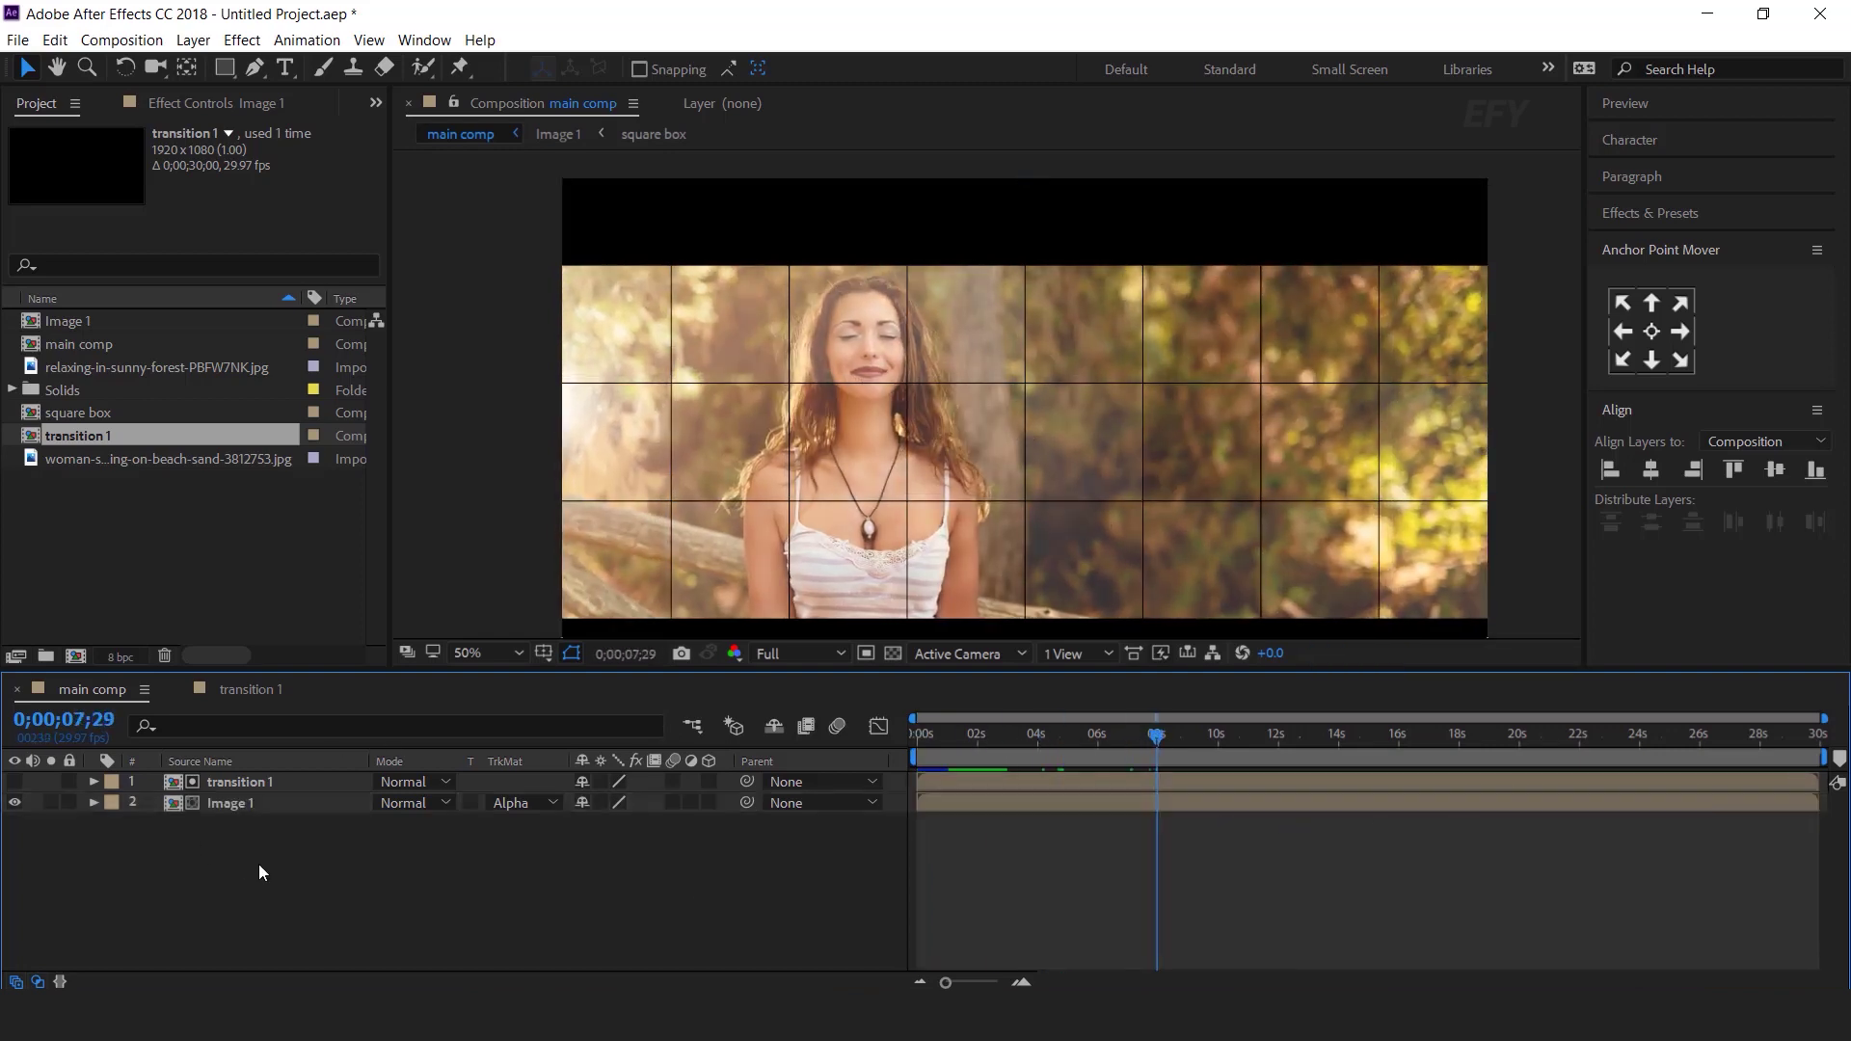
- Add a second transition 1 layer at the top of main comp, starting at about one second
{"action": "left_click", "coordinate": [183, 509]}
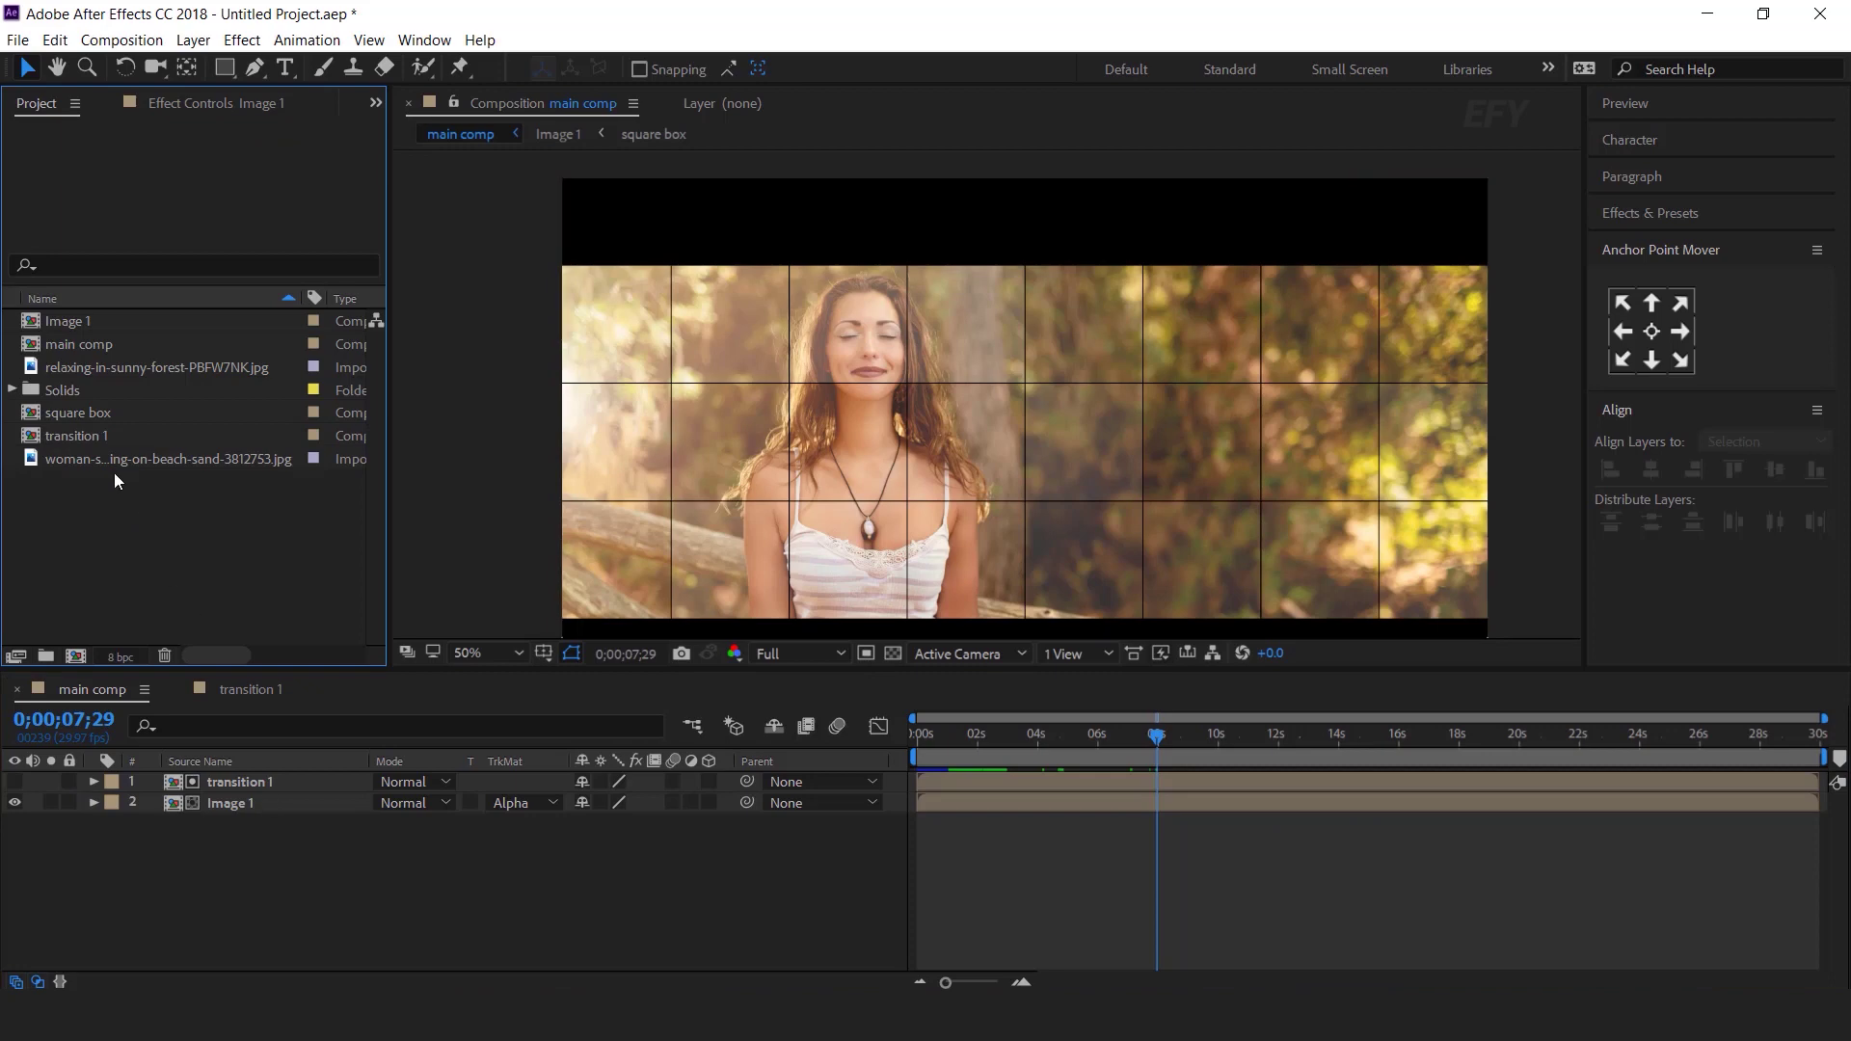
{"action": "left_click", "coordinate": [84, 437]}
{"action": "left_click_drag", "start_coordinate": [29, 443], "coordinate": [273, 777]}
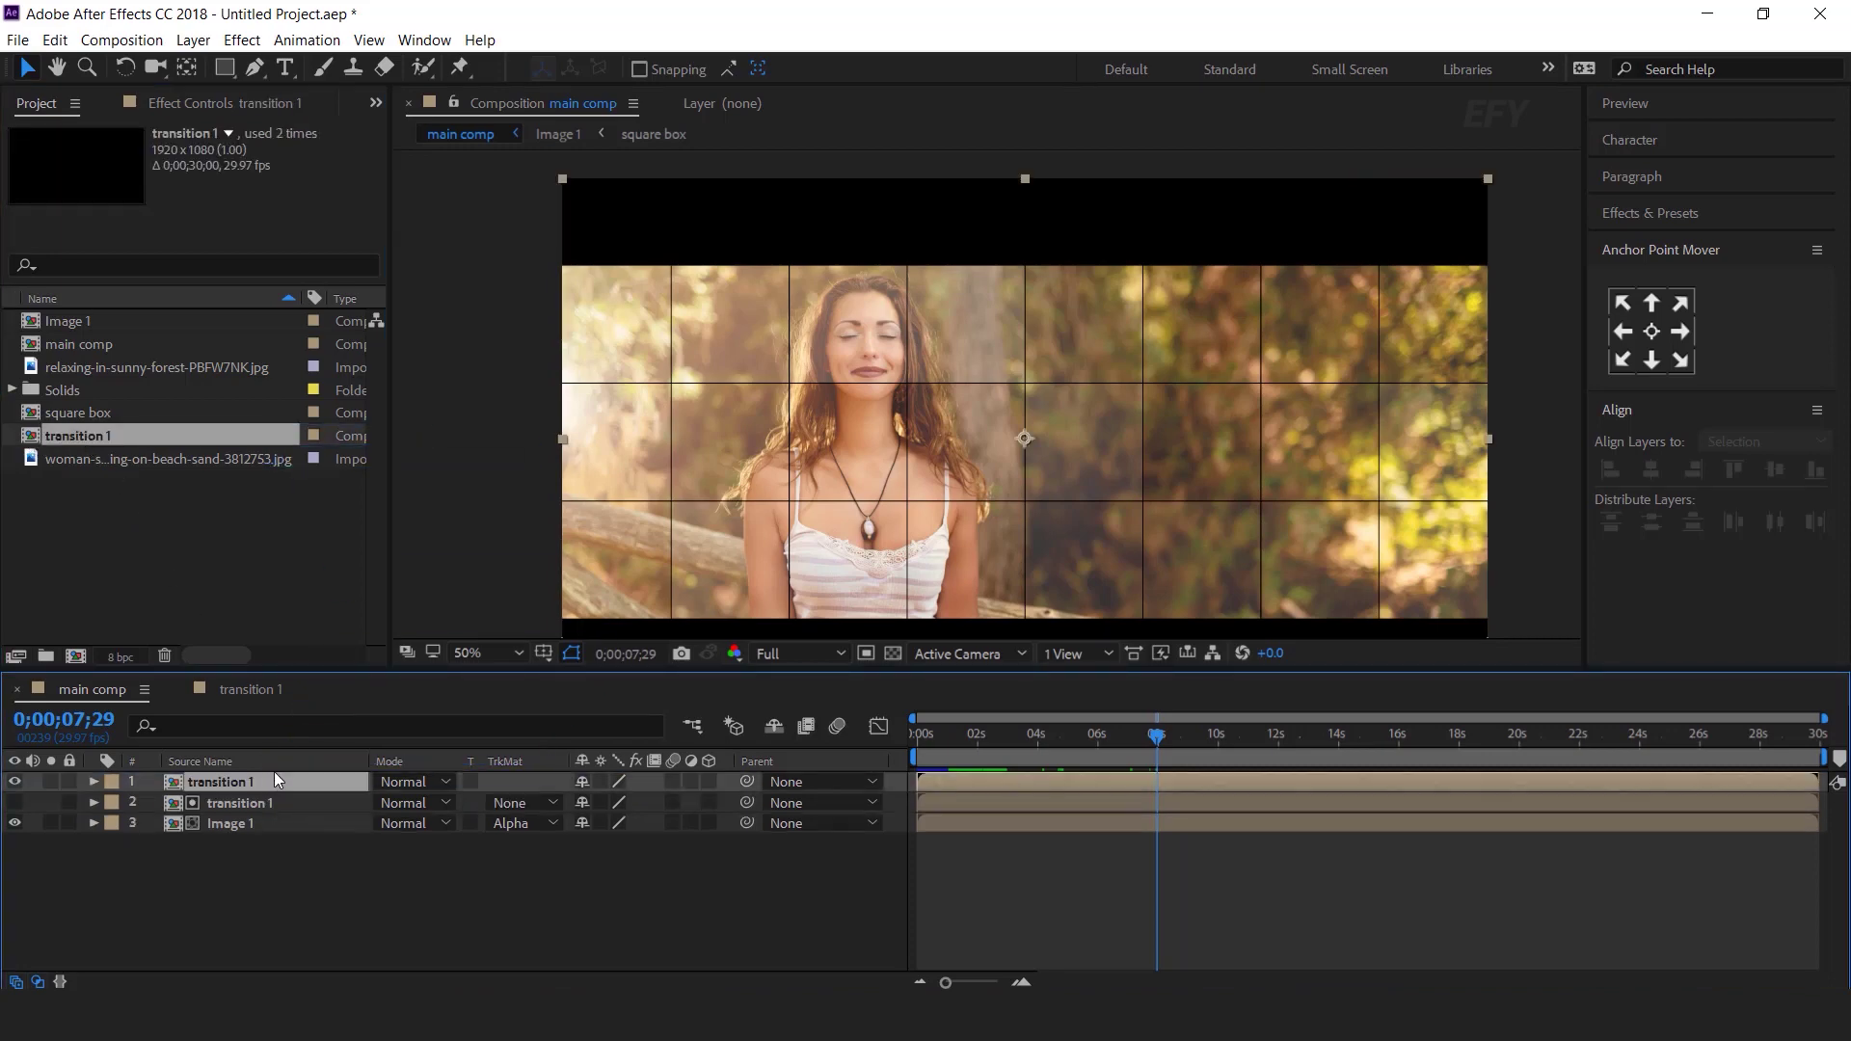
{"action": "left_click", "coordinate": [1021, 982]}
{"action": "left_click_drag", "start_coordinate": [978, 779], "coordinate": [927, 749]}
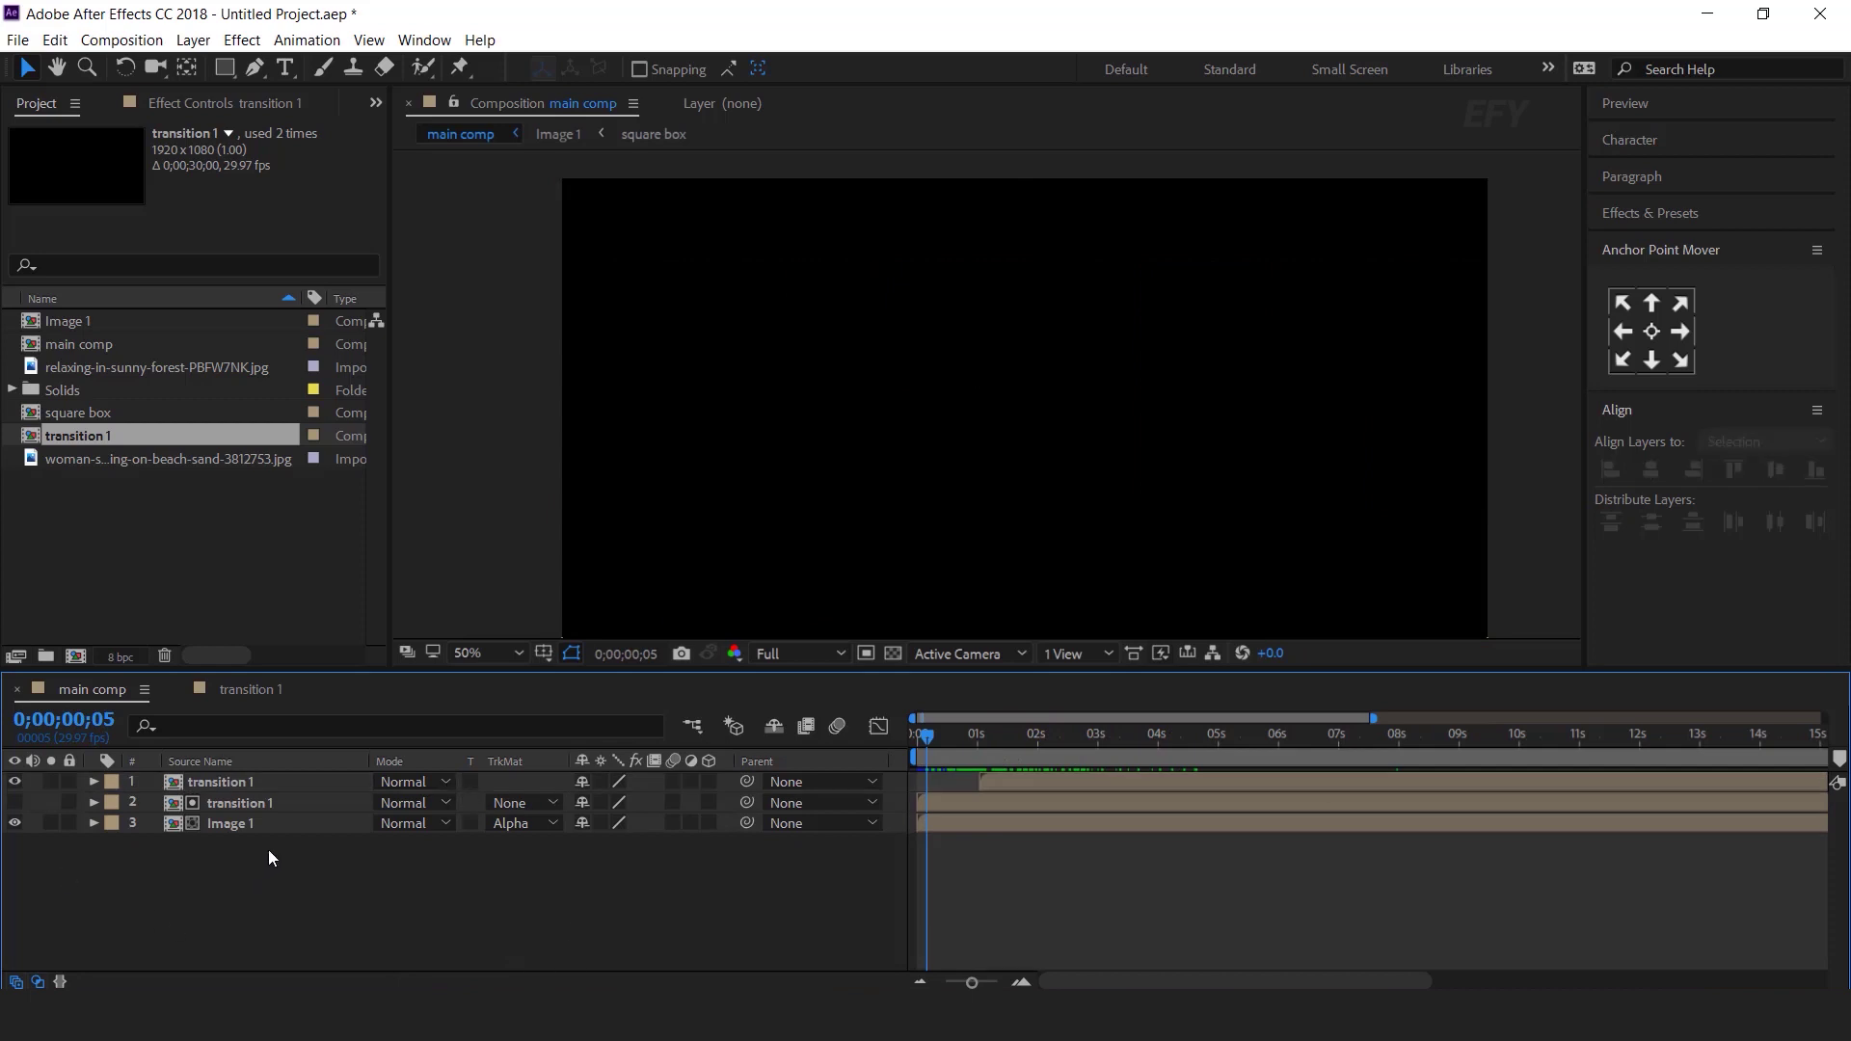
- Apply the Black & White effect to the Image 1 layer and preview the reveal
{"action": "left_click", "coordinate": [233, 824]}
{"action": "key", "text": "ctrl+space"}
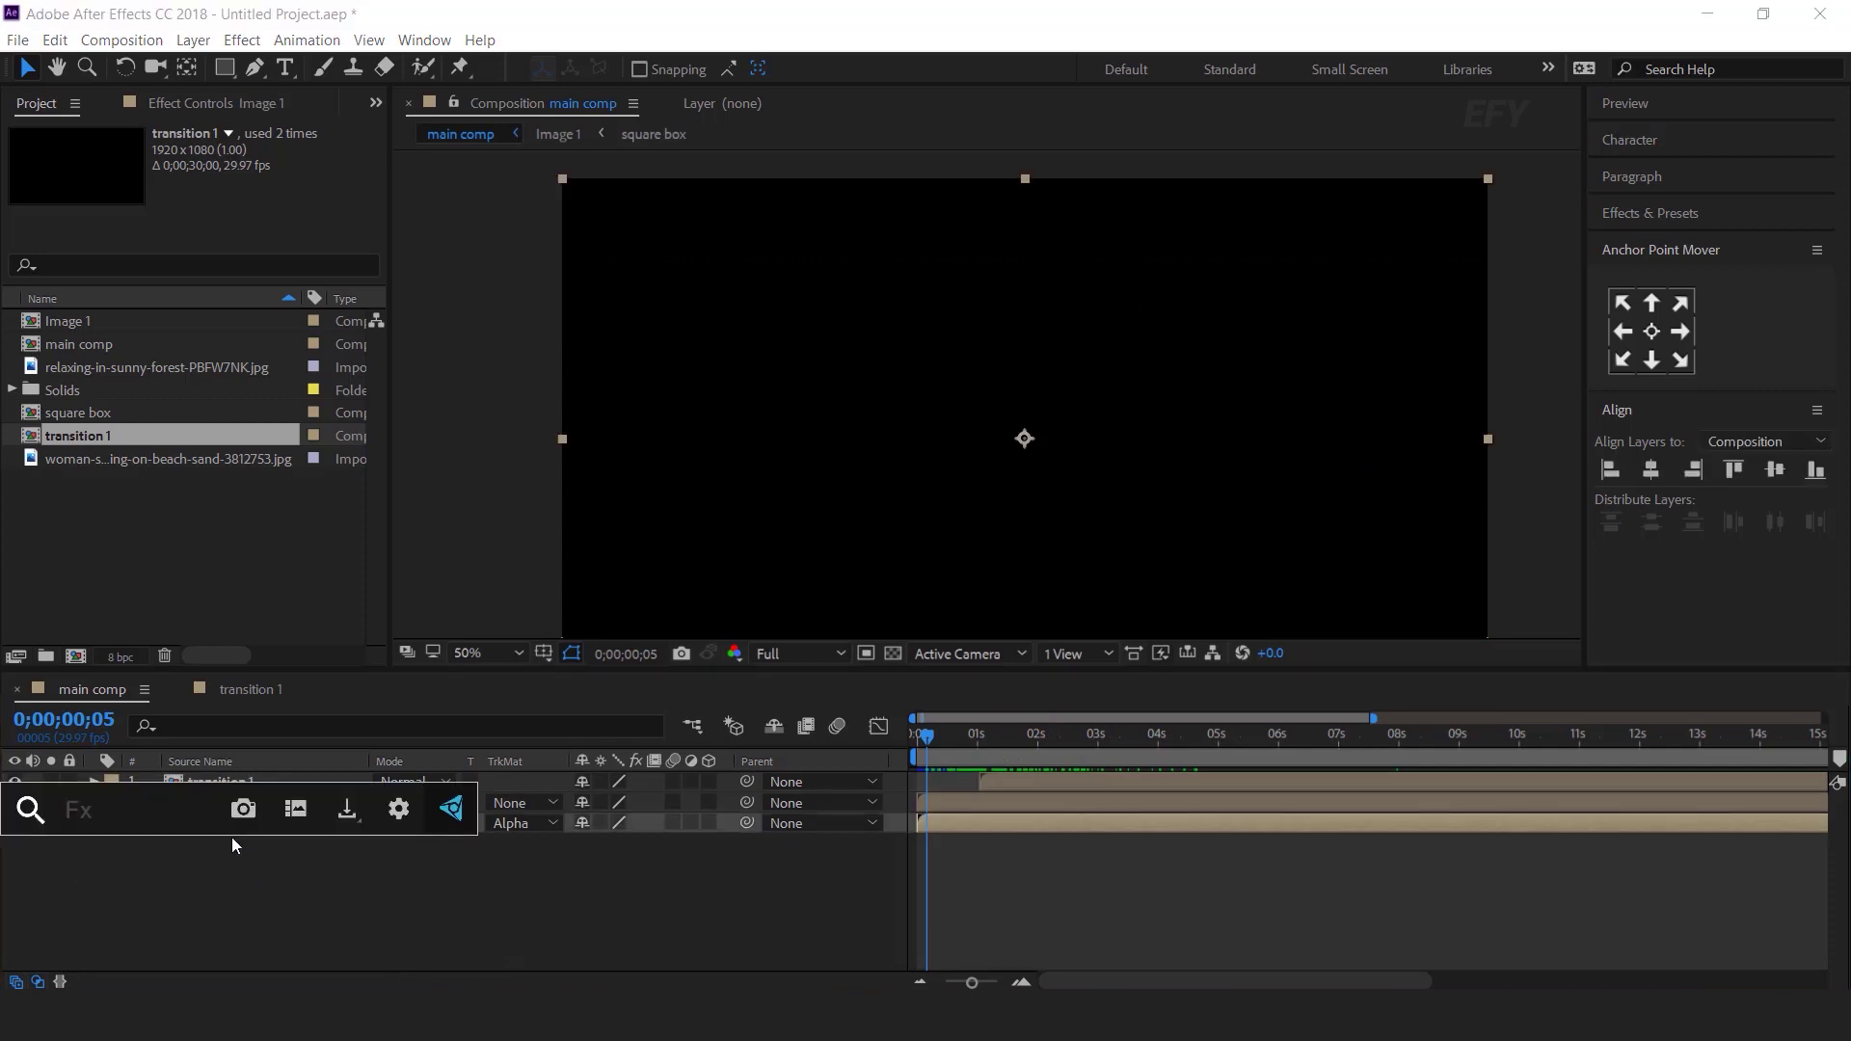
{"action": "type", "text": "bla"}
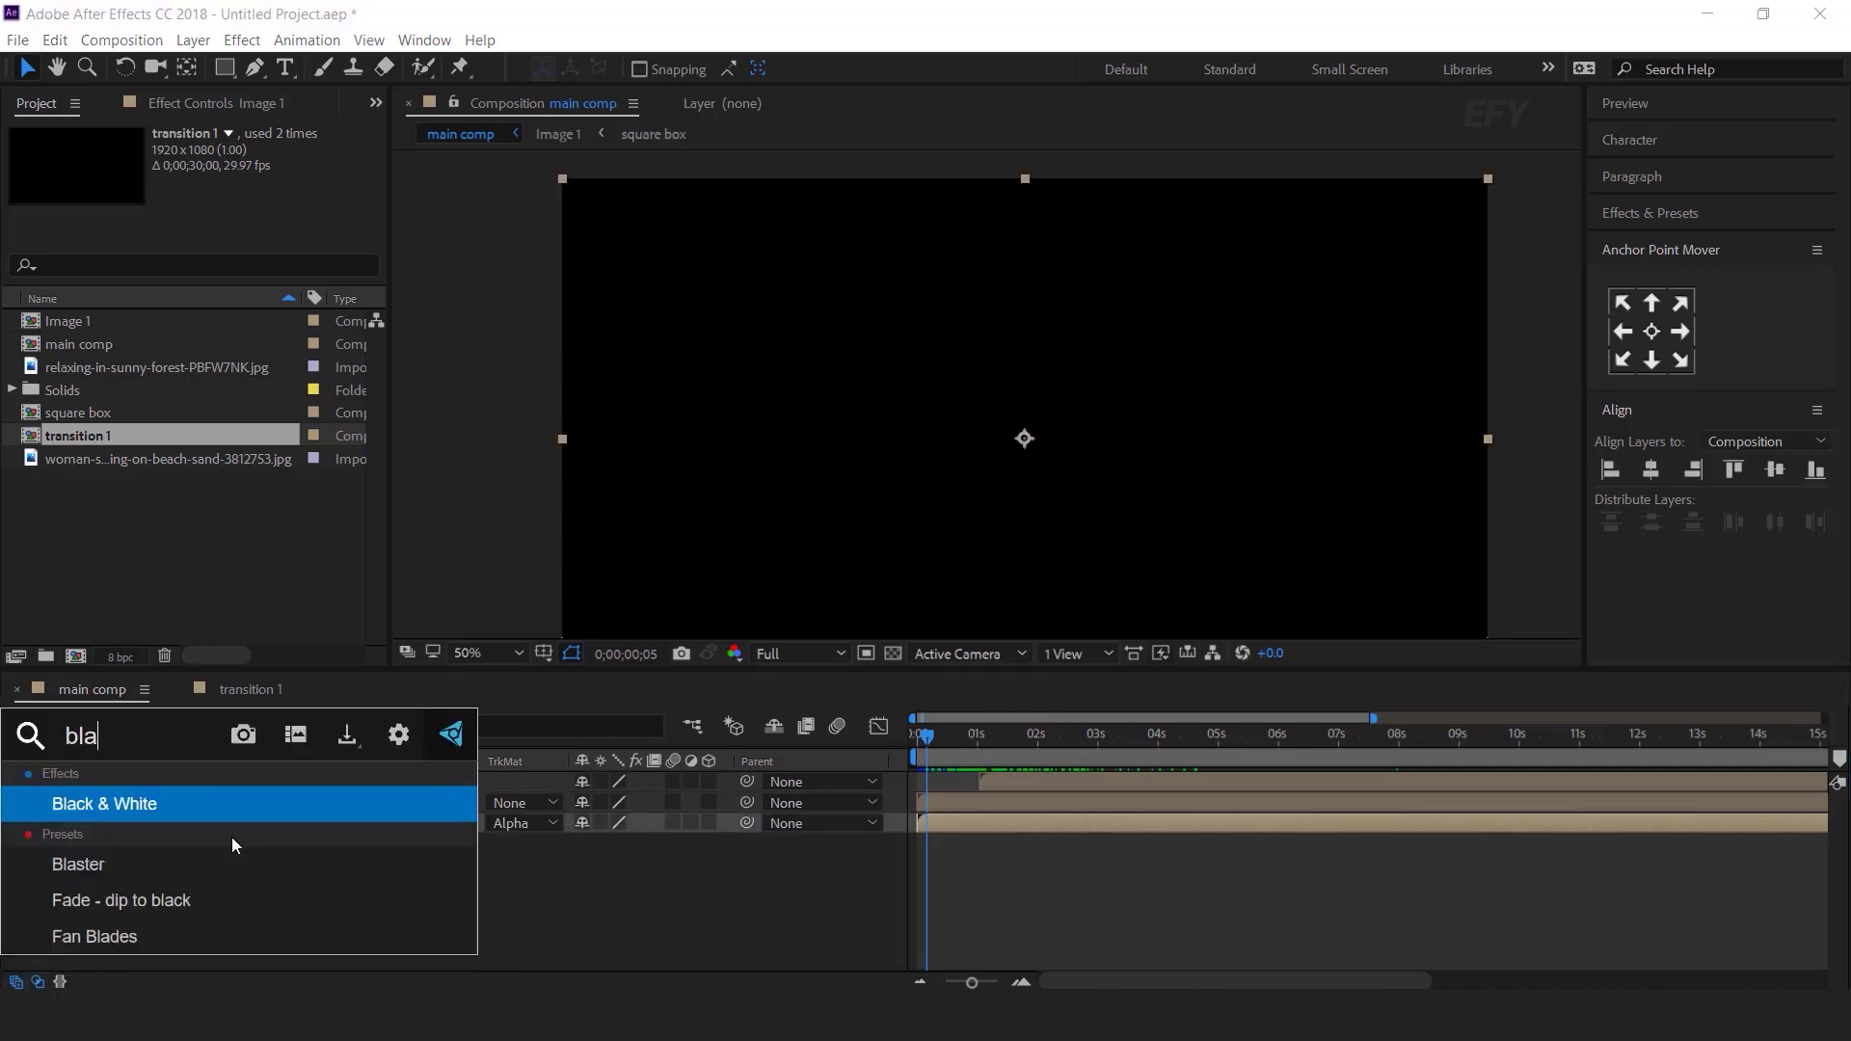
{"action": "key", "text": "Return"}
{"action": "left_click", "coordinate": [201, 102]}
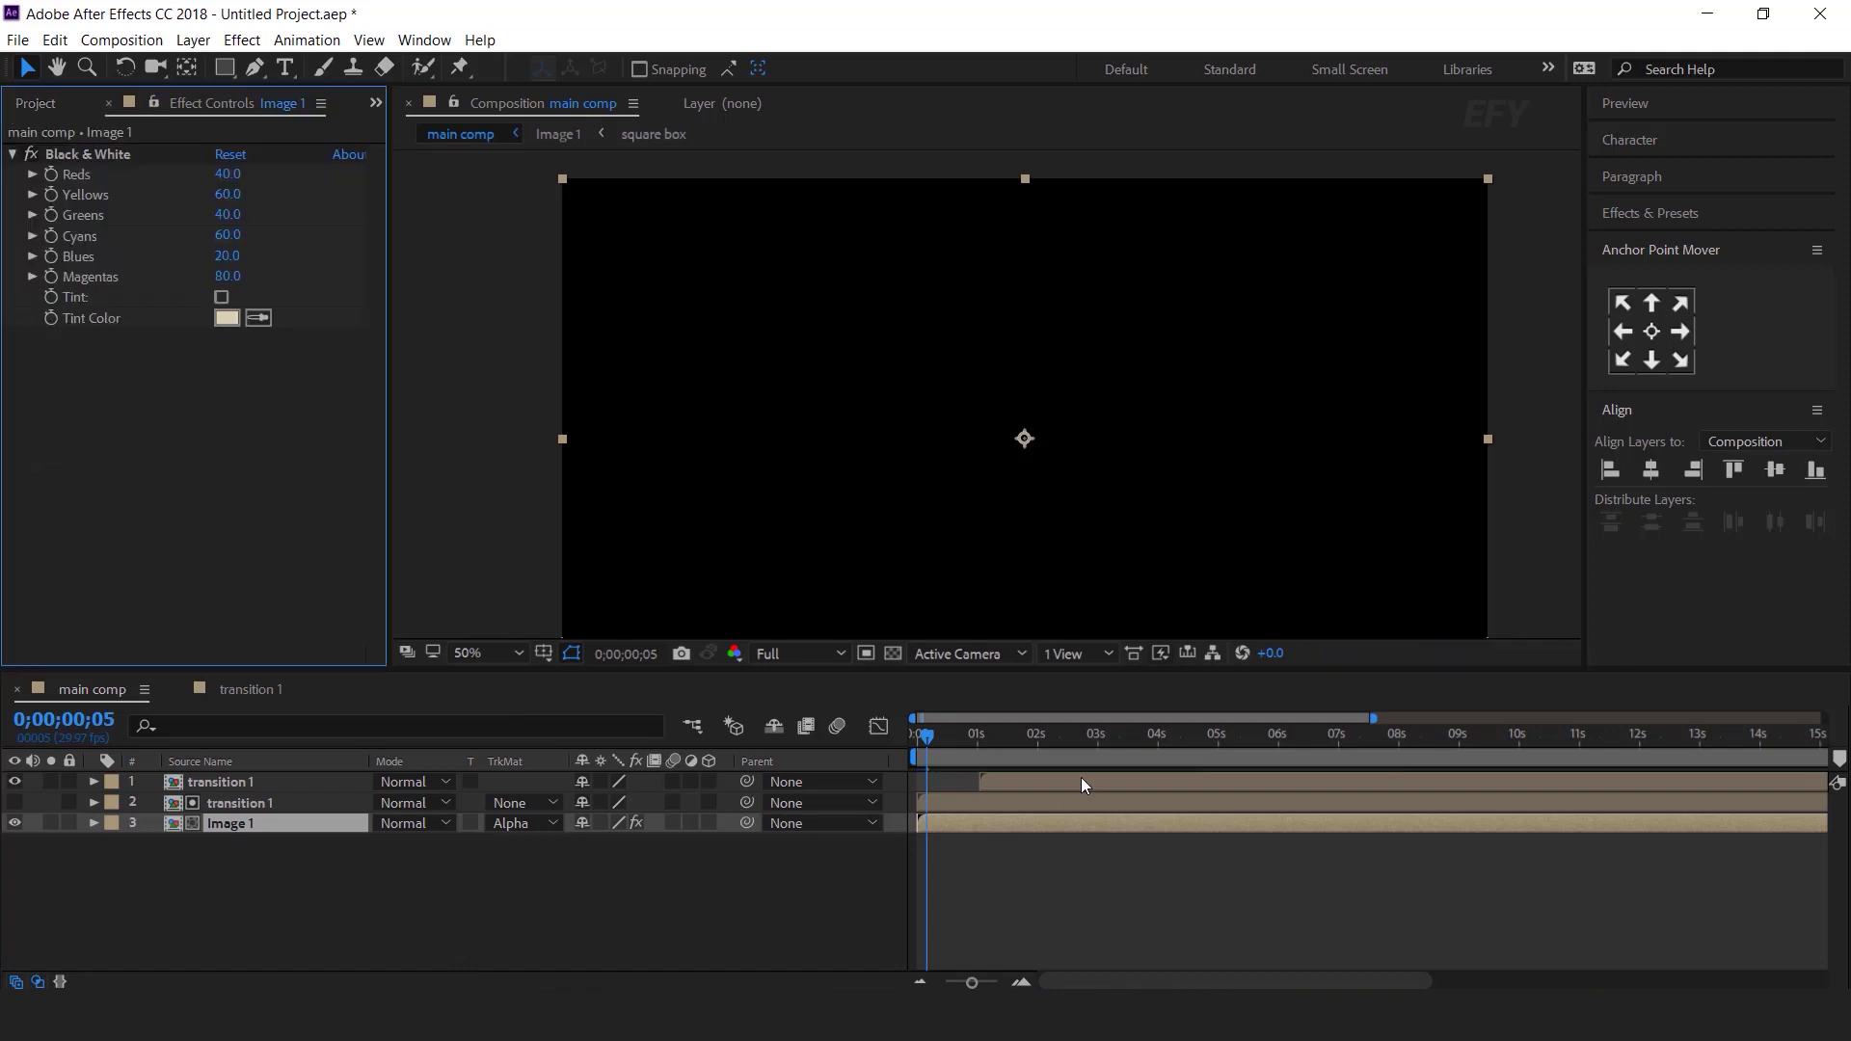
{"action": "left_click", "coordinate": [948, 752]}
{"action": "key", "text": "space"}
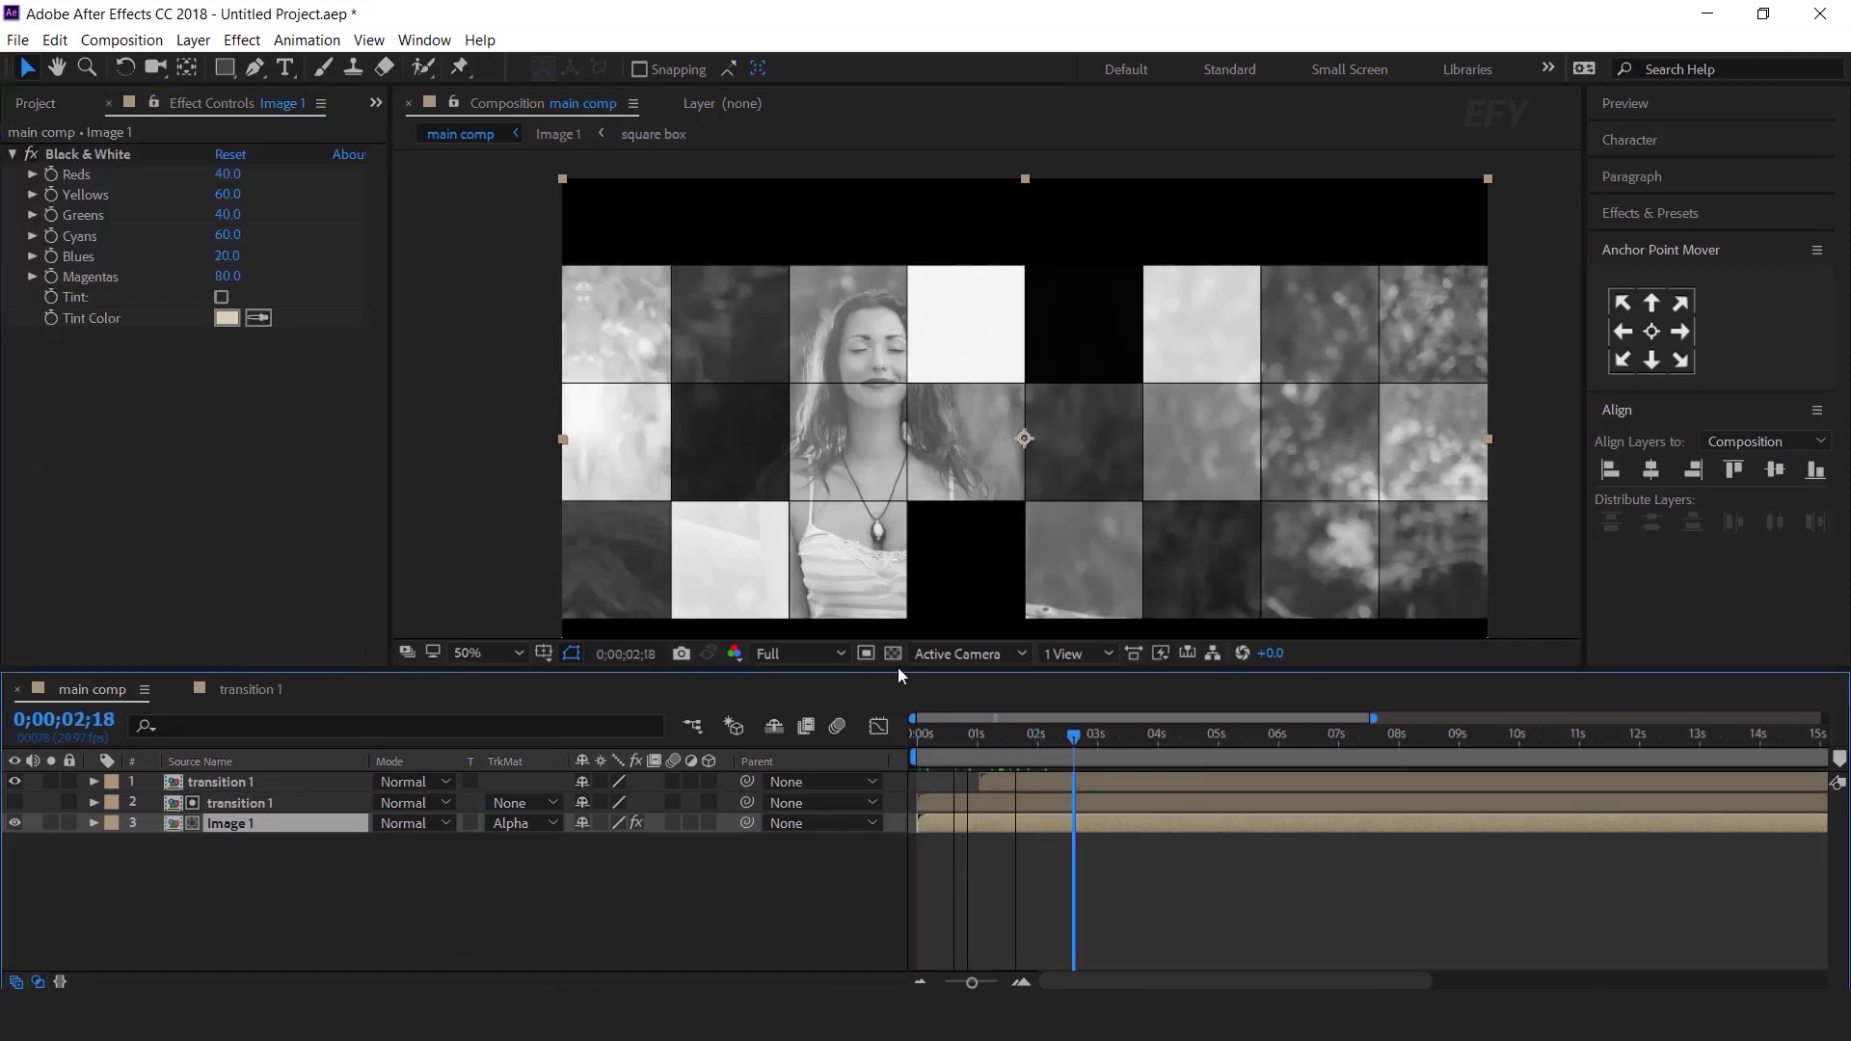
- Set the Black & White effect's Blues to -200 on Image 1 and apply the Tritone effect to the same layer
{"action": "left_click_drag", "start_coordinate": [229, 259], "coordinate": [5, 262]}
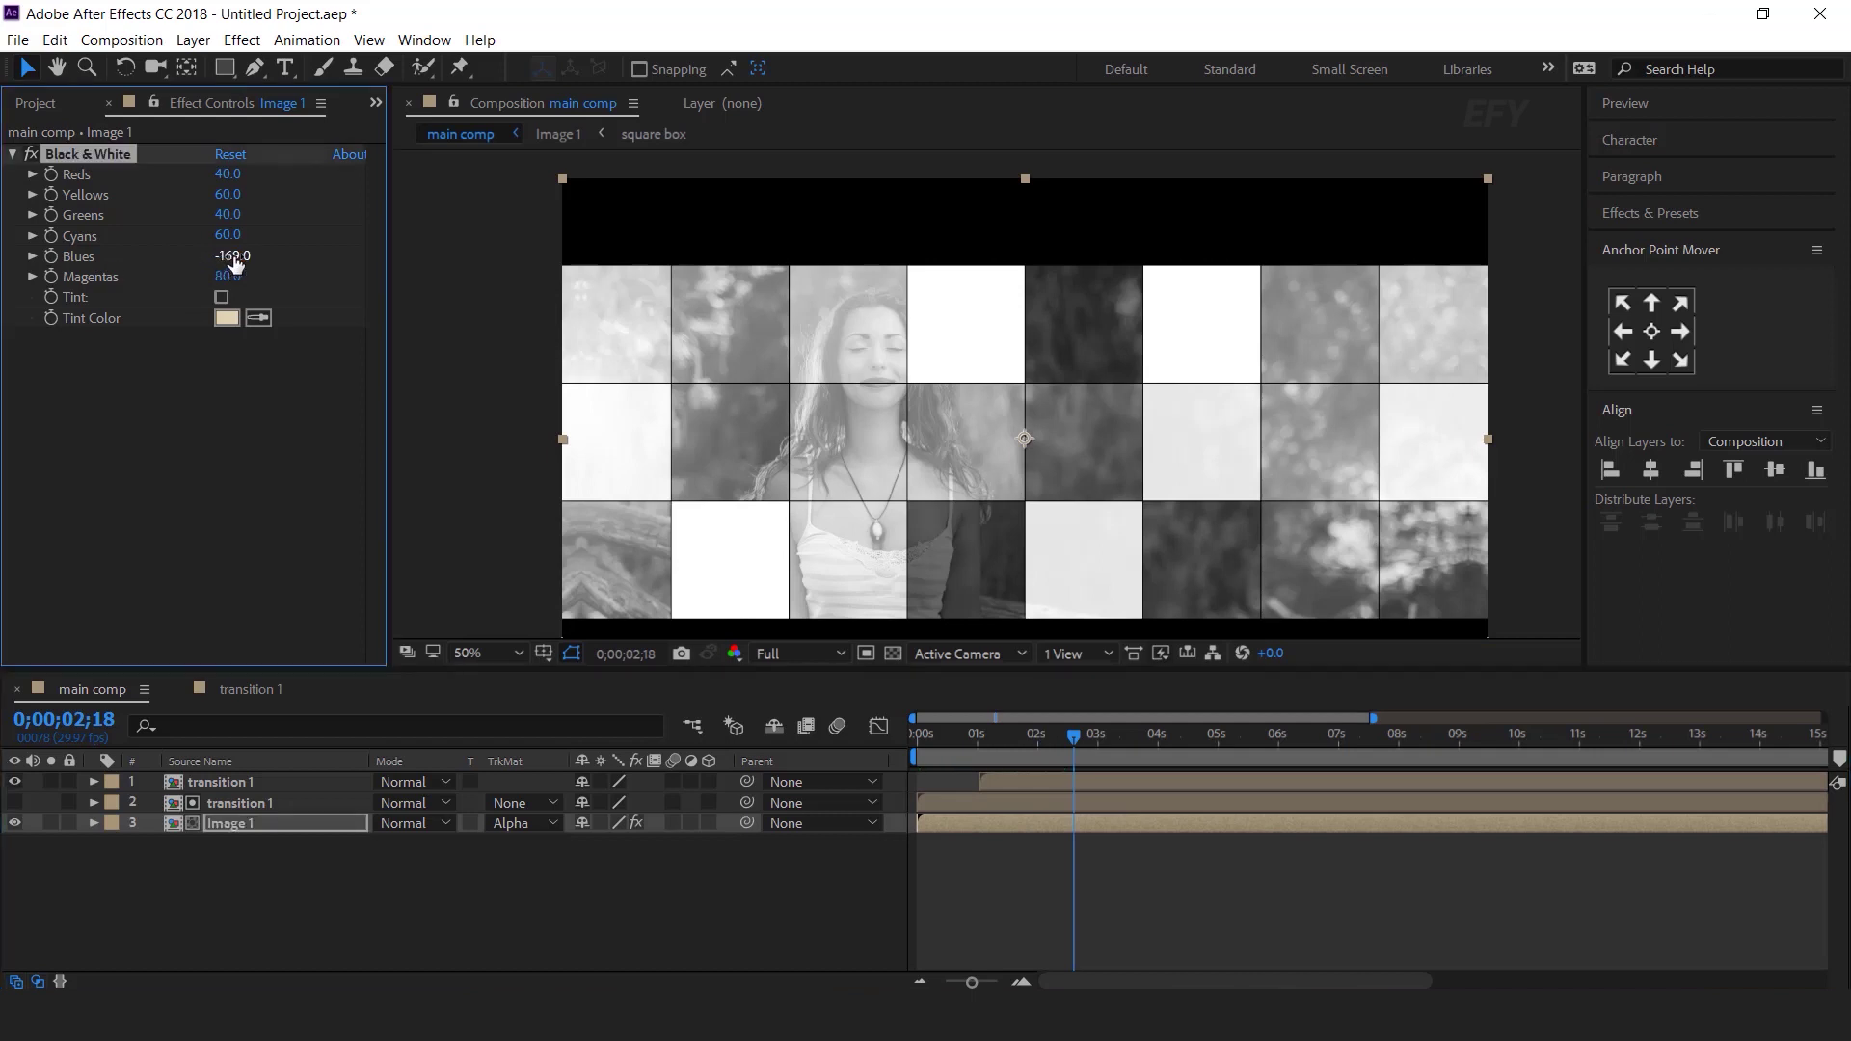
{"action": "left_click_drag", "start_coordinate": [234, 262], "coordinate": [24, 873]}
{"action": "left_click", "coordinate": [240, 825]}
{"action": "key", "text": "ctrl+space"}
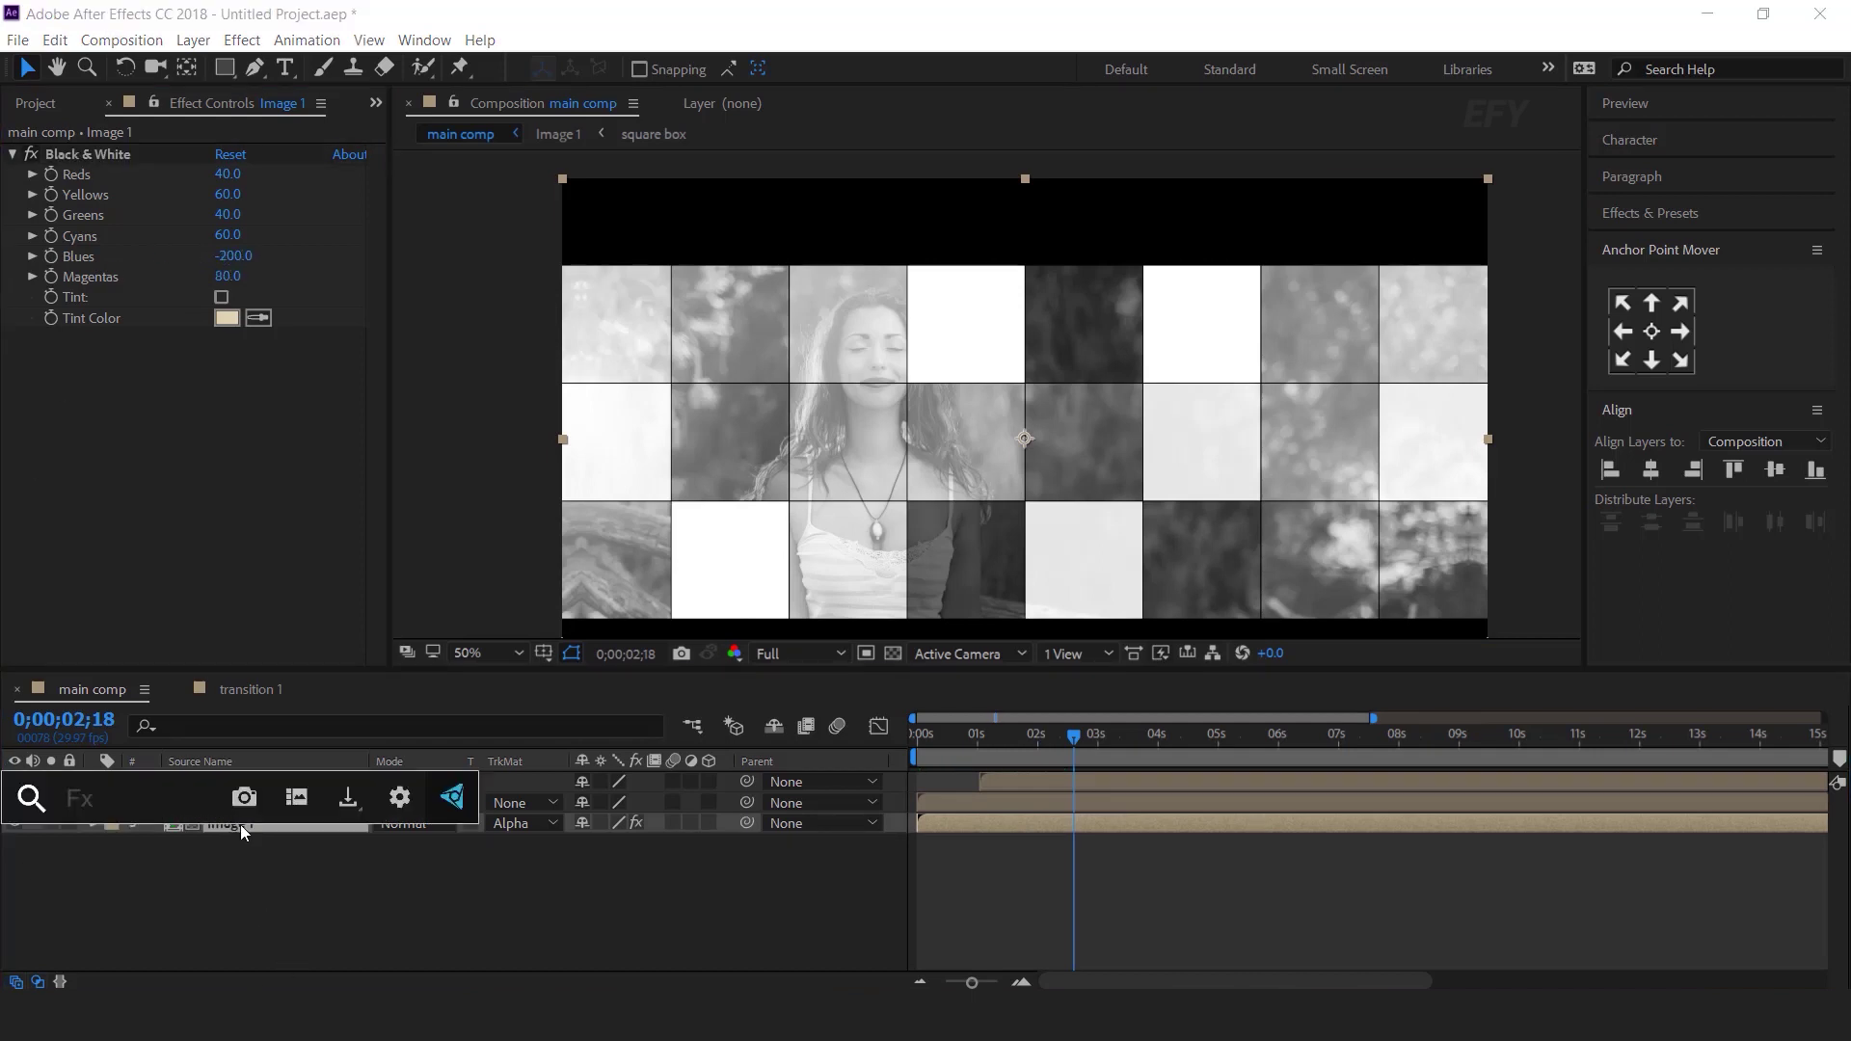
{"action": "type", "text": "tr"}
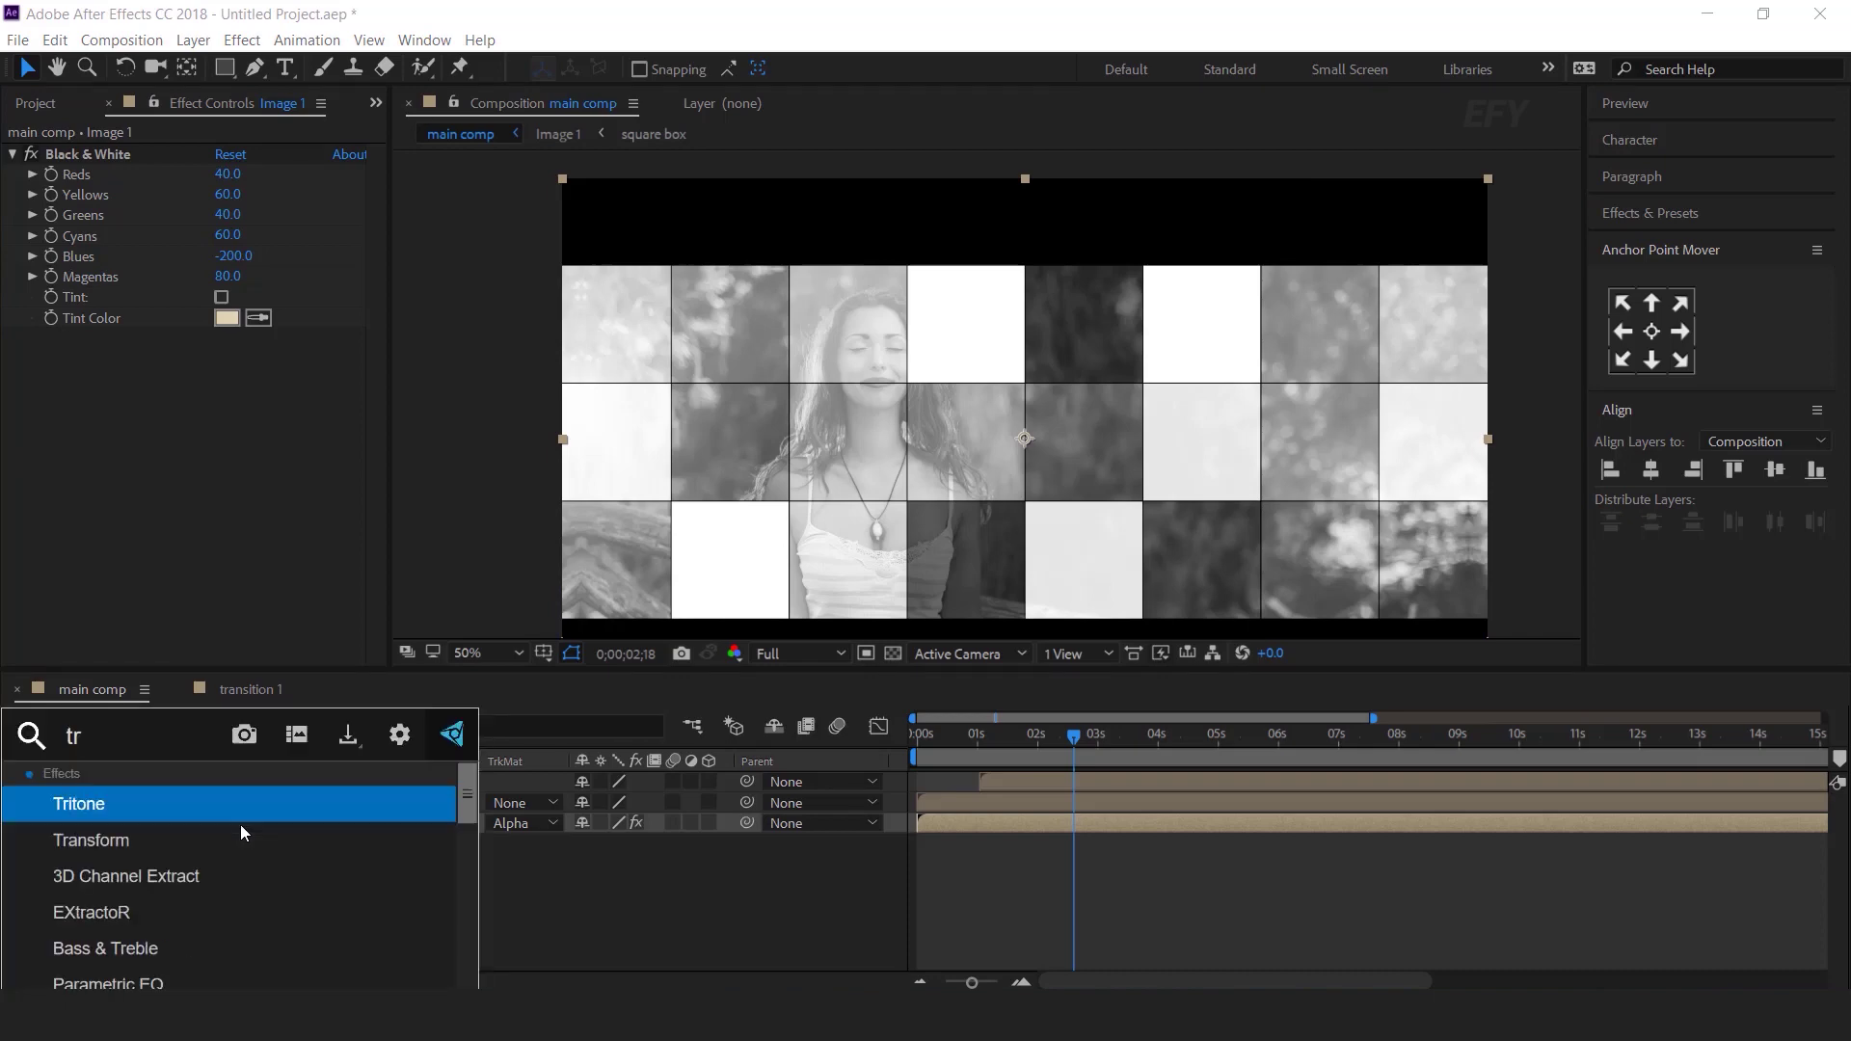
{"action": "key", "text": "Return"}
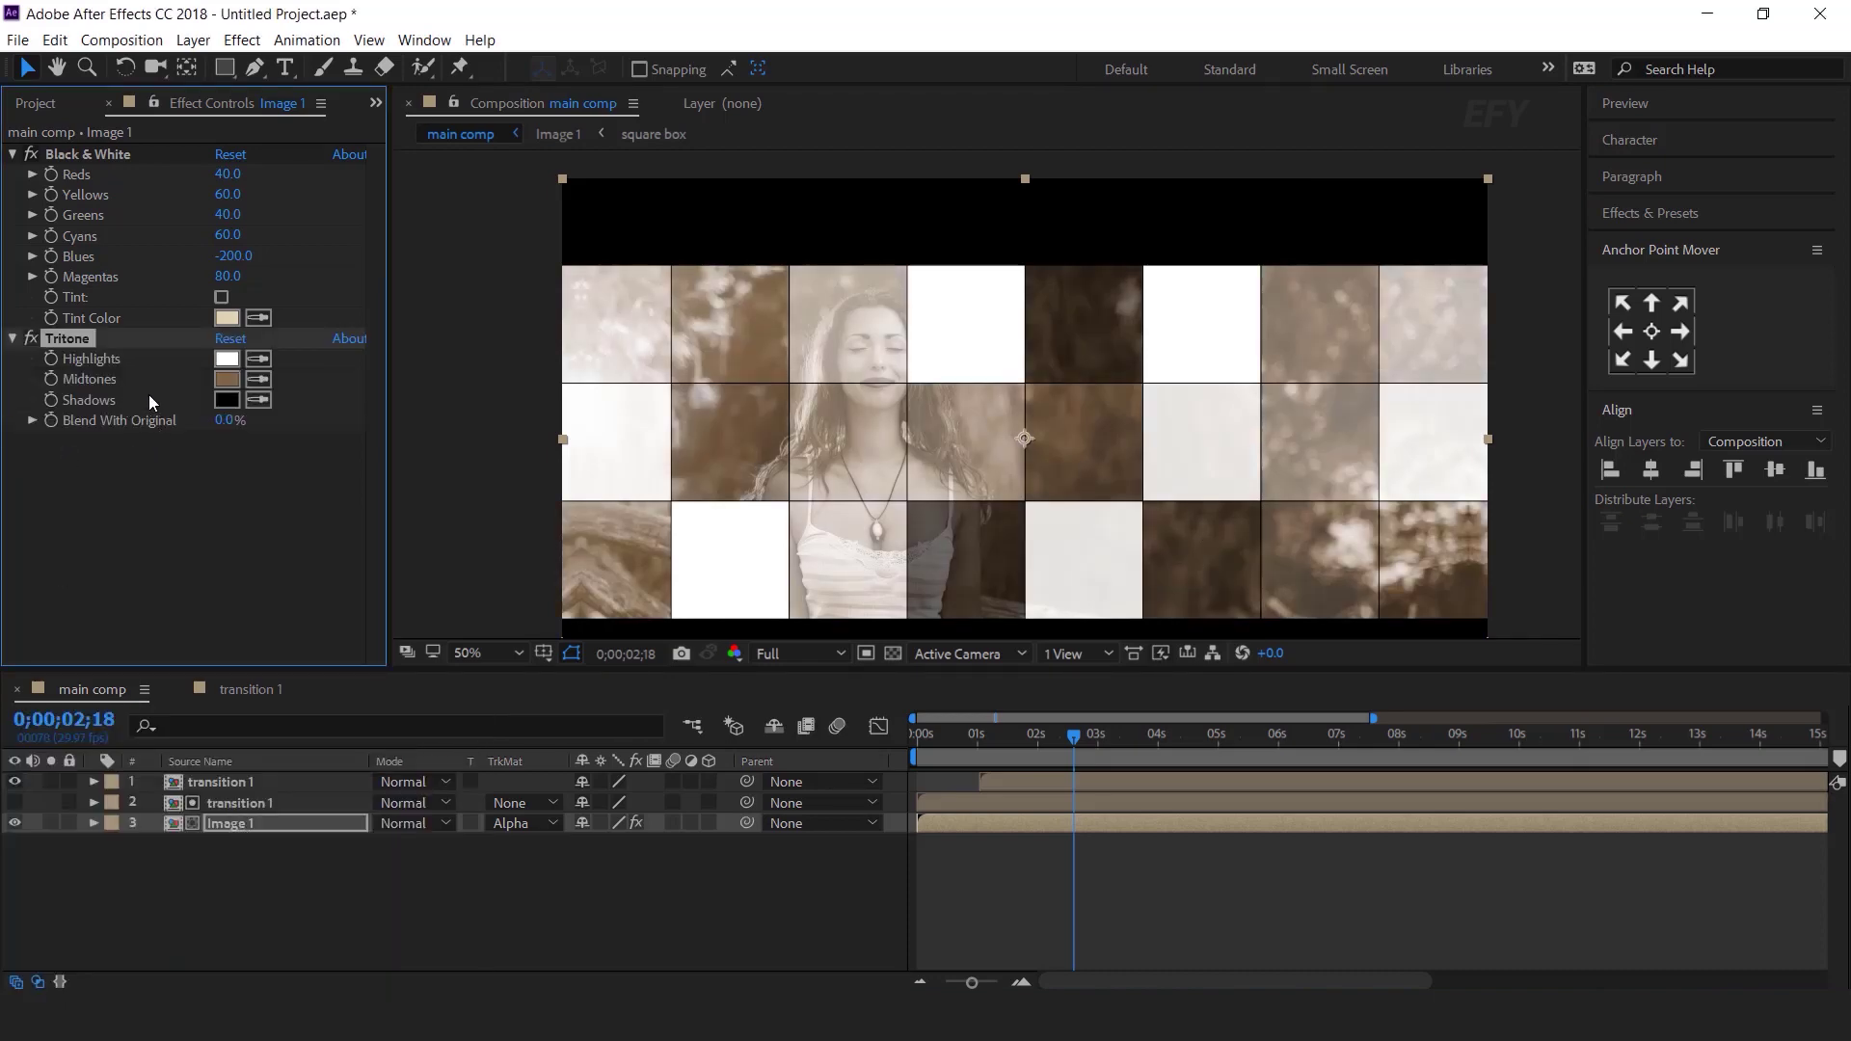
- Set the Tritone effect's Shadows color to a dark teal
{"action": "left_click", "coordinate": [227, 400]}
{"action": "left_click_drag", "start_coordinate": [357, 413], "coordinate": [392, 330]}
{"action": "left_click", "coordinate": [311, 421]}
{"action": "left_click_drag", "start_coordinate": [312, 422], "coordinate": [242, 424]}
{"action": "left_click", "coordinate": [569, 197]}
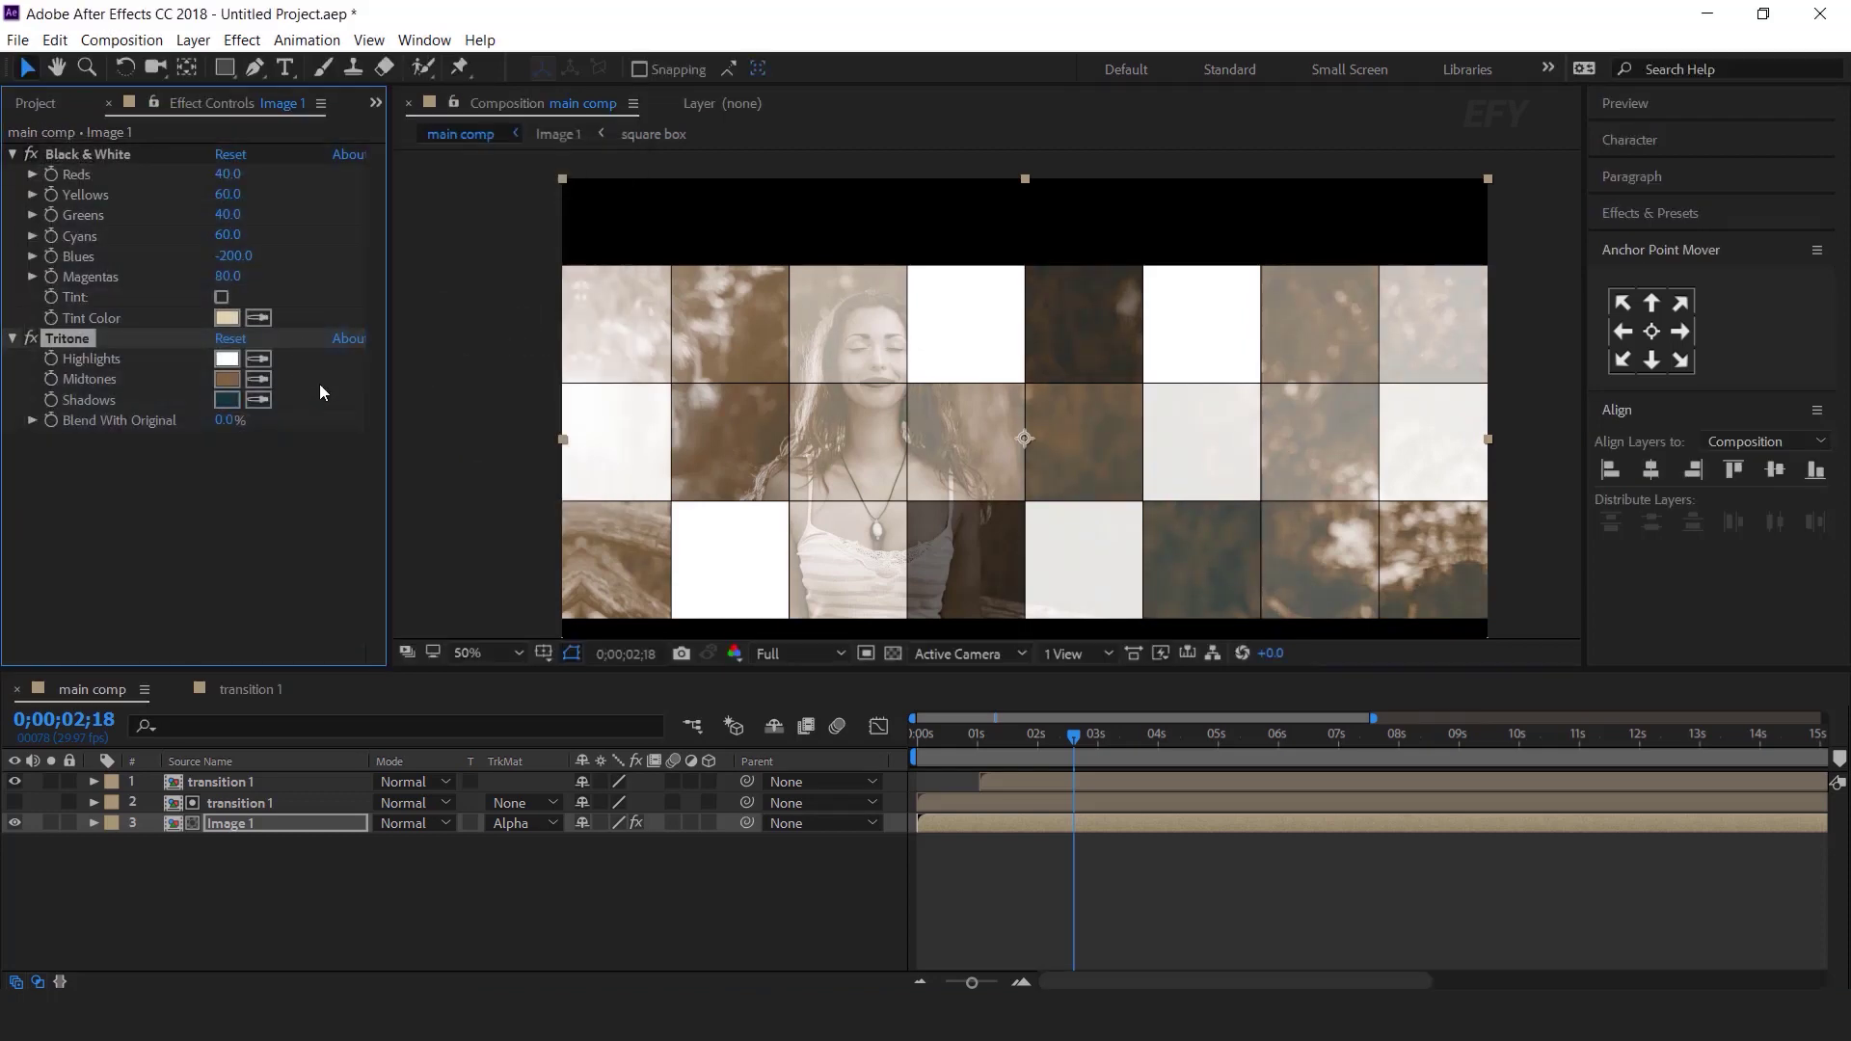
- Set the Tritone effect's Midtones color to white (FFFFFF) and preview the reveal in main comp
{"action": "left_click", "coordinate": [230, 378]}
{"action": "left_click", "coordinate": [44, 196]}
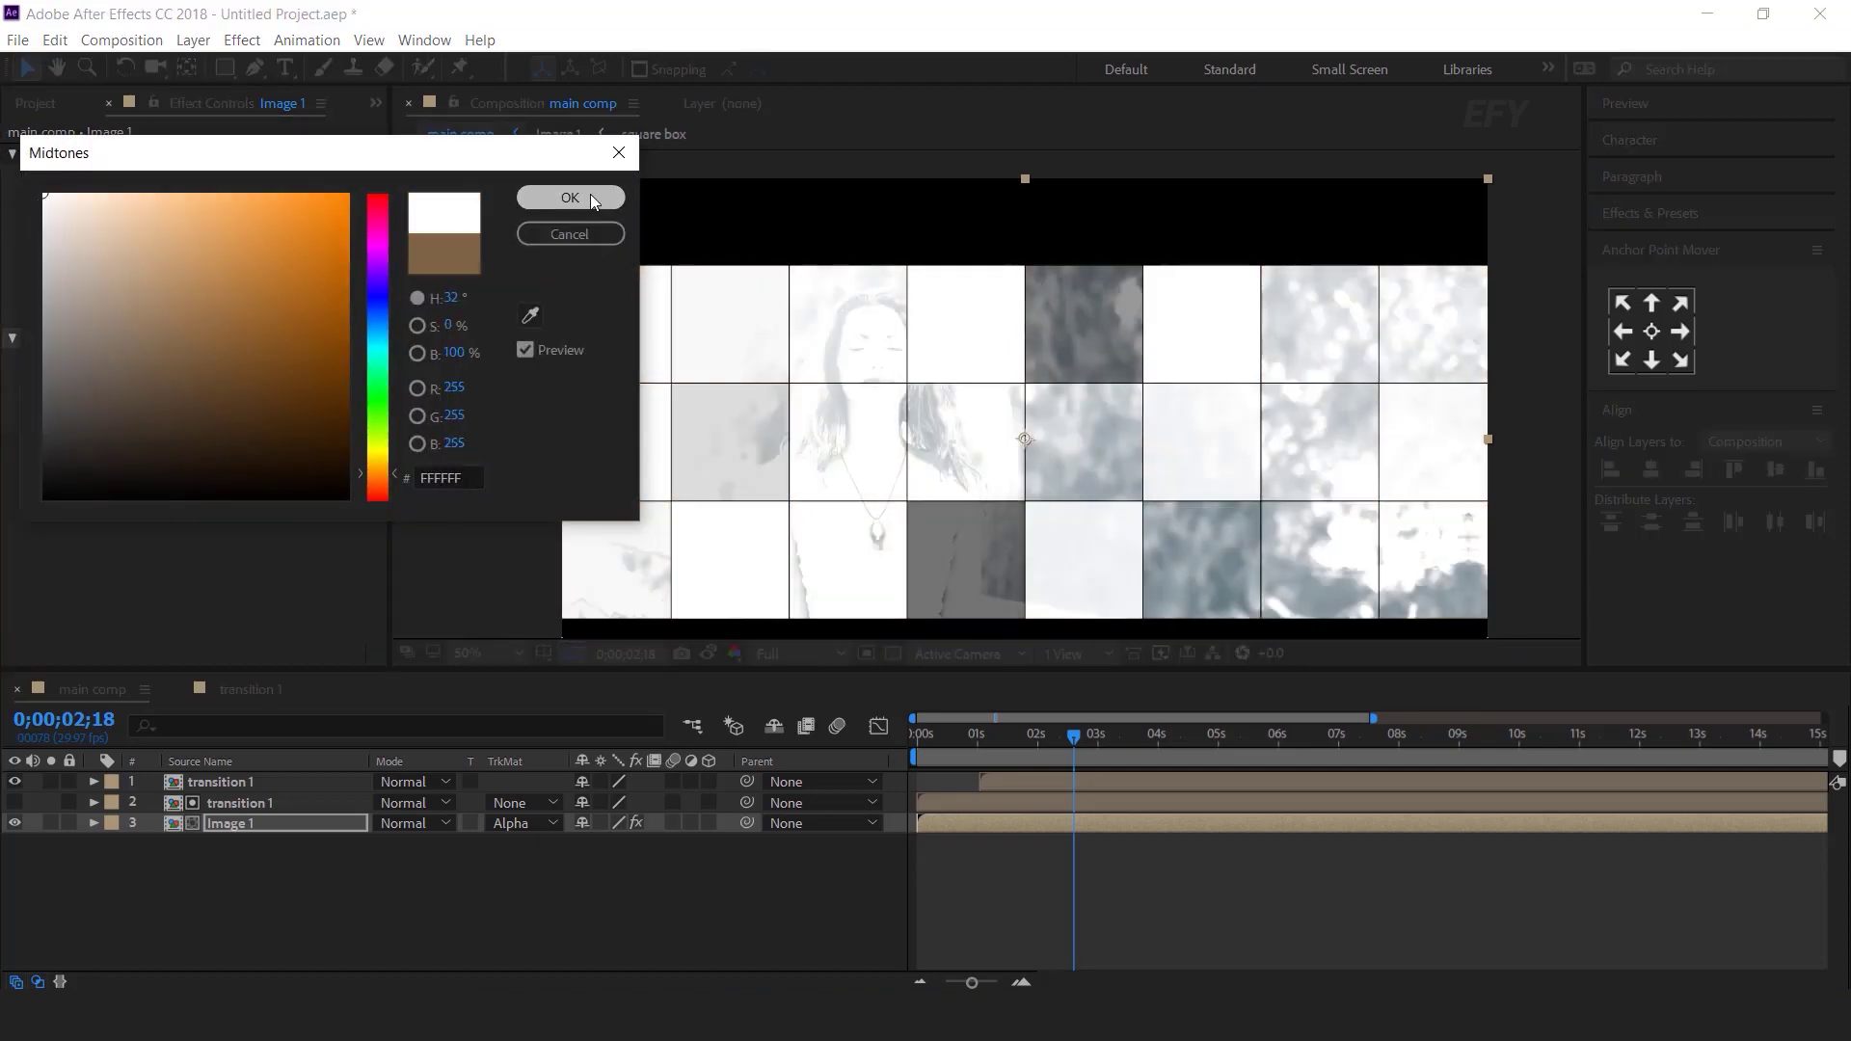
{"action": "left_click", "coordinate": [591, 198]}
{"action": "left_click_drag", "start_coordinate": [929, 731], "coordinate": [1046, 736]}
{"action": "key", "text": "space"}
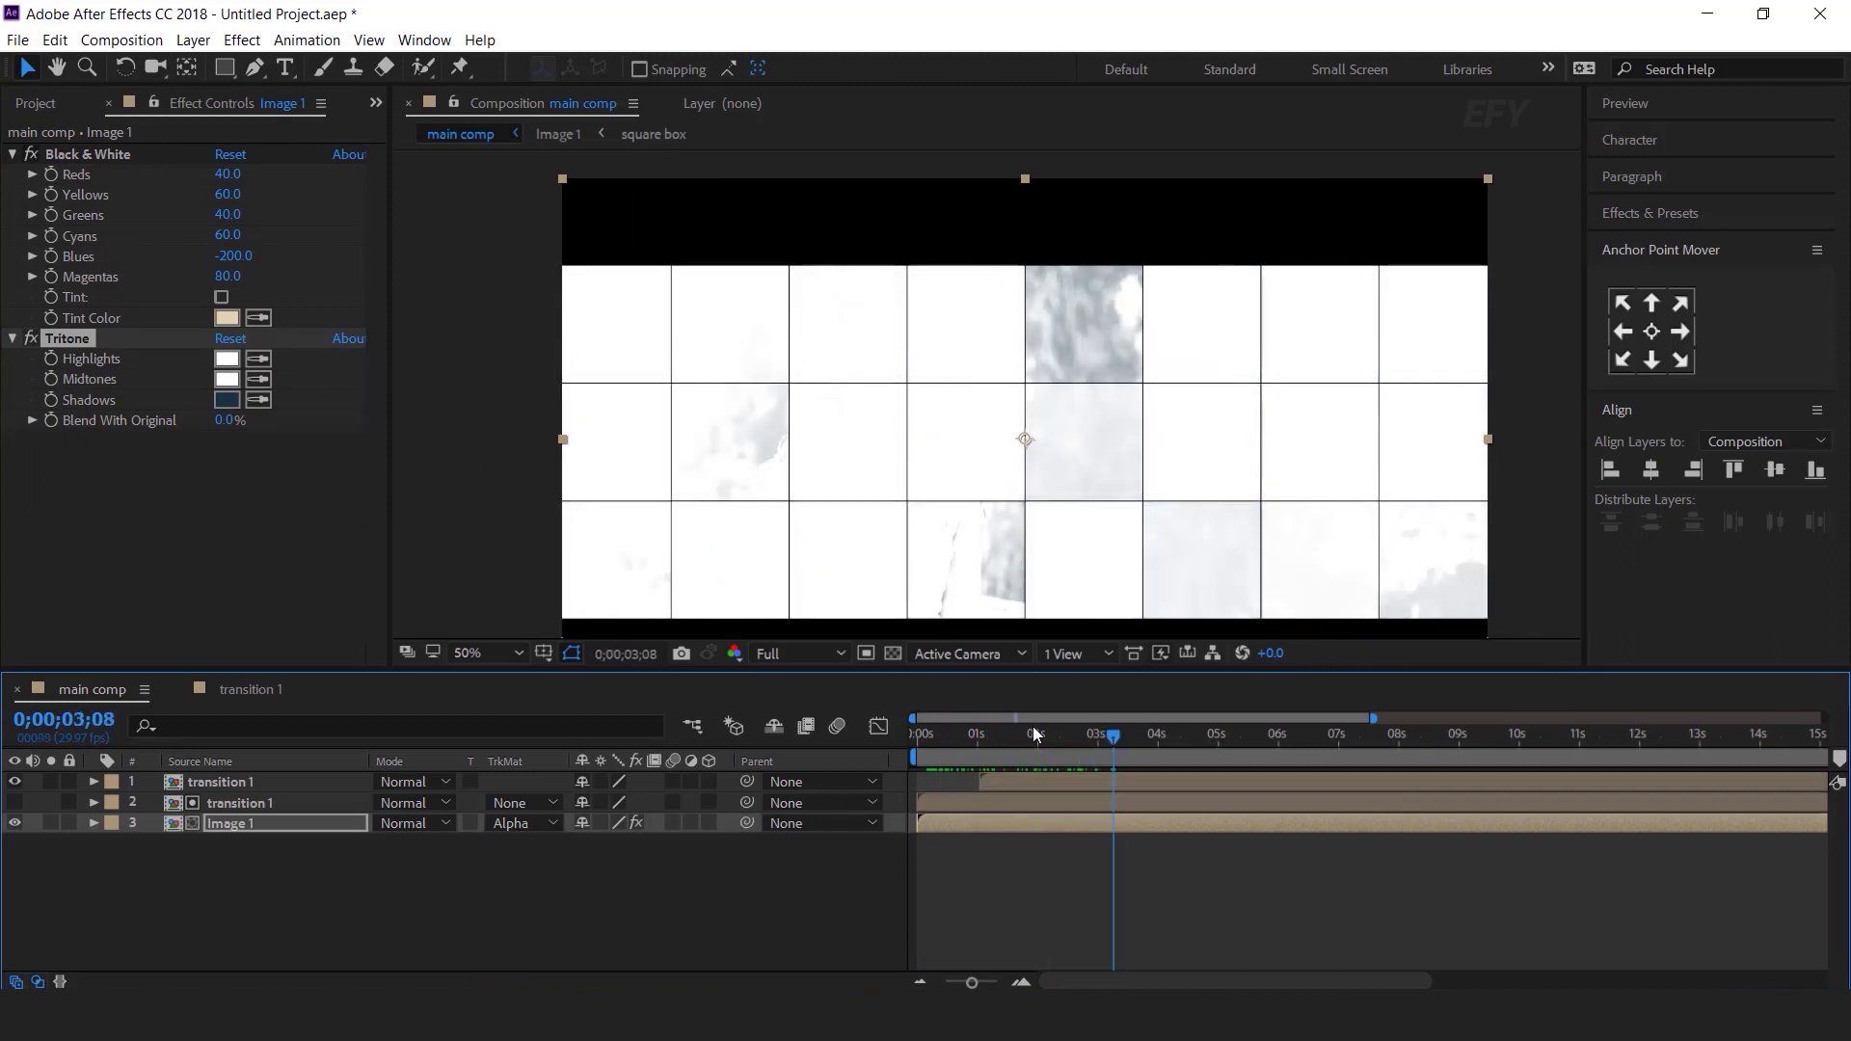
- Duplicate Image 1 with its transition 1 matte and place the copied pair at the top of the main comp layer stack
{"action": "left_click", "coordinate": [229, 889]}
{"action": "left_click", "coordinate": [241, 803]}
{"action": "left_click", "coordinate": [235, 825], "text": "shift"}
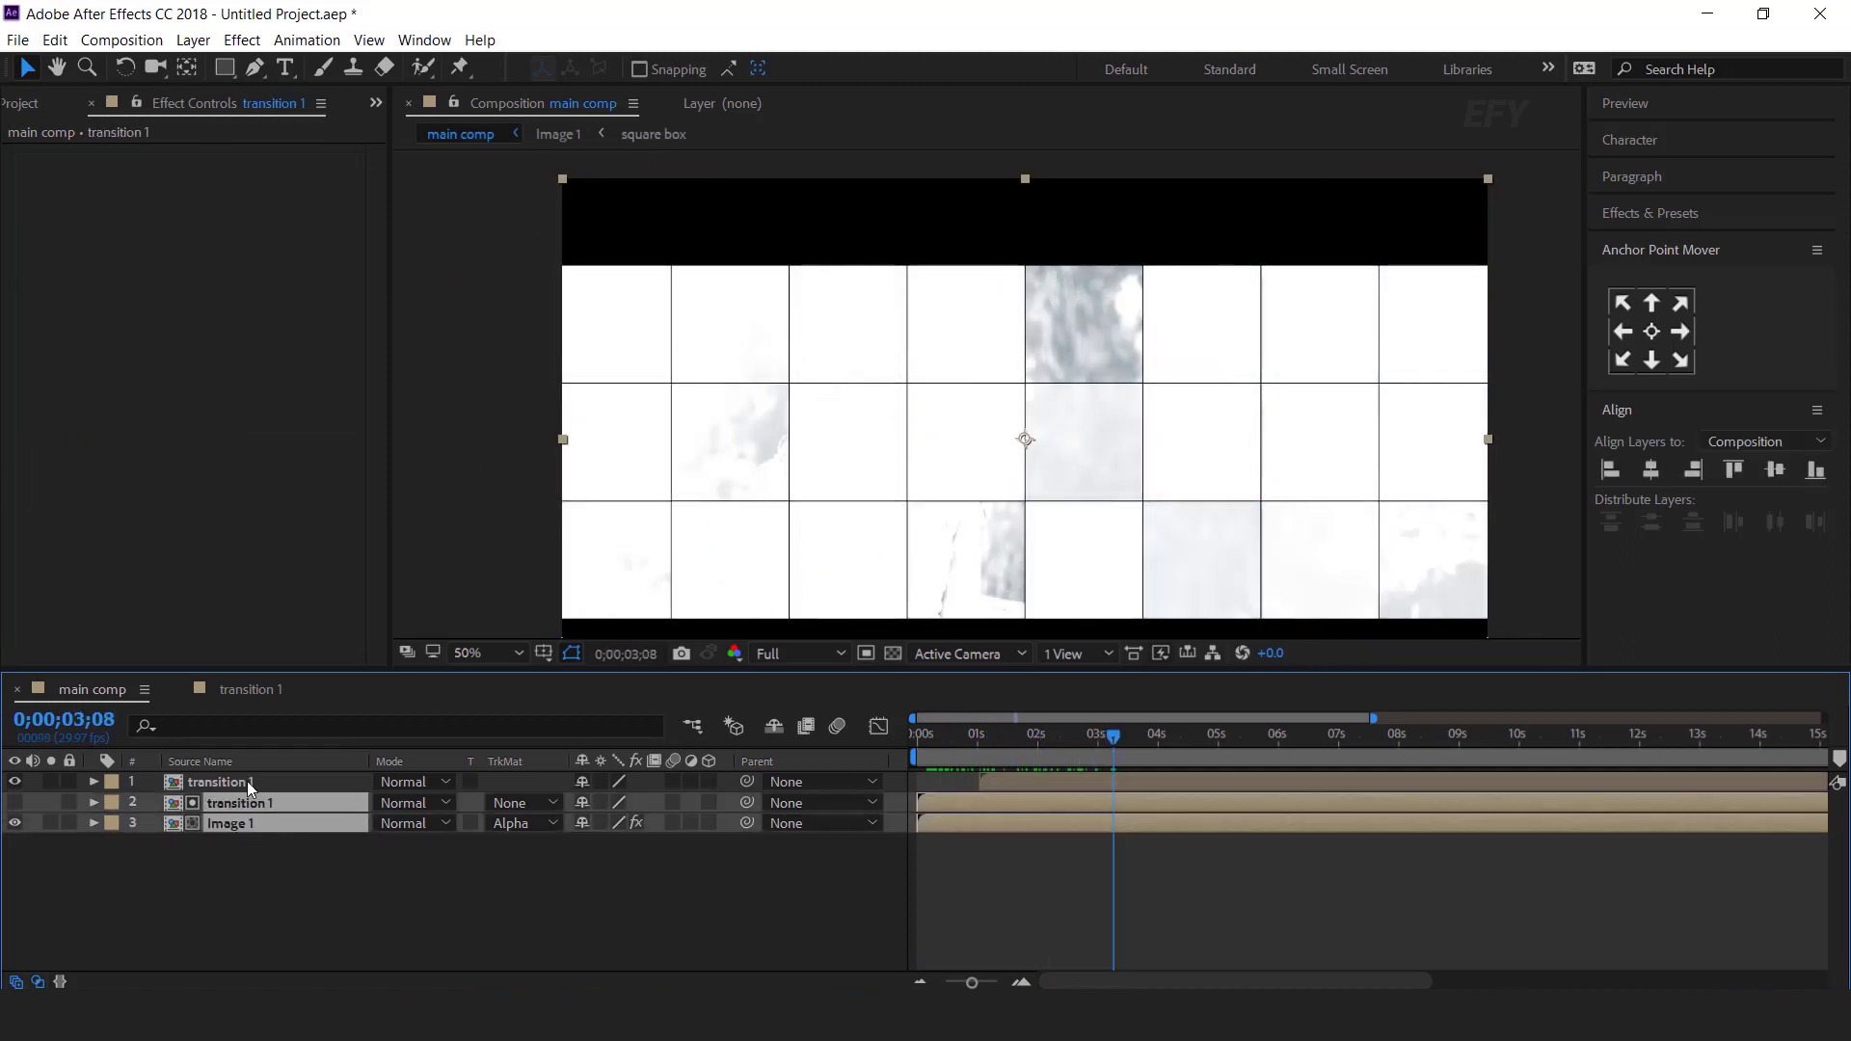
{"action": "key", "text": "ctrl+d"}
{"action": "left_click_drag", "start_coordinate": [249, 801], "coordinate": [247, 779]}
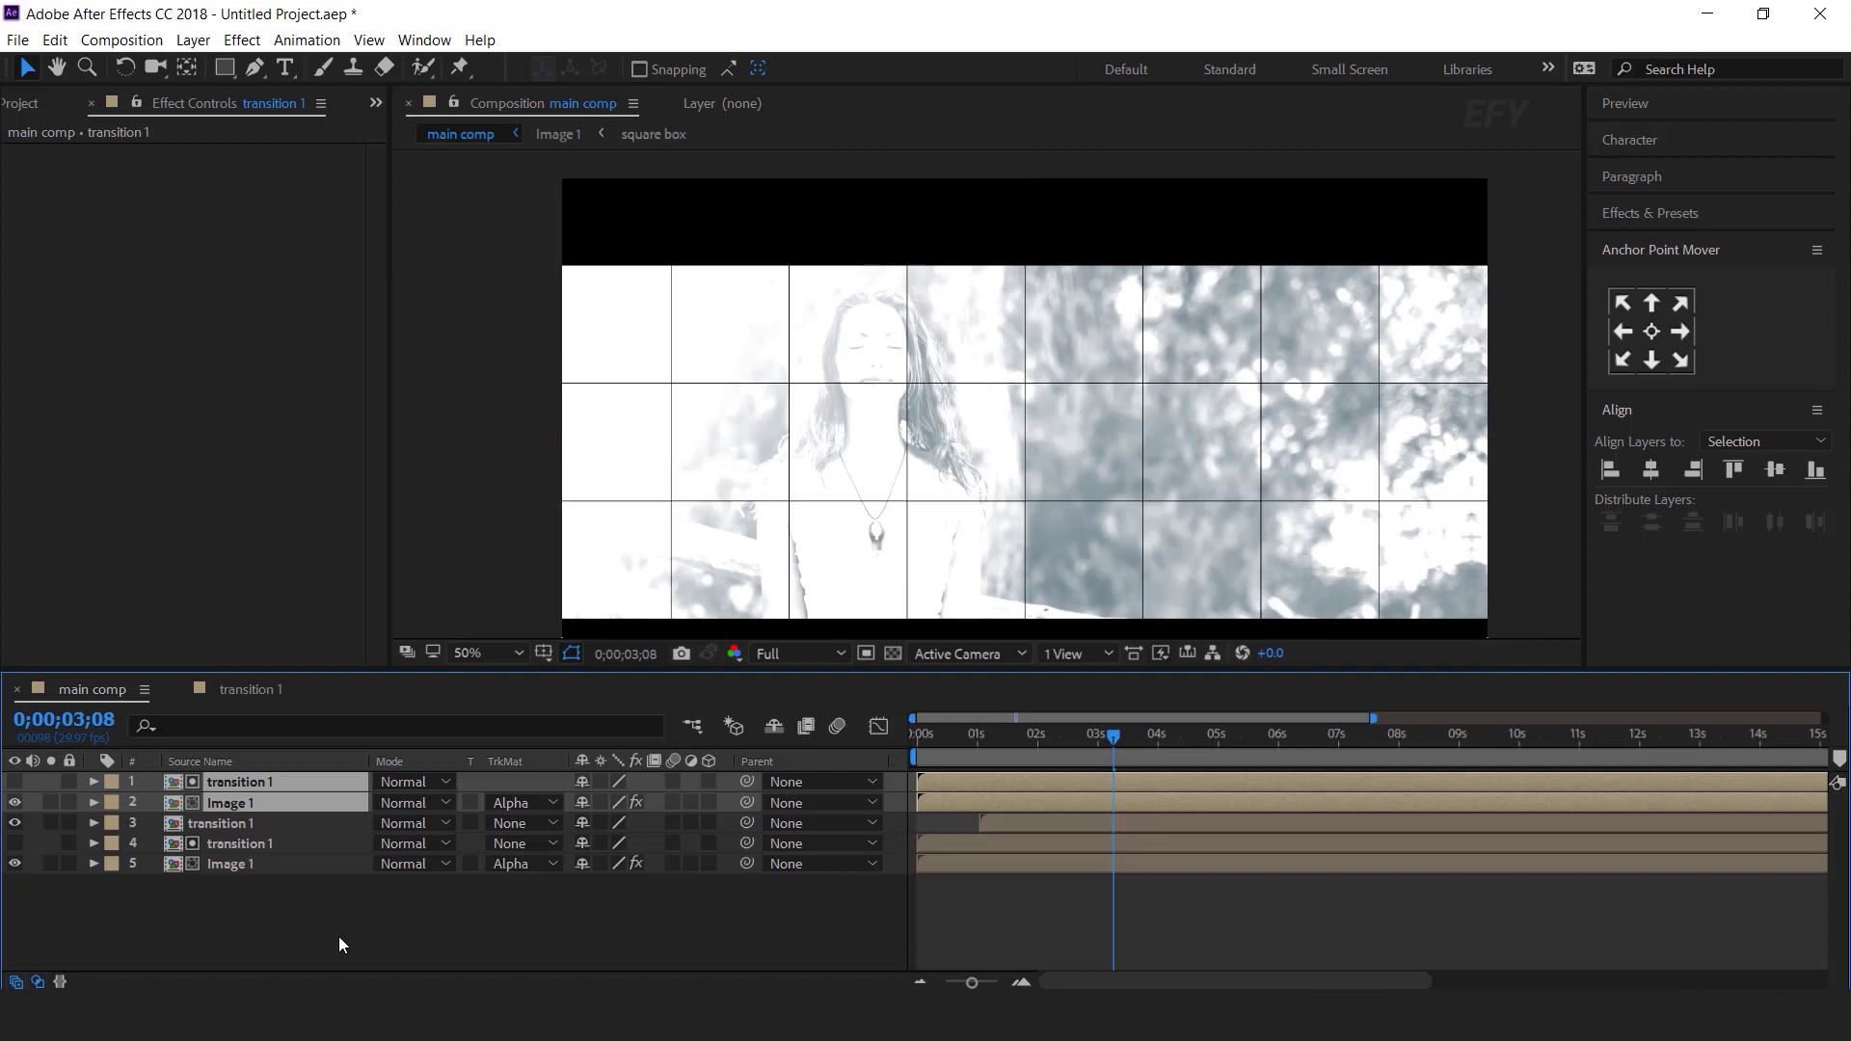
{"action": "left_click", "coordinate": [338, 936]}
- Remove the Black & White and Tritone effects from the upper Image 1 copy
{"action": "left_click", "coordinate": [249, 804]}
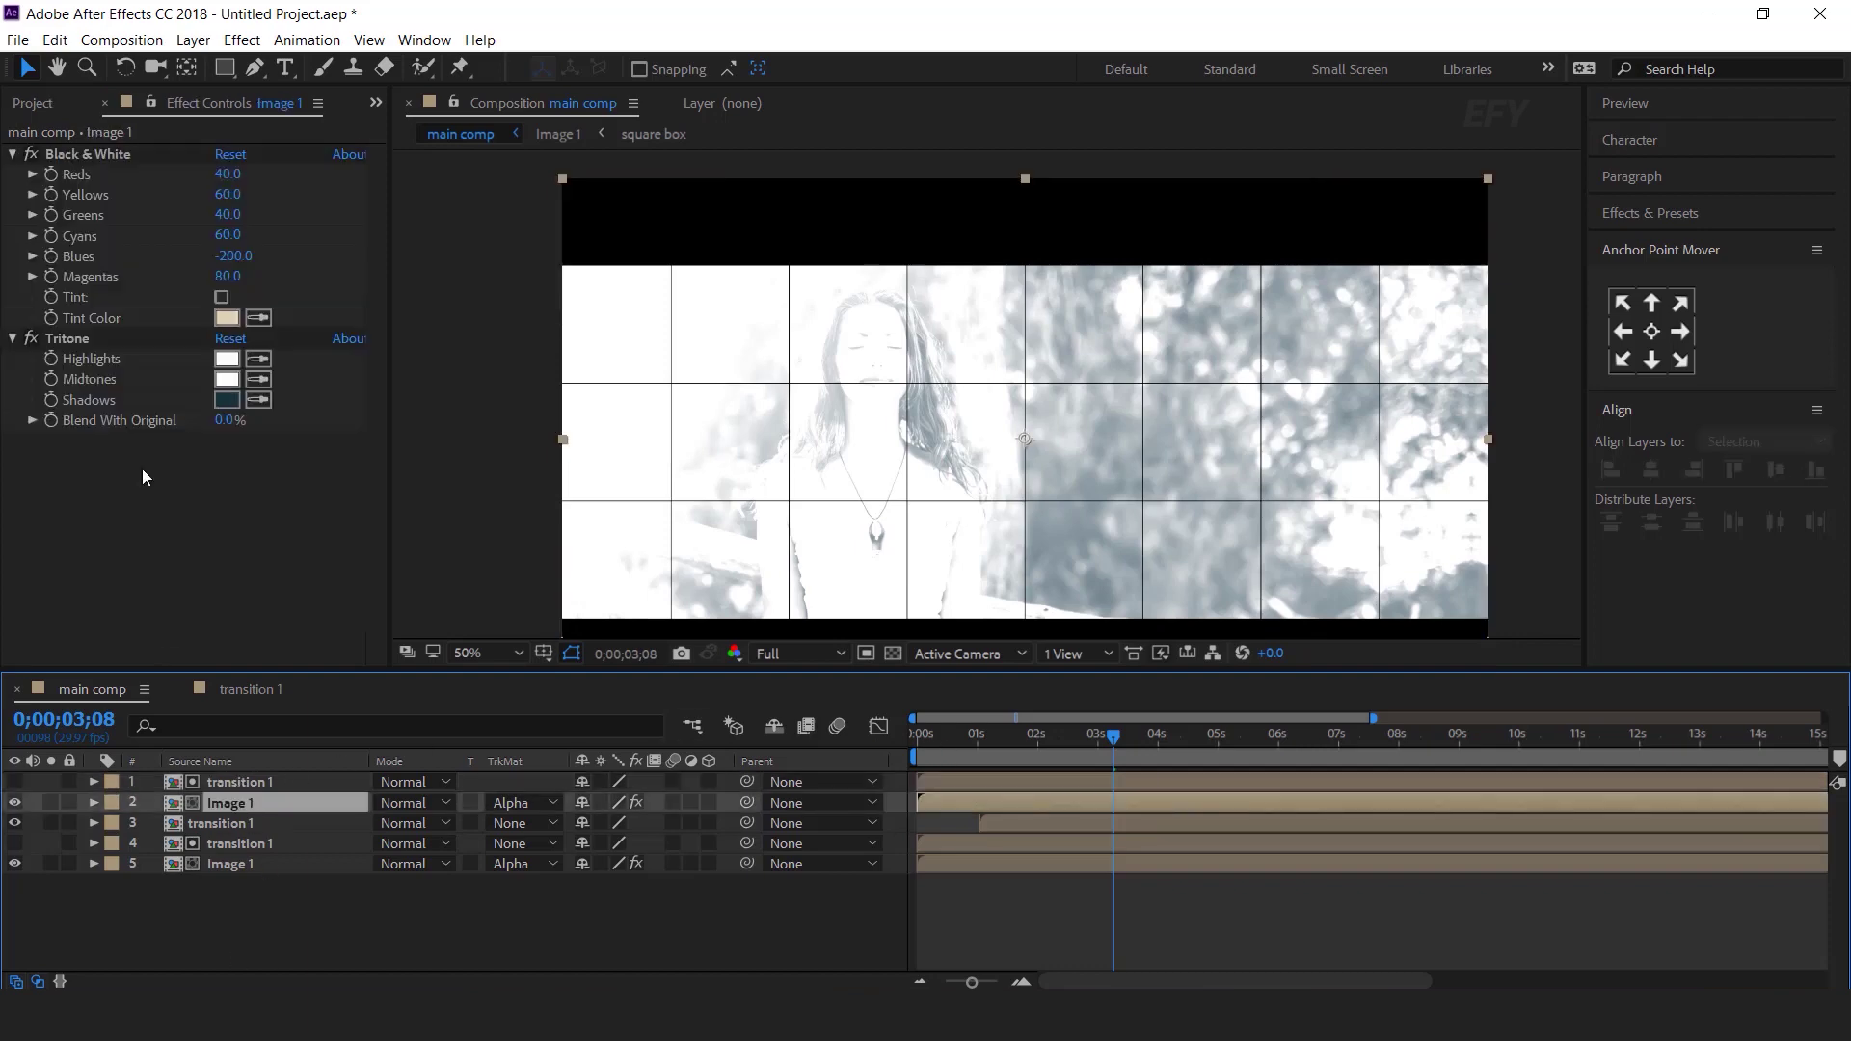
{"action": "left_click", "coordinate": [74, 338]}
{"action": "left_click", "coordinate": [115, 156], "text": "ctrl"}
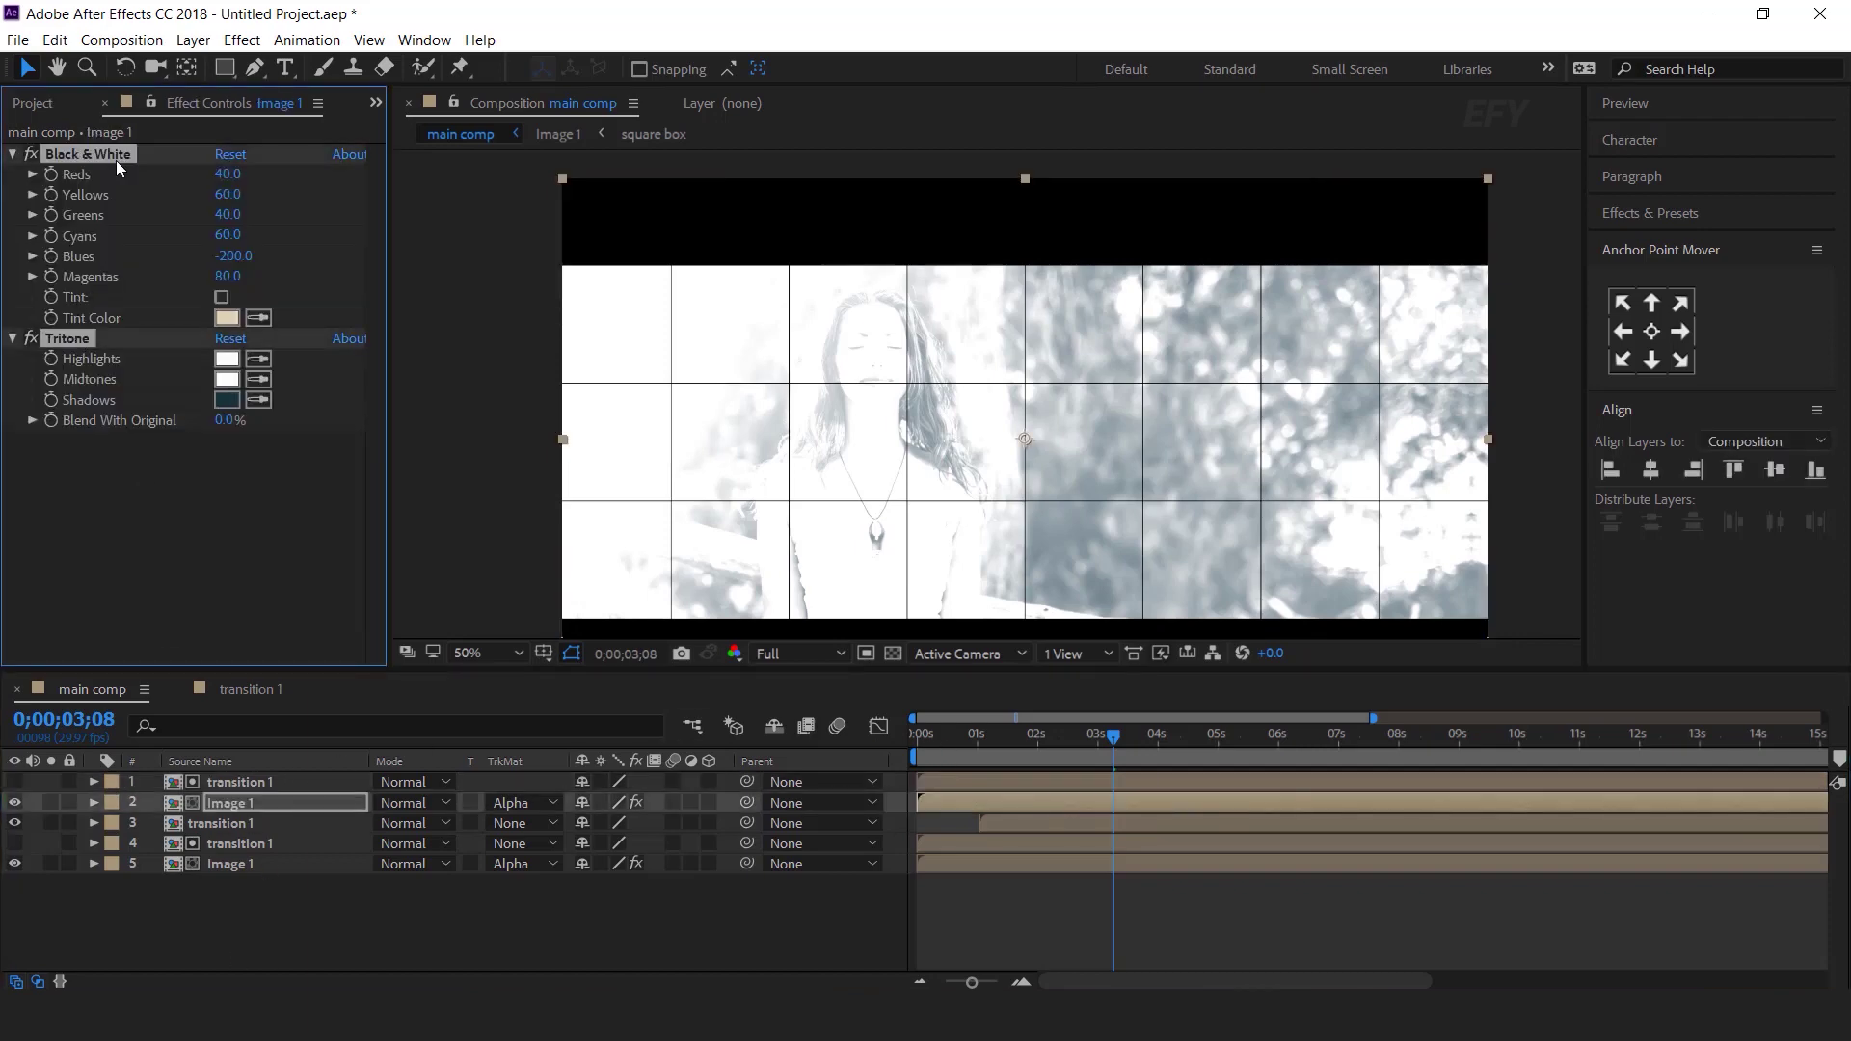
{"action": "key", "text": "Delete"}
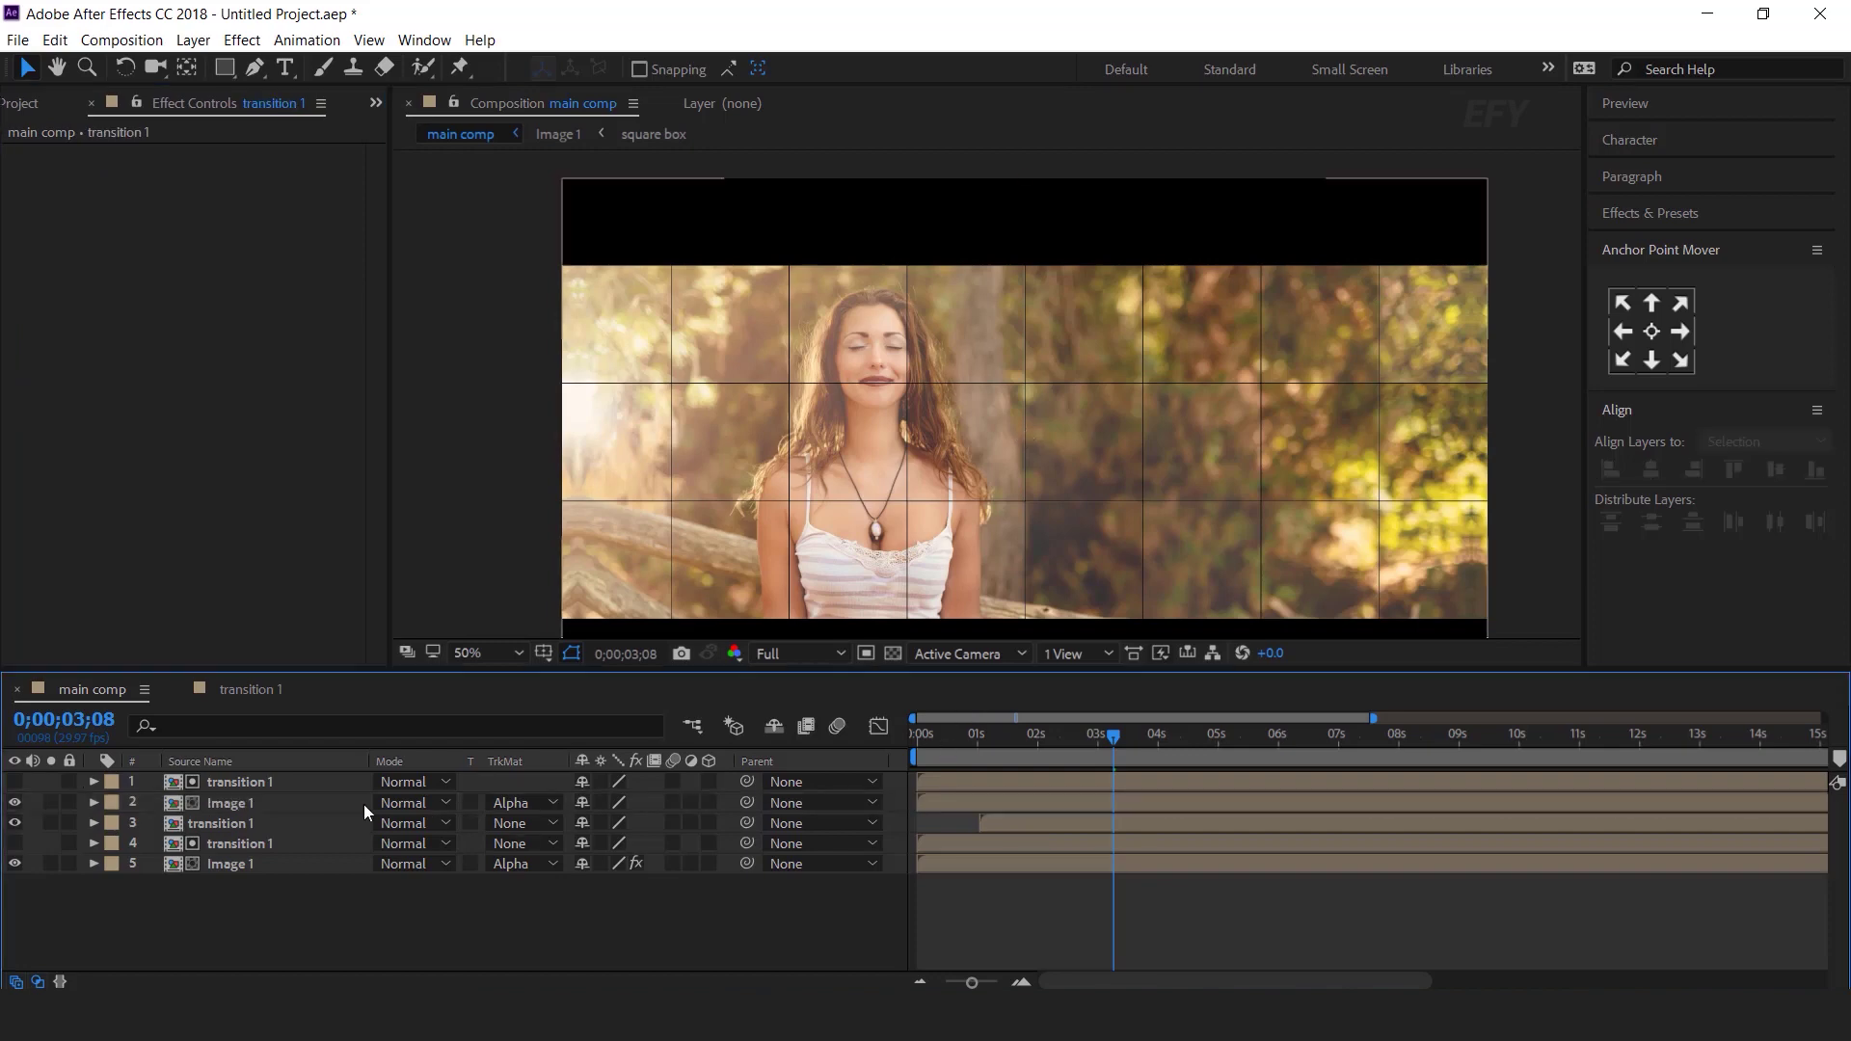
- Shift the topmost transition 1 matte to start at about one second and preview the two-stage reveal
{"action": "left_click", "coordinate": [252, 781]}
{"action": "left_click", "coordinate": [979, 735]}
{"action": "left_click_drag", "start_coordinate": [954, 783], "coordinate": [1004, 787]}
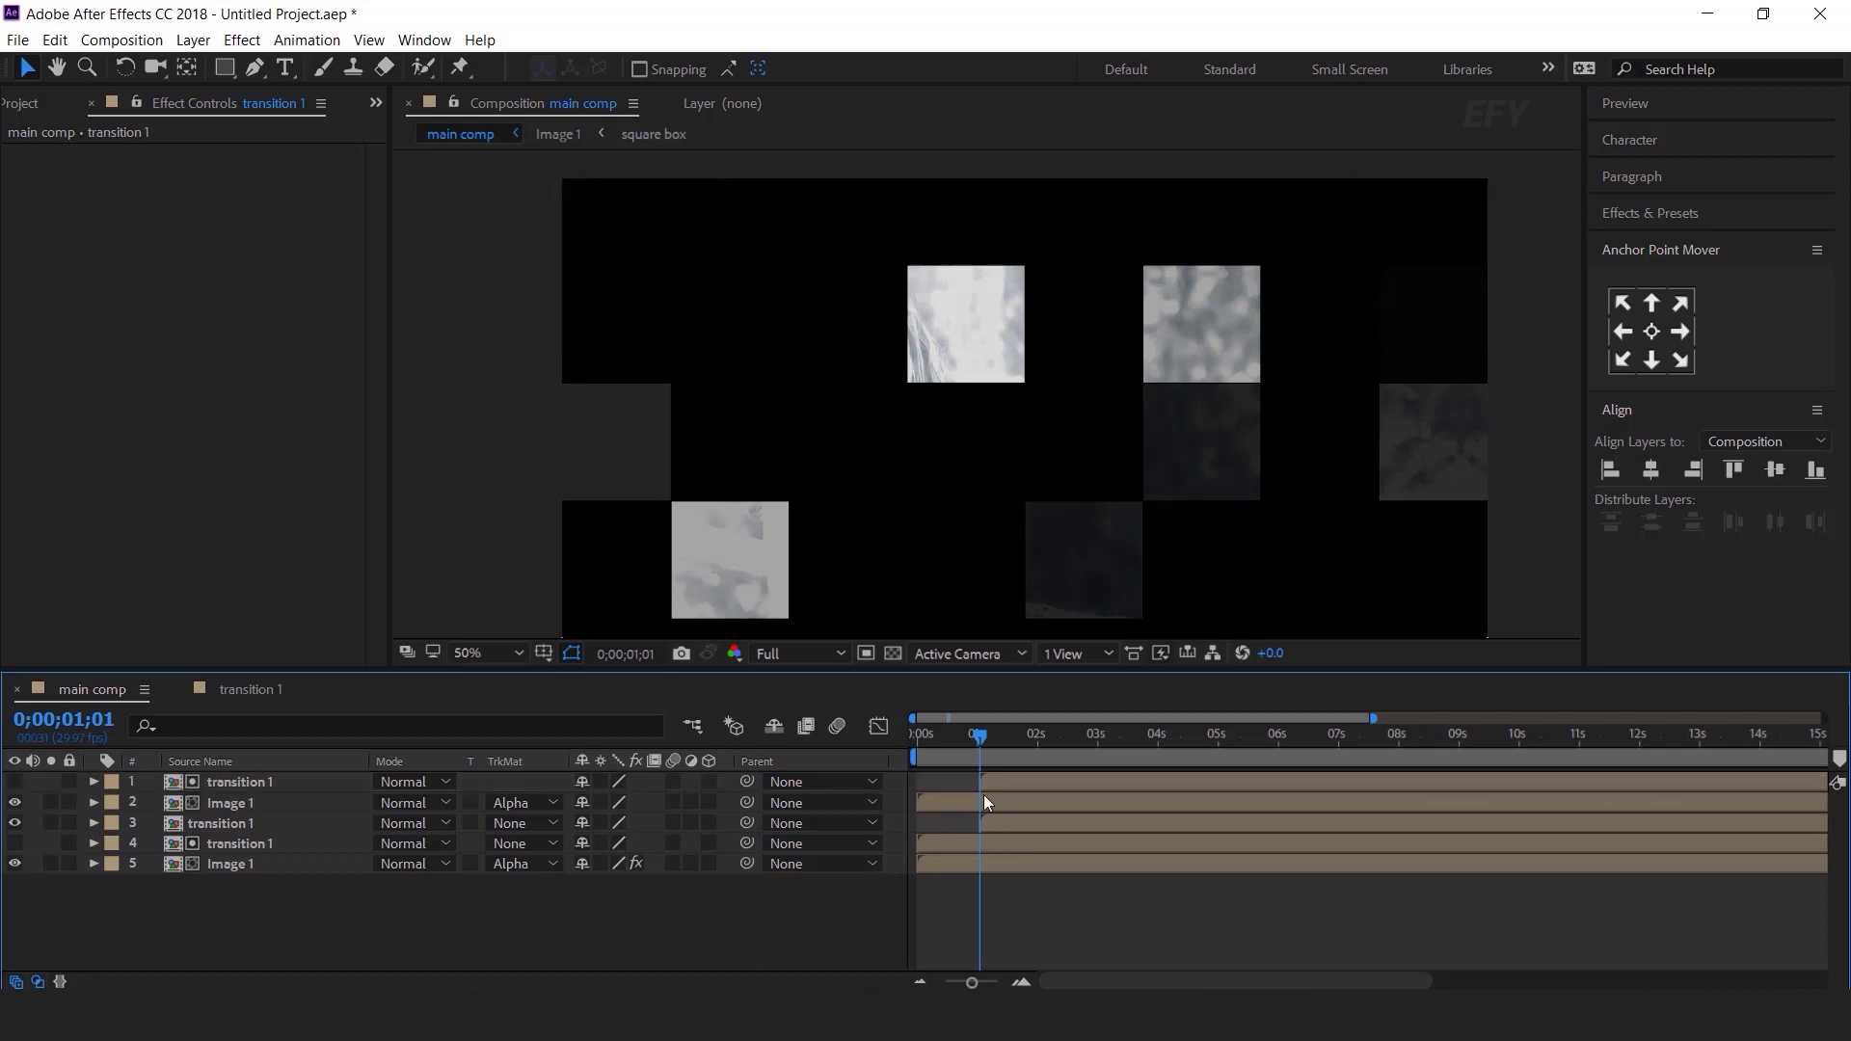
{"action": "left_click_drag", "start_coordinate": [939, 731], "coordinate": [854, 743]}
{"action": "key", "text": "space"}
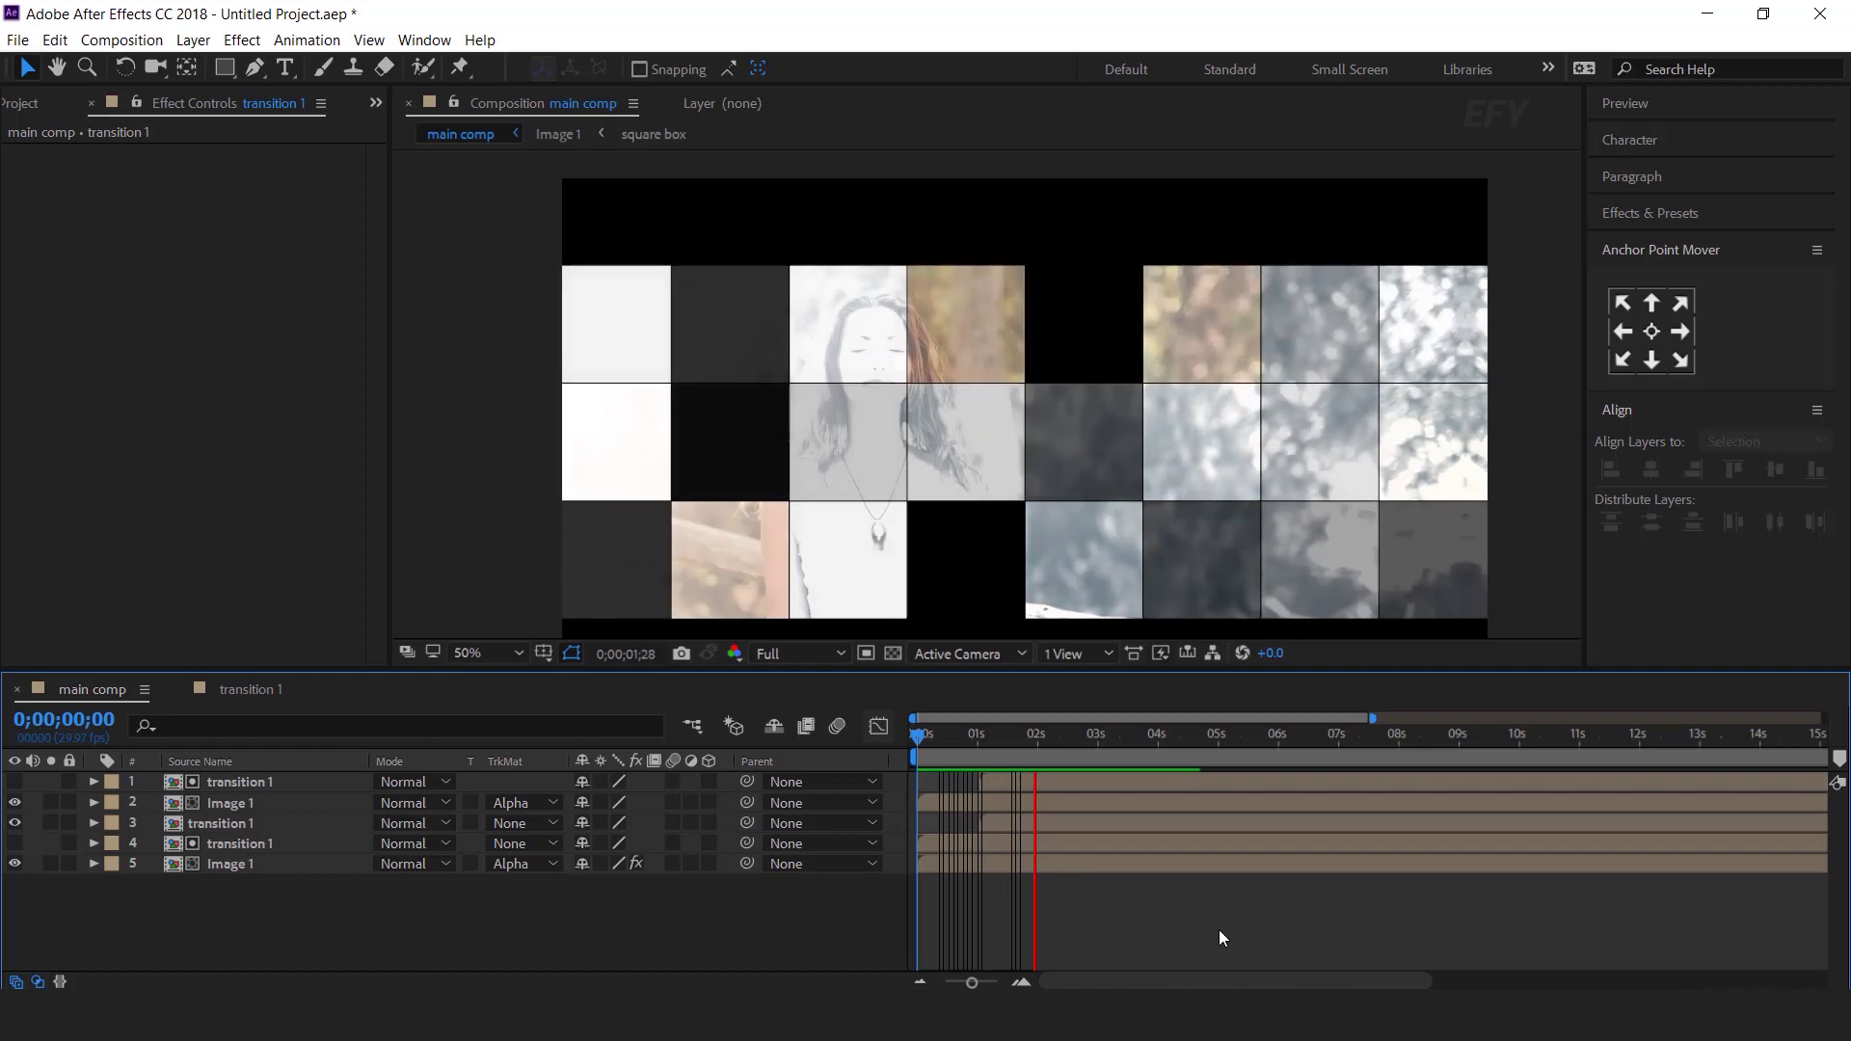
{"action": "left_click_drag", "start_coordinate": [930, 731], "coordinate": [1189, 723]}
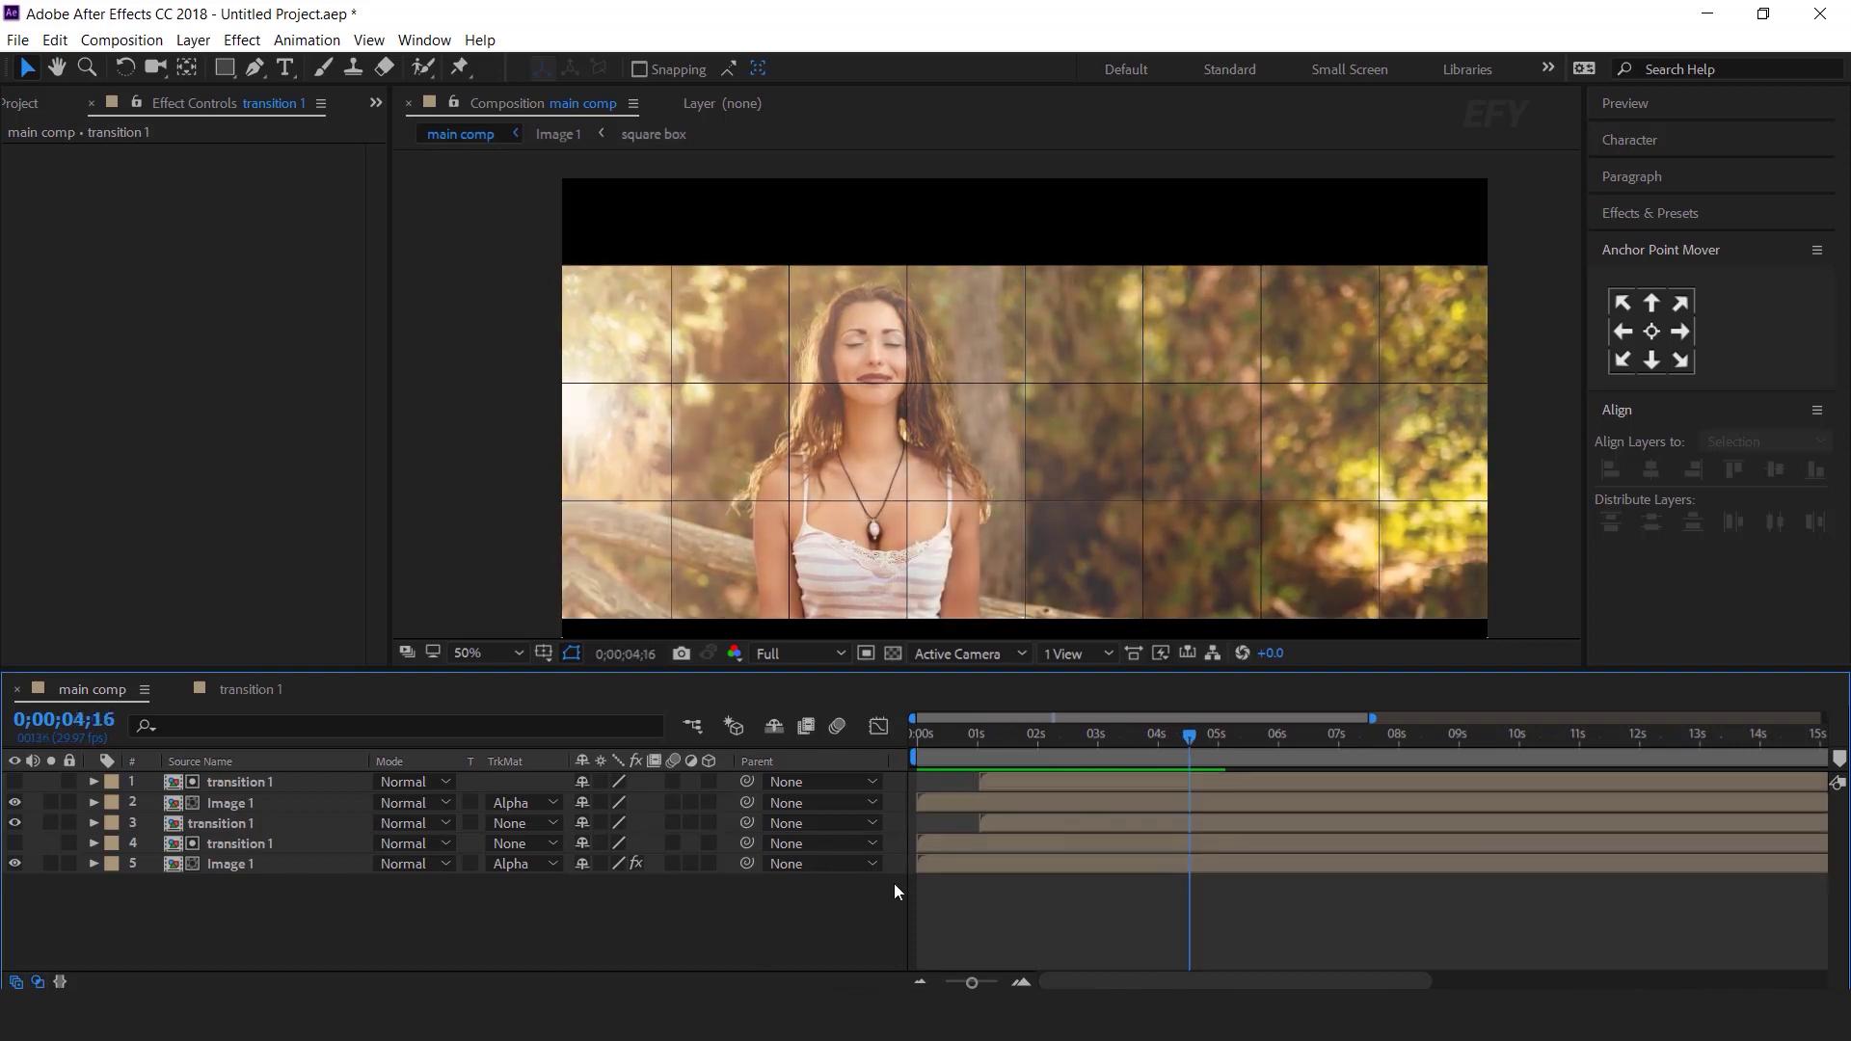
- Create a new composition named text 1 and add the centered text "After effect" to it
{"action": "left_click", "coordinate": [22, 103]}
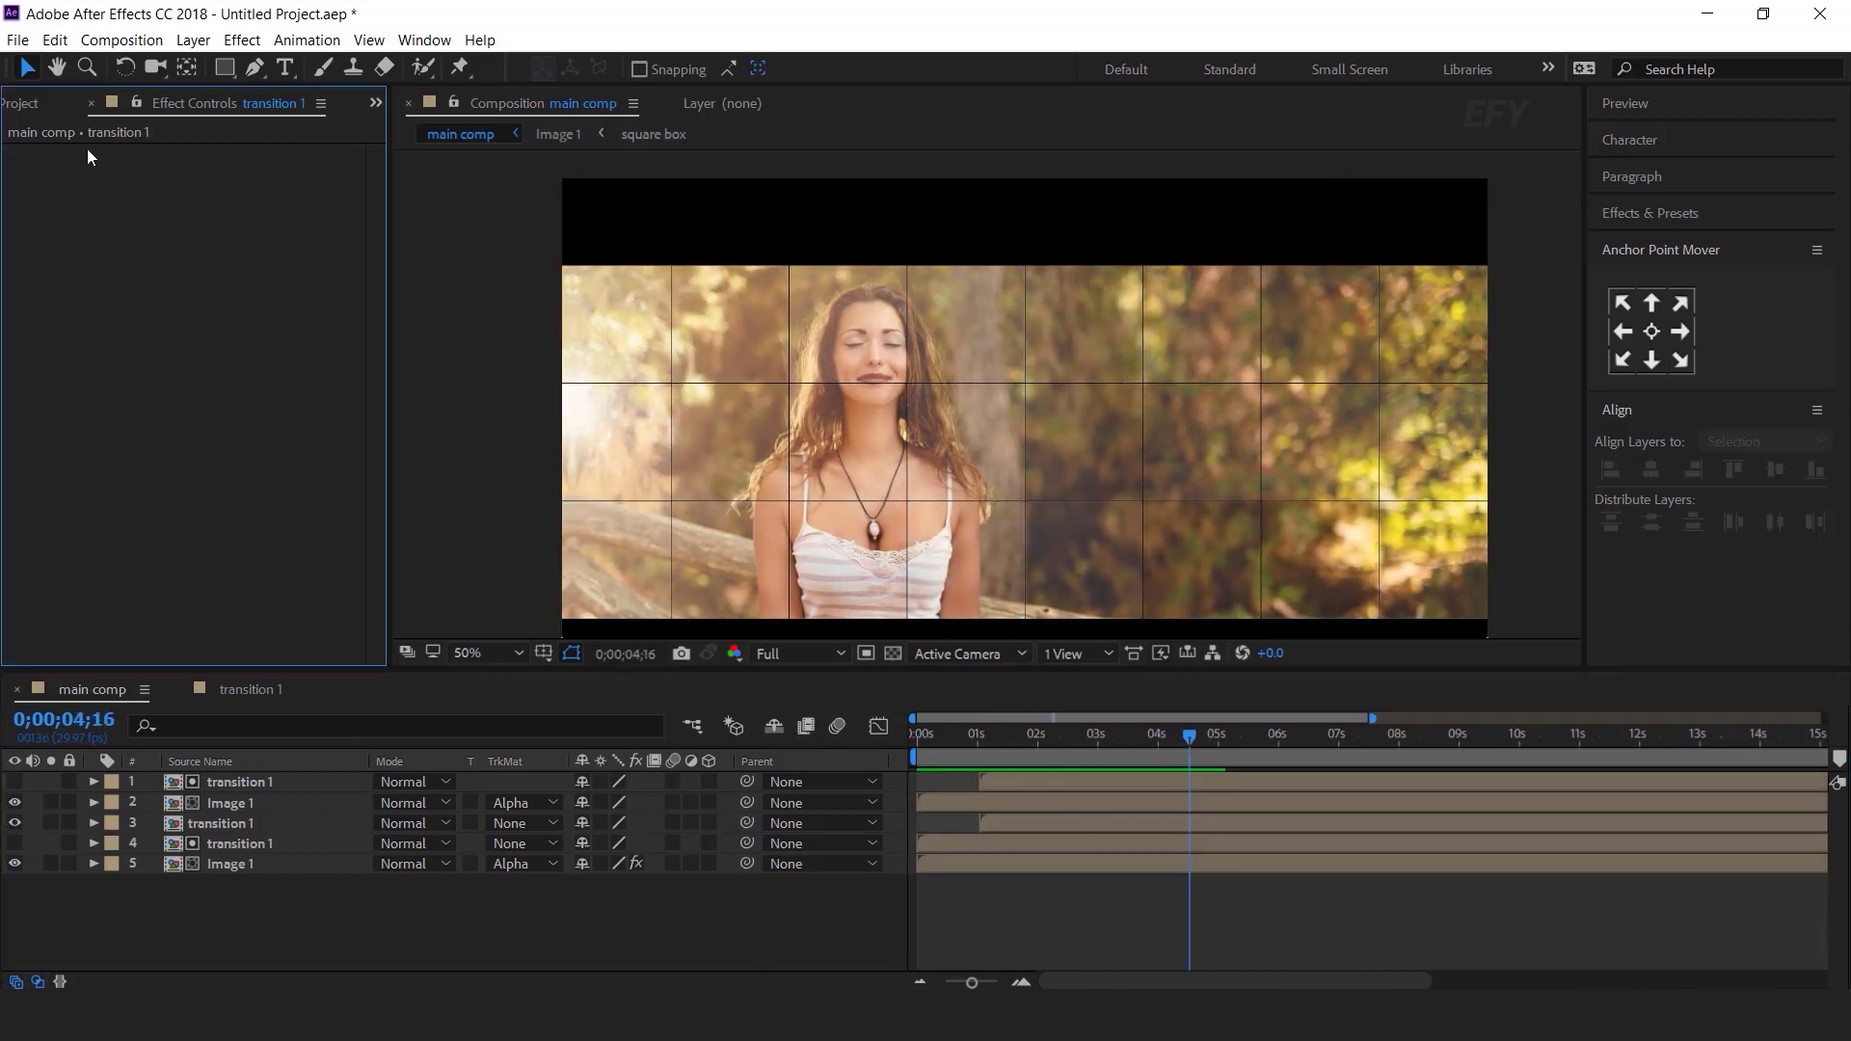
{"action": "left_click", "coordinate": [154, 570]}
{"action": "left_click", "coordinate": [76, 656]}
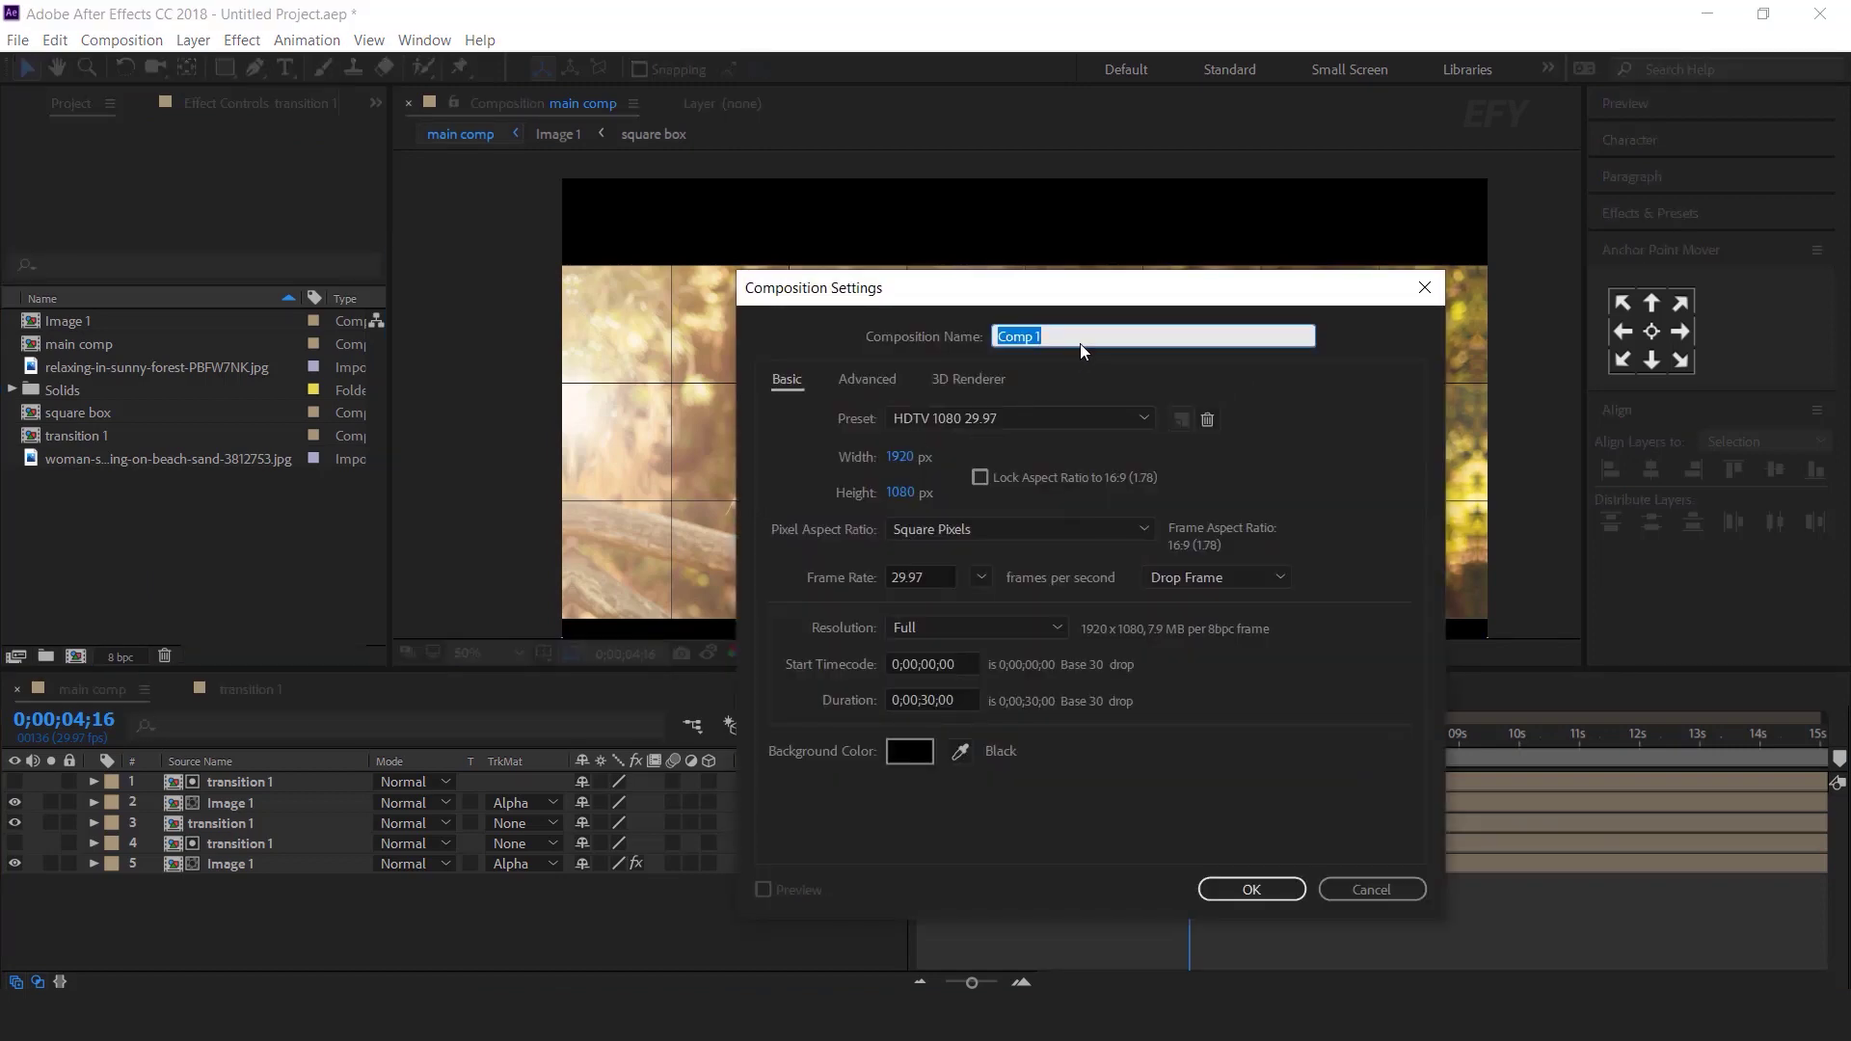
{"action": "type", "text": "text"}
{"action": "key", "text": "Return"}
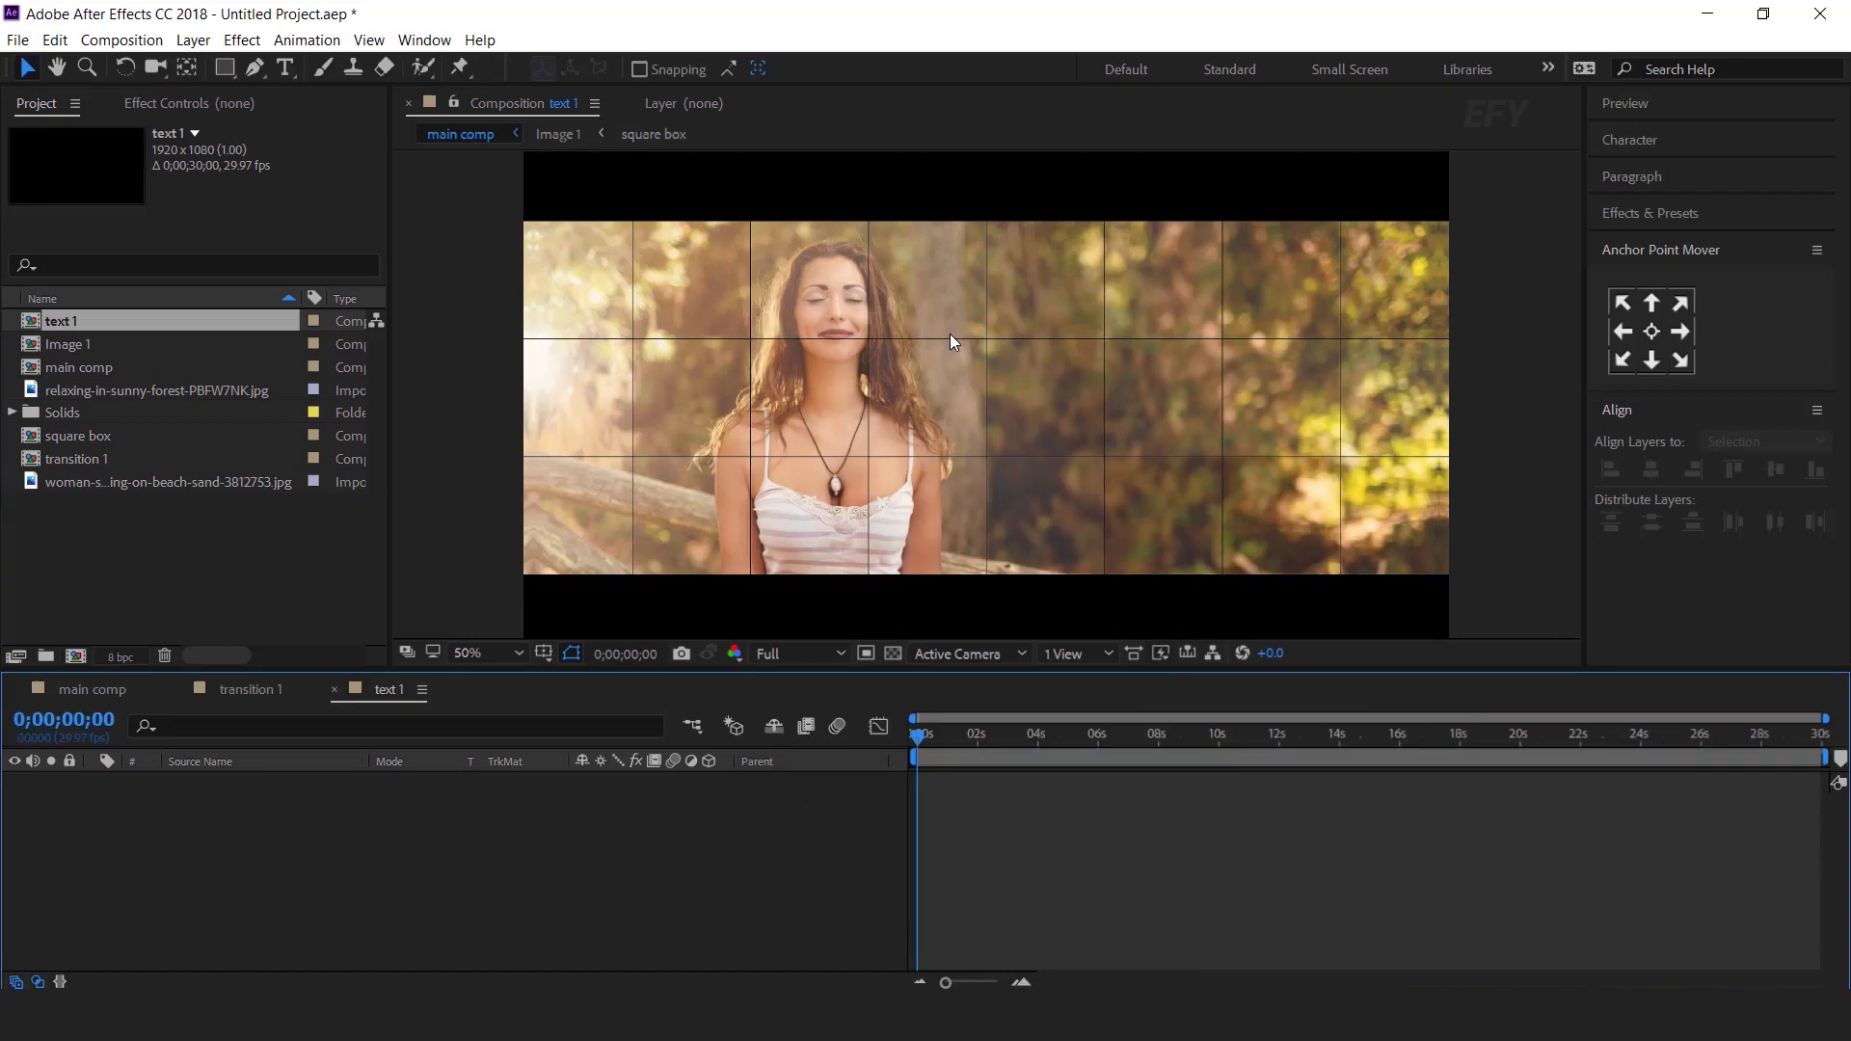
{"action": "left_click", "coordinate": [284, 67]}
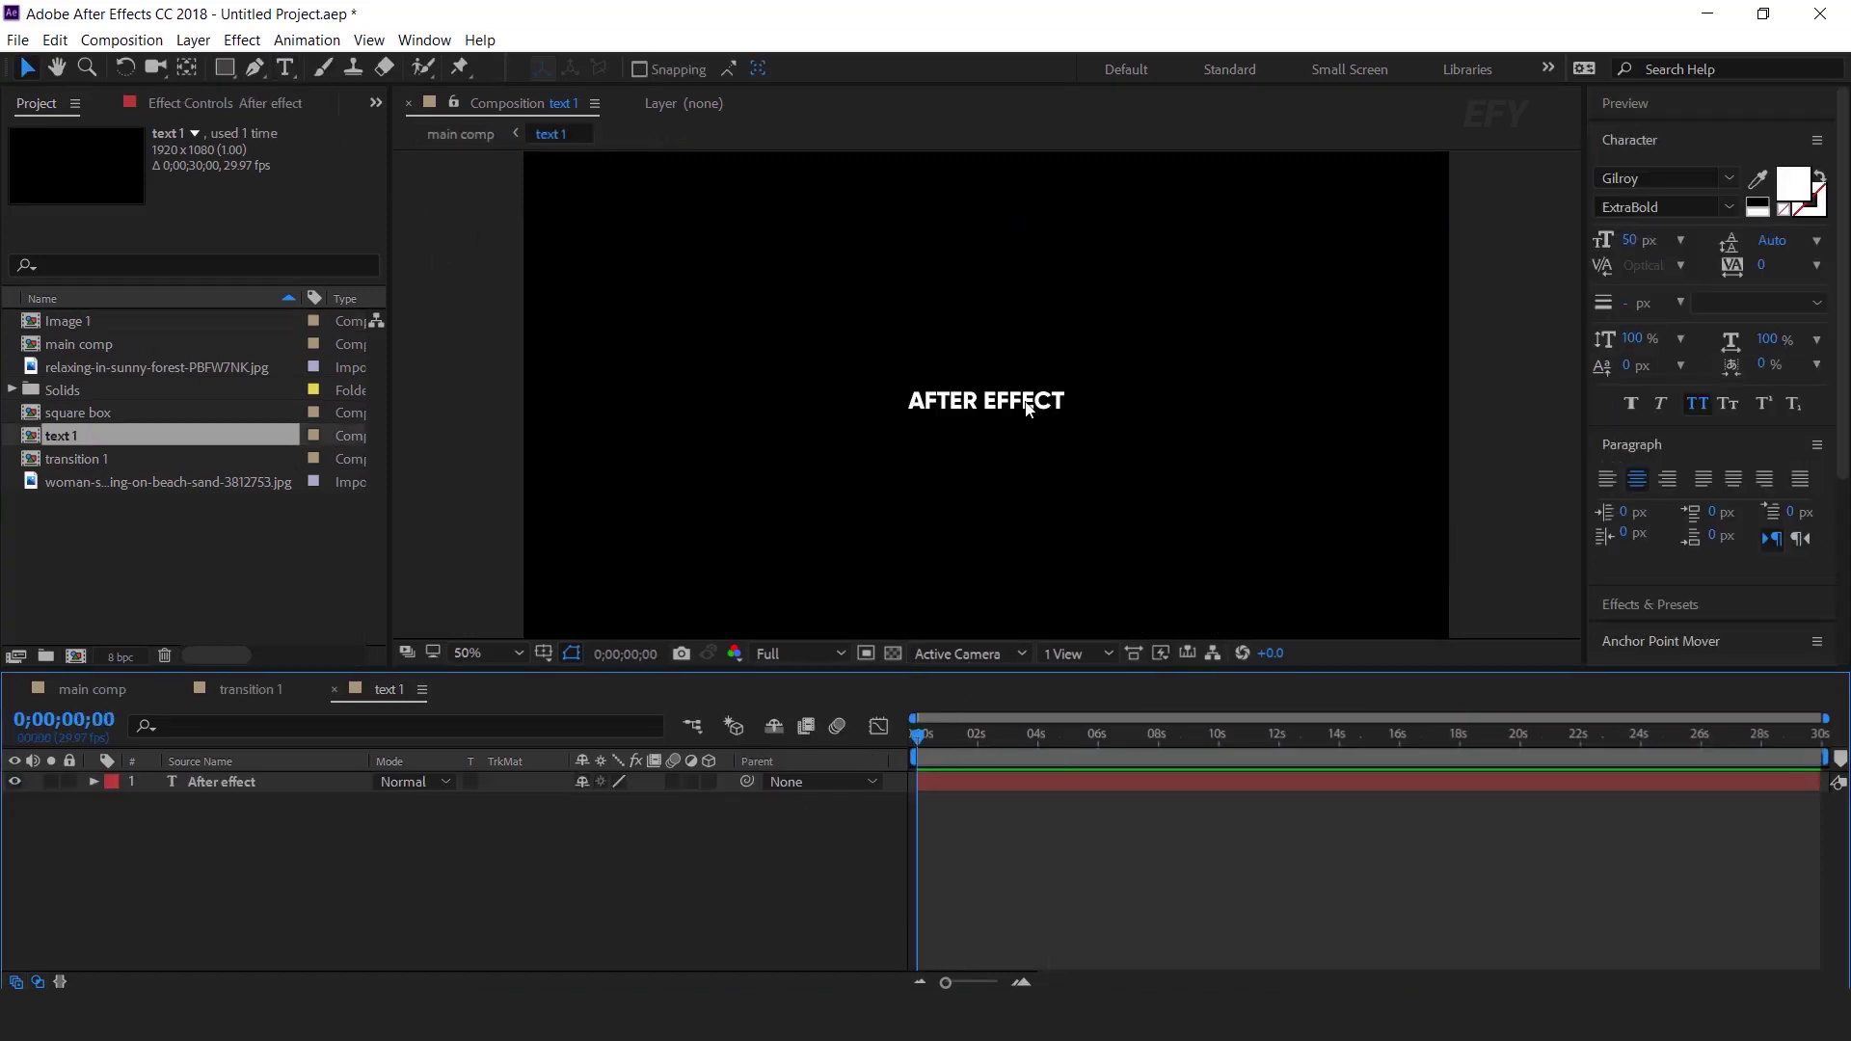
- Add a text animator with Blur and Opacity properties to the After effect layer
{"action": "left_click", "coordinate": [235, 781]}
{"action": "left_click", "coordinate": [235, 781]}
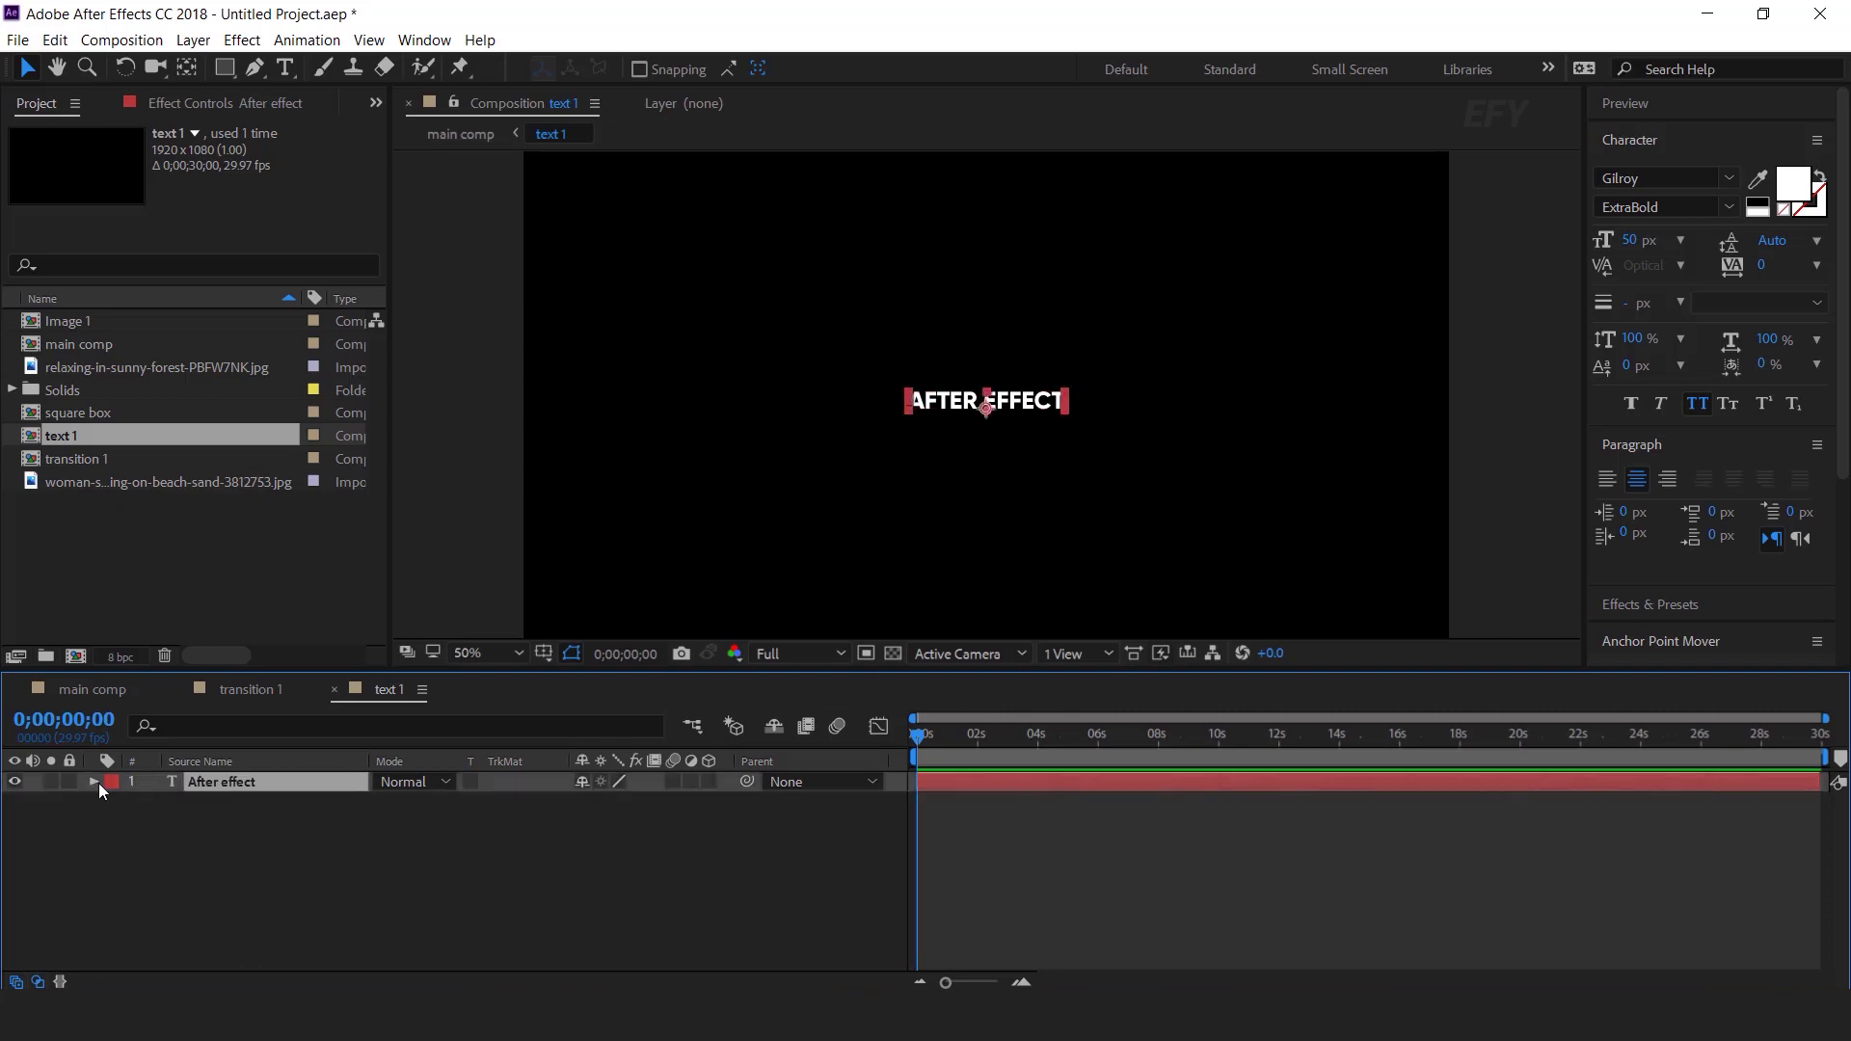
{"action": "left_click", "coordinate": [93, 782]}
{"action": "left_click", "coordinate": [721, 804]}
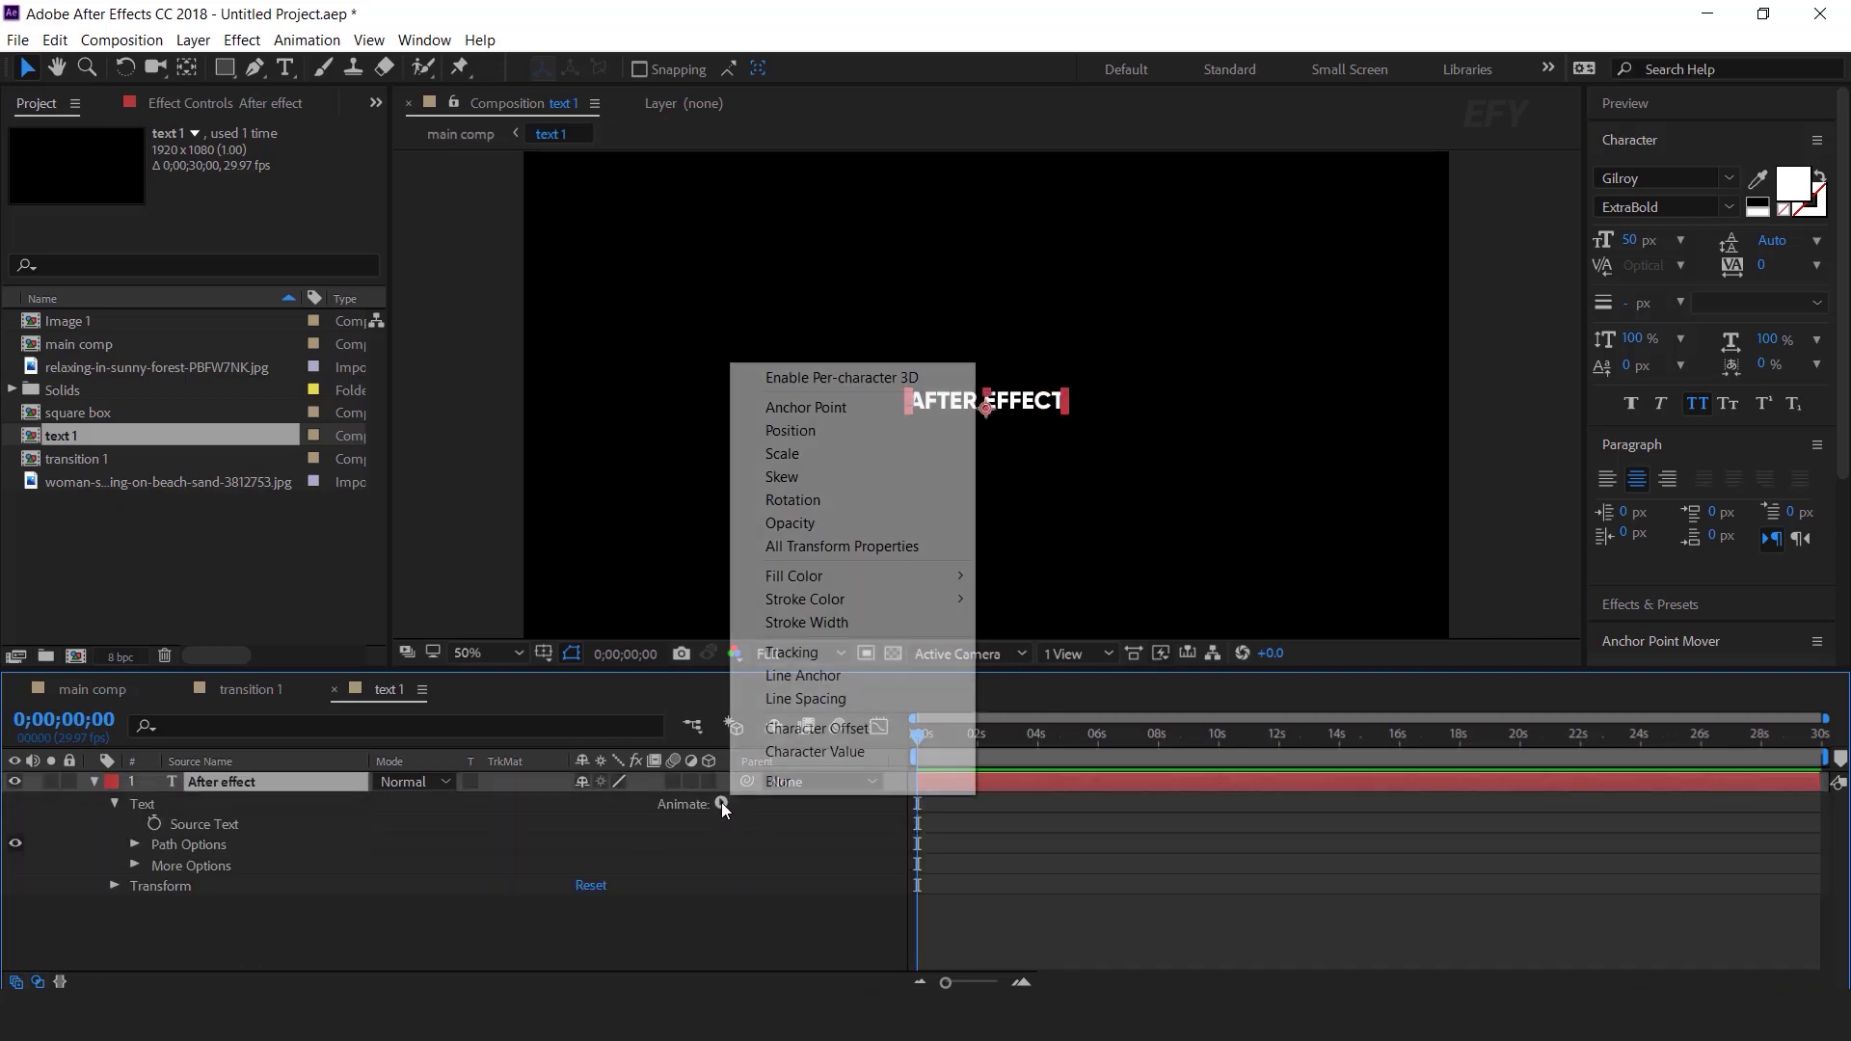
{"action": "left_click", "coordinate": [783, 779]}
{"action": "left_click", "coordinate": [722, 803]}
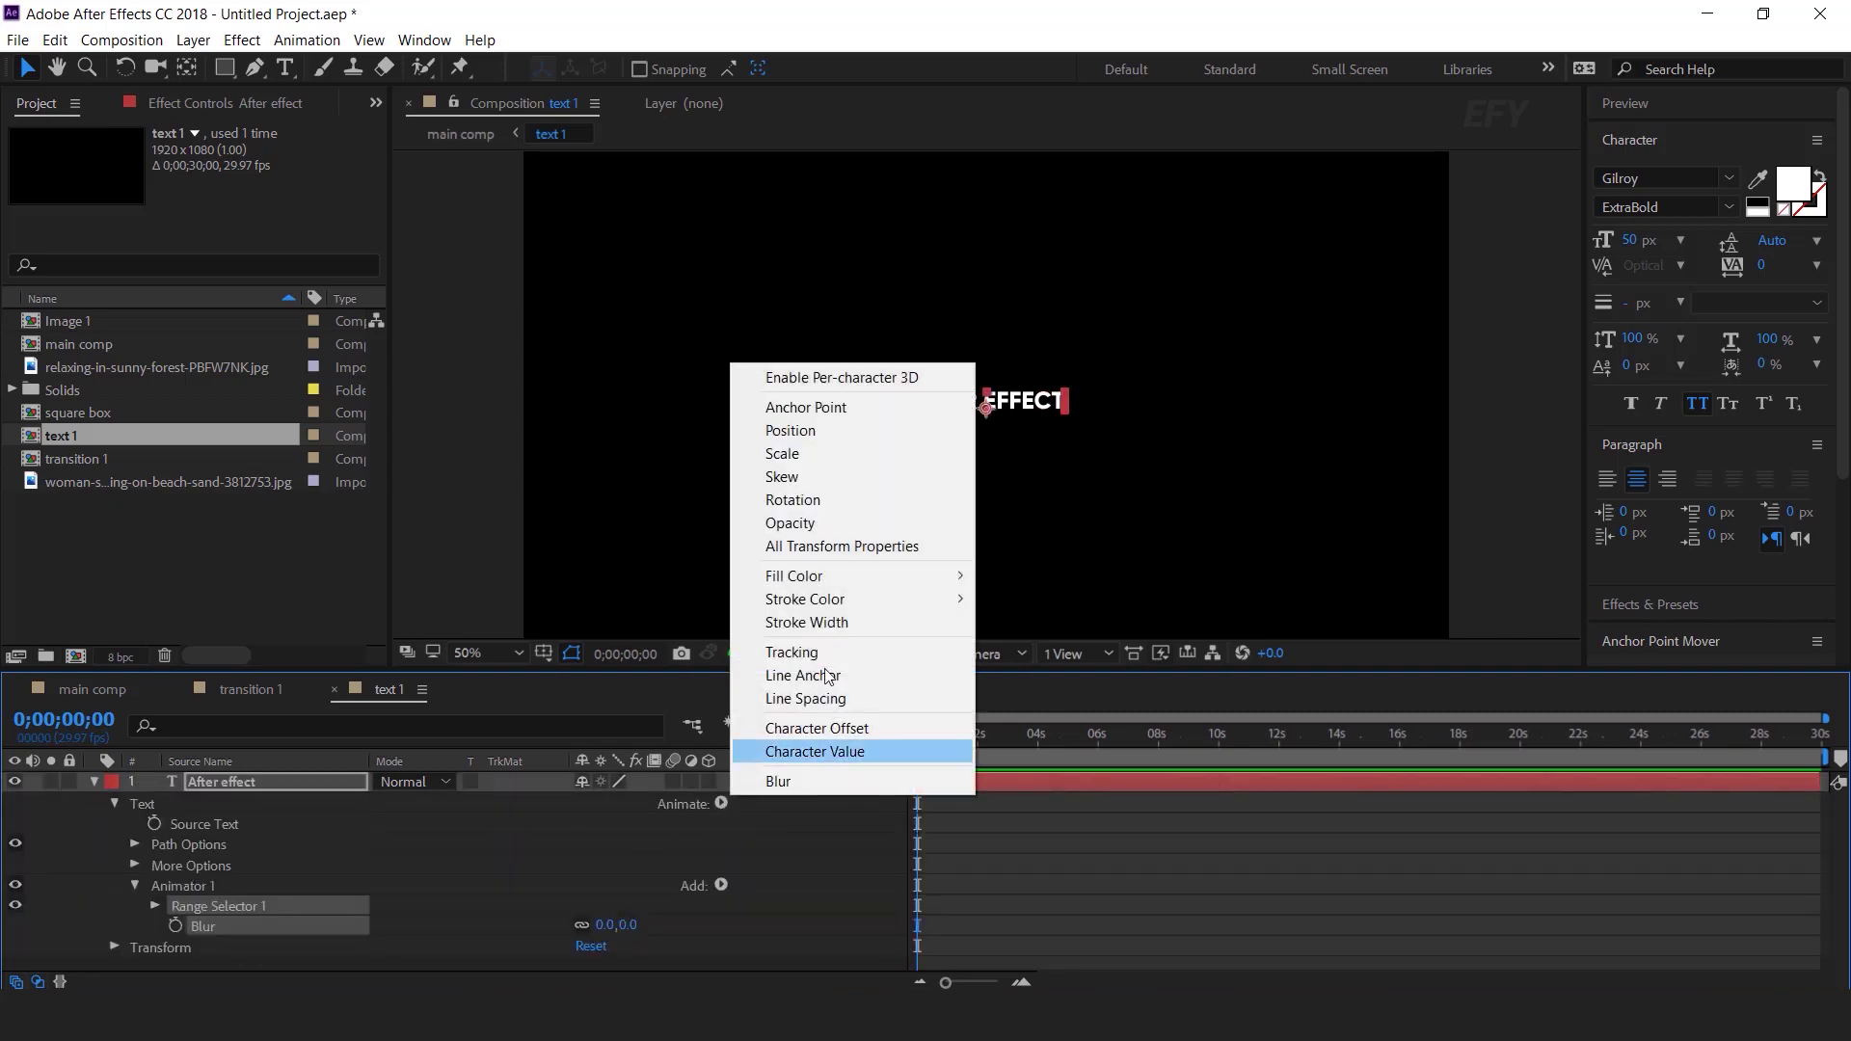
{"action": "left_click", "coordinate": [814, 521]}
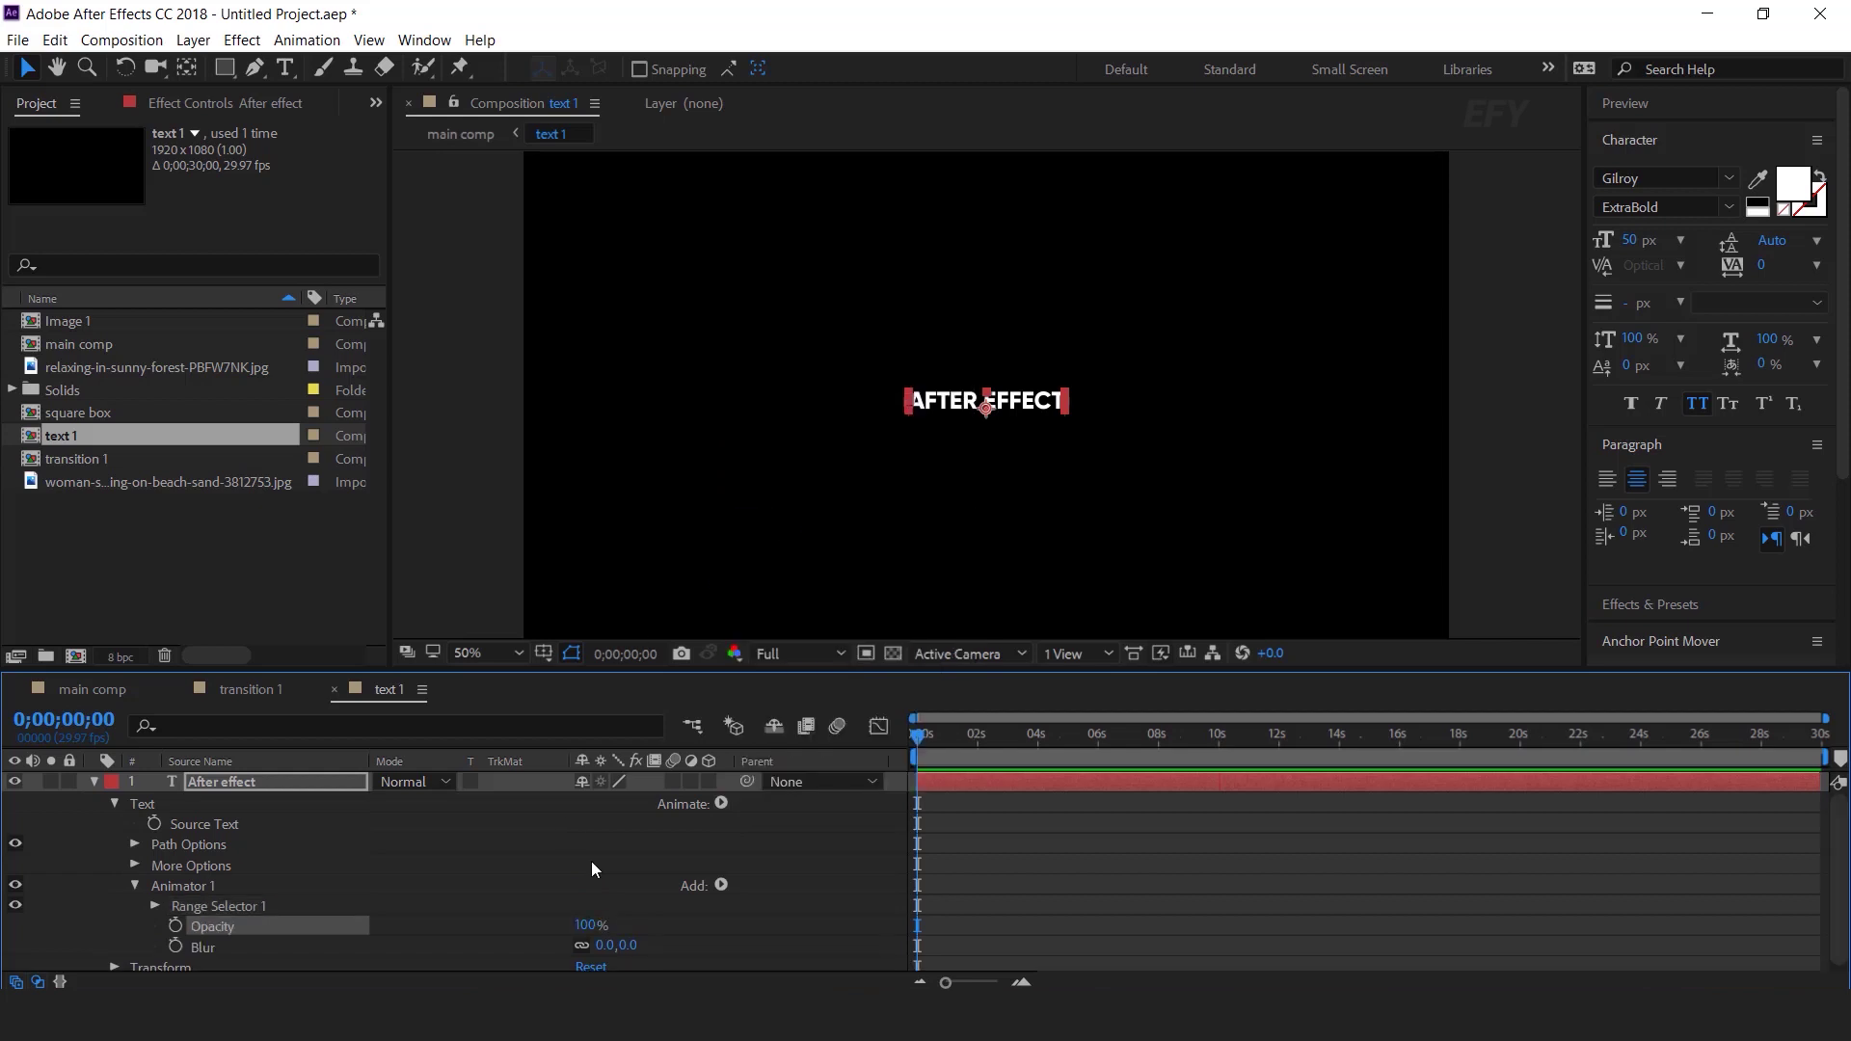
{"action": "left_click", "coordinate": [807, 901]}
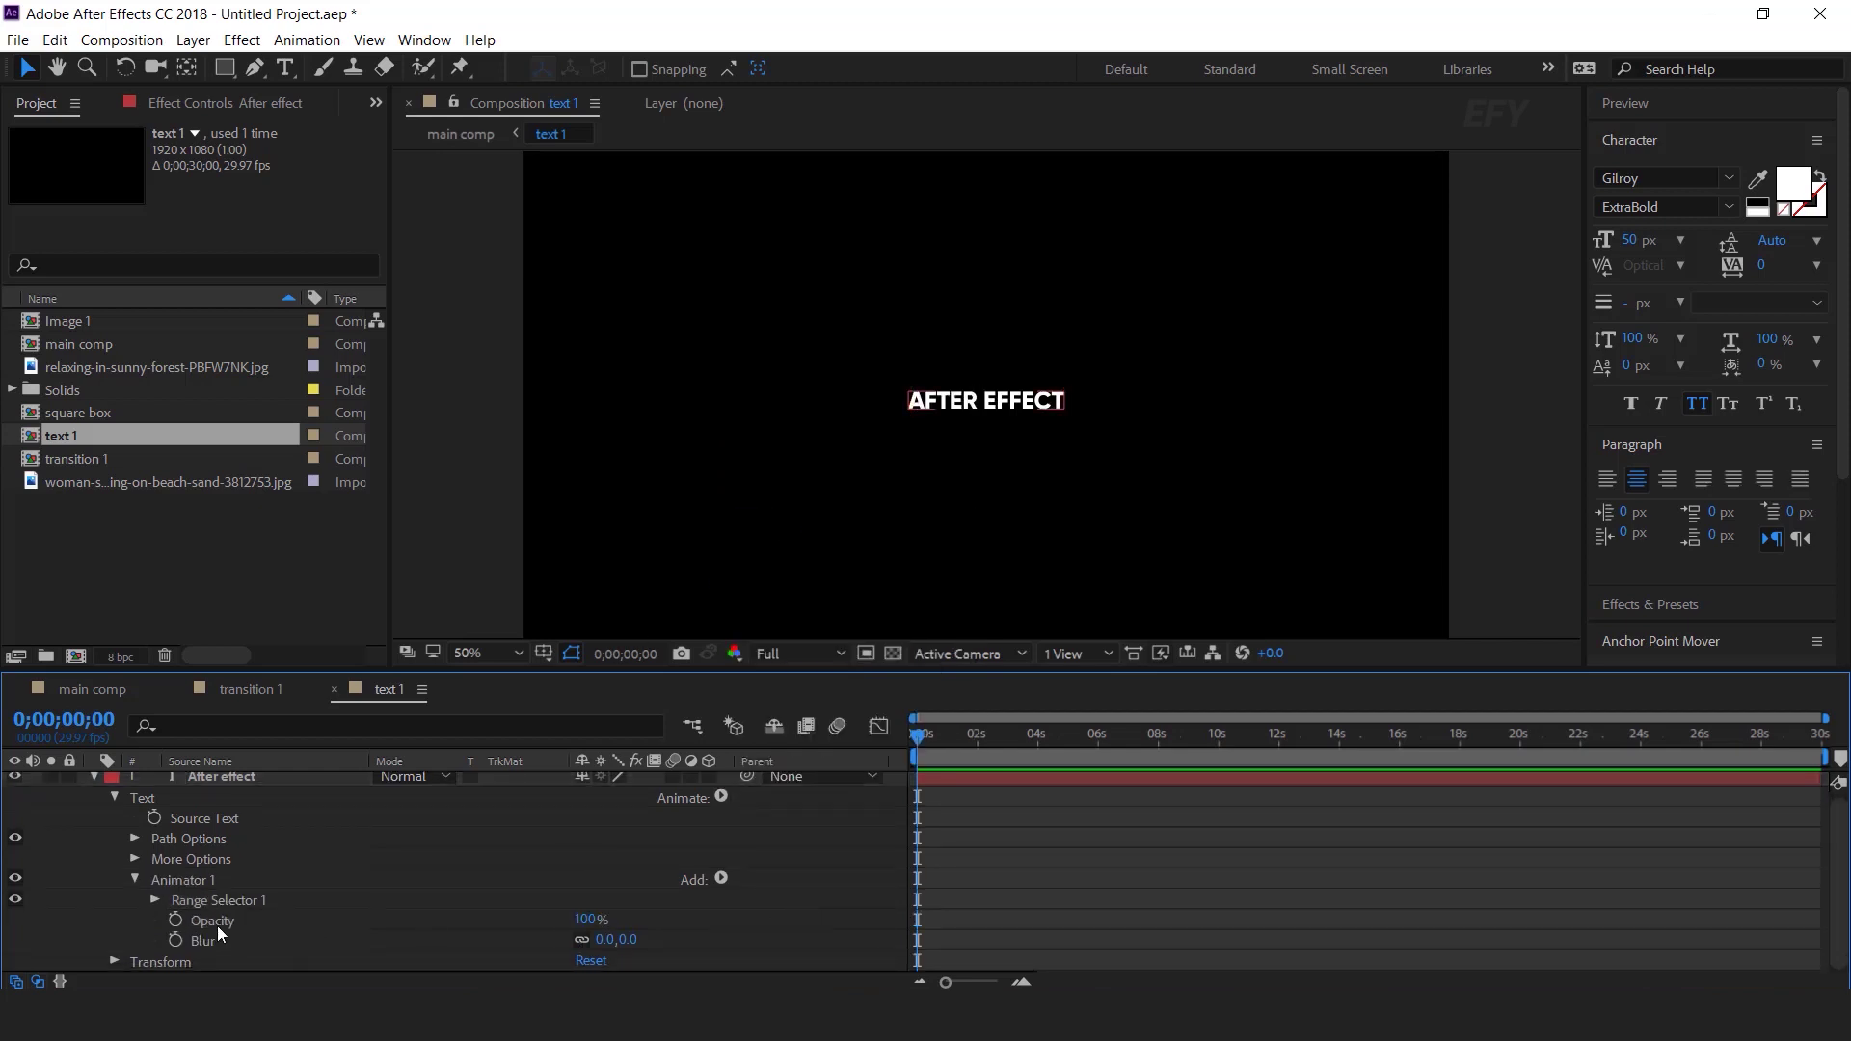
- Set the text animator's Blur to 30 and its Opacity to 0%
{"action": "left_click", "coordinate": [632, 940]}
{"action": "type", "text": "30"}
{"action": "key", "text": "Return"}
{"action": "left_click", "coordinate": [585, 919]}
{"action": "type", "text": "0"}
{"action": "key", "text": "Return"}
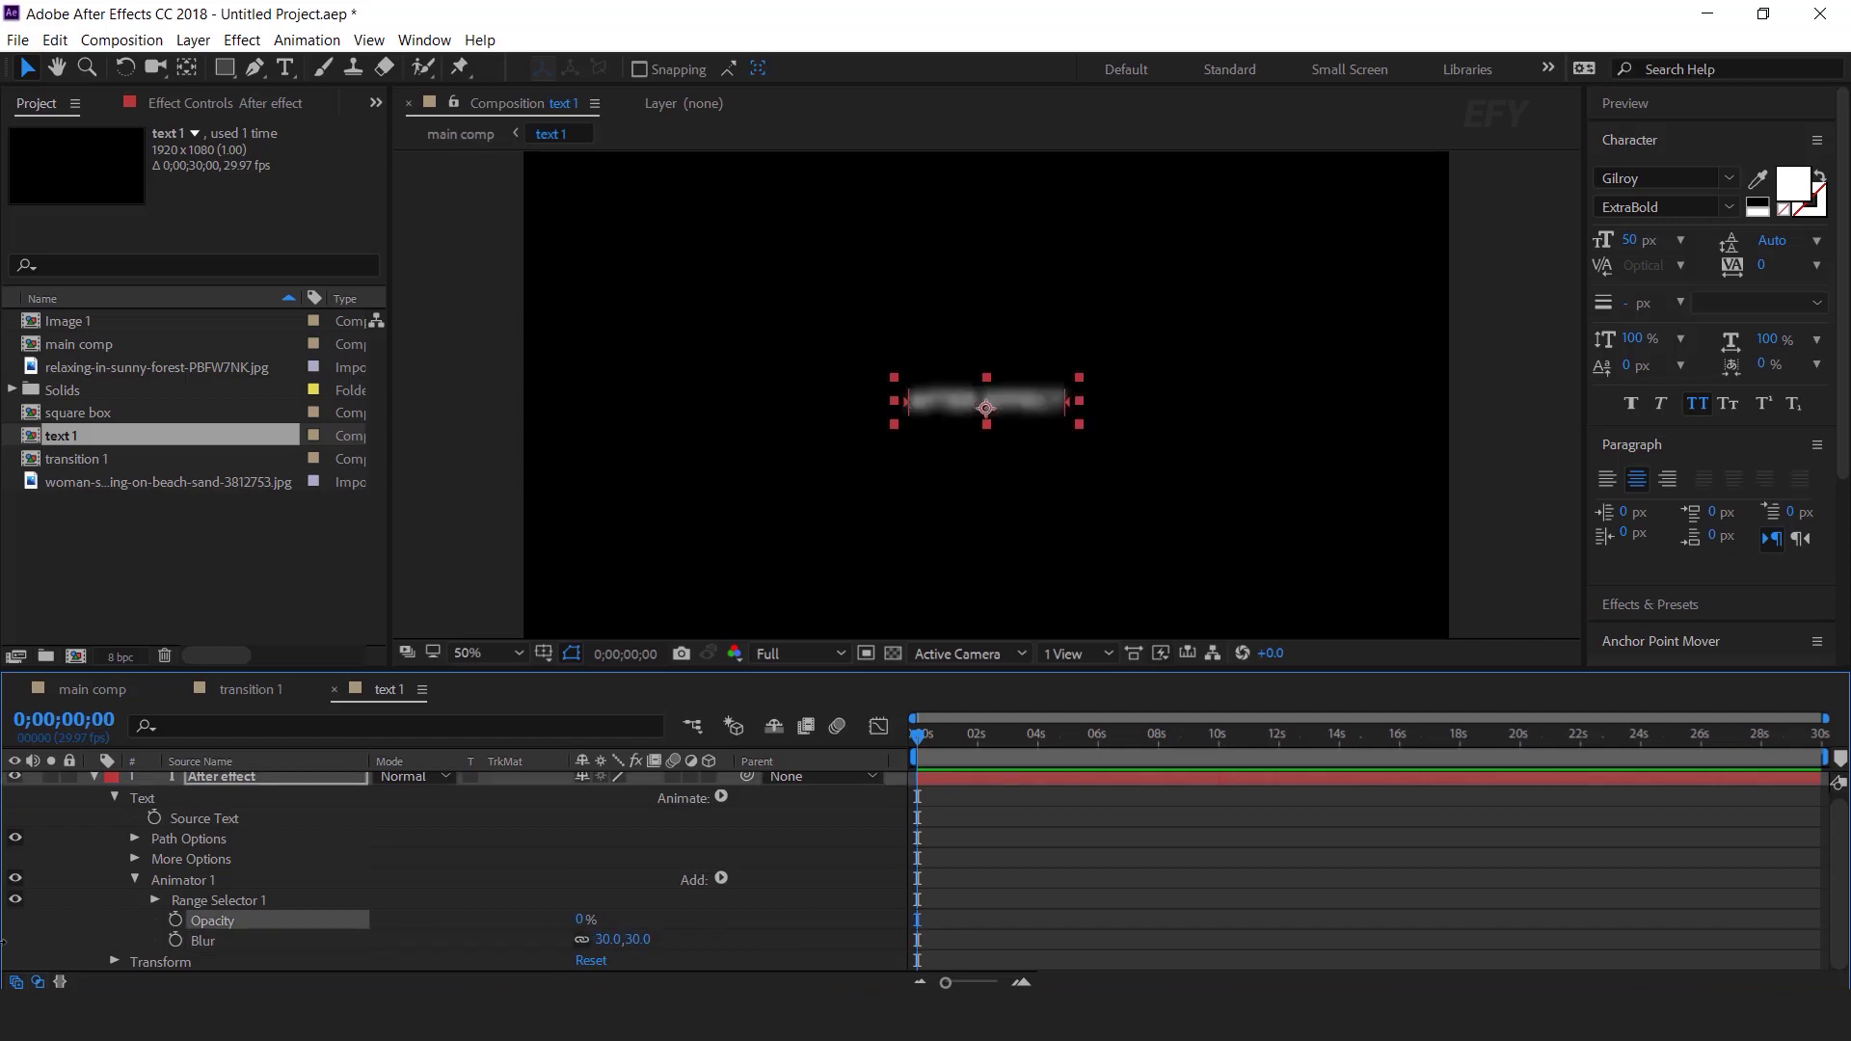
- Set Range Selector 1's advanced Shape to Ramp Up and turn Randomize Order on
{"action": "left_click", "coordinate": [154, 899]}
{"action": "scroll", "coordinate": [168, 897], "scroll_direction": "down", "scroll_amount": 3}
{"action": "left_click", "coordinate": [174, 902]}
{"action": "scroll", "coordinate": [172, 900], "scroll_direction": "down", "scroll_amount": 3}
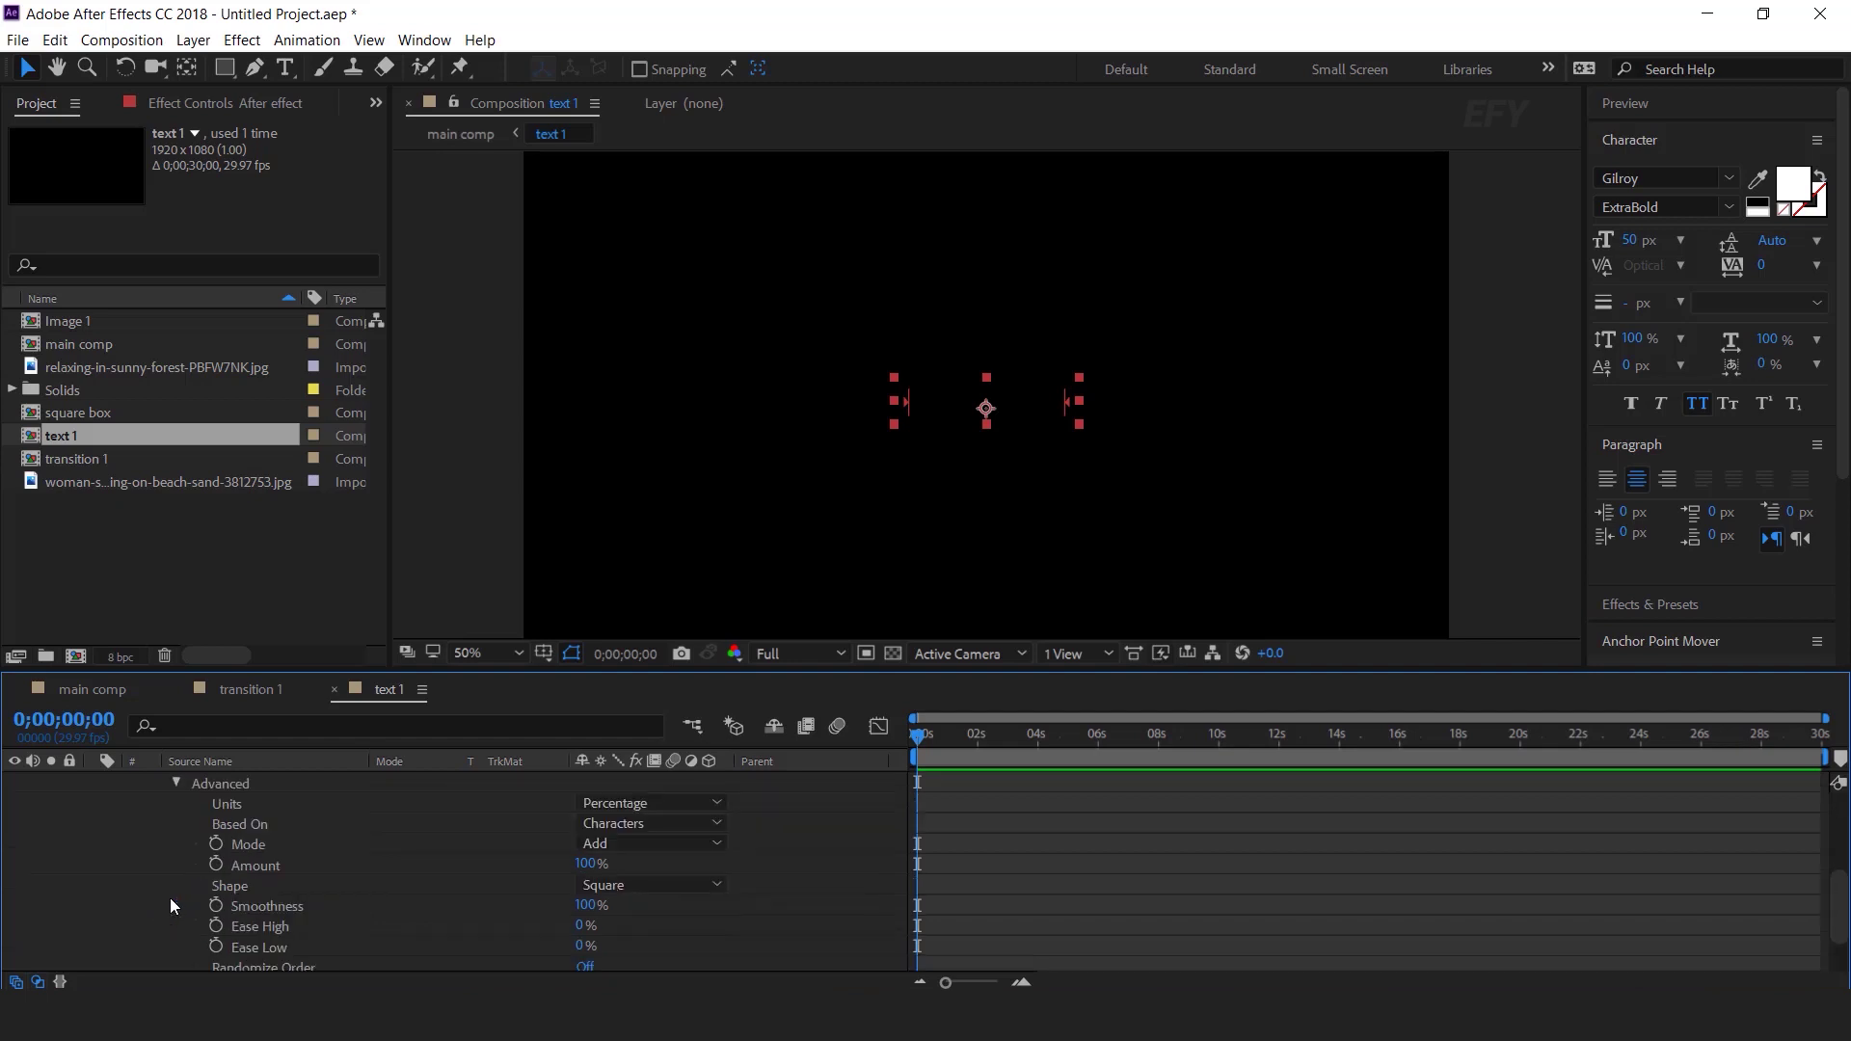
{"action": "left_click", "coordinate": [648, 887]}
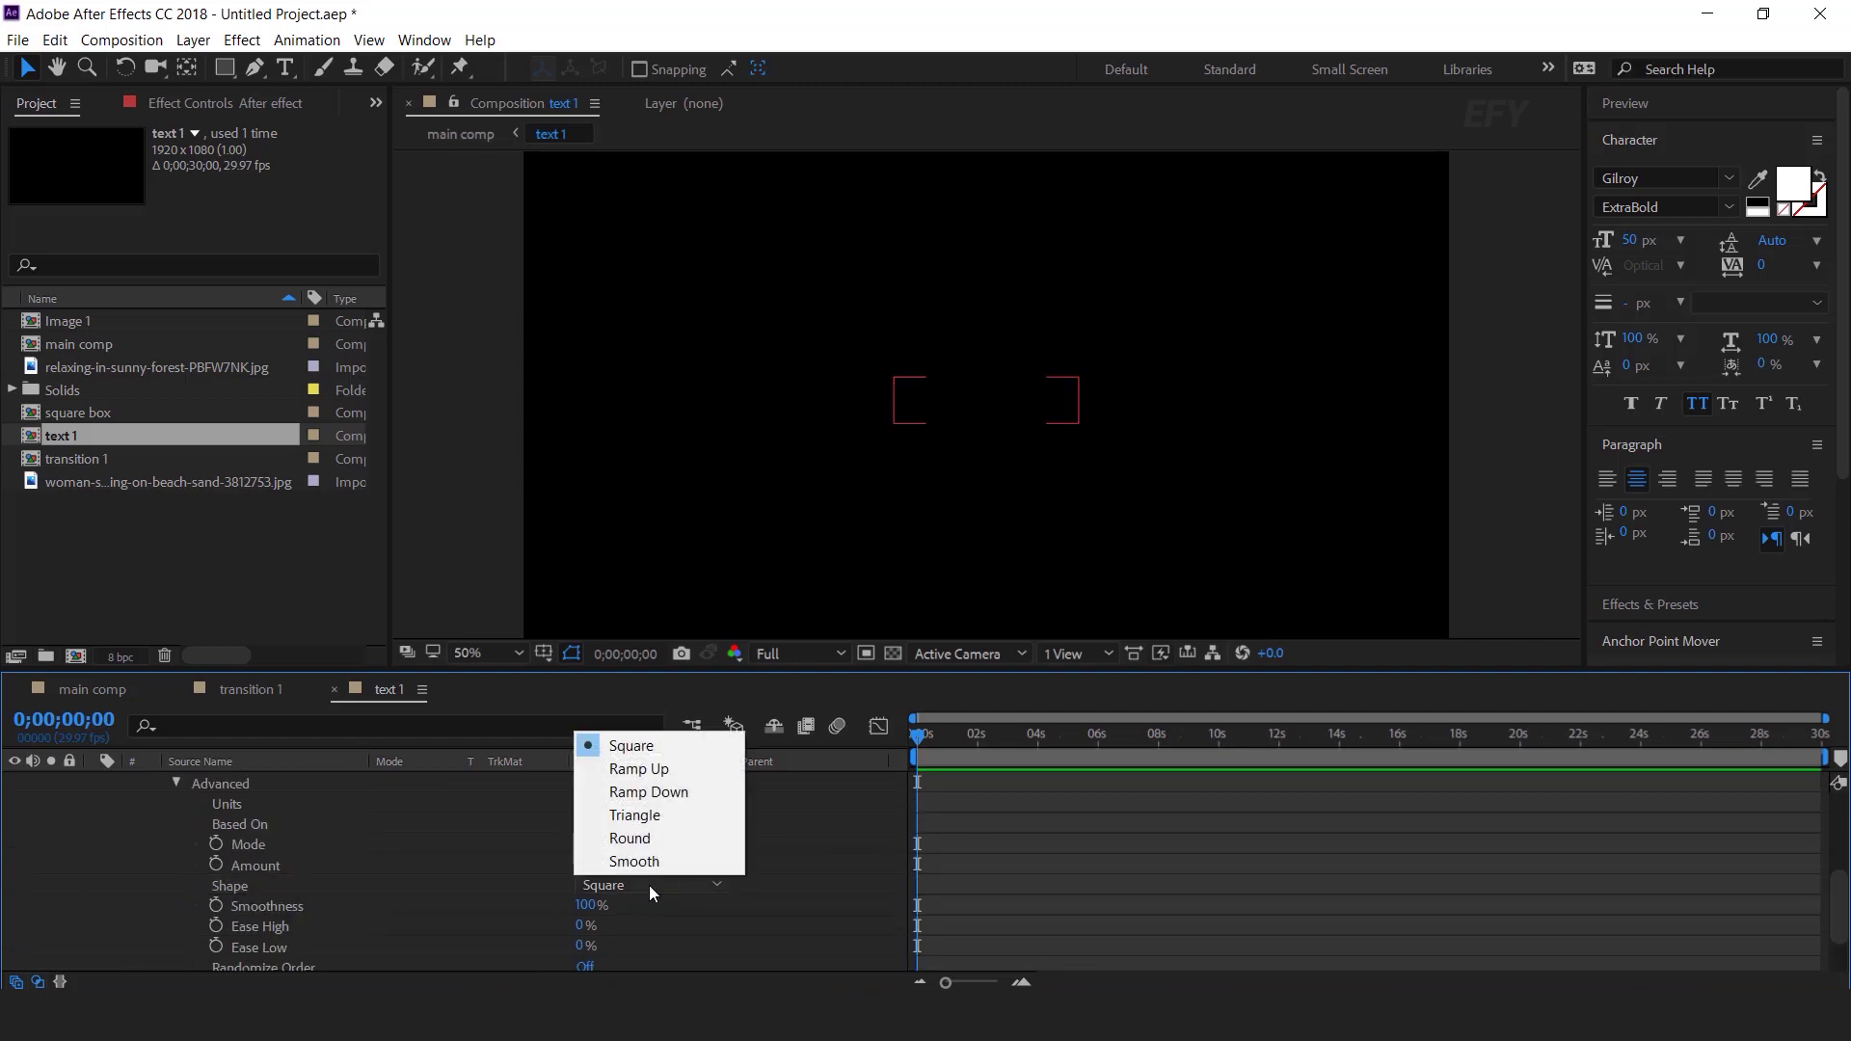
{"action": "left_click", "coordinate": [662, 767]}
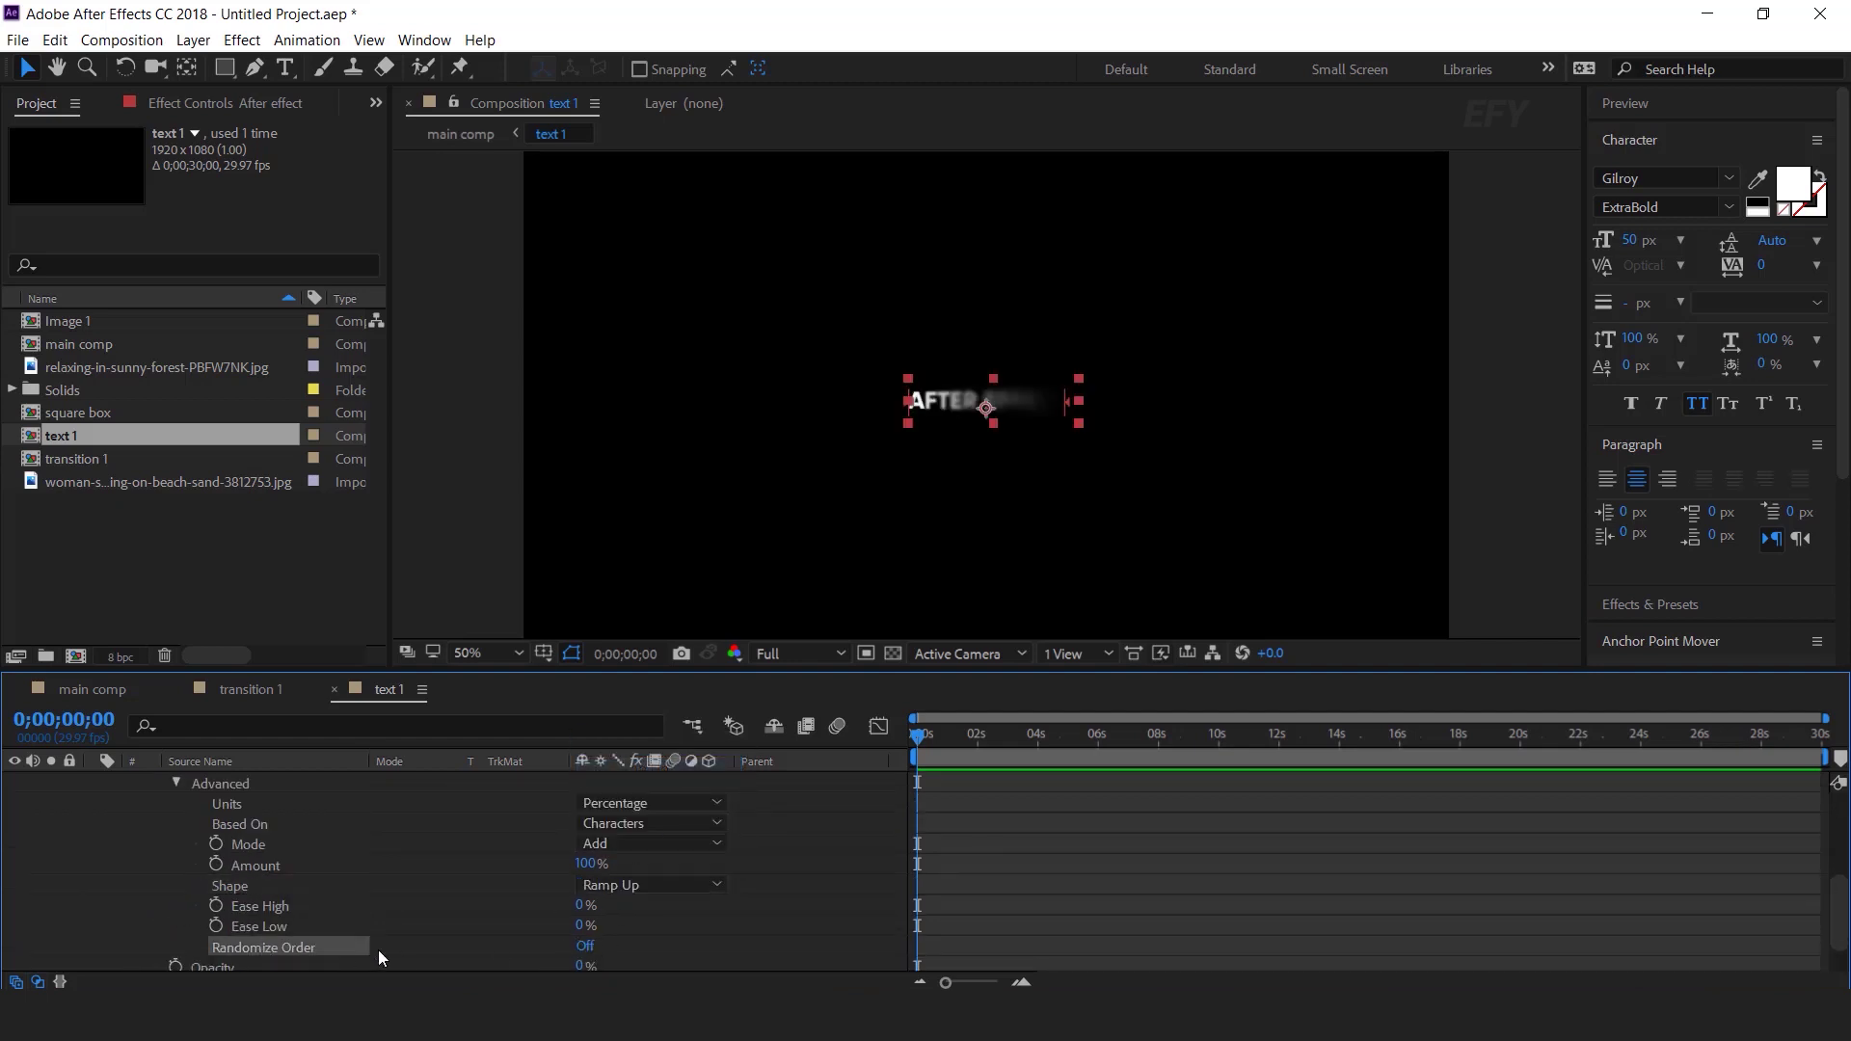
{"action": "left_click", "coordinate": [585, 946]}
- Keyframe the range selector's Offset at -100% at 0;00;00;00
{"action": "scroll", "coordinate": [275, 923], "scroll_direction": "up", "scroll_amount": 5}
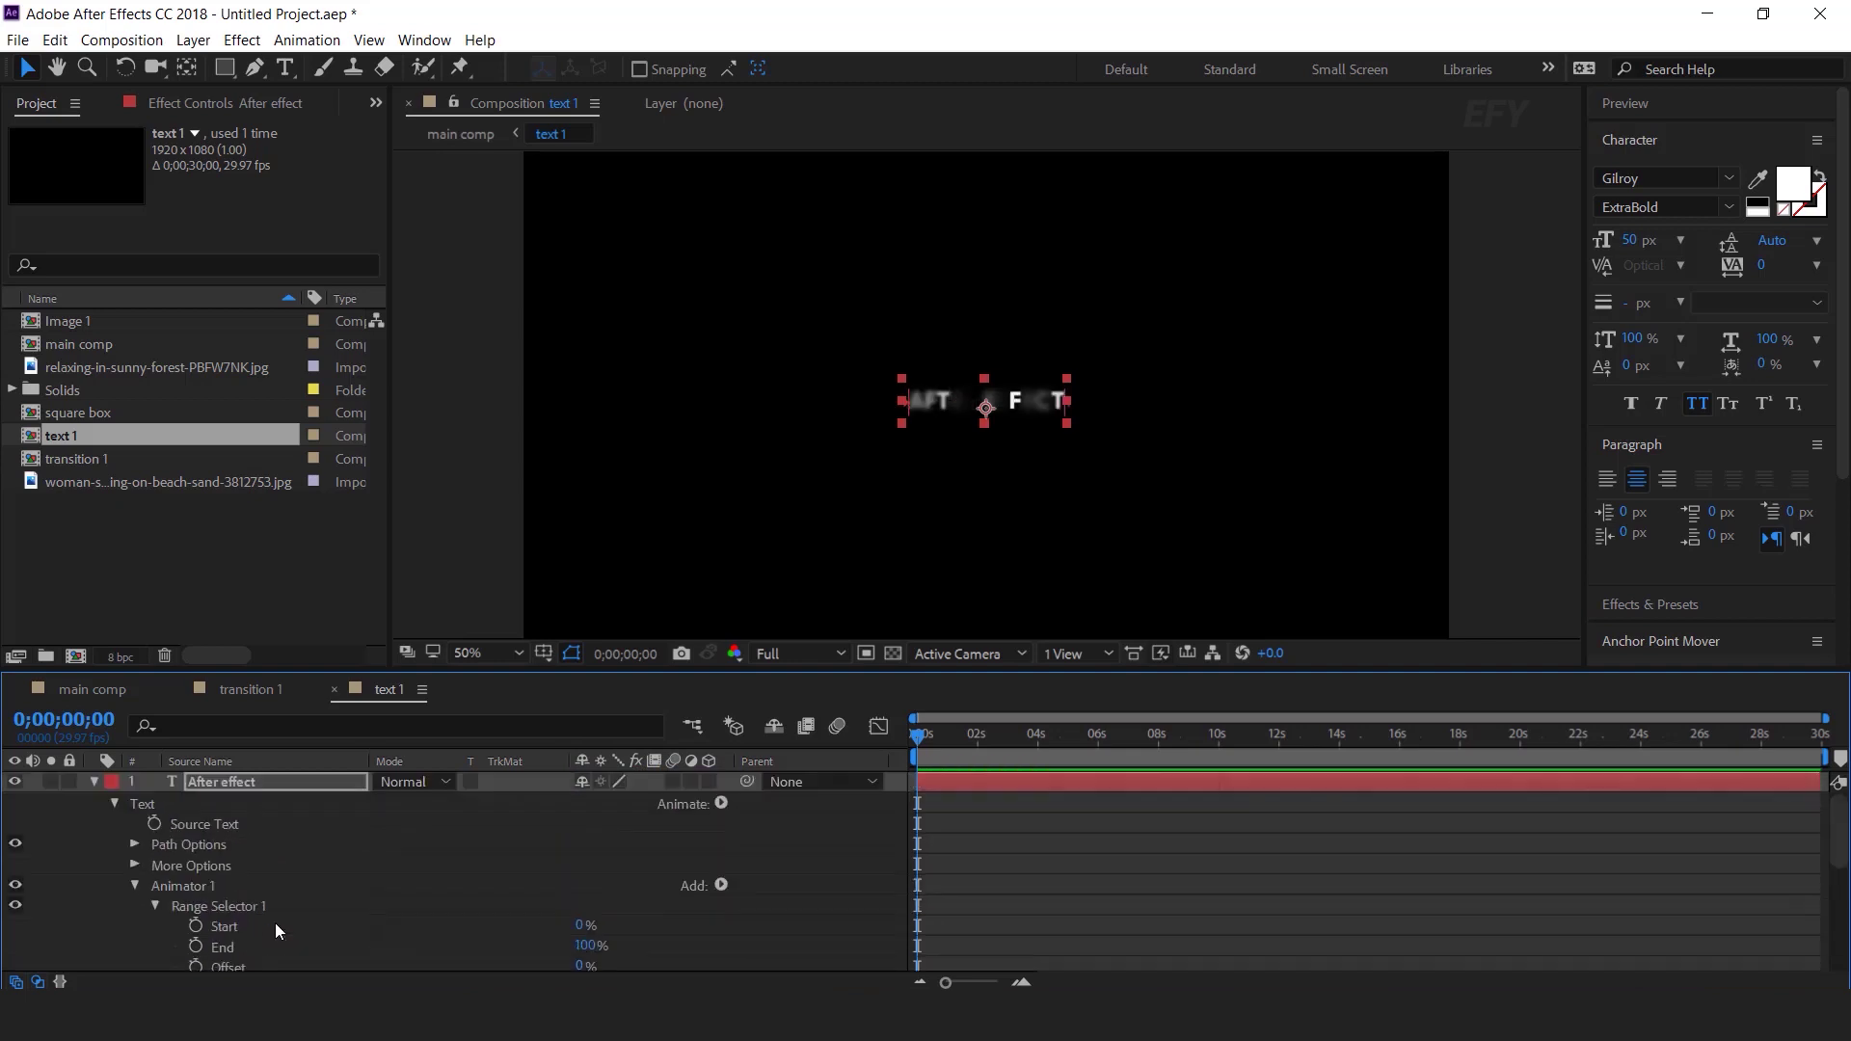
{"action": "scroll", "coordinate": [301, 907], "scroll_direction": "down", "scroll_amount": 1}
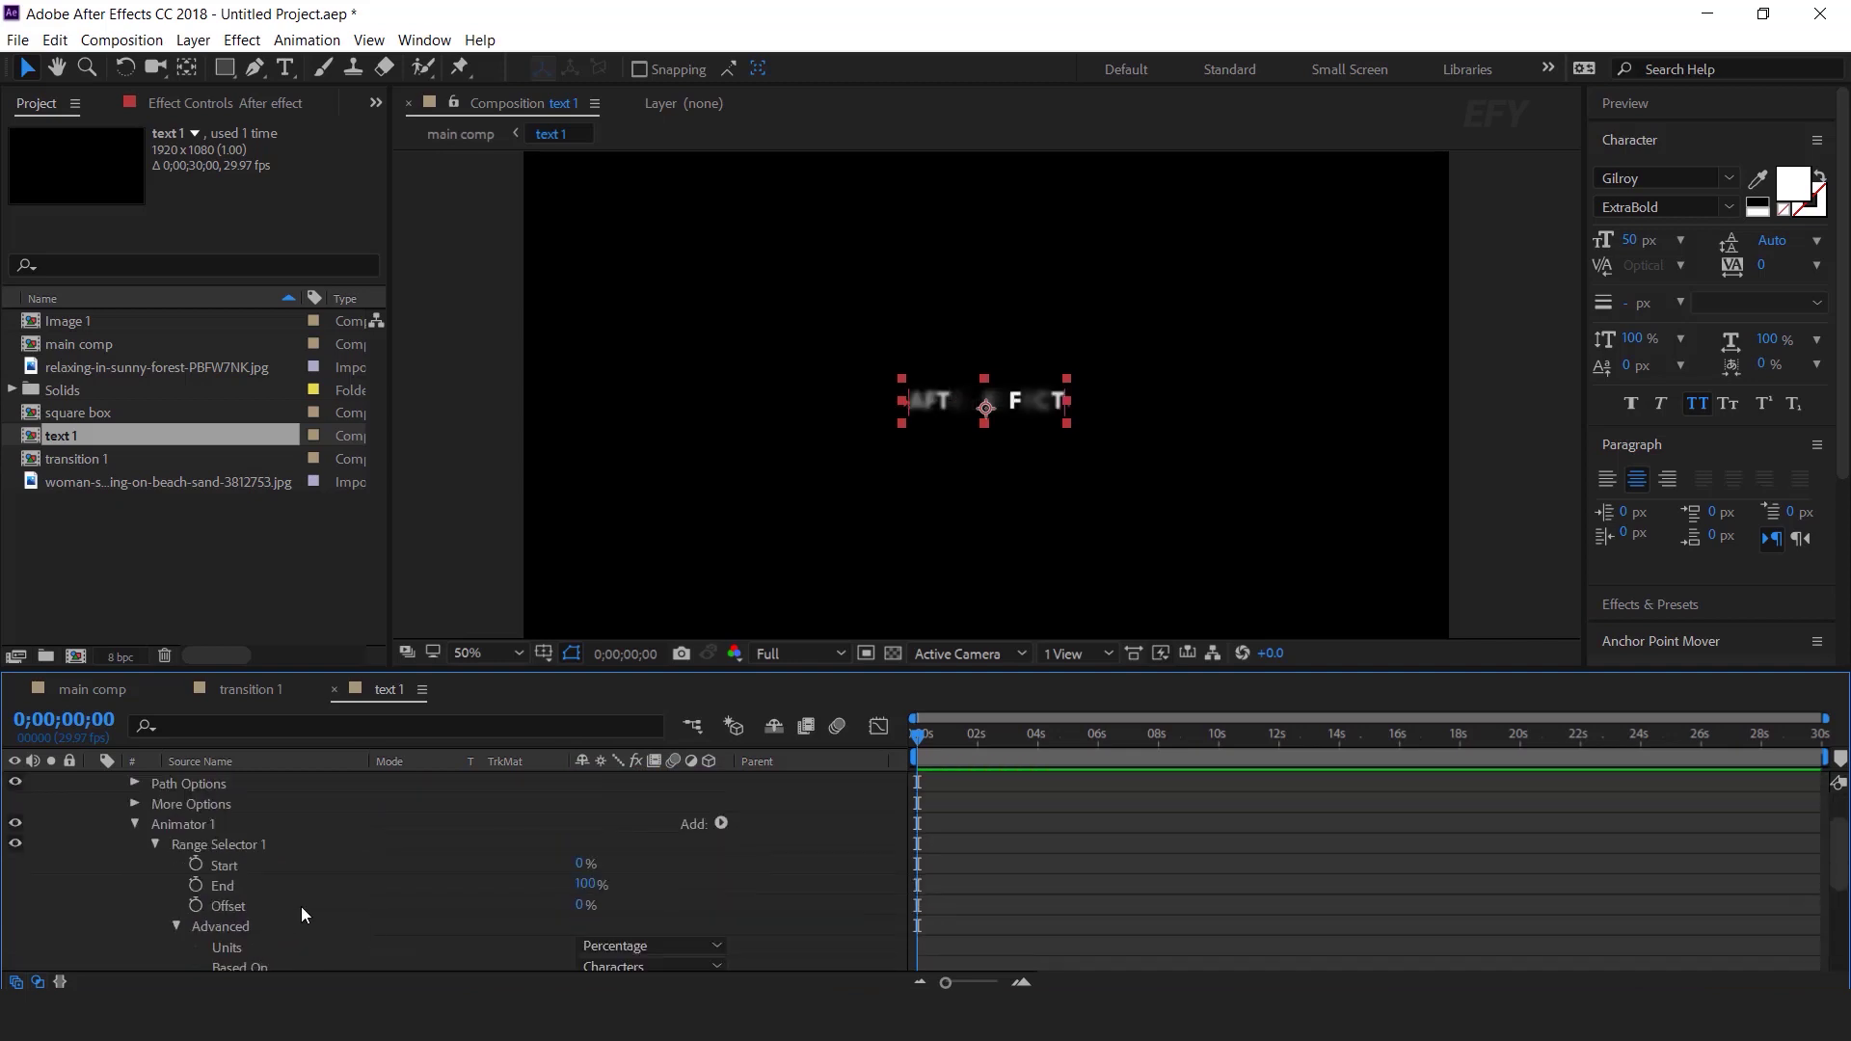
{"action": "left_click", "coordinate": [222, 906]}
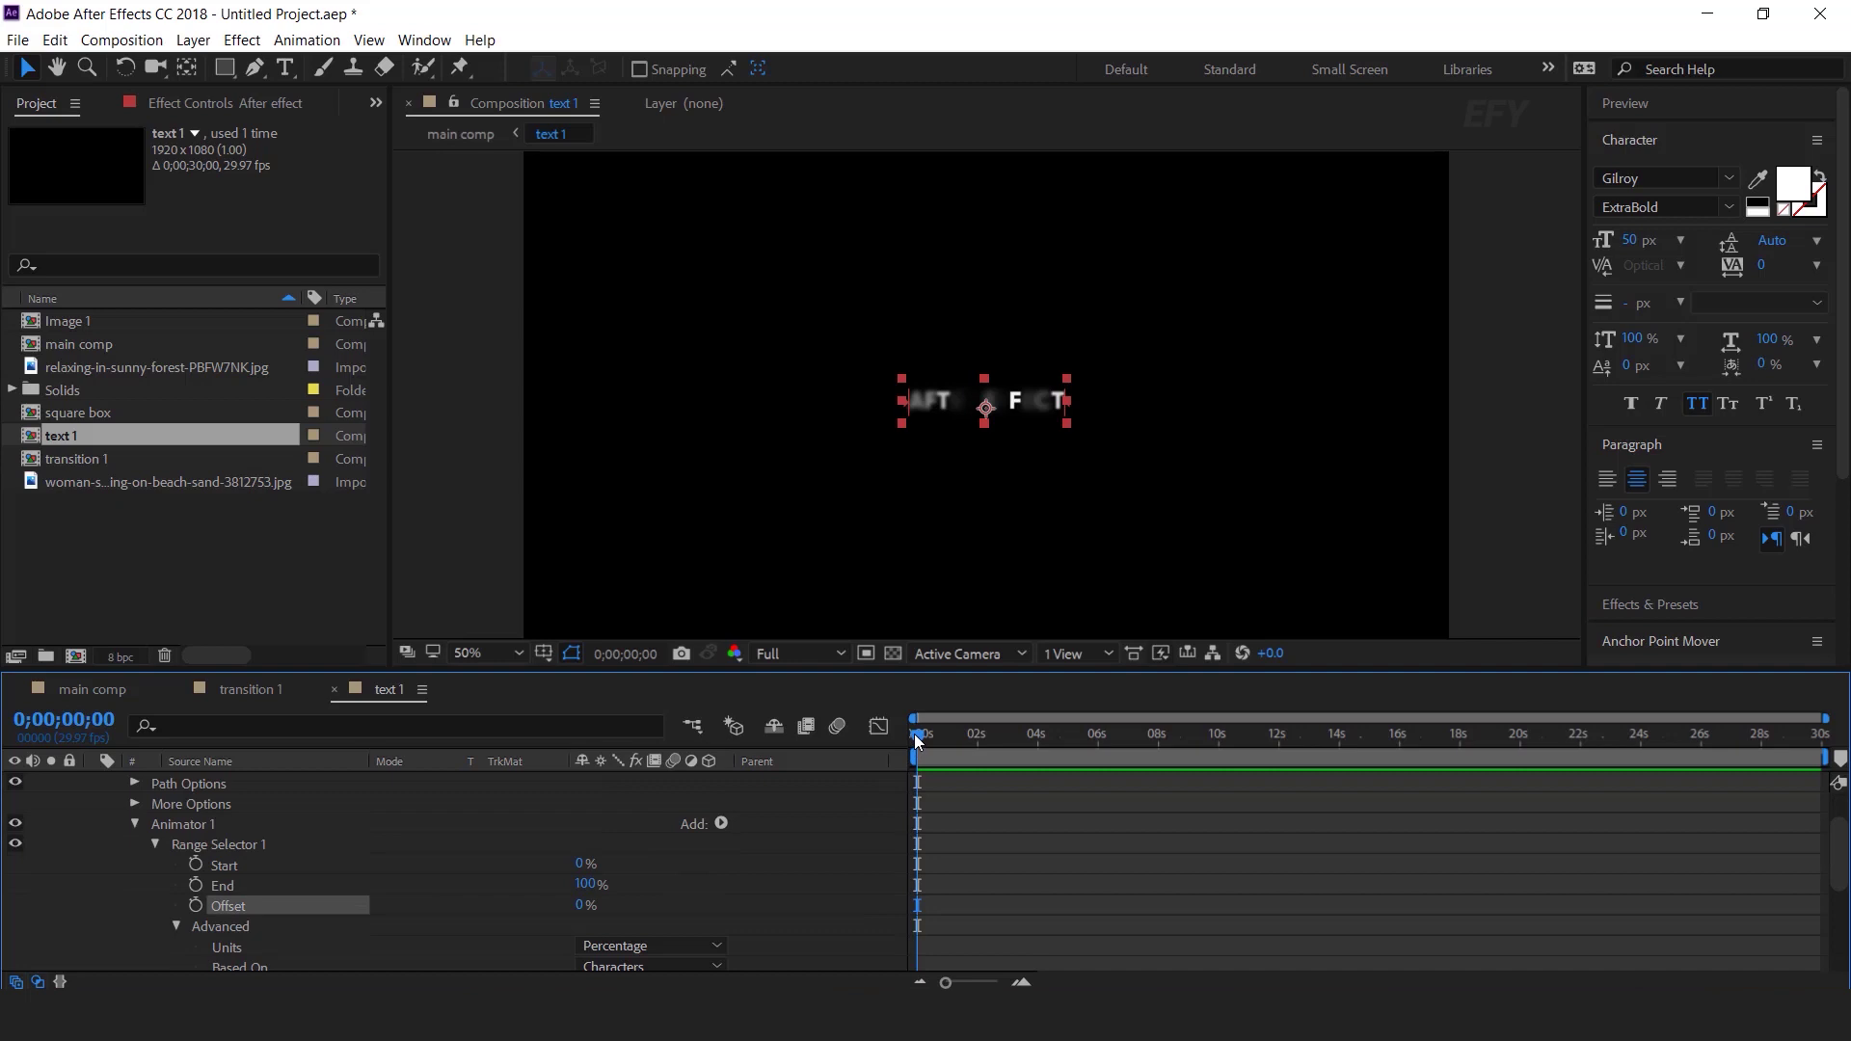
{"action": "left_click", "coordinate": [195, 907]}
{"action": "left_click_drag", "start_coordinate": [481, 903], "coordinate": [478, 903]}
- Keyframe the range selector's Offset at 100% at 0;00;02;12
{"action": "left_click", "coordinate": [962, 739]}
{"action": "left_click_drag", "start_coordinate": [962, 739], "coordinate": [1008, 743]}
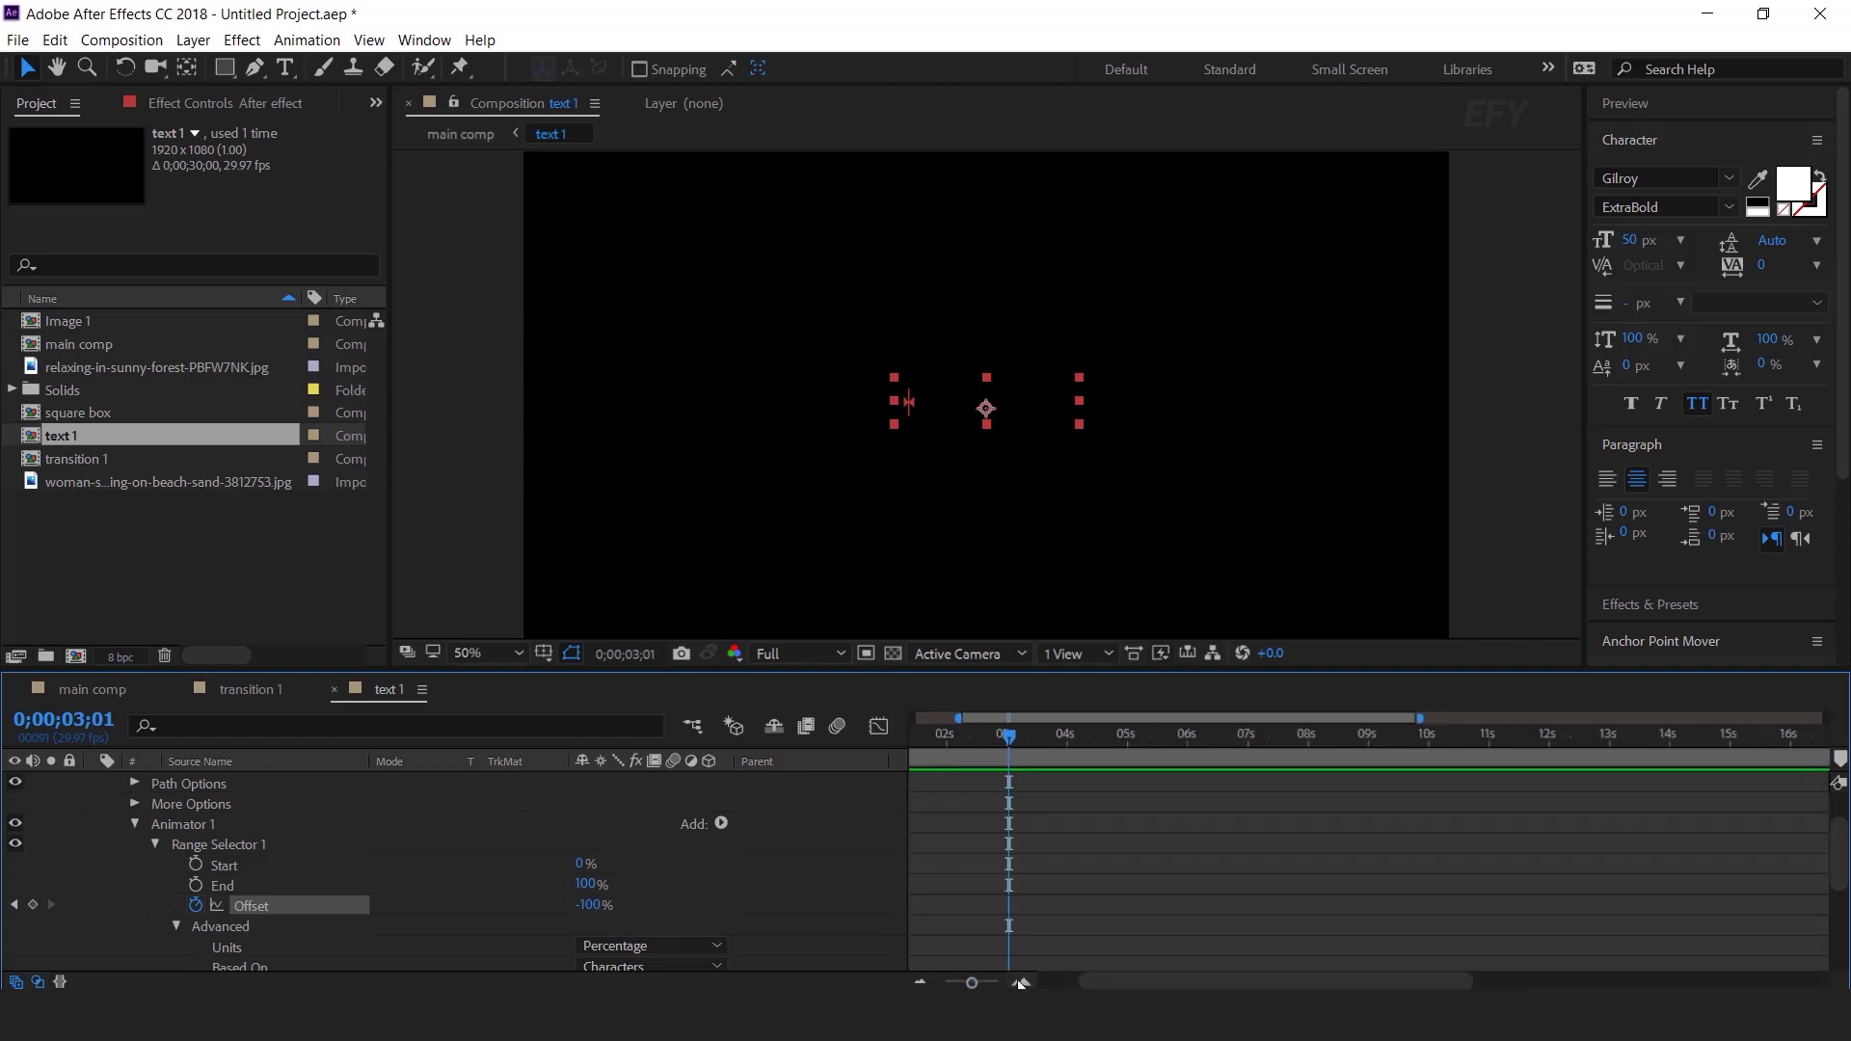
{"action": "left_click", "coordinate": [1022, 983]}
{"action": "left_click_drag", "start_coordinate": [1131, 986], "coordinate": [1093, 986]}
{"action": "left_click_drag", "start_coordinate": [972, 738], "coordinate": [1063, 745]}
{"action": "left_click_drag", "start_coordinate": [591, 907], "coordinate": [1230, 909]}
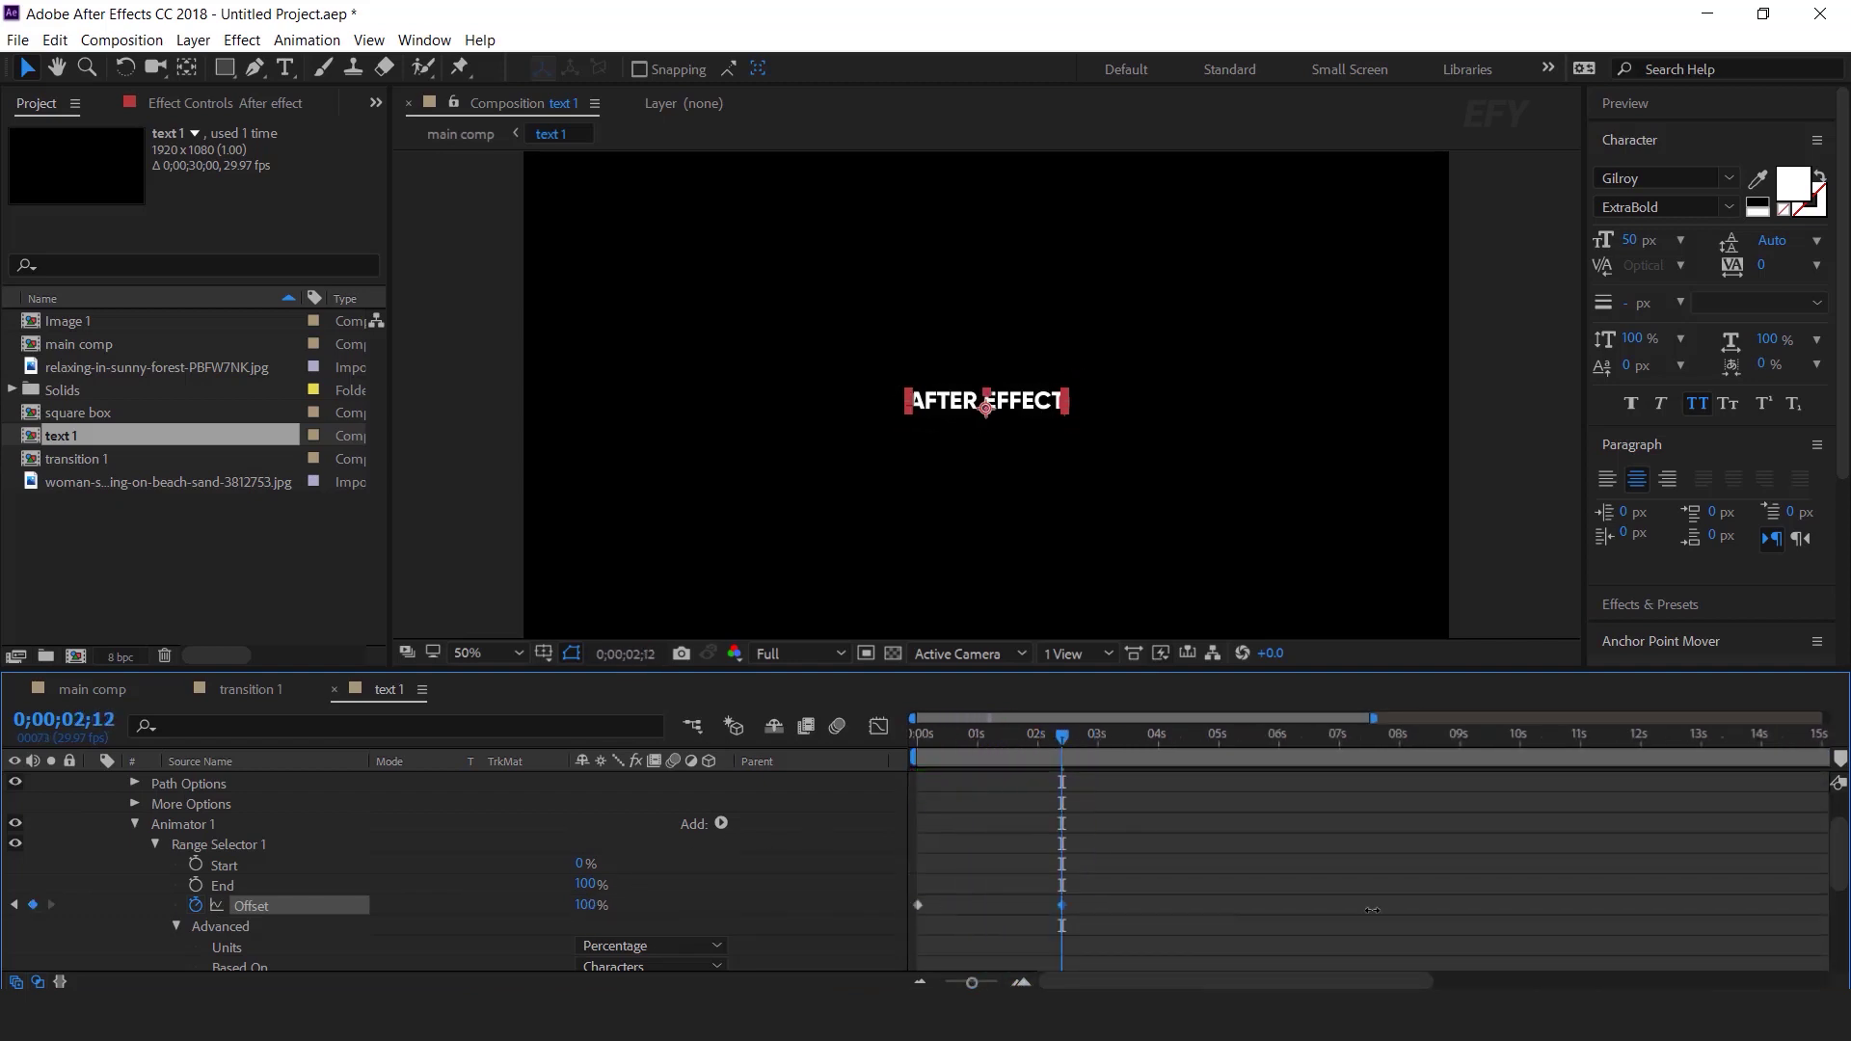
- Preview the randomized blur-in of the After effect text from the start of the text 1 composition
{"action": "left_click", "coordinate": [1005, 779]}
{"action": "left_click_drag", "start_coordinate": [955, 739], "coordinate": [917, 739]}
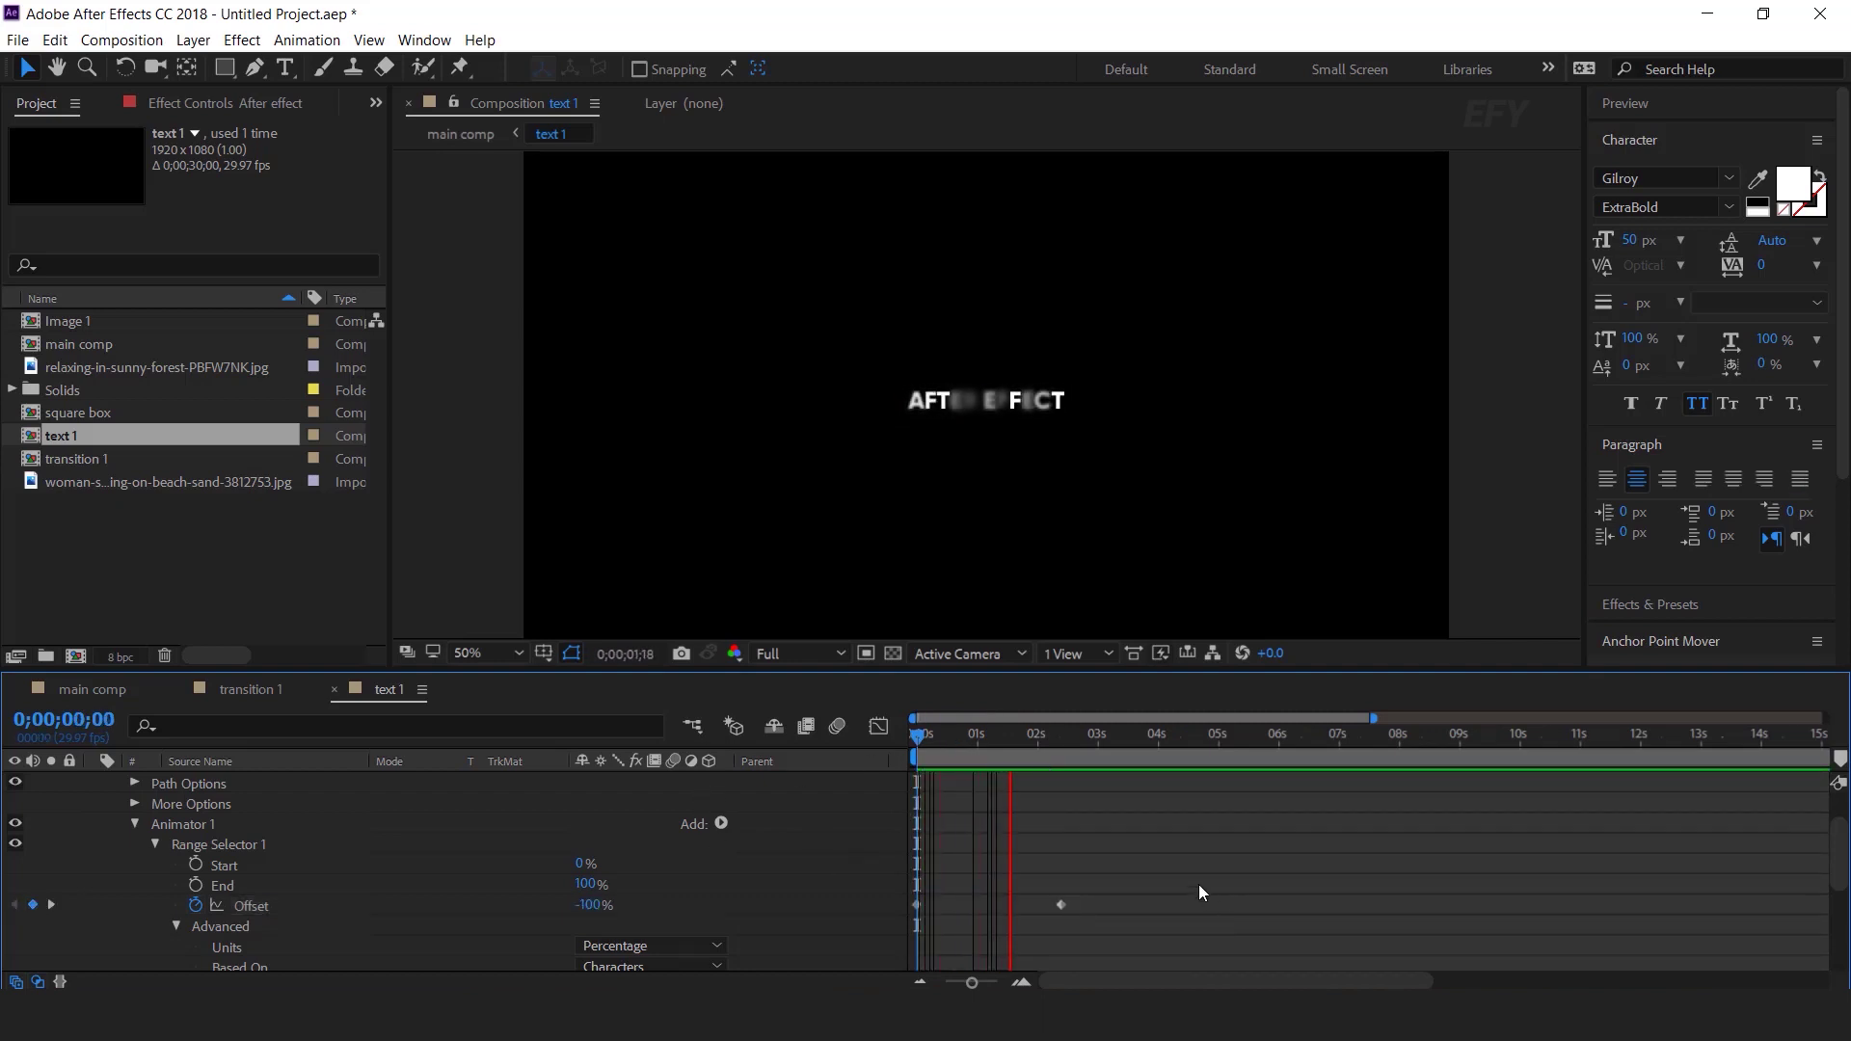
{"action": "mouse_move", "coordinate": [1034, 737]}
{"action": "left_mouse_down"}
{"action": "mouse_move", "coordinate": [939, 749]}
{"action": "mouse_move", "coordinate": [1060, 756]}
{"action": "left_mouse_up"}
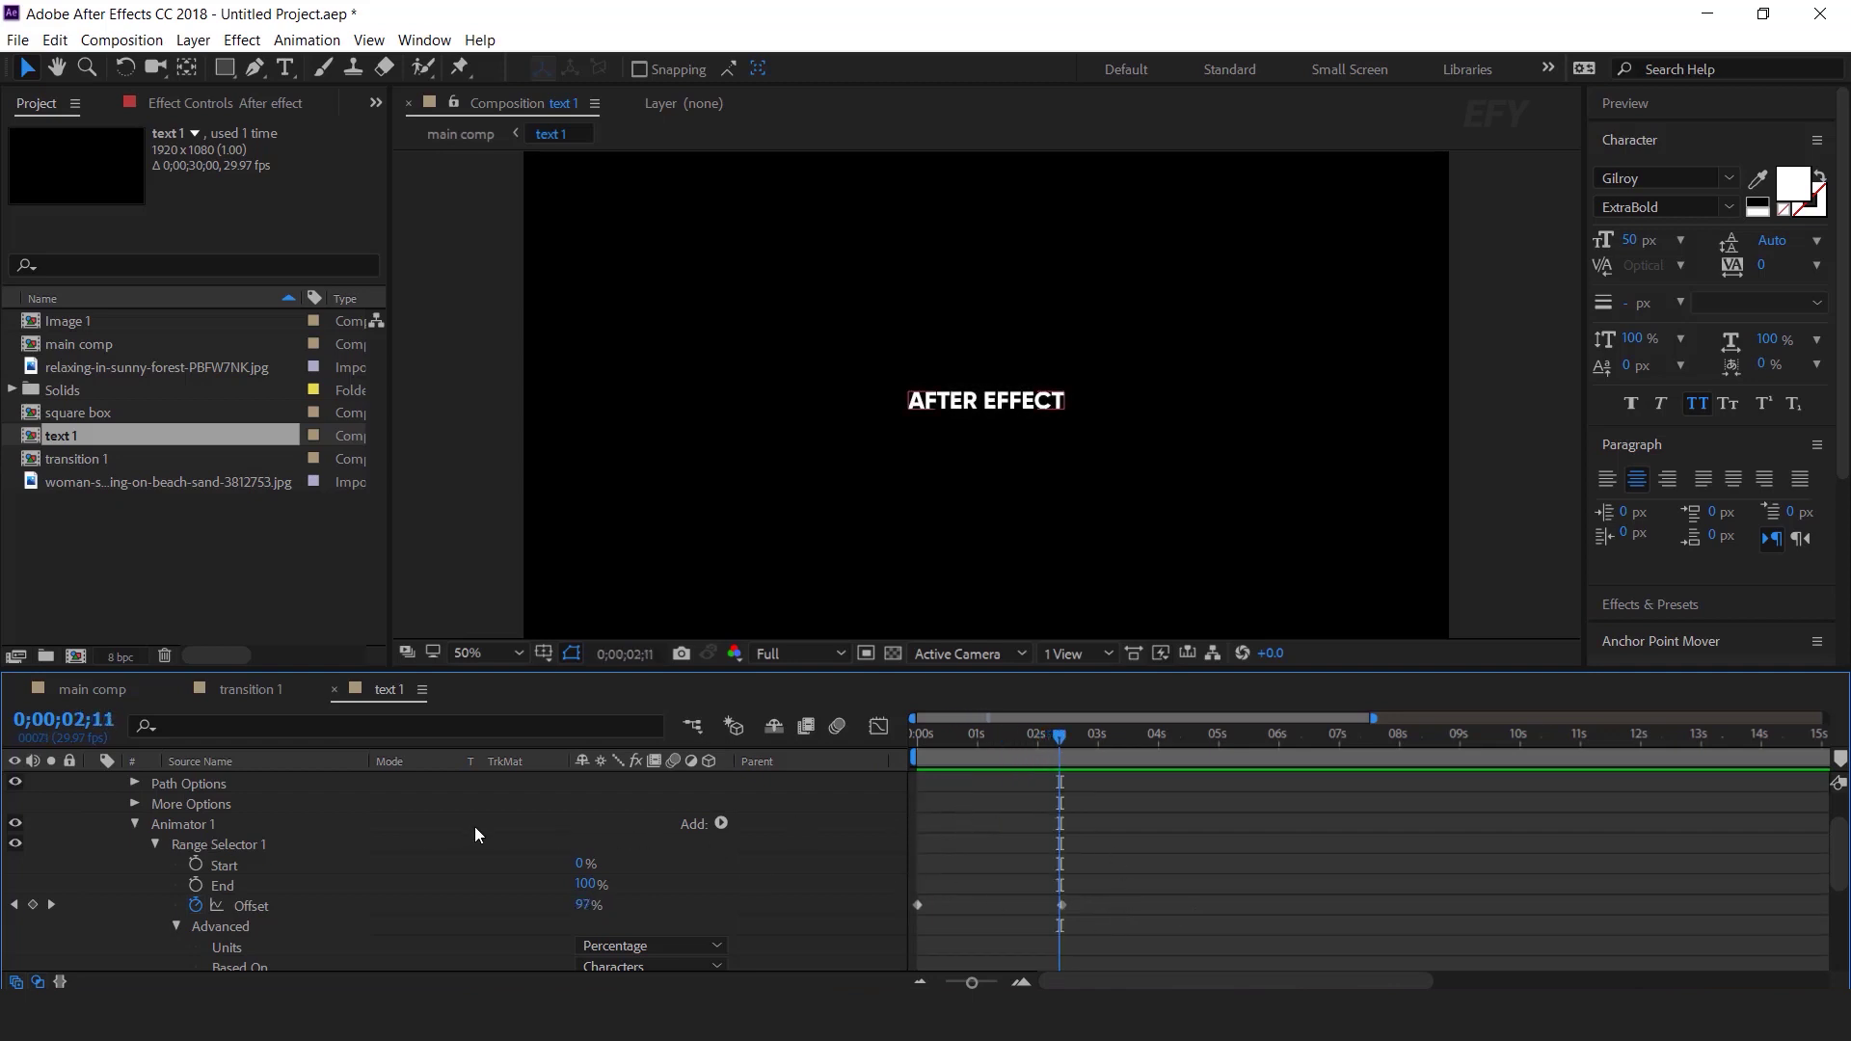
- Add a Tracking animator to the After effect text and keyframe its Tracking Amount at 15 at 0;00;00;00
{"action": "scroll", "coordinate": [470, 823], "scroll_direction": "up", "scroll_amount": 2}
{"action": "left_click", "coordinate": [722, 803]}
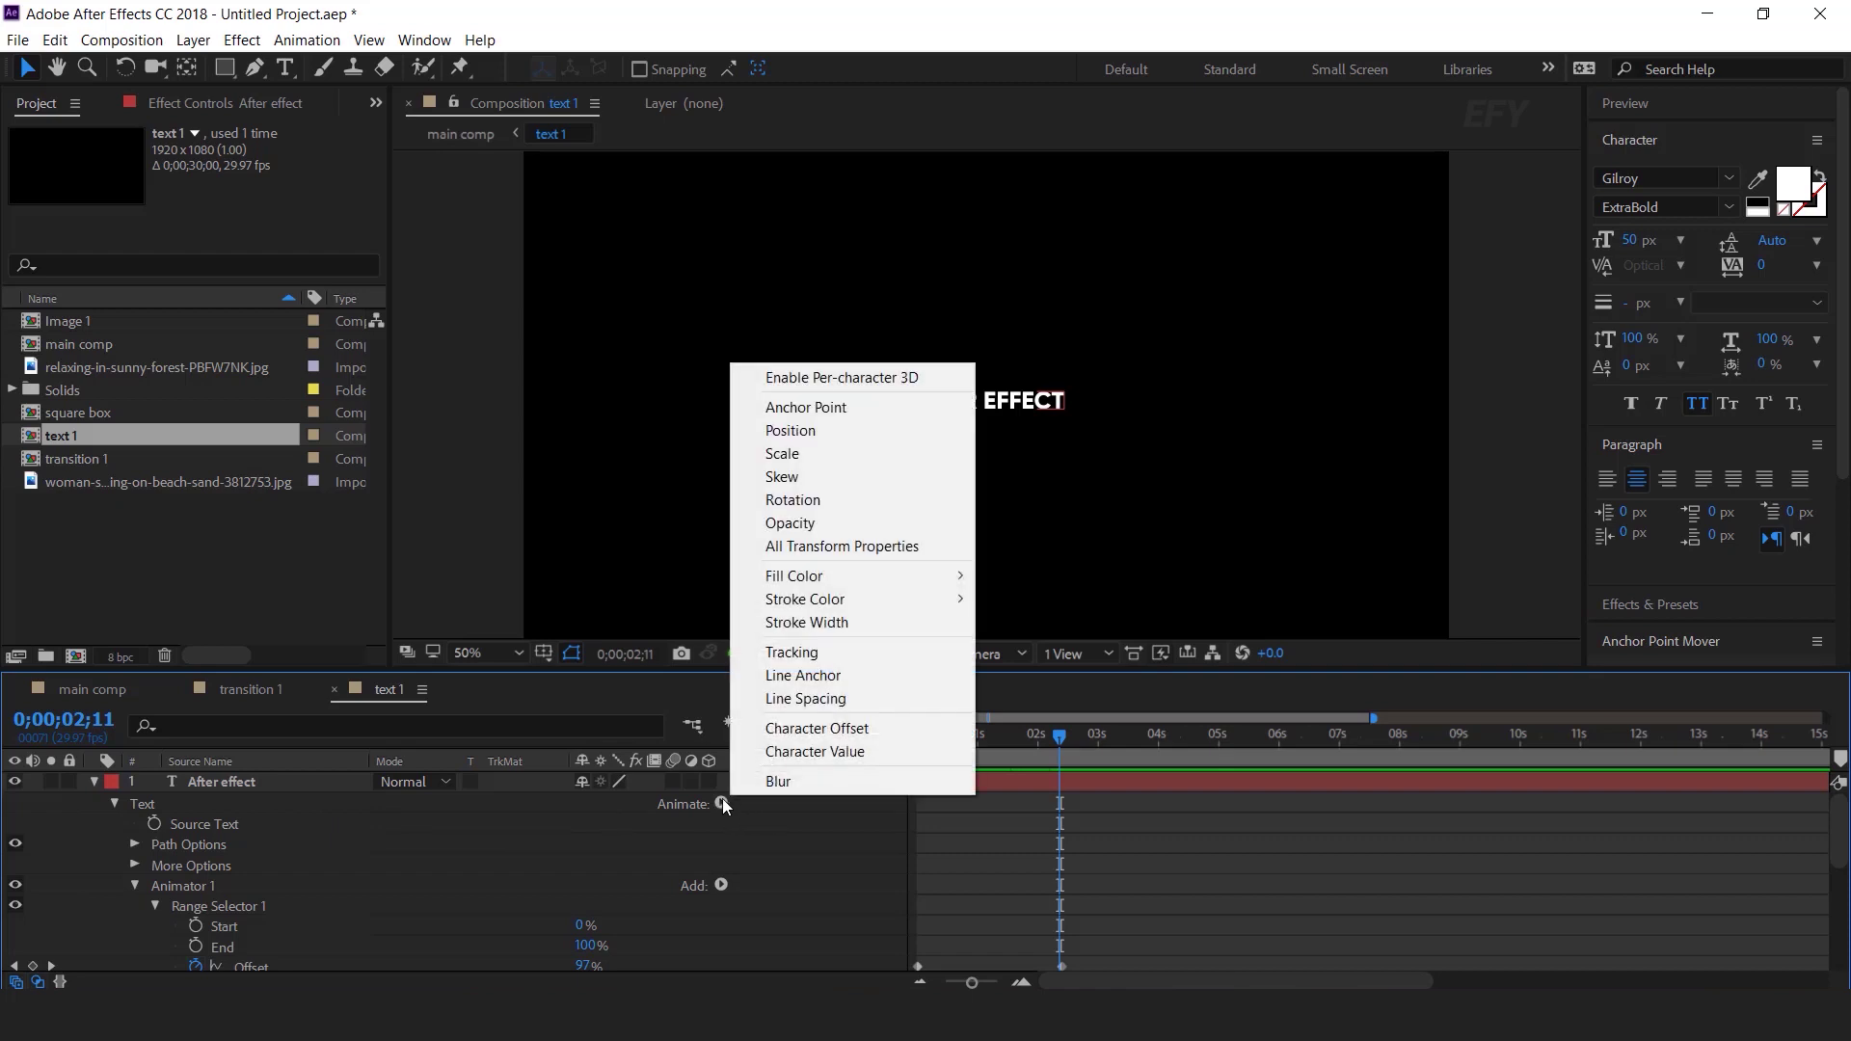
{"action": "key", "text": "Escape"}
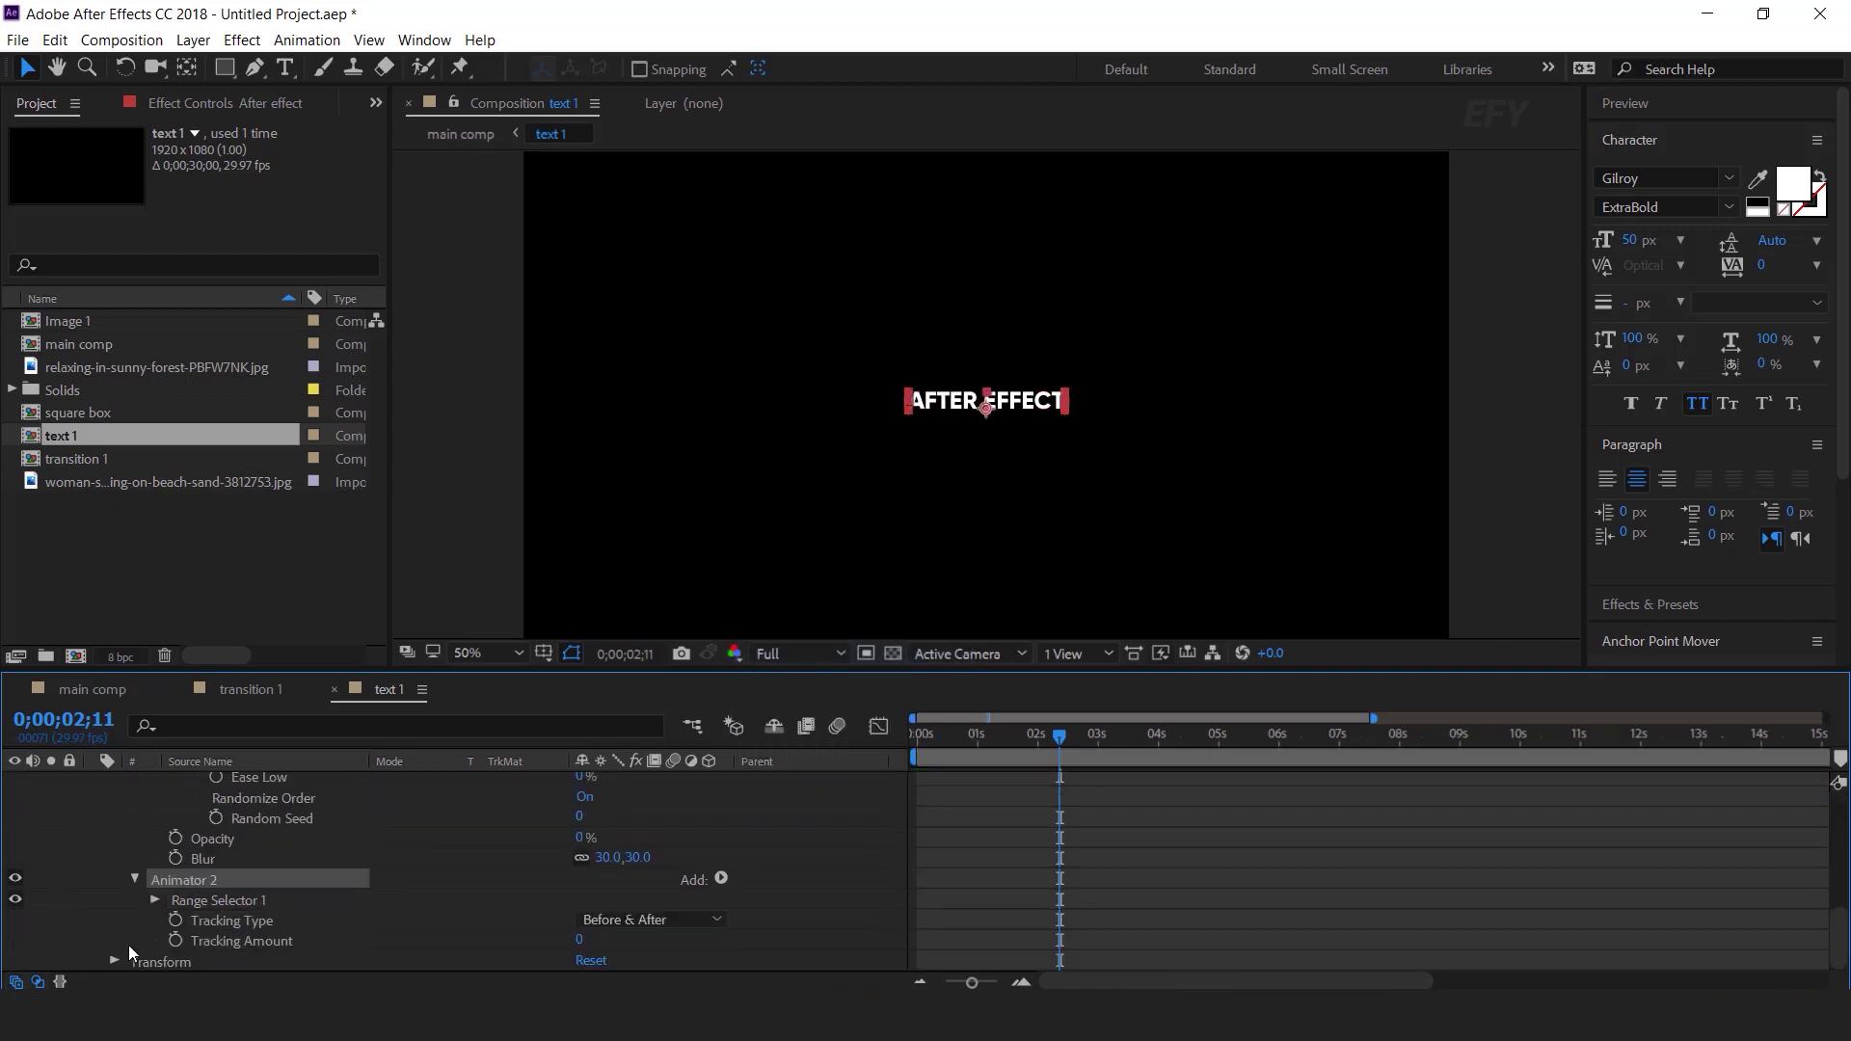
{"action": "key", "text": "Home"}
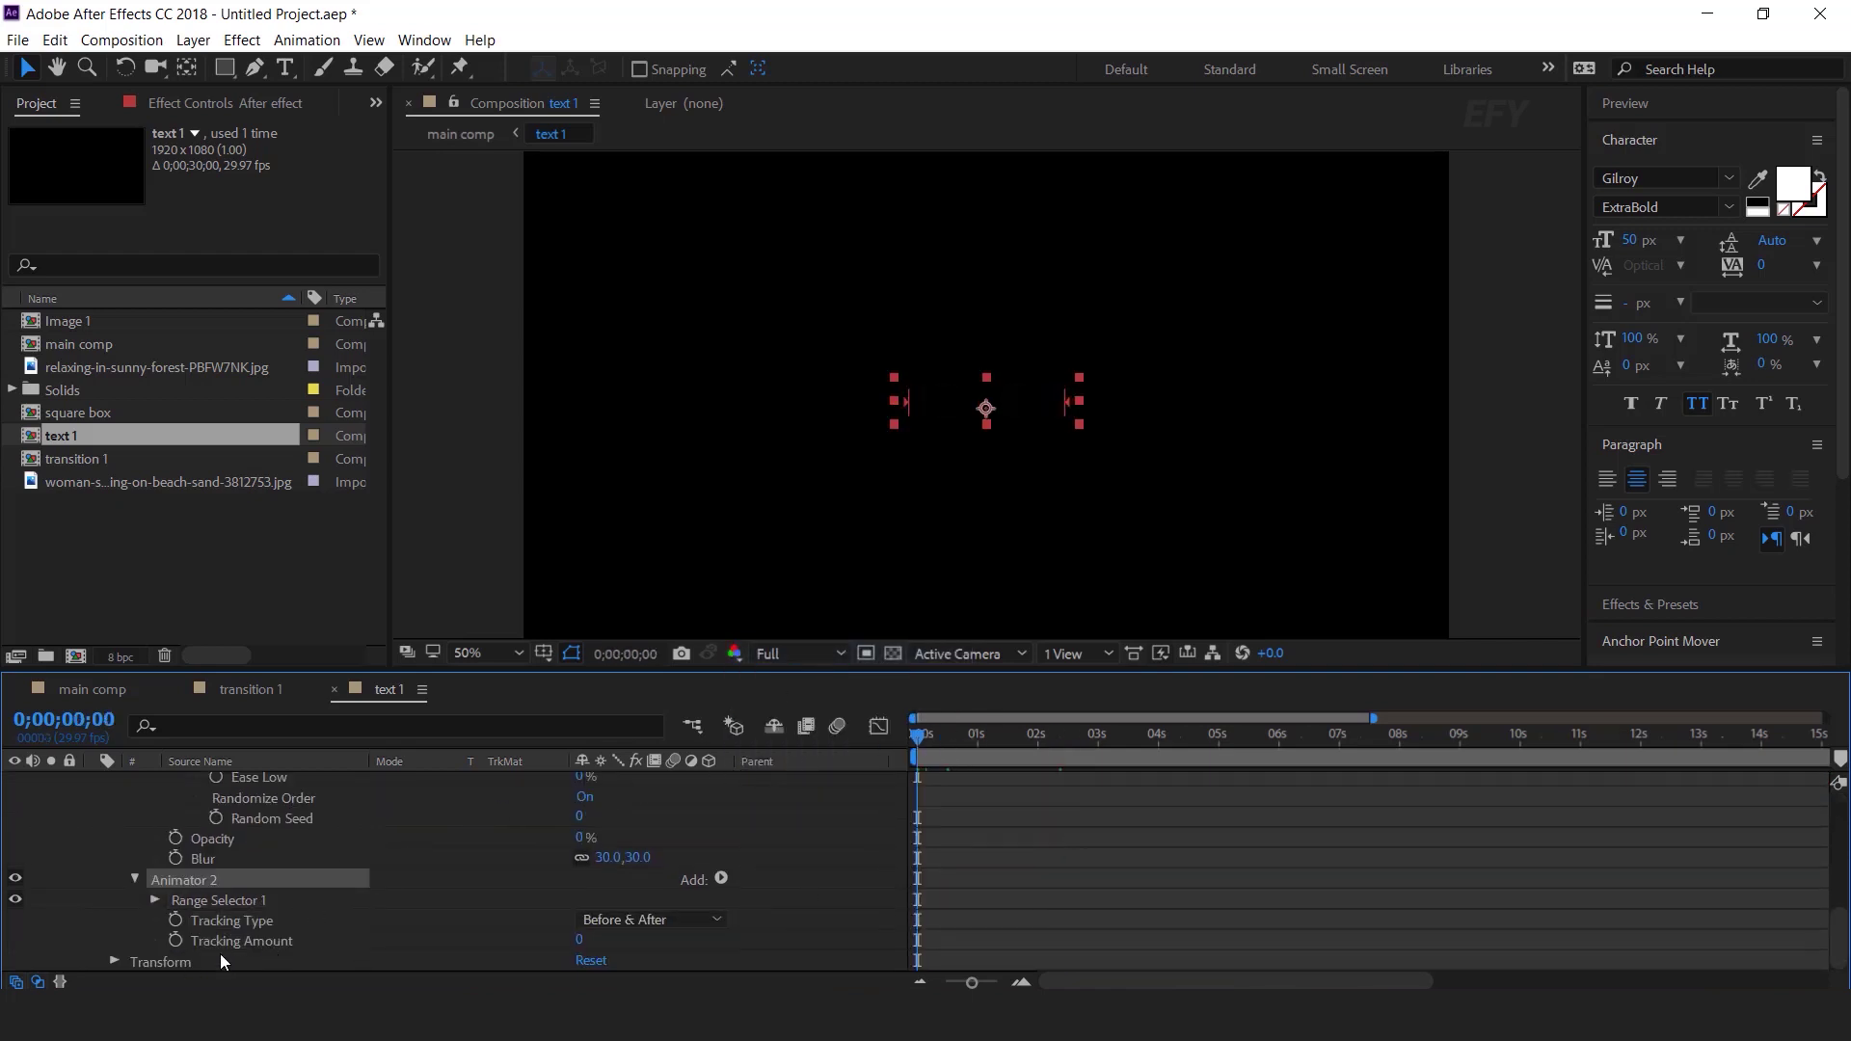
{"action": "left_click", "coordinate": [579, 940]}
{"action": "type", "text": "15"}
{"action": "key", "text": "Return"}
{"action": "left_click", "coordinate": [176, 941]}
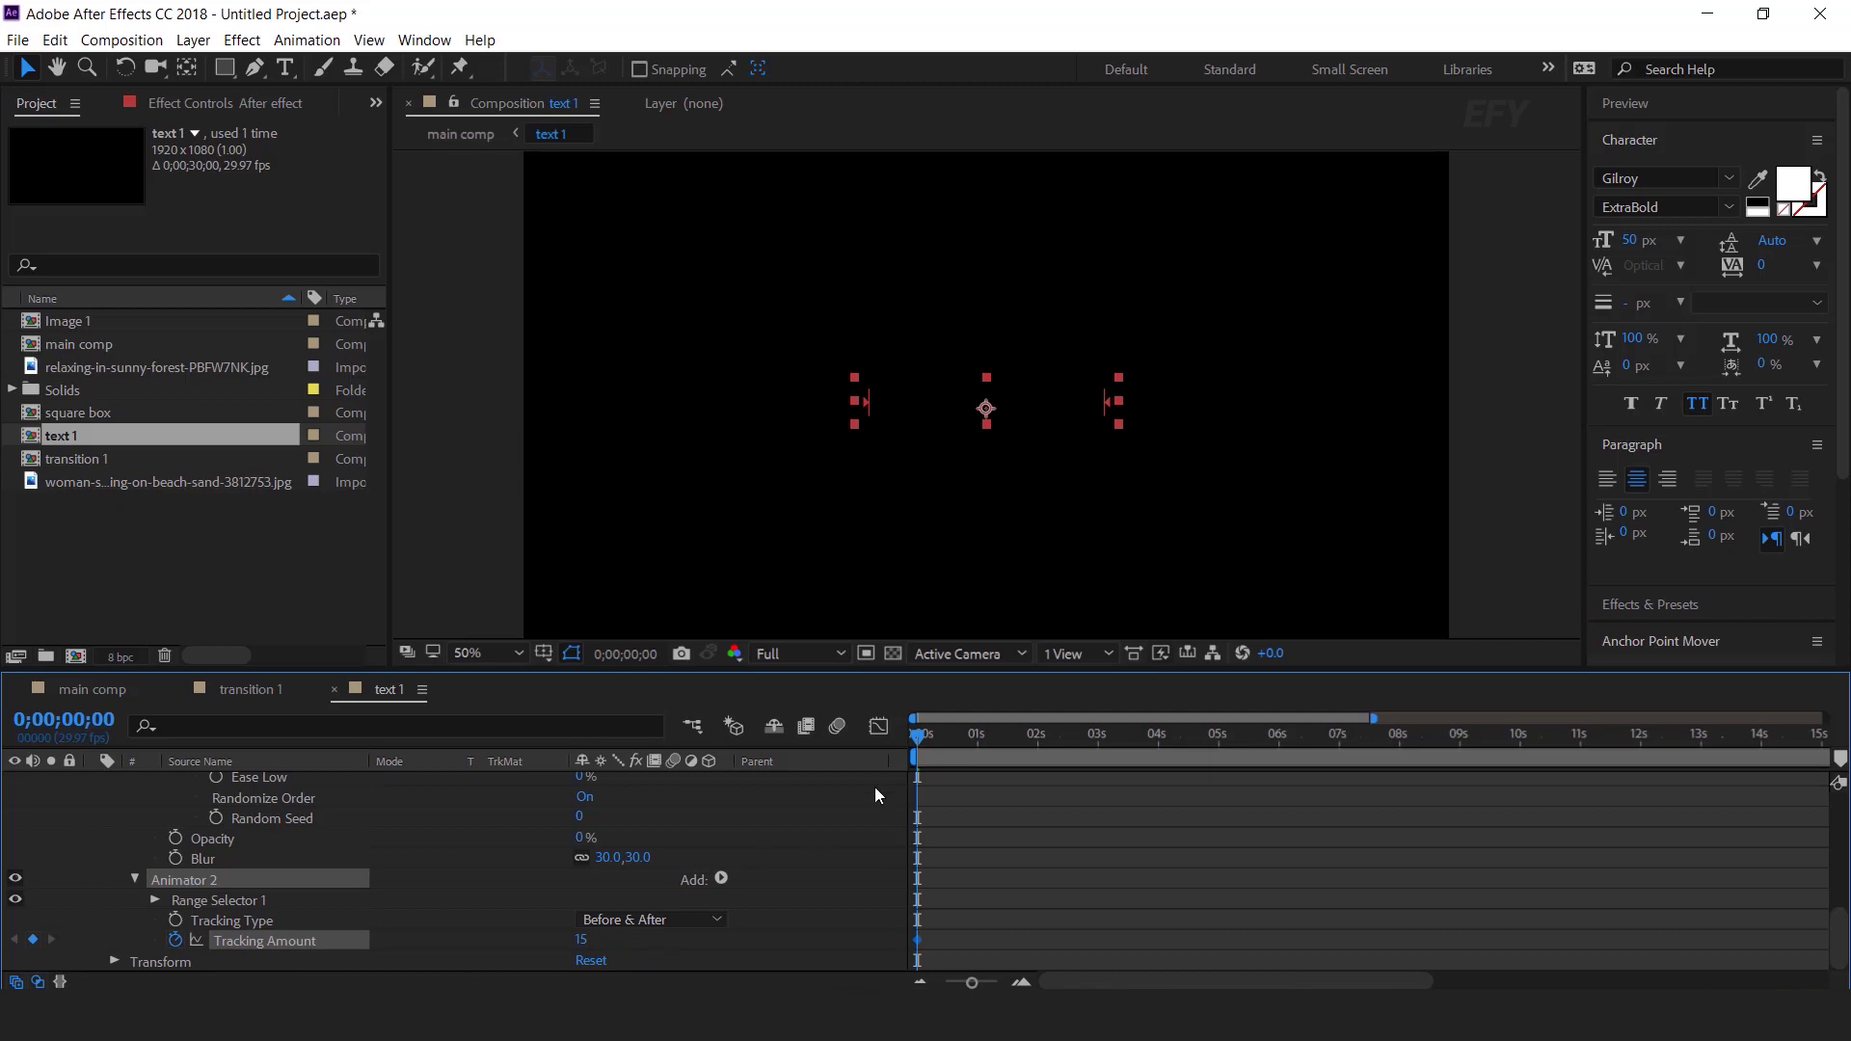
- Keyframe Animator 2's Tracking Amount at 0 at 0;00;05;29
{"action": "left_click_drag", "start_coordinate": [936, 735], "coordinate": [1277, 744]}
{"action": "left_click", "coordinate": [582, 940]}
{"action": "type", "text": "0"}
{"action": "key", "text": "Return"}
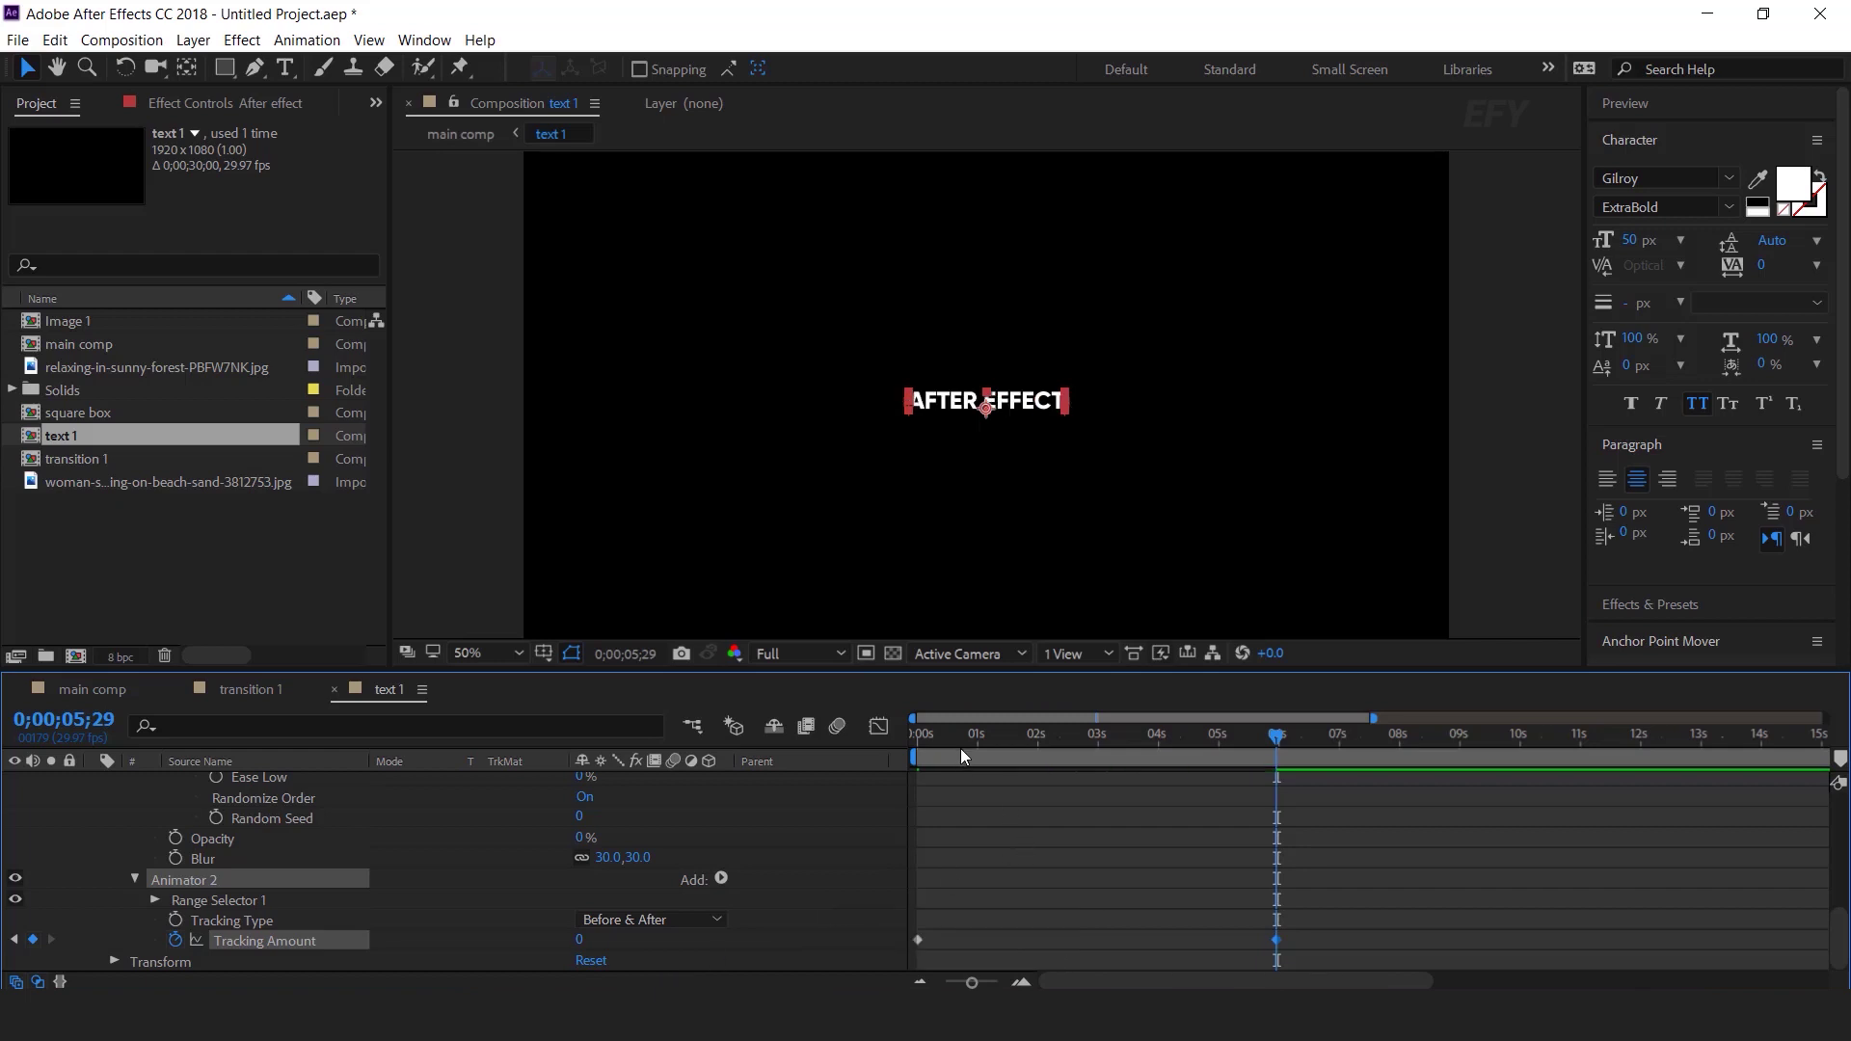
- Preview the text's tracking and blur-in animation from the start of the text 1 composition
{"action": "key", "text": "Home"}
{"action": "key", "text": "space"}
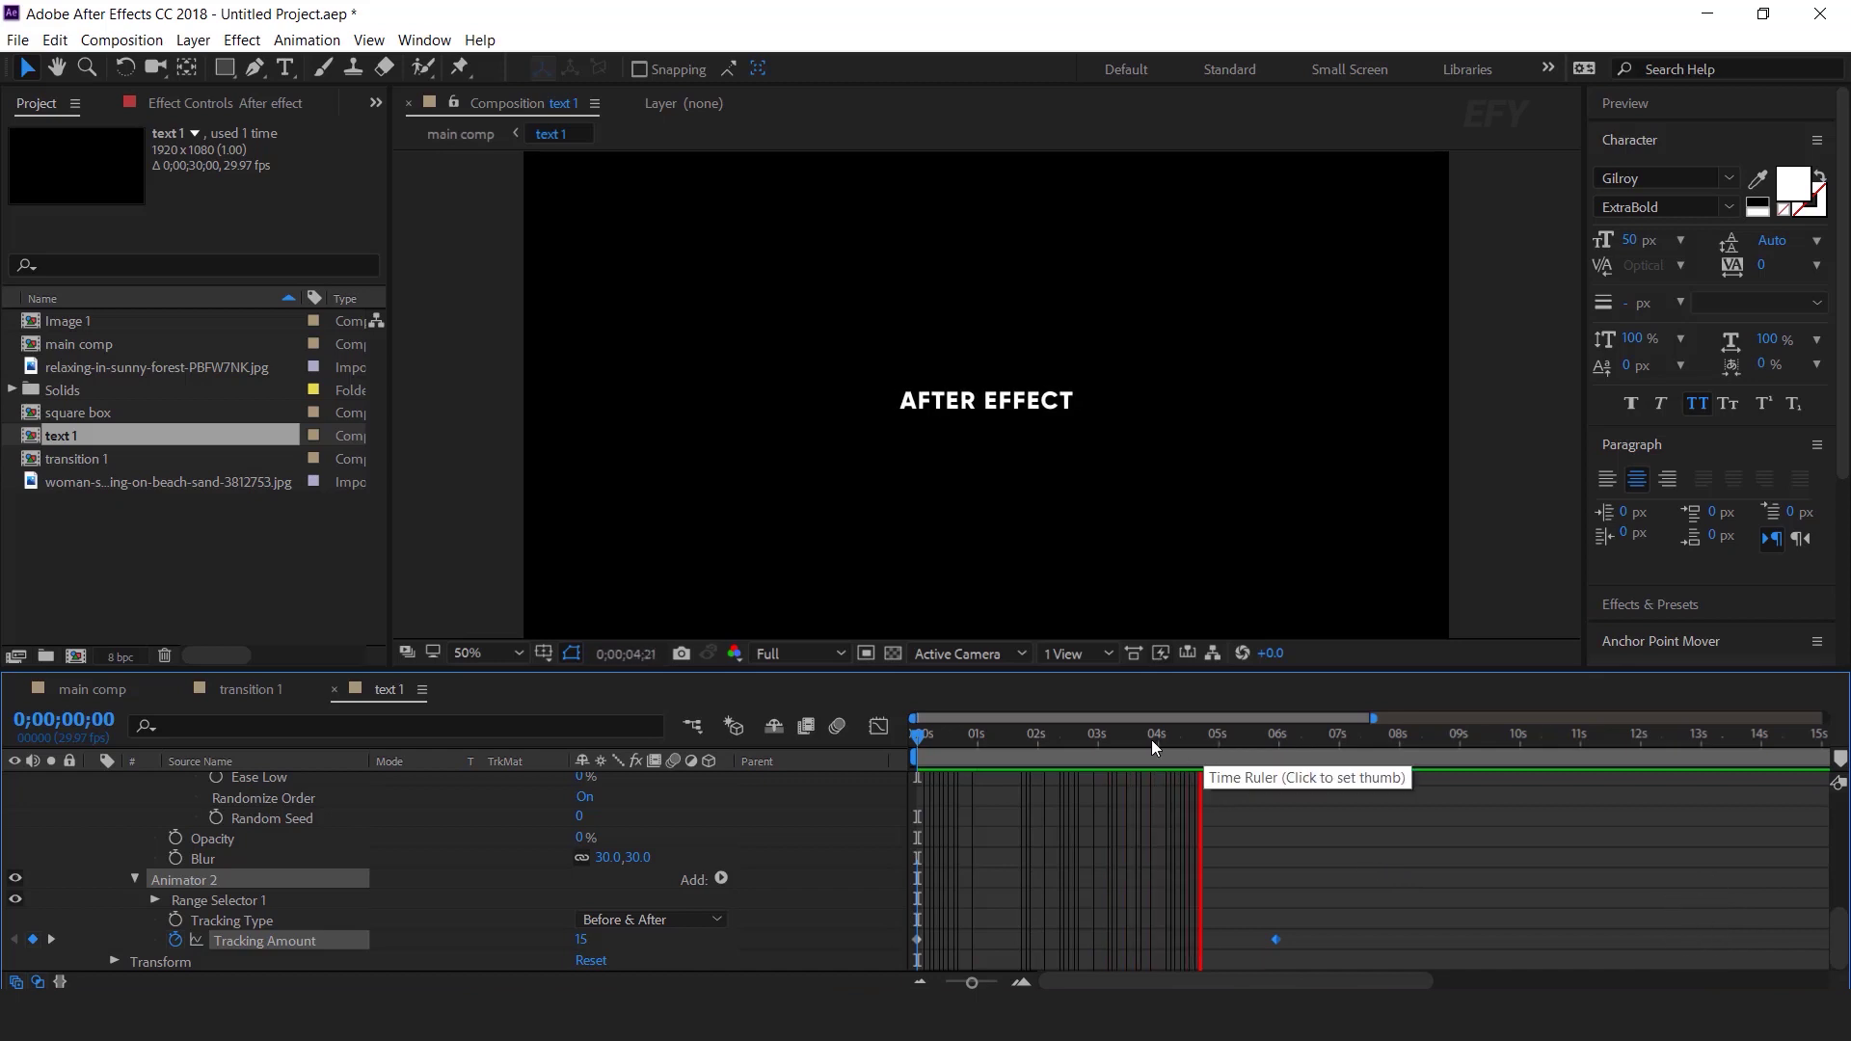
{"action": "left_click", "coordinate": [1269, 736]}
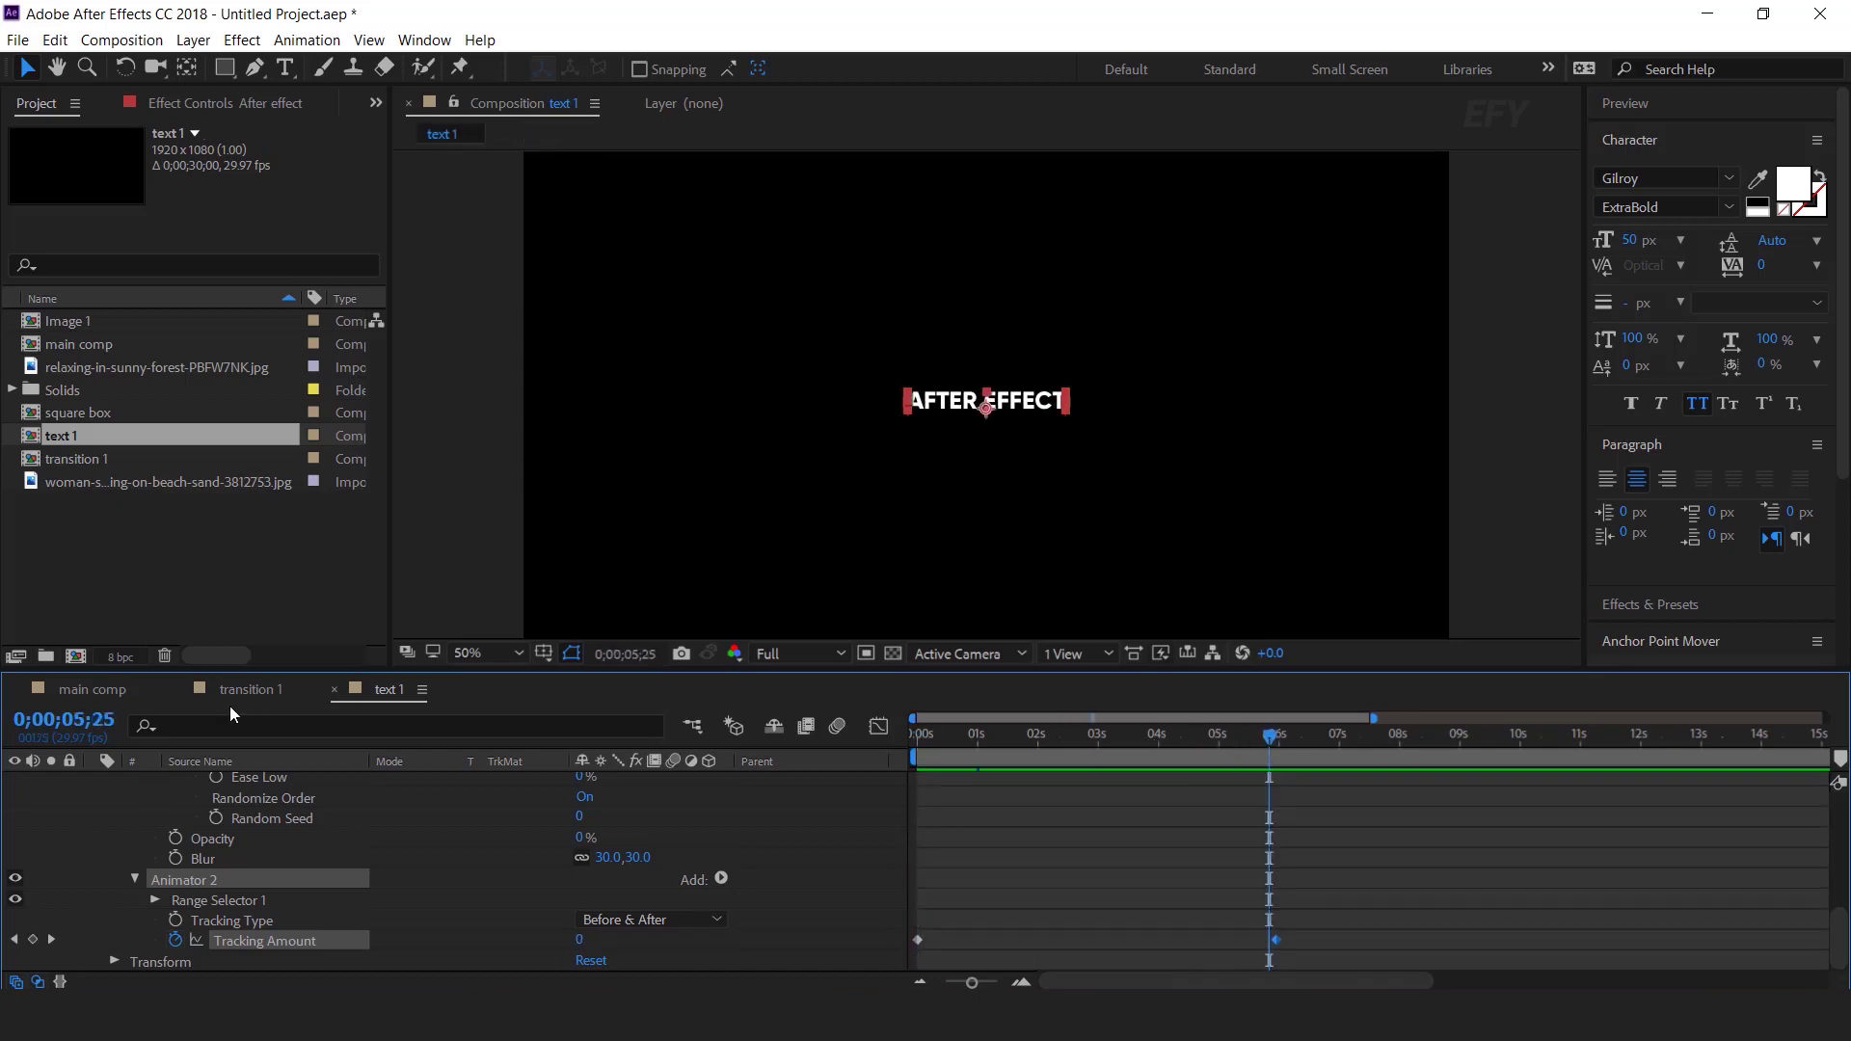
- Add text 1 to main comp as the uppermost layer and position its title over the dark foliage beside the woman
{"action": "left_click", "coordinate": [90, 690]}
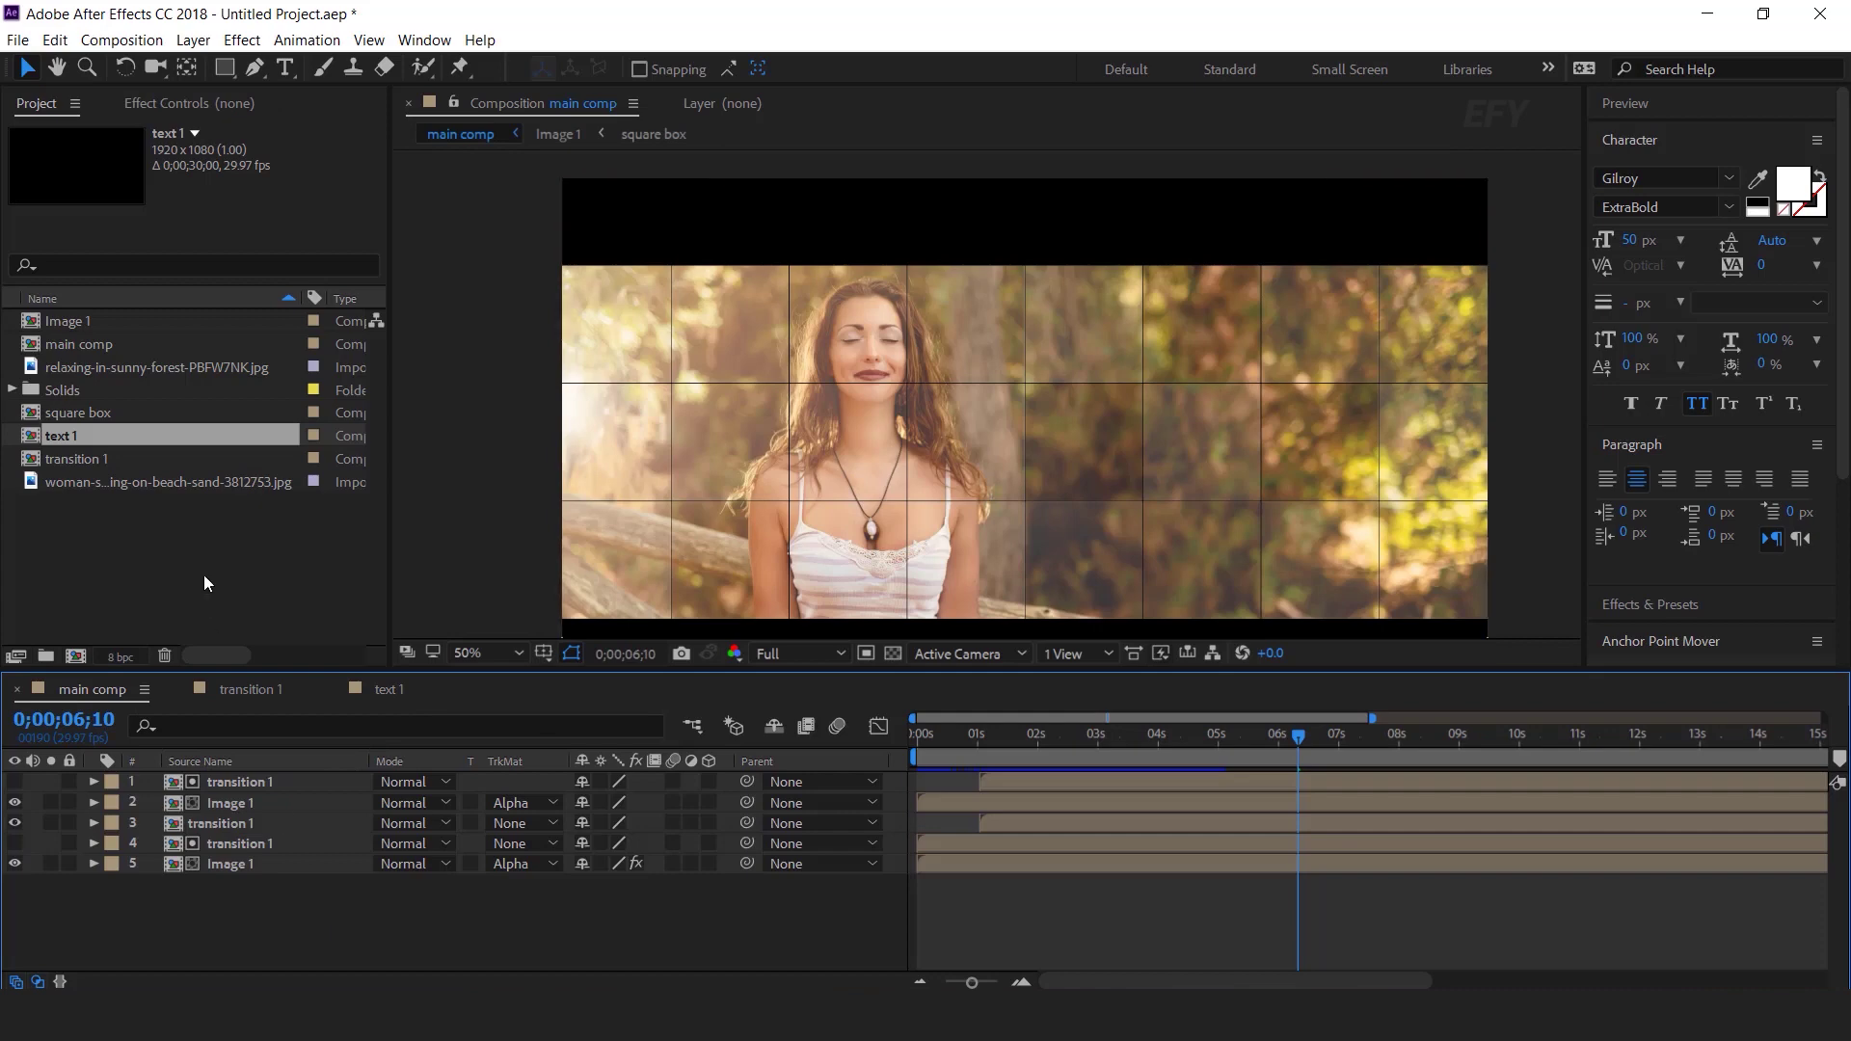
{"action": "left_click_drag", "start_coordinate": [93, 439], "coordinate": [224, 779]}
{"action": "left_click", "coordinate": [1309, 443]}
{"action": "left_click_drag", "start_coordinate": [1032, 440], "coordinate": [1258, 431]}
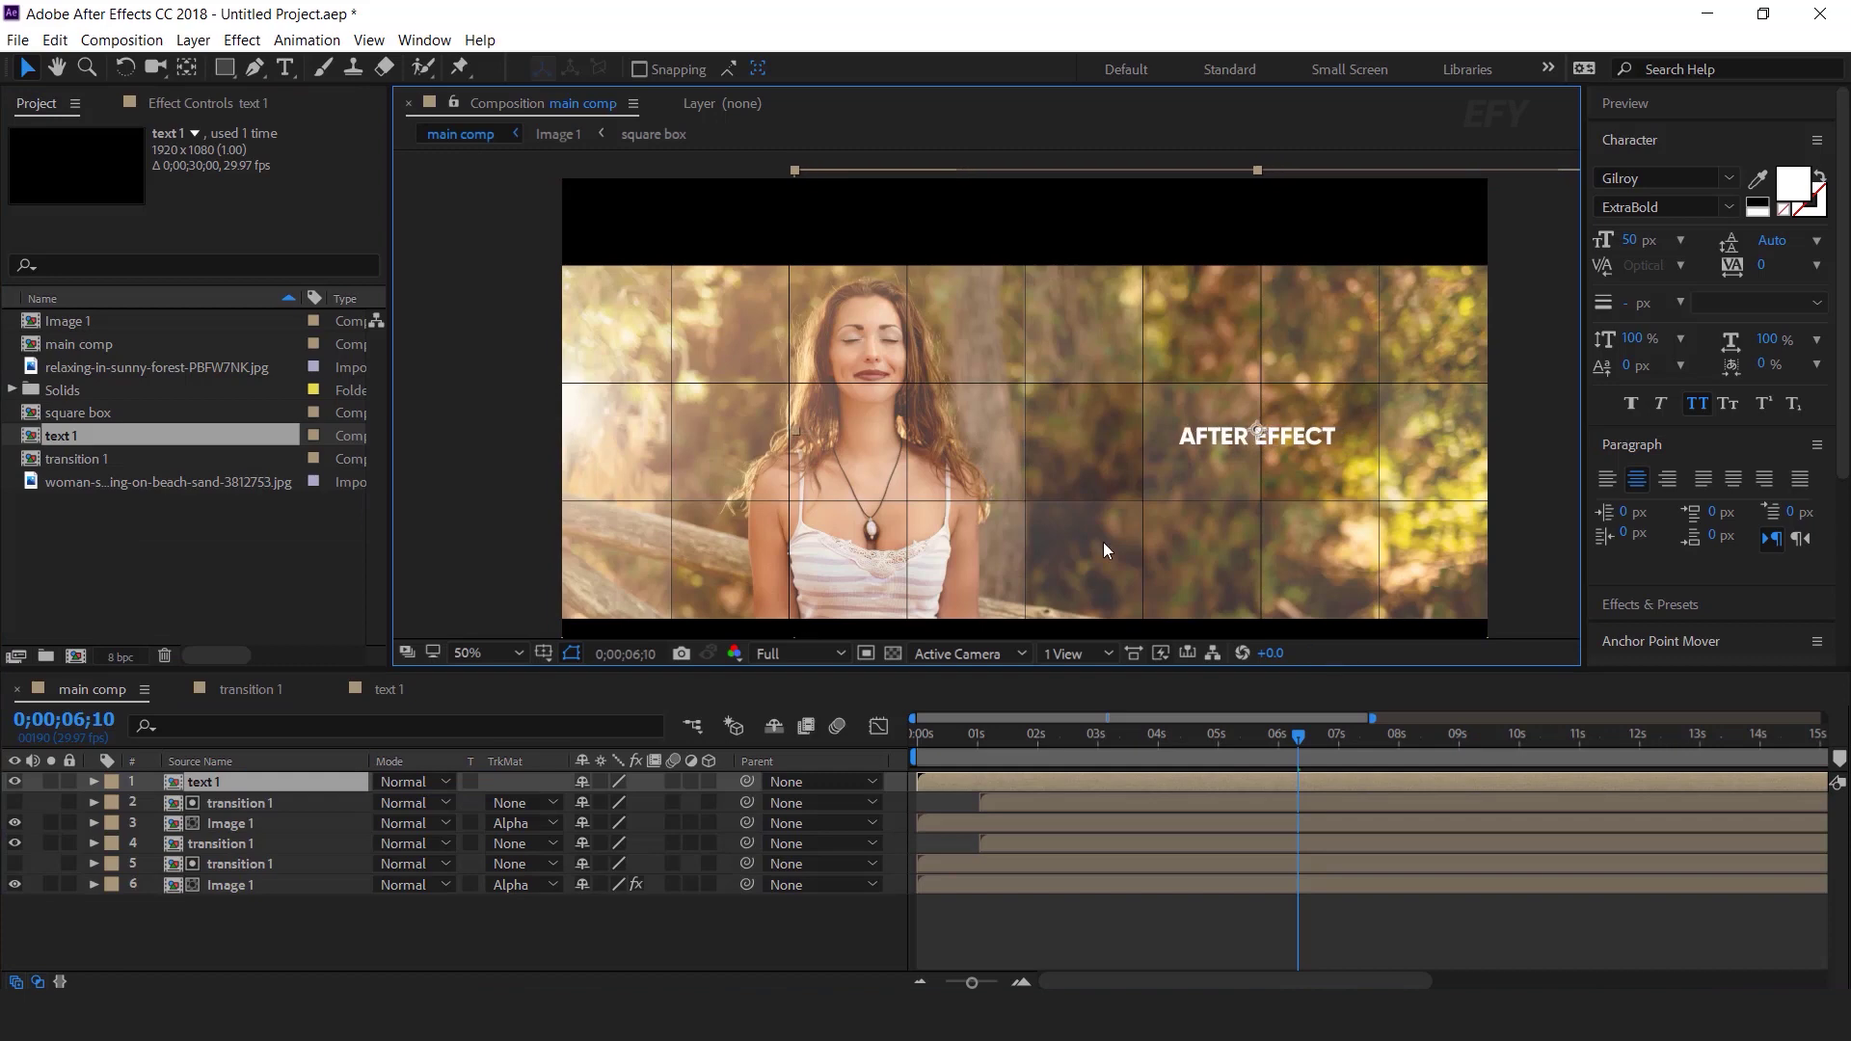
- Shift the text 1 layer to start about 0.6 seconds in and preview the title together with the square reveal
{"action": "left_click_drag", "start_coordinate": [977, 782], "coordinate": [987, 783]}
{"action": "left_click_drag", "start_coordinate": [1004, 783], "coordinate": [1001, 783]}
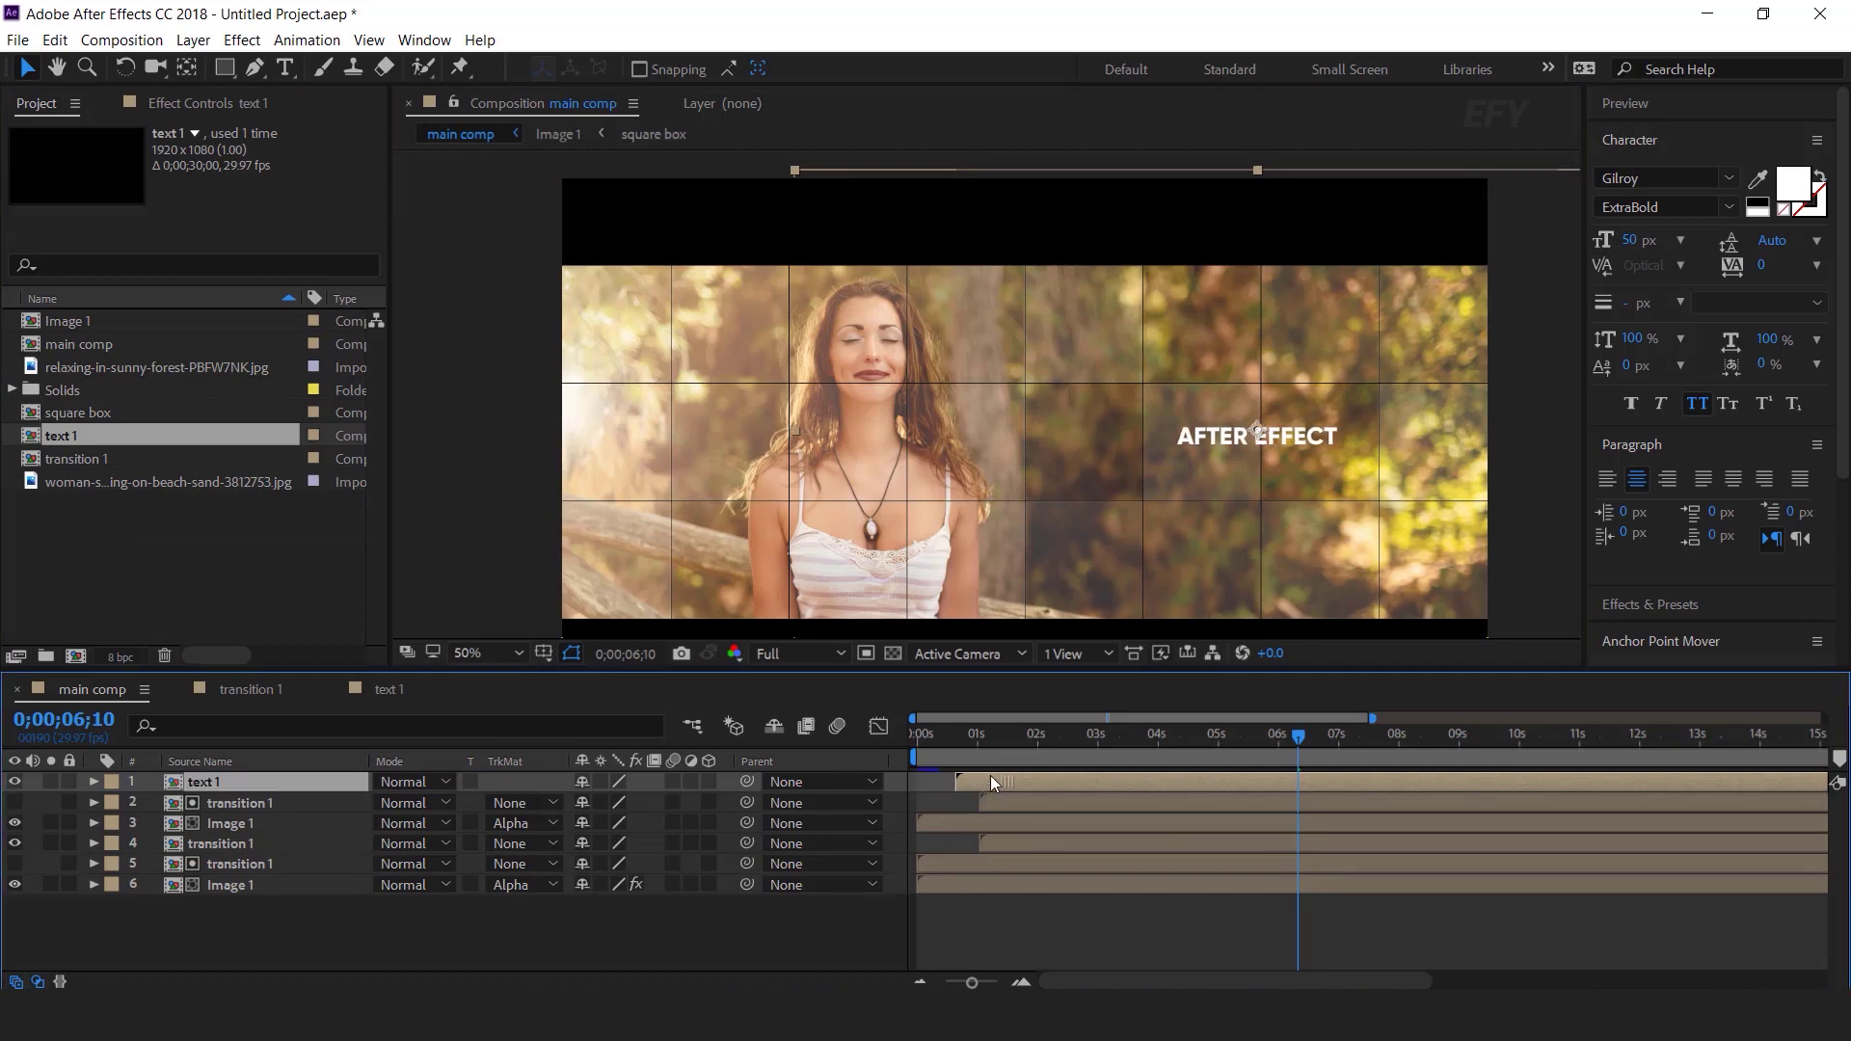
{"action": "left_click_drag", "start_coordinate": [922, 731], "coordinate": [935, 732]}
{"action": "key", "text": "space"}
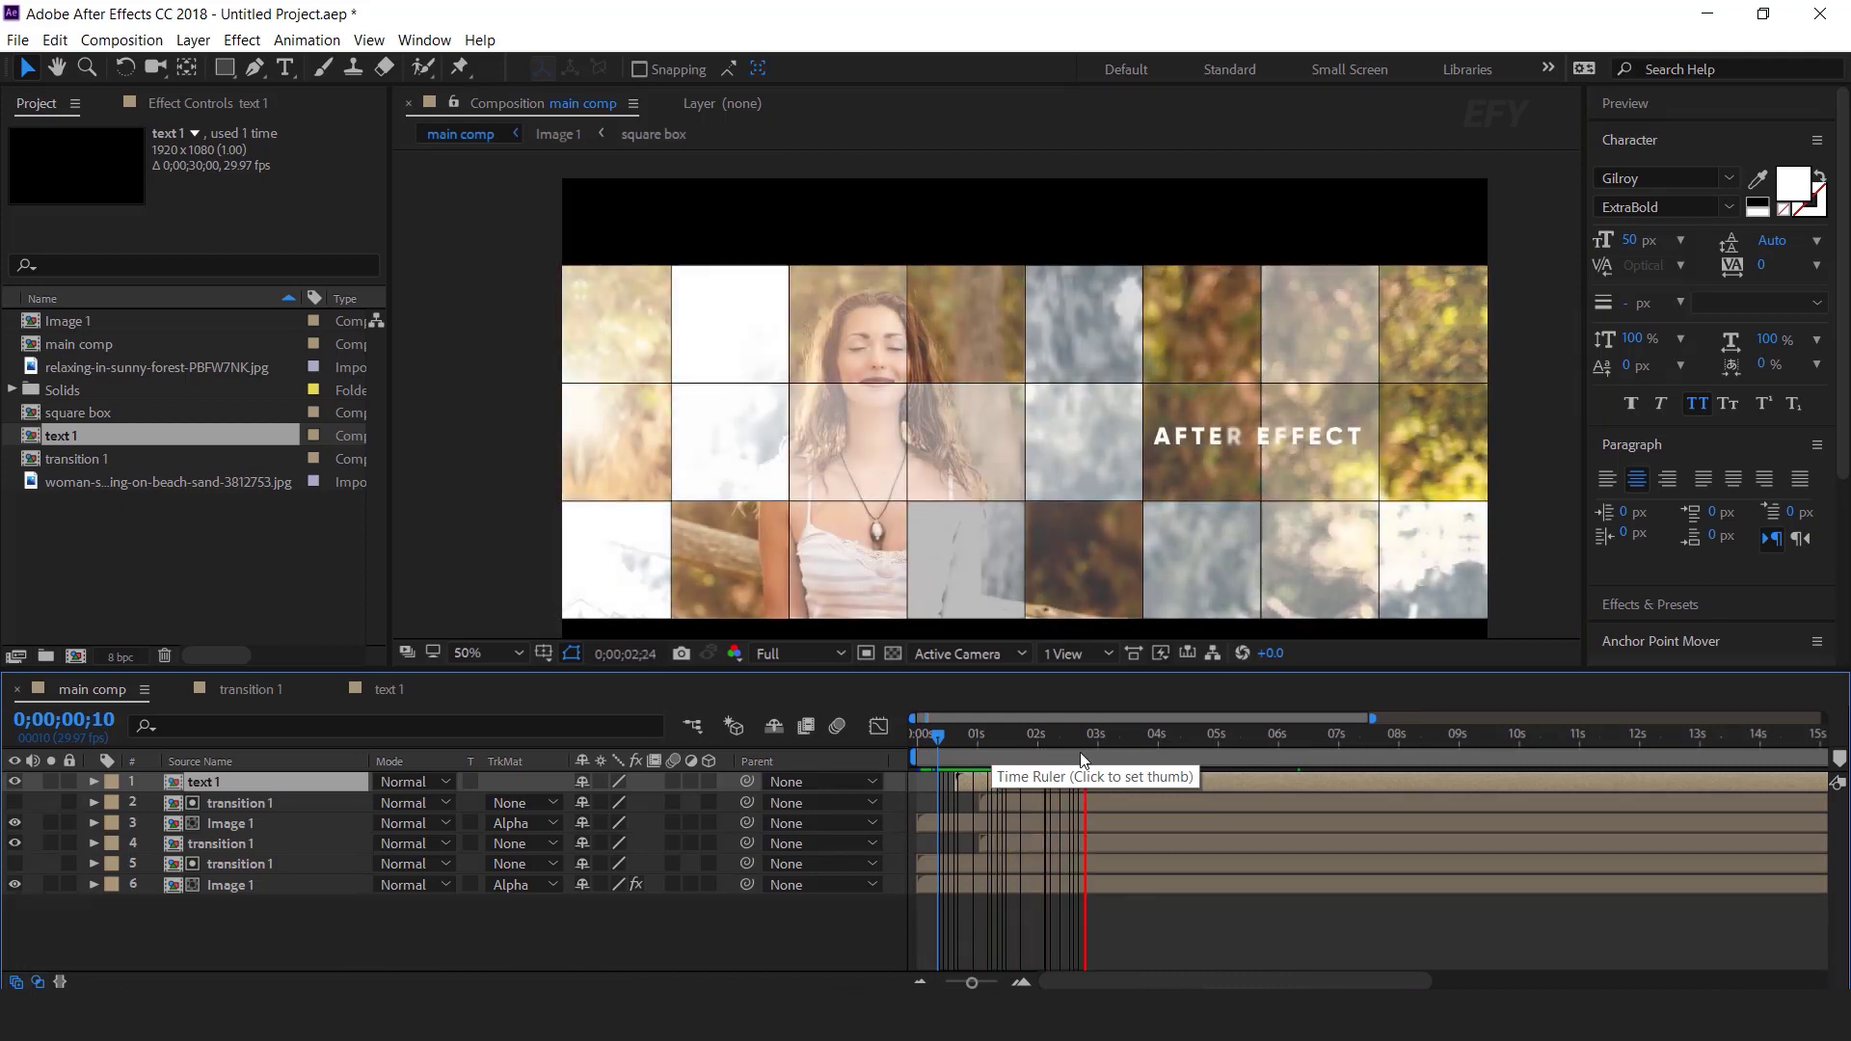
{"action": "left_click", "coordinate": [1125, 739]}
{"action": "left_click_drag", "start_coordinate": [1126, 739], "coordinate": [1155, 739]}
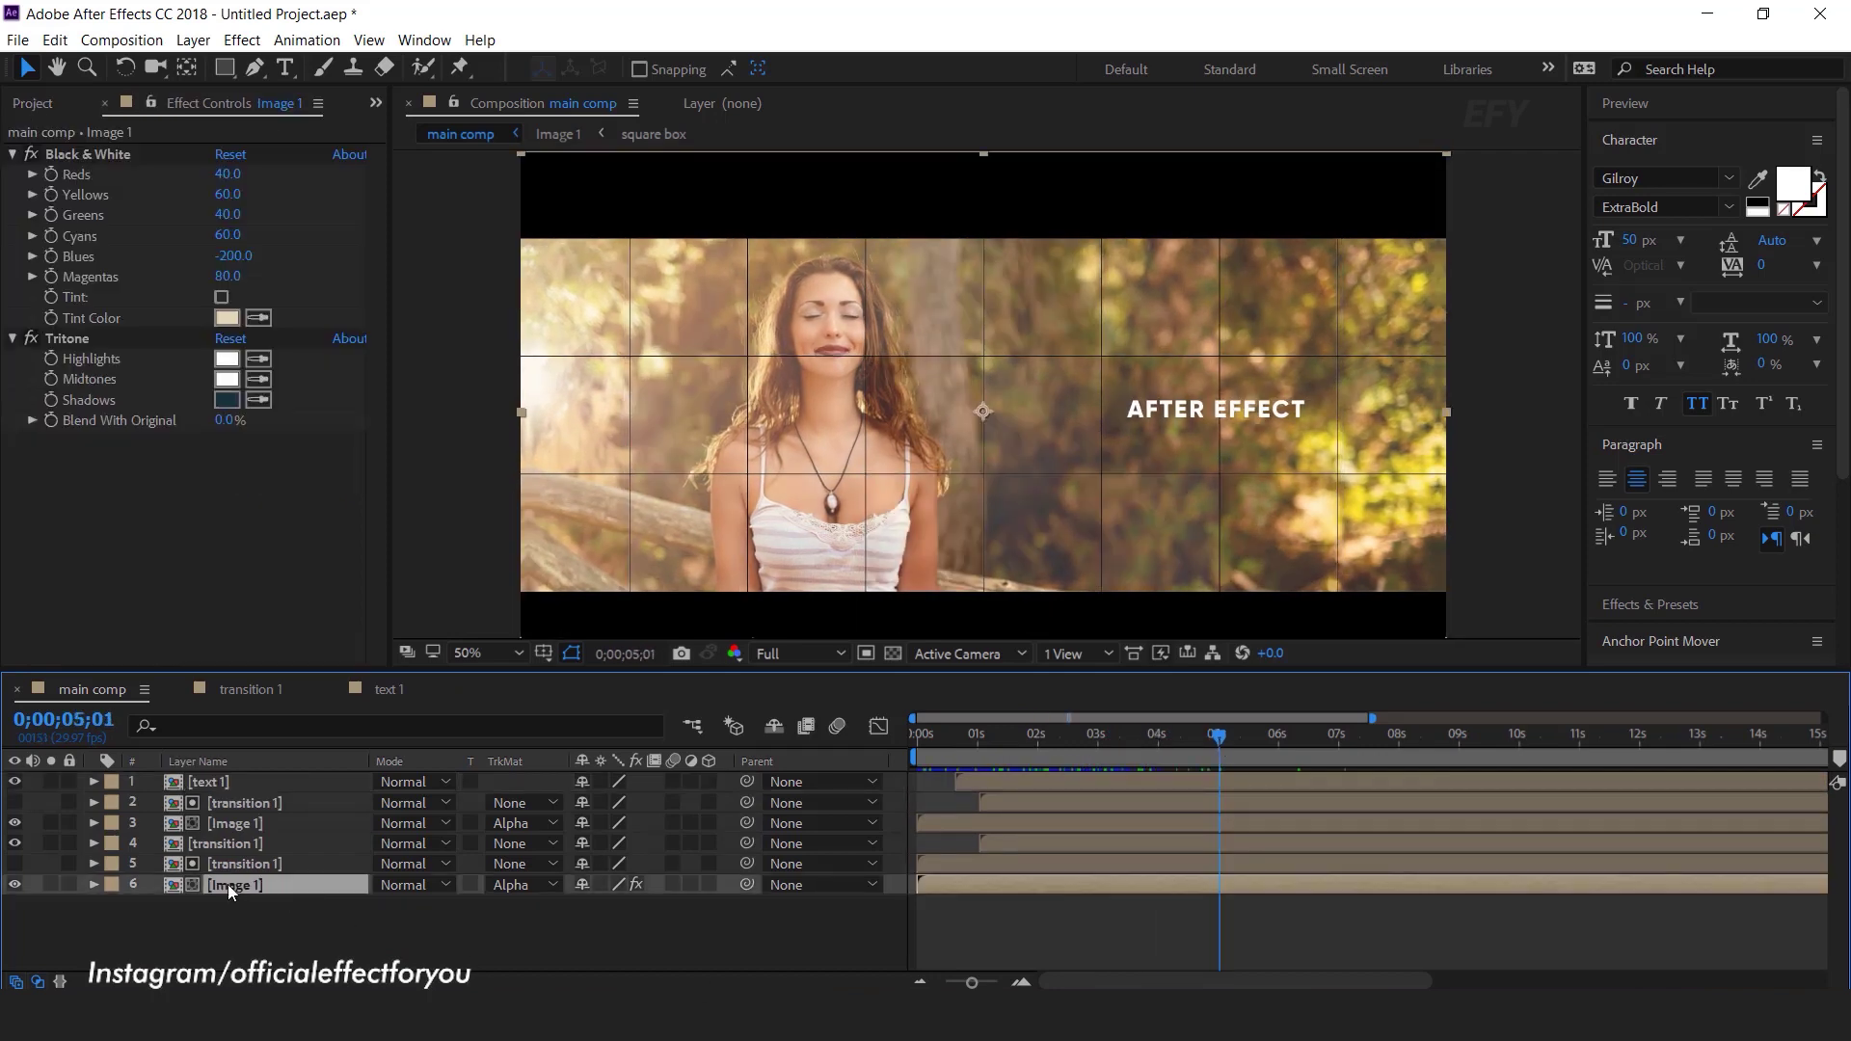
- Pre-compose all six layers of main comp into a new composition named scene 1
{"action": "left_click", "coordinate": [231, 918]}
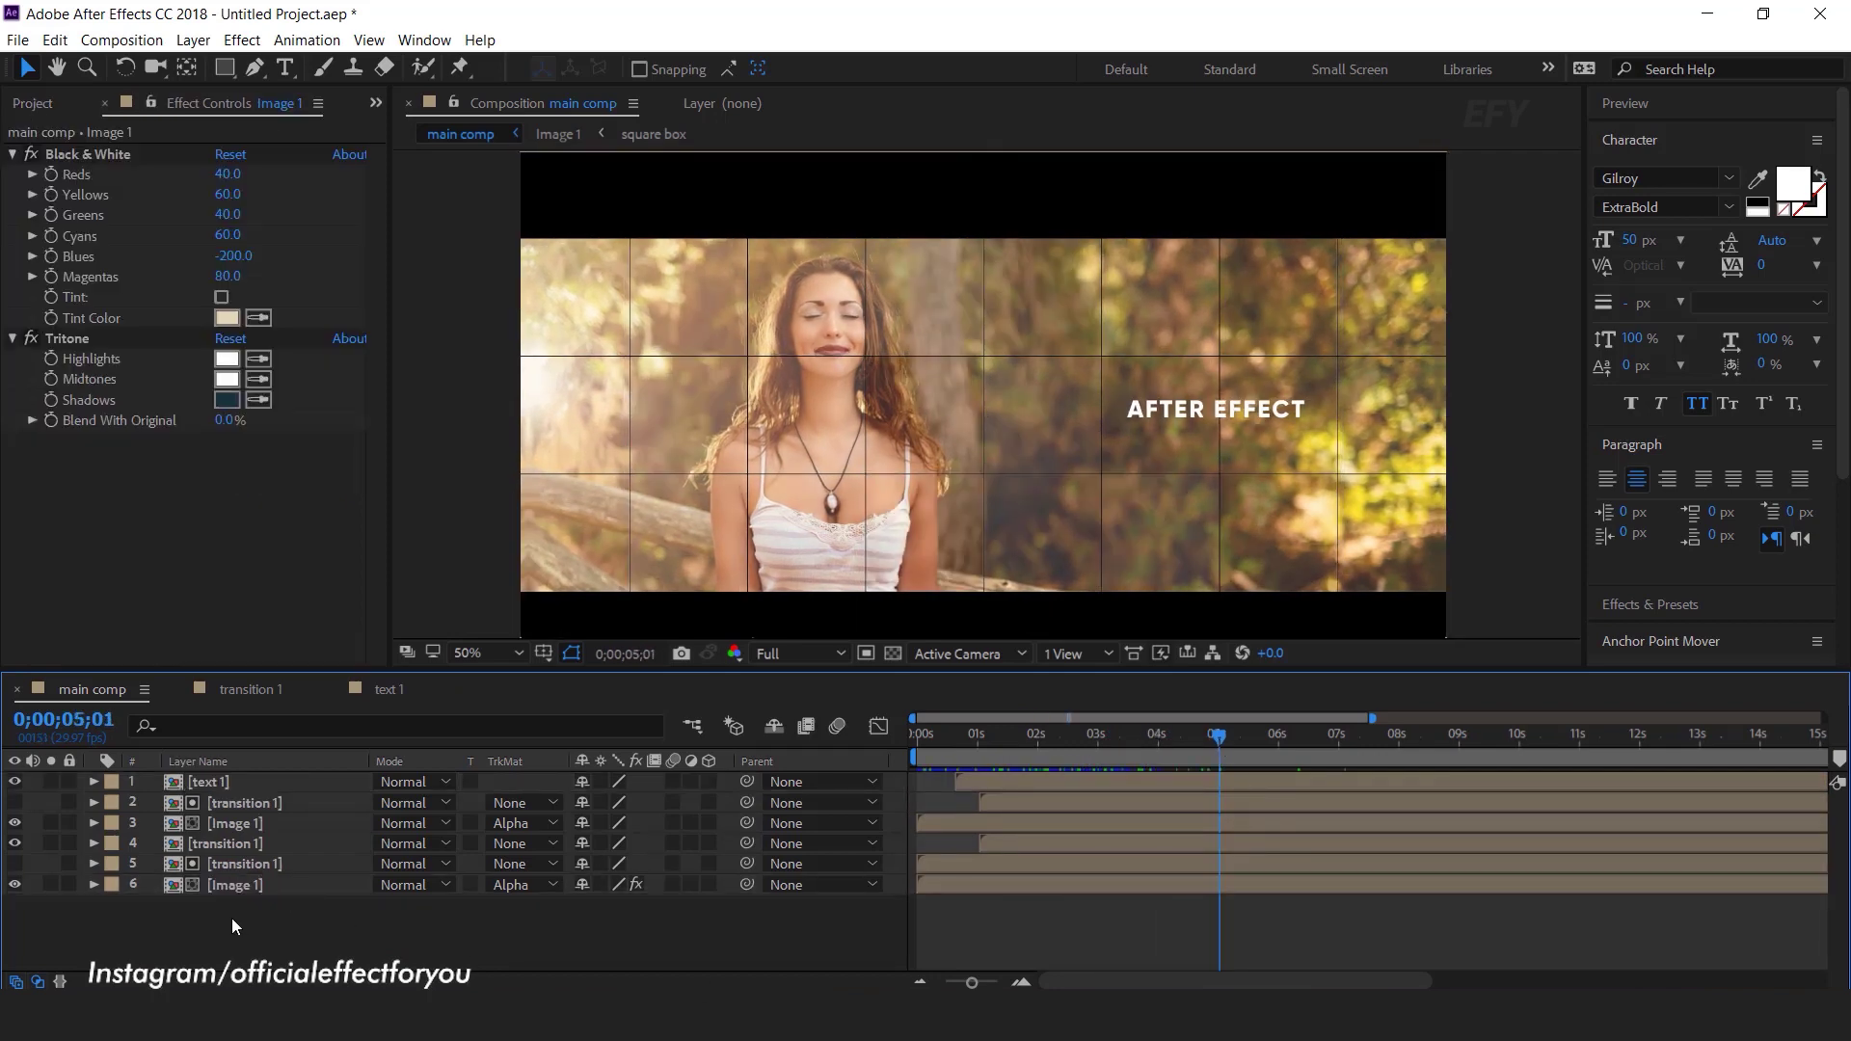
{"action": "key", "text": "ctrl+a"}
{"action": "right_click", "coordinate": [243, 849]}
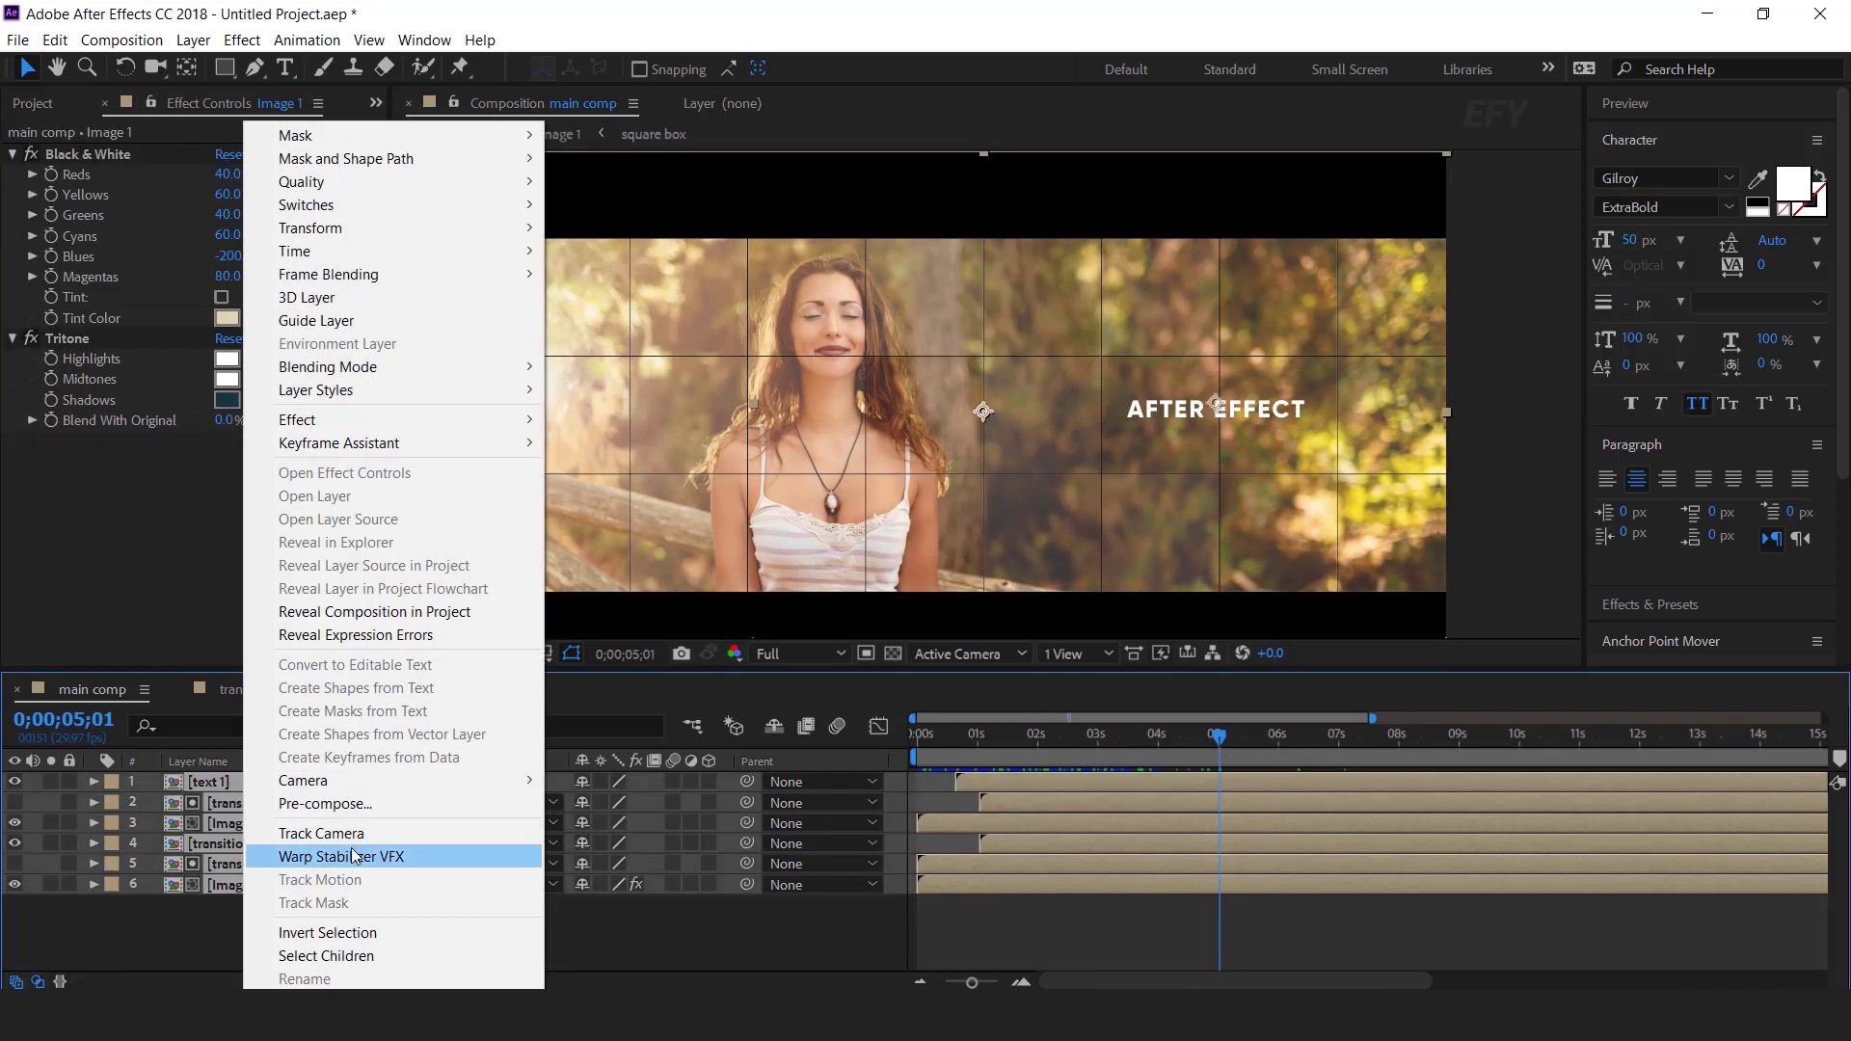
{"action": "left_click", "coordinate": [355, 804]}
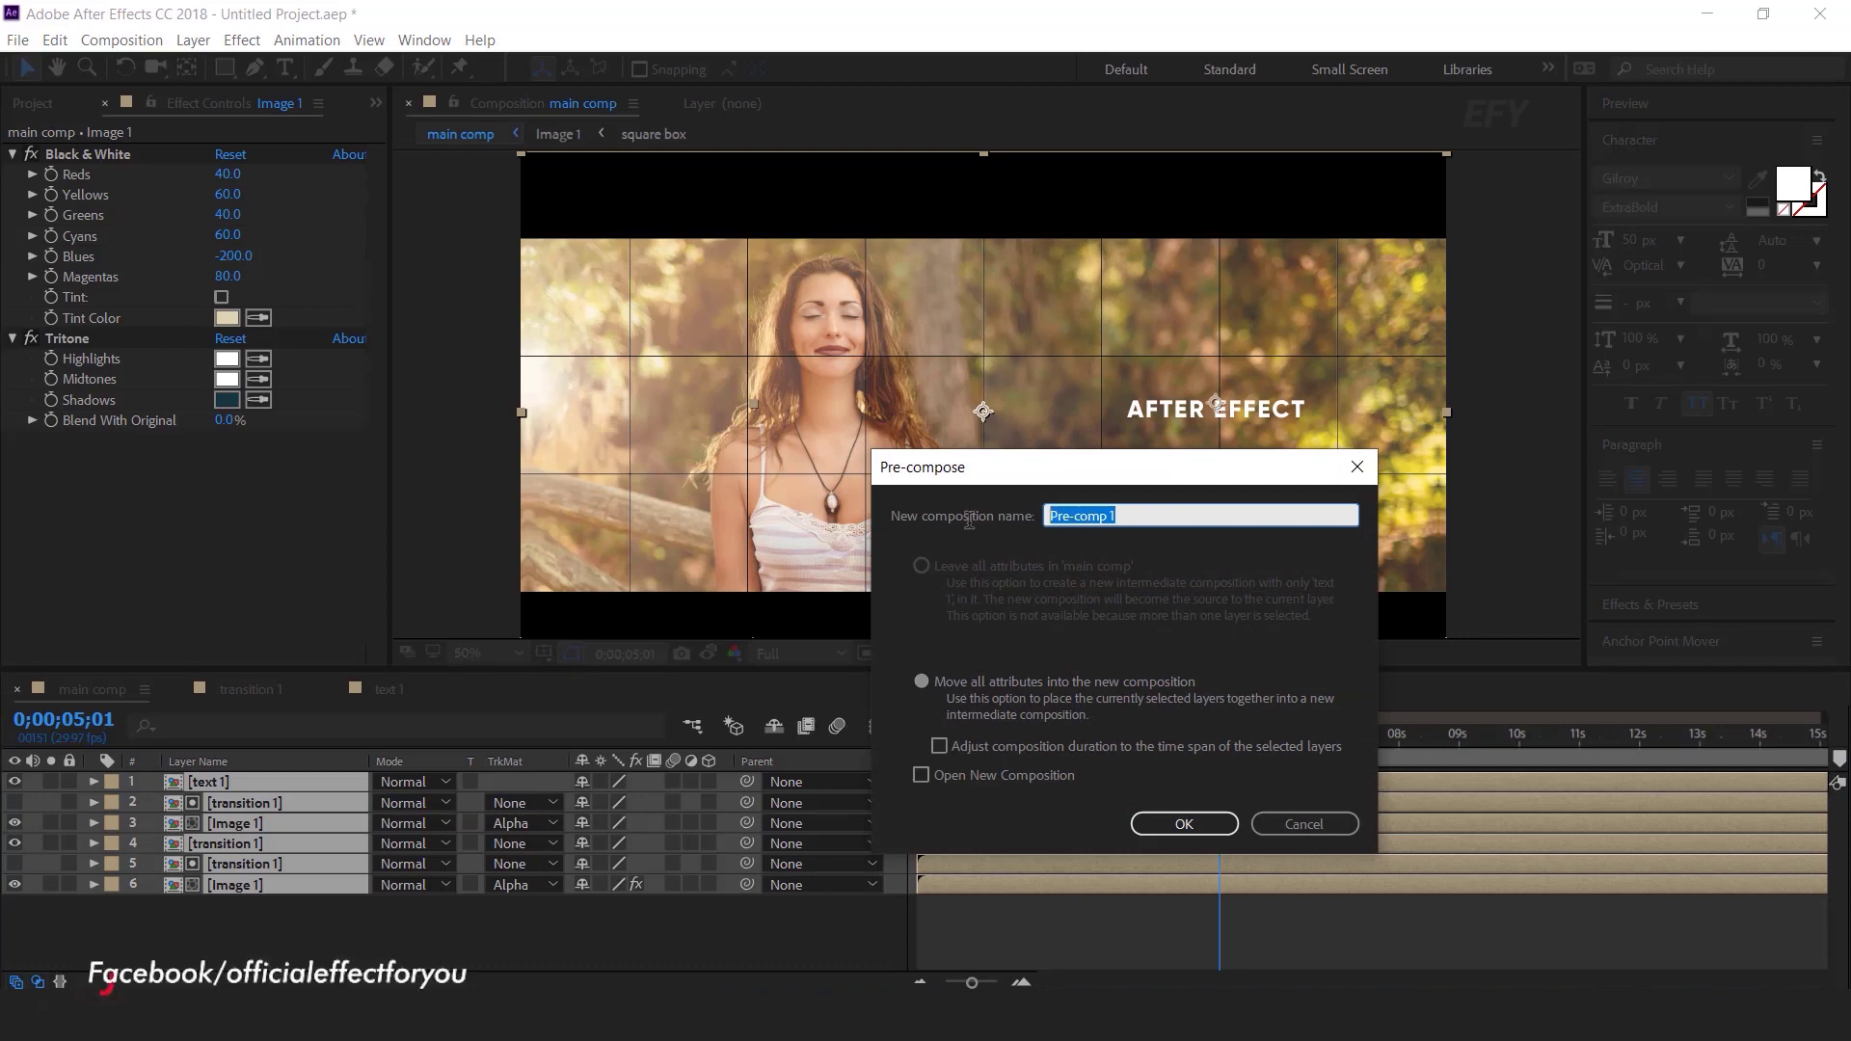
{"action": "type", "text": "scene 1"}
{"action": "key", "text": "Return"}
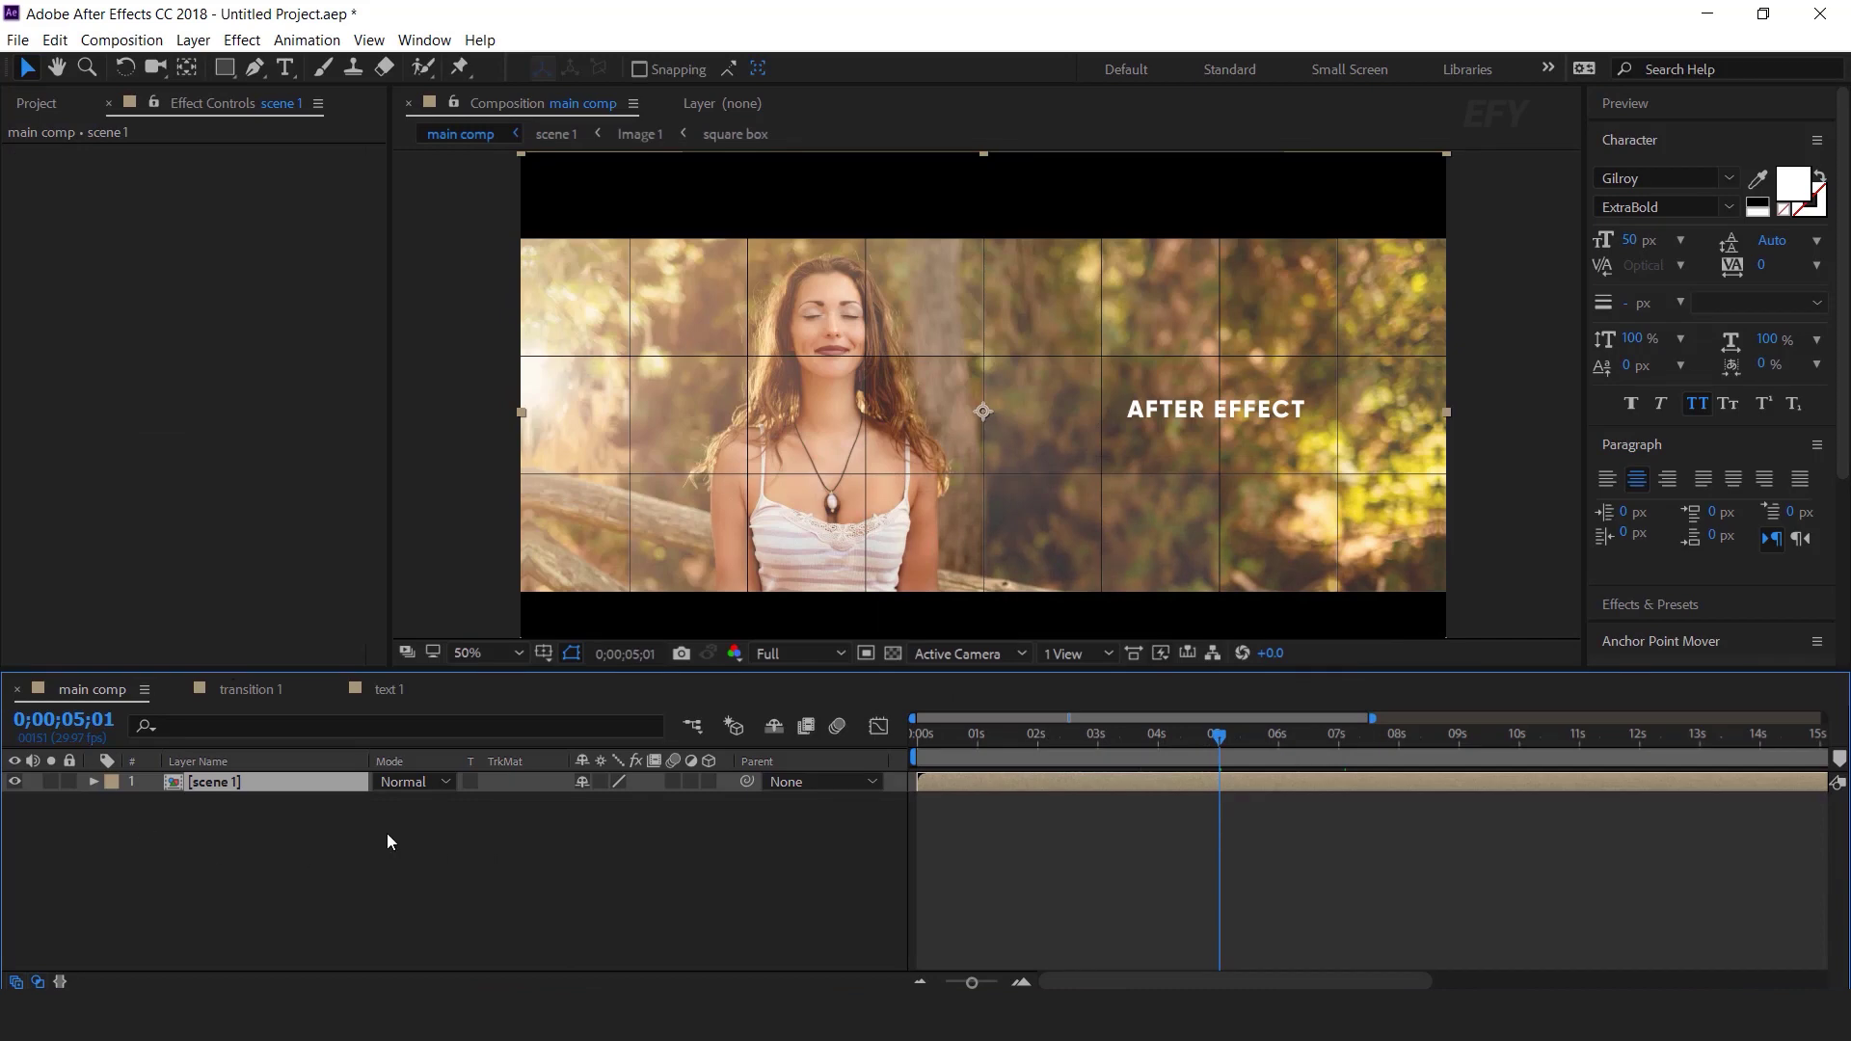
- Create a 1920 x 1080 px black solid in main comp and place it beneath the scene 1 layer
{"action": "right_click", "coordinate": [493, 830]}
{"action": "mouse_move", "coordinate": [752, 601]}
{"action": "left_click", "coordinate": [862, 653]}
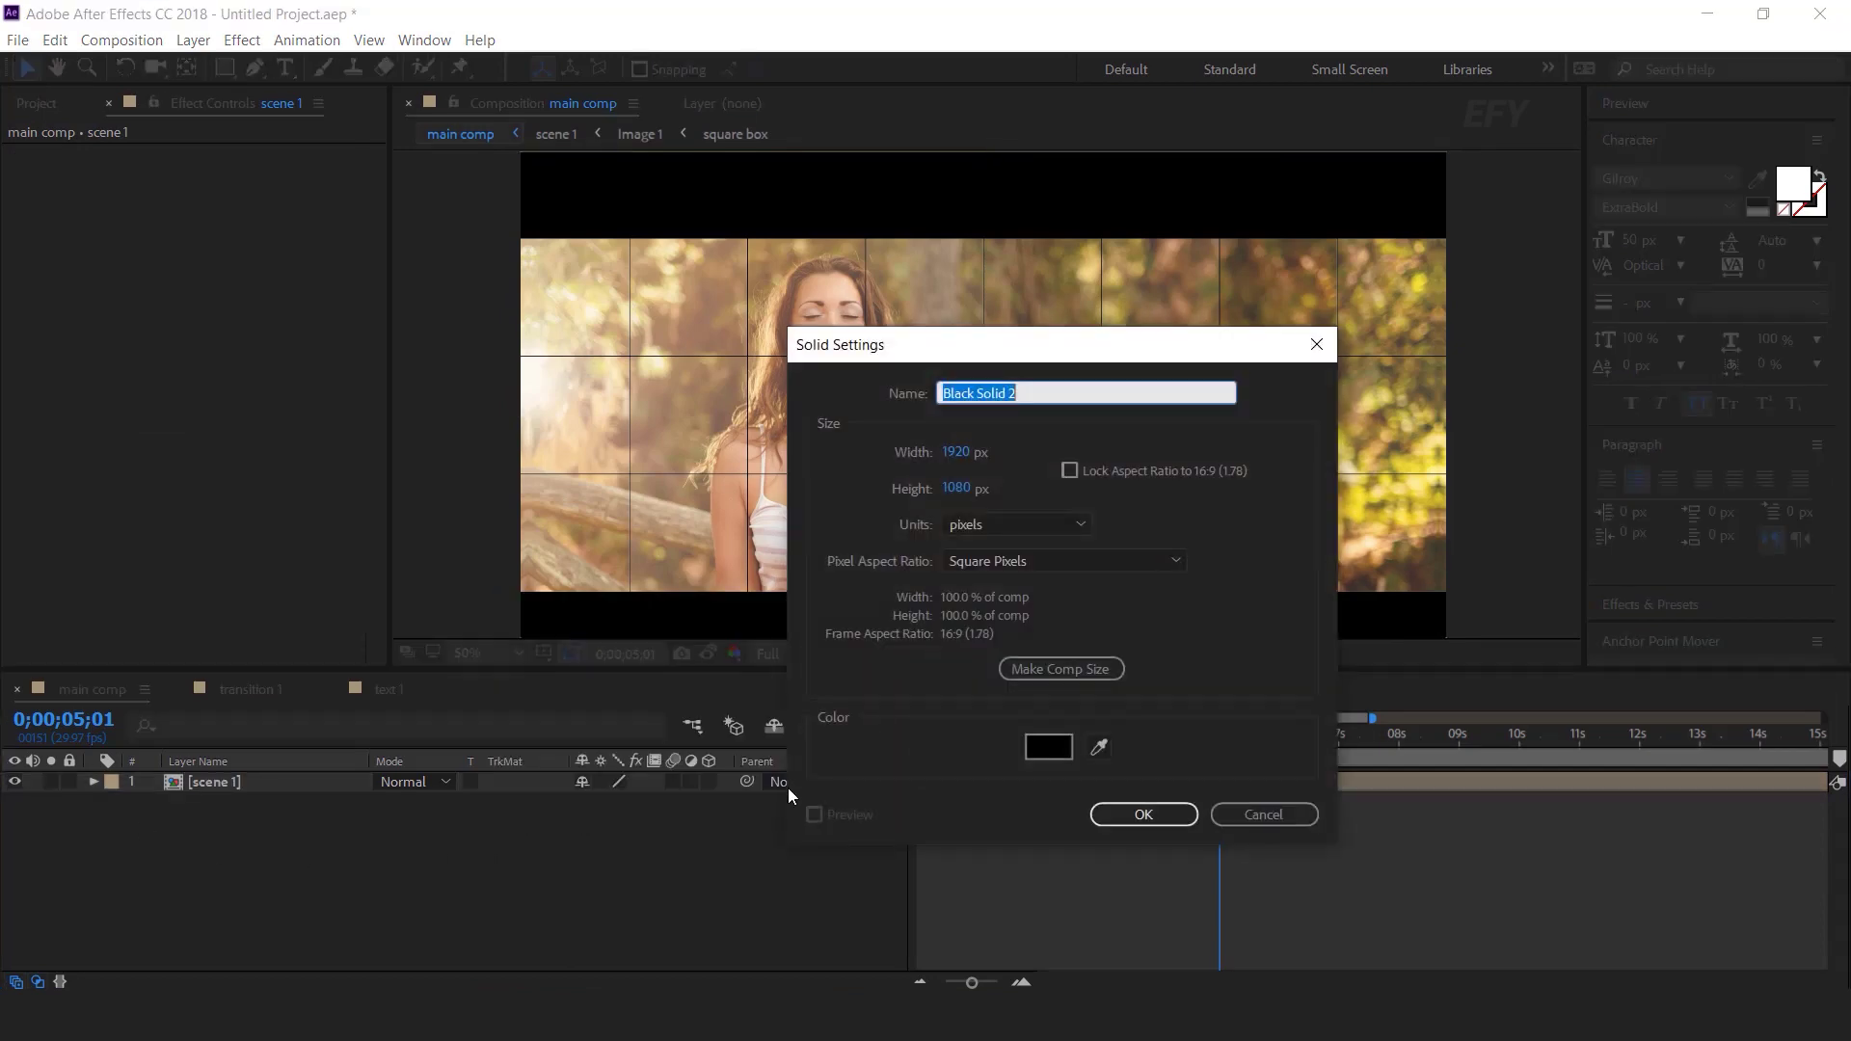
{"action": "left_click", "coordinate": [1145, 814]}
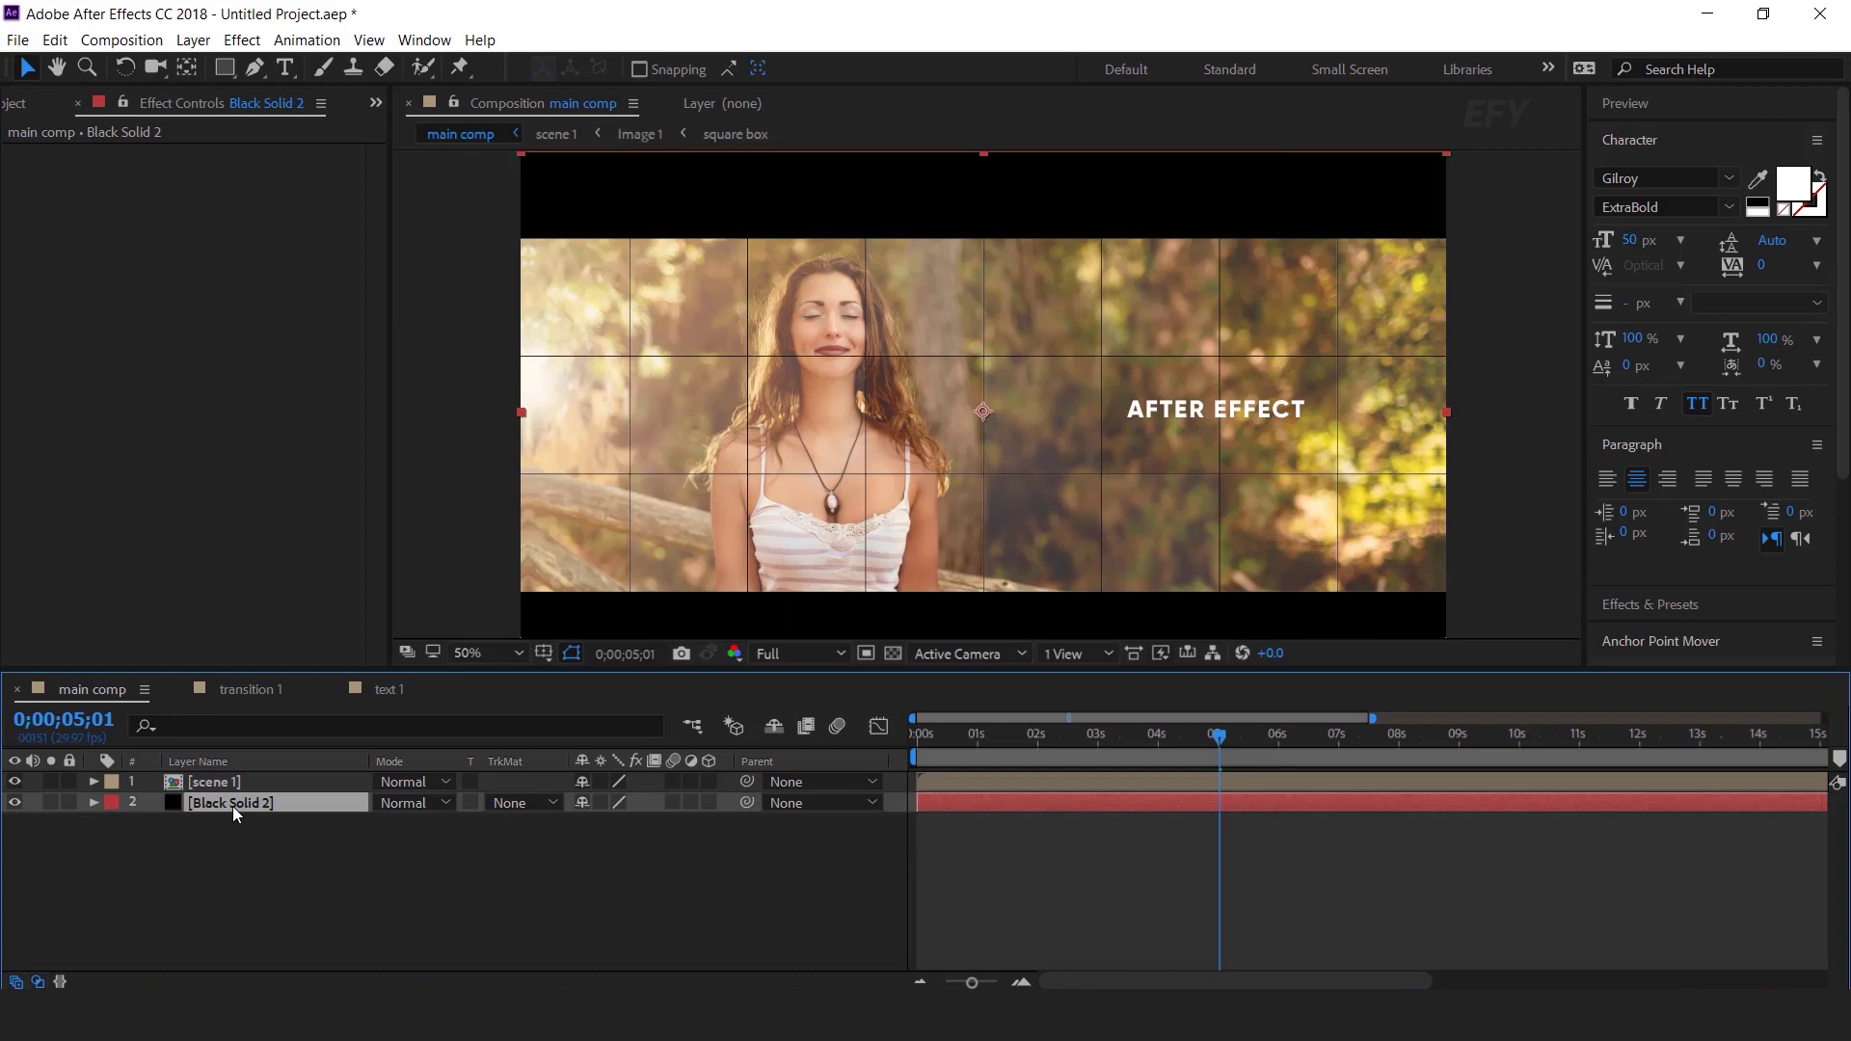
- Apply the Fill effect to the background solid and set its color to cream FFF3DE
{"action": "key", "text": "ctrl+space"}
{"action": "type", "text": "fil"}
{"action": "left_click", "coordinate": [233, 806]}
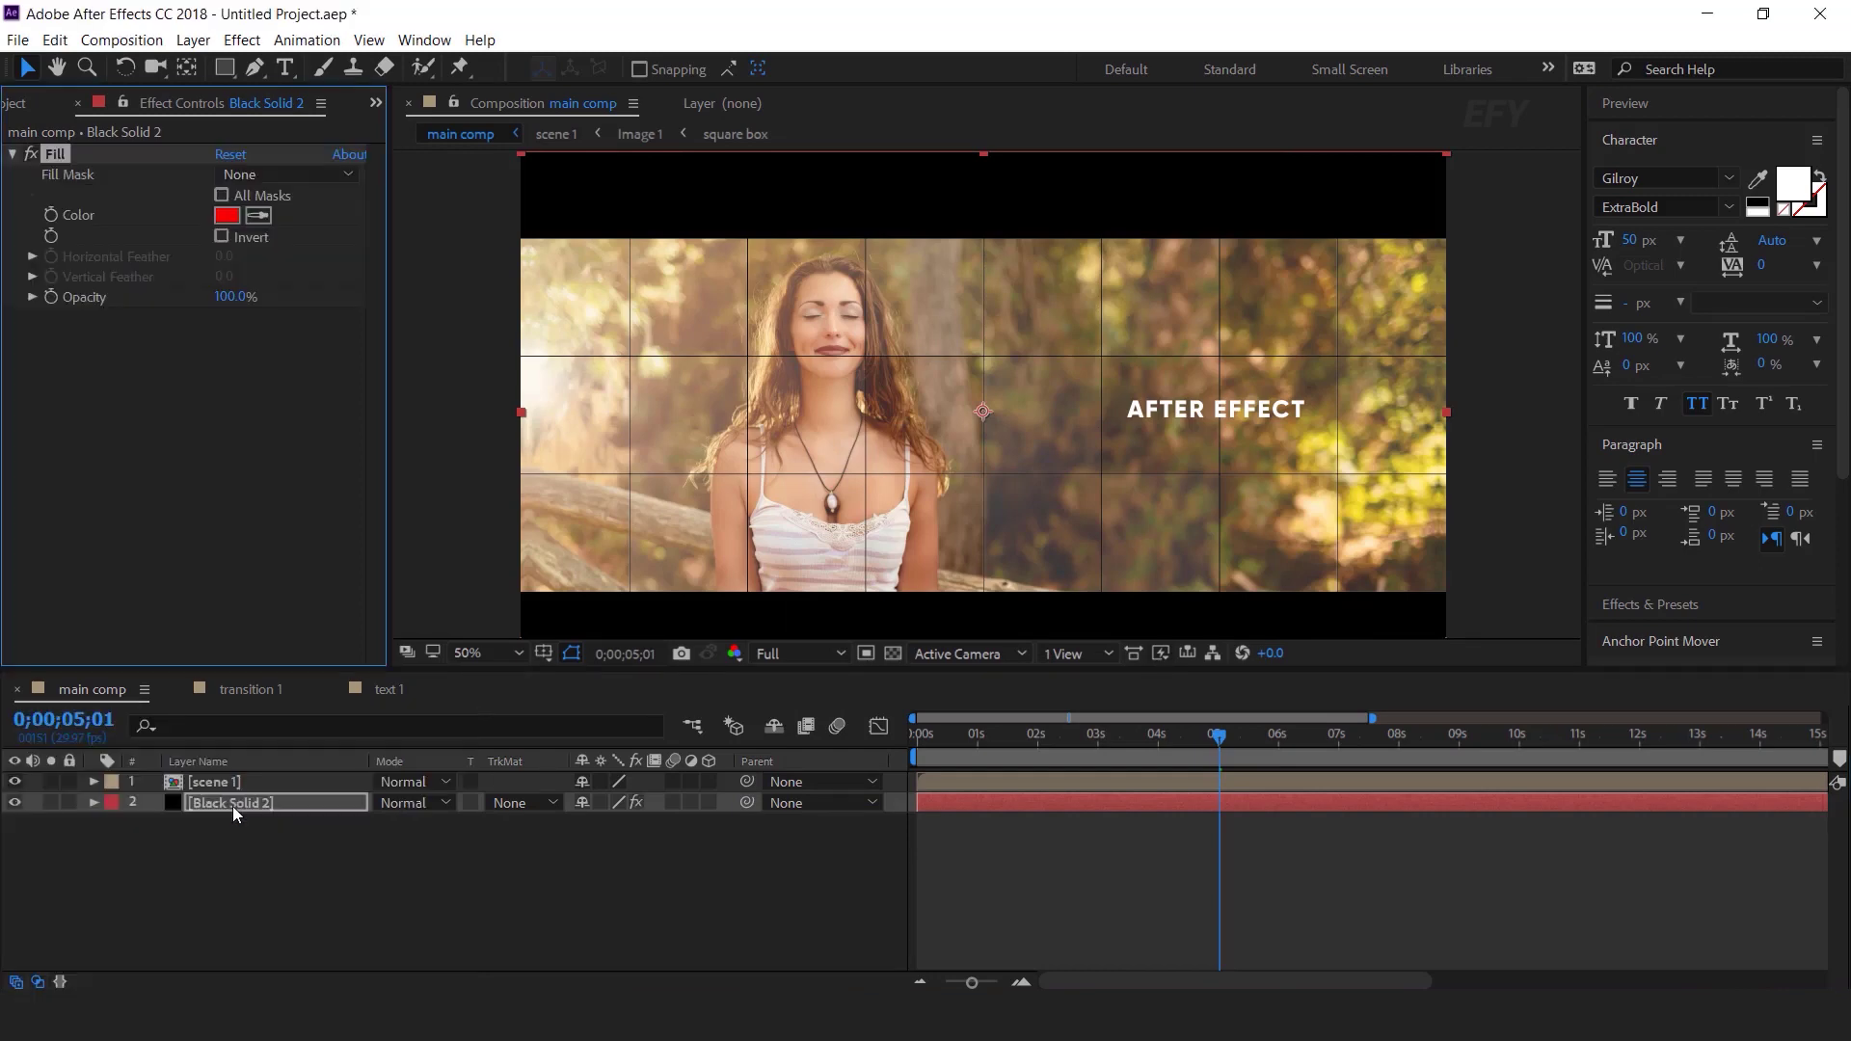
{"action": "left_click", "coordinate": [227, 215]}
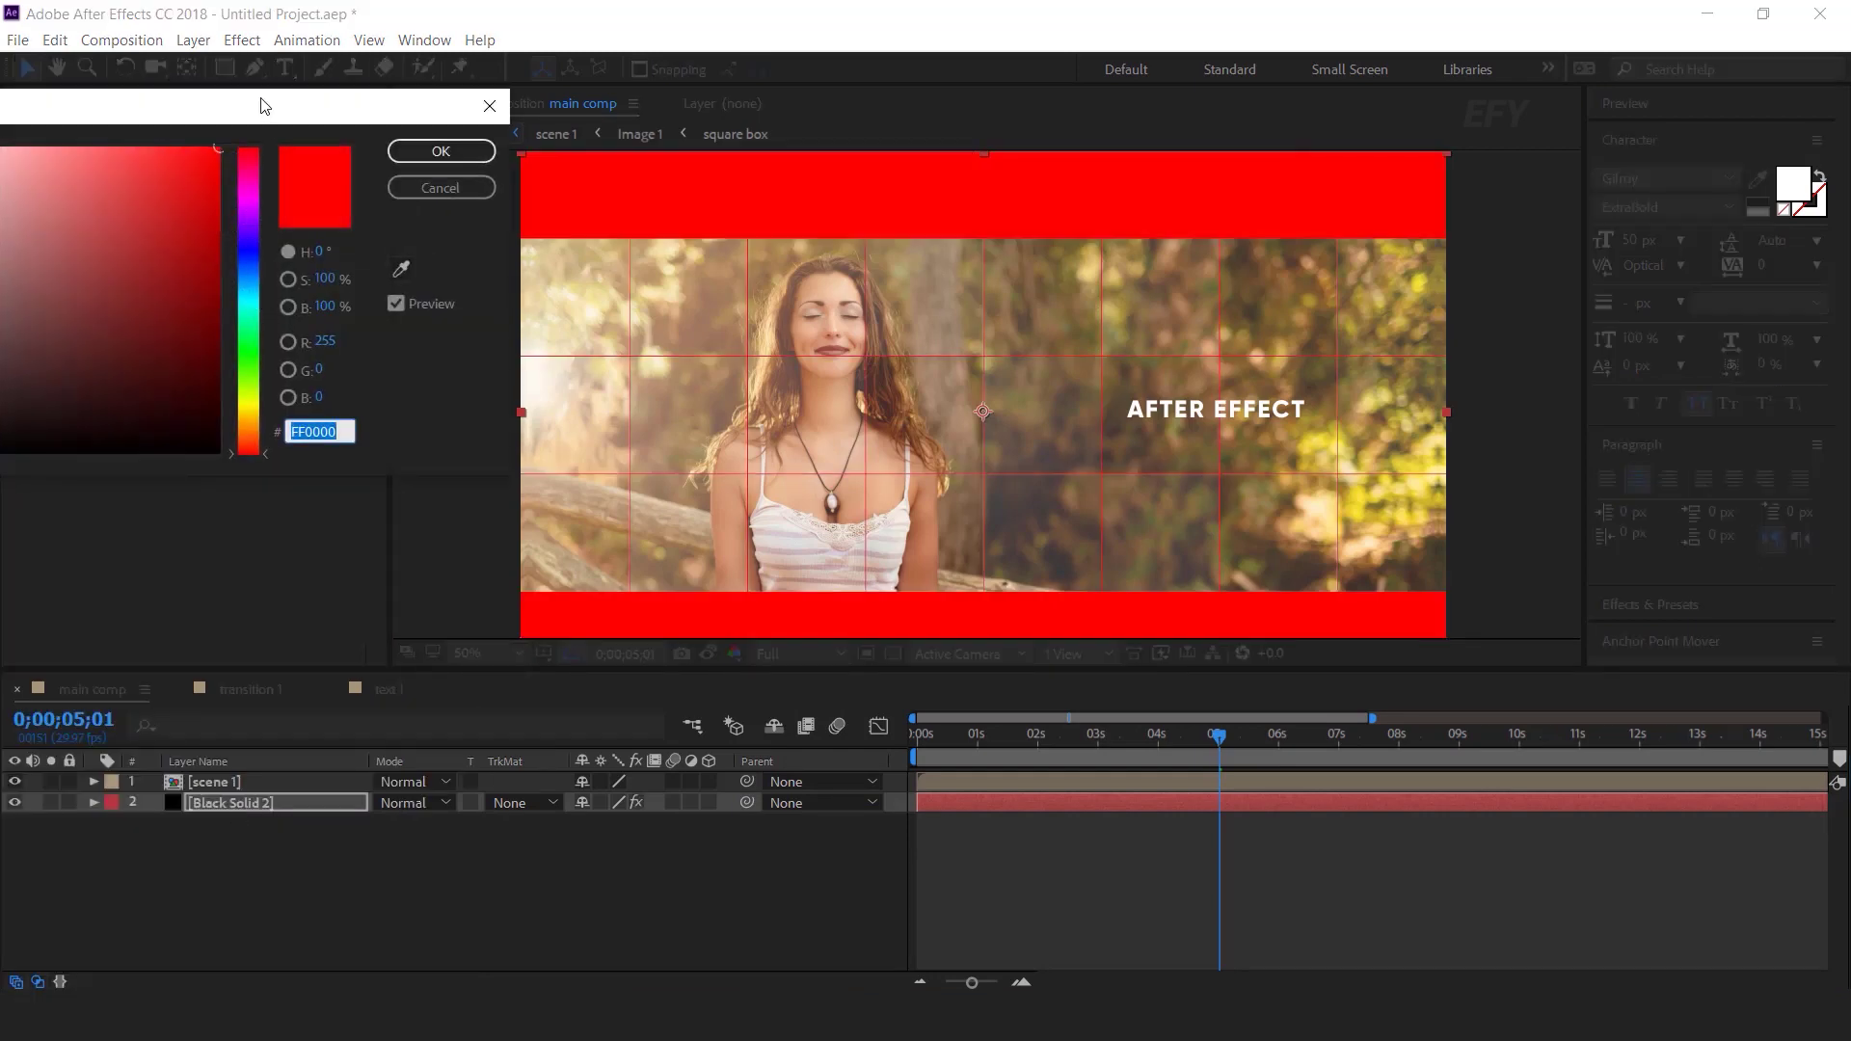
{"action": "left_click_drag", "start_coordinate": [371, 93], "coordinate": [475, 72]}
{"action": "left_click_drag", "start_coordinate": [471, 378], "coordinate": [473, 389]}
{"action": "left_click_drag", "start_coordinate": [231, 190], "coordinate": [163, 109]}
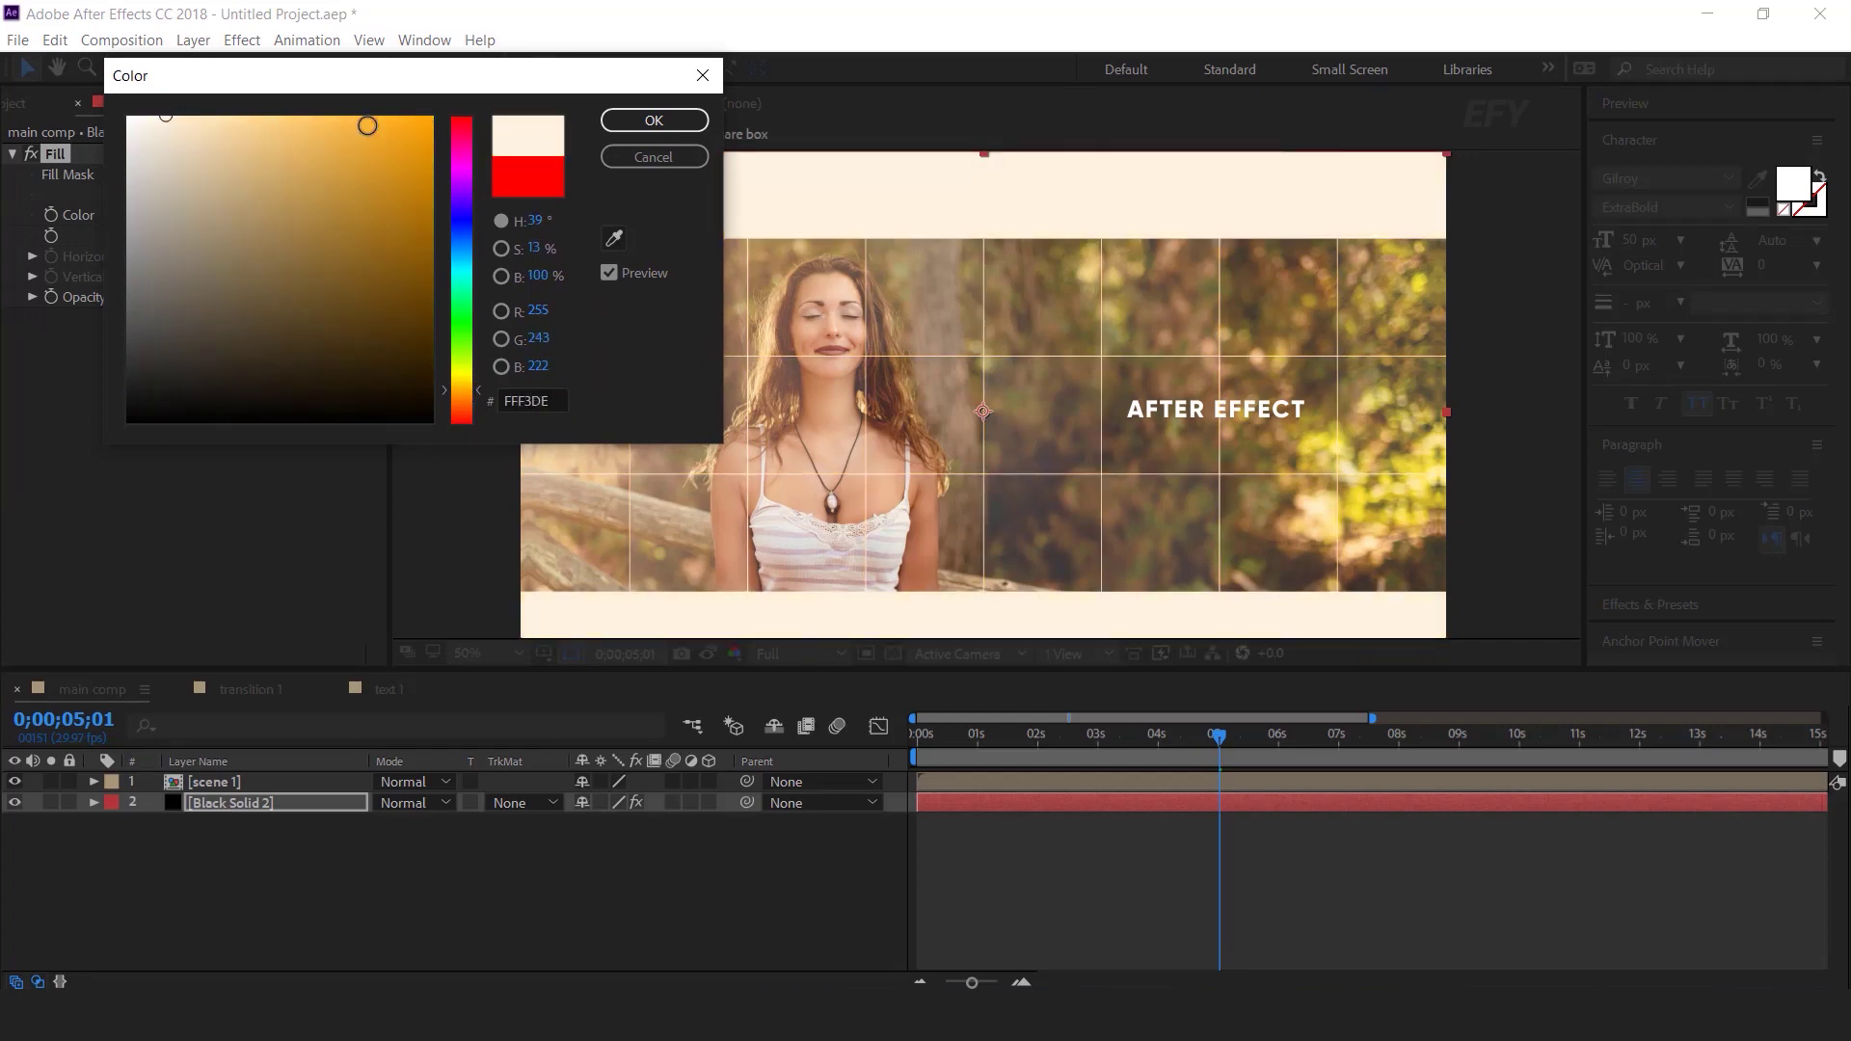
{"action": "left_click", "coordinate": [654, 119]}
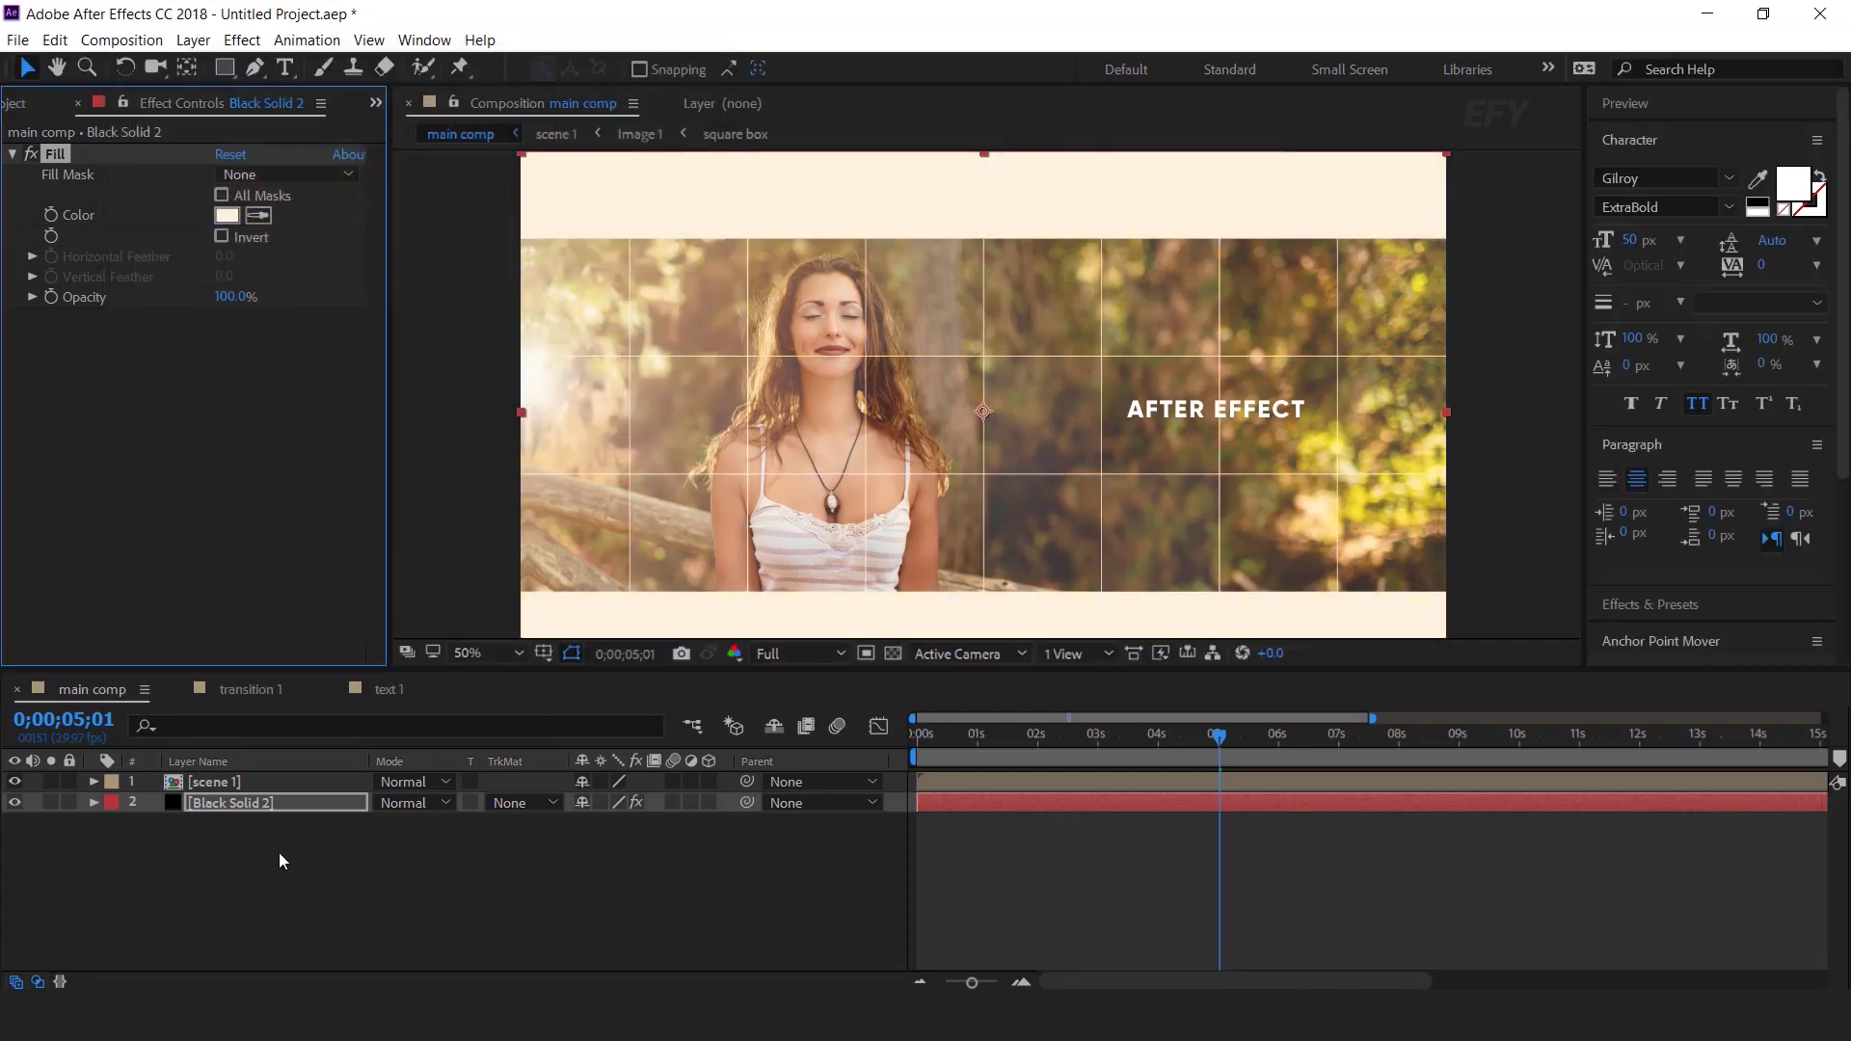
- Add an adjustment layer named cc above scene 1 and apply the Curves effect to it
{"action": "left_click", "coordinate": [321, 922]}
{"action": "right_click", "coordinate": [548, 855]}
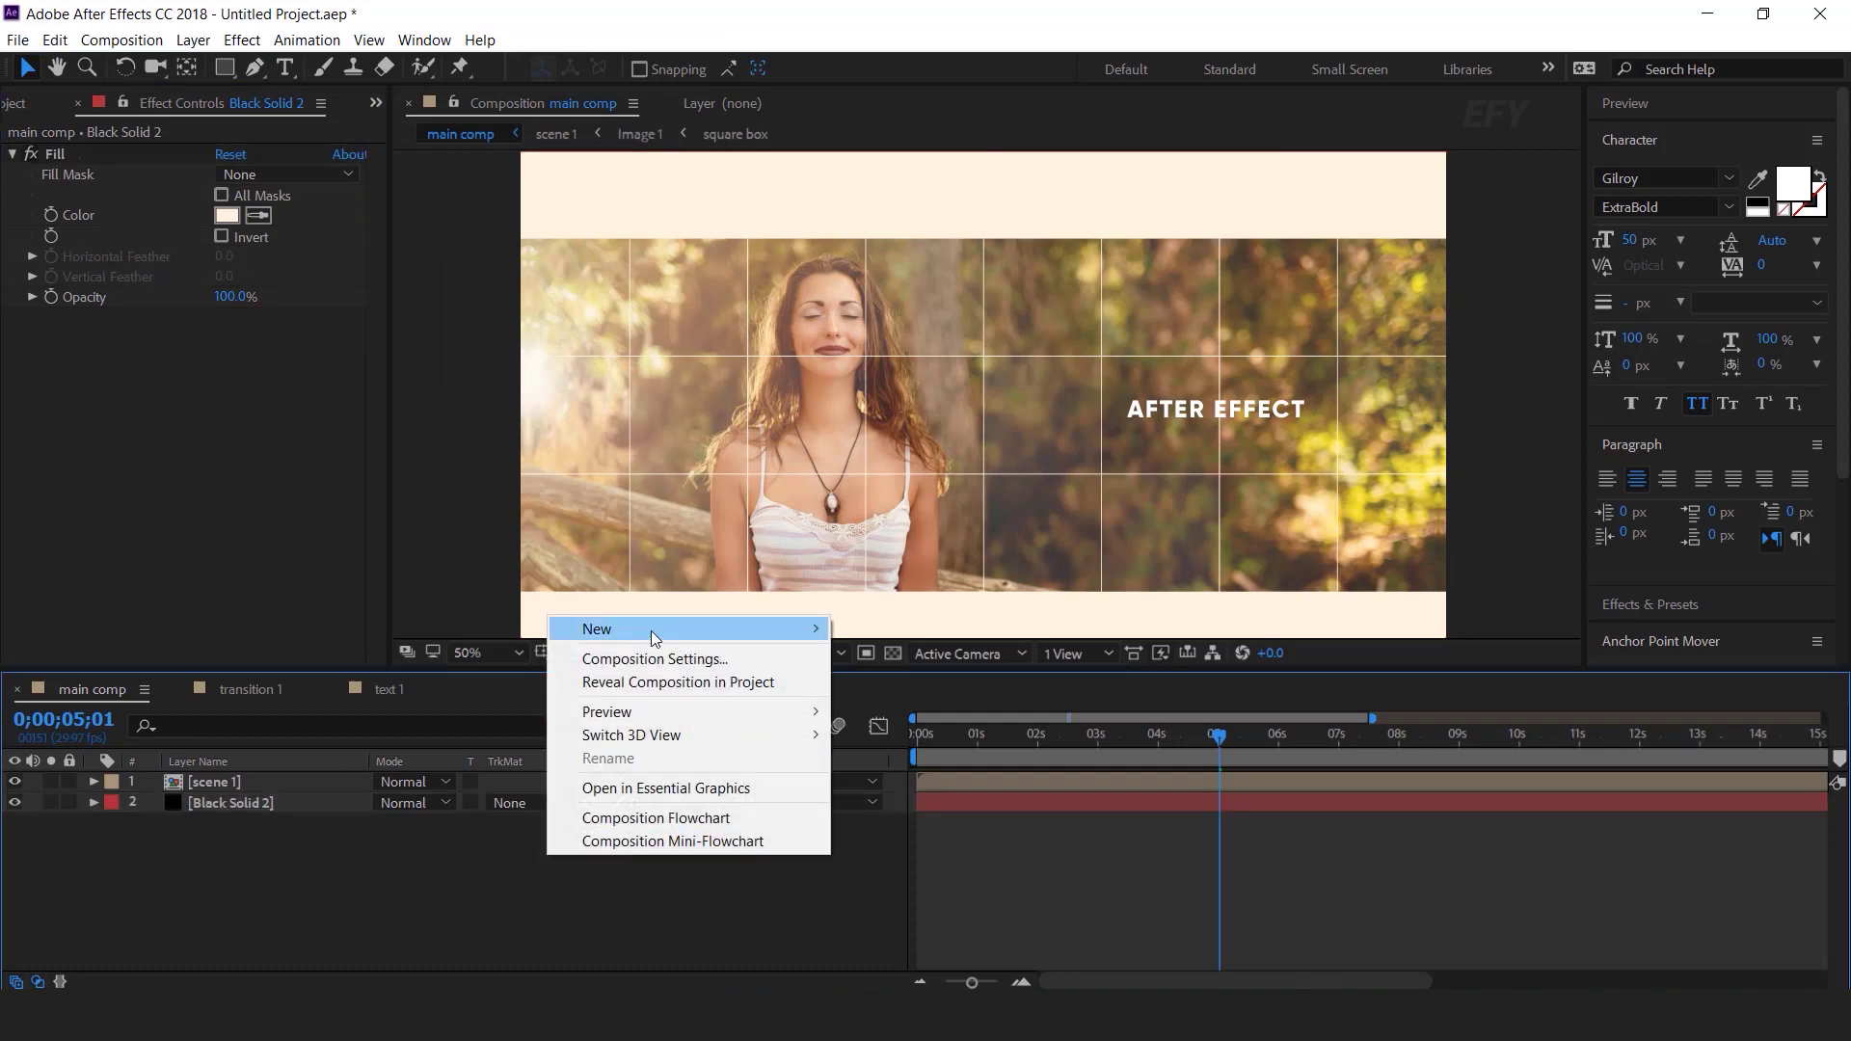
{"action": "mouse_move", "coordinate": [651, 631]}
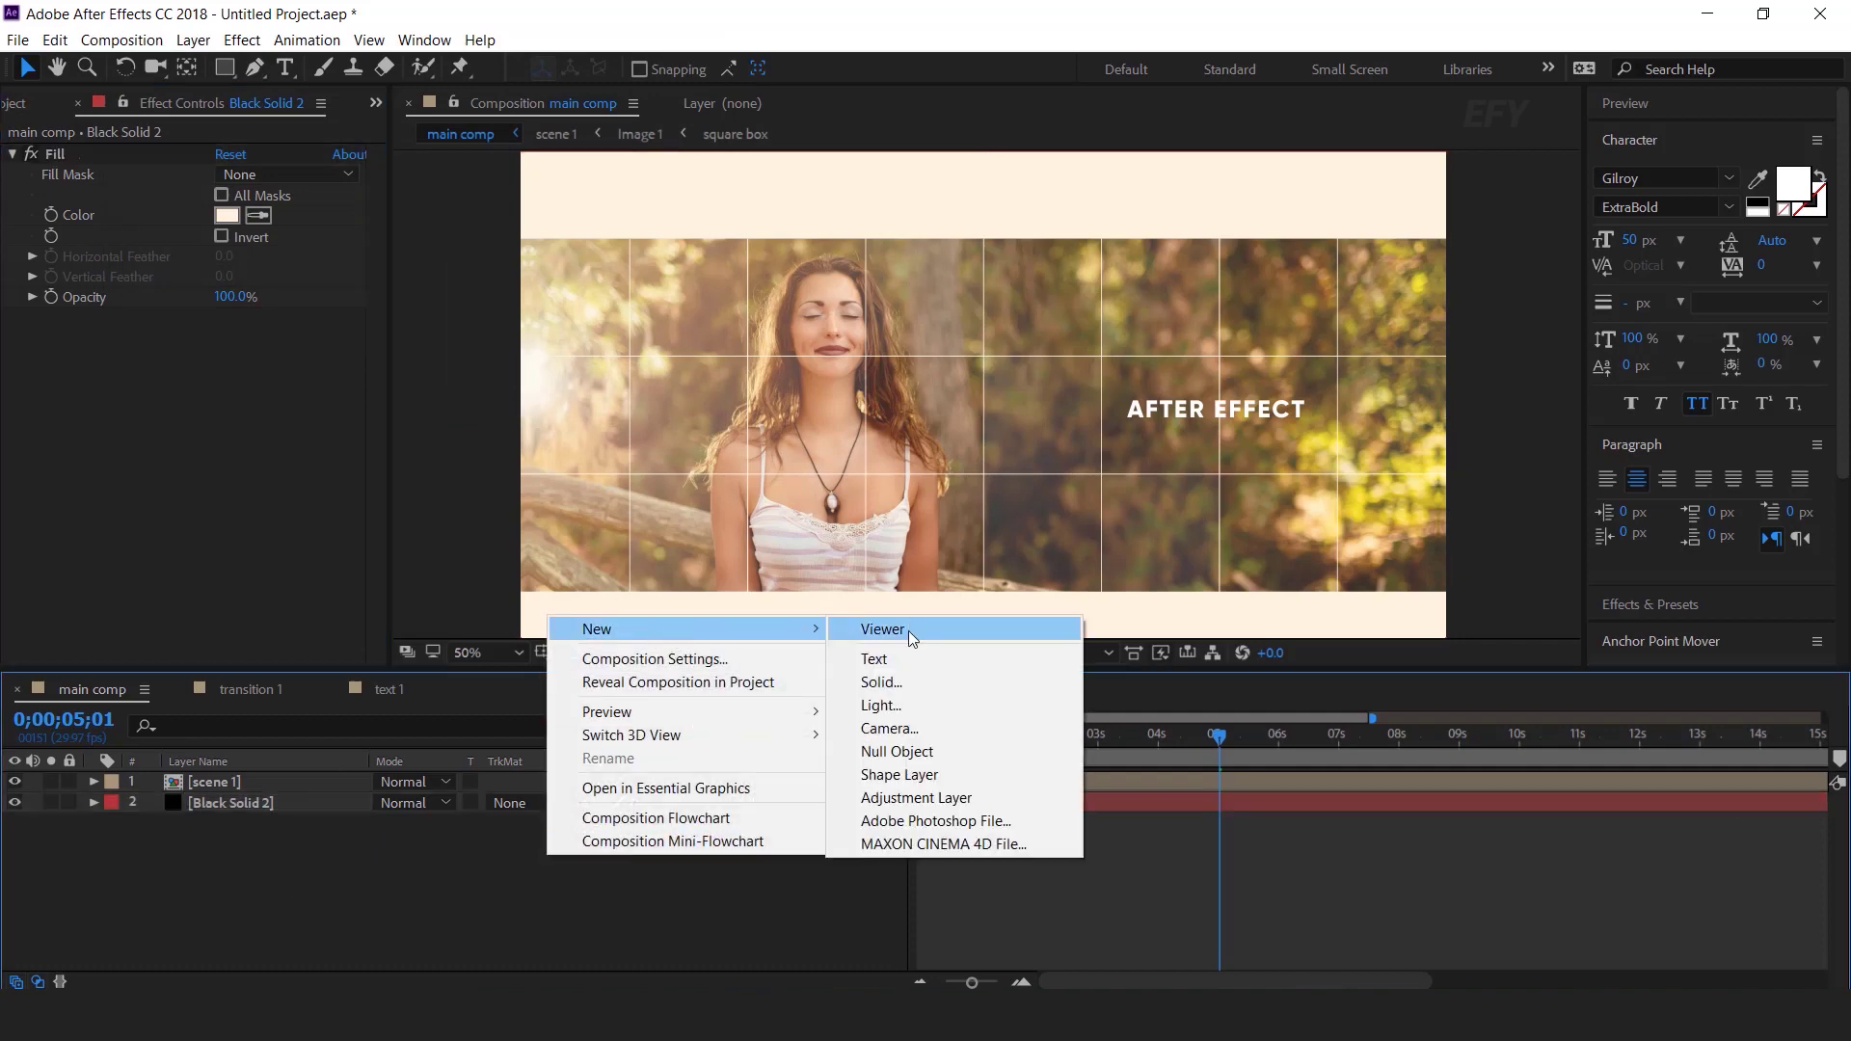
{"action": "left_click", "coordinate": [911, 797]}
{"action": "key", "text": "Return"}
{"action": "type", "text": "cc"}
{"action": "key", "text": "Return"}
{"action": "key", "text": "ctrl+space"}
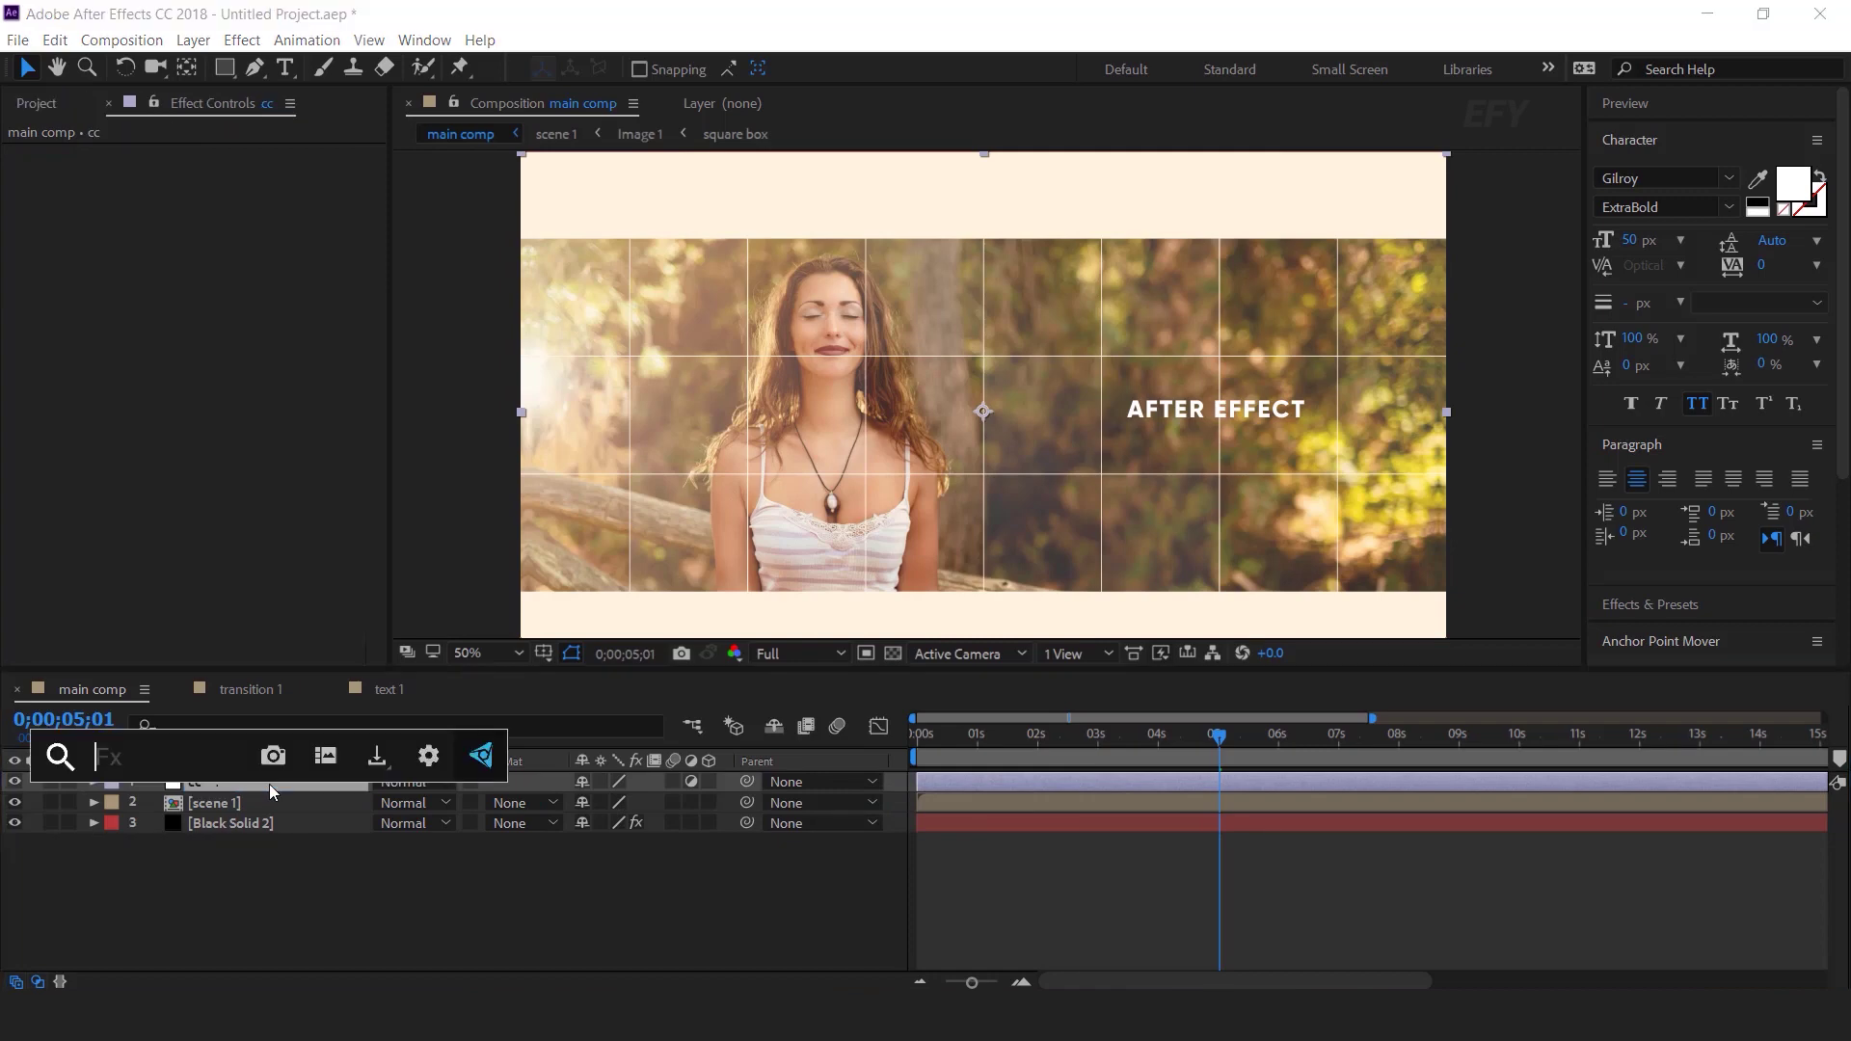
{"action": "type", "text": "cu"}
{"action": "left_click", "coordinate": [269, 786]}
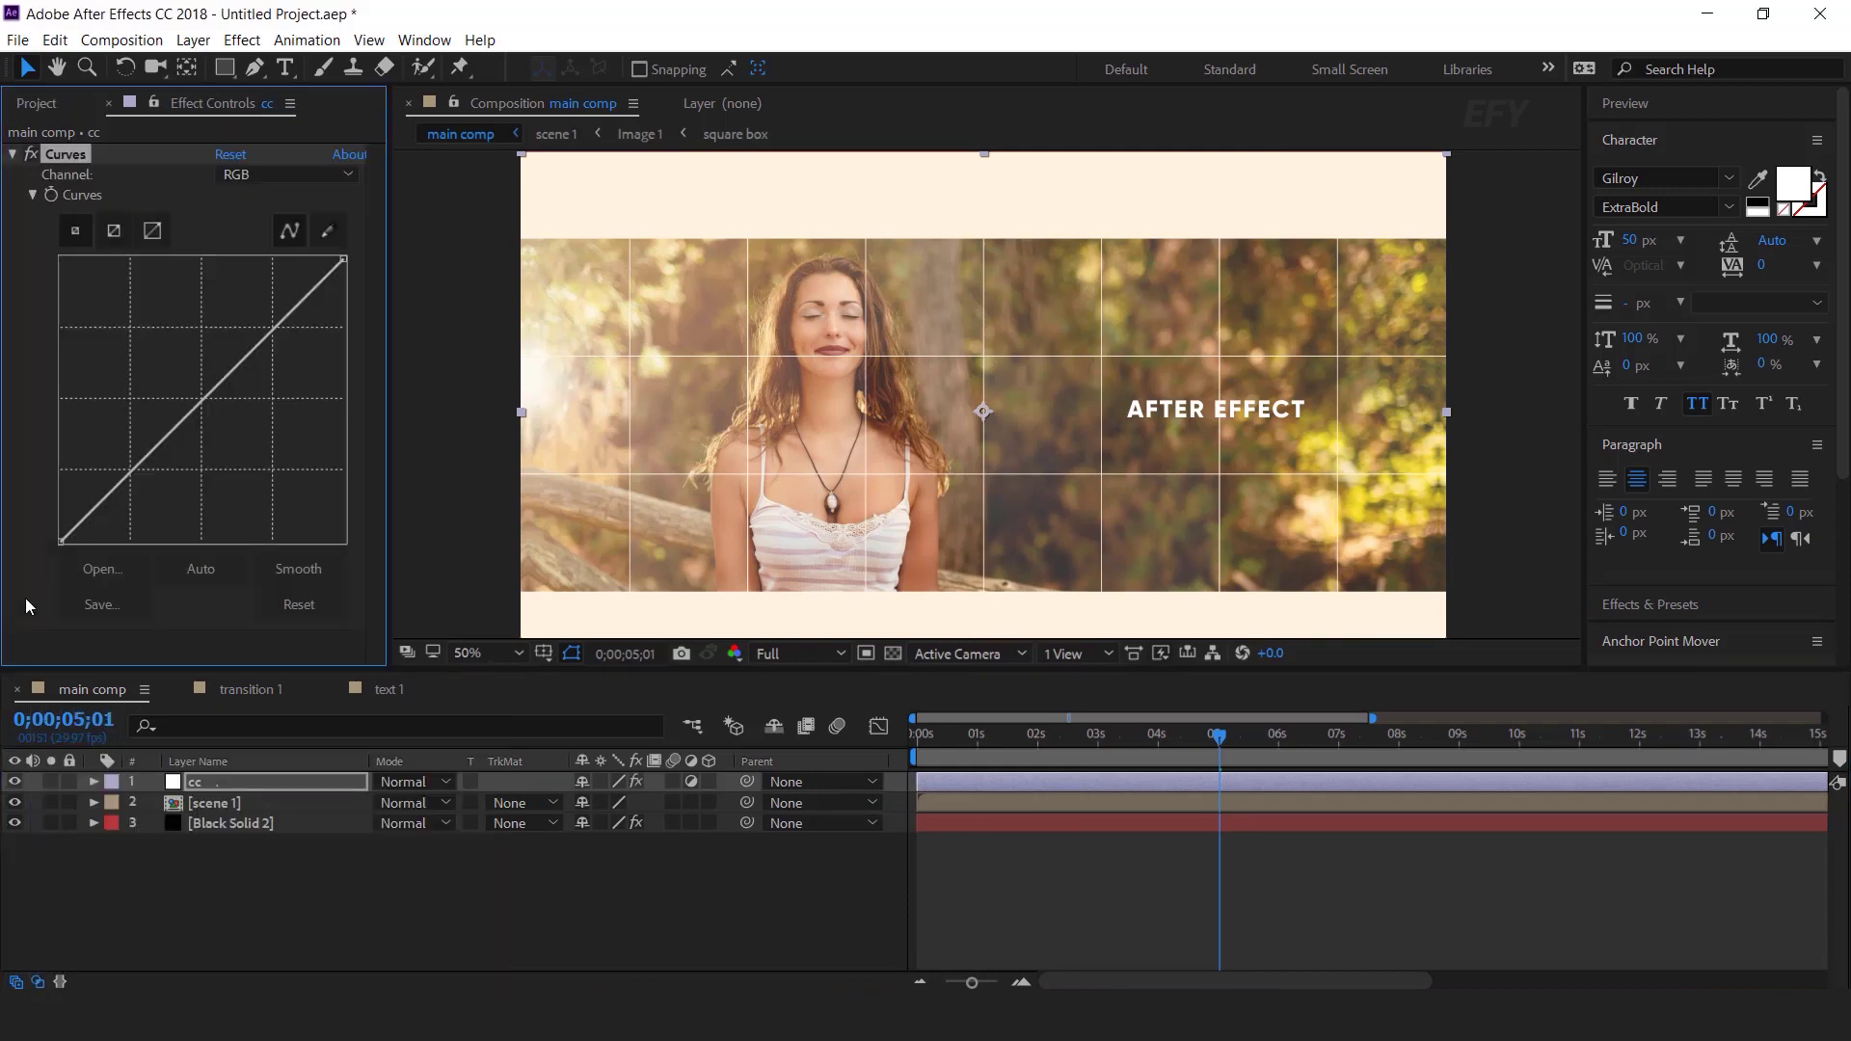
- In cc's Curves, lift the Blue shadows, lower the Blue highlights, and darken the Green channel's shadows and highlights slightly
{"action": "left_click", "coordinate": [279, 175]}
{"action": "left_click", "coordinate": [263, 267]}
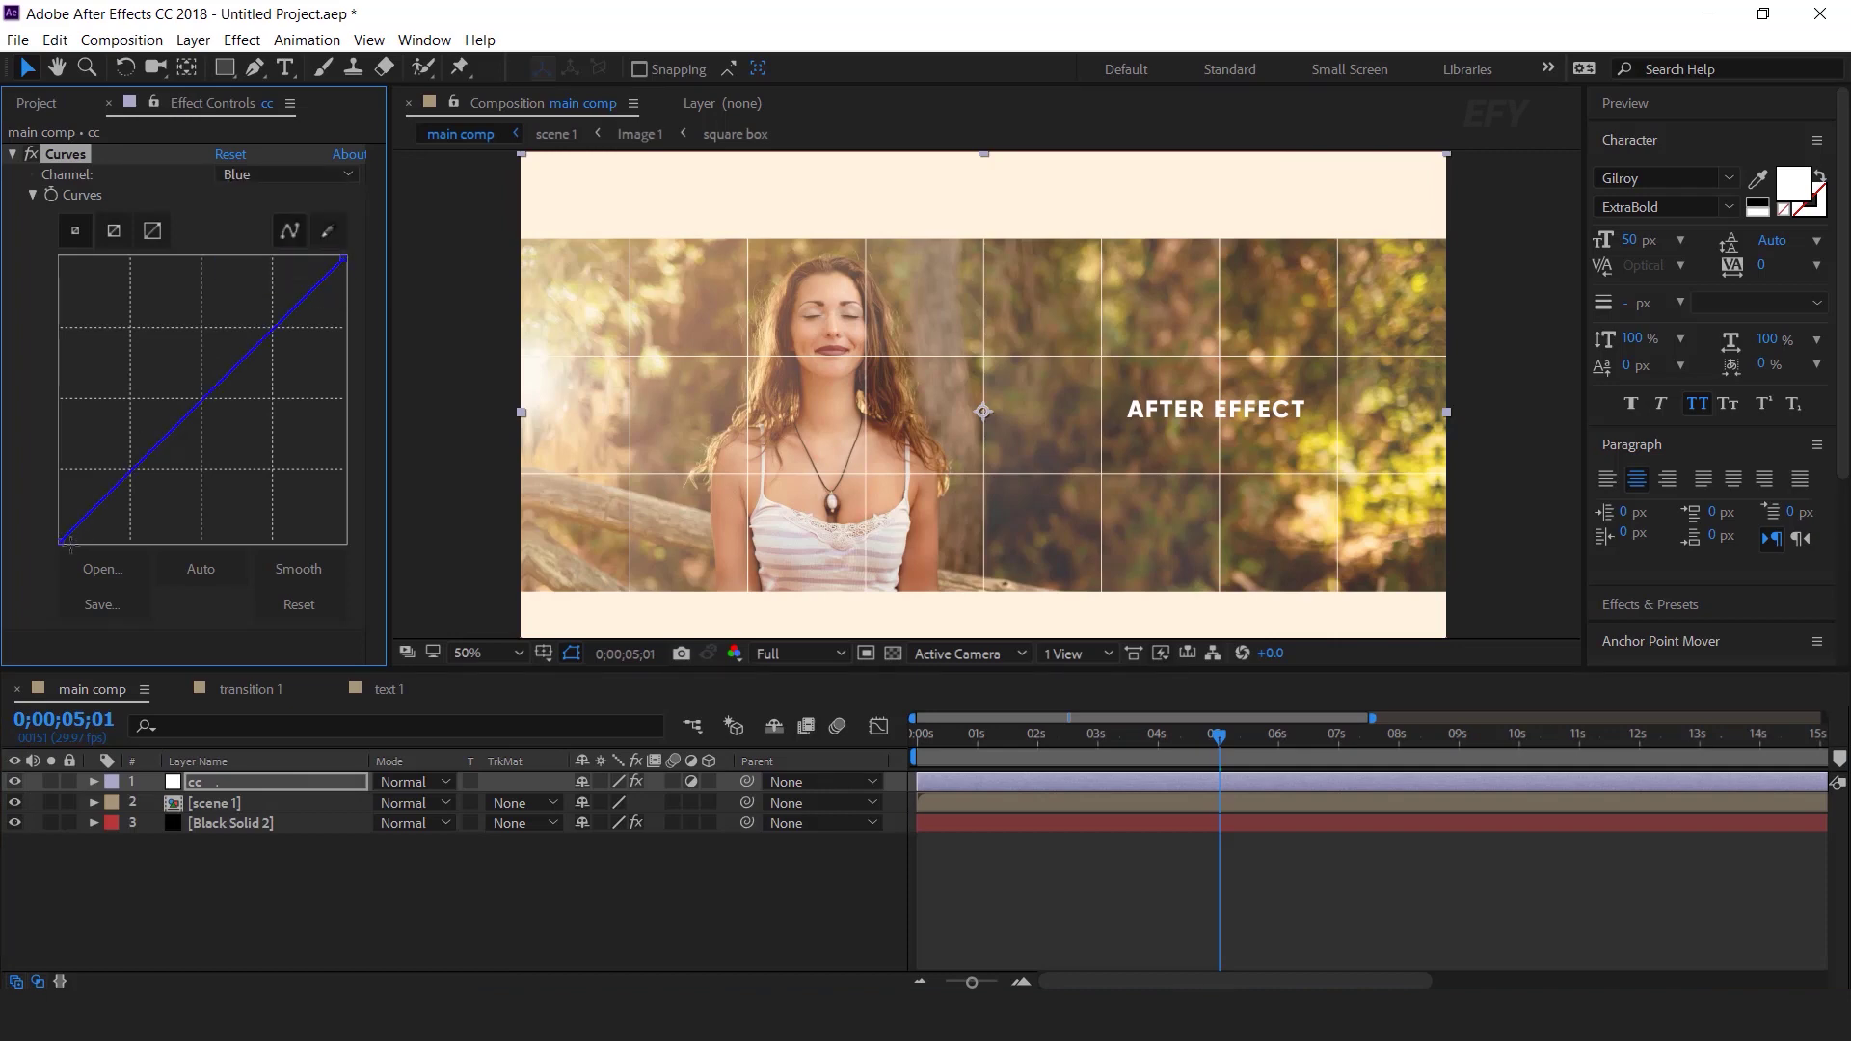
{"action": "left_click", "coordinate": [279, 175]}
{"action": "left_click", "coordinate": [264, 247]}
{"action": "left_click_drag", "start_coordinate": [60, 541], "coordinate": [81, 544]}
{"action": "left_click_drag", "start_coordinate": [345, 259], "coordinate": [382, 277]}
- Lower the highlight end of the RGB curve slightly on the cc layer, keeping its shadow point at black
{"action": "left_click", "coordinate": [294, 175]}
{"action": "left_click", "coordinate": [295, 175]}
{"action": "left_click", "coordinate": [280, 175]}
{"action": "left_click", "coordinate": [263, 198]}
{"action": "left_click_drag", "start_coordinate": [61, 541], "coordinate": [61, 529]}
{"action": "left_click_drag", "start_coordinate": [344, 260], "coordinate": [365, 275]}
{"action": "left_click_drag", "start_coordinate": [63, 537], "coordinate": [62, 541]}
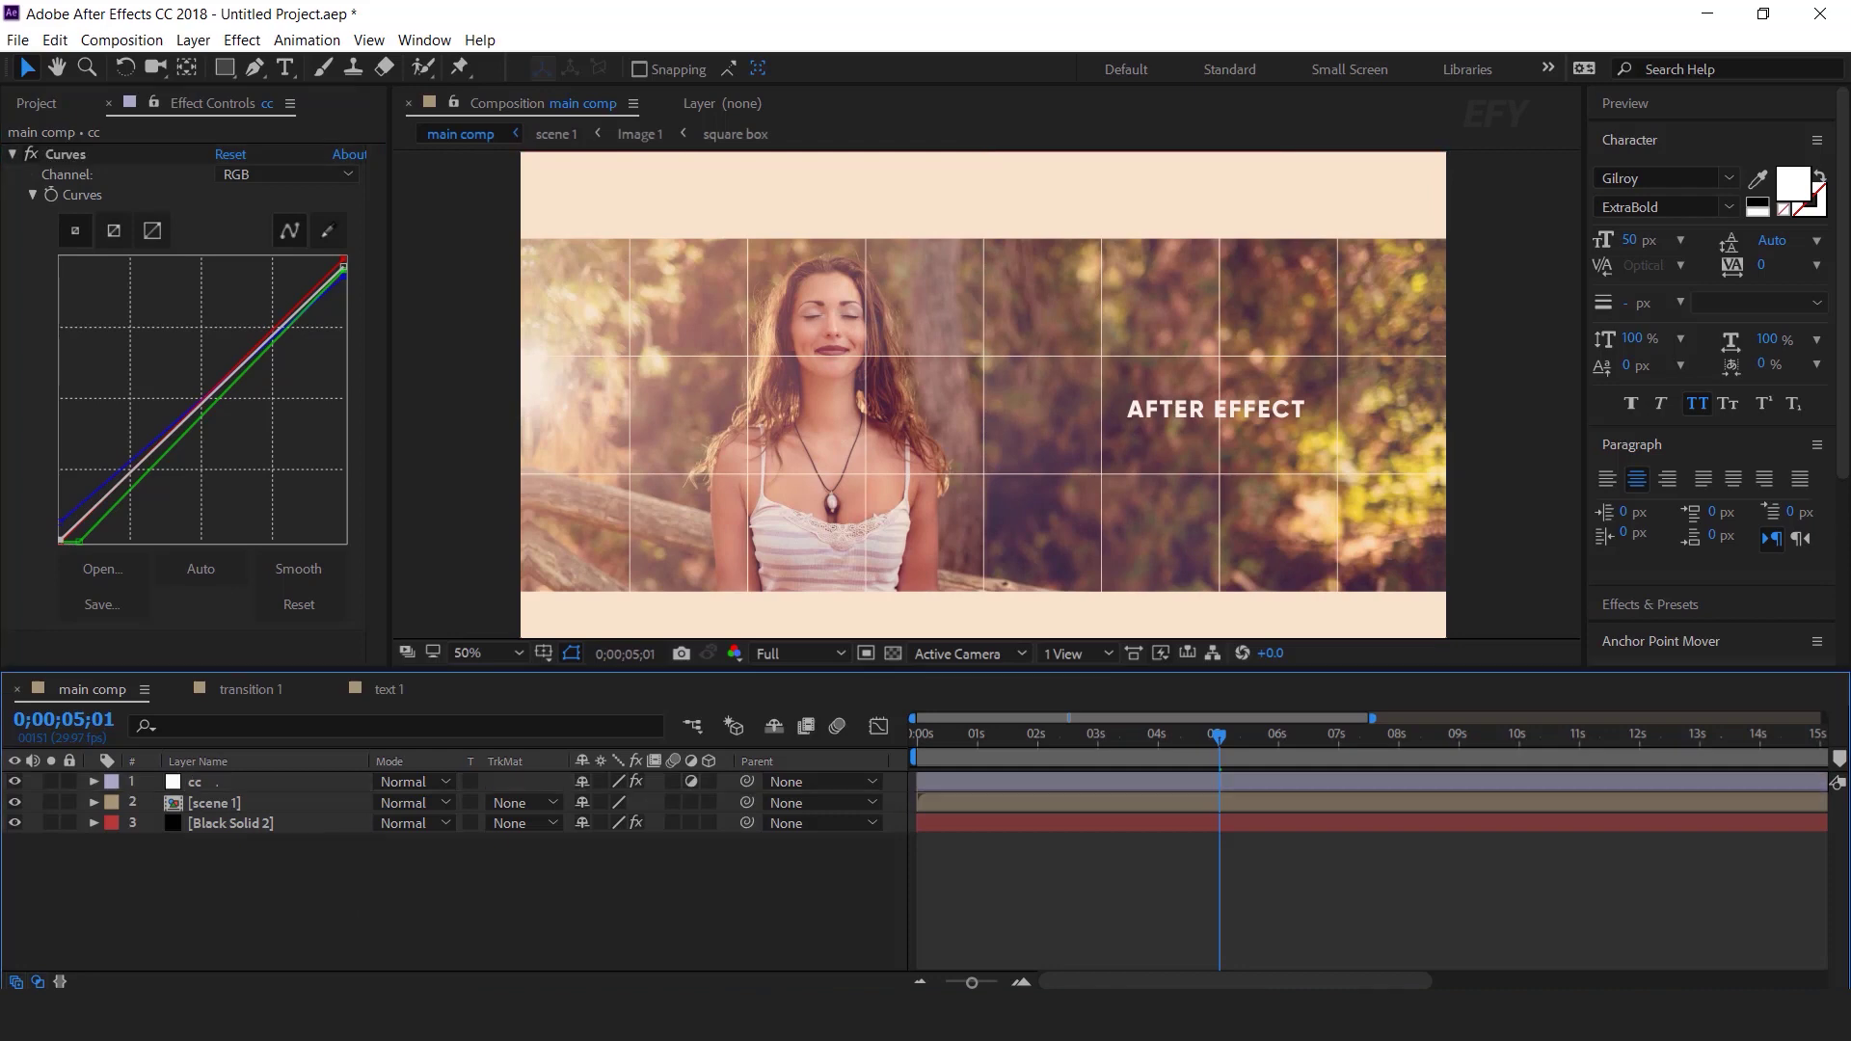
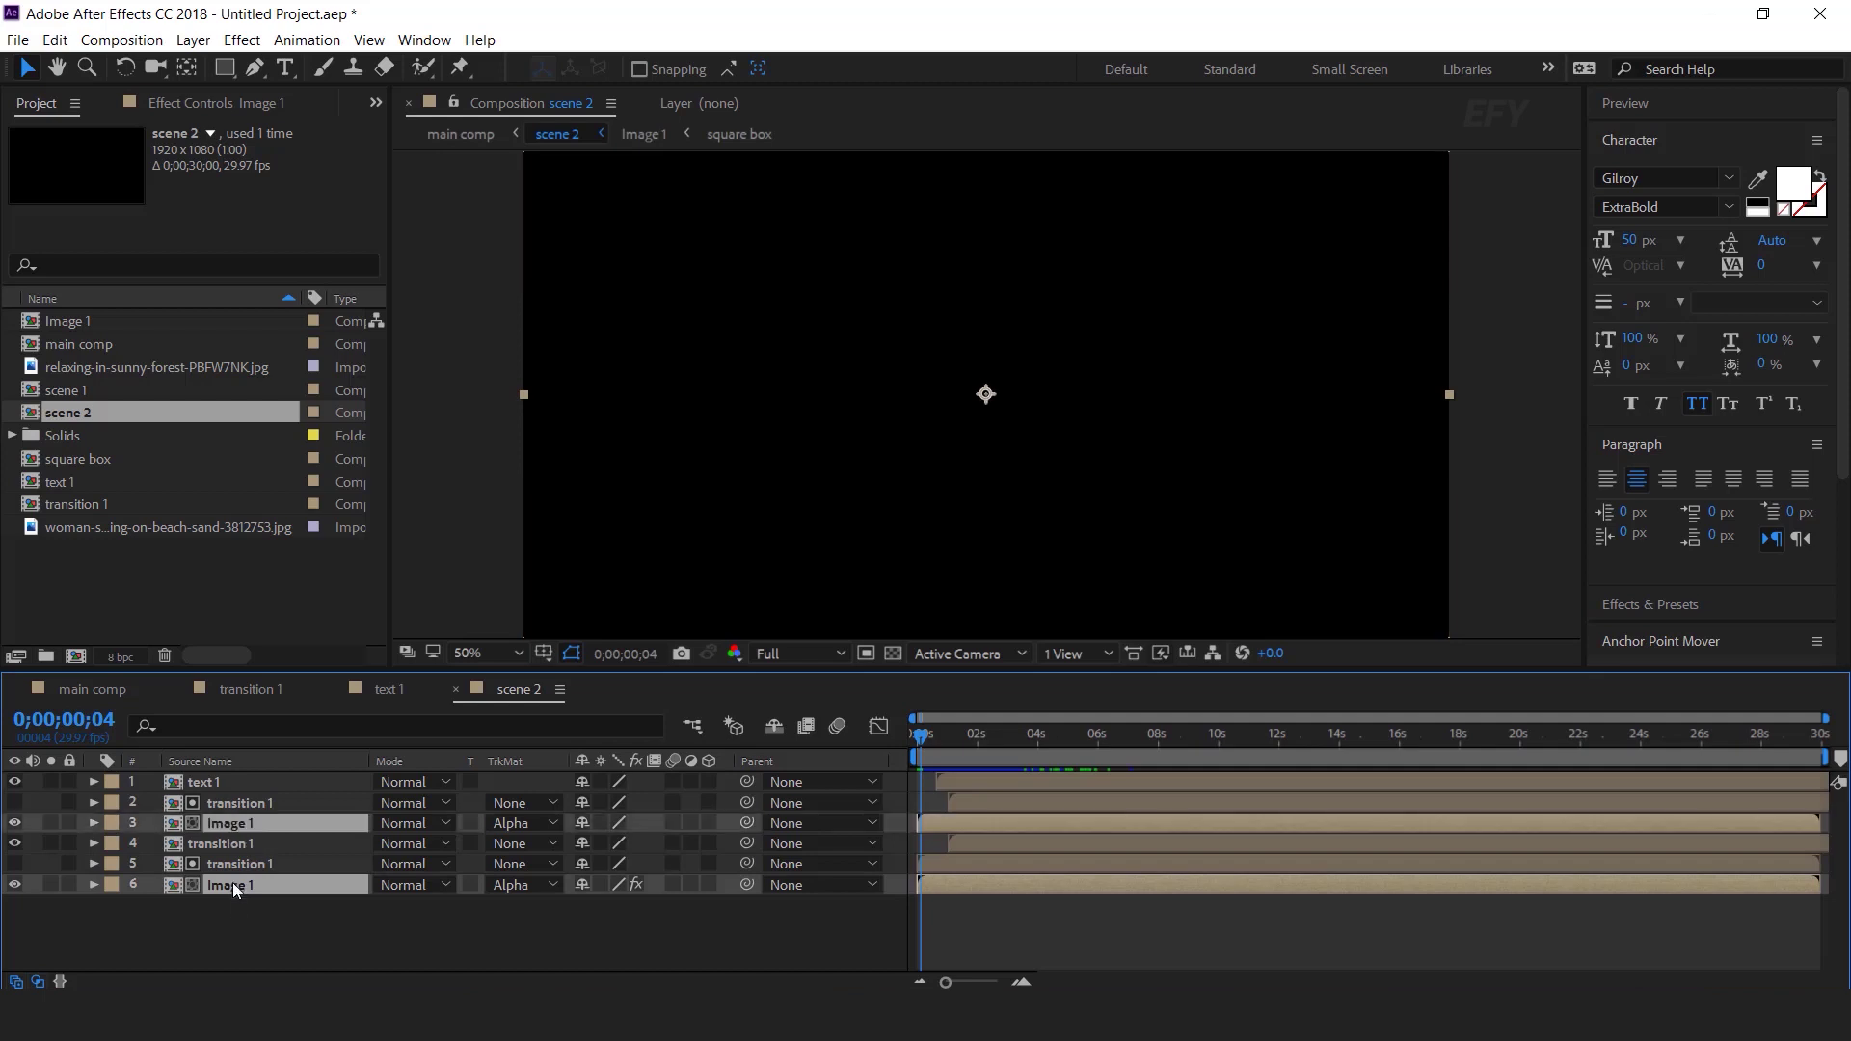
- Duplicate the Image 1 composition as Image 2 and replace both Image 1 layers in scene 2 with it
{"action": "left_click", "coordinate": [141, 575]}
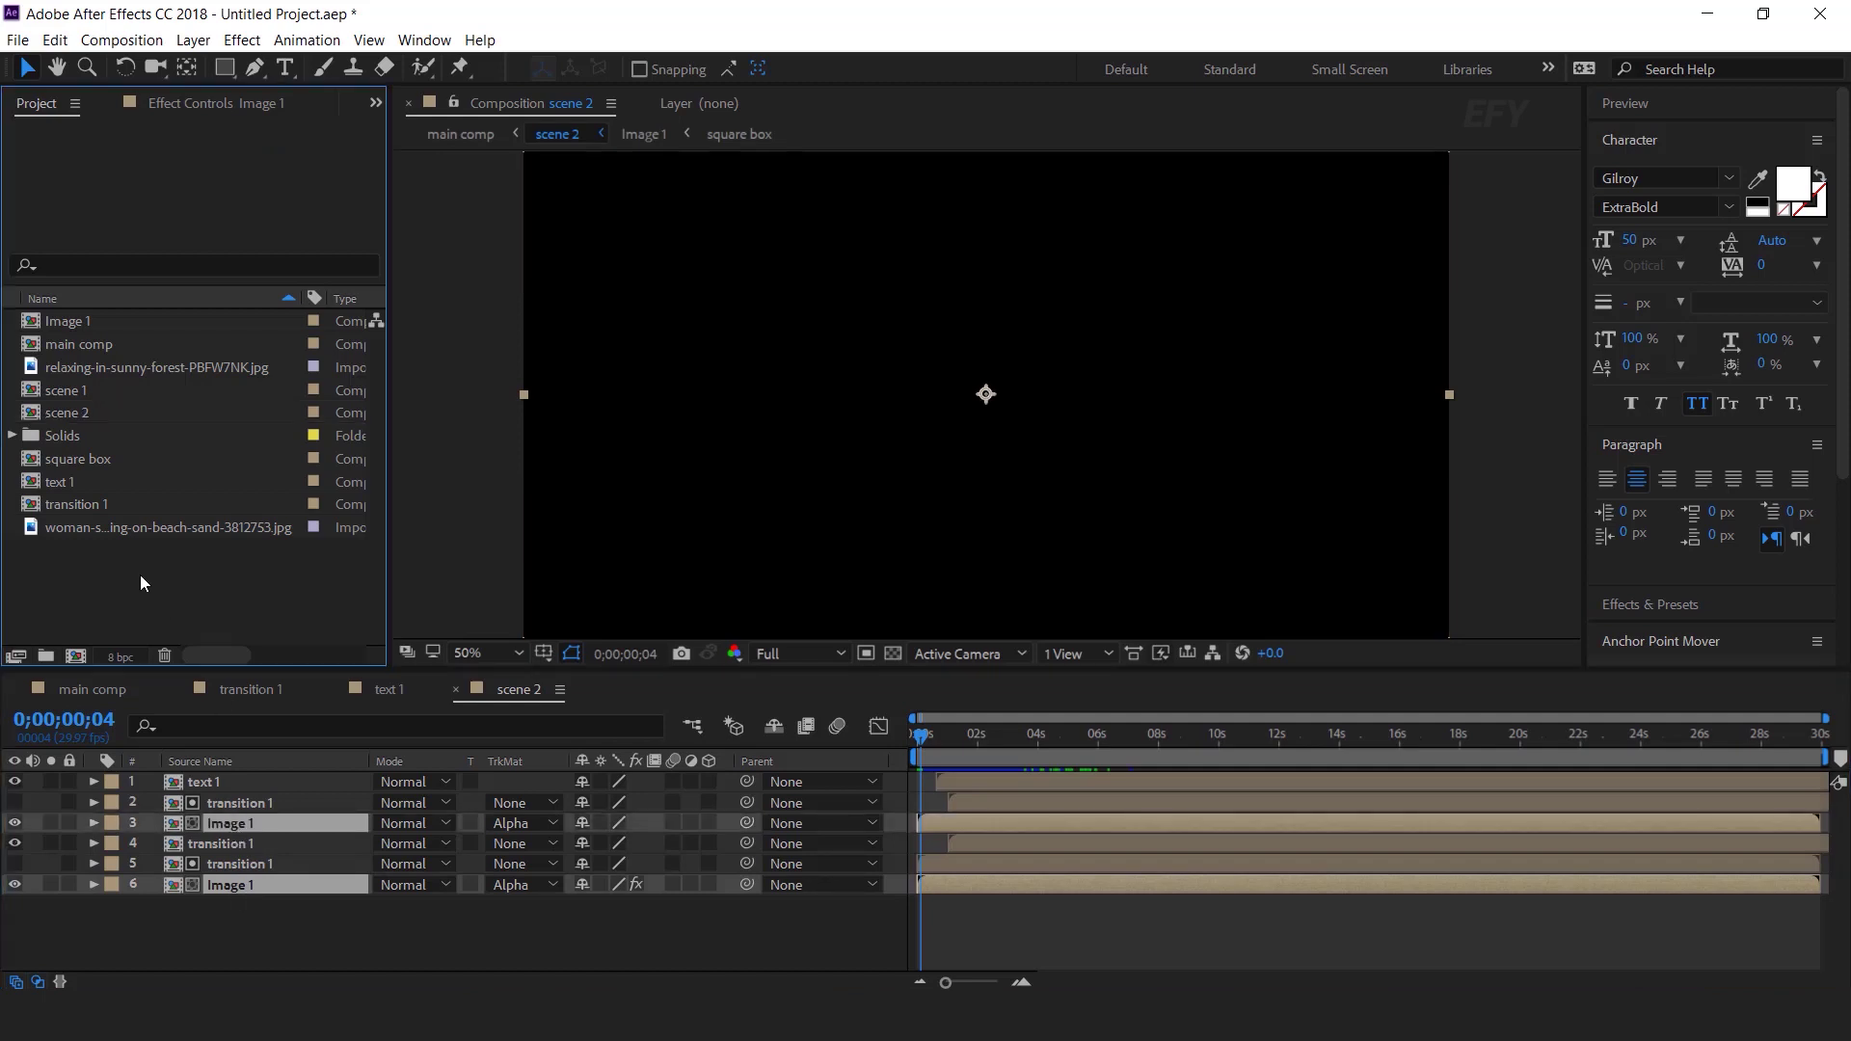
{"action": "left_click", "coordinate": [105, 324]}
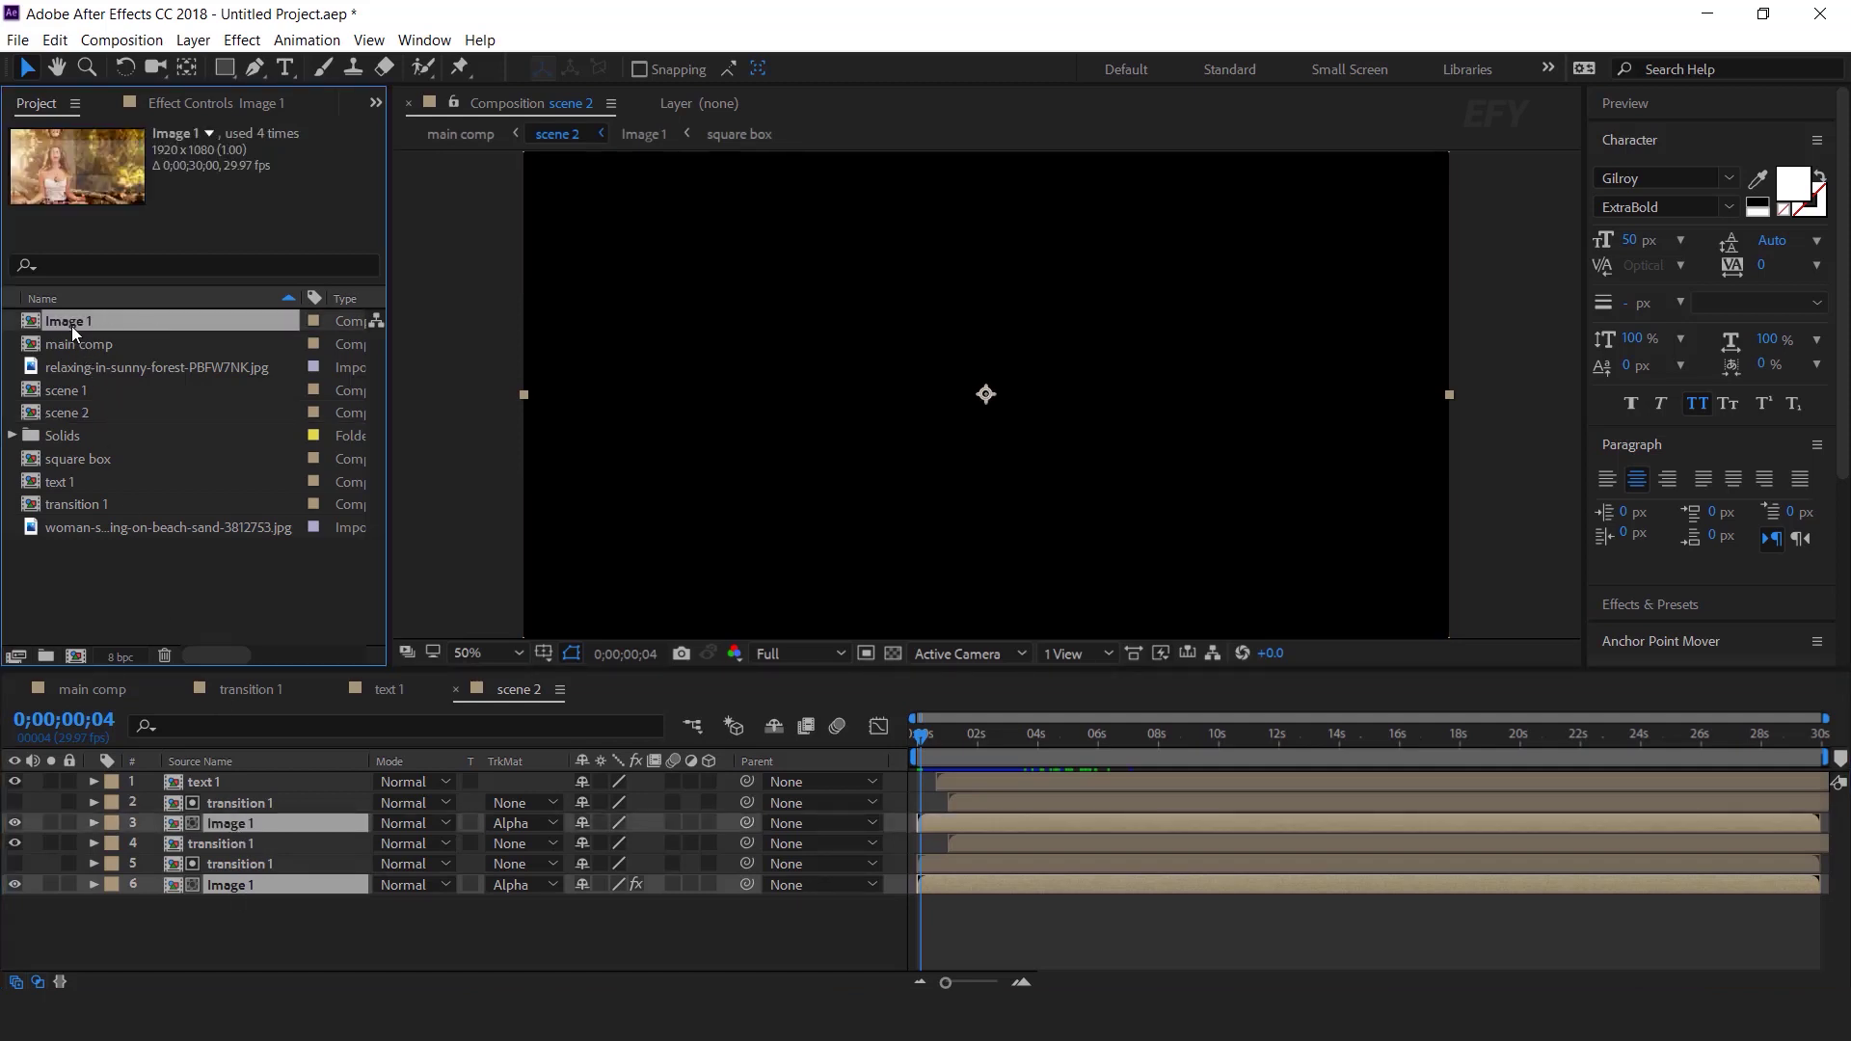
{"action": "key", "text": "ctrl+d"}
{"action": "left_click_drag", "start_coordinate": [62, 342], "coordinate": [324, 732]}
{"action": "left_click_drag", "start_coordinate": [245, 820], "coordinate": [247, 825]}
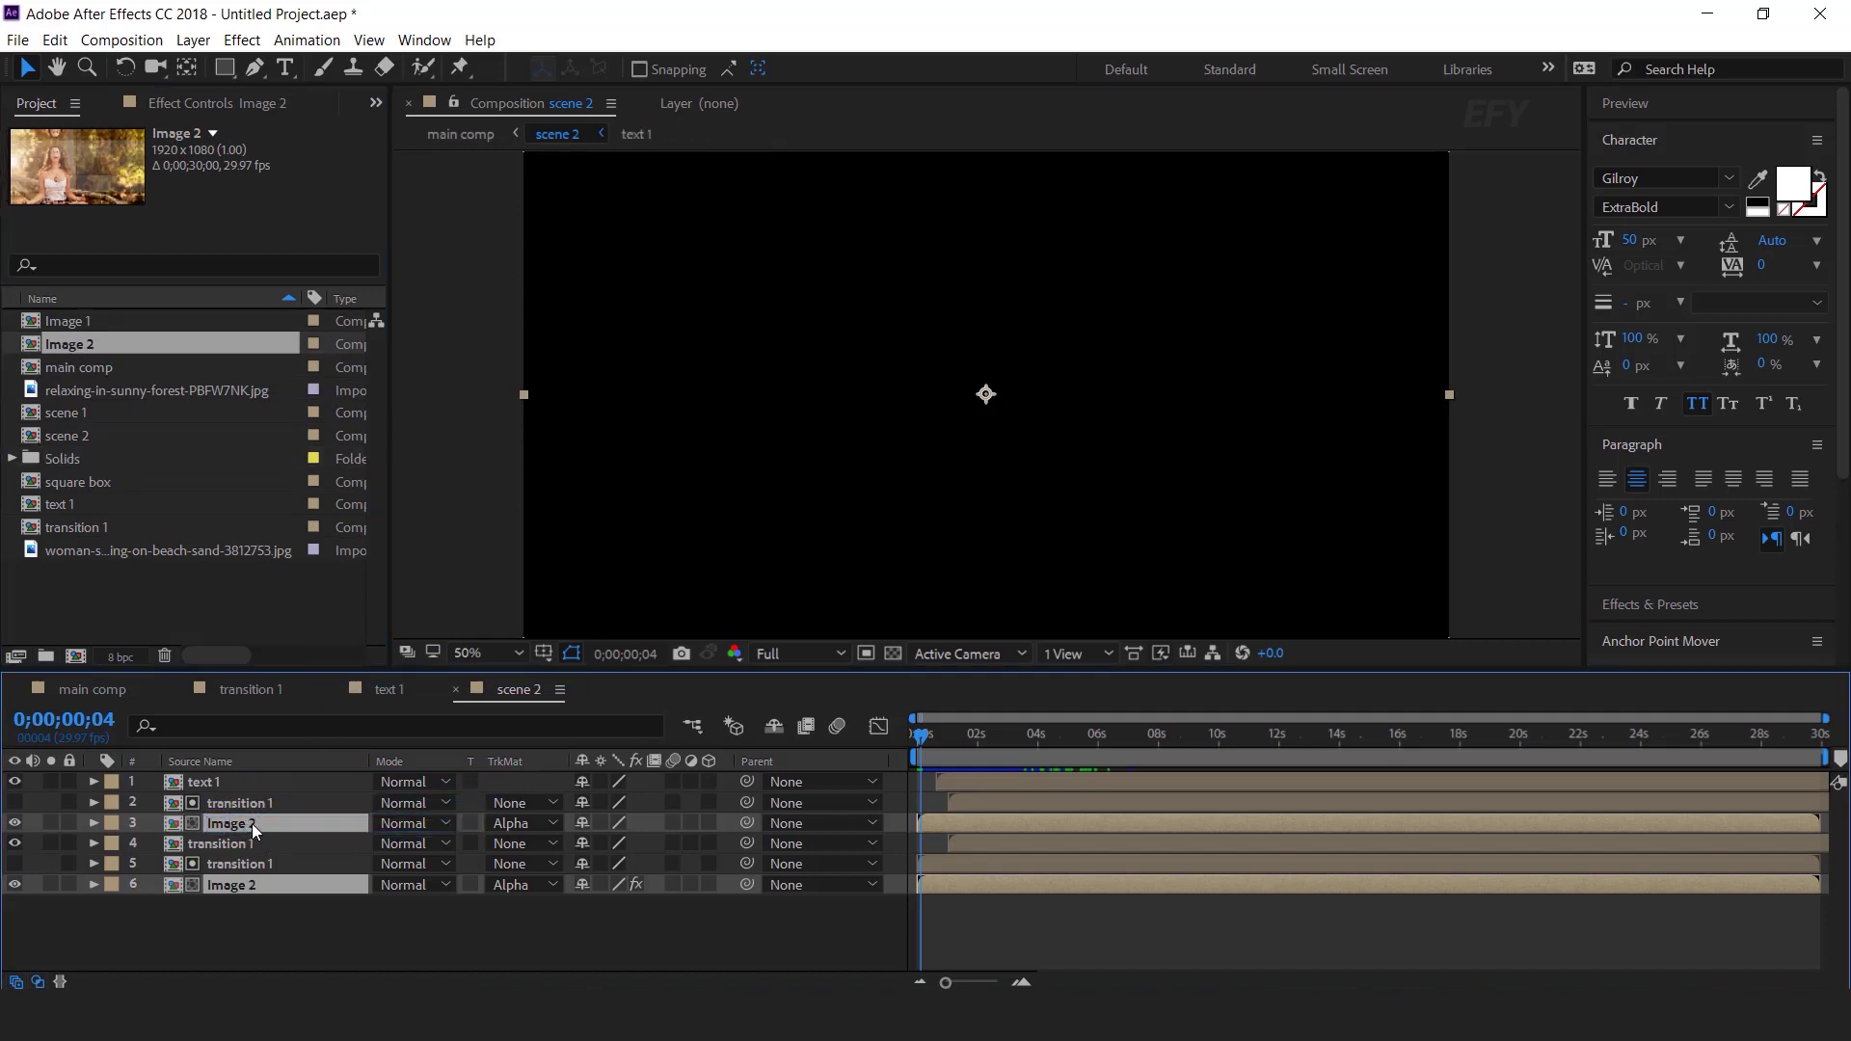
- Replace the forest photo in the Image 2 composition with the woman-smiling beach photo and move it up to reframe the woman
{"action": "left_click", "coordinate": [246, 887]}
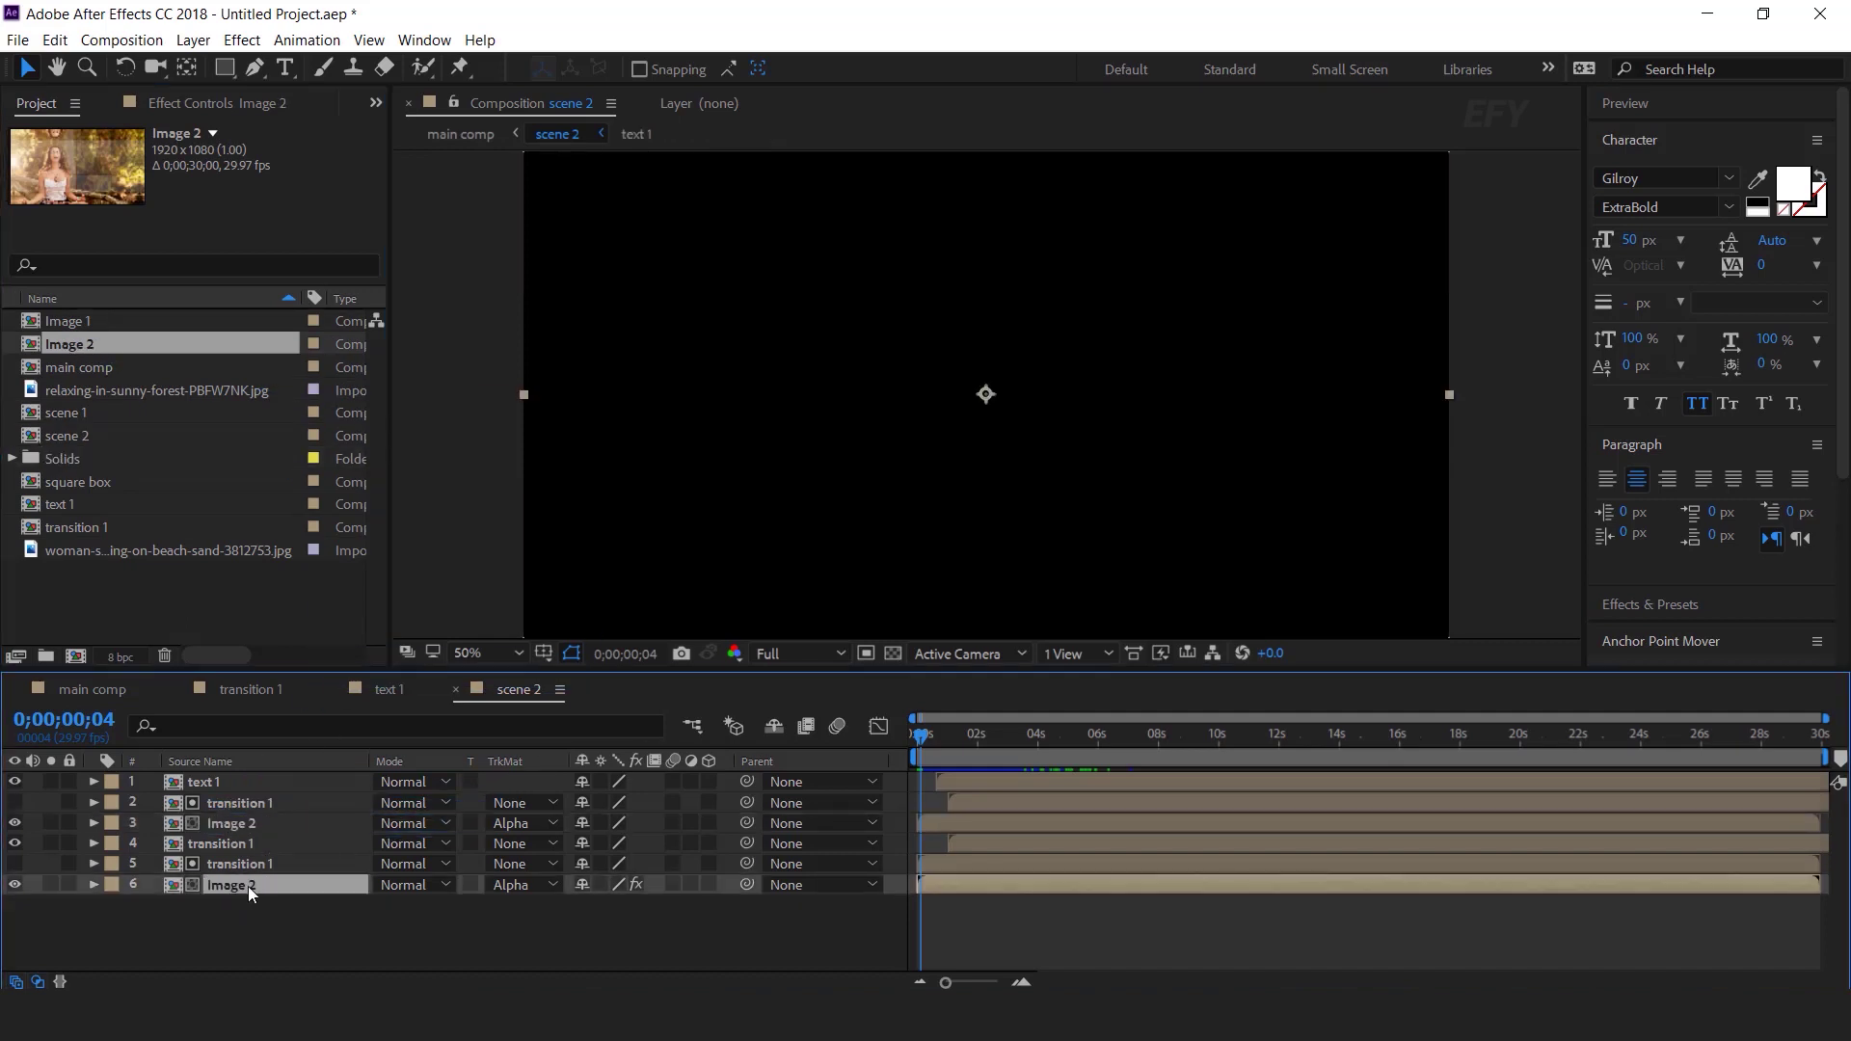
{"action": "double_click", "coordinate": [247, 887]}
{"action": "left_click", "coordinate": [273, 802]}
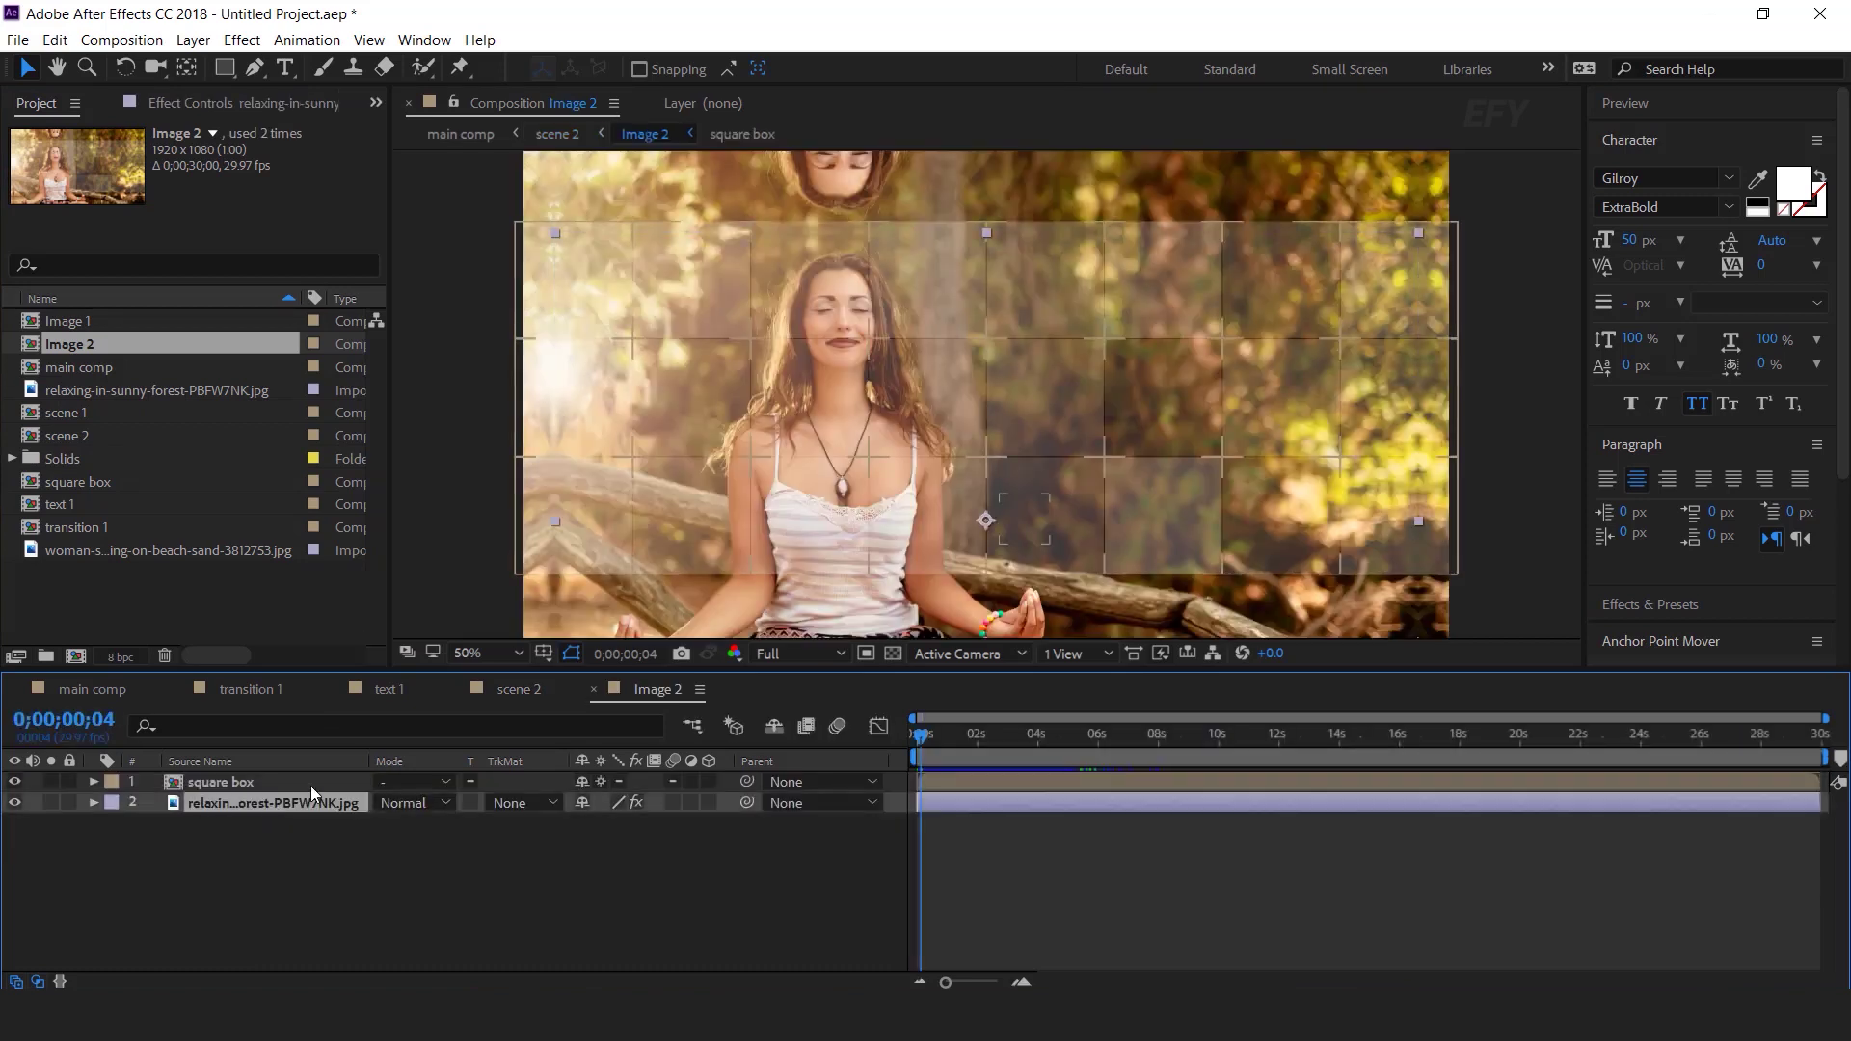
{"action": "left_click", "coordinate": [92, 551]}
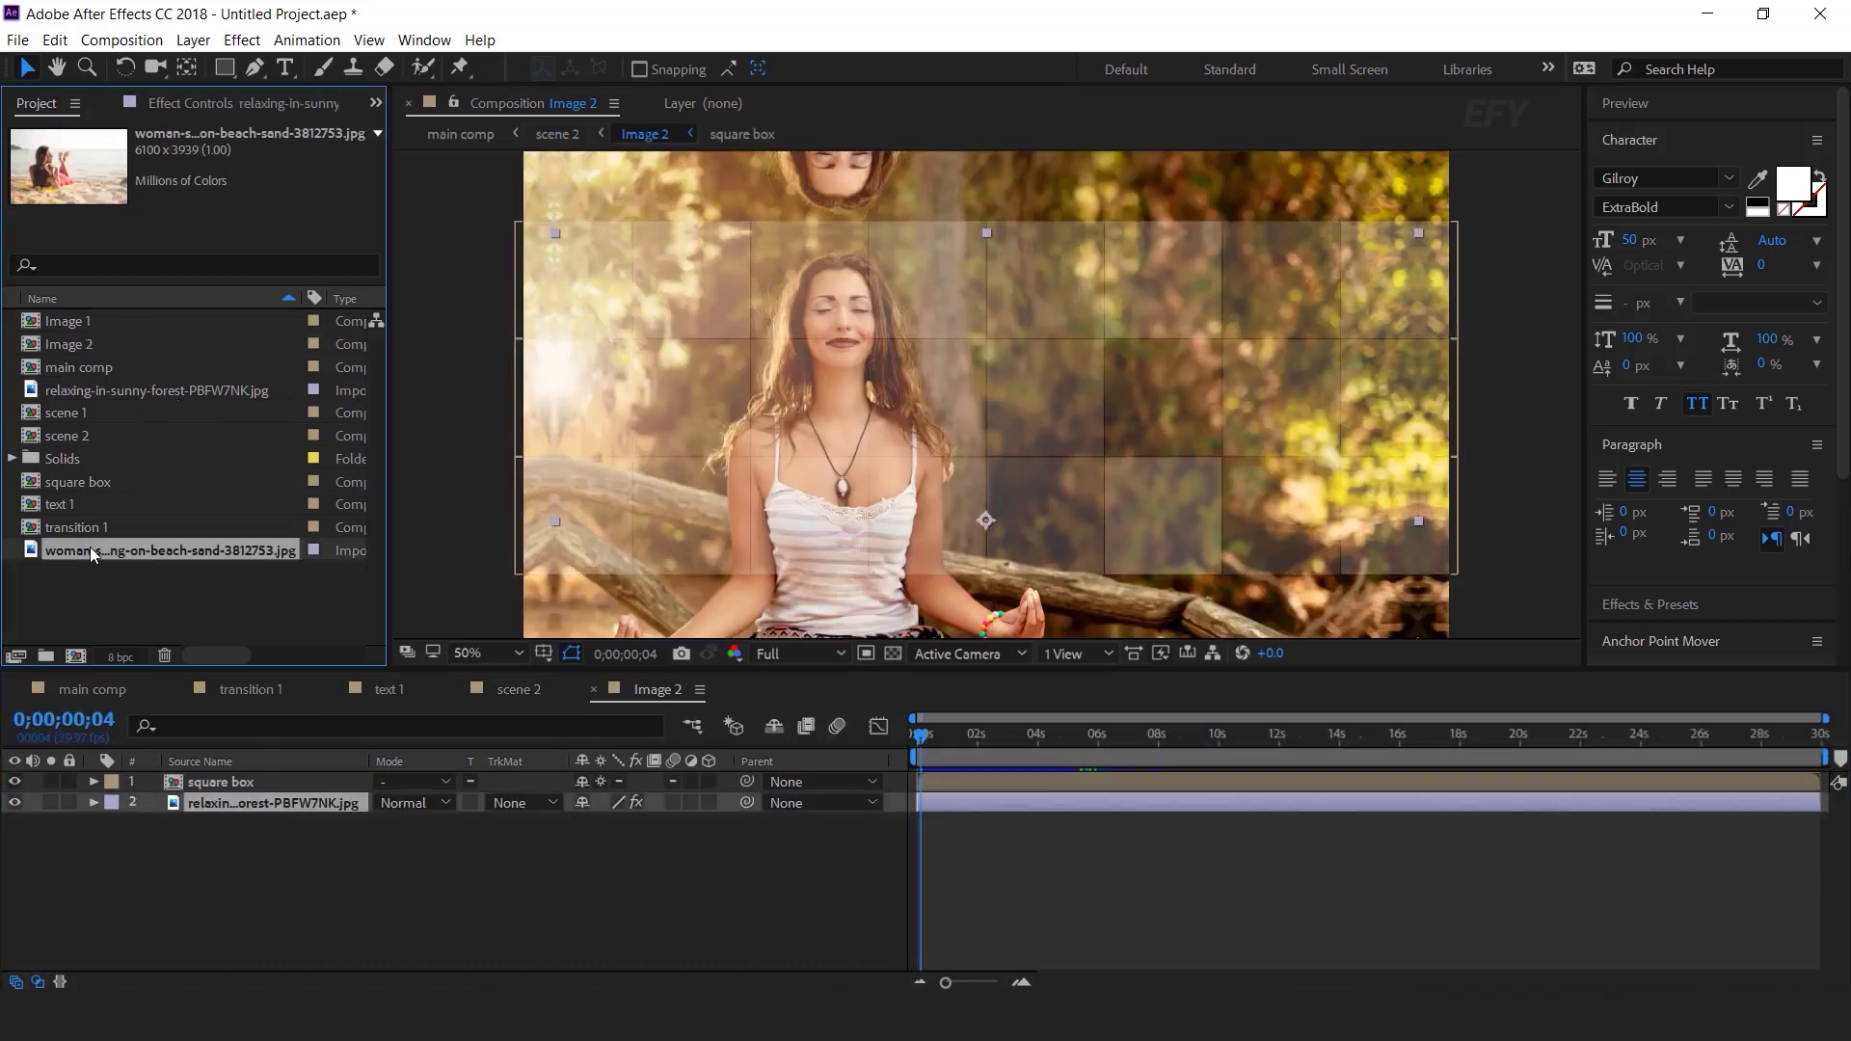
{"action": "left_click_drag", "start_coordinate": [264, 805], "coordinate": [264, 805]}
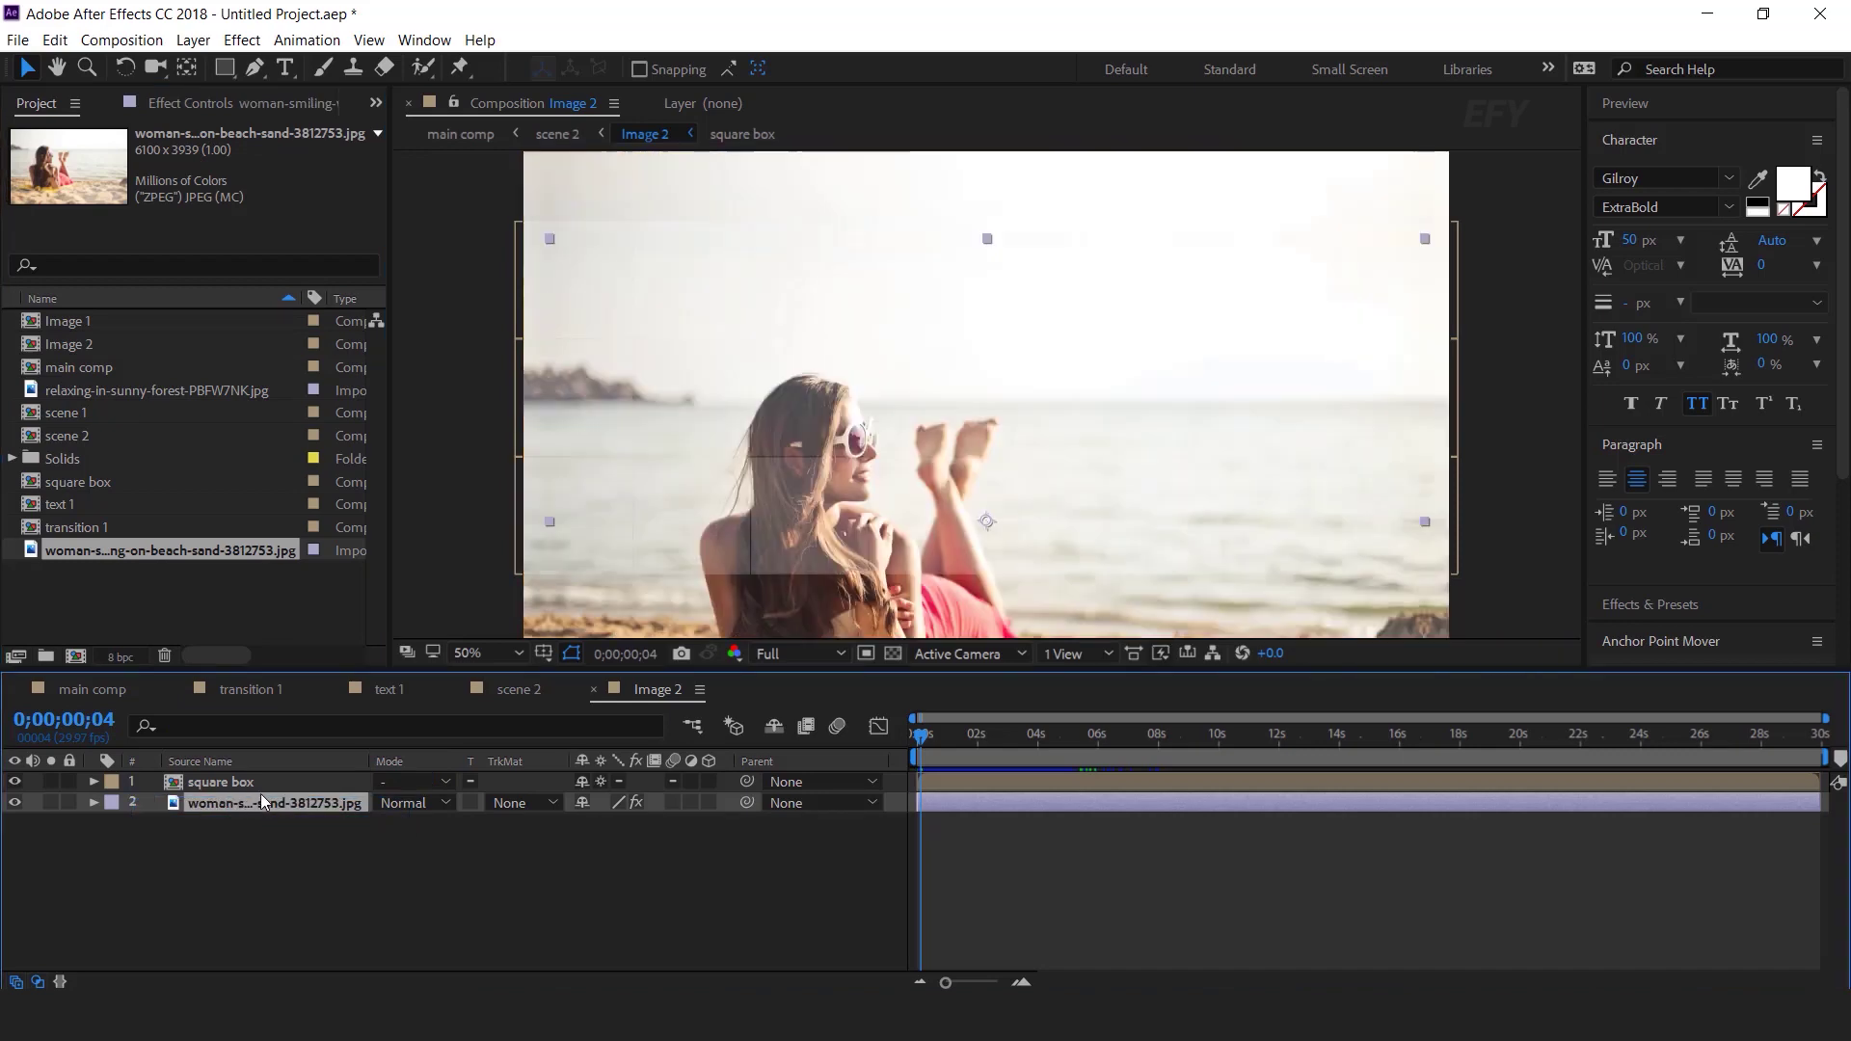
{"action": "key", "text": "comma"}
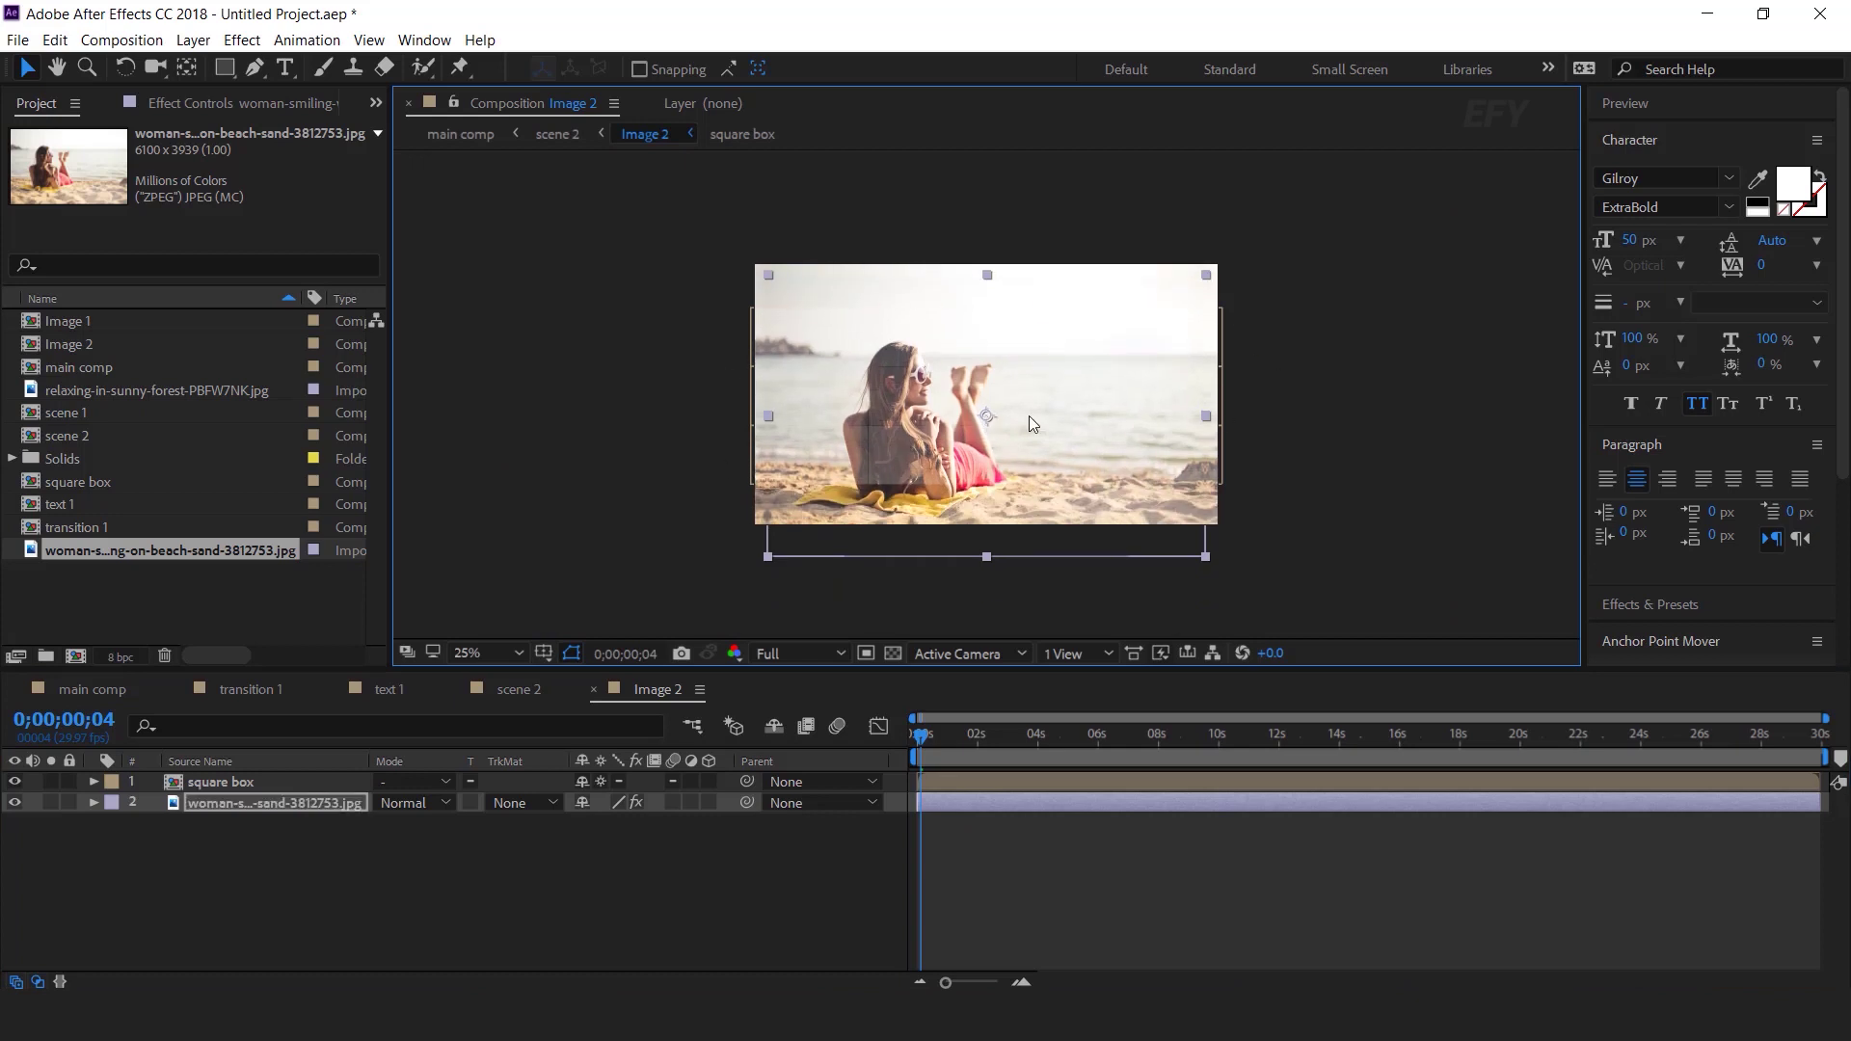
{"action": "key", "text": "period"}
{"action": "left_click_drag", "start_coordinate": [989, 437], "coordinate": [986, 391]}
{"action": "left_click", "coordinate": [556, 847]}
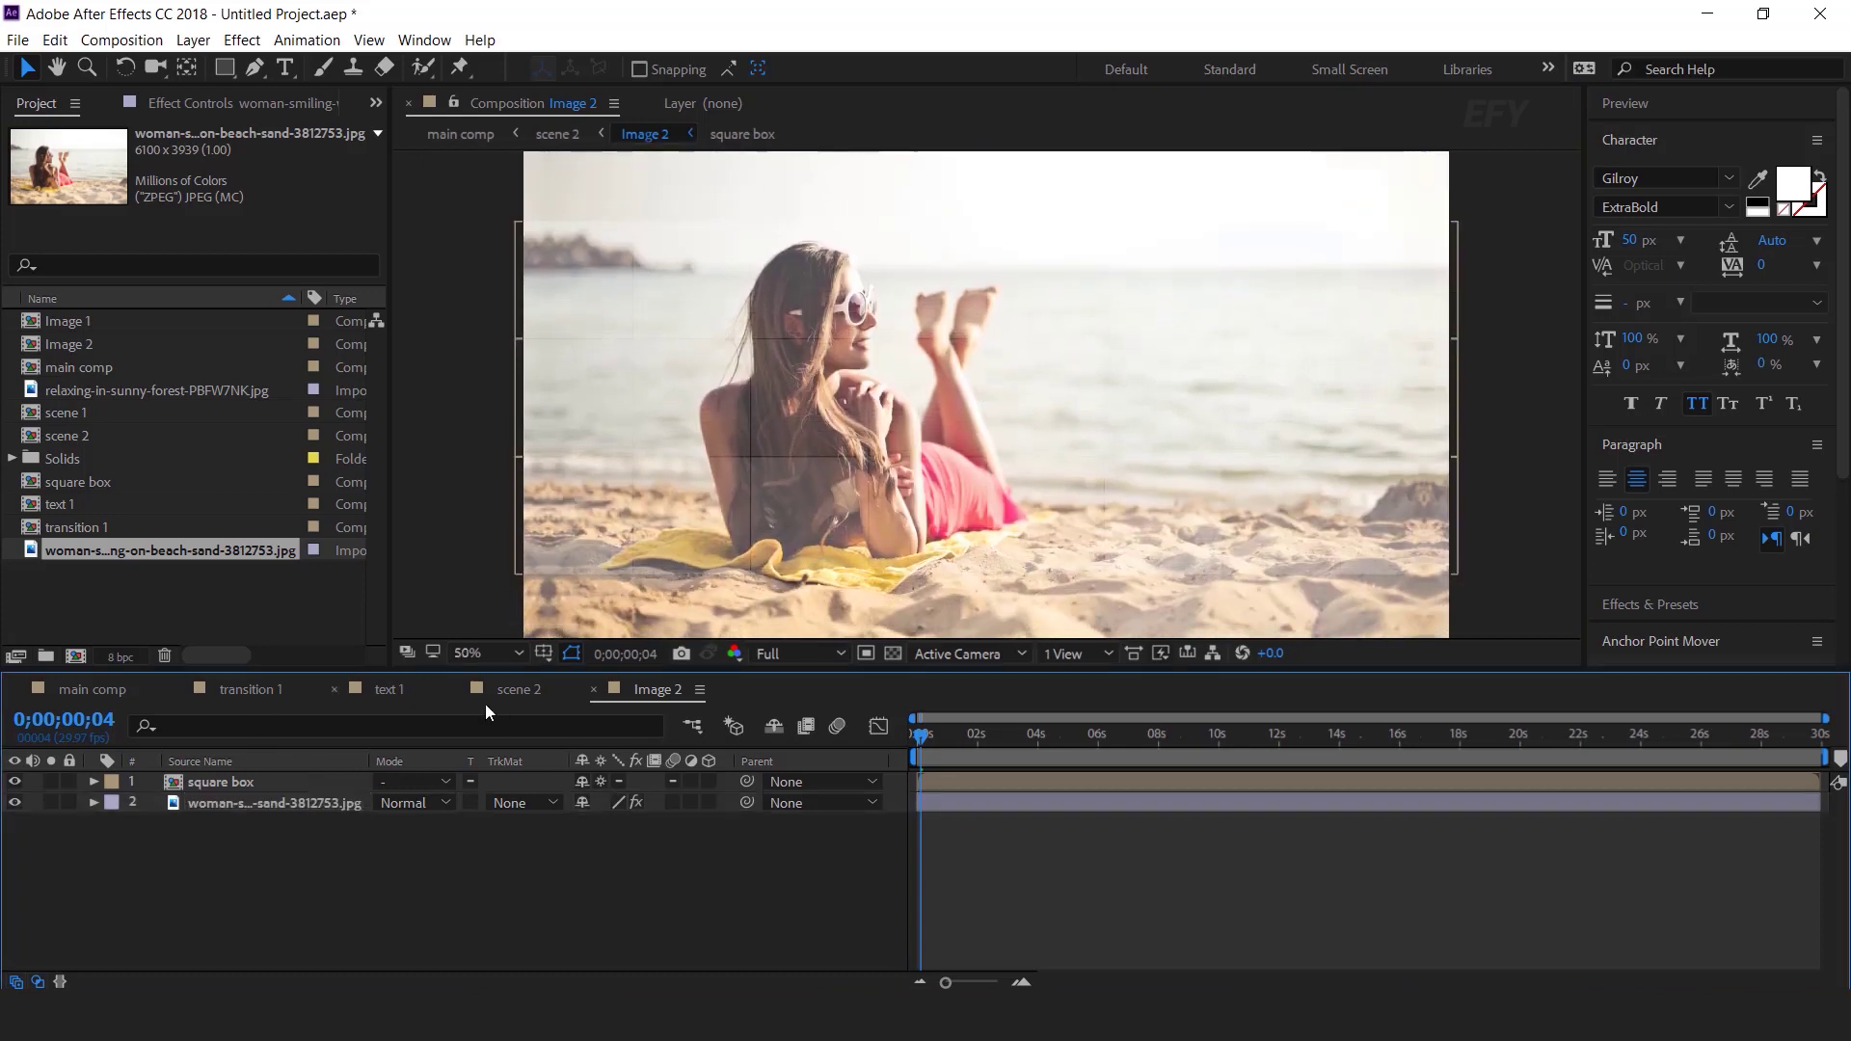
- Duplicate the transition 1 composition as transition 2 and replace all three transition 1 layers in scene 2 with it
{"action": "left_click", "coordinate": [522, 687]}
{"action": "left_click_drag", "start_coordinate": [933, 736], "coordinate": [1125, 733]}
{"action": "key", "text": "ctrl+shift+a"}
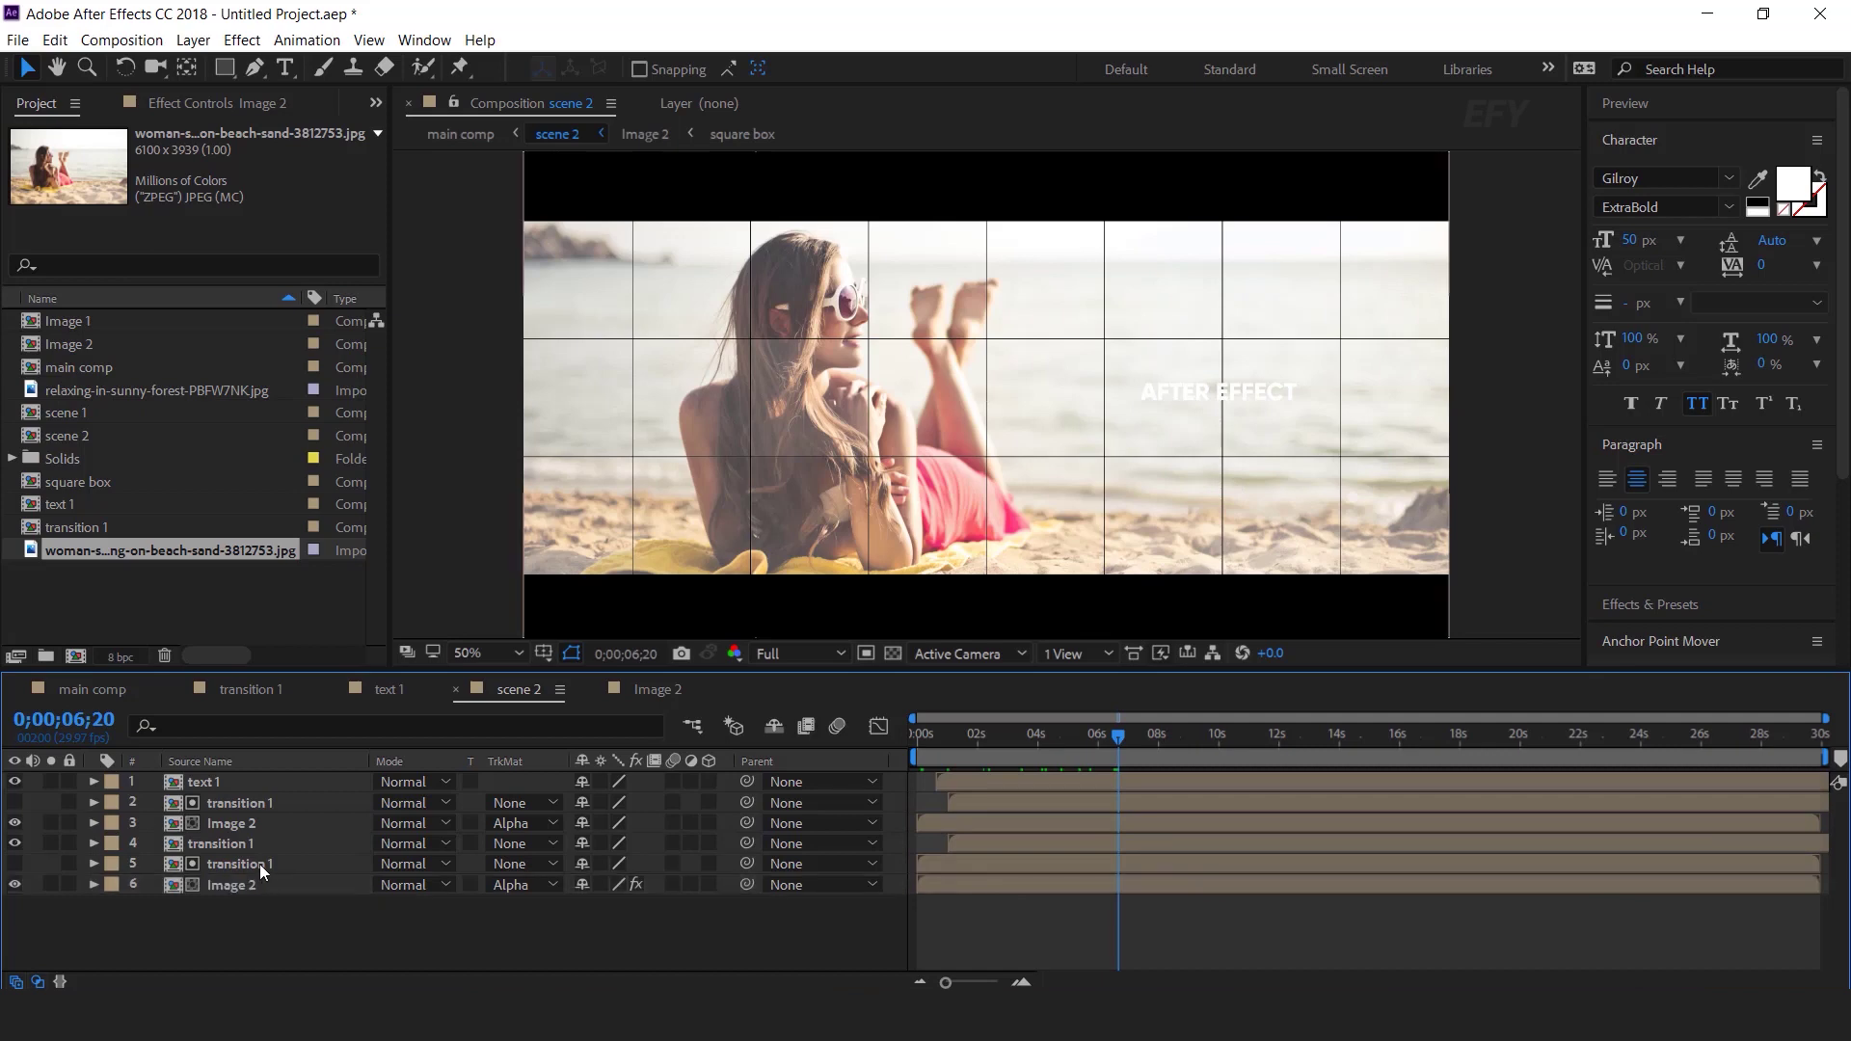
{"action": "left_click", "coordinate": [239, 847]}
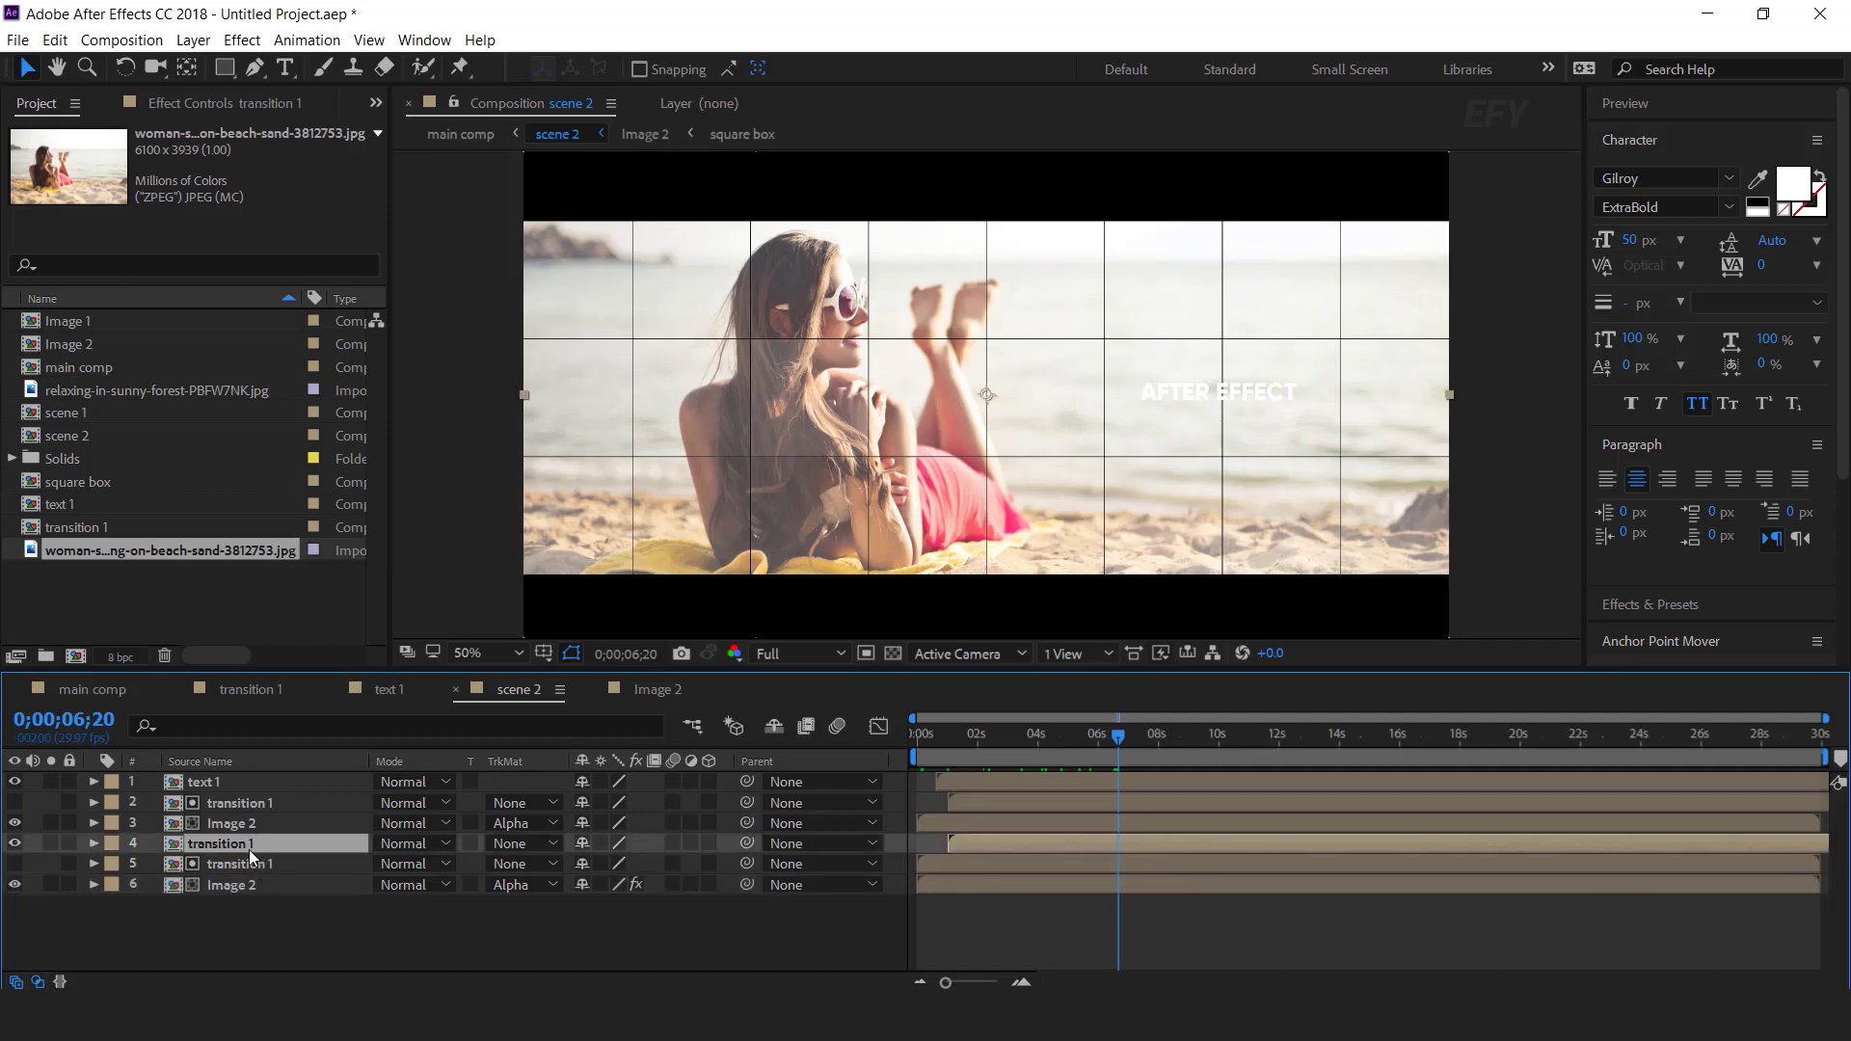
{"action": "left_click", "coordinate": [78, 582]}
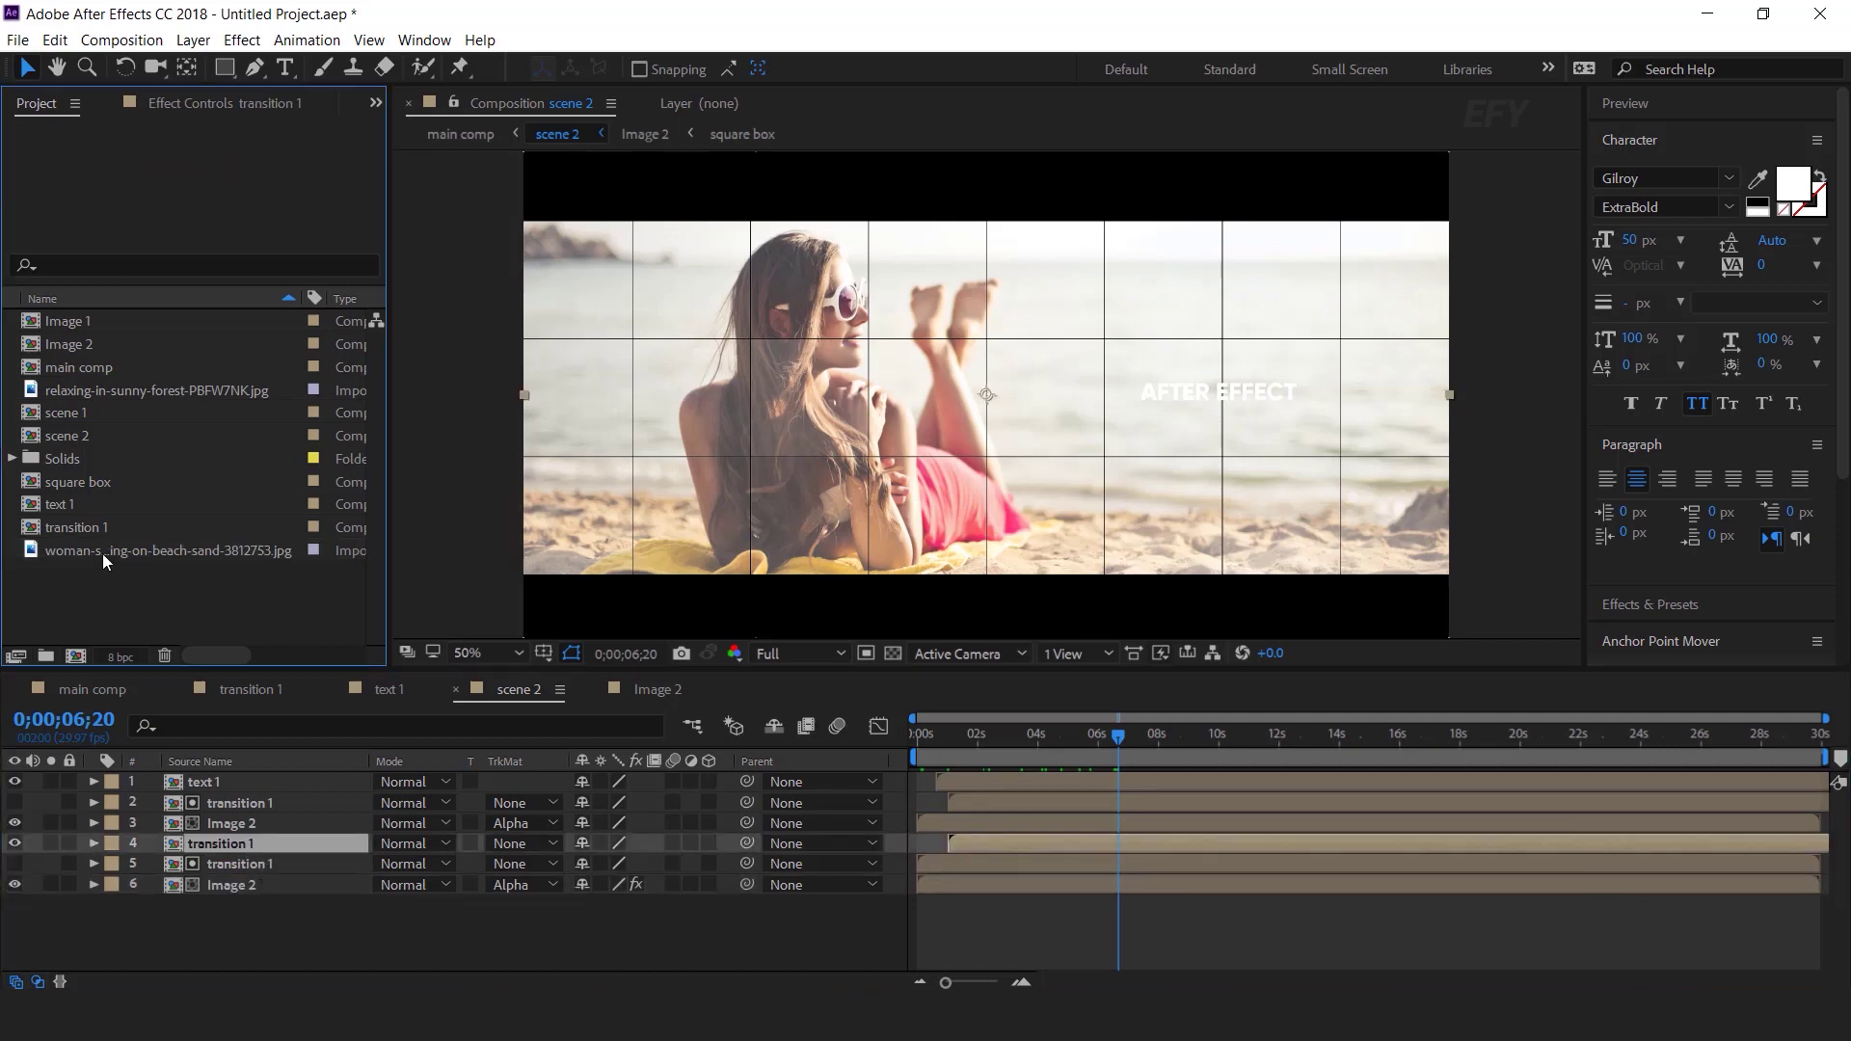
{"action": "left_click", "coordinate": [260, 868]}
{"action": "left_click", "coordinate": [240, 847], "text": "ctrl"}
{"action": "left_click", "coordinate": [260, 803], "text": "ctrl"}
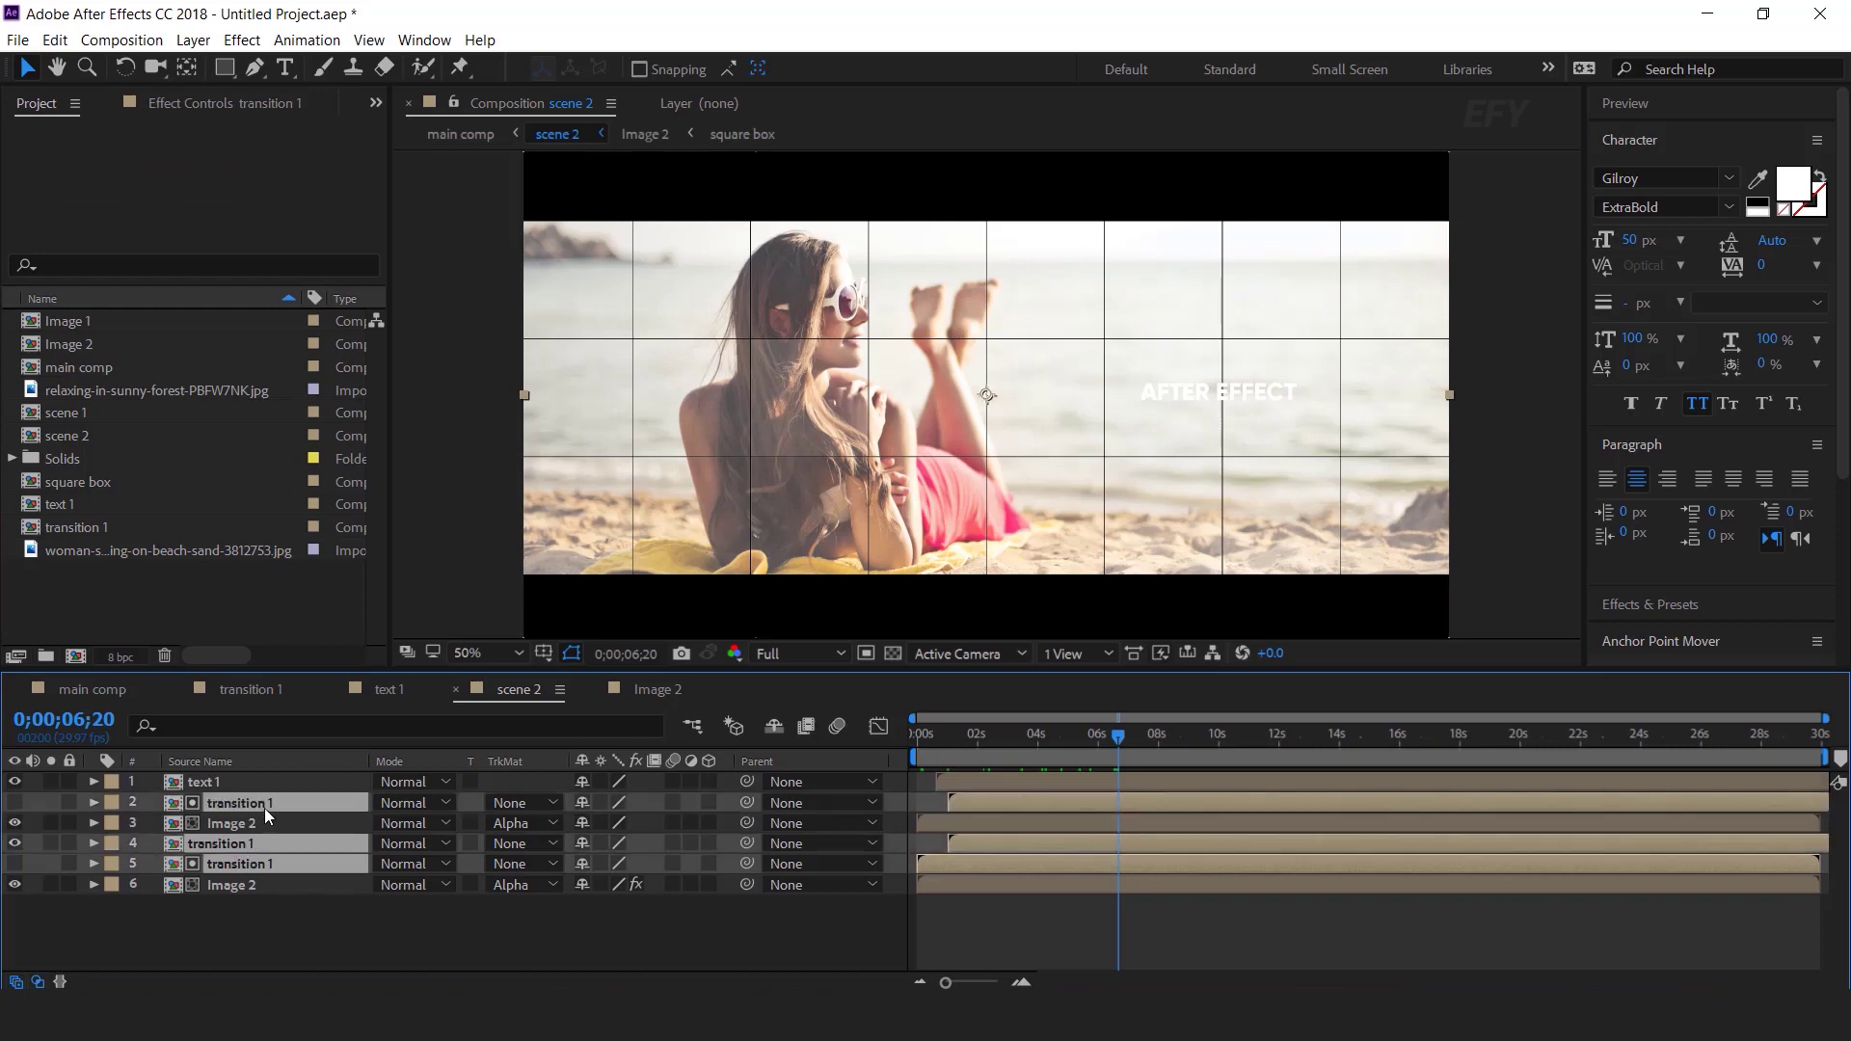
{"action": "left_click", "coordinate": [94, 530]}
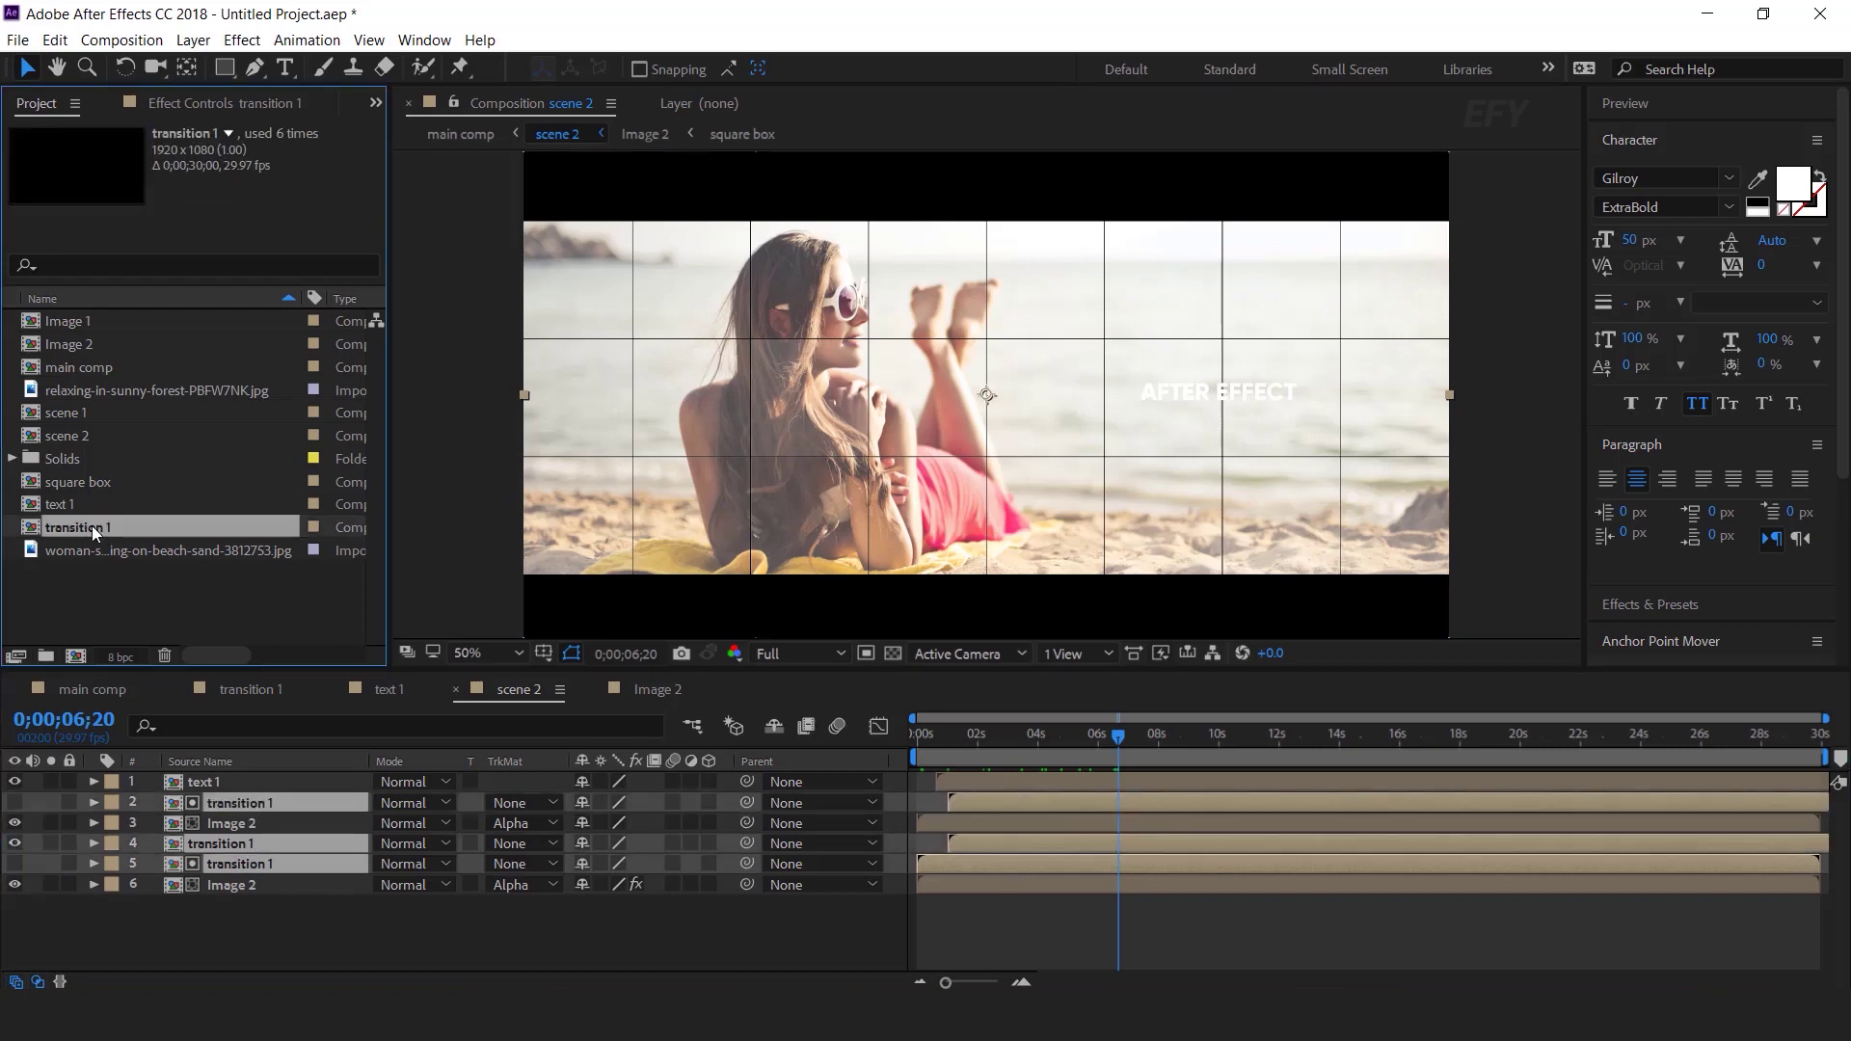
{"action": "key", "text": "ctrl+d"}
{"action": "left_click_drag", "start_coordinate": [160, 548], "coordinate": [253, 812]}
{"action": "left_click", "coordinate": [277, 954]}
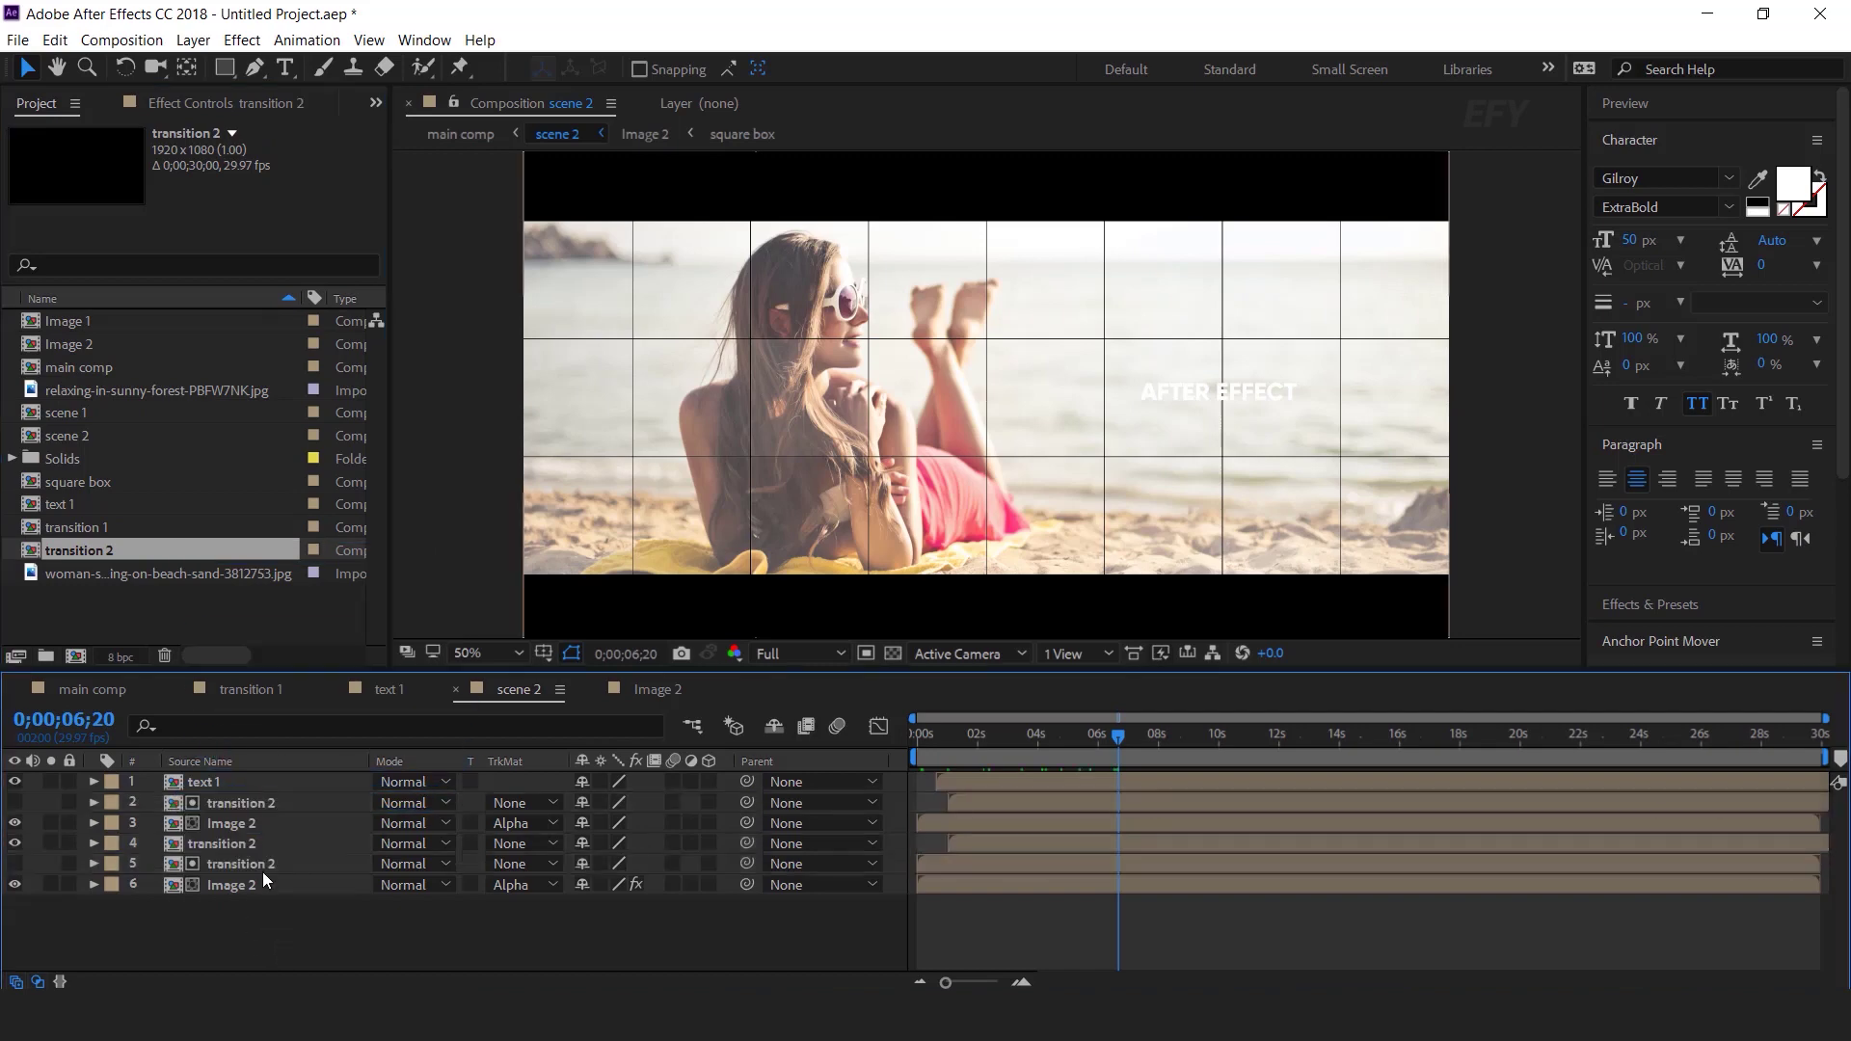
- Open transition 2 and align all its layers to start at 0;00;00;00
{"action": "double_click", "coordinate": [249, 844]}
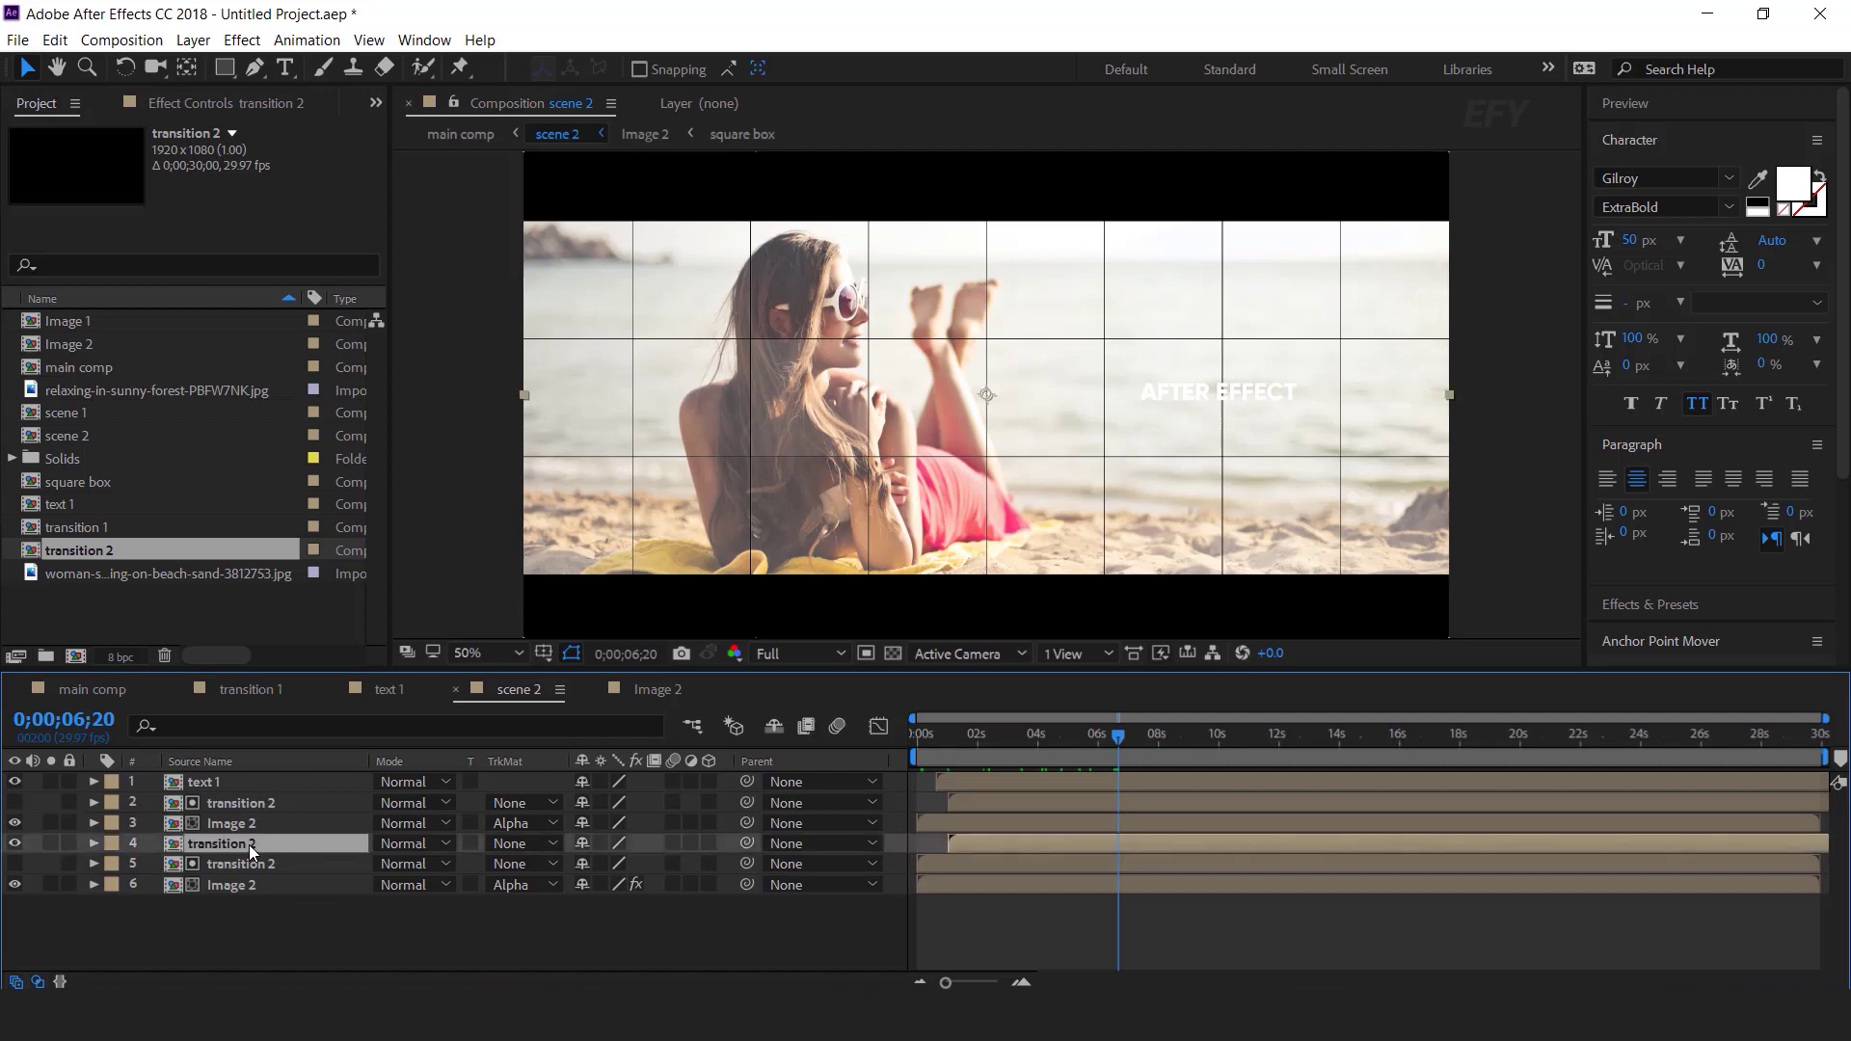
{"action": "key", "text": "ctrl+a"}
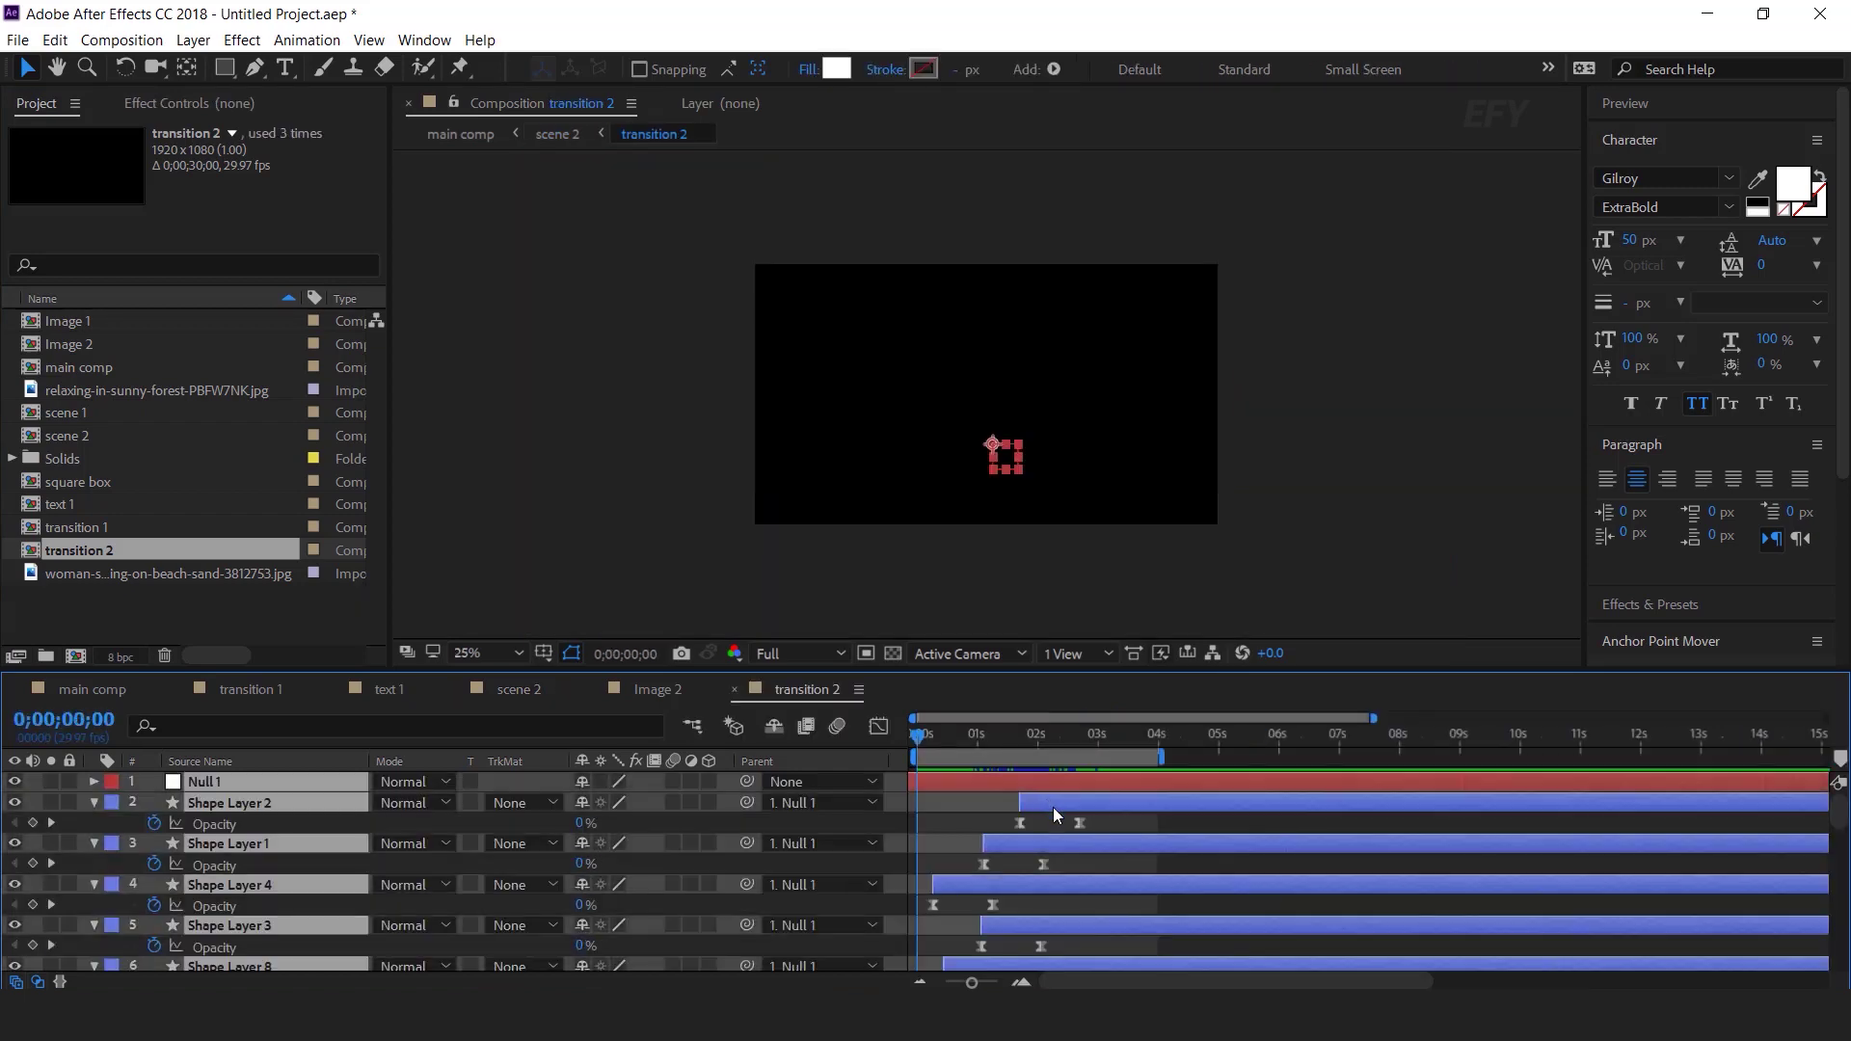
{"action": "key", "text": "bracketleft"}
{"action": "left_click_drag", "start_coordinate": [928, 738], "coordinate": [1032, 744]}
{"action": "left_click", "coordinate": [1287, 457]}
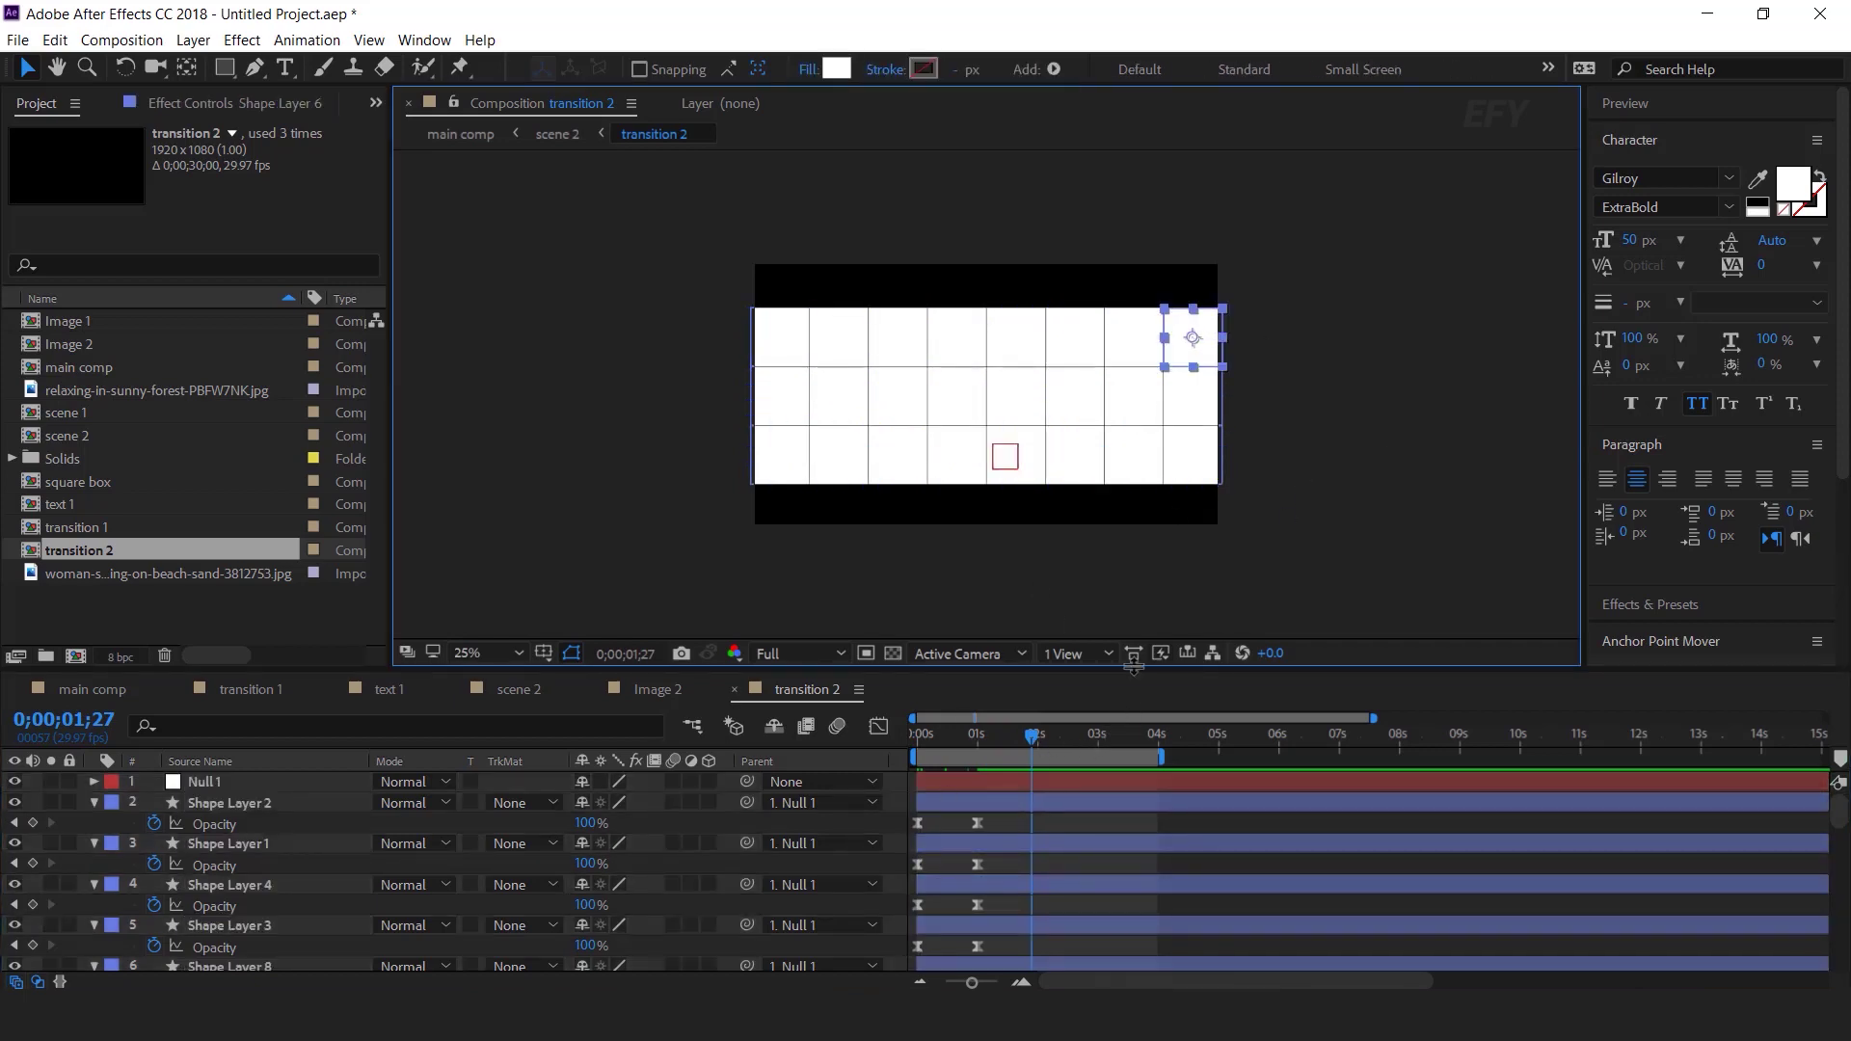
- Stagger the start times of the shape layers in transition 2 into a new square-by-square order and preview the reveal
{"action": "scroll", "coordinate": [1069, 854], "scroll_direction": "down", "scroll_amount": 5}
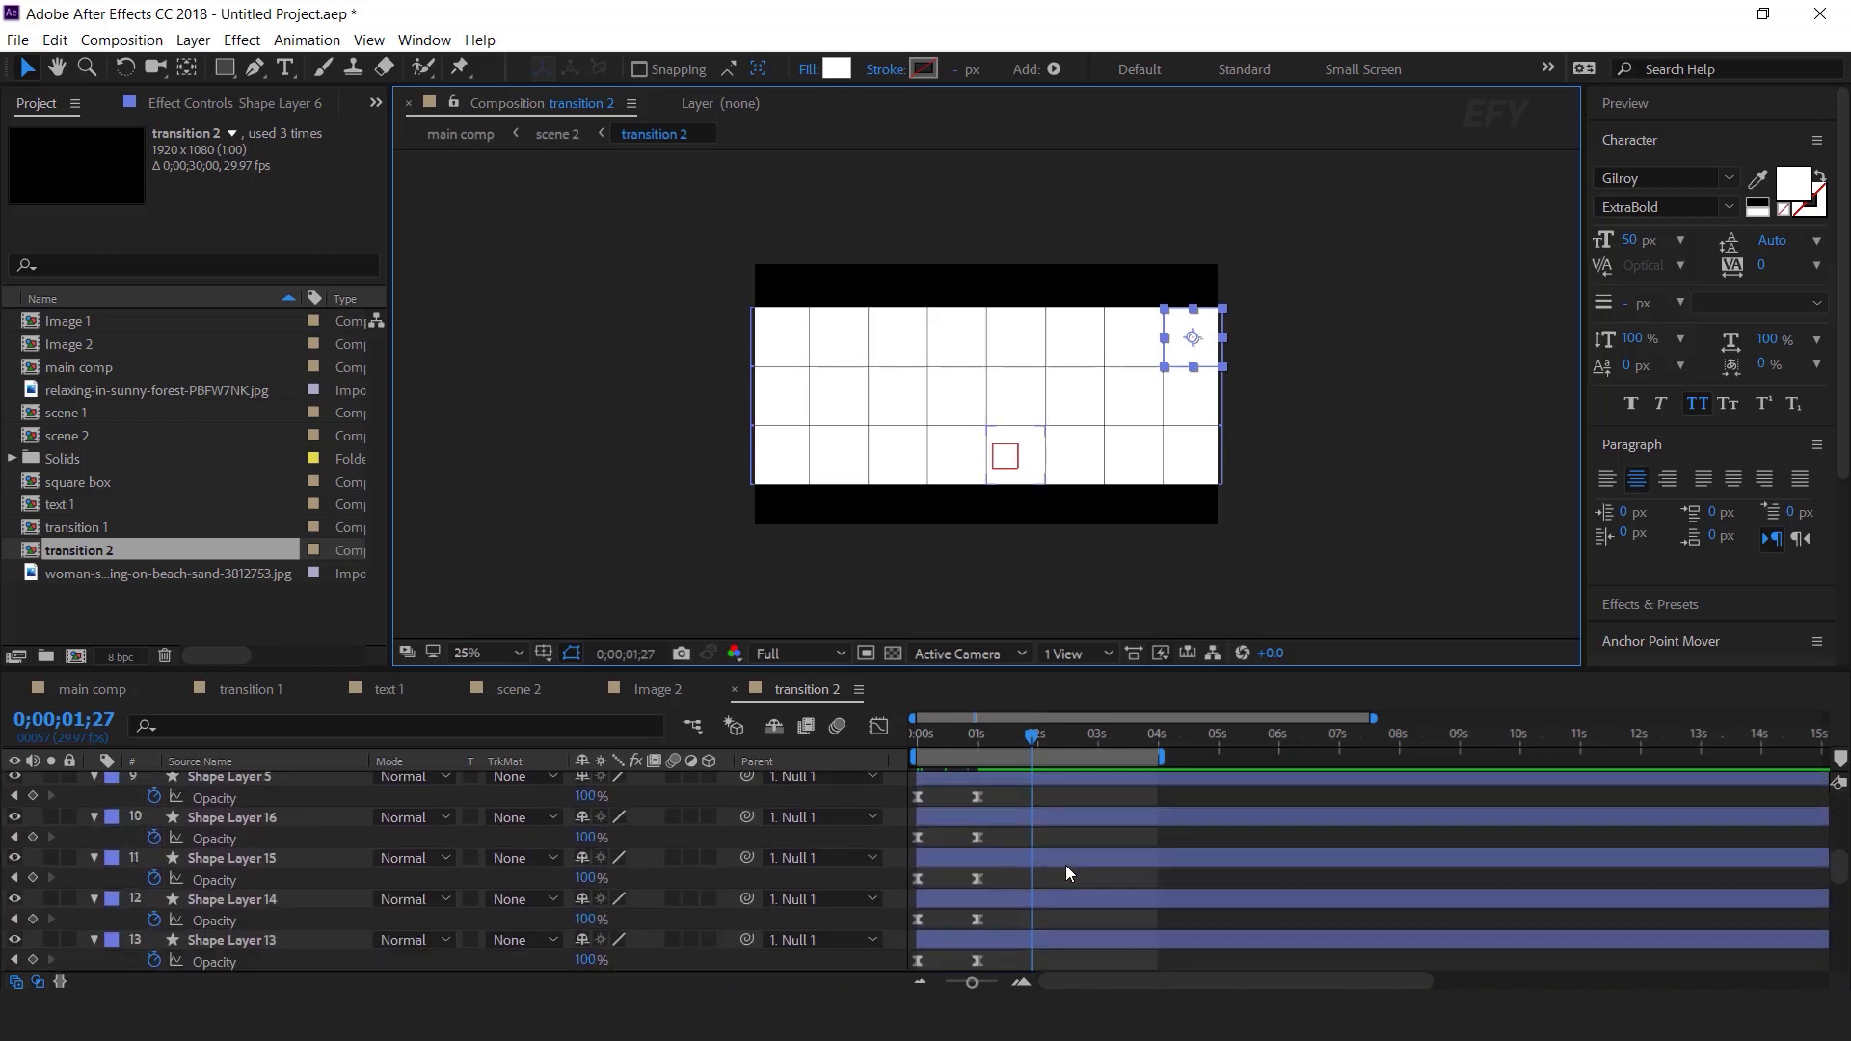
{"action": "scroll", "coordinate": [1017, 907], "scroll_direction": "up", "scroll_amount": 2}
{"action": "left_click_drag", "start_coordinate": [1022, 877], "coordinate": [1105, 877]}
{"action": "left_click_drag", "start_coordinate": [1041, 833], "coordinate": [1142, 831]}
{"action": "left_click_drag", "start_coordinate": [1028, 797], "coordinate": [1159, 820]}
{"action": "scroll", "coordinate": [1050, 839], "scroll_direction": "up", "scroll_amount": 1}
{"action": "left_click_drag", "start_coordinate": [1109, 783], "coordinate": [1157, 795]}
{"action": "scroll", "coordinate": [1072, 822], "scroll_direction": "up", "scroll_amount": 1}
{"action": "scroll", "coordinate": [1109, 868], "scroll_direction": "down", "scroll_amount": 2}
{"action": "left_click_drag", "start_coordinate": [1084, 902], "coordinate": [1065, 841]}
{"action": "scroll", "coordinate": [1049, 919], "scroll_direction": "down", "scroll_amount": 2}
{"action": "scroll", "coordinate": [1061, 894], "scroll_direction": "down", "scroll_amount": 8}
{"action": "left_click", "coordinate": [1120, 928]}
{"action": "key", "text": "space"}
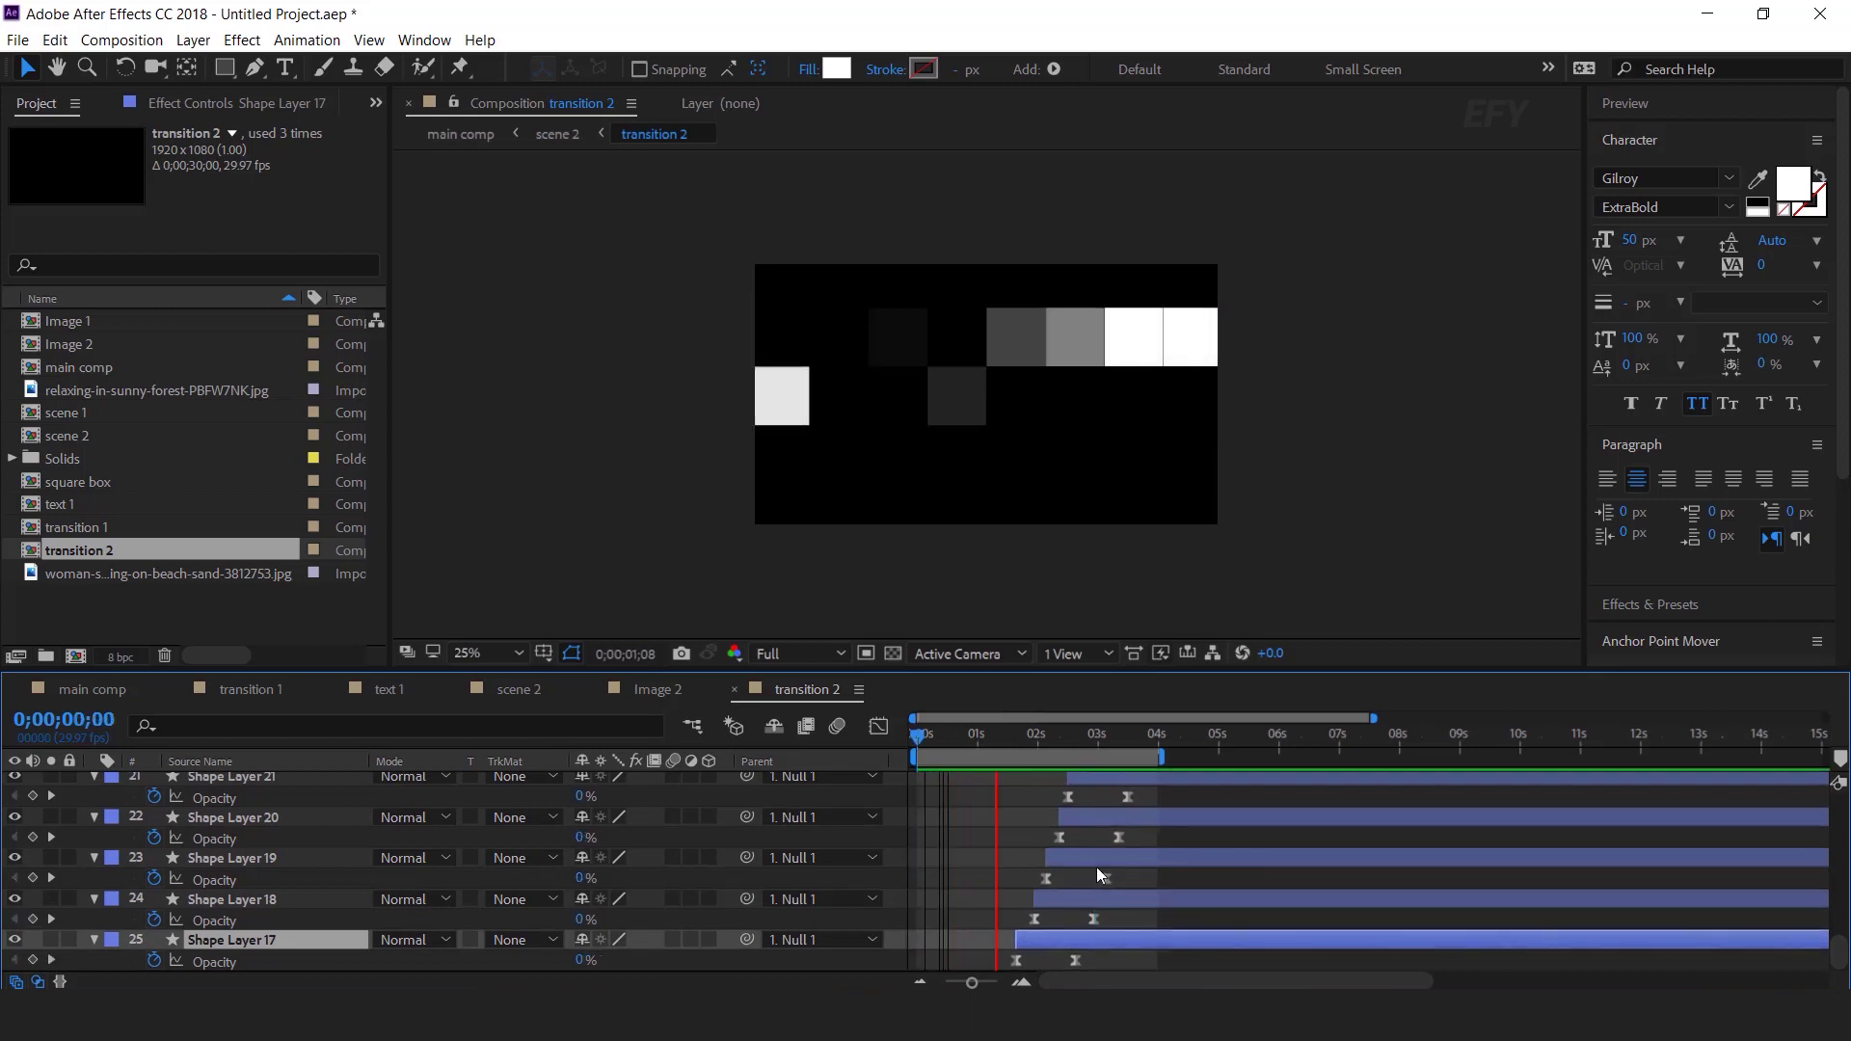
{"action": "key", "text": "space"}
- Duplicate the text 1 composition as text 2 and replace the text 1 layer in scene 2 with it
{"action": "left_click", "coordinate": [518, 689]}
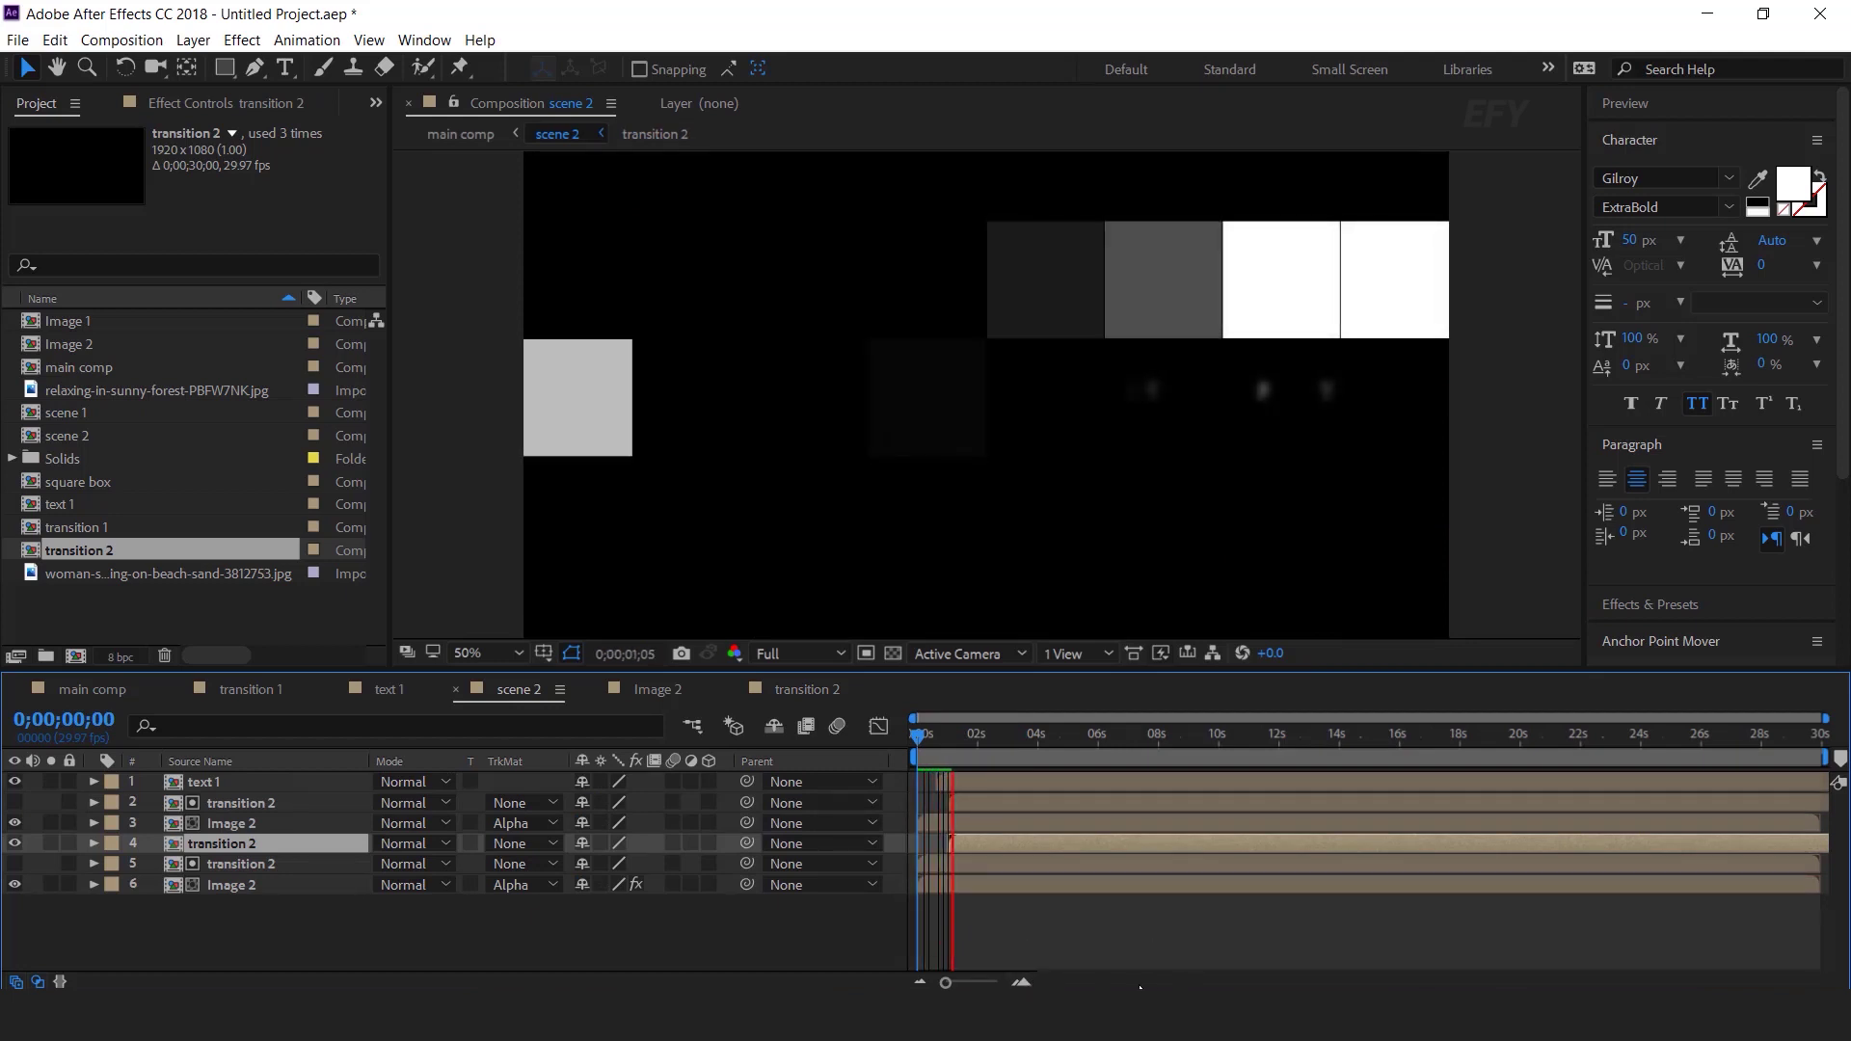
{"action": "scroll", "coordinate": [1015, 814], "scroll_direction": "up", "scroll_amount": 2}
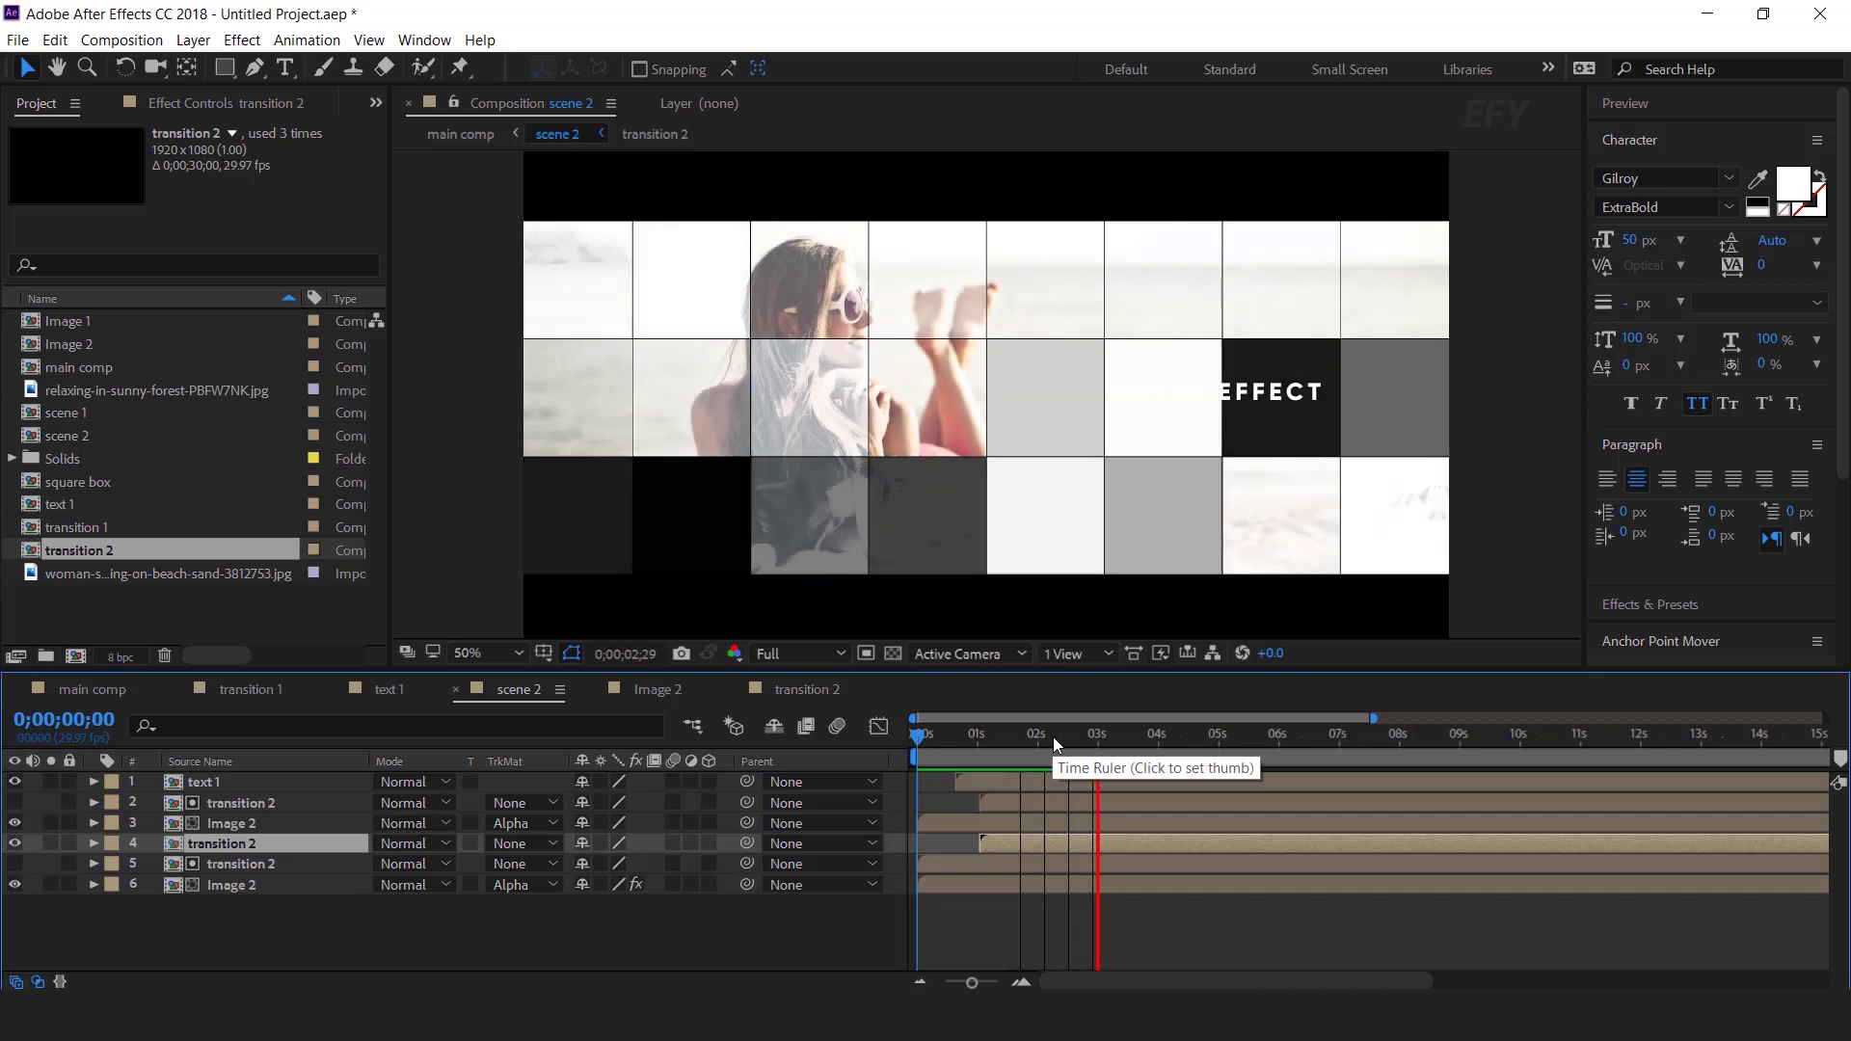
{"action": "left_click_drag", "start_coordinate": [1055, 738], "coordinate": [1161, 739]}
{"action": "left_click", "coordinate": [619, 944]}
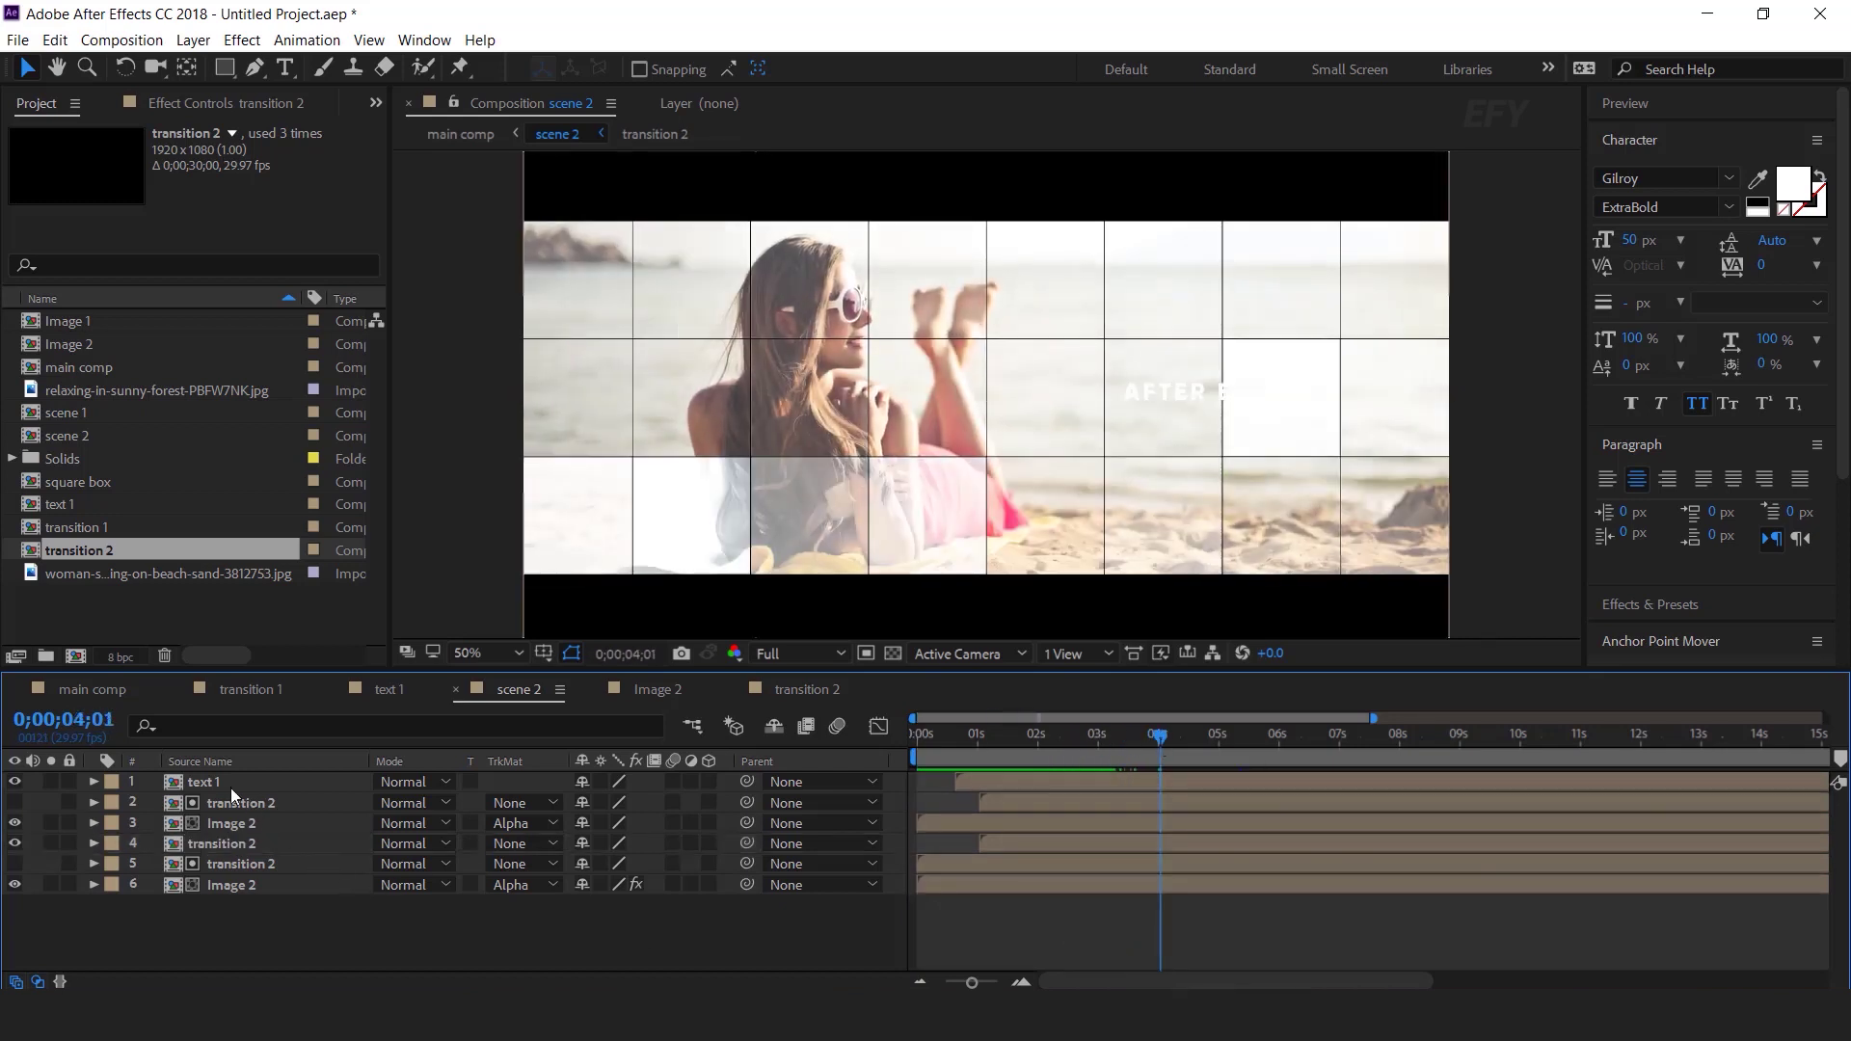
{"action": "left_click", "coordinate": [1129, 783]}
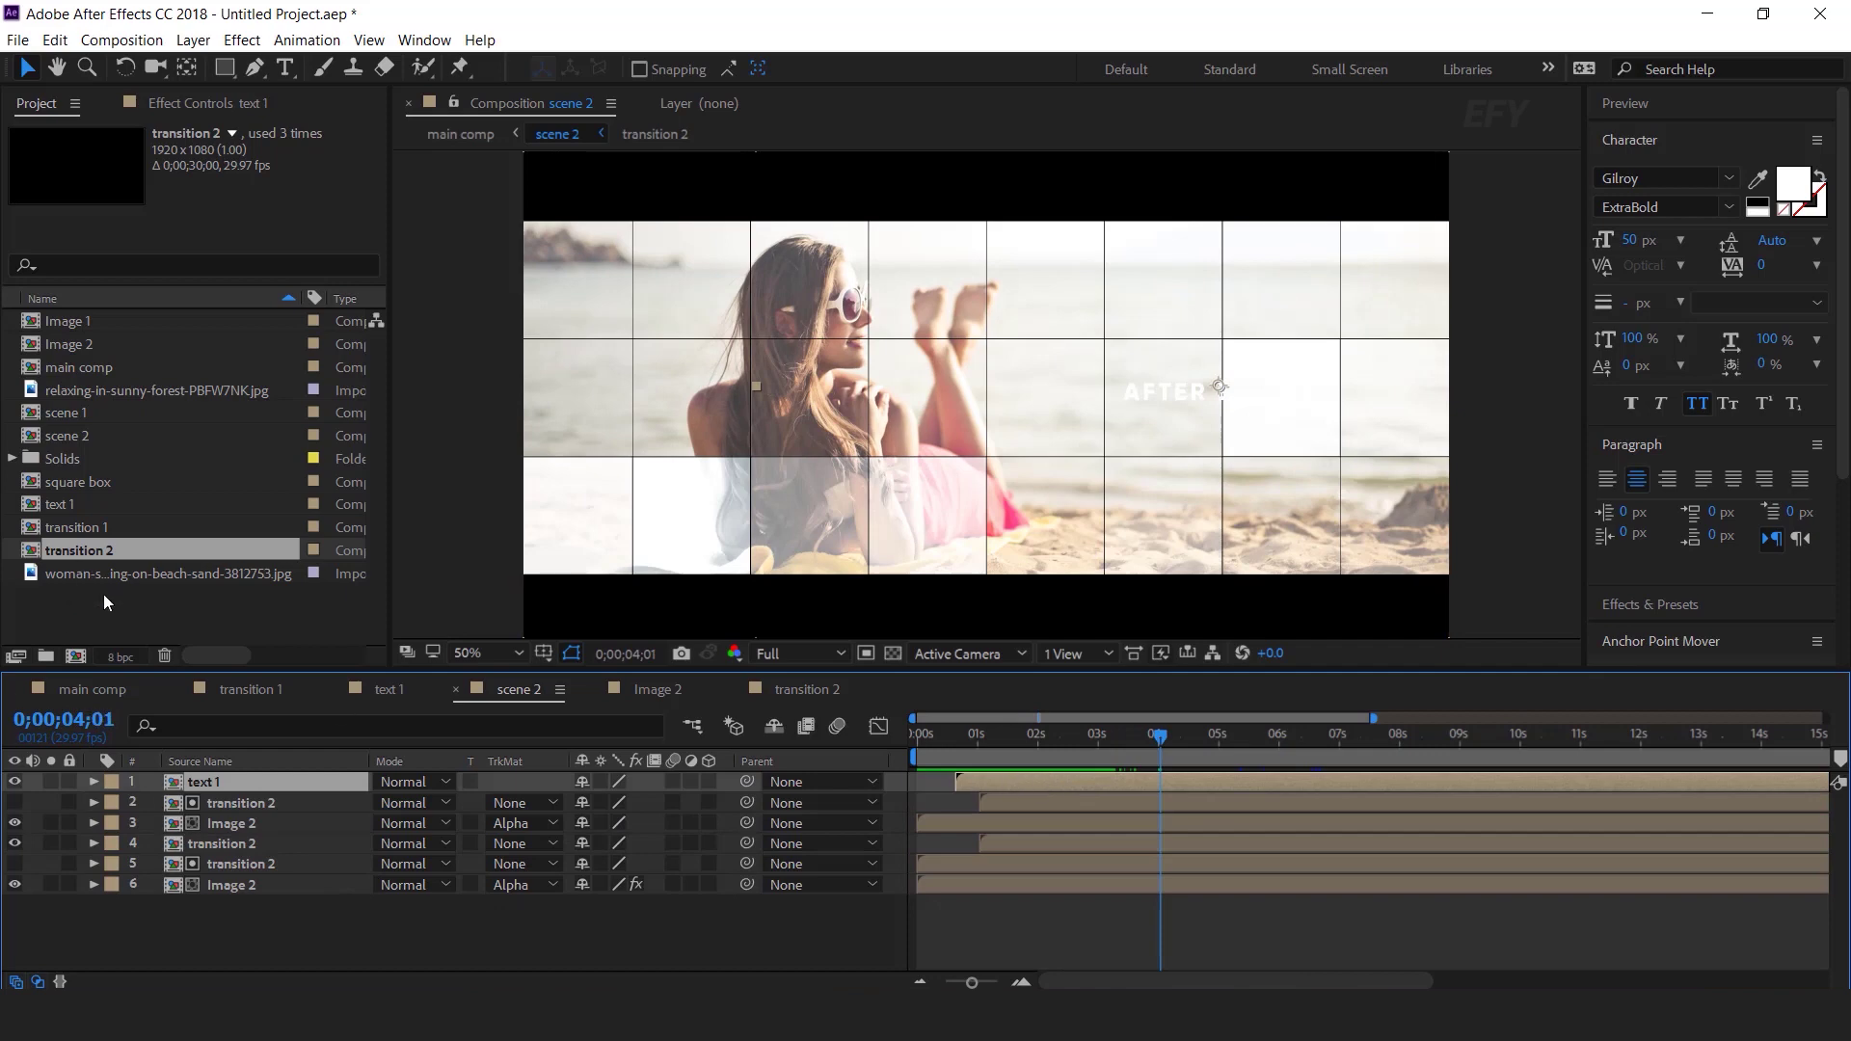
{"action": "left_click", "coordinate": [68, 488]}
{"action": "left_click", "coordinate": [59, 505]}
{"action": "key", "text": "ctrl+d"}
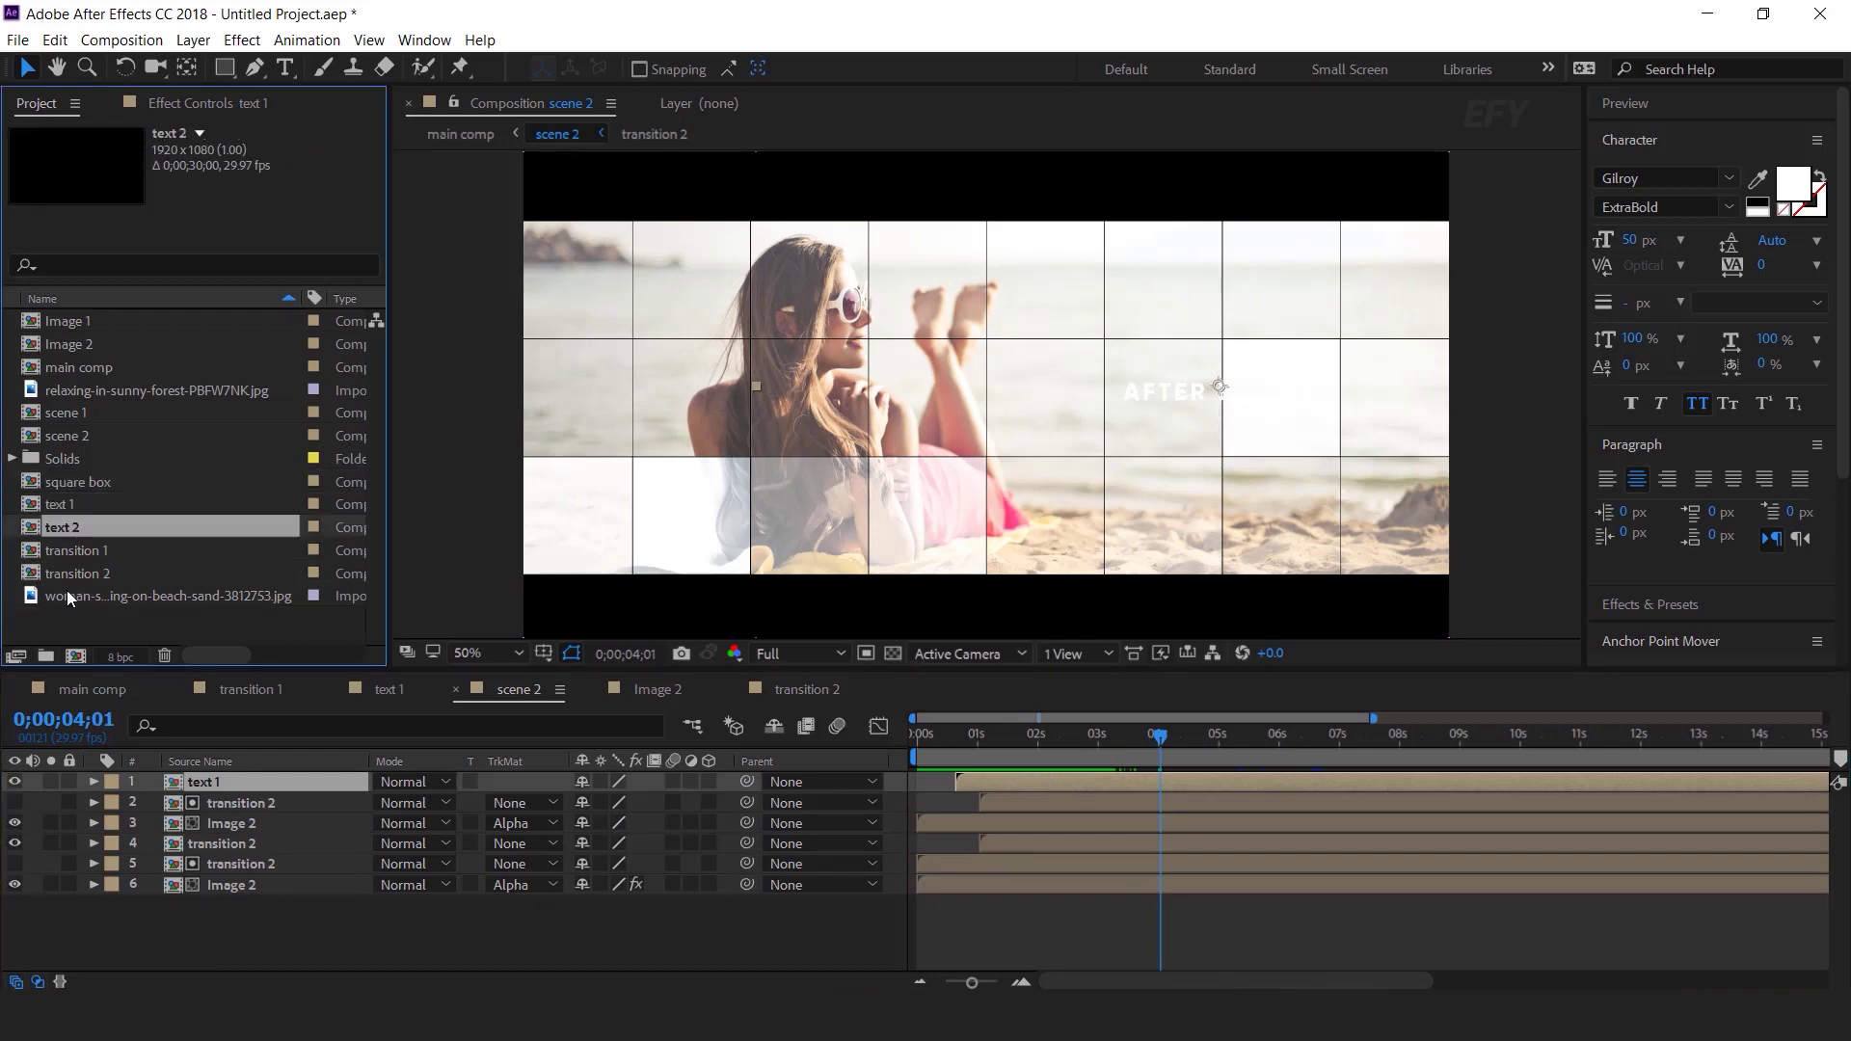
{"action": "left_click_drag", "start_coordinate": [66, 532], "coordinate": [206, 782]}
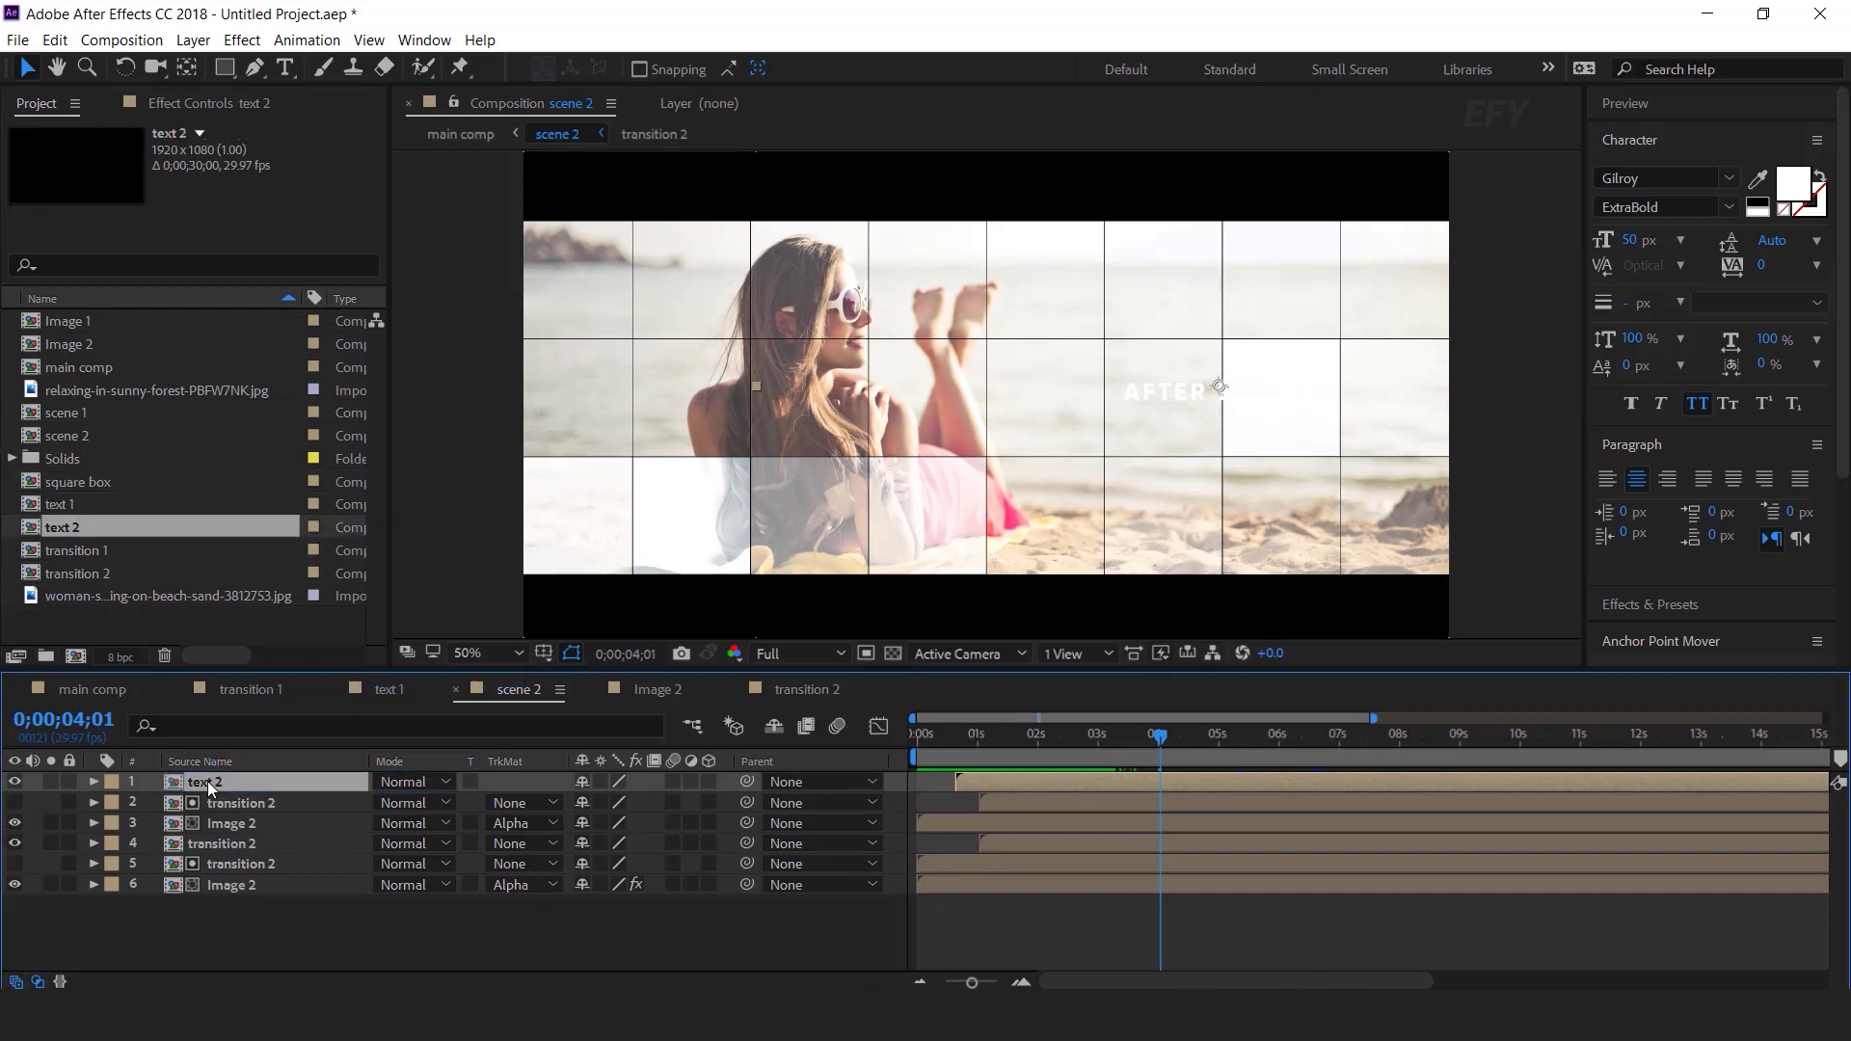
- Open text 2 and change its title text to "Tutorial"
{"action": "double_click", "coordinate": [1044, 781]}
{"action": "double_click", "coordinate": [1003, 400]}
{"action": "left_click", "coordinate": [1020, 399]}
{"action": "key", "text": "ctrl+a"}
{"action": "type", "text": "Tu"}
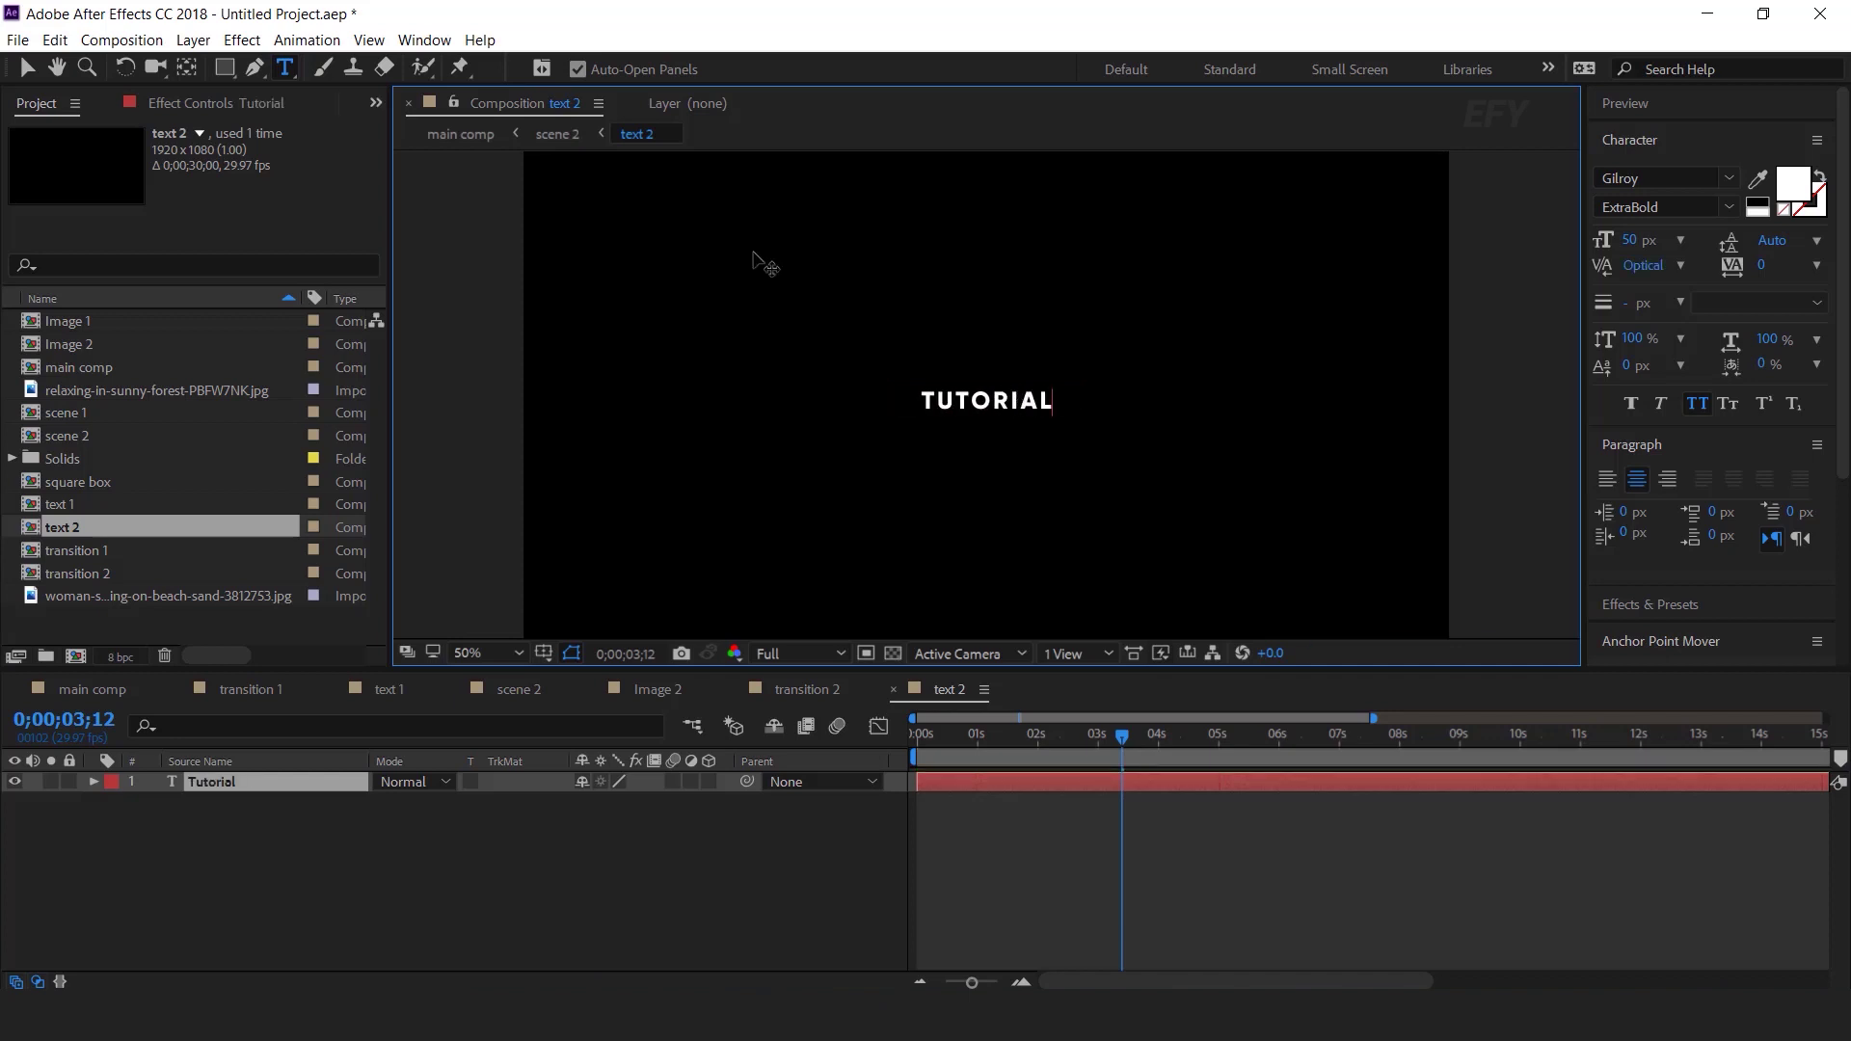
{"action": "left_click", "coordinate": [34, 72]}
- Set the end of the main comp's work area to 0;00;12;03 and scrub through scene 2
{"action": "left_click", "coordinate": [91, 689]}
{"action": "left_click", "coordinate": [1206, 735]}
{"action": "left_click_drag", "start_coordinate": [1211, 735], "coordinate": [1647, 737]}
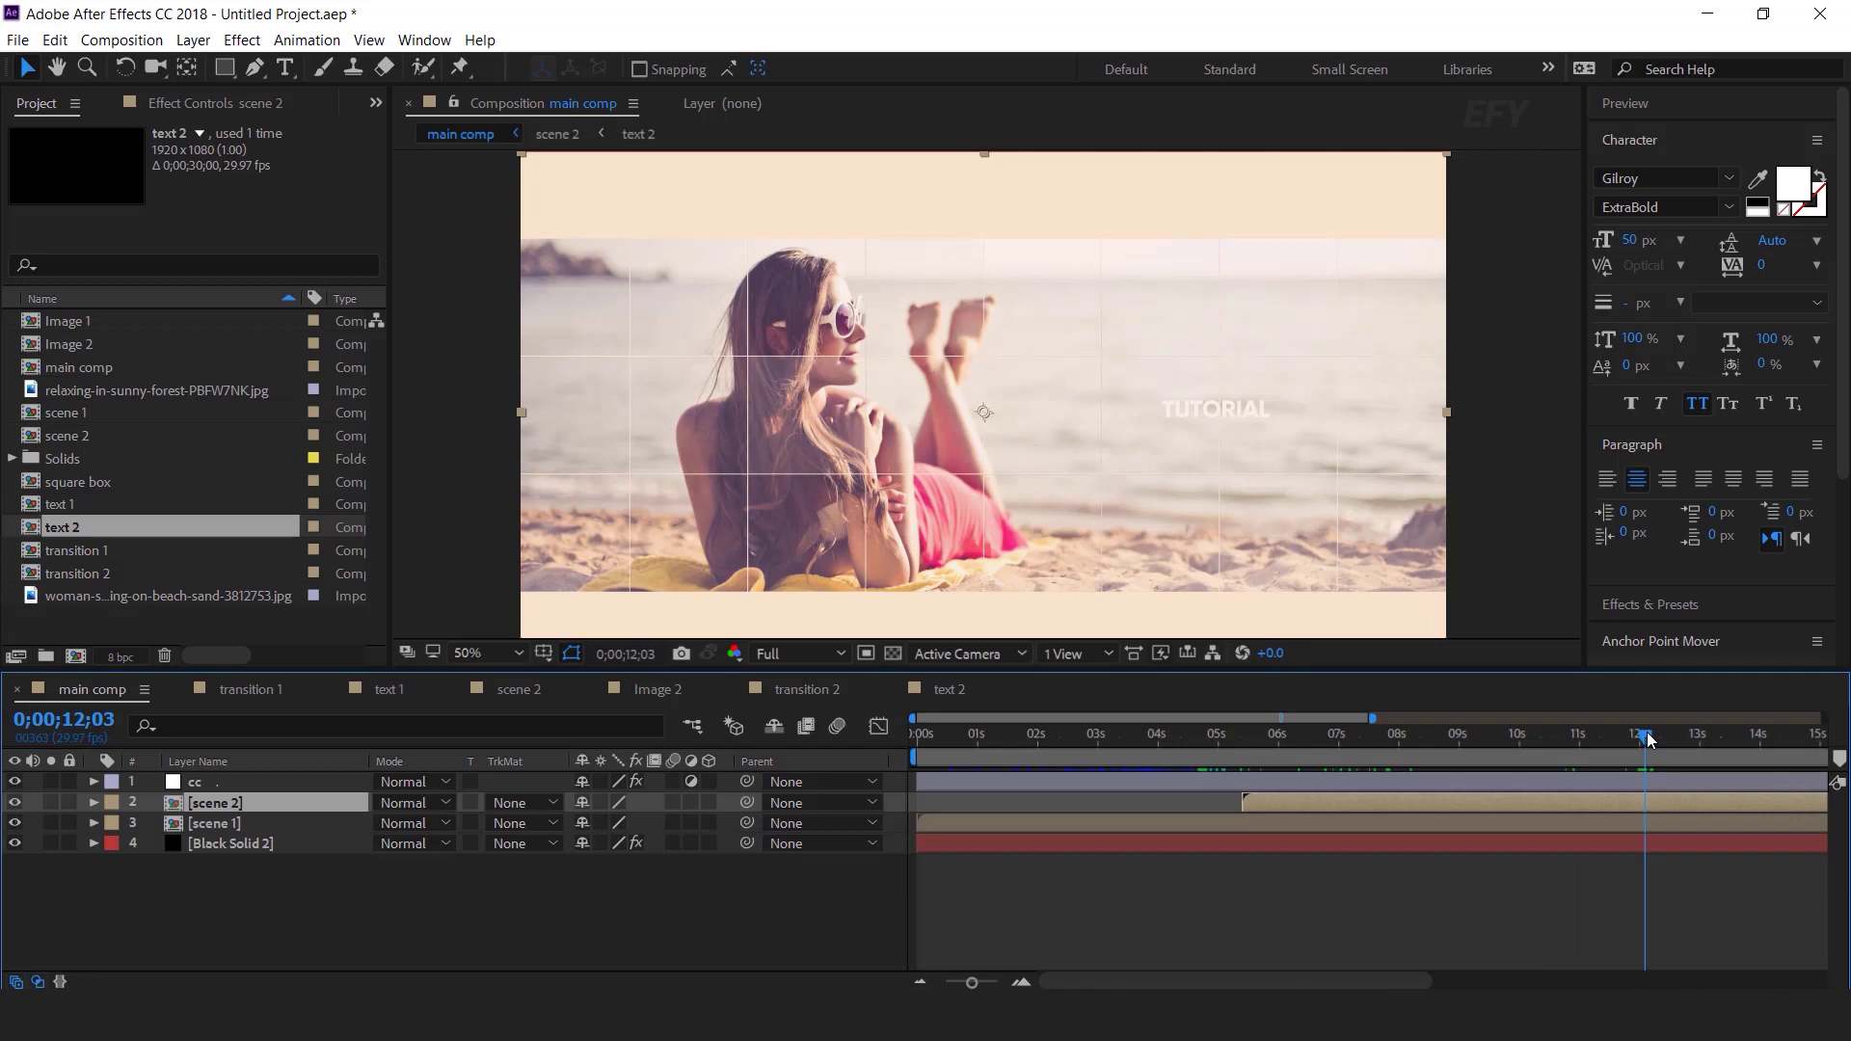
{"action": "key", "text": "n"}
{"action": "key", "text": "comma"}
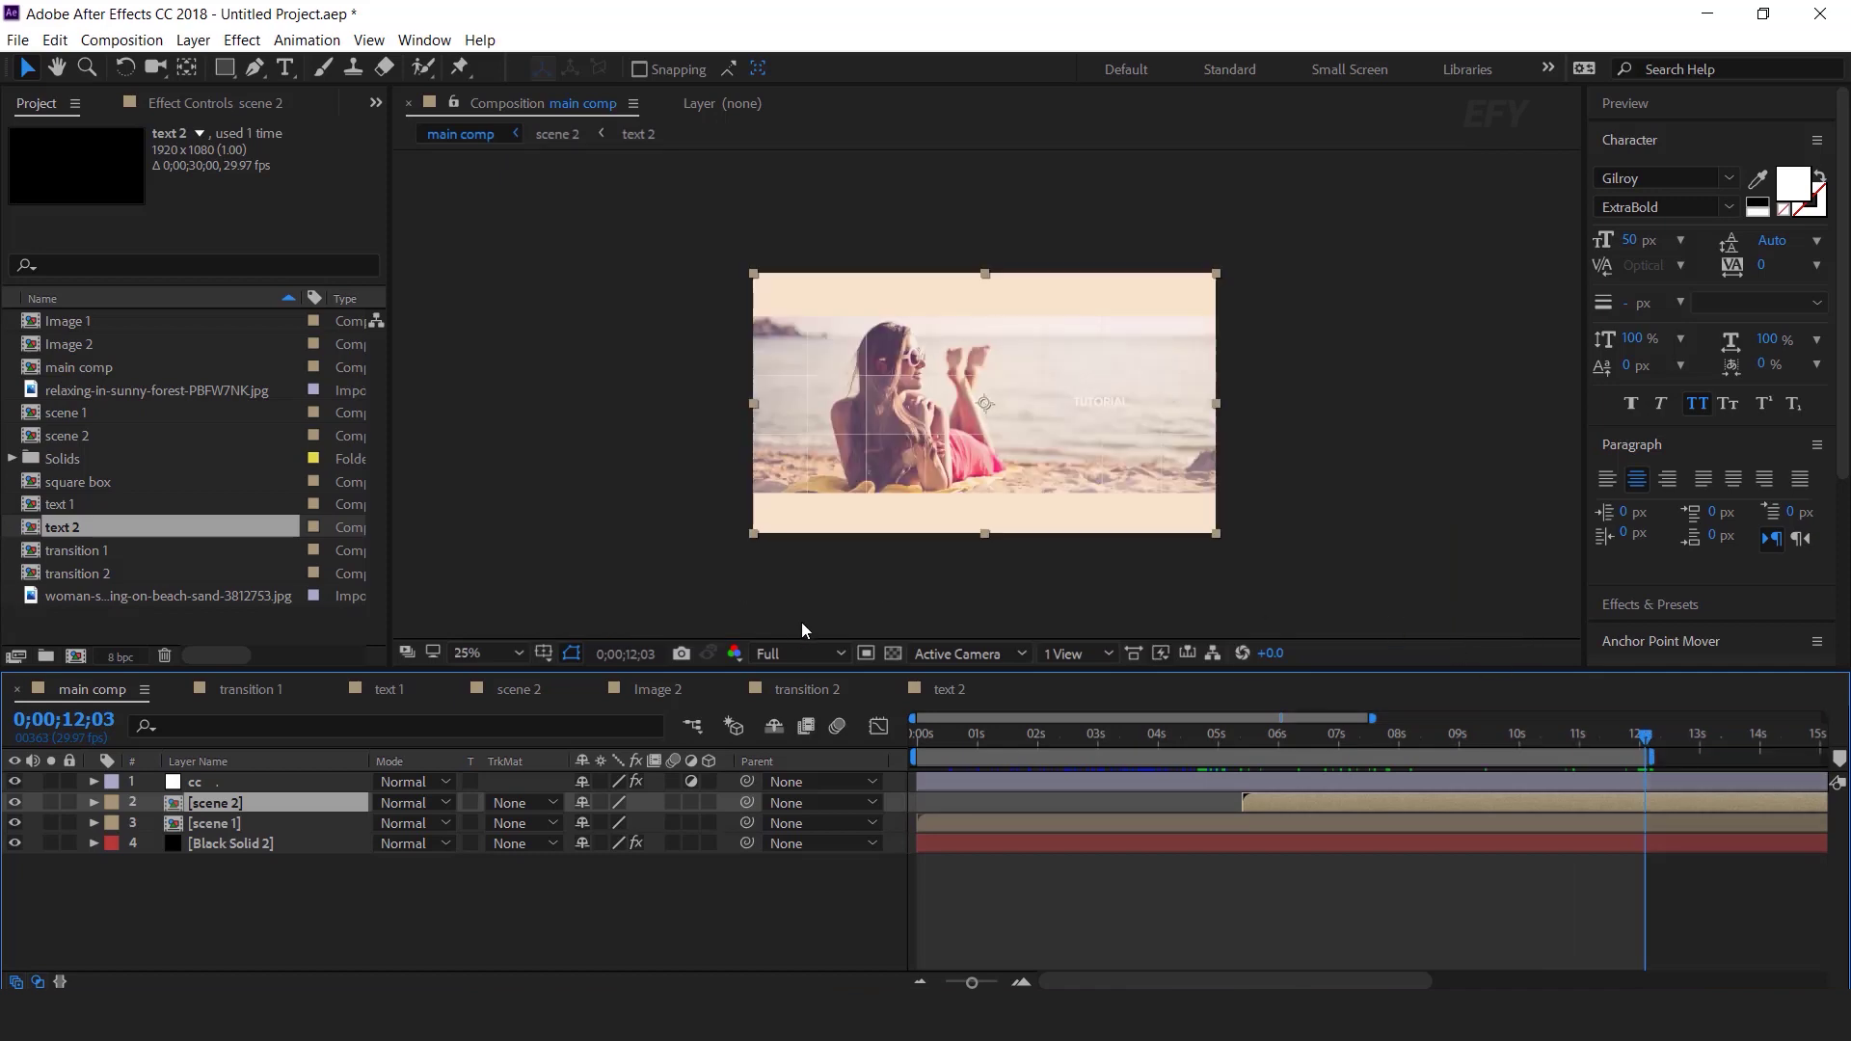
{"action": "left_click_drag", "start_coordinate": [1075, 738], "coordinate": [1530, 735]}
{"action": "key", "text": "period"}
{"action": "left_click", "coordinate": [1101, 495]}
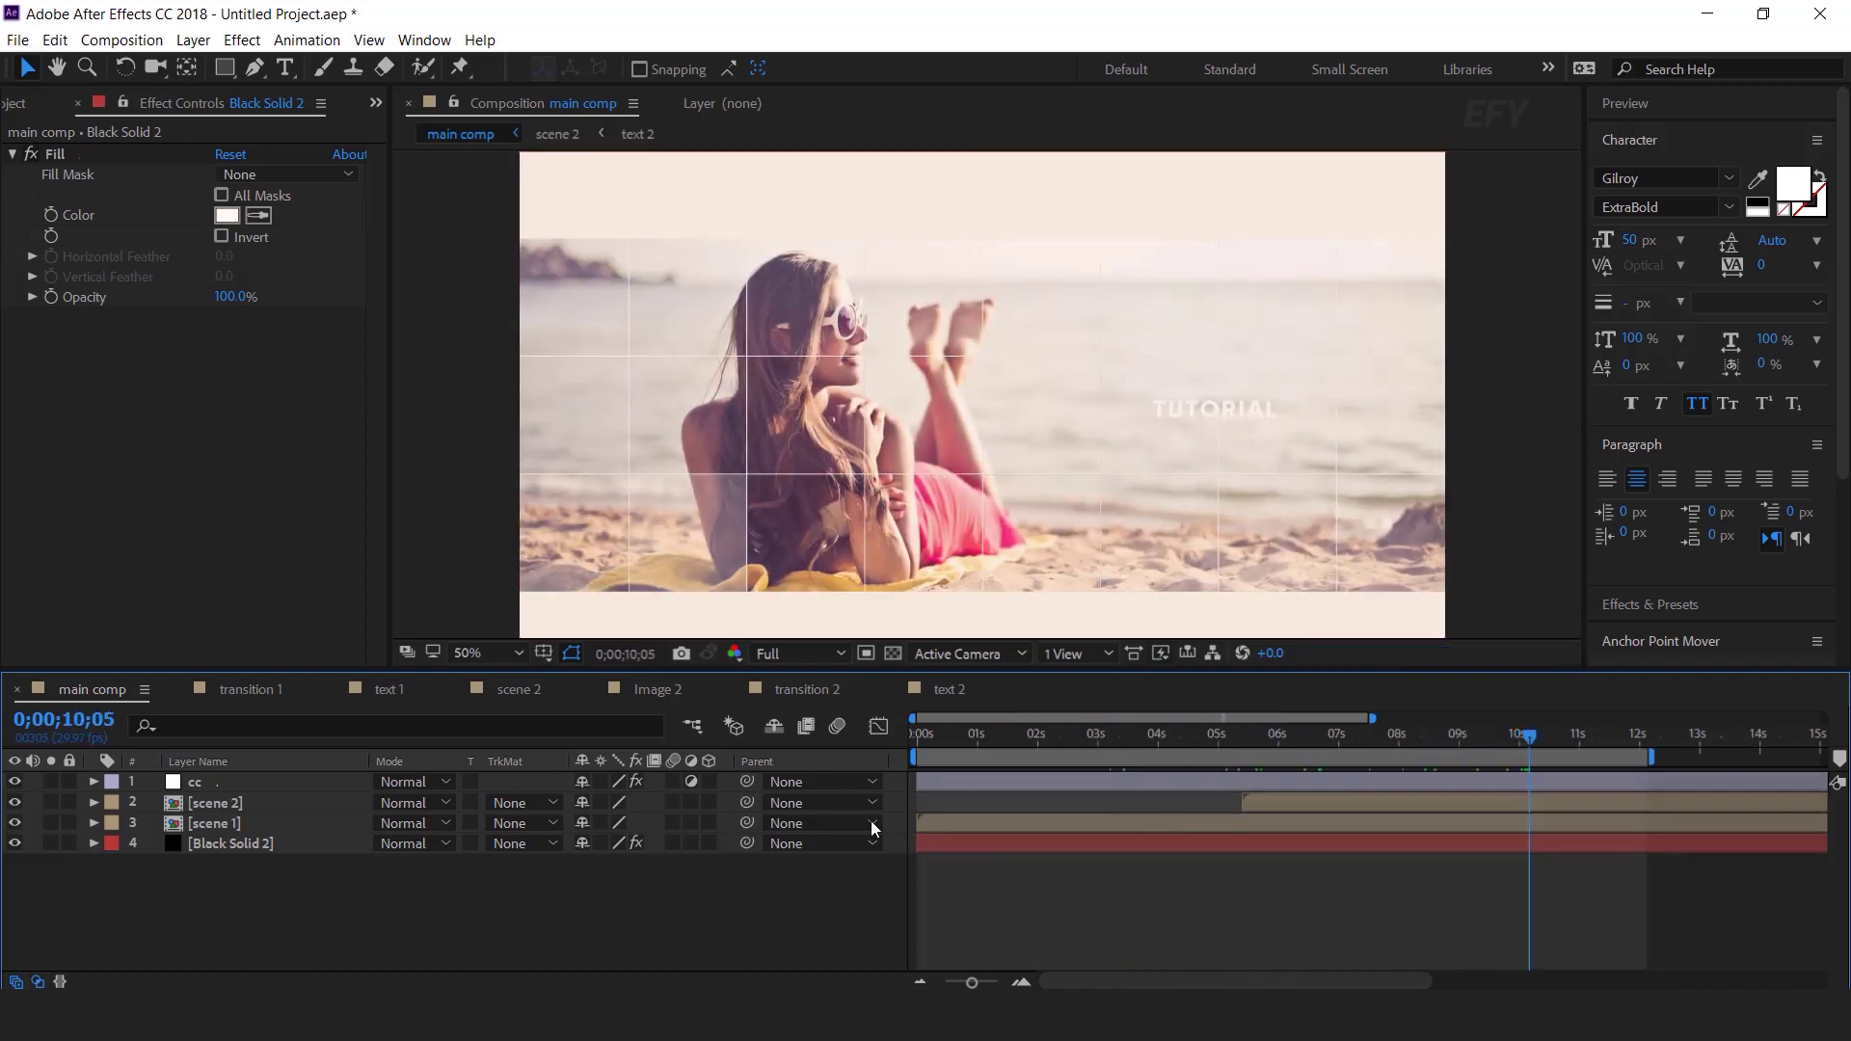
- Replace the beach photo in scene 2's Image 2 composition with the Unsplash photo of two women and show its keyframes from the start
{"action": "left_click", "coordinate": [309, 804]}
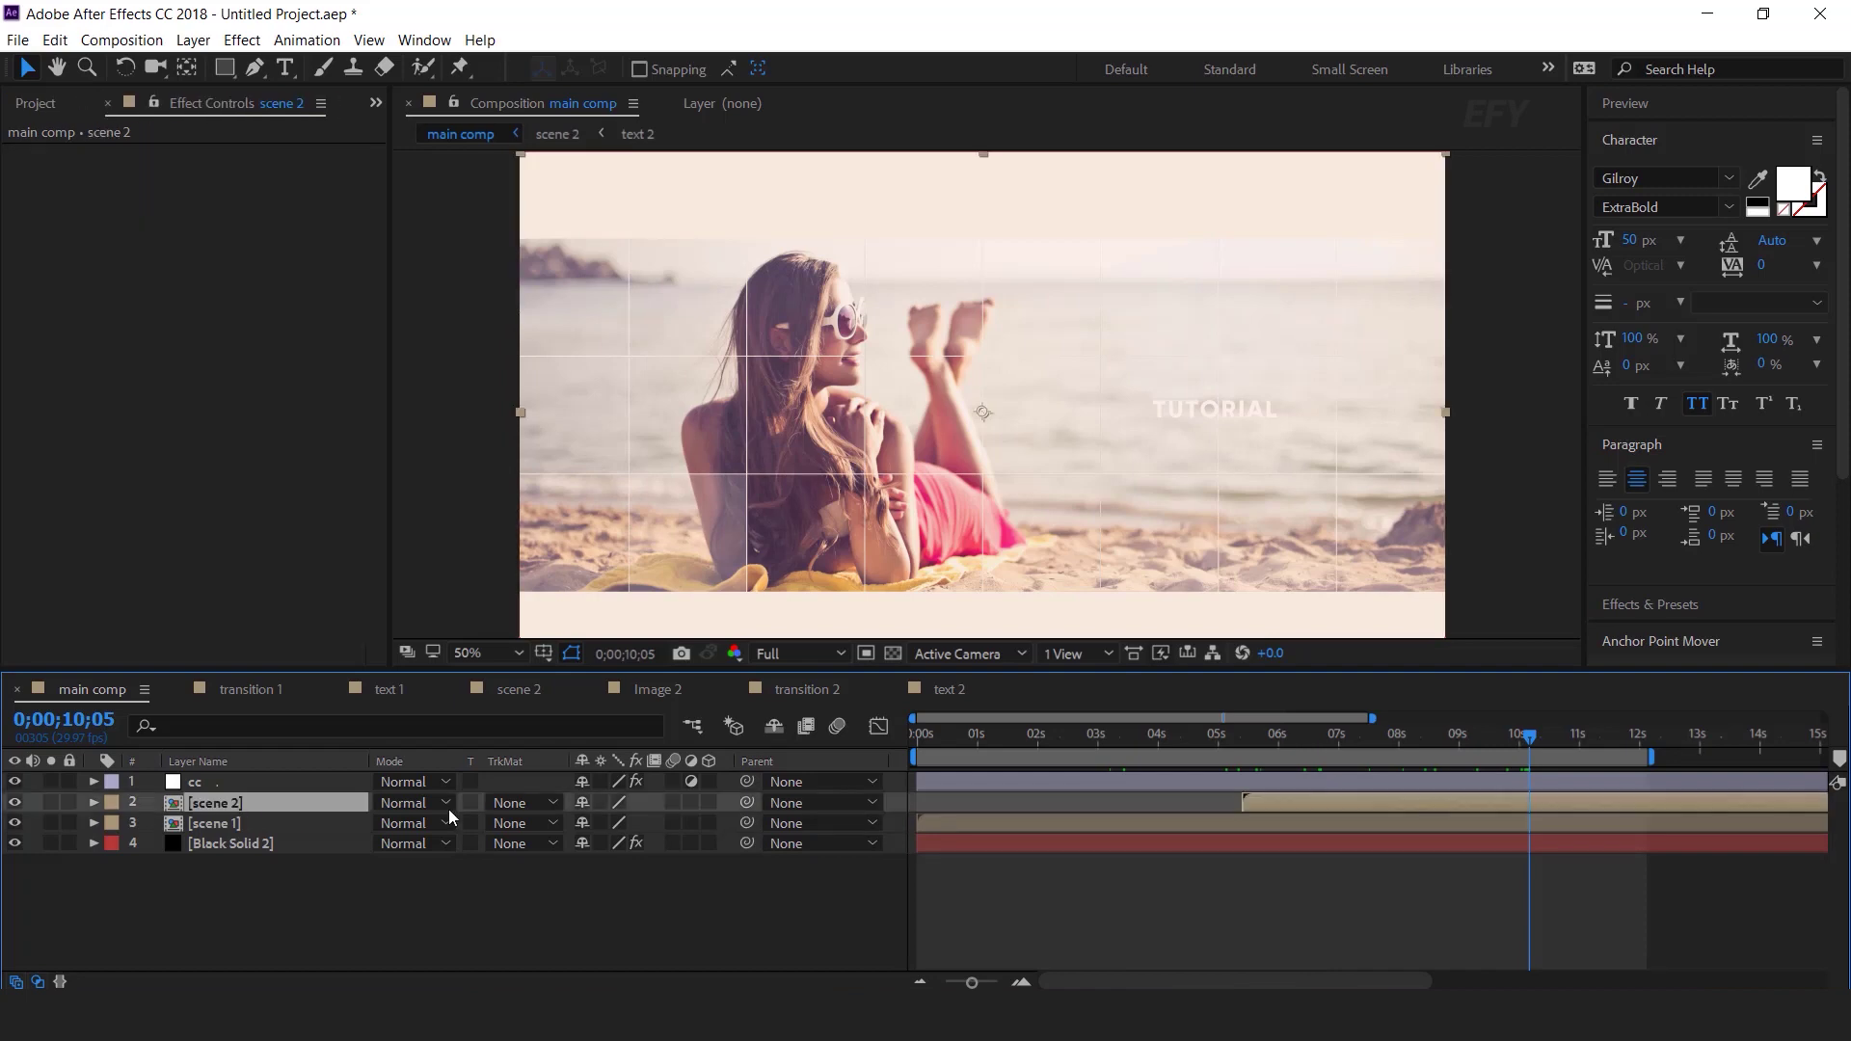
{"action": "double_click", "coordinate": [1437, 806]}
{"action": "double_click", "coordinate": [266, 887]}
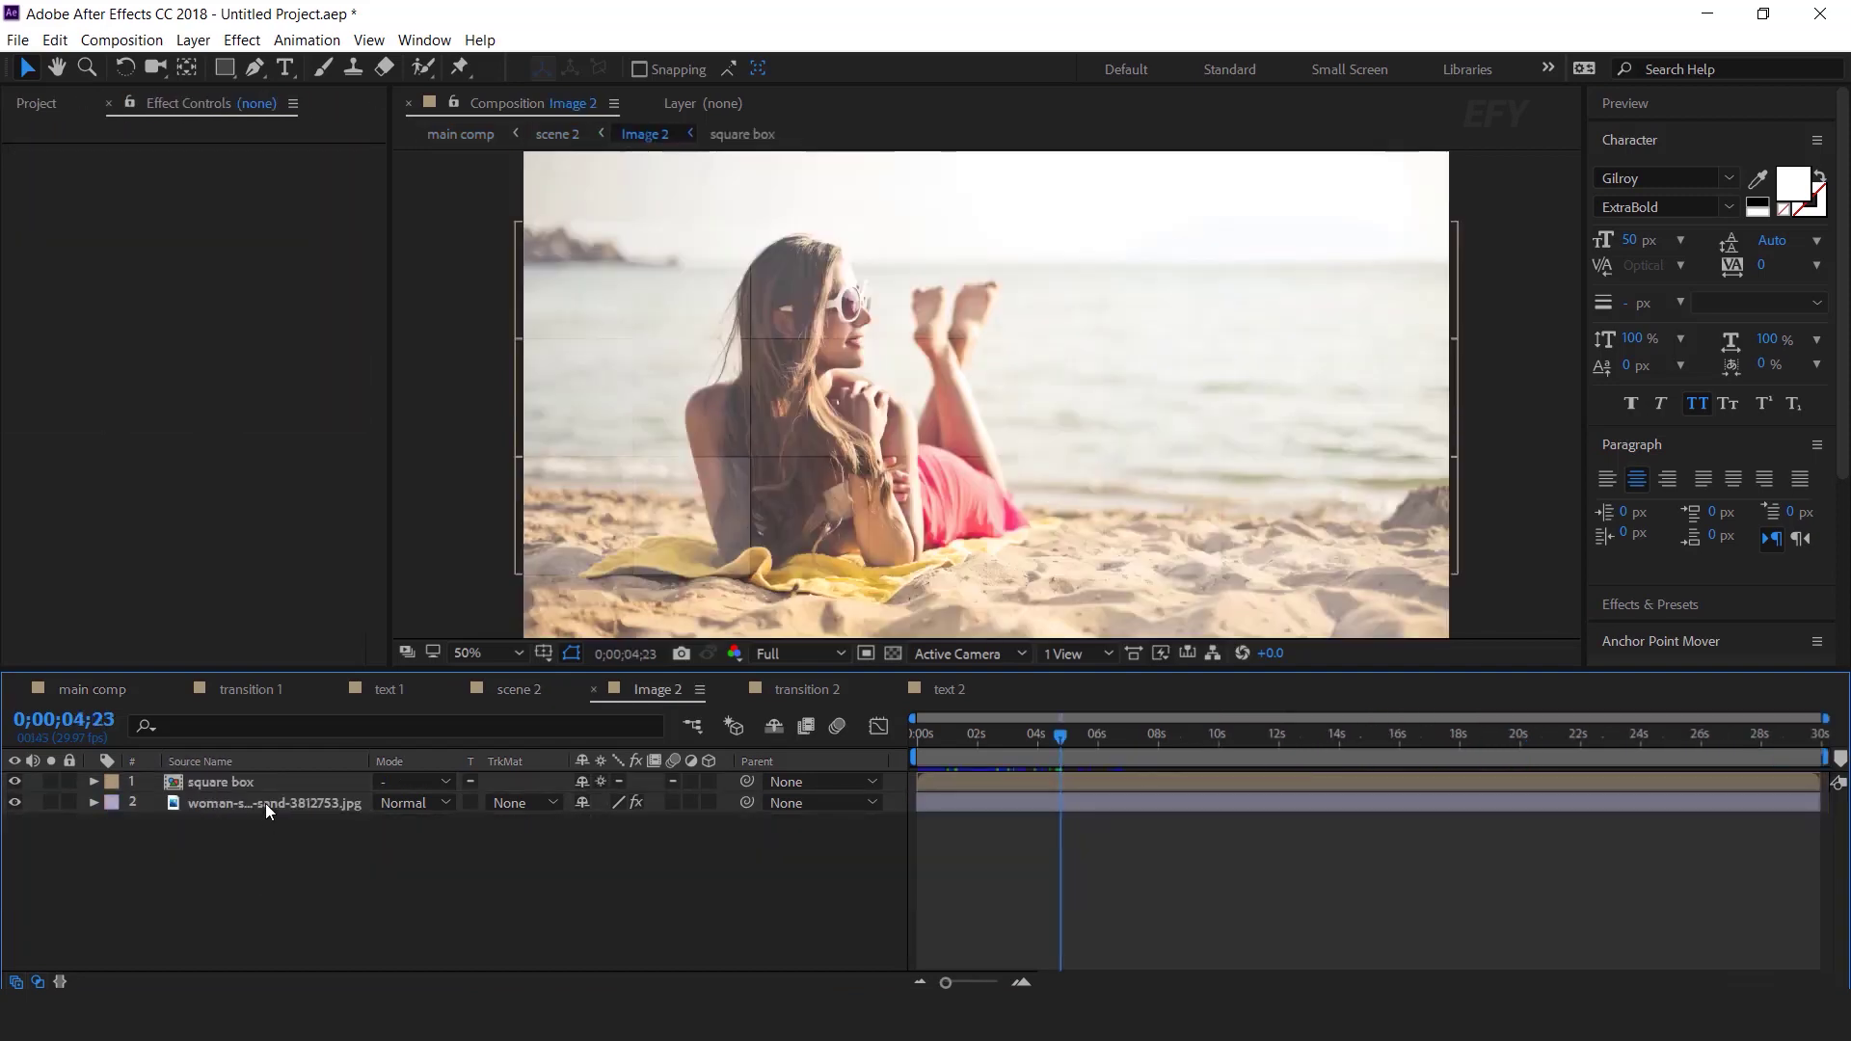
{"action": "left_click", "coordinate": [264, 802]}
{"action": "left_click", "coordinate": [90, 100]}
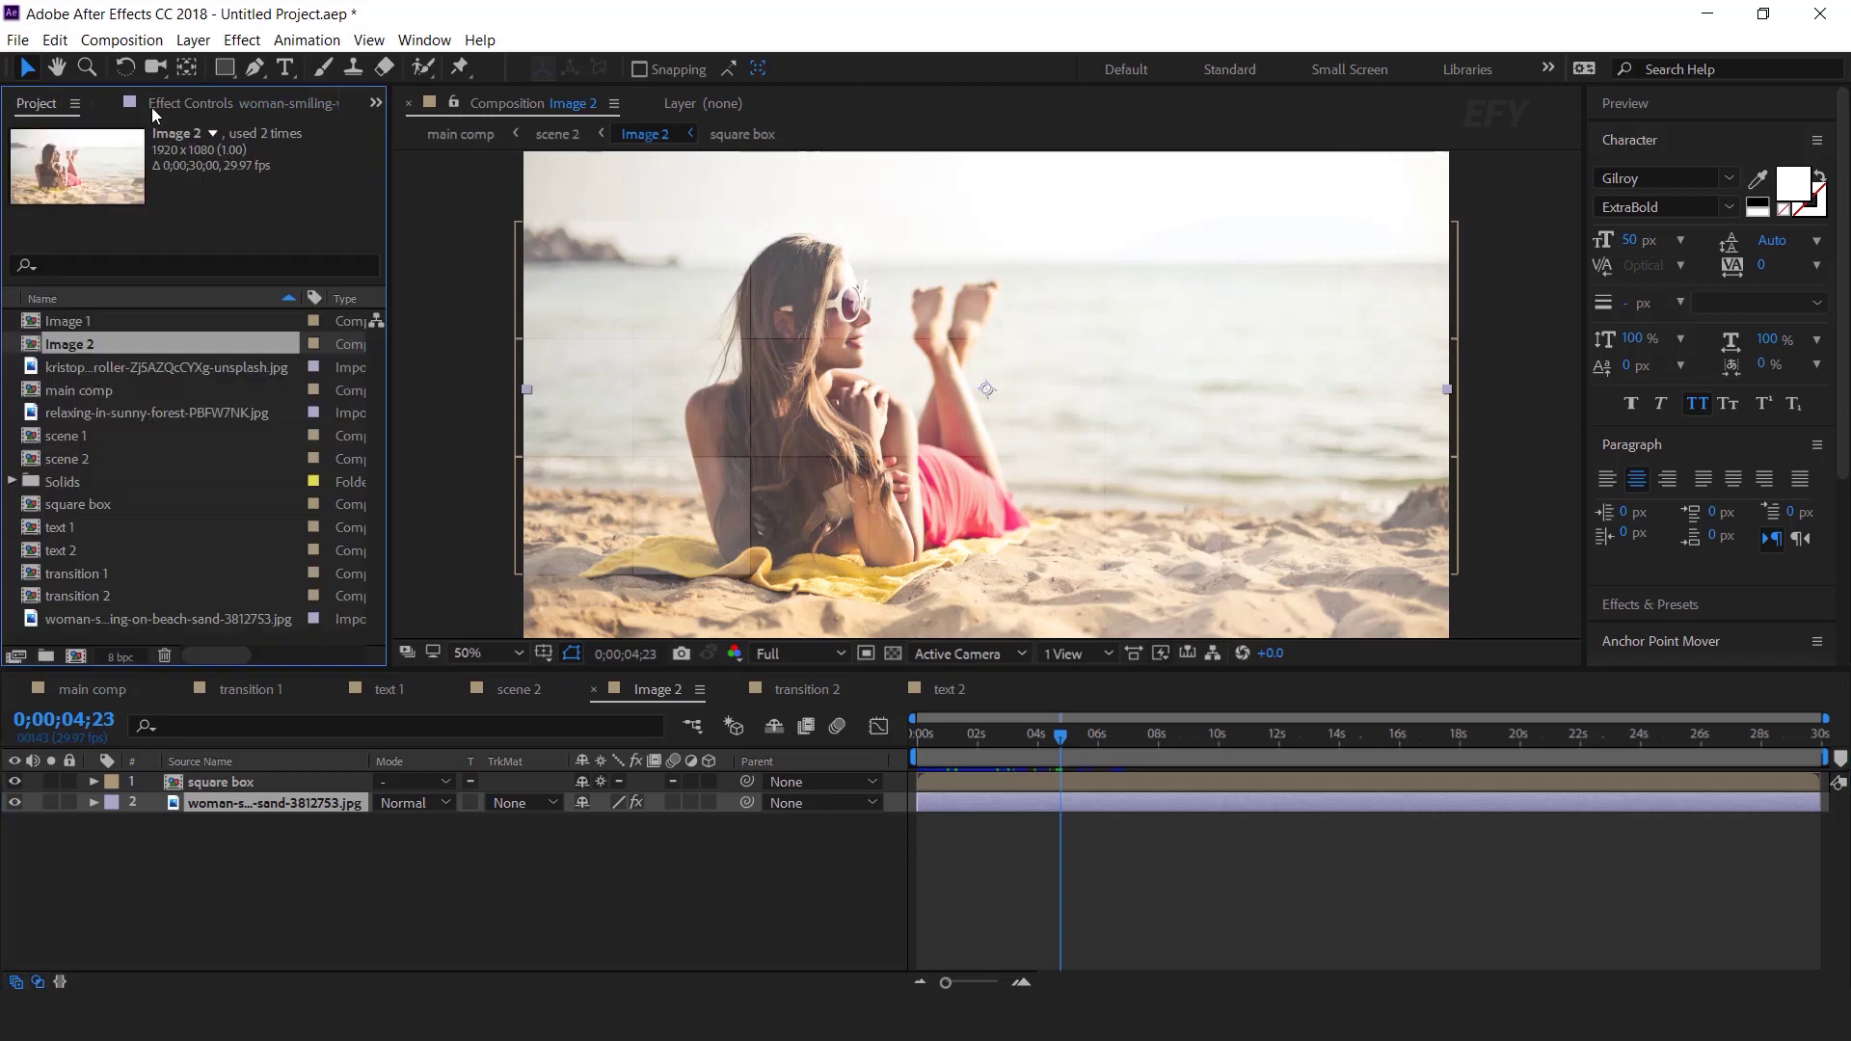
{"action": "left_click", "coordinate": [136, 366]}
{"action": "left_click_drag", "start_coordinate": [145, 370], "coordinate": [295, 803]}
{"action": "key", "text": "u"}
{"action": "key", "text": "Home"}
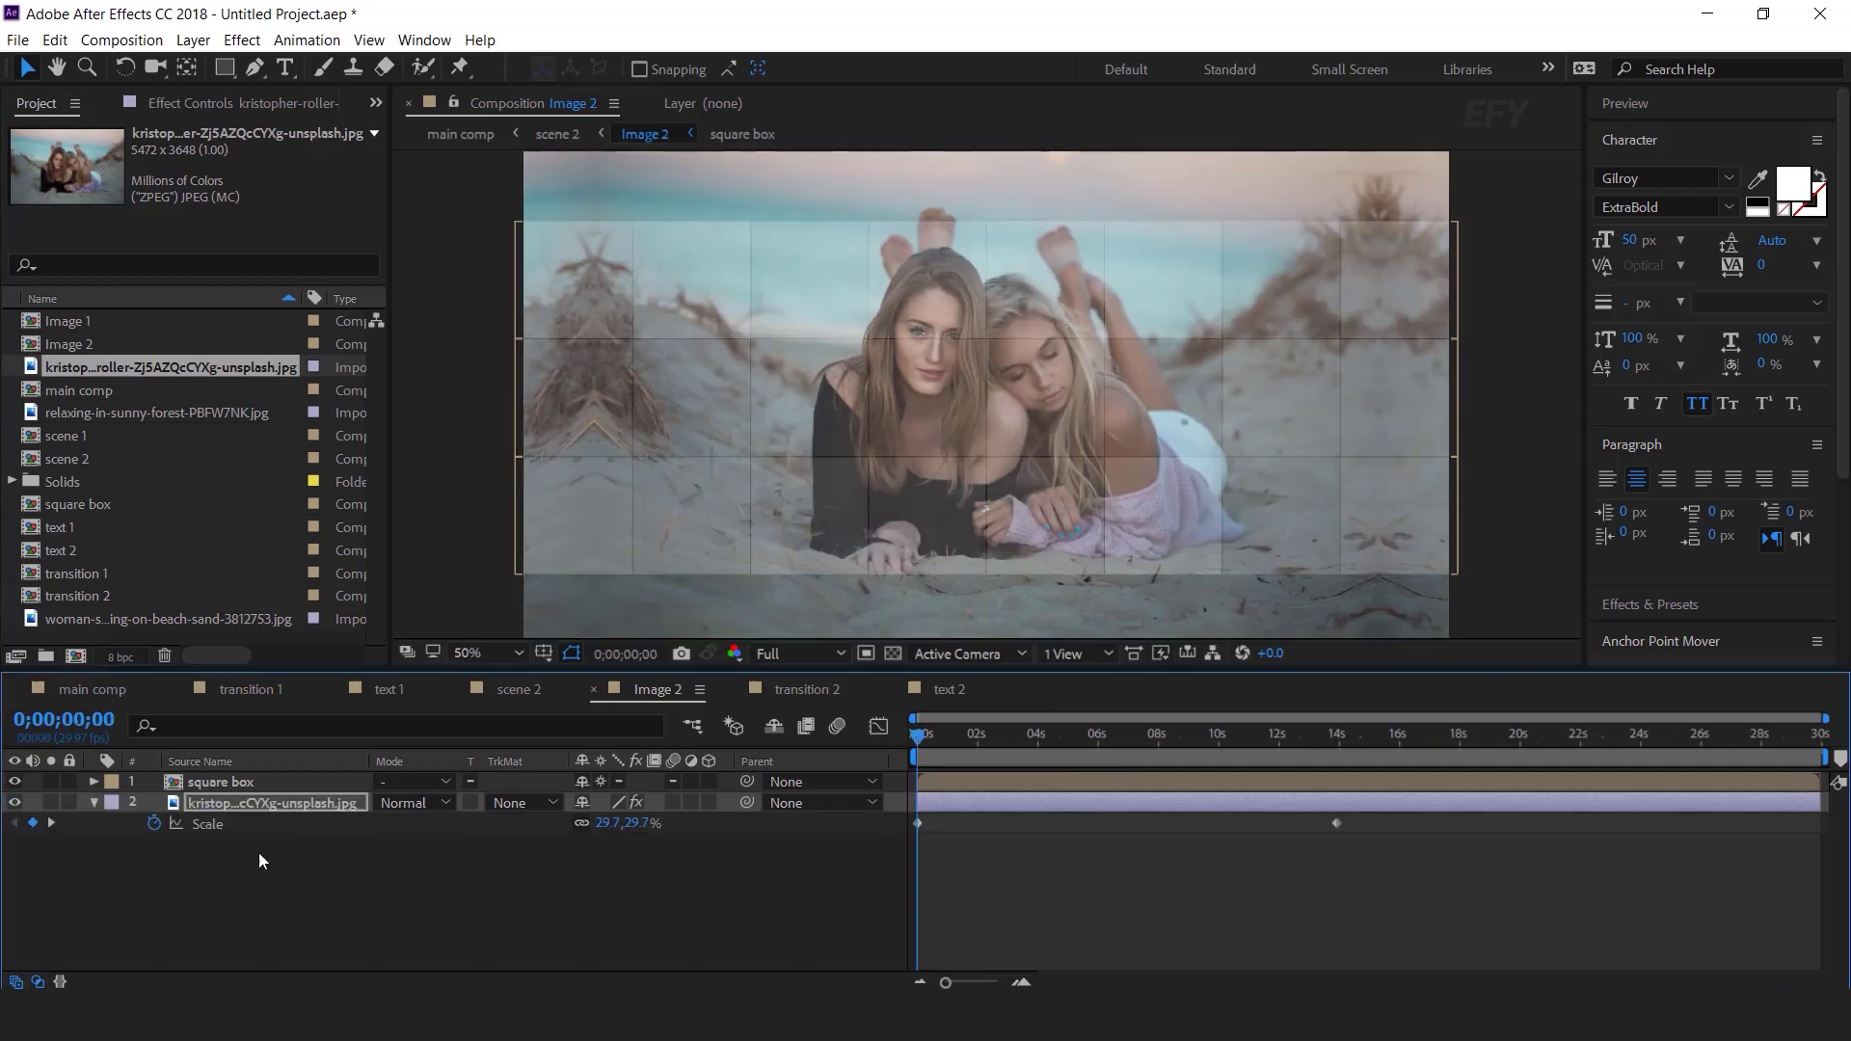
- Extend the main comp's work area from its start to about 13 seconds and preview the slideshow in an enlarged viewer
{"action": "left_click", "coordinate": [92, 688]}
{"action": "left_click_drag", "start_coordinate": [1252, 733], "coordinate": [1642, 745]}
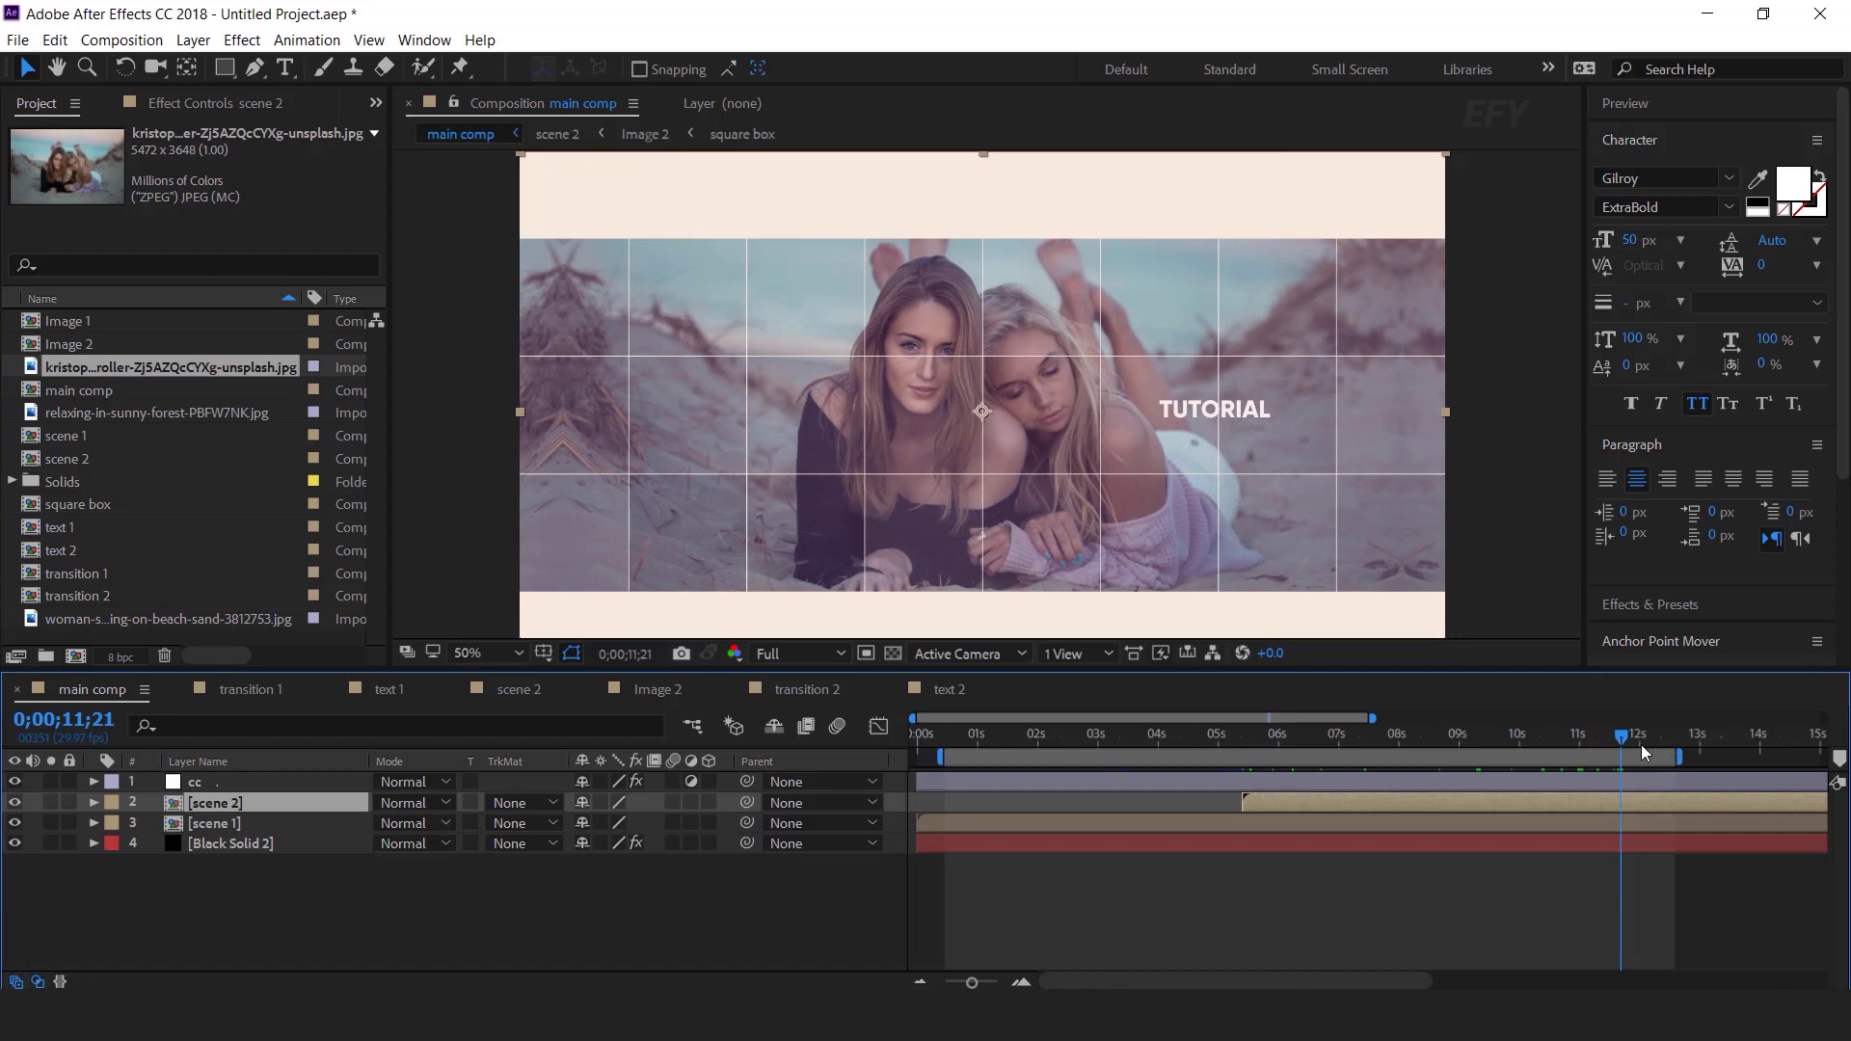
{"action": "key", "text": "ctrl+z"}
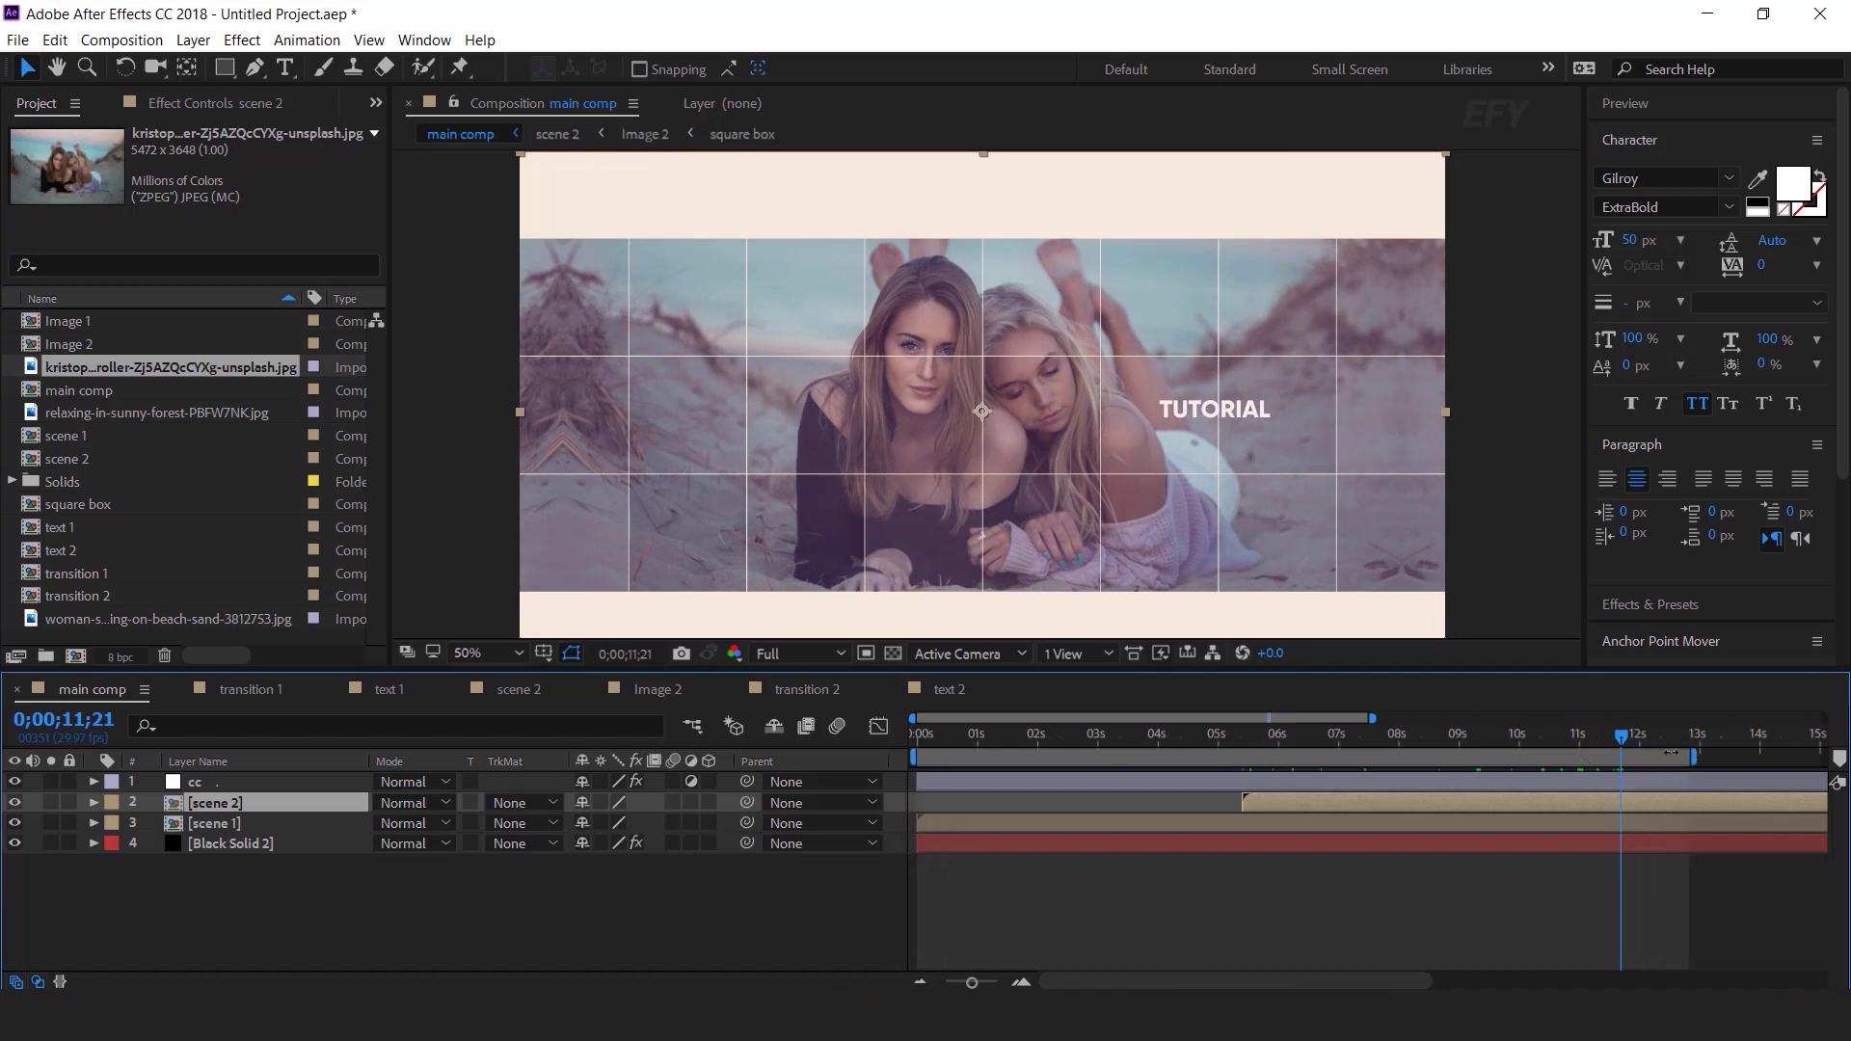
{"action": "left_click_drag", "start_coordinate": [1647, 736], "coordinate": [1345, 739]}
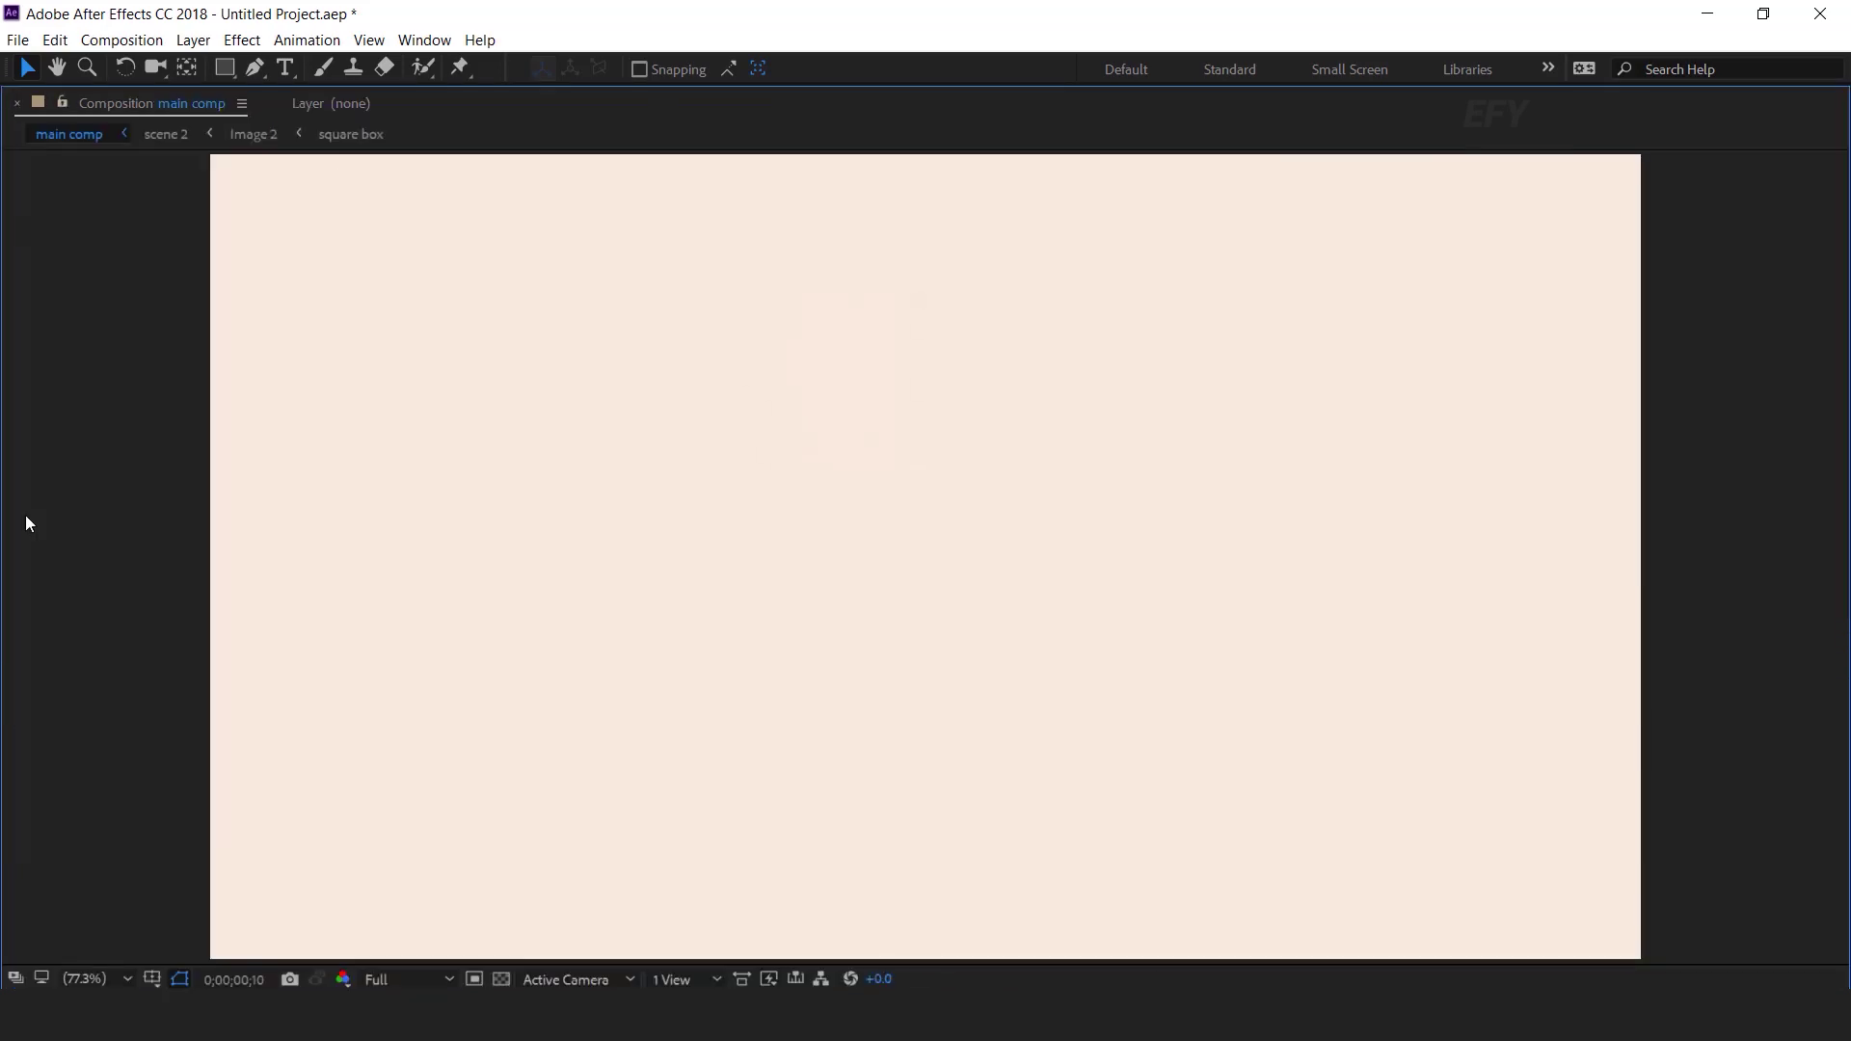